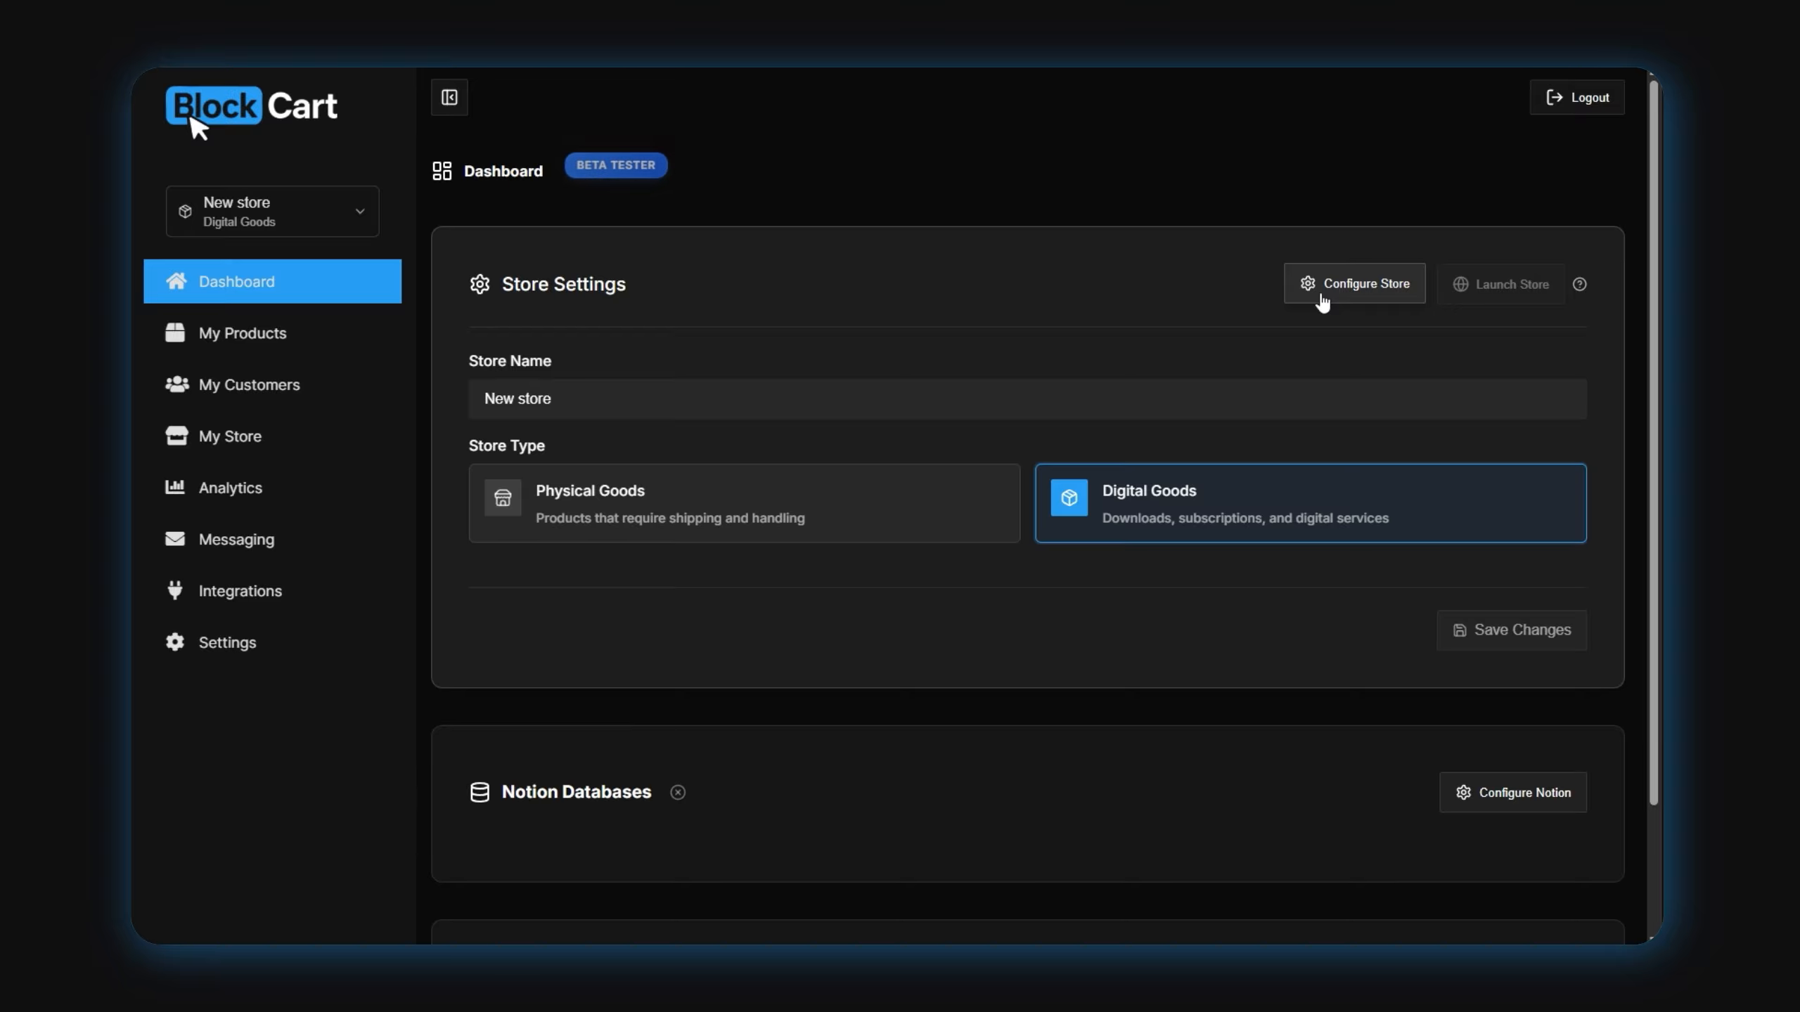
Rename the store to Systems-Terminal, save the changes, and collapse the store settings
left_click(612, 404)
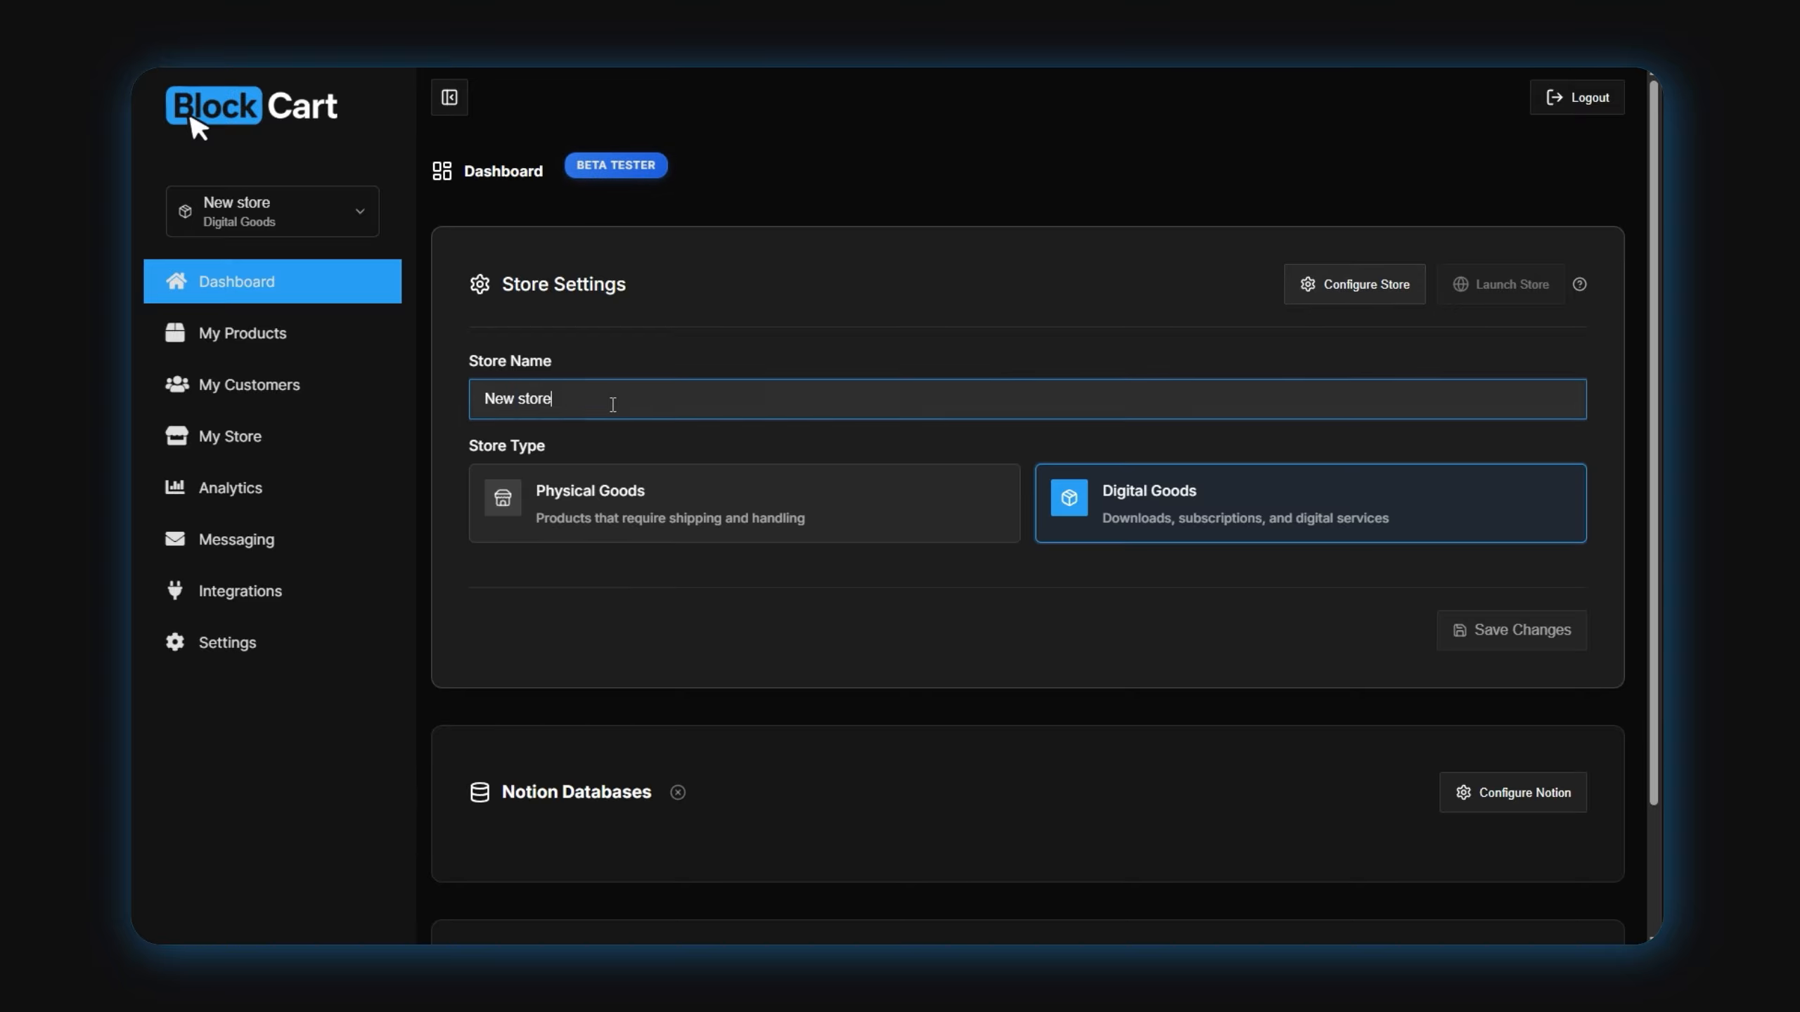
double_click(612, 404)
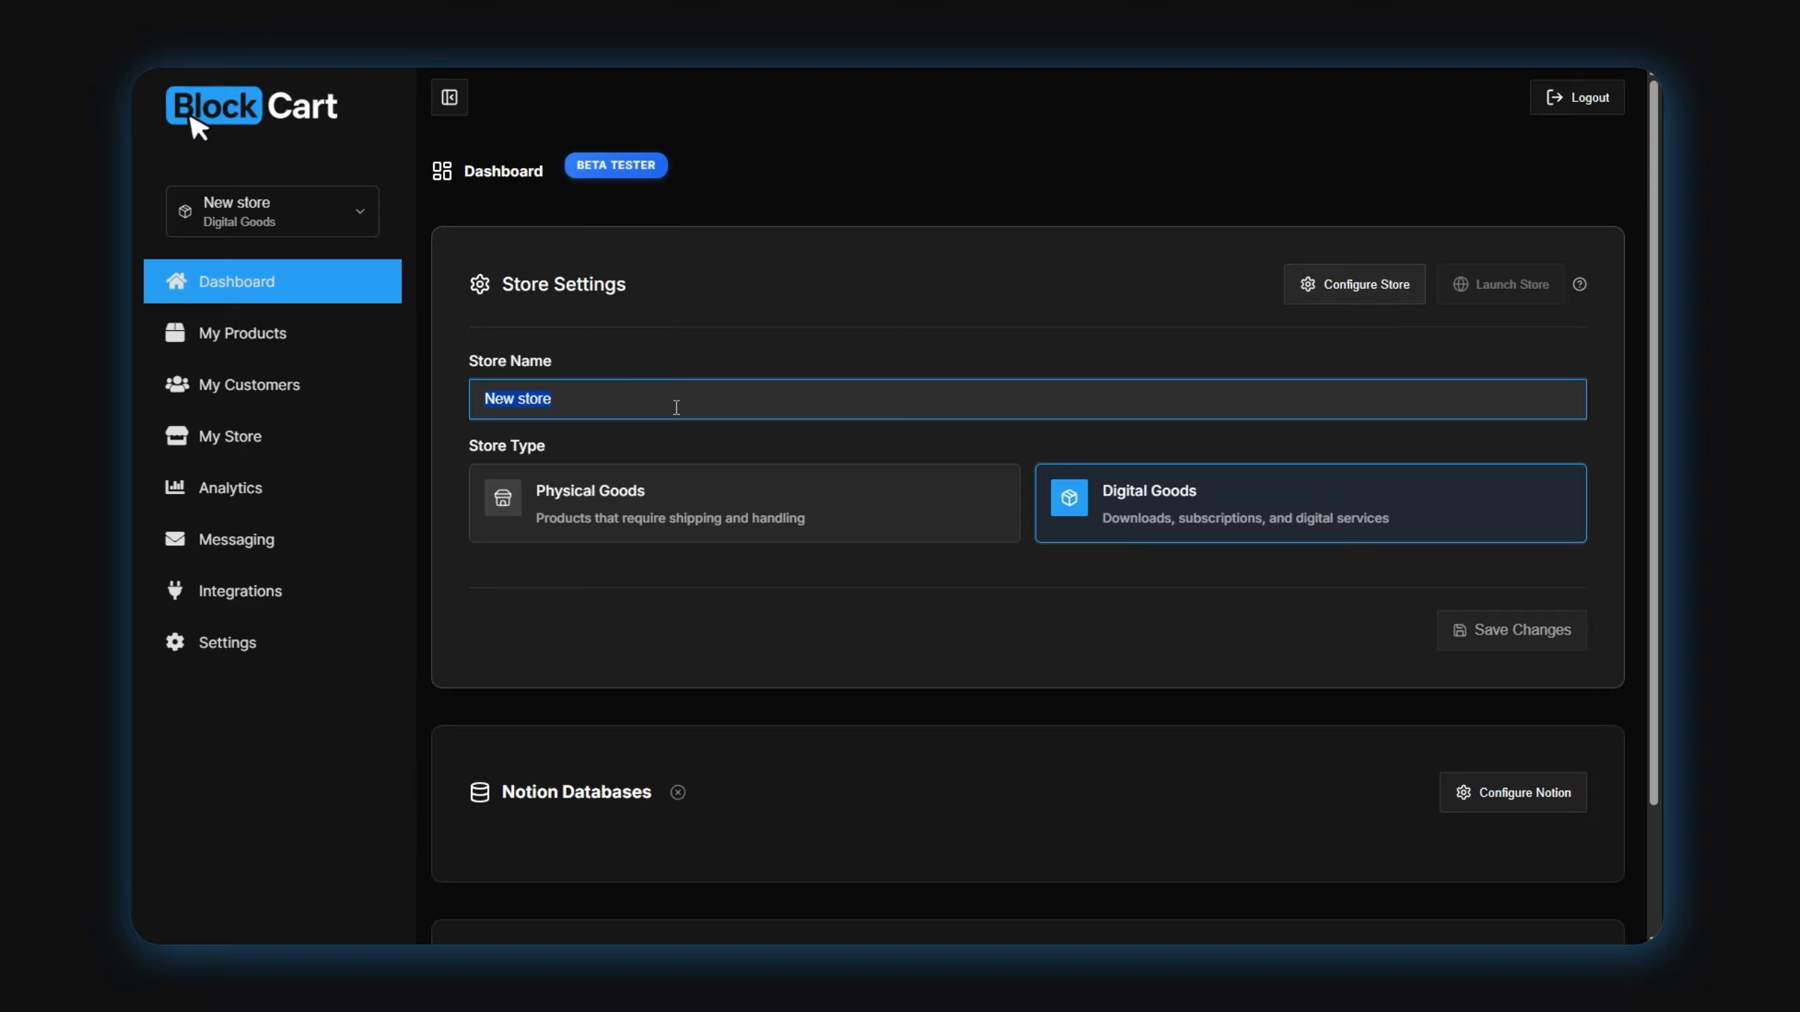
type("S")
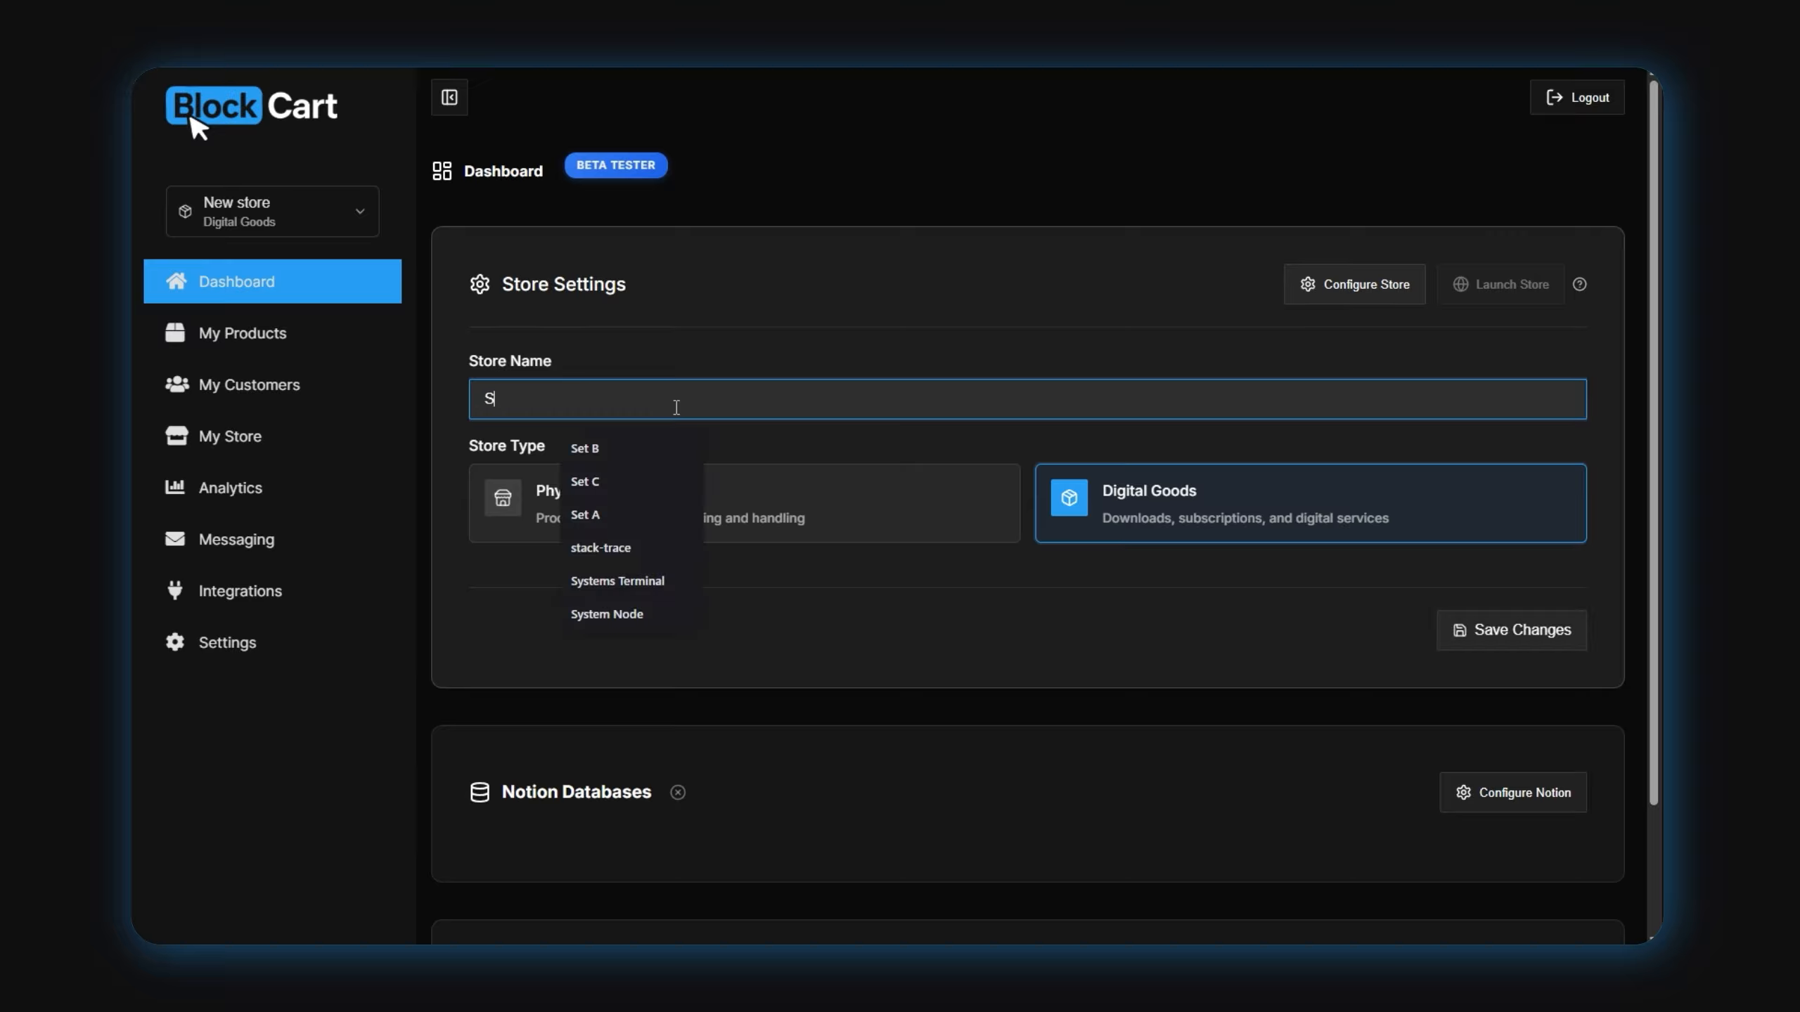
type("ystems")
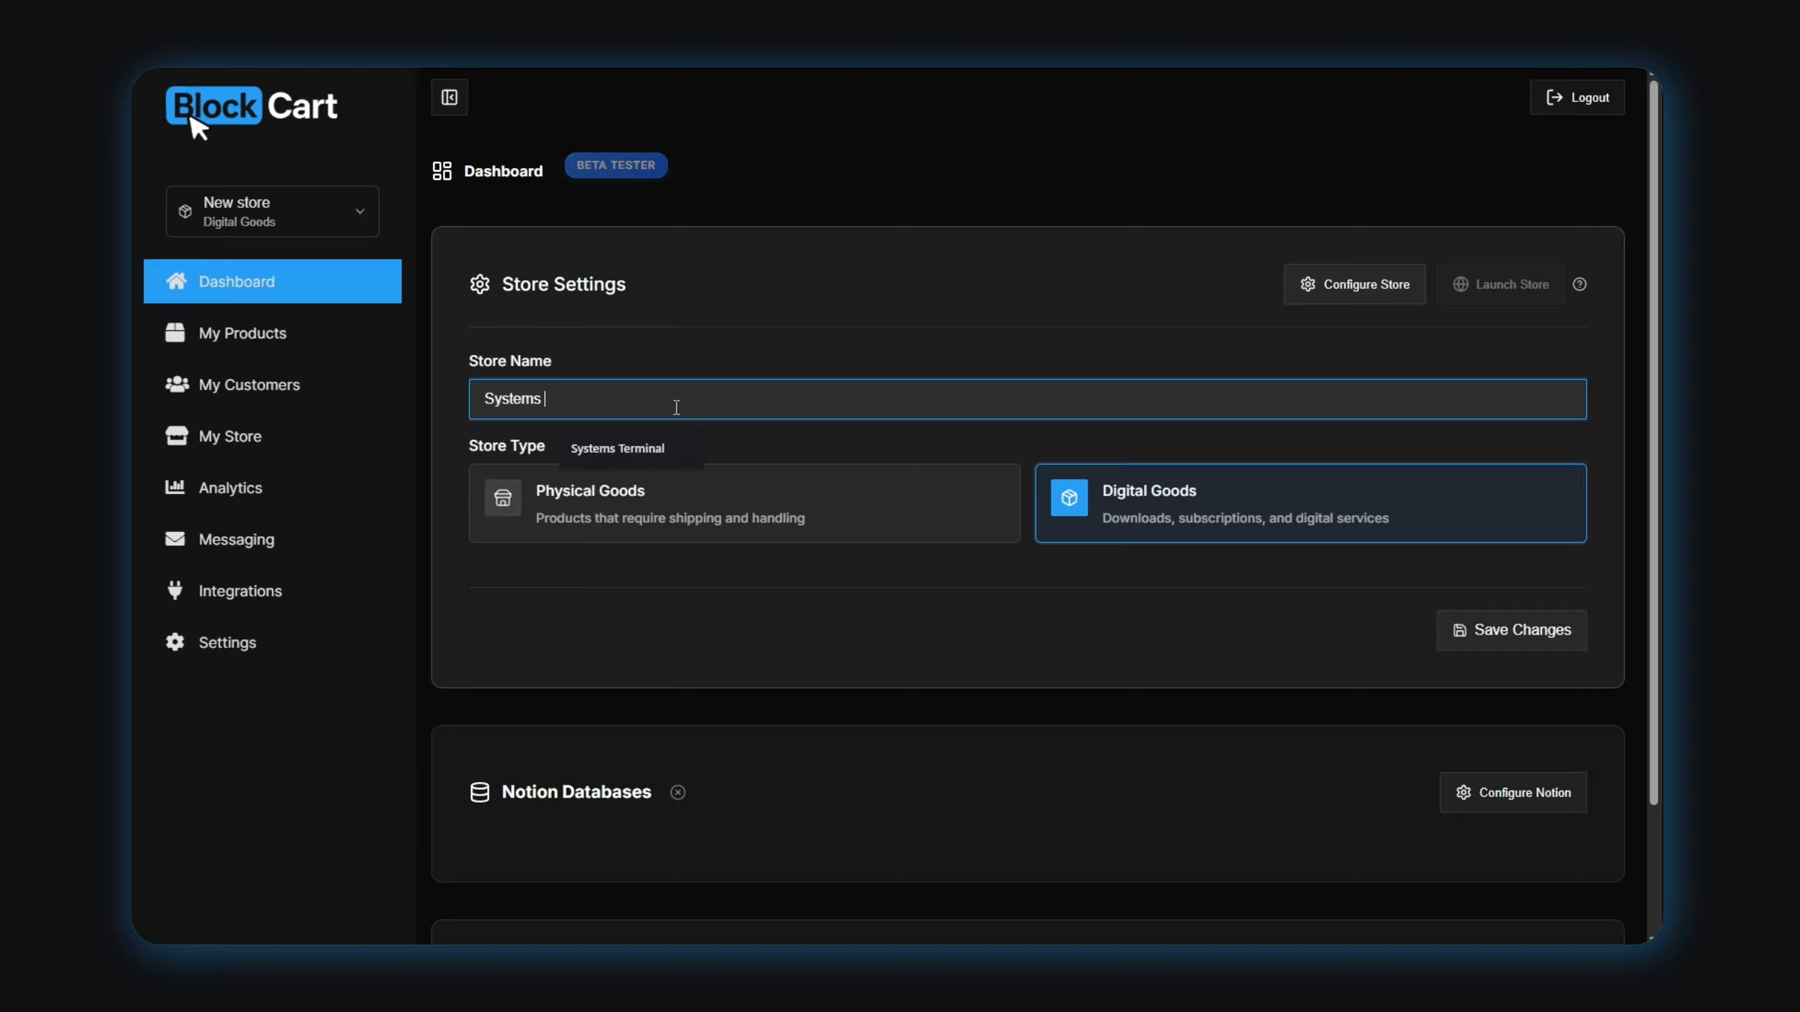
key("BackSpace")
type("-")
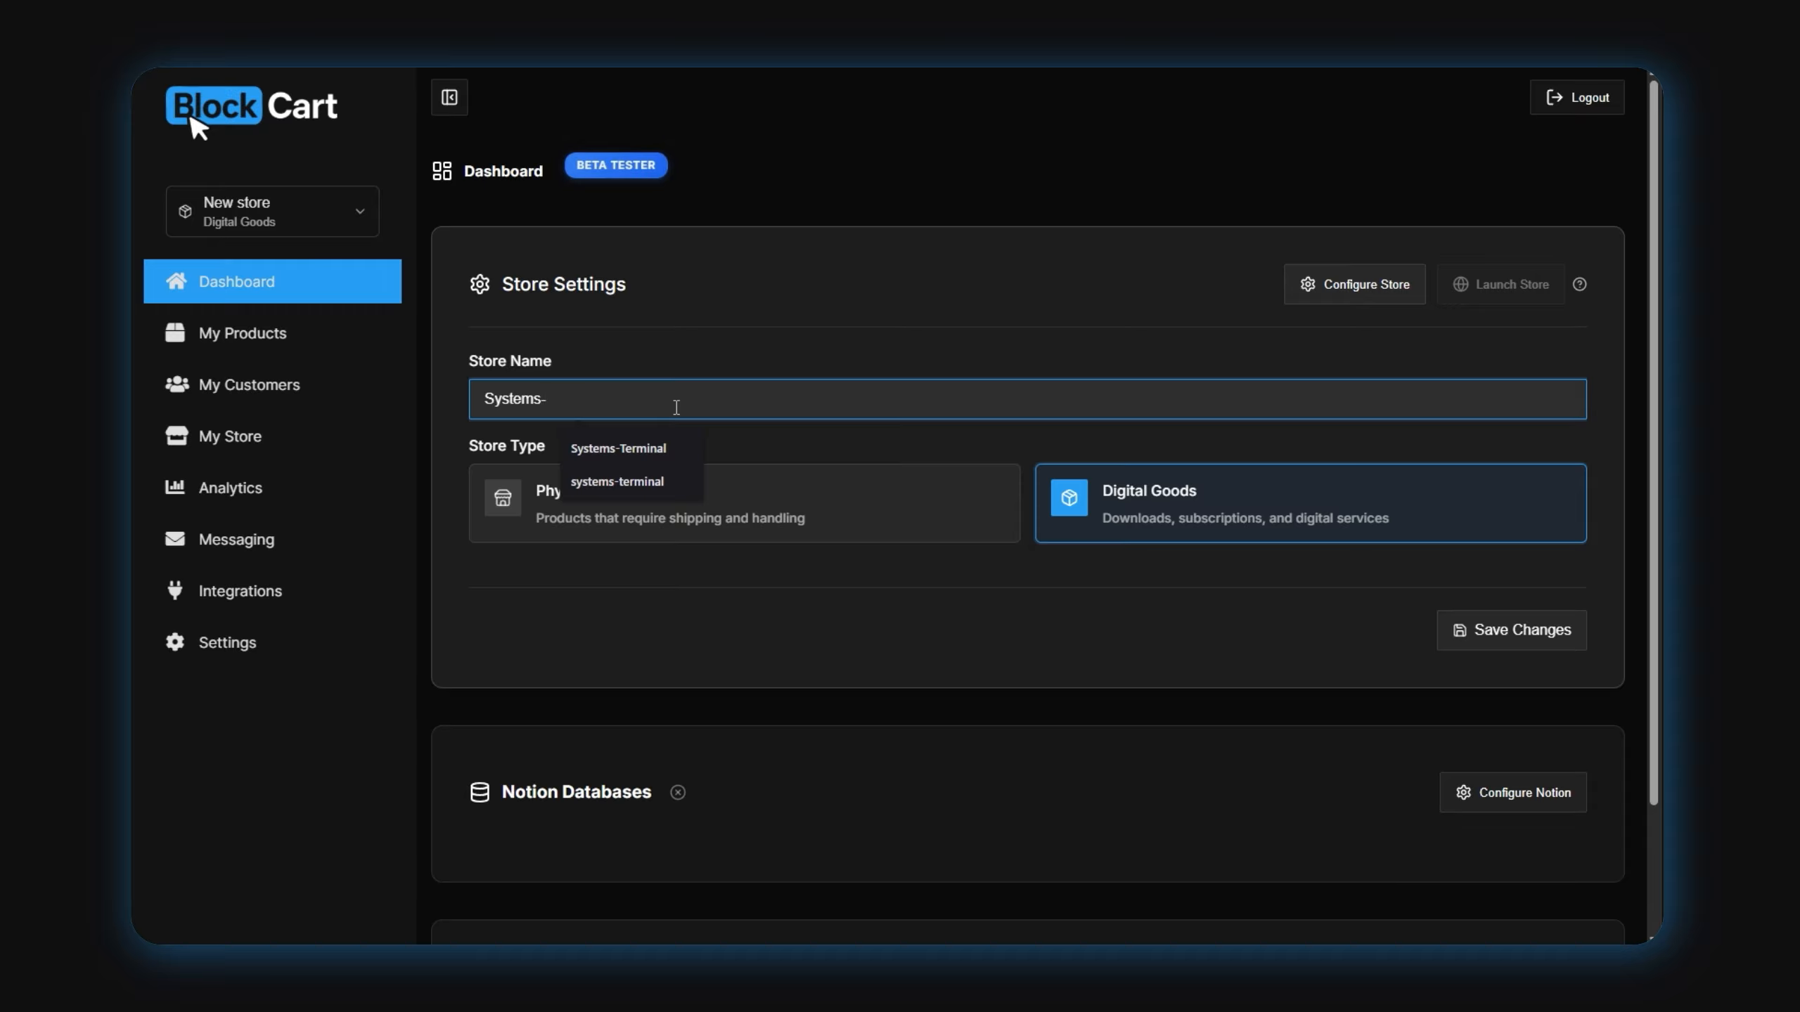
left_click(660, 442)
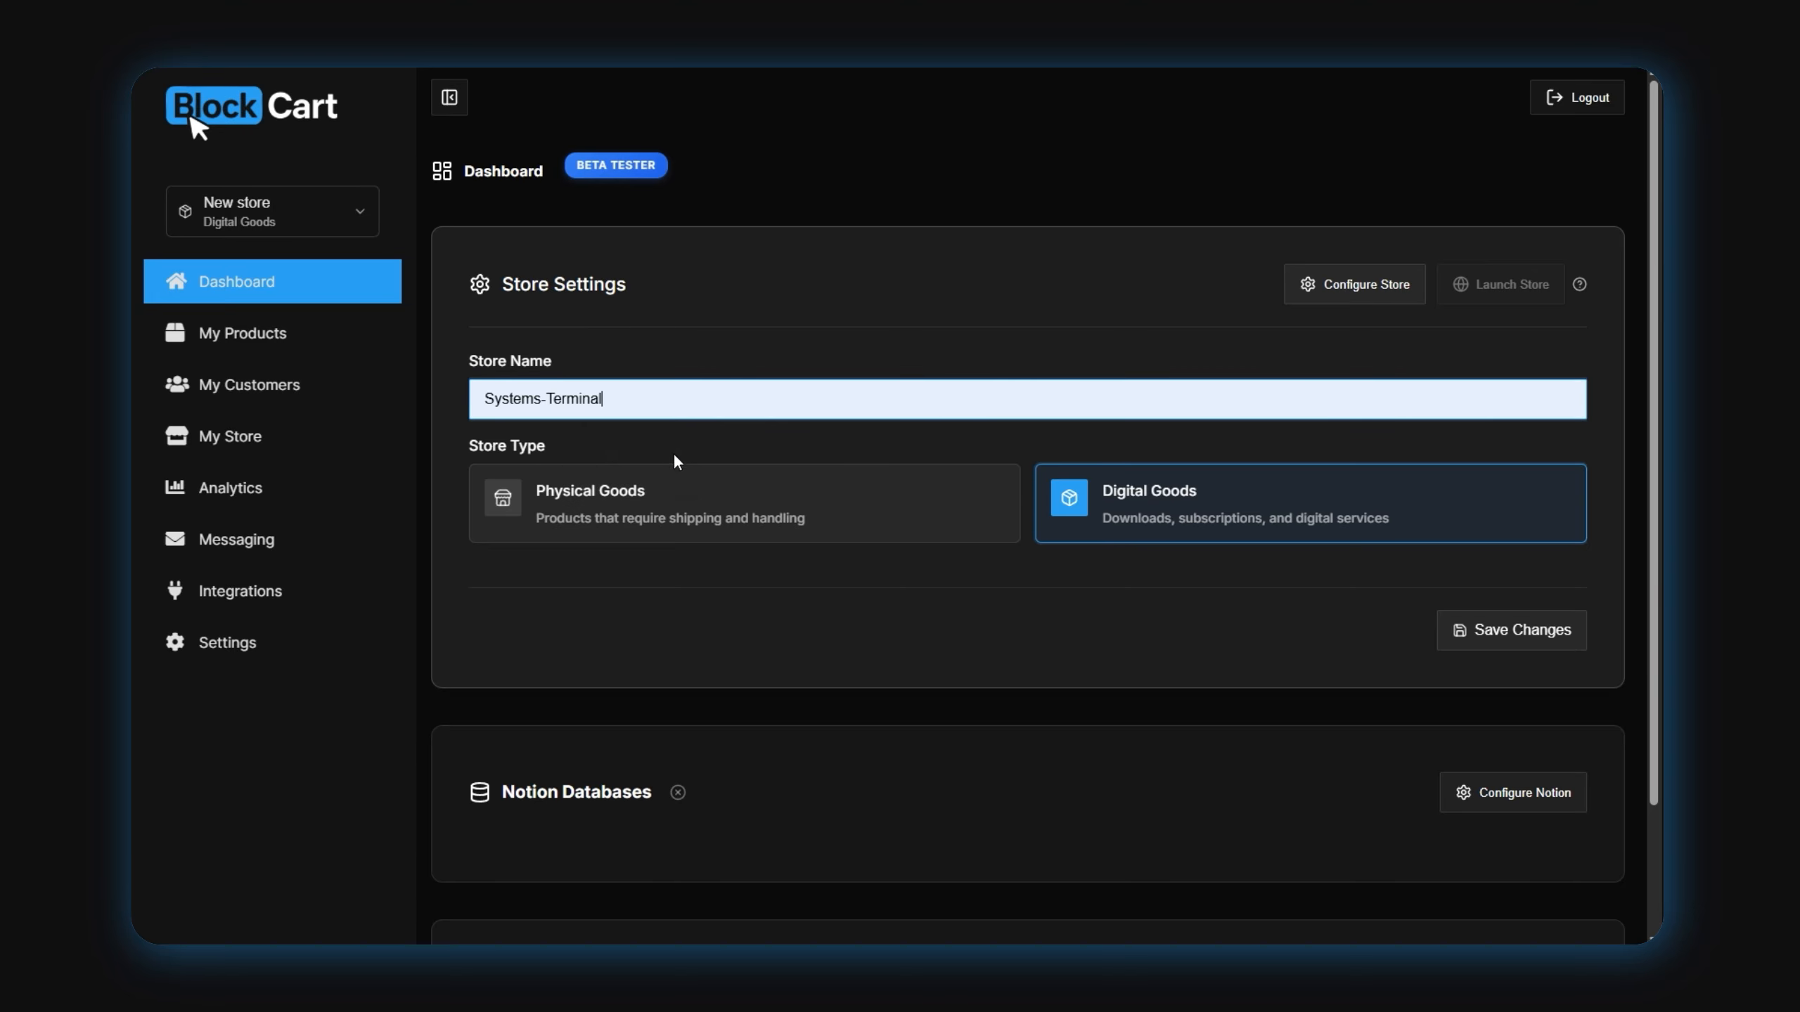
left_click(1484, 644)
left_click(1350, 284)
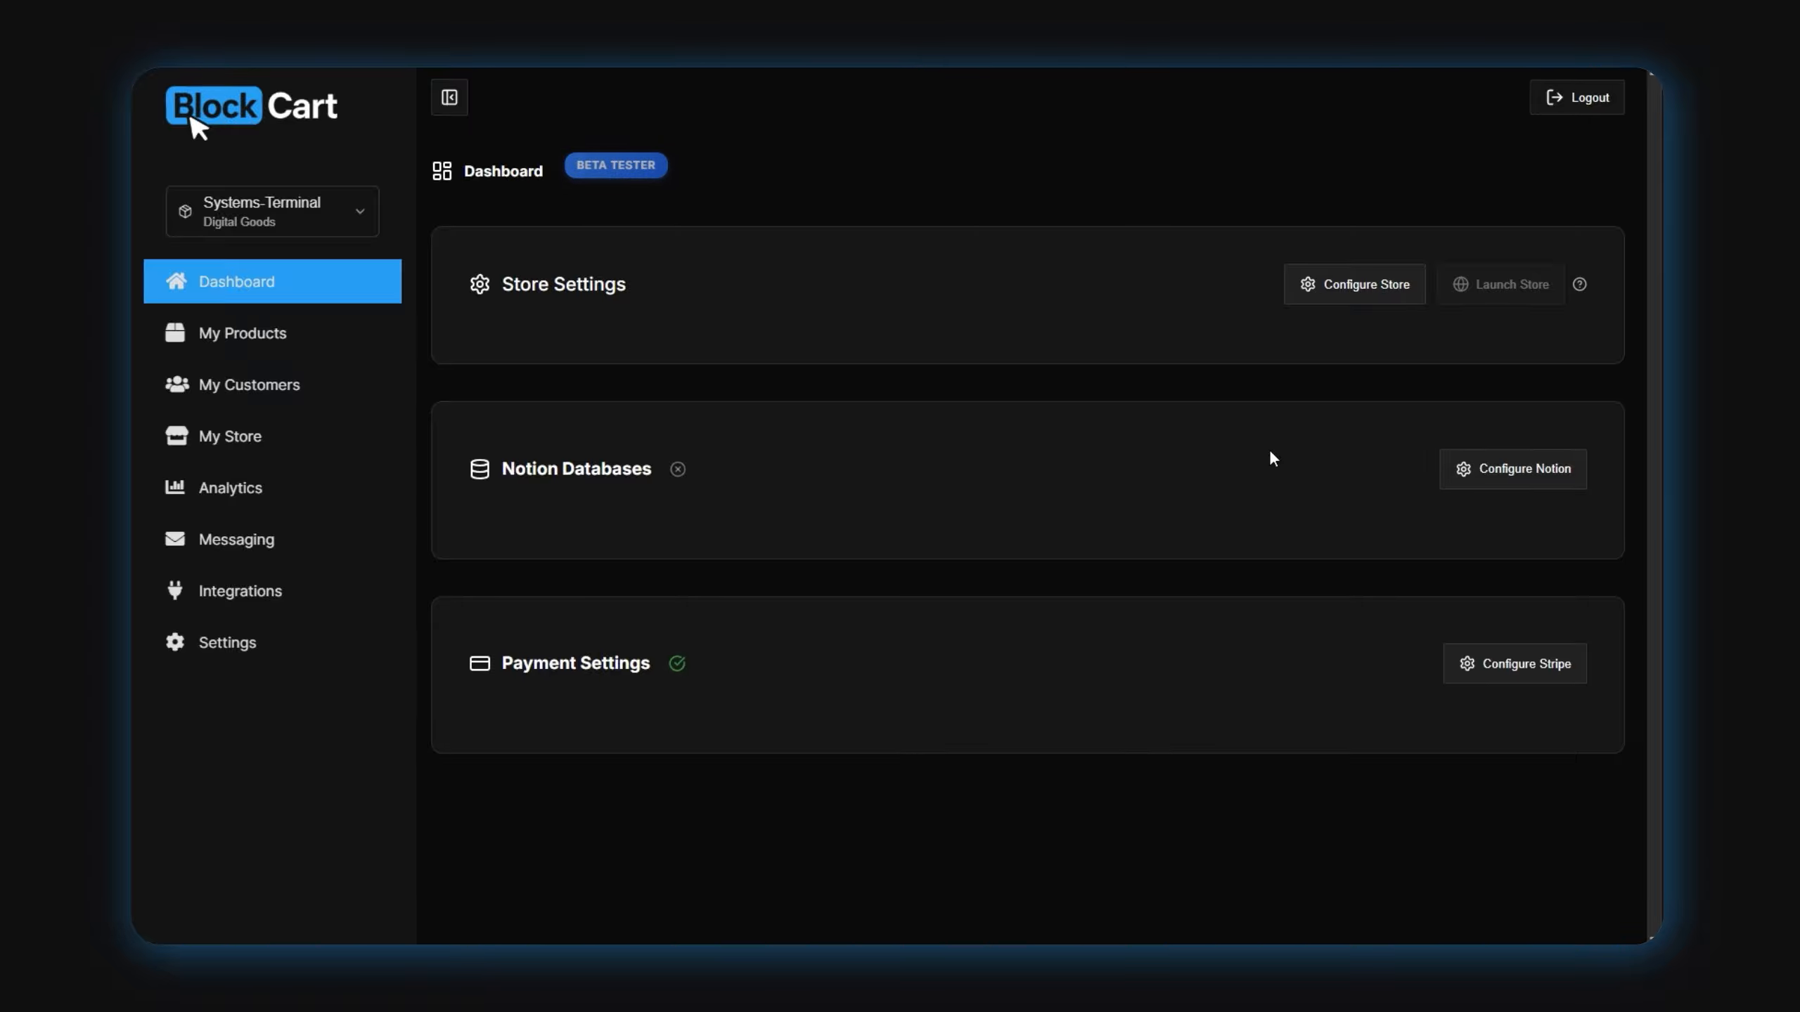
Start connecting a Notion workspace to the store and choose to select existing pages to share instead of the developer's template
left_click(1497, 495)
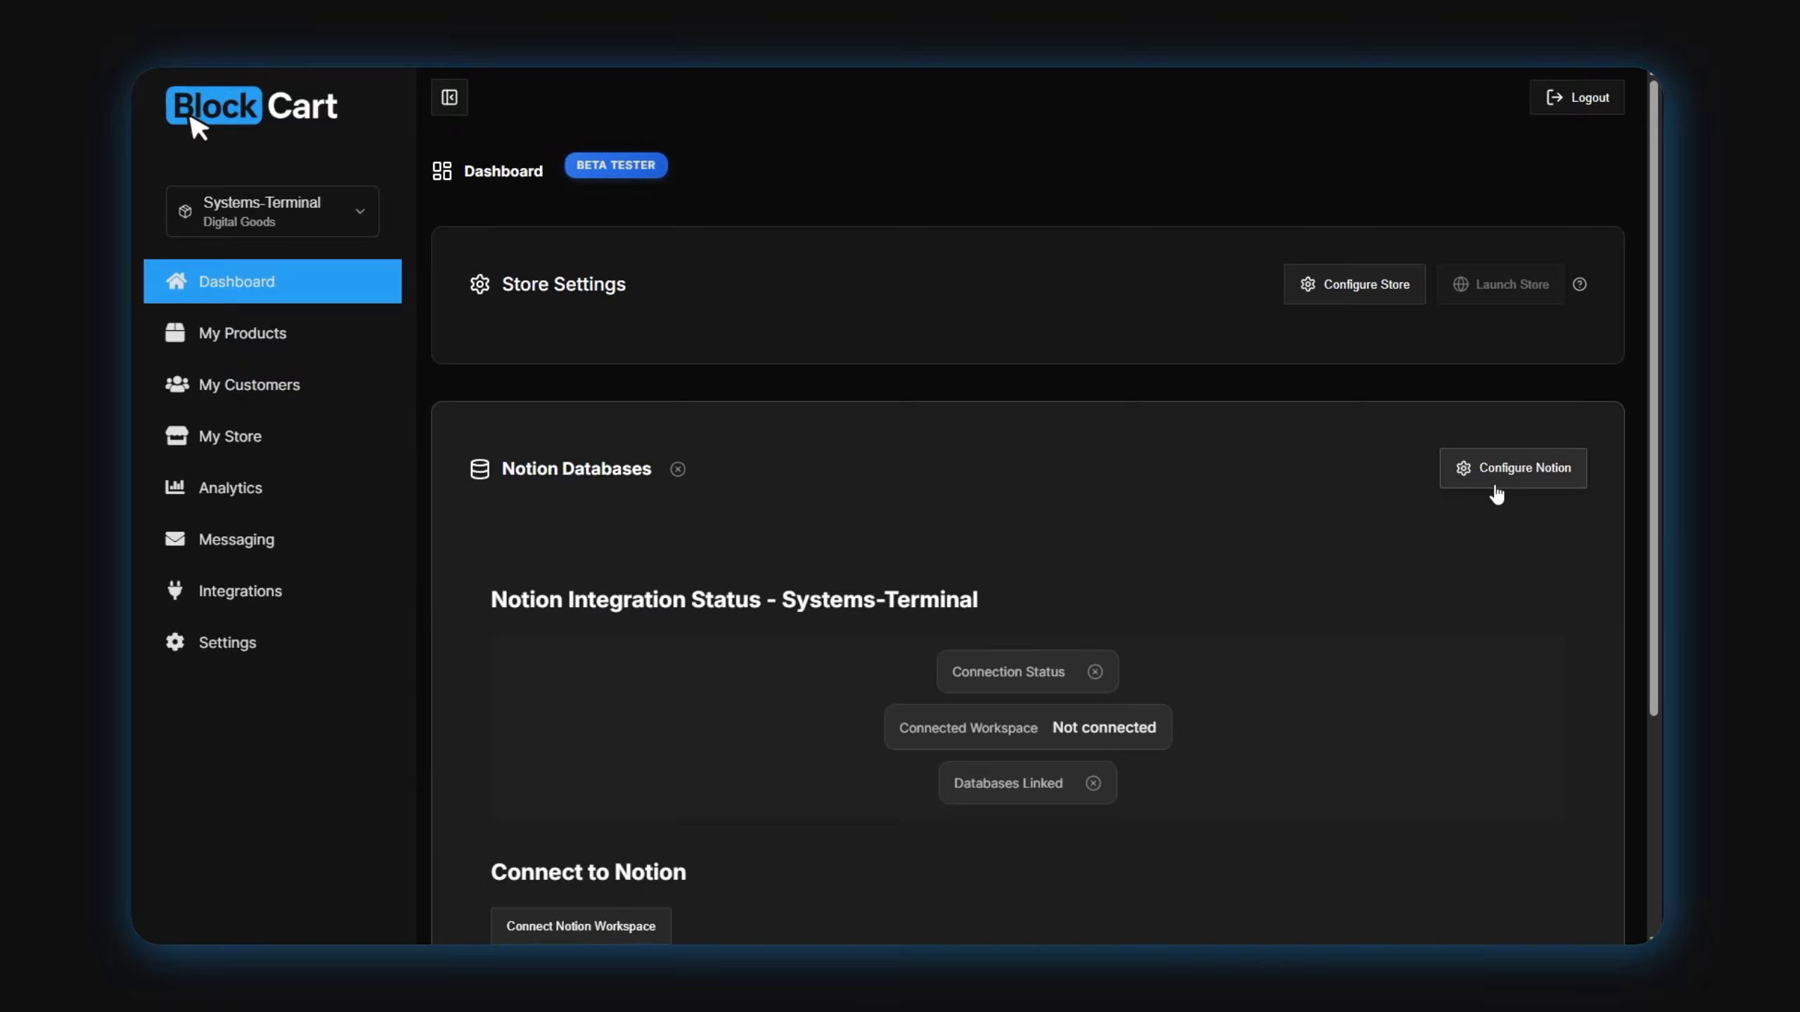
scroll(1435, 504, "down", 3)
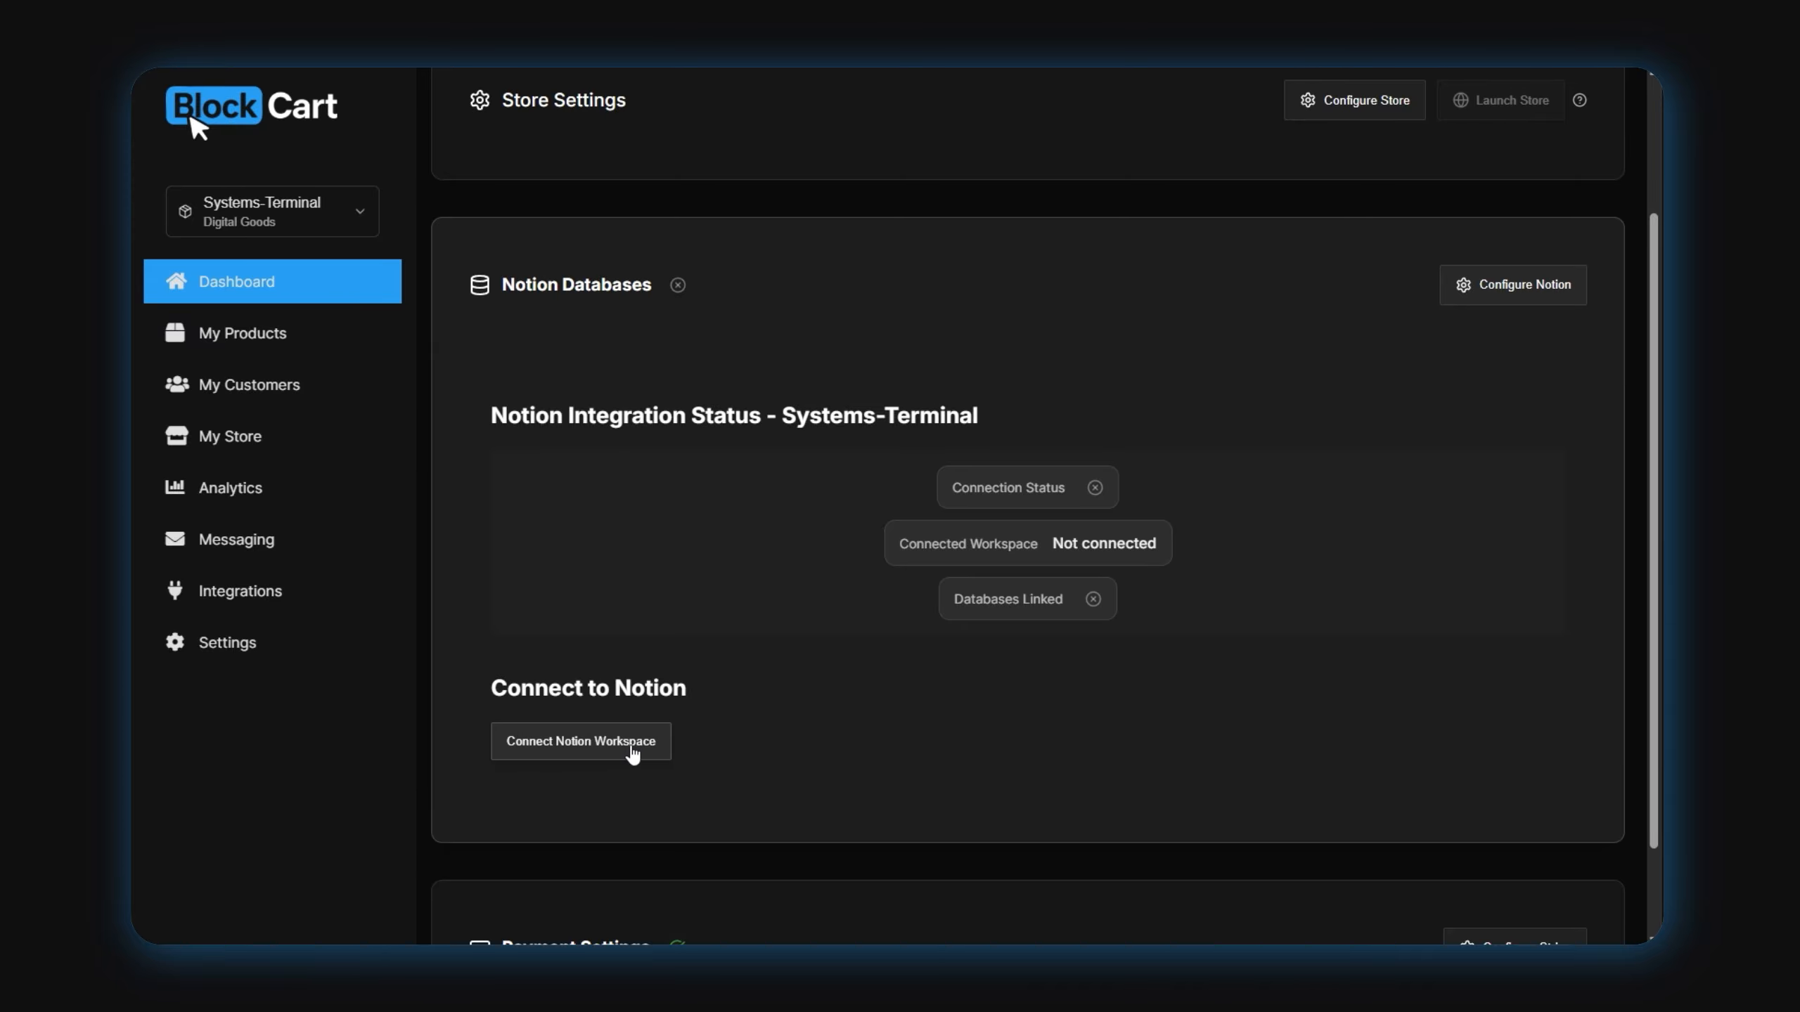
left_click(610, 749)
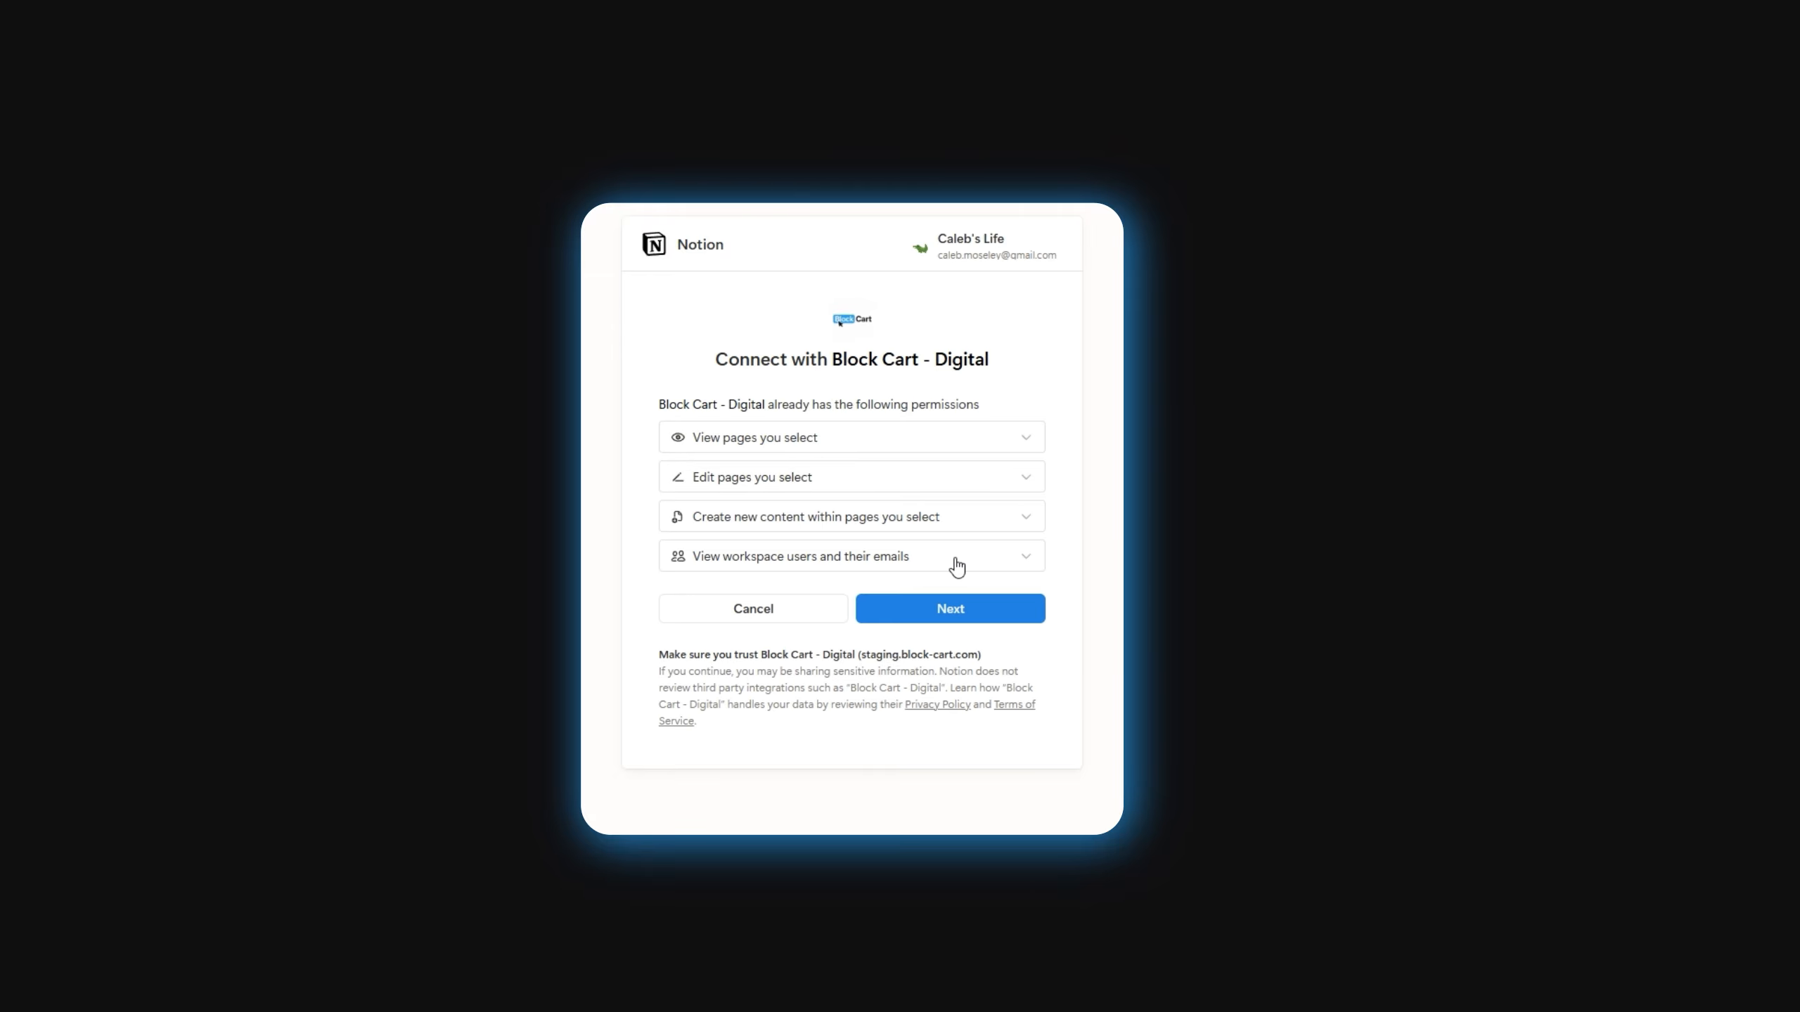
left_click(947, 611)
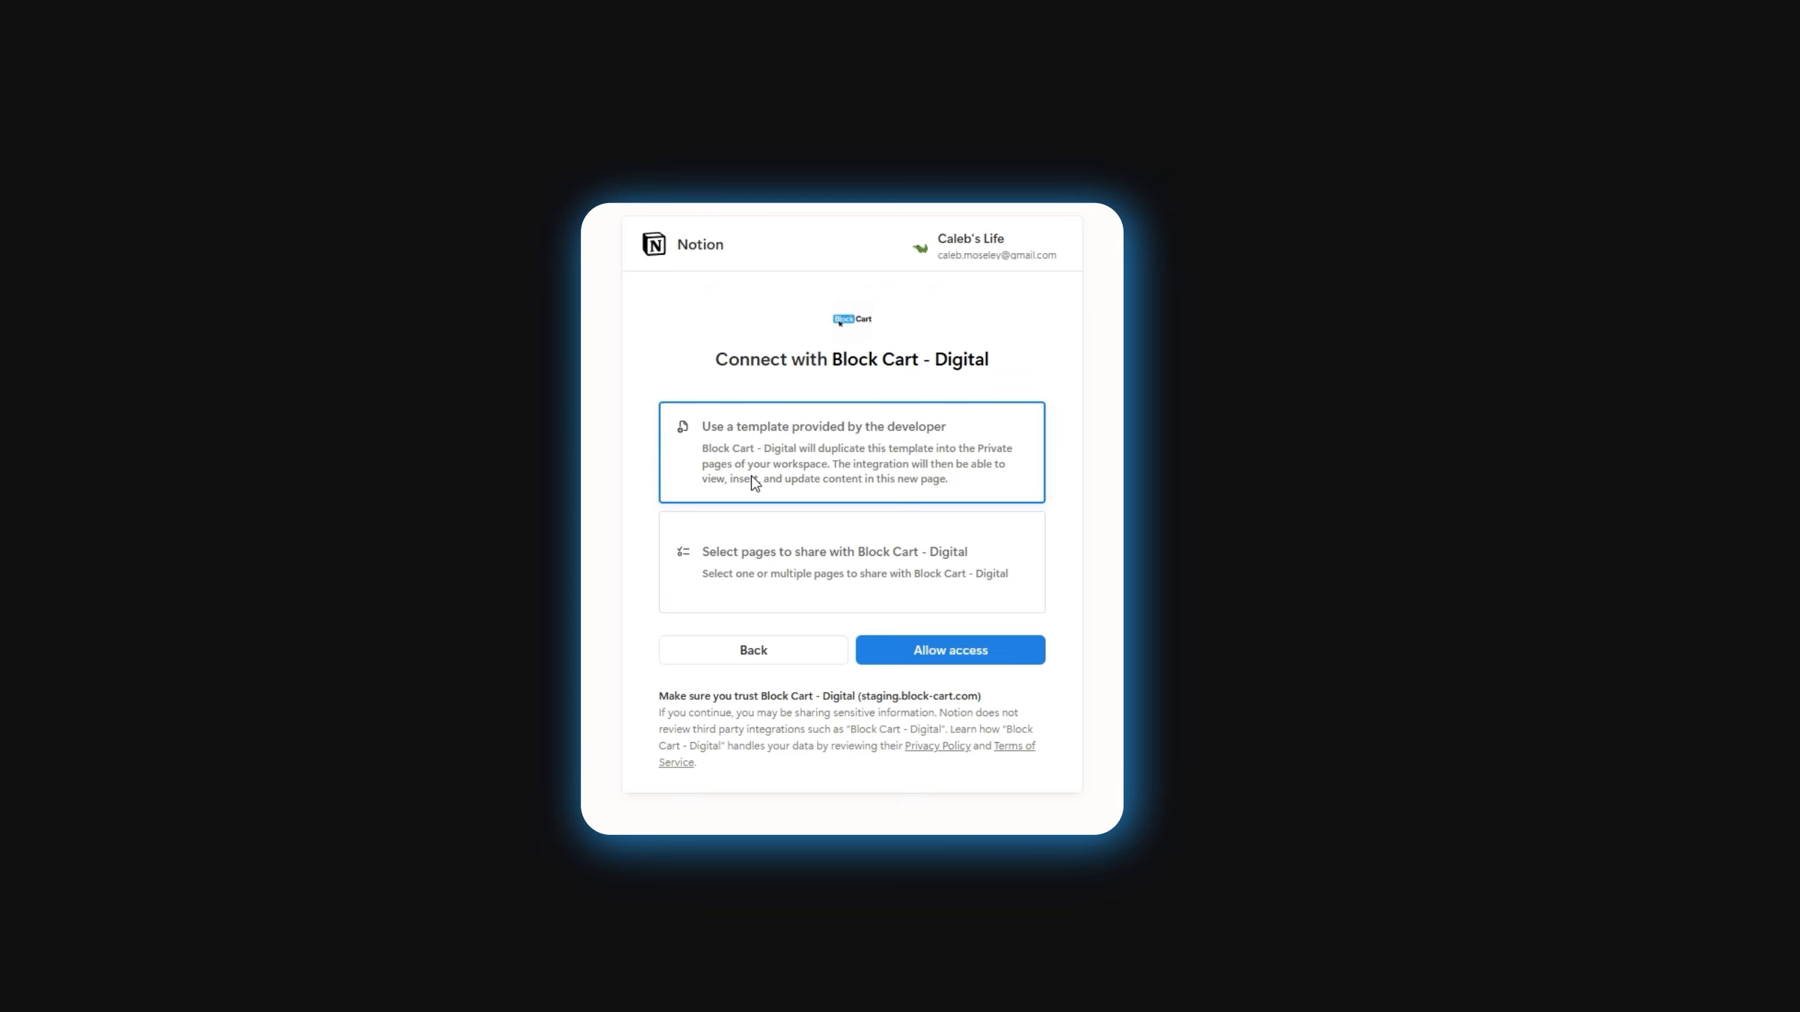
left_click(859, 552)
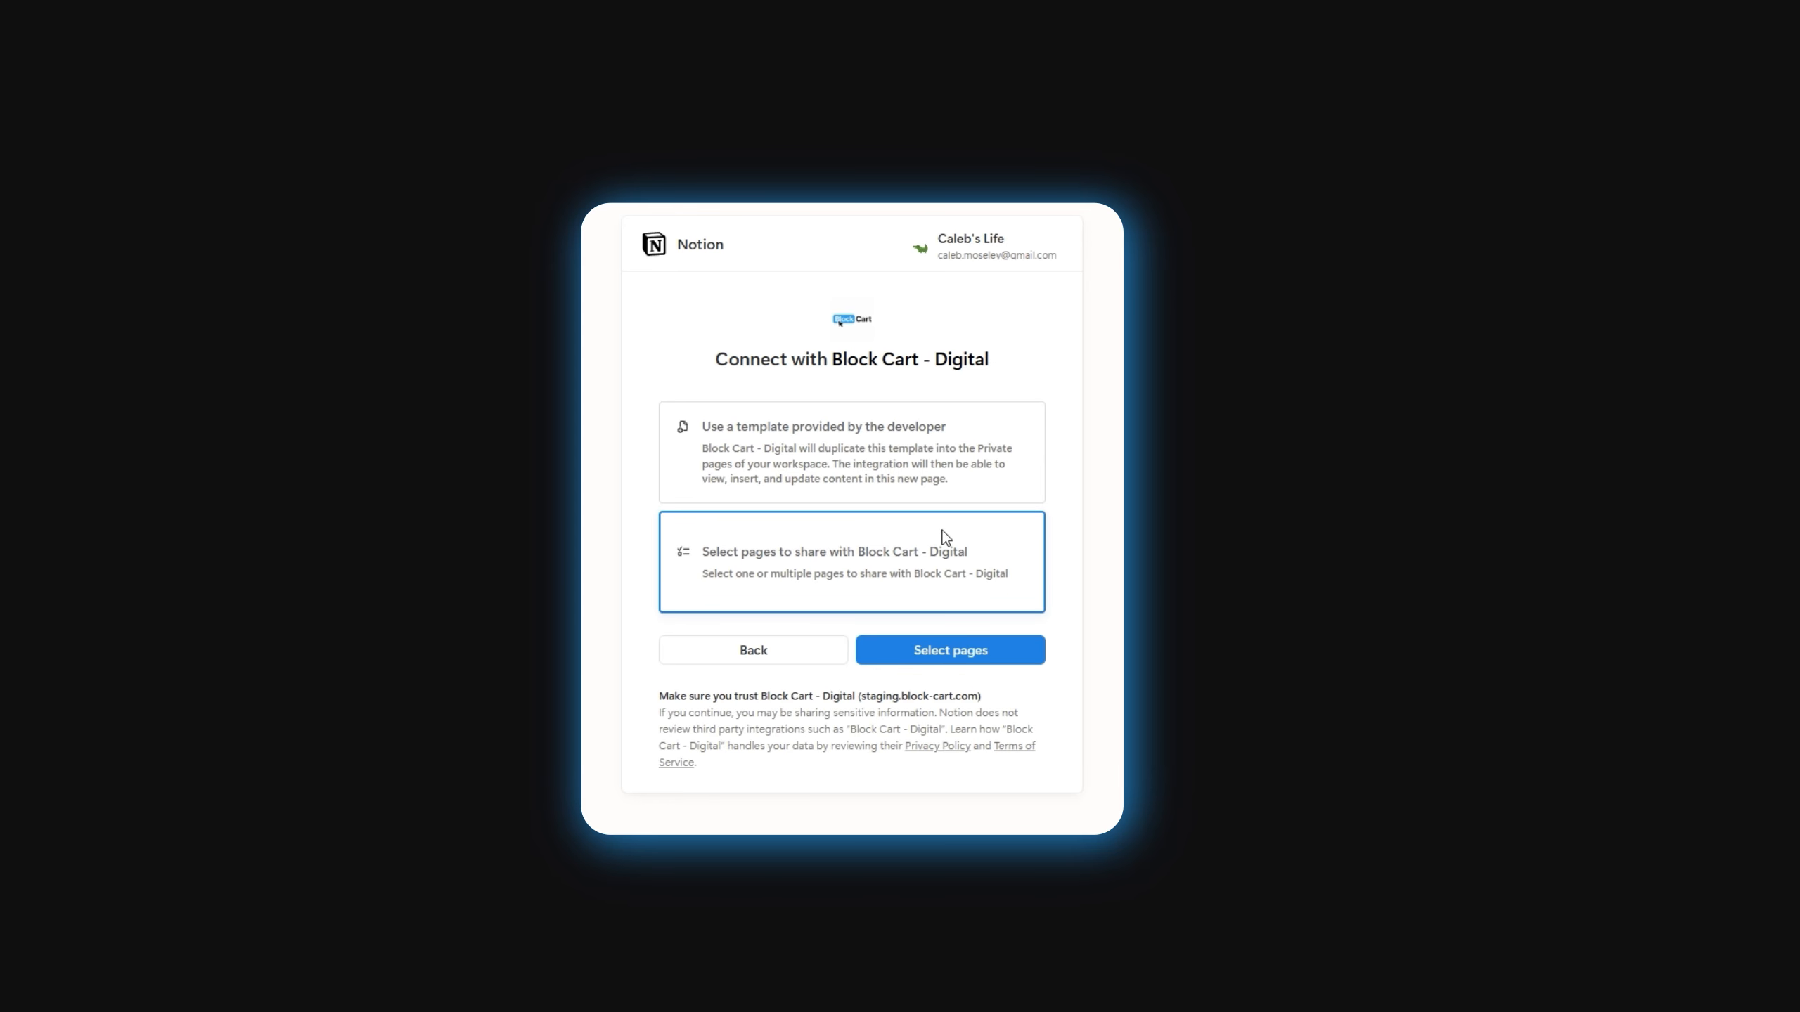
left_click(954, 658)
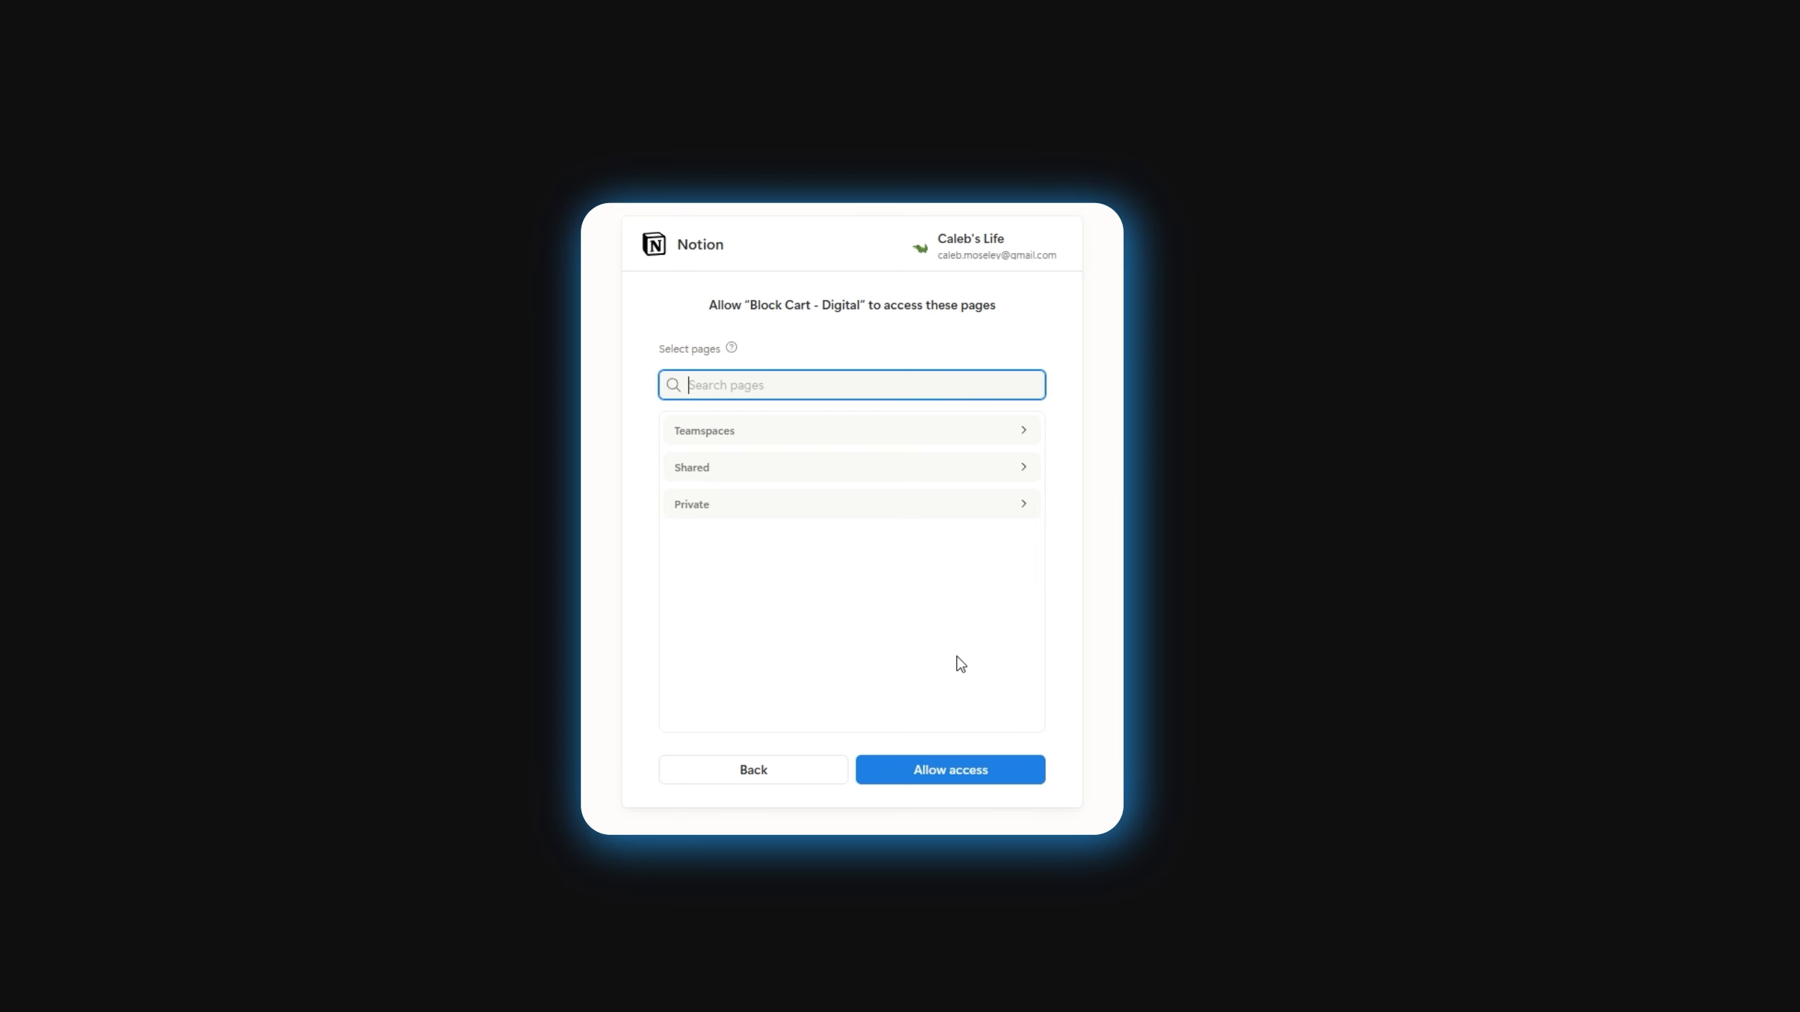
Share the private page "systems-terminal admin" with Block Cart - Digital and allow access
left_click(768, 507)
scroll(821, 566, "down", 10)
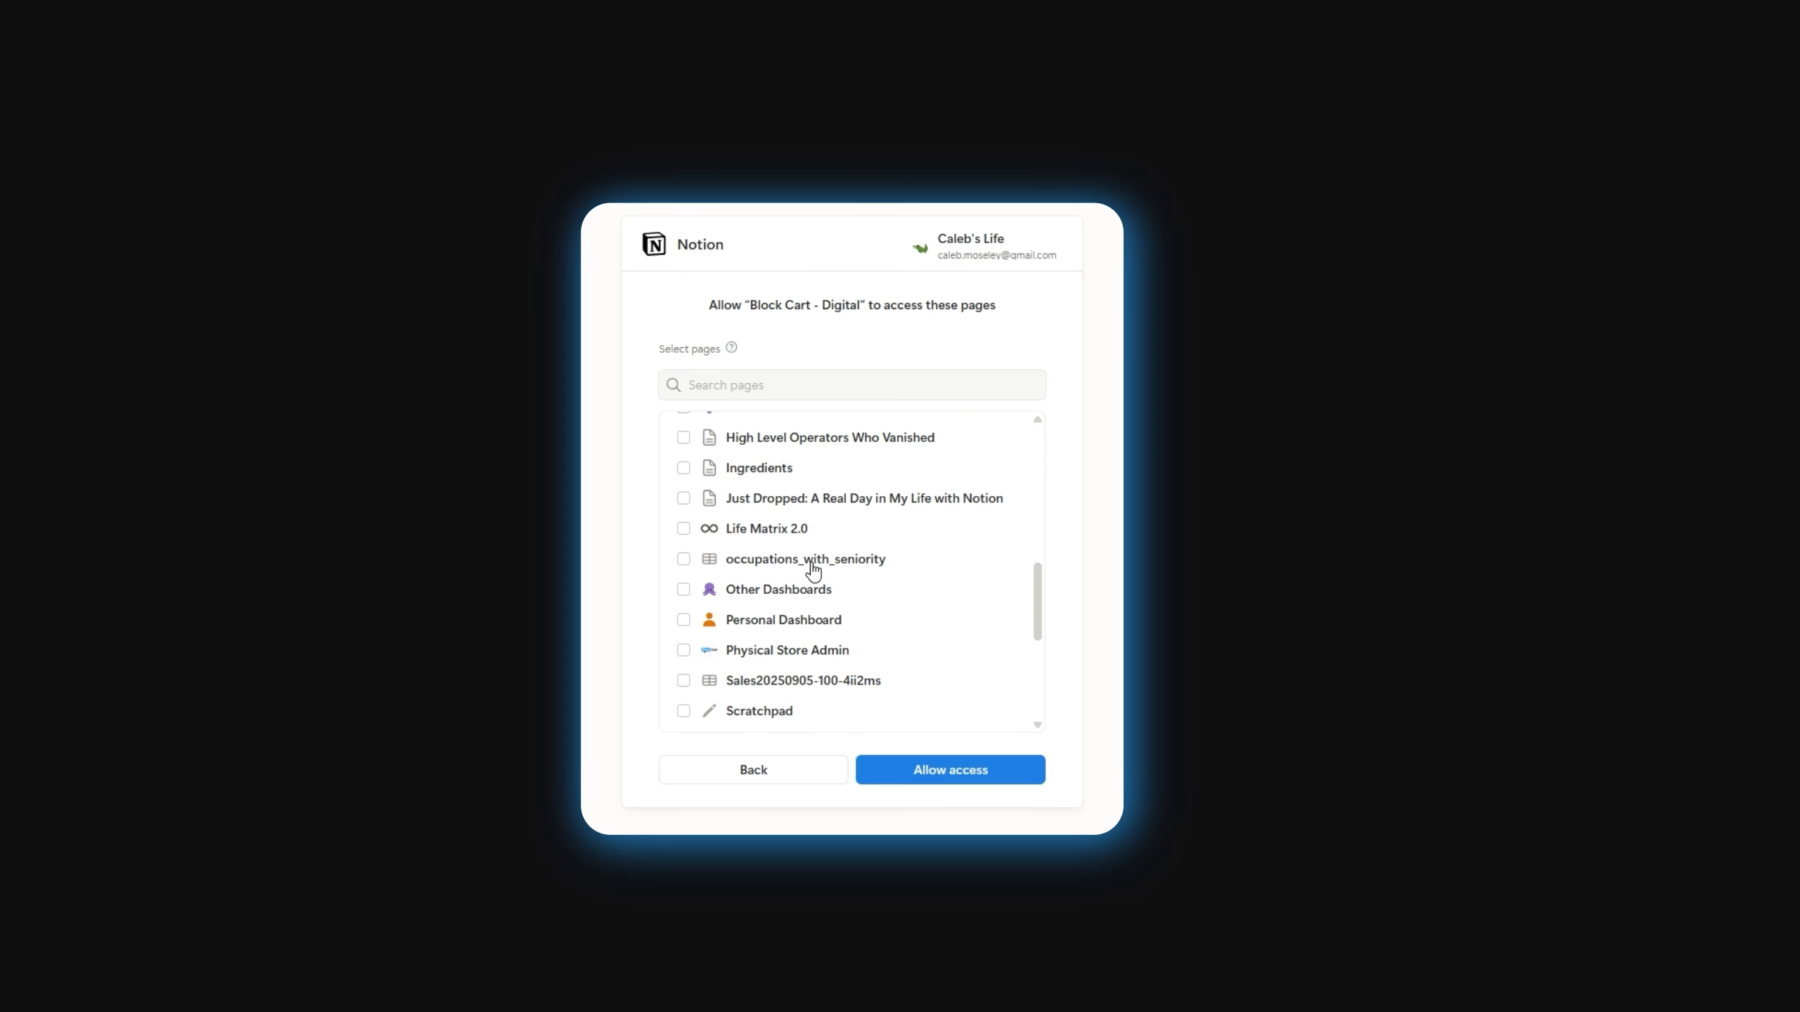
scroll(813, 571, "down", 2)
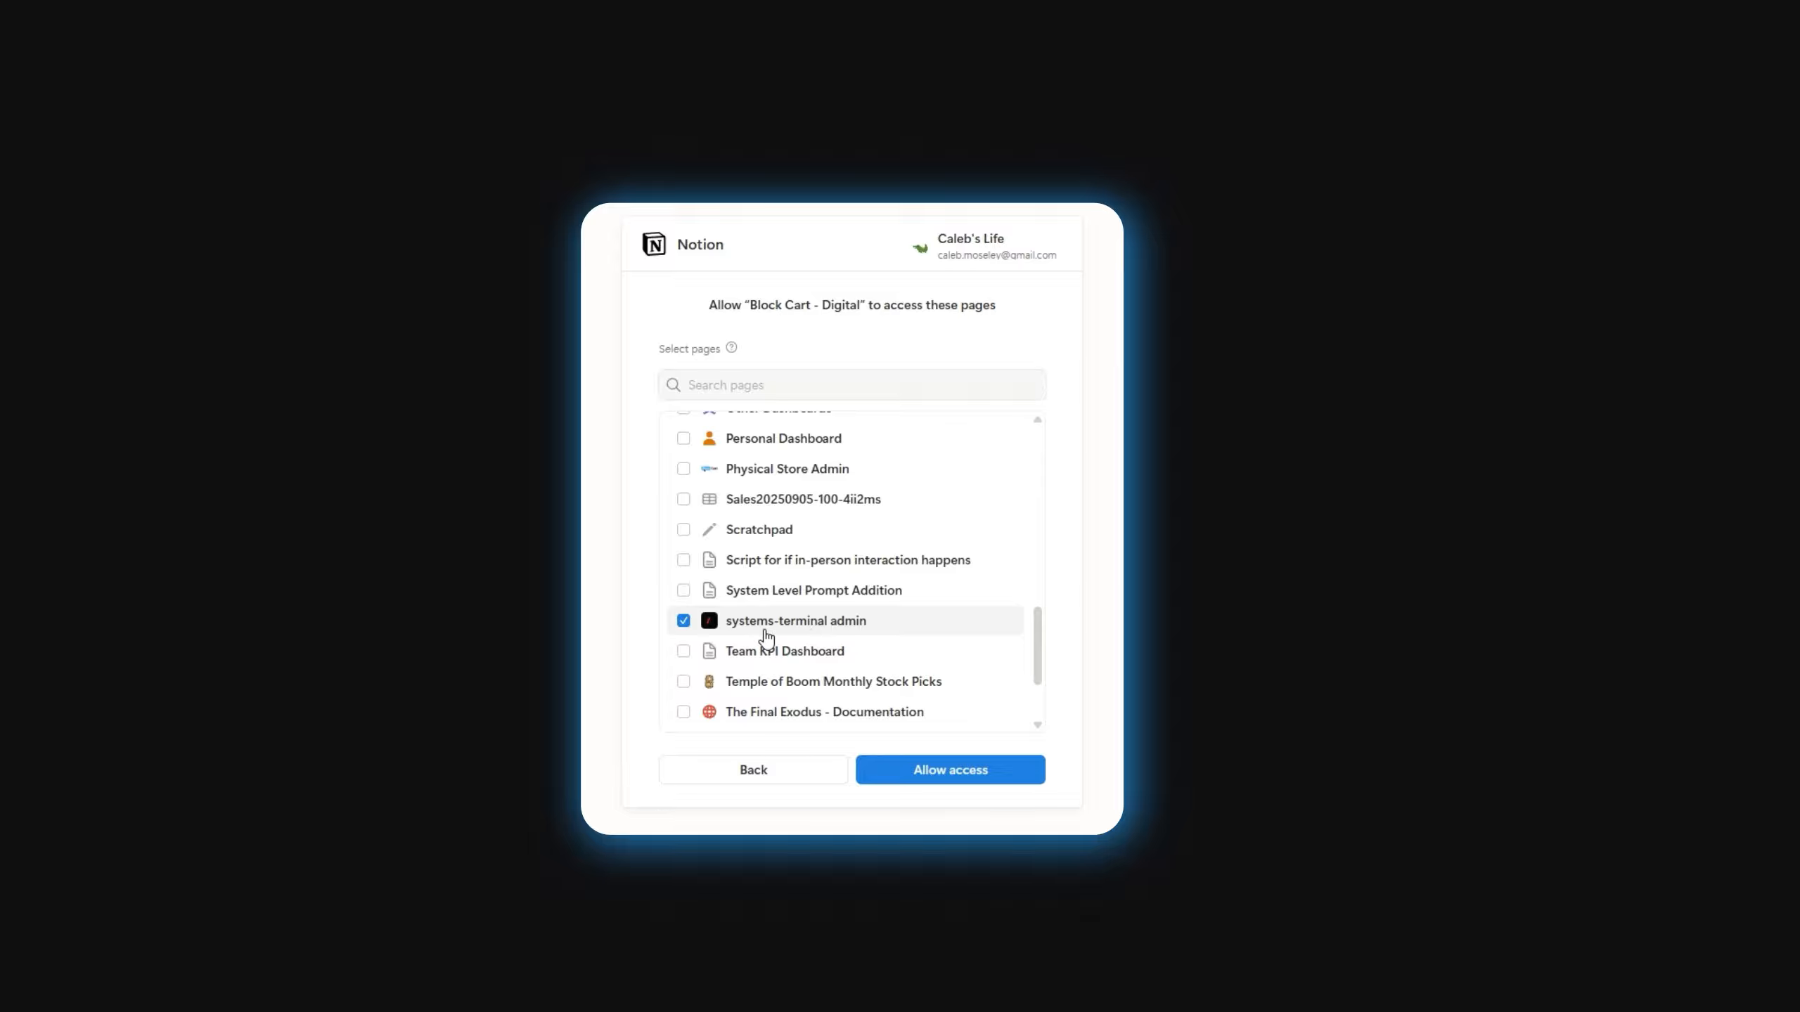
left_click(976, 776)
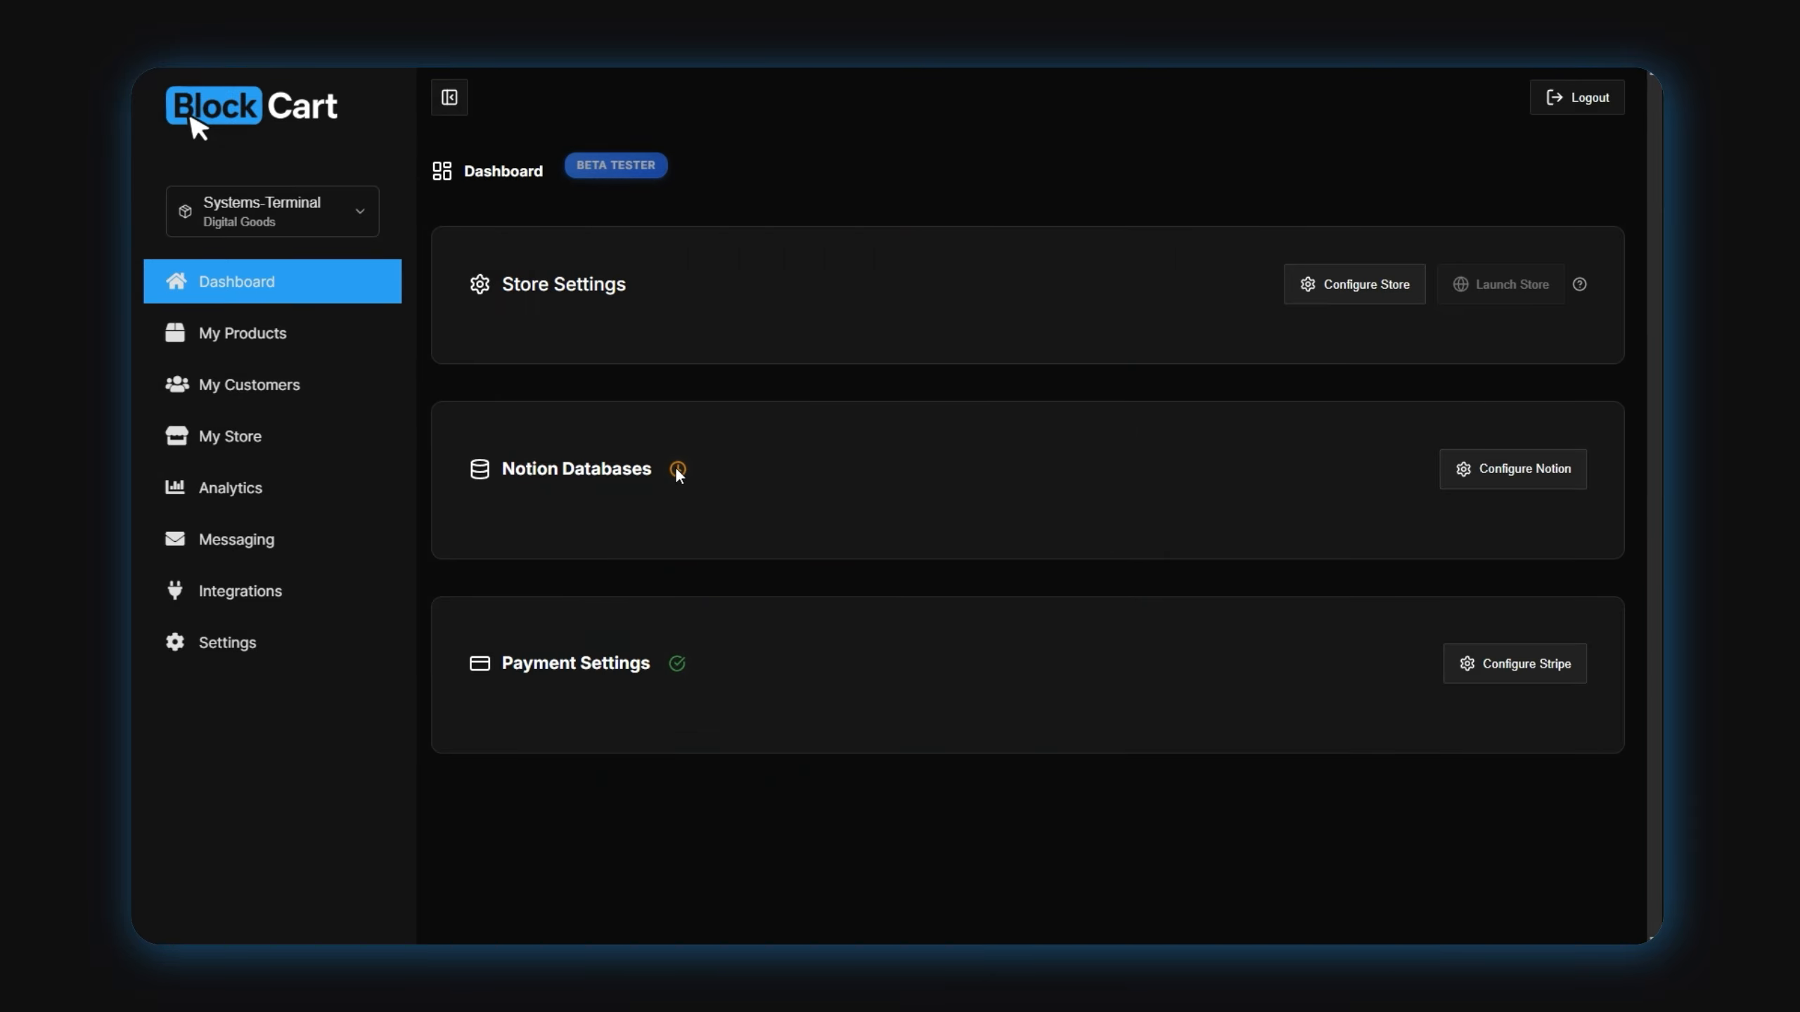
Link the store's Products Database to the Notion database Products and save the configuration
left_click(1494, 471)
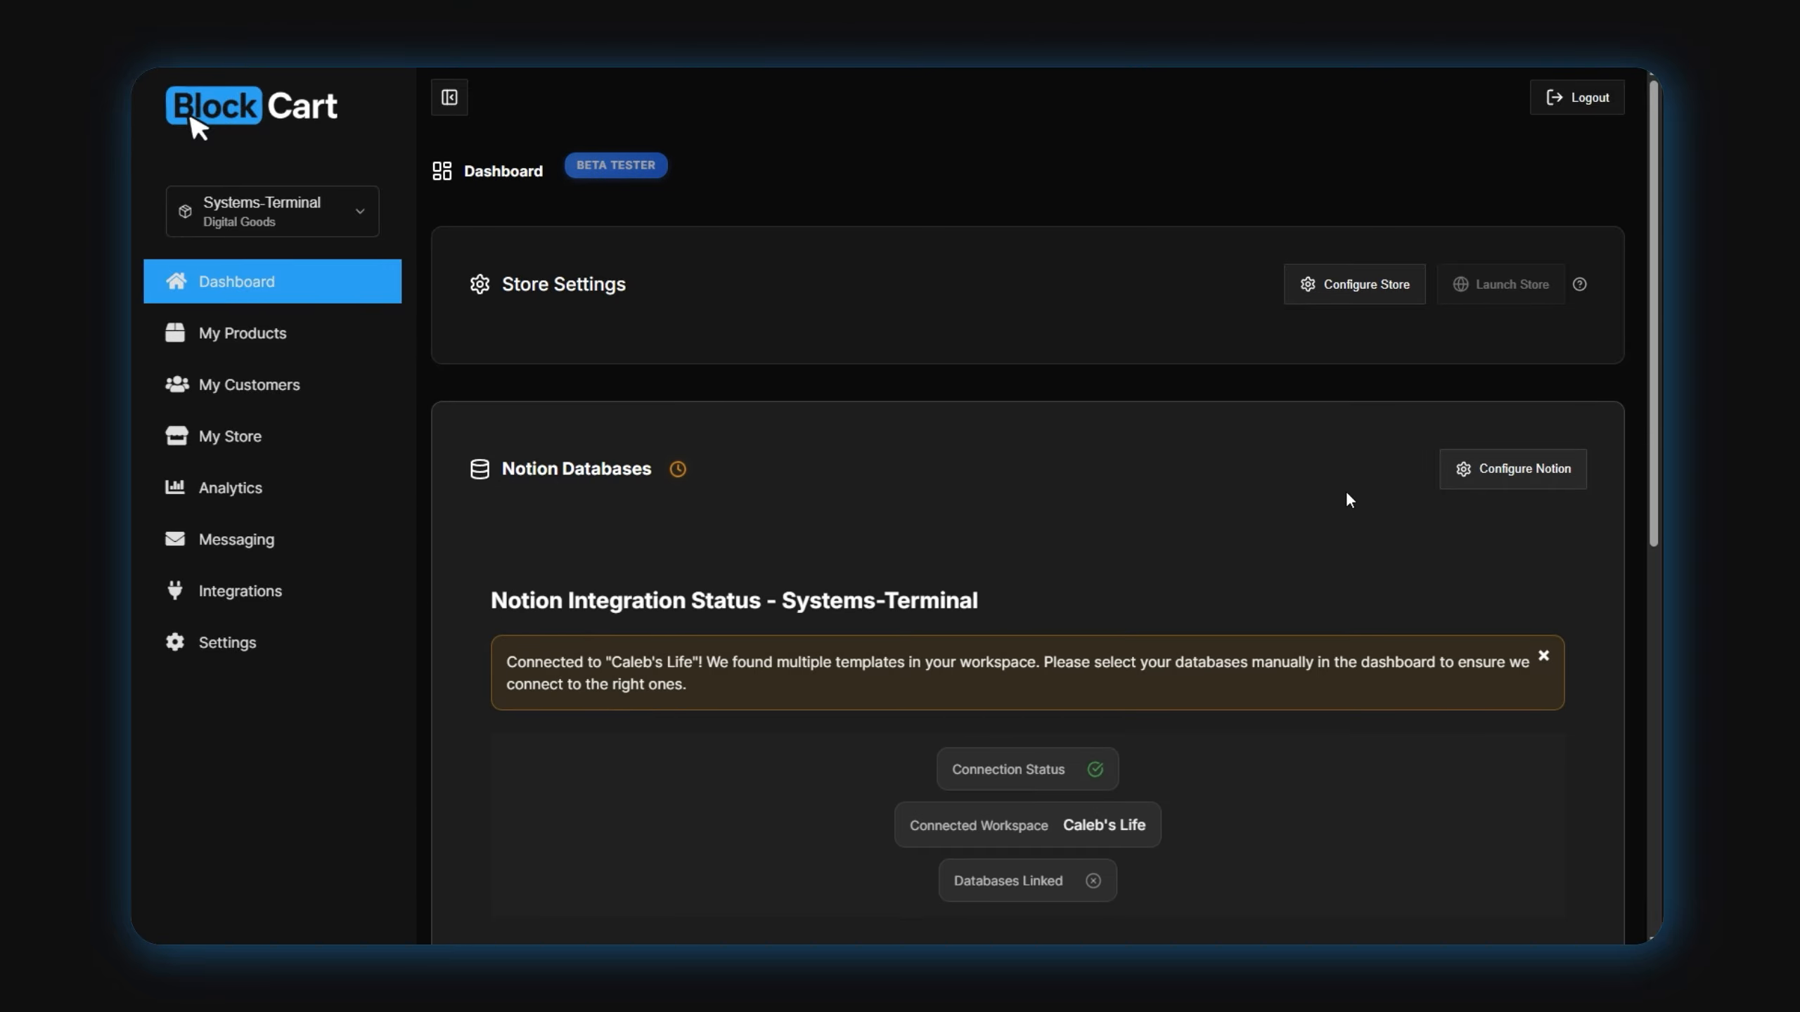
scroll(1346, 494, "down", 1)
scroll(1350, 500, "down", 5)
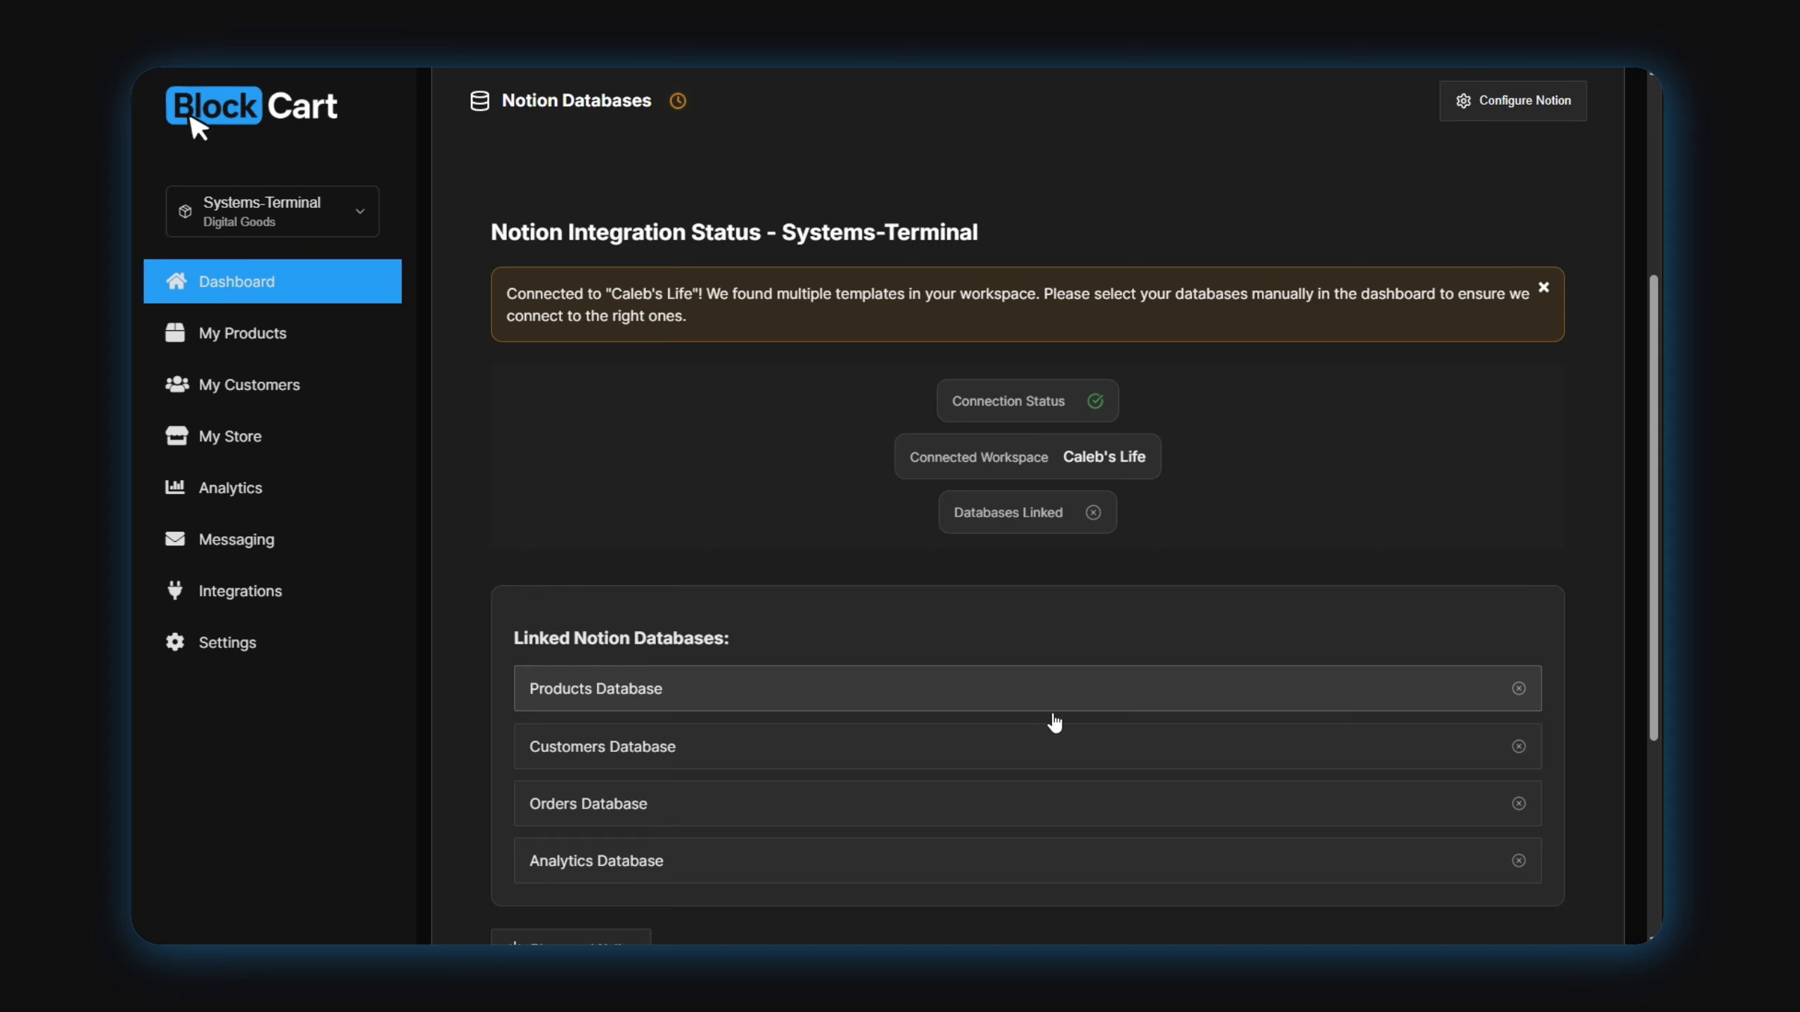
left_click(1013, 689)
left_click(1320, 361)
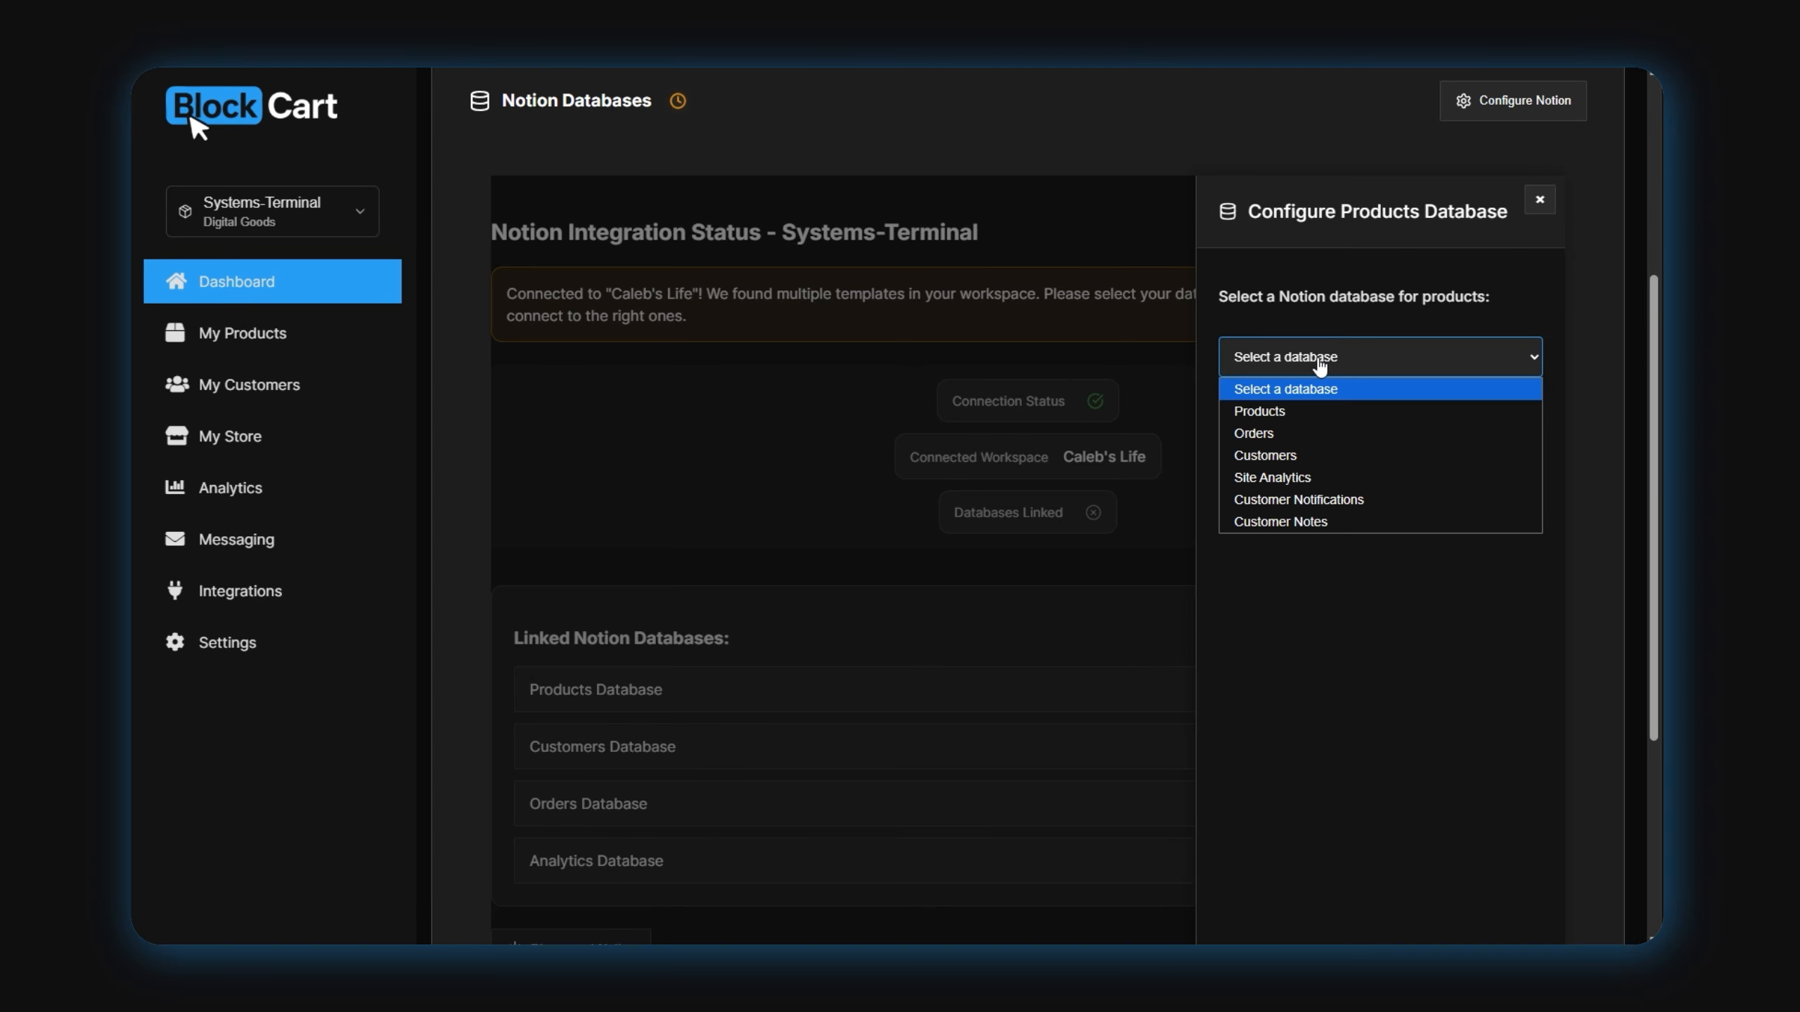
left_click(1285, 413)
left_click(1446, 892)
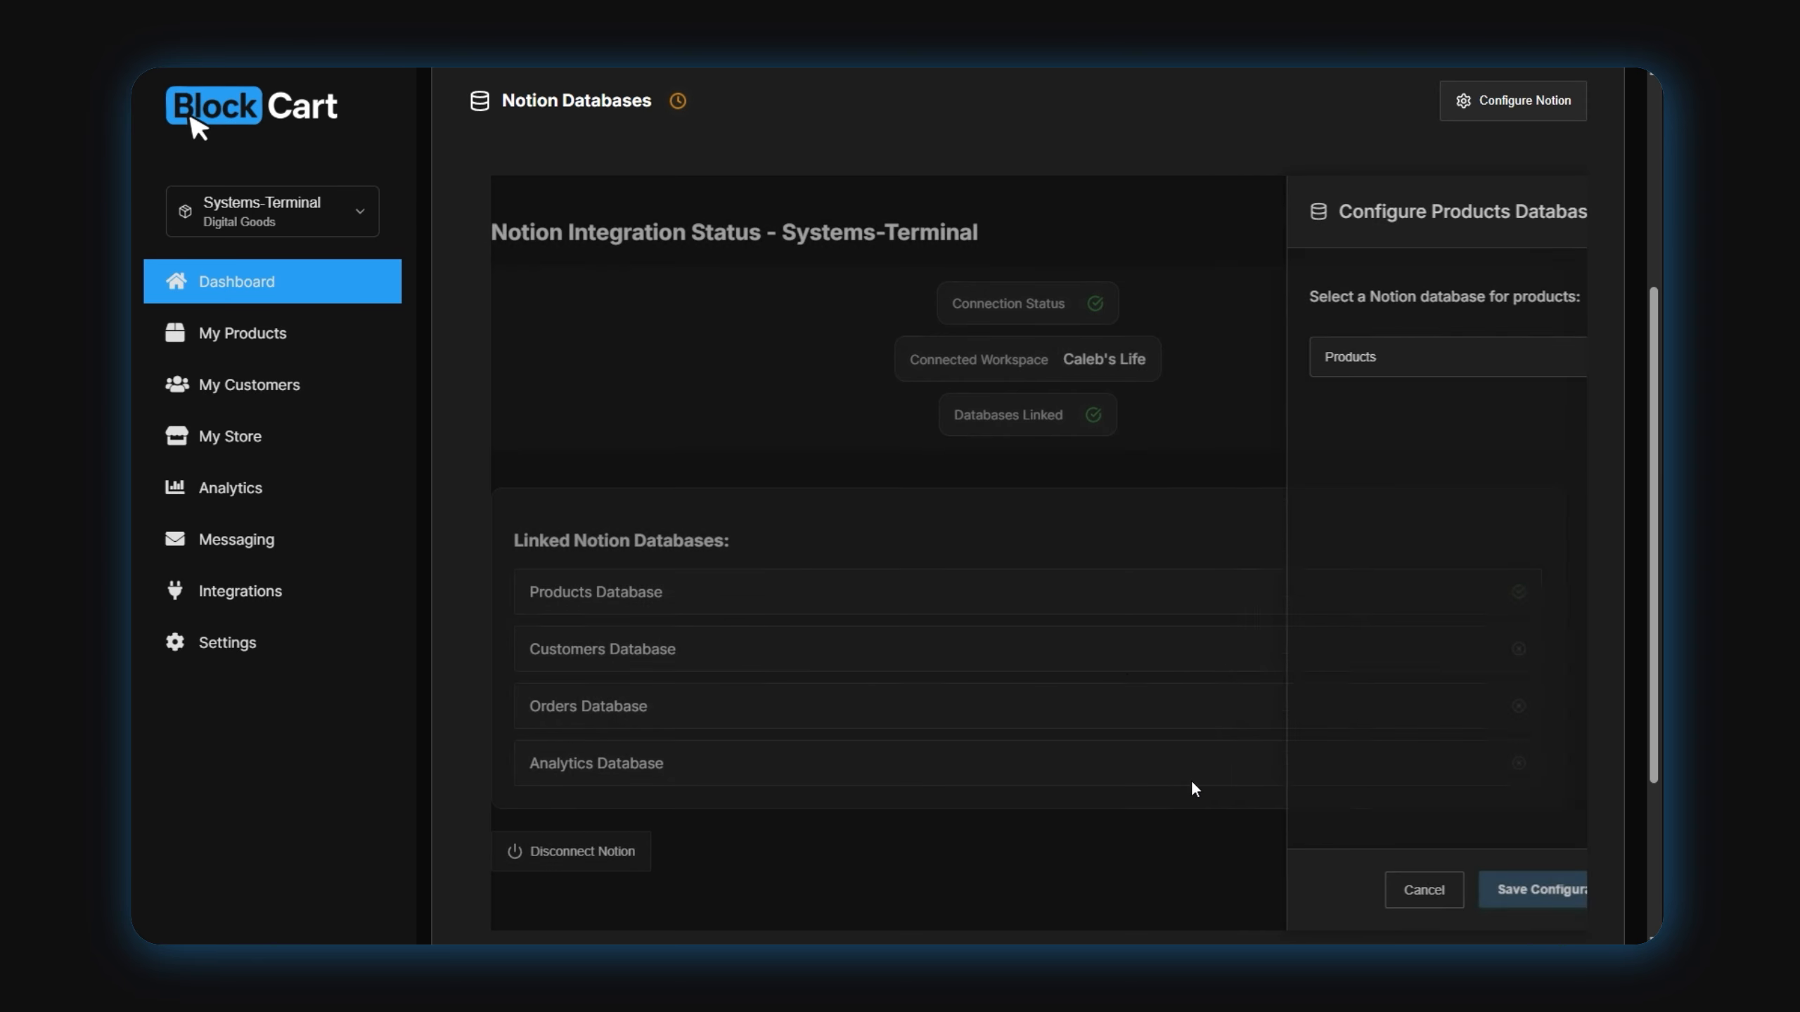
Link the store's Customers Database to the Notion database Customers and save the configuration
left_click(1137, 660)
left_click(1315, 370)
left_click(1276, 455)
left_click(1446, 891)
Link the store's Orders Database to the Notion database Orders and save the configuration
left_click(1077, 704)
left_click(1294, 356)
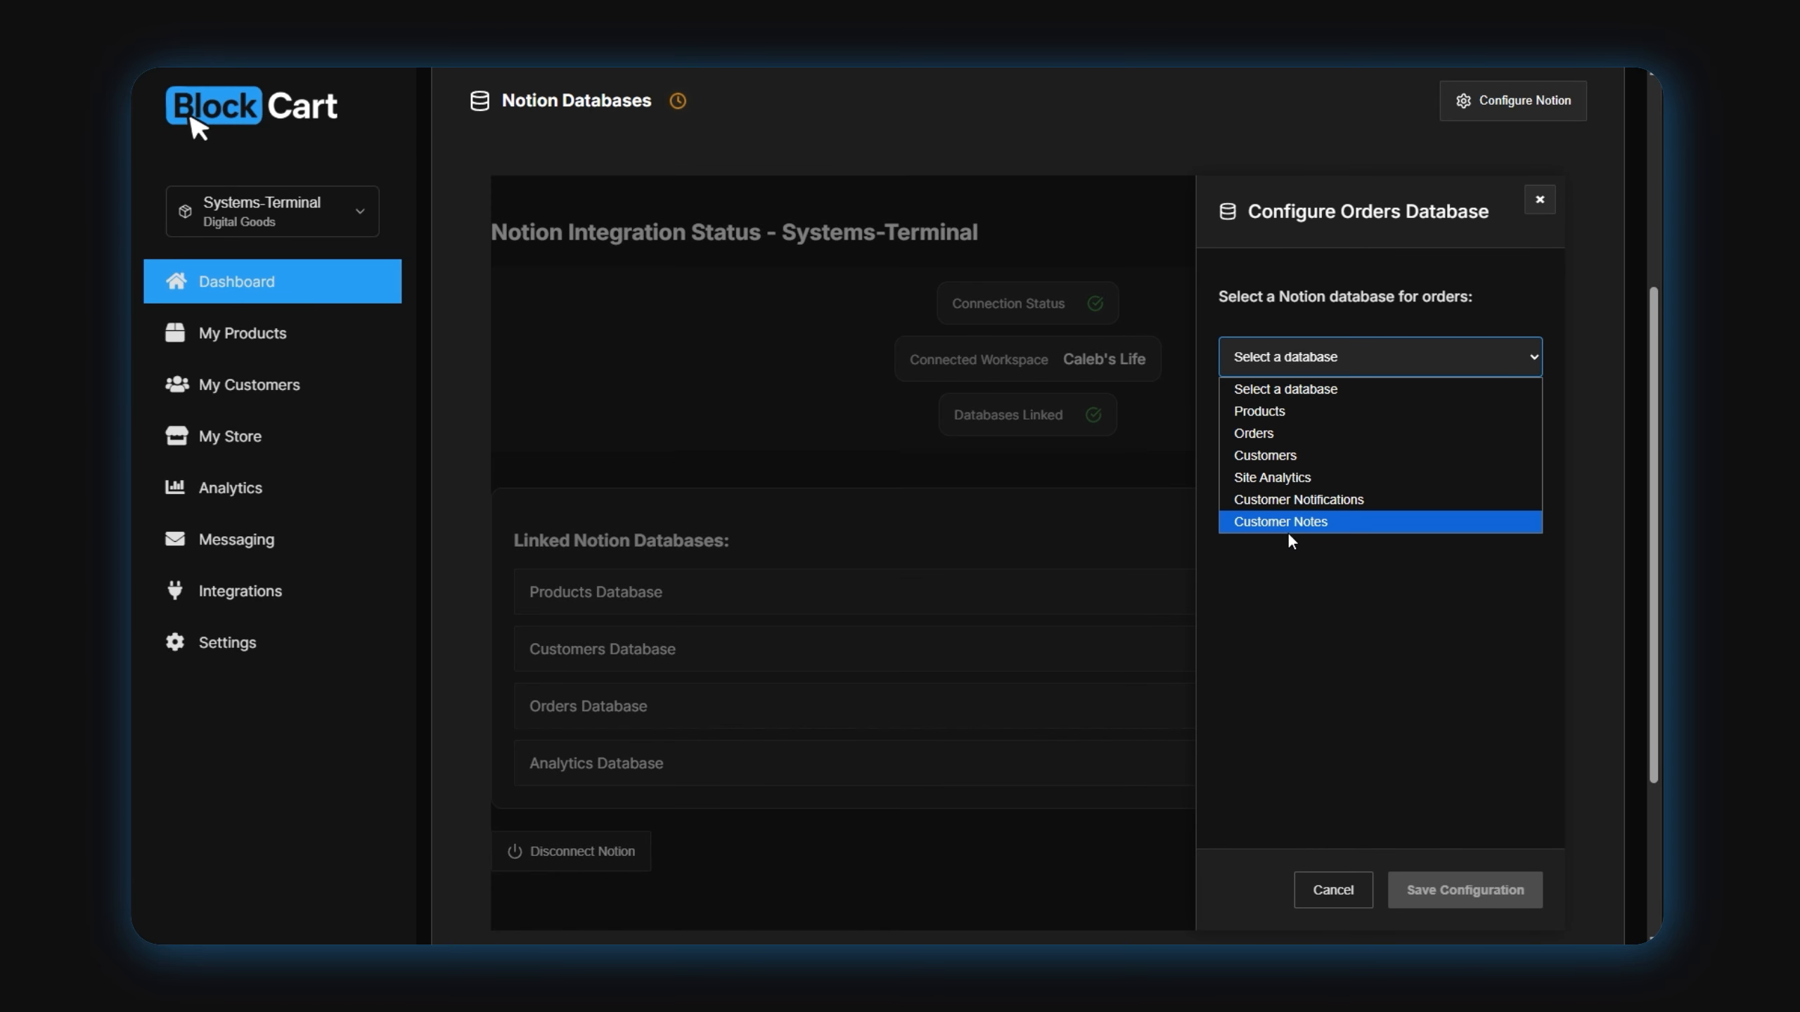
left_click(1297, 431)
left_click(1464, 890)
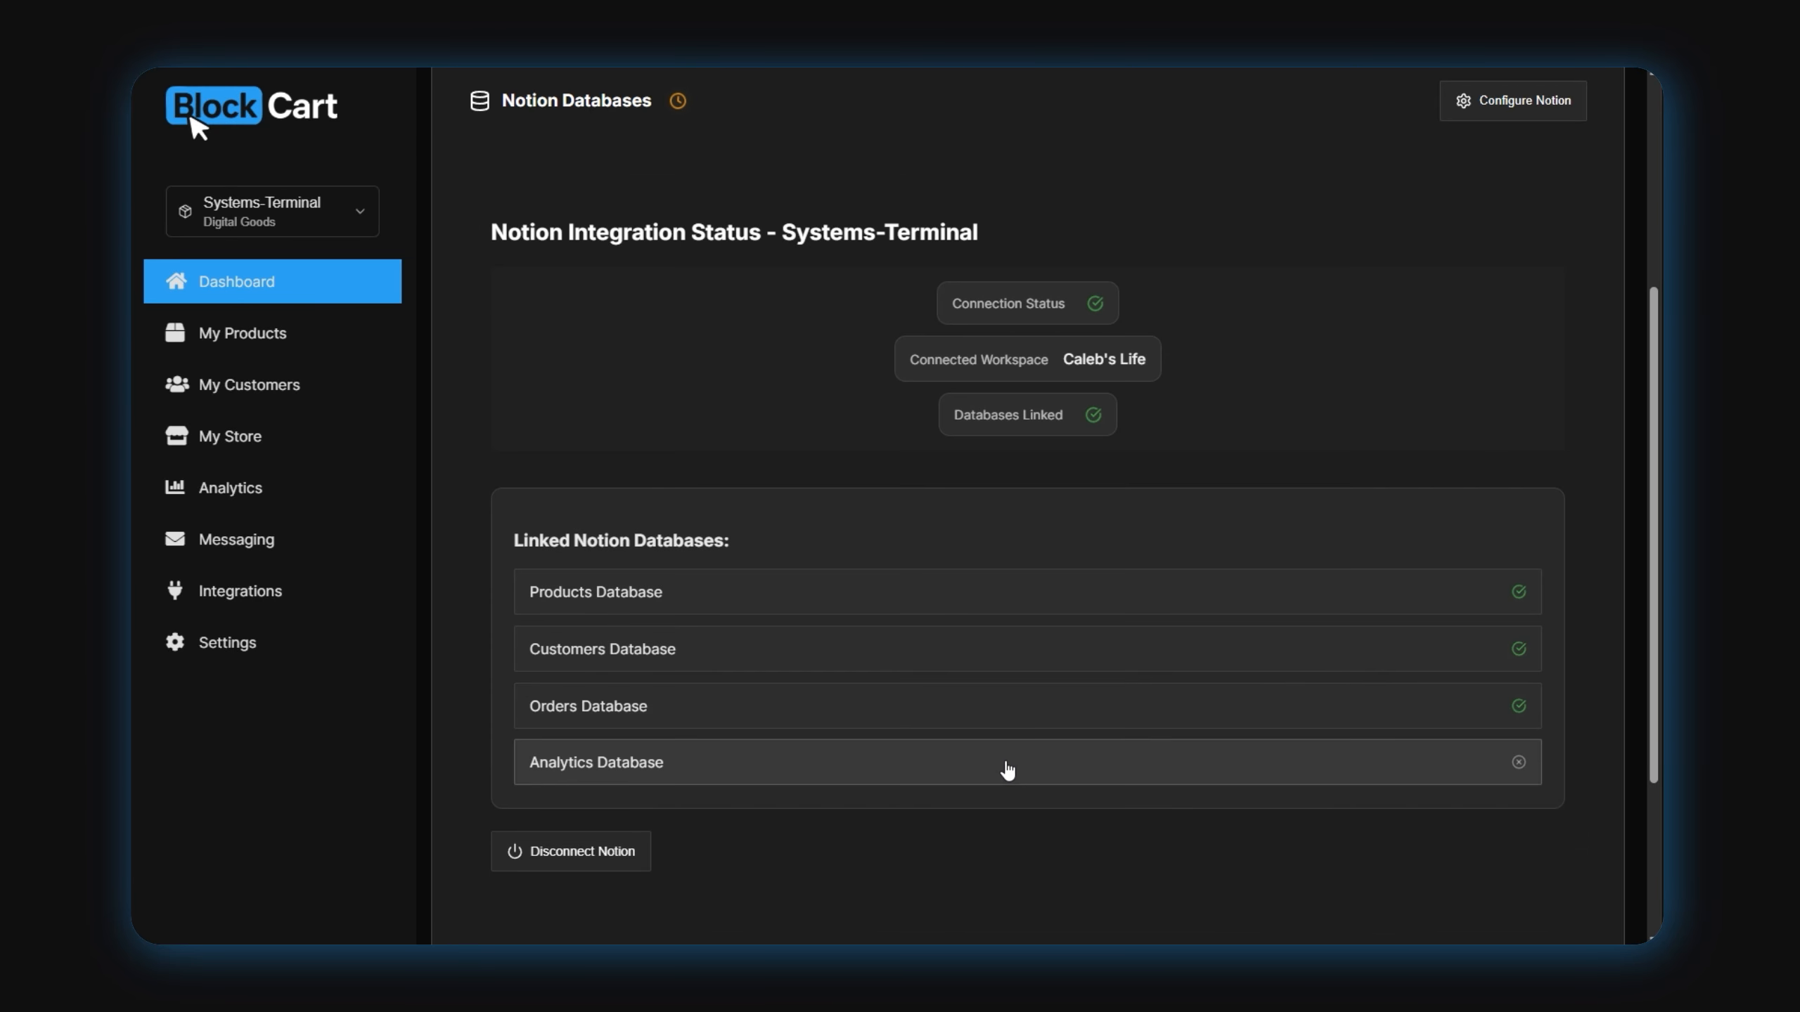
Link the Analytics Database to the Notion database Site Analytics, save the configuration, and collapse the Notion settings
left_click(1004, 766)
left_click(1257, 372)
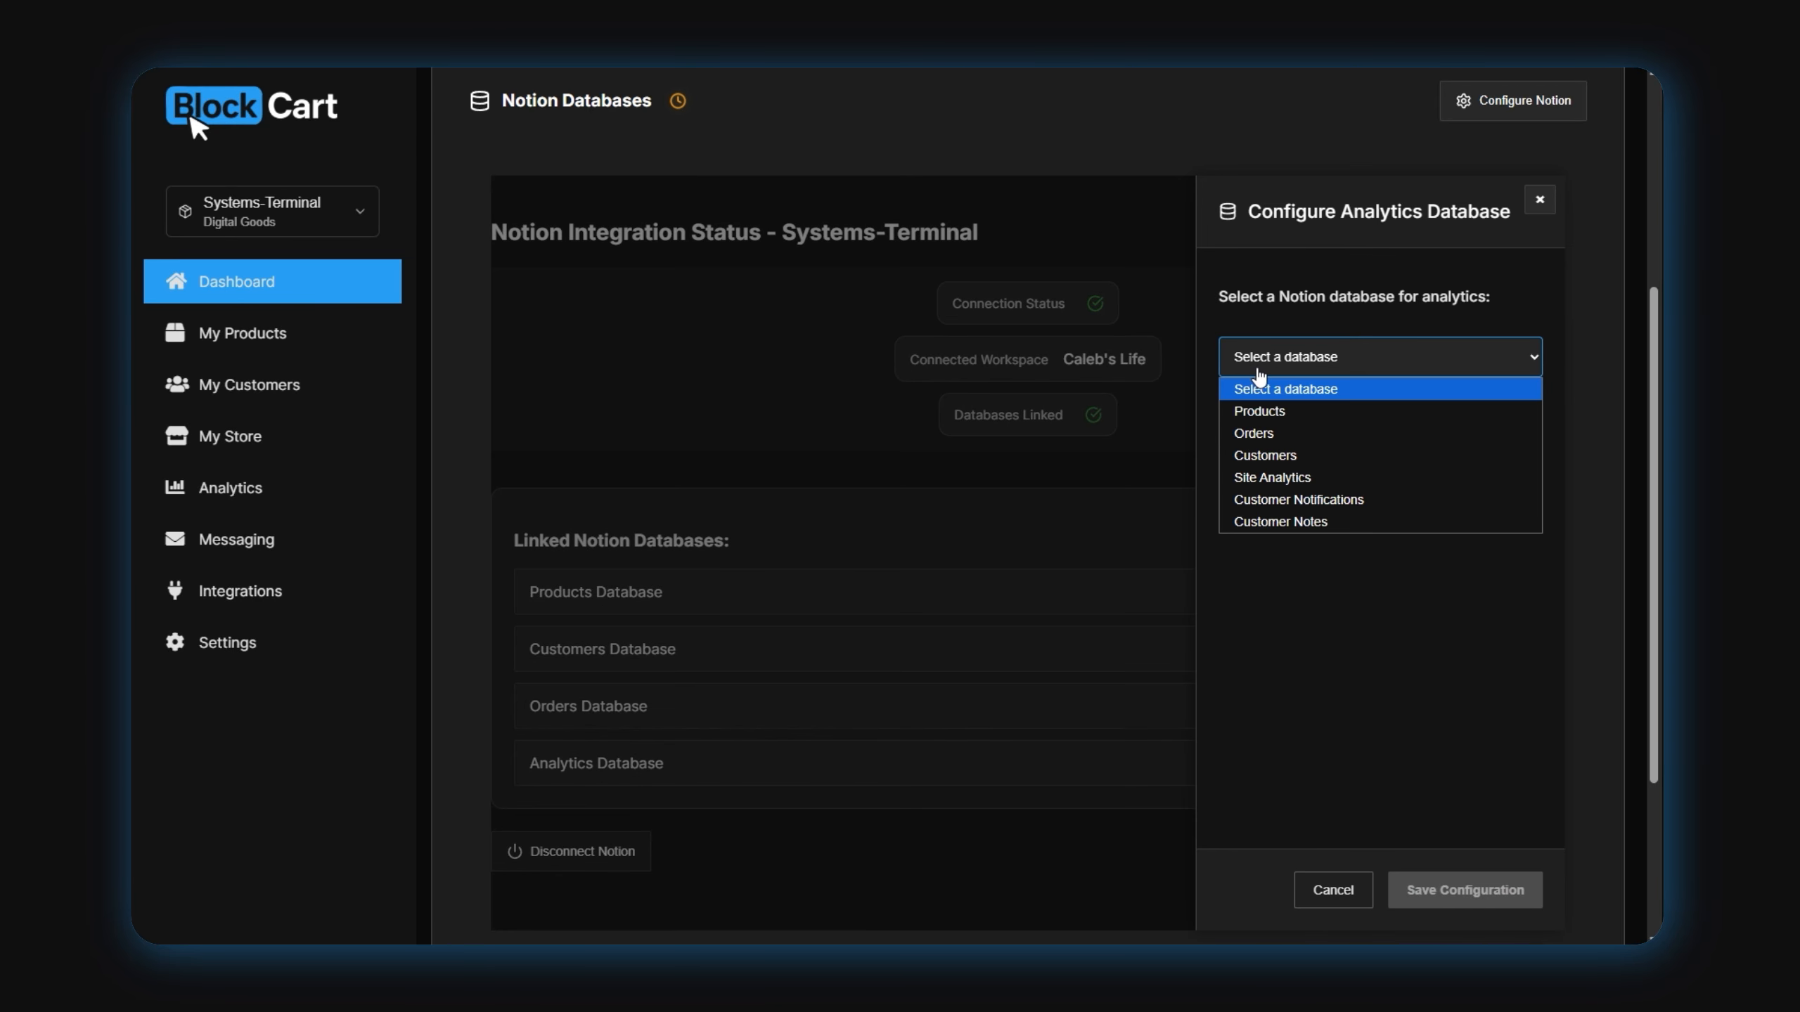
left_click(1298, 481)
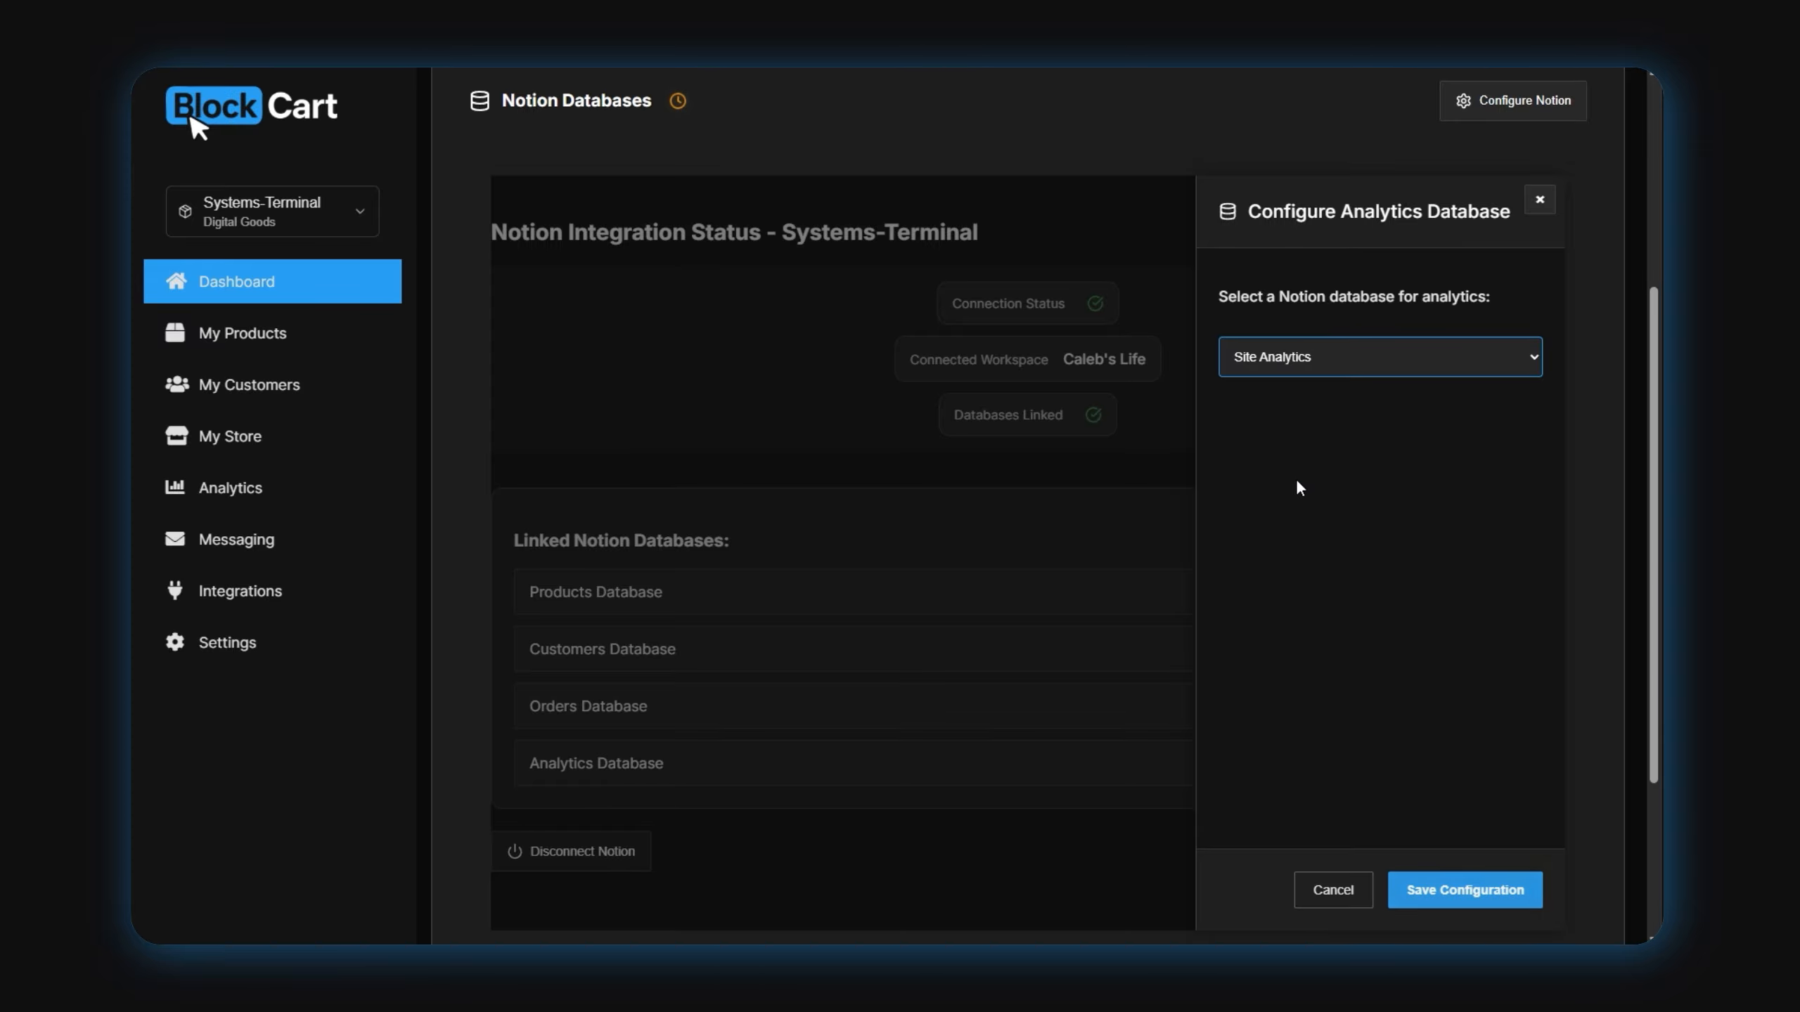
left_click(1473, 888)
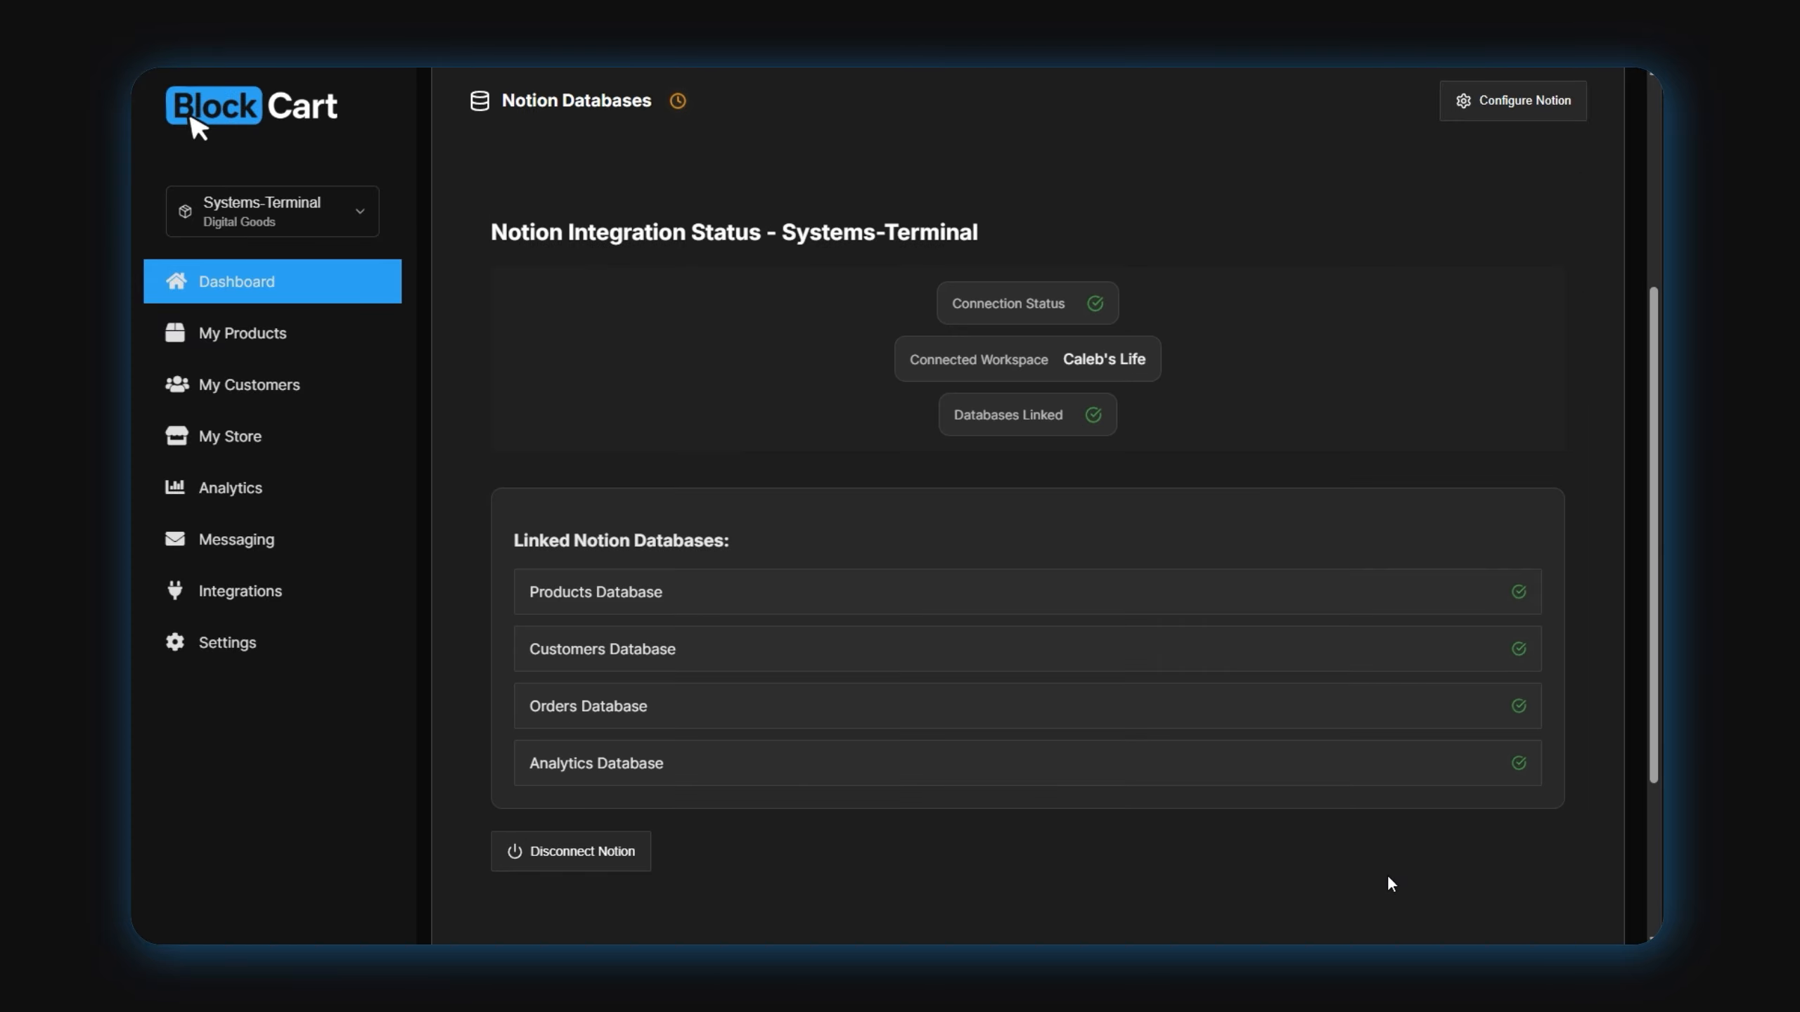
scroll(1150, 897, "up", 1)
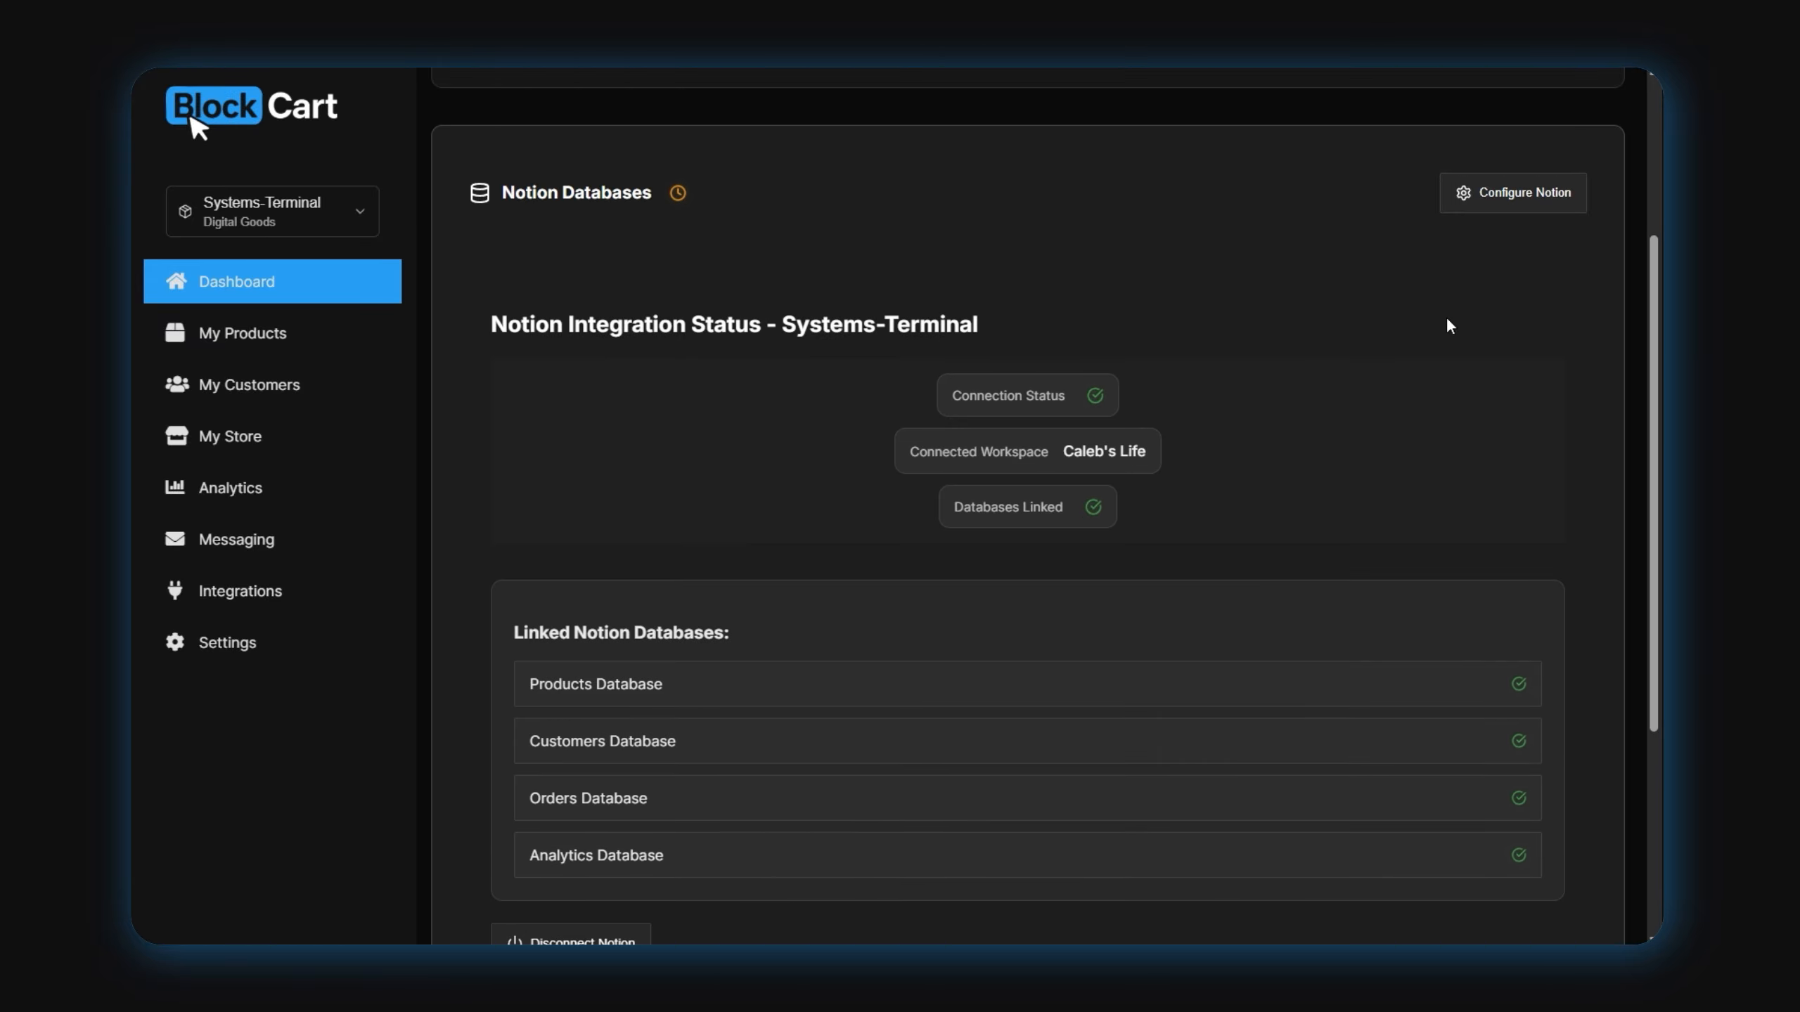
left_click(1548, 207)
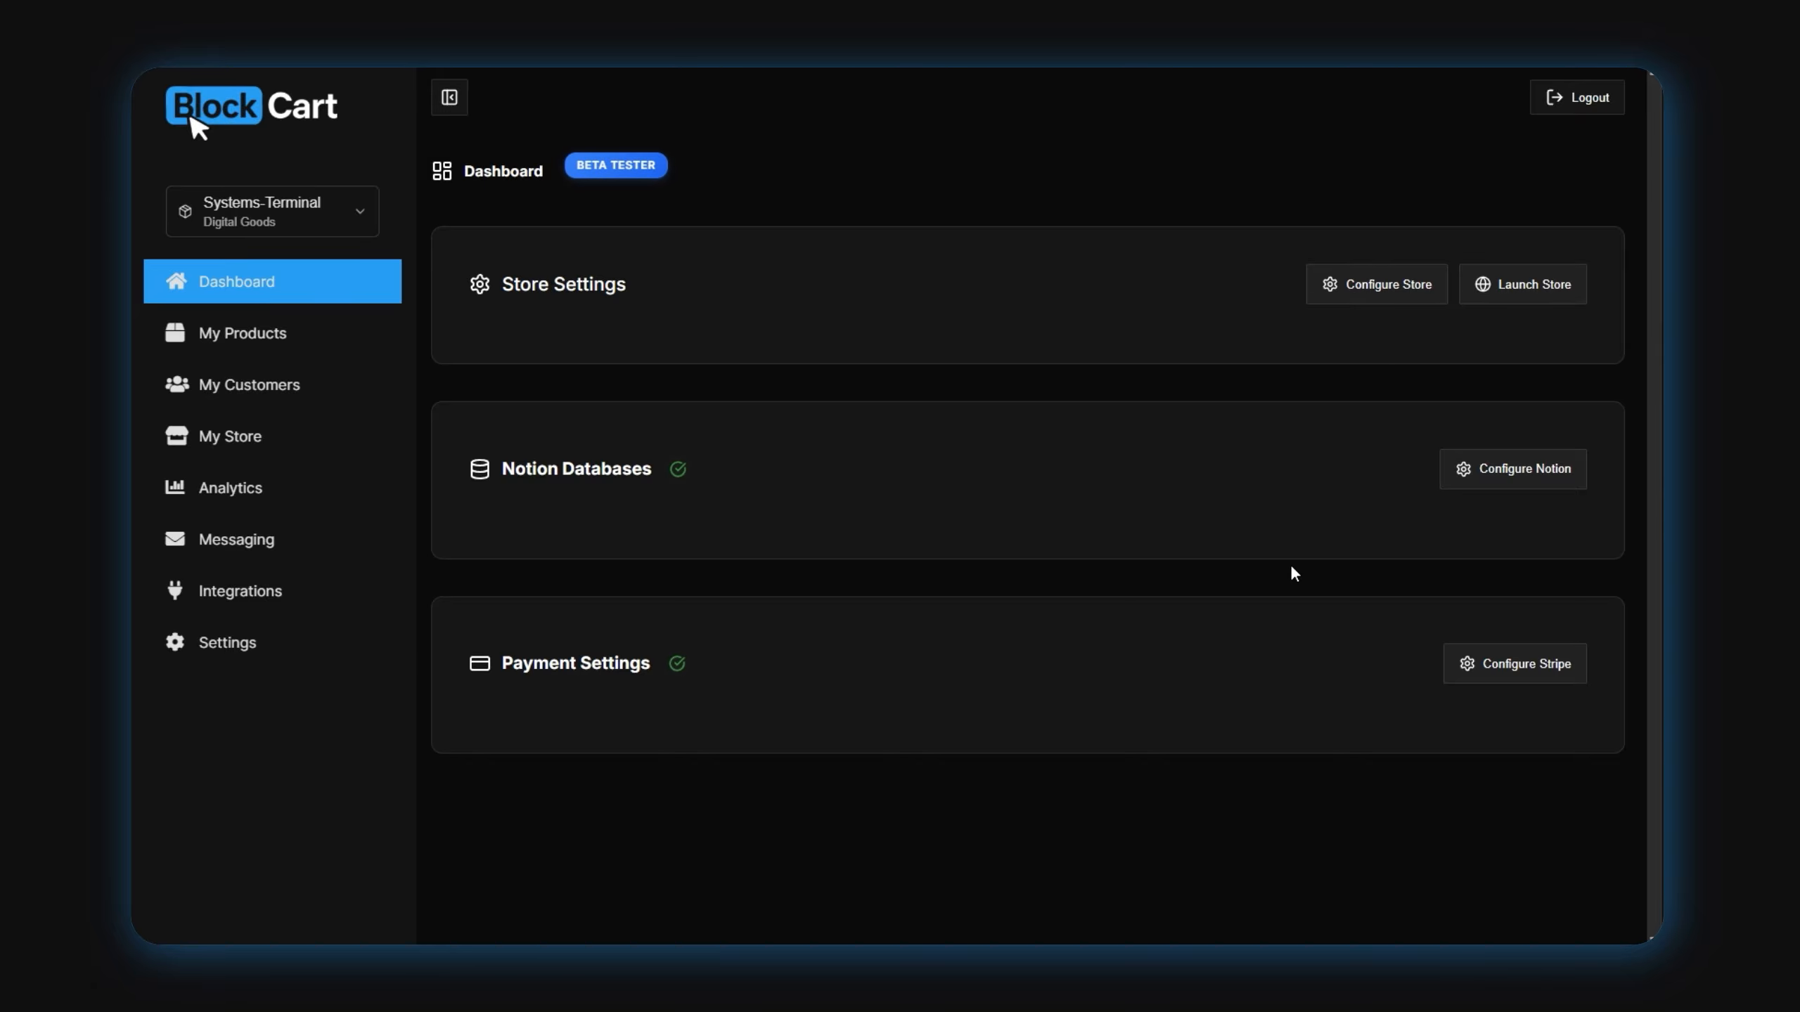
Review the Stripe payment integration's connection status and connected account, then collapse the payment settings
left_click(1496, 675)
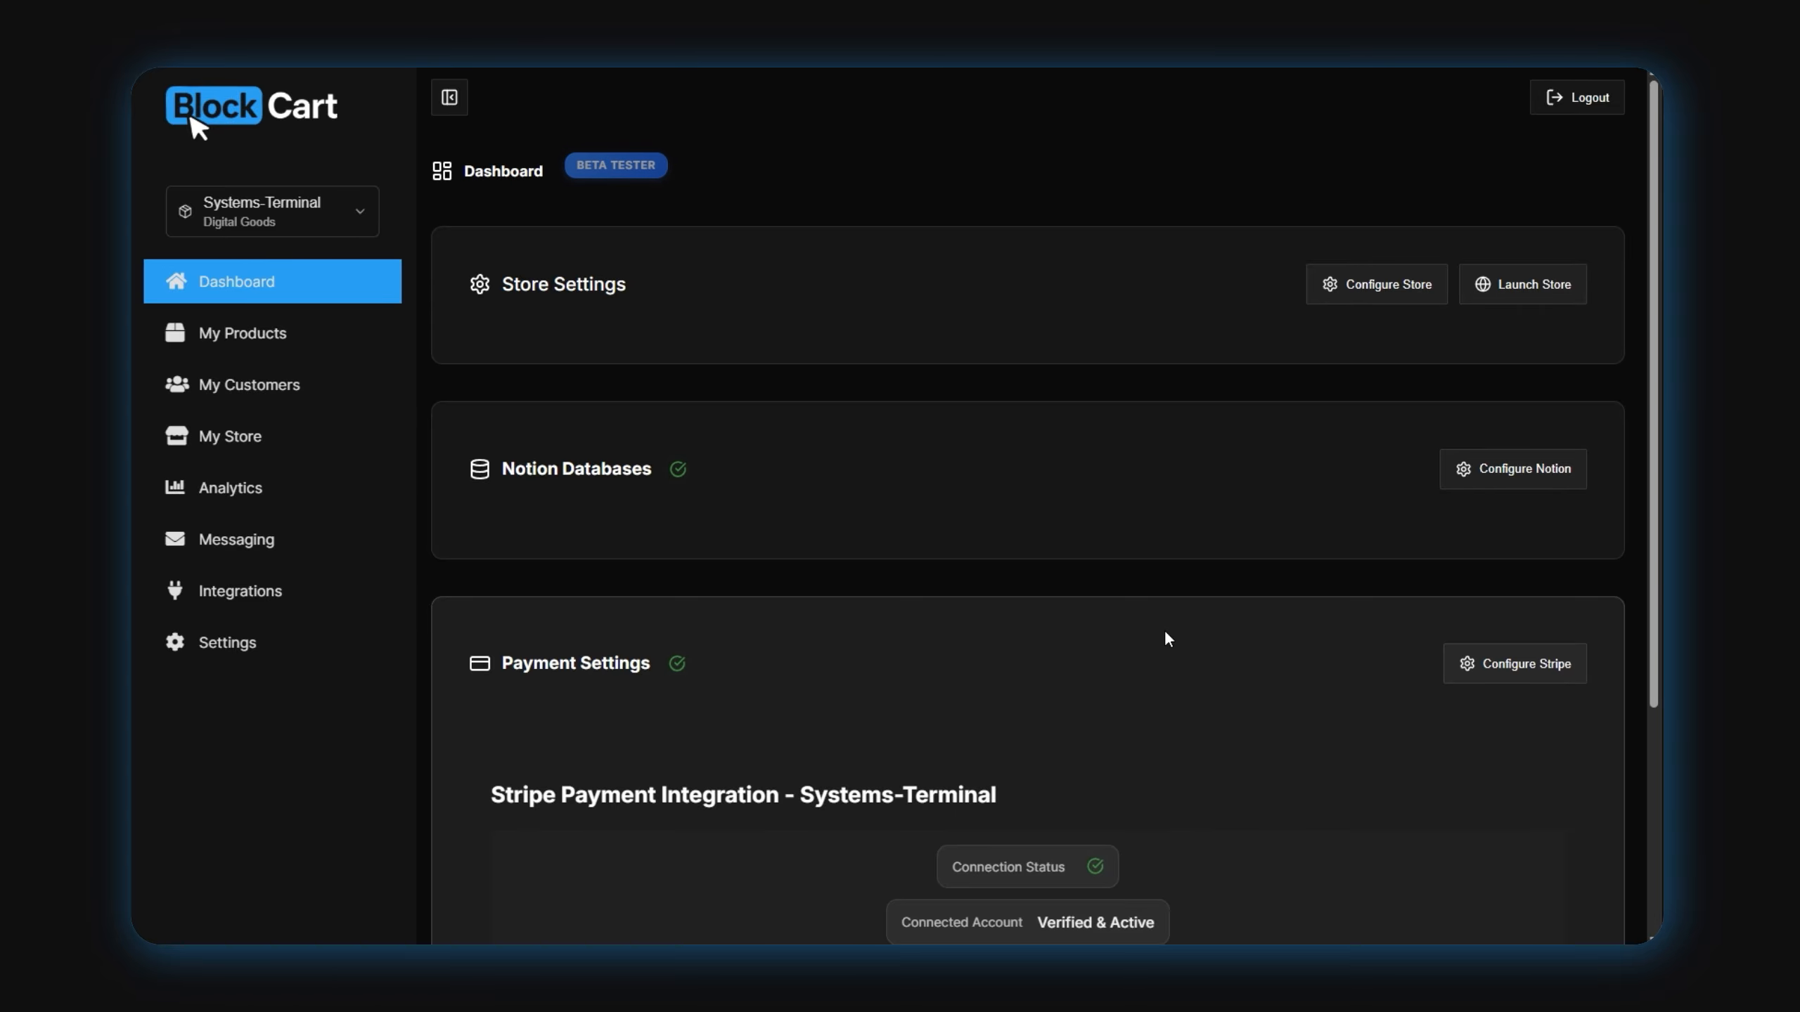
scroll(1169, 639, "down", 4)
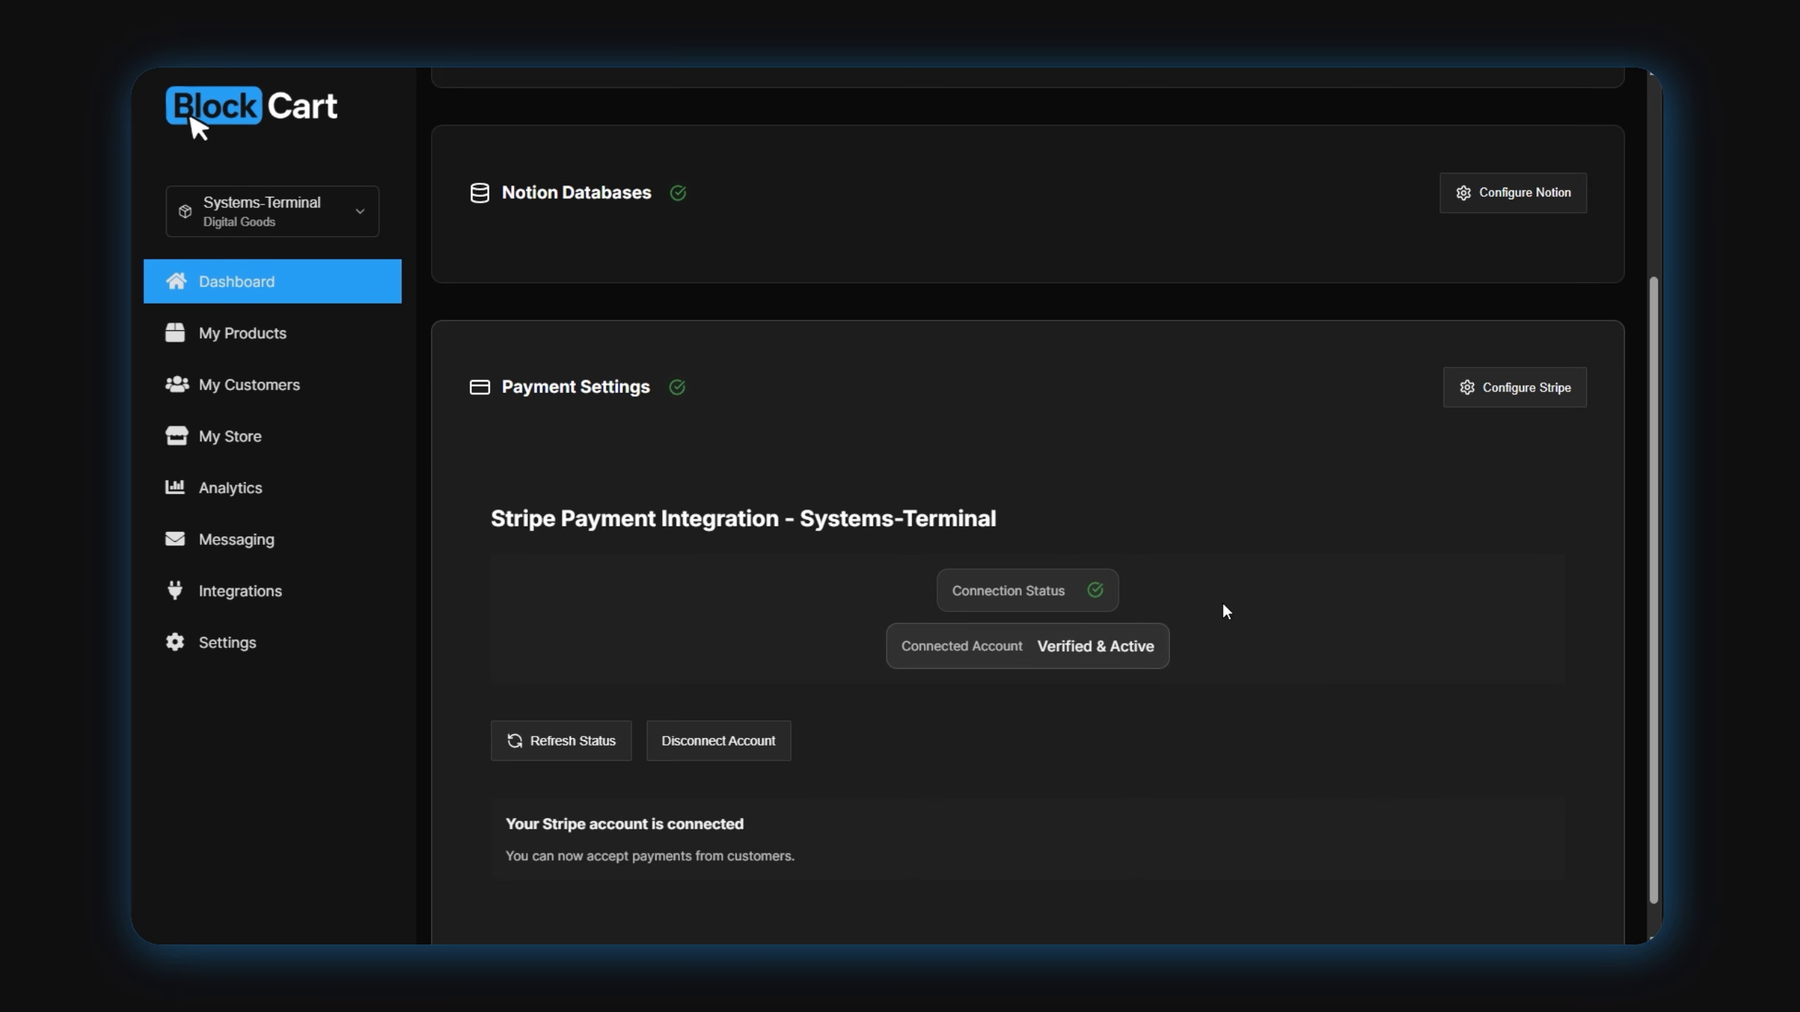
scroll(582, 536, "up", 1)
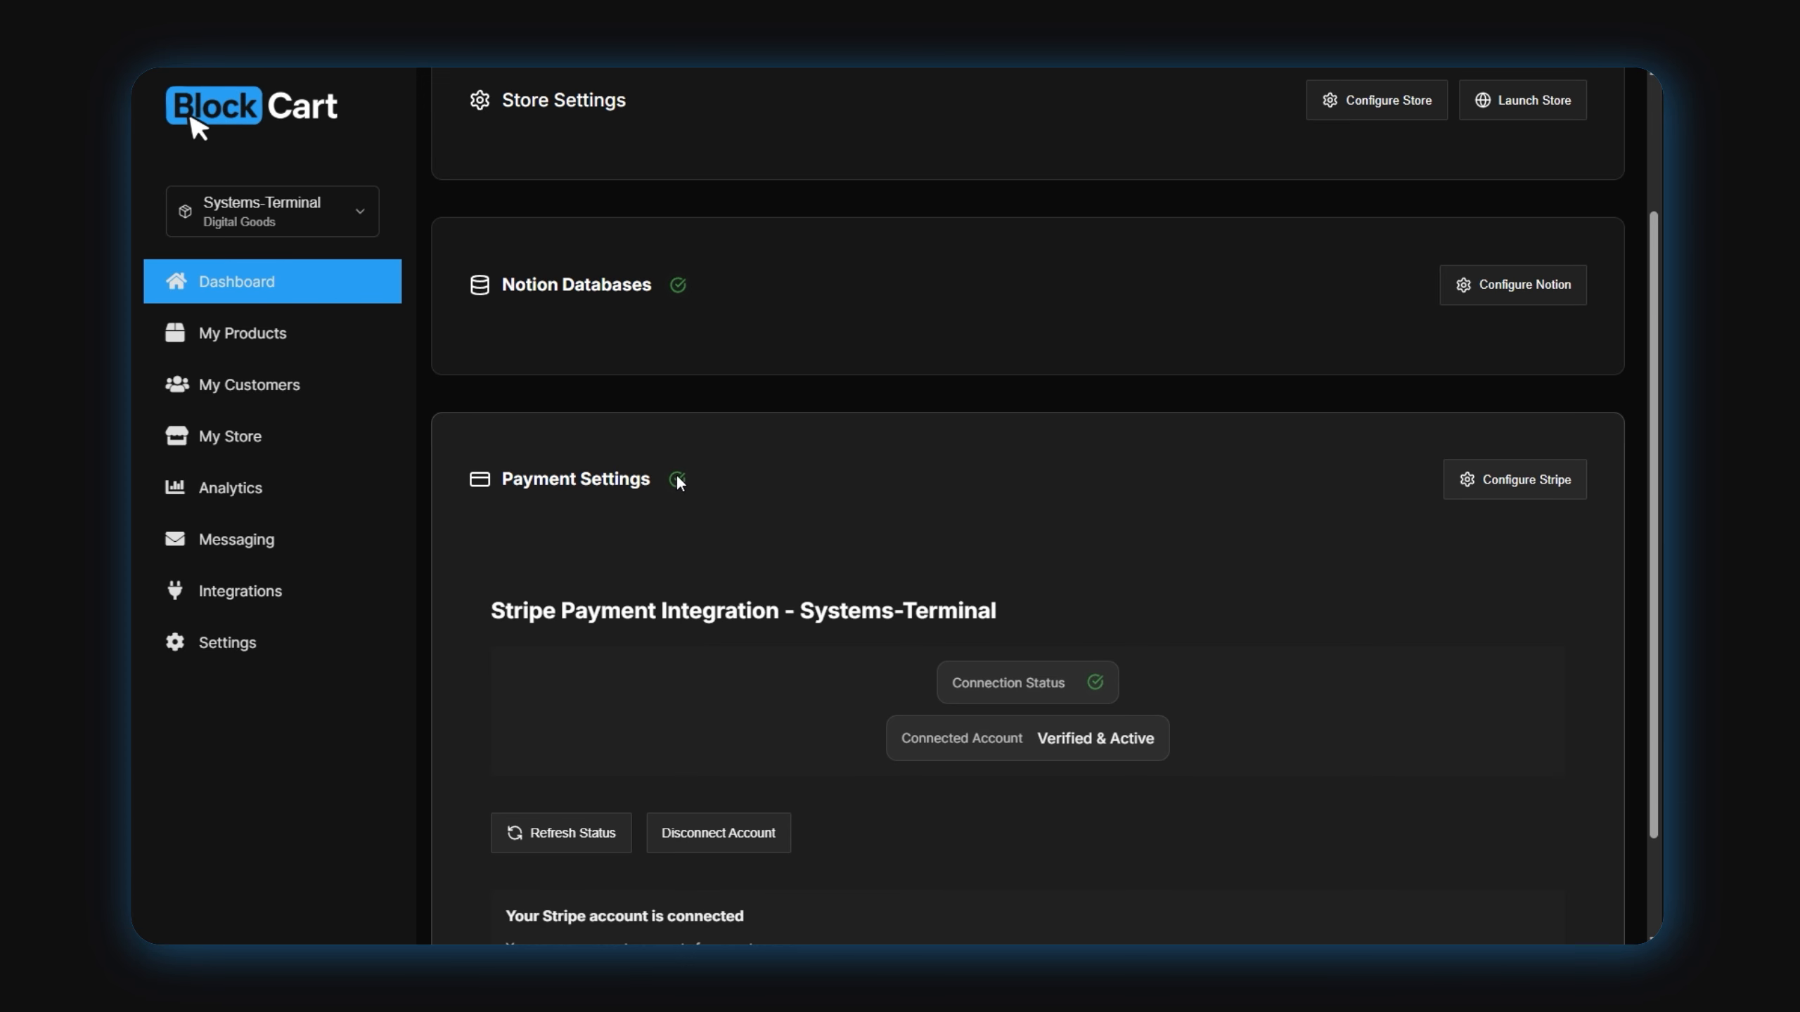
left_click(1449, 486)
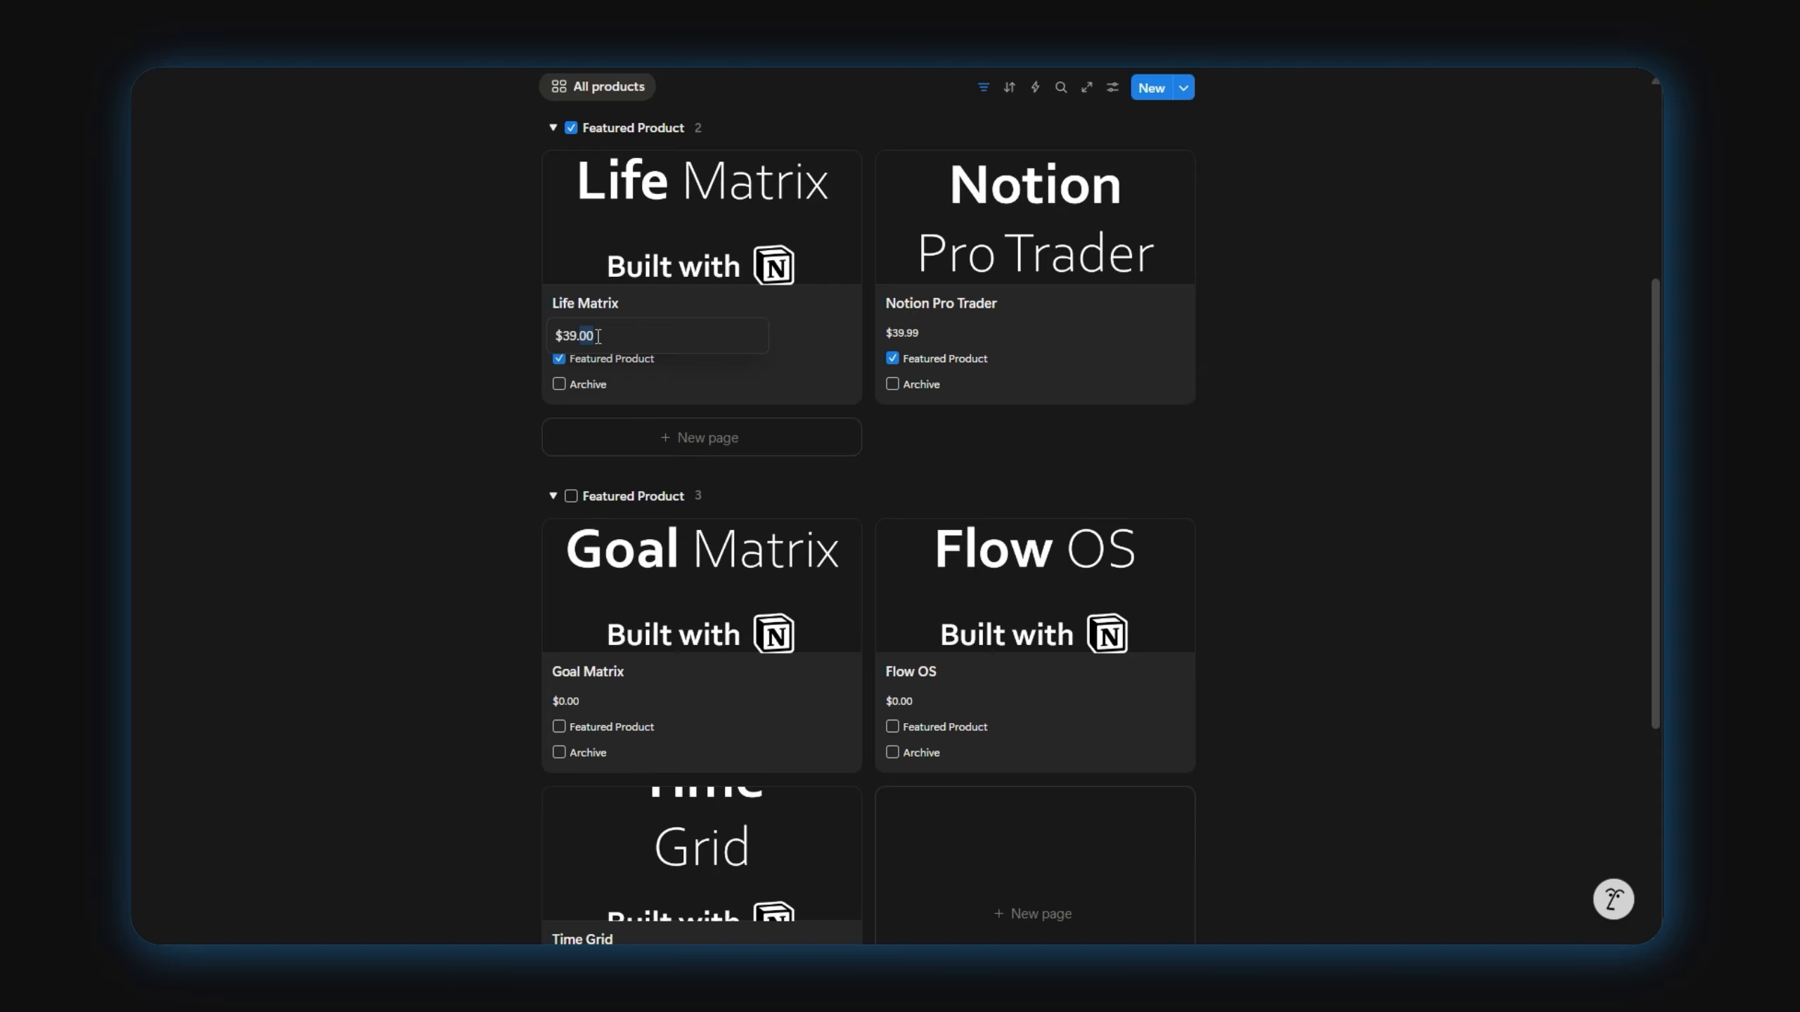
In the Notion products gallery, set the Life Matrix product's price to $39.99
left_click(281, 414)
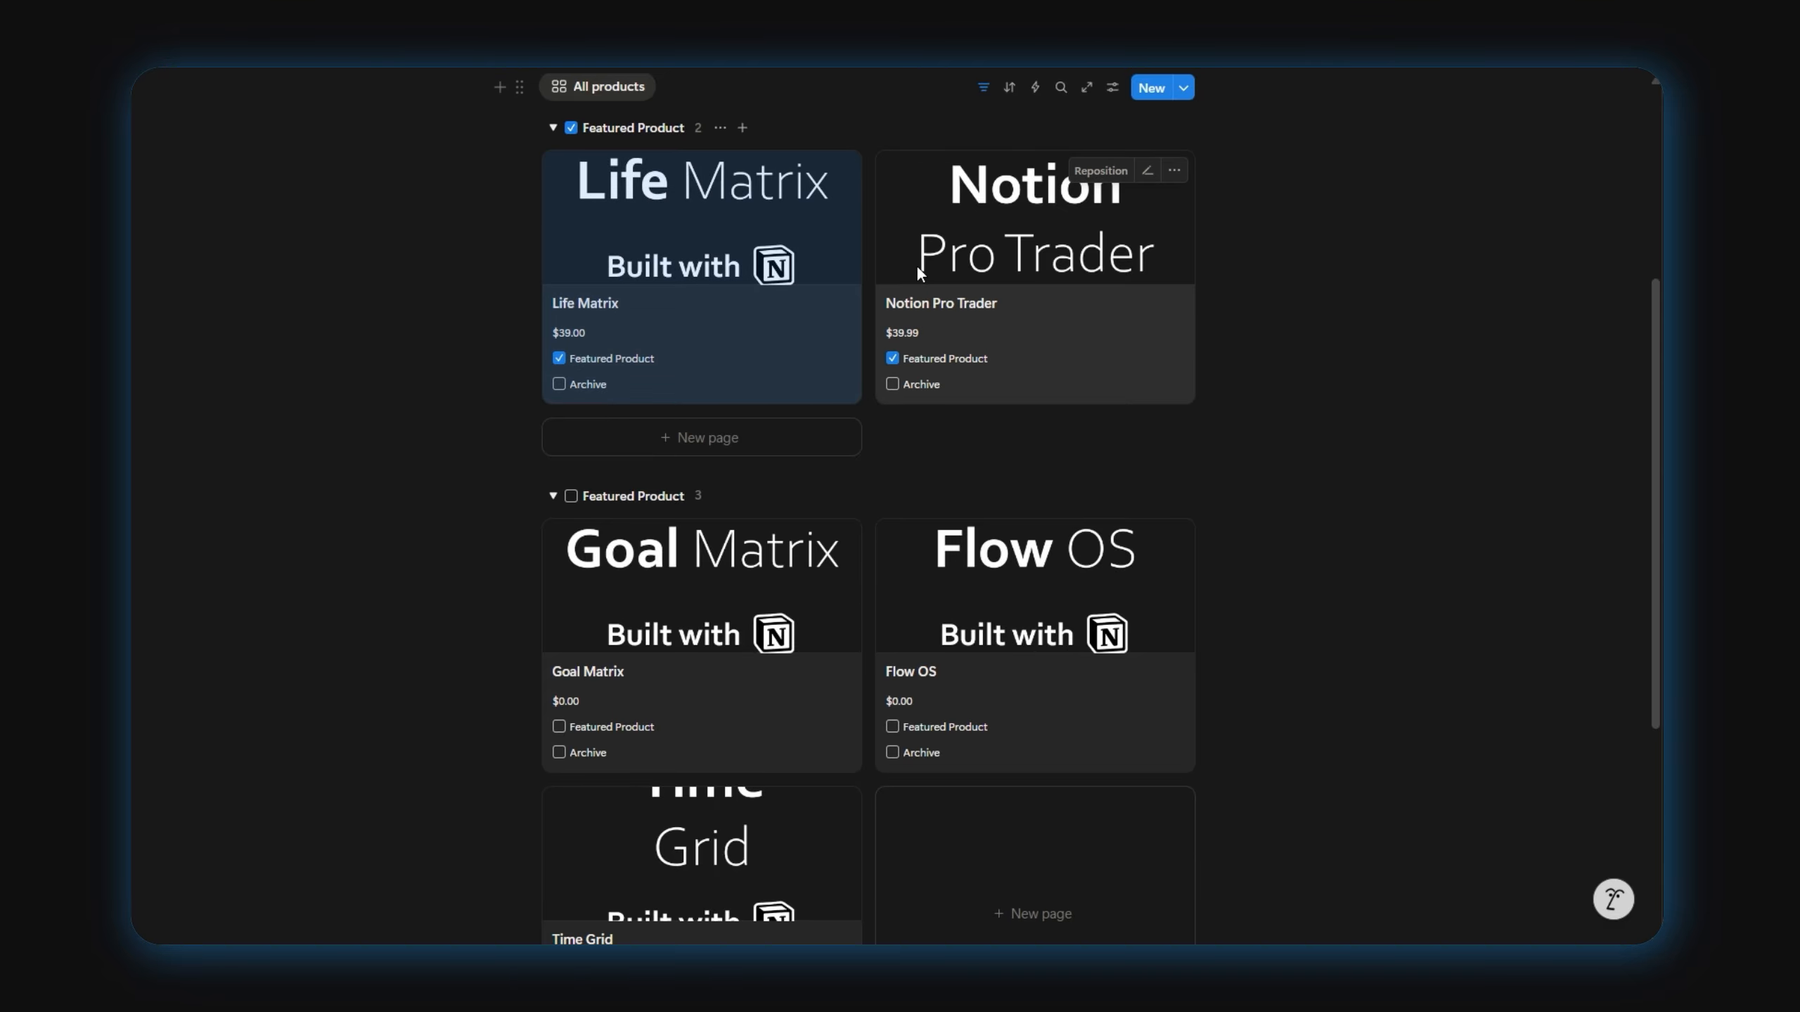
left_click(582, 333)
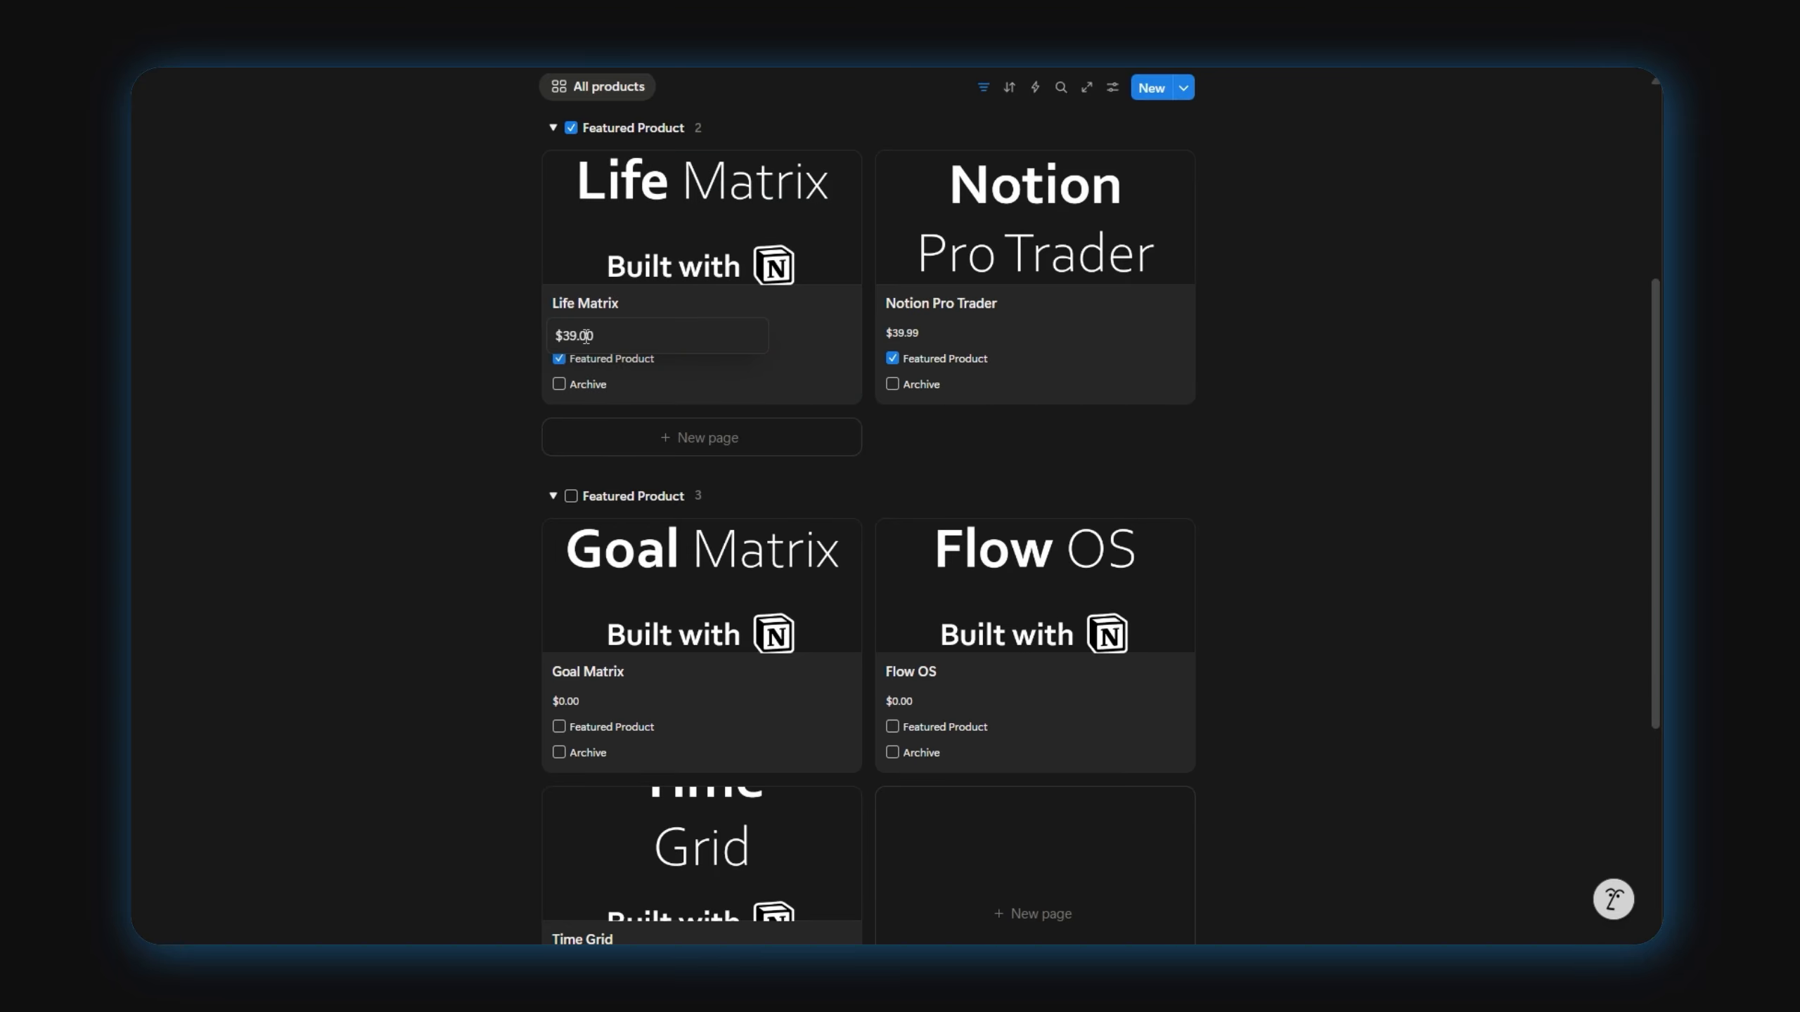
left_click_drag(580, 335, 603, 336)
type("99")
key("Escape")
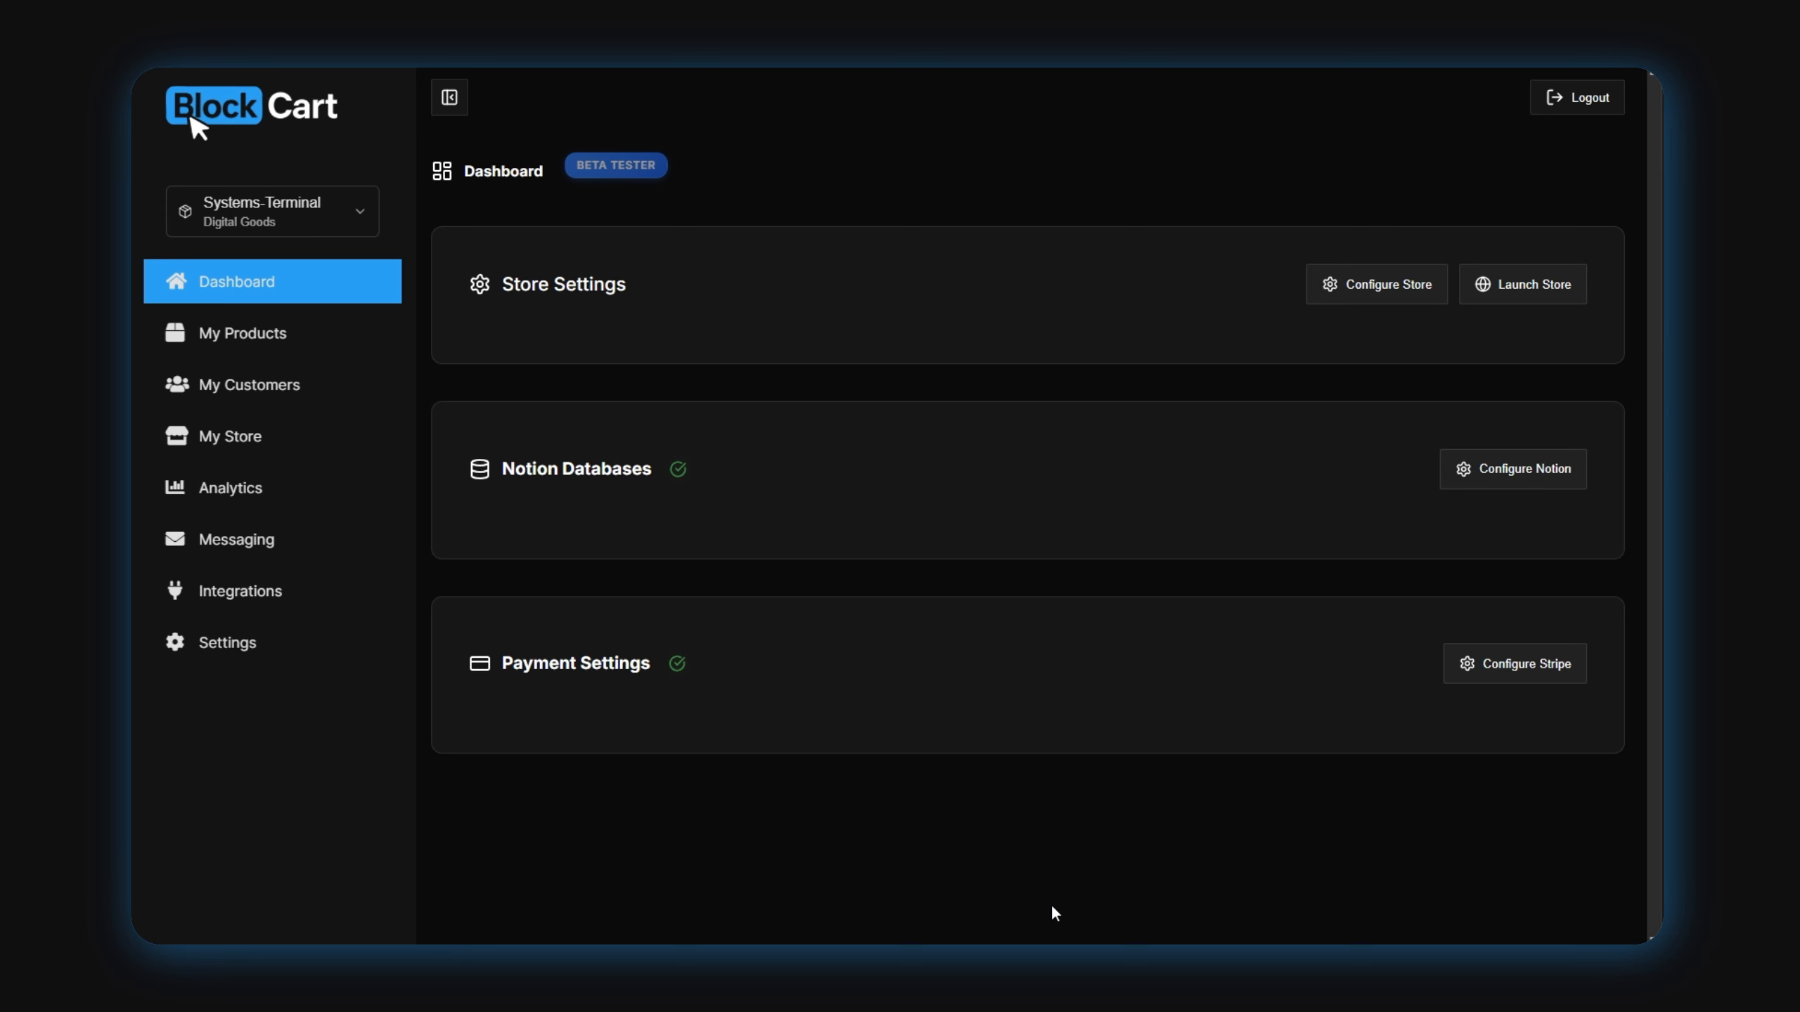
Sync the store's products from Notion on the product management page and review the featured and regular product lists
left_click(347, 351)
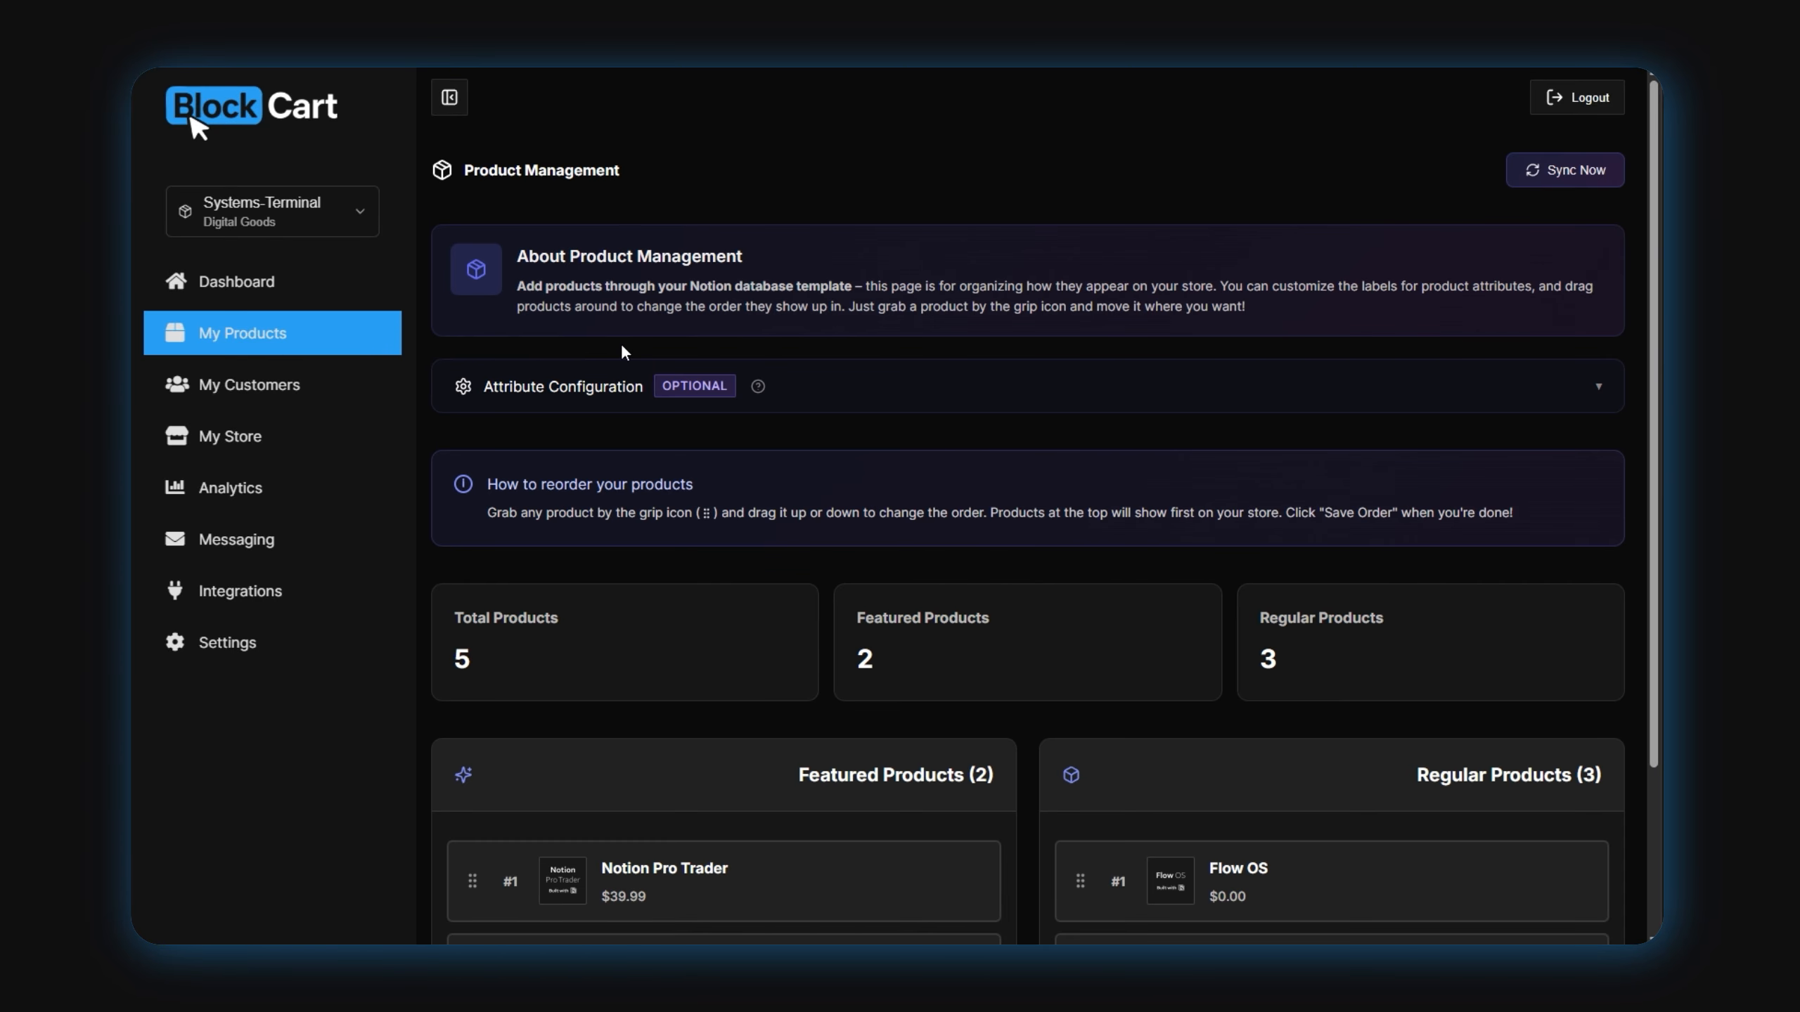
left_click(1548, 186)
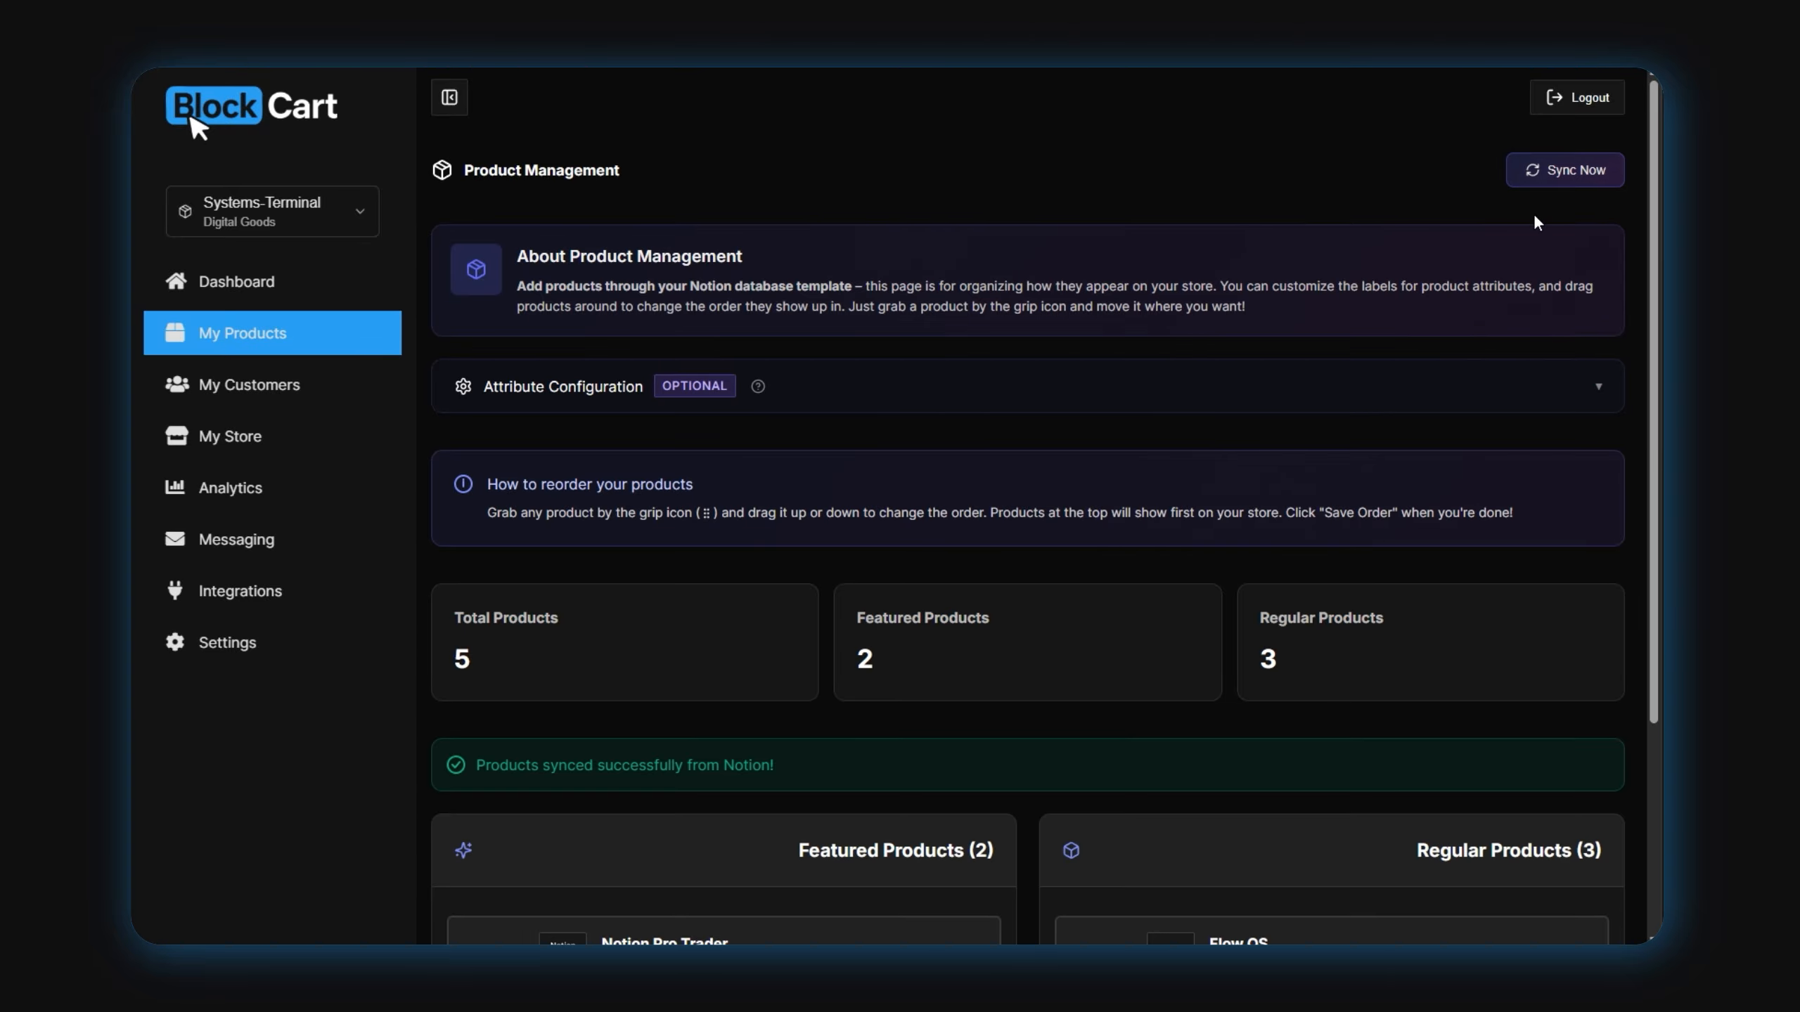
scroll(1534, 223, "down", 1)
scroll(1534, 224, "down", 1)
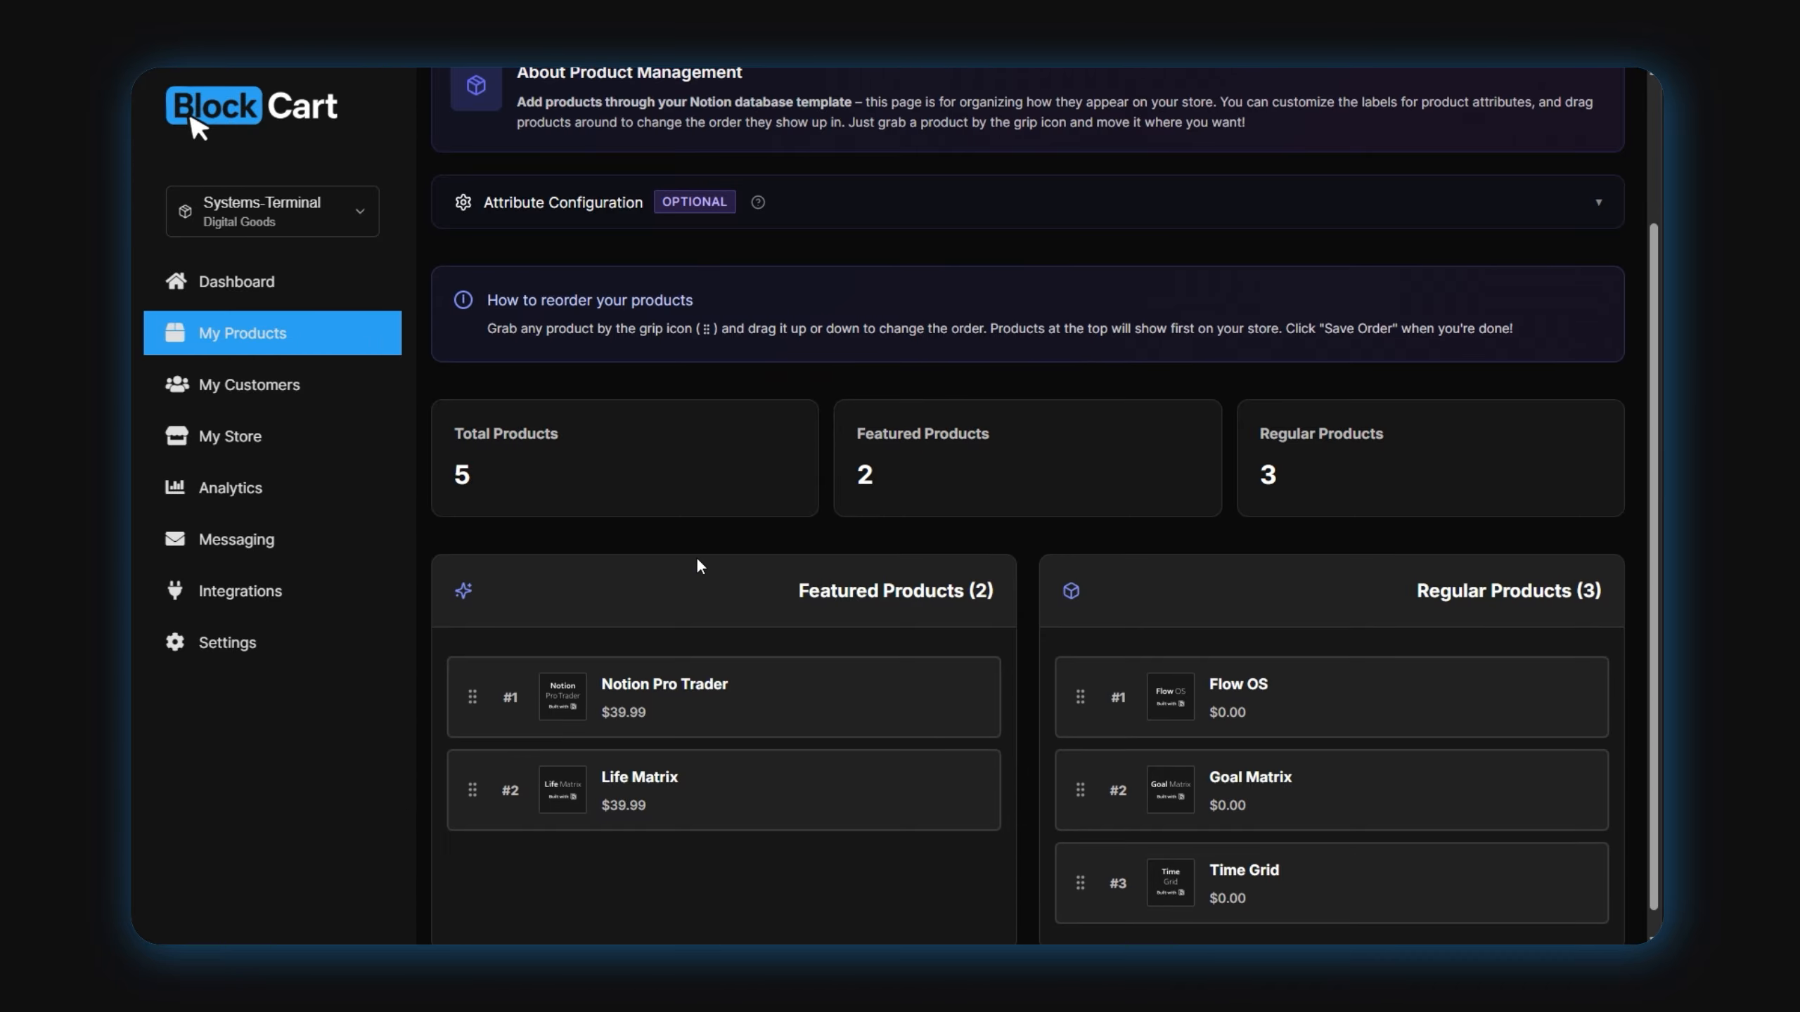
scroll(697, 560, "down", 1)
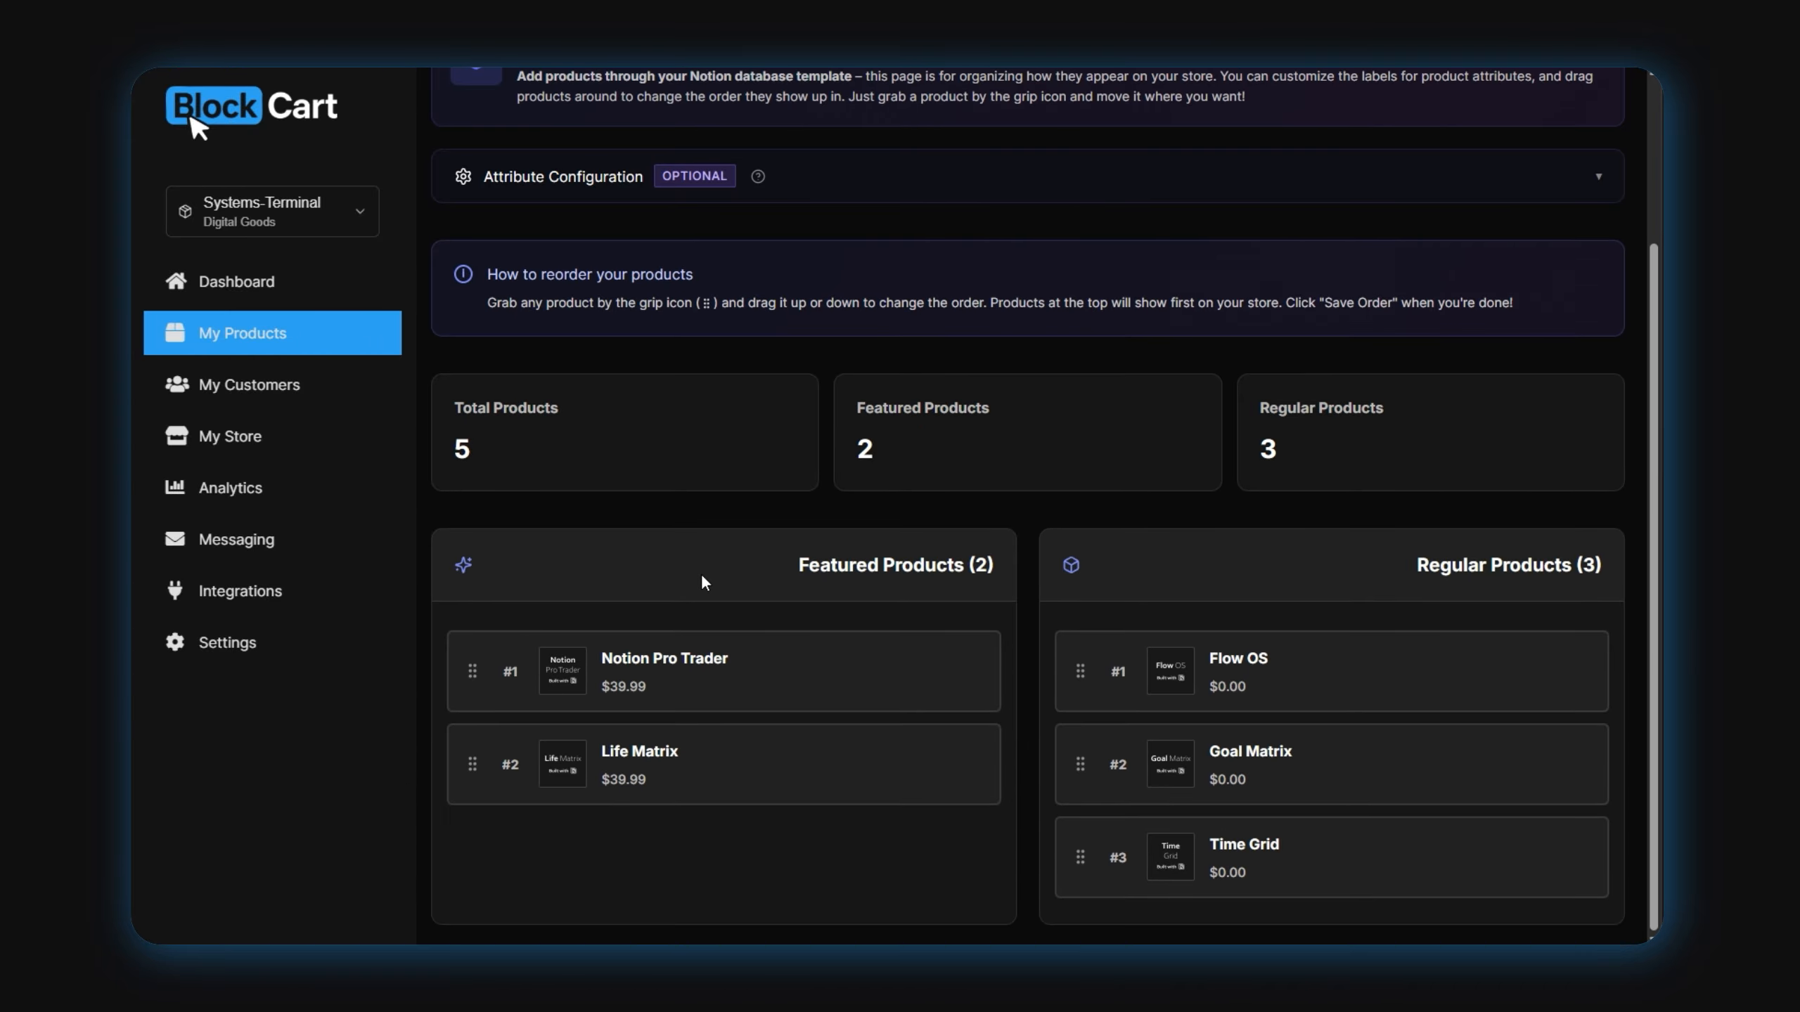
scroll(706, 574, "up", 1)
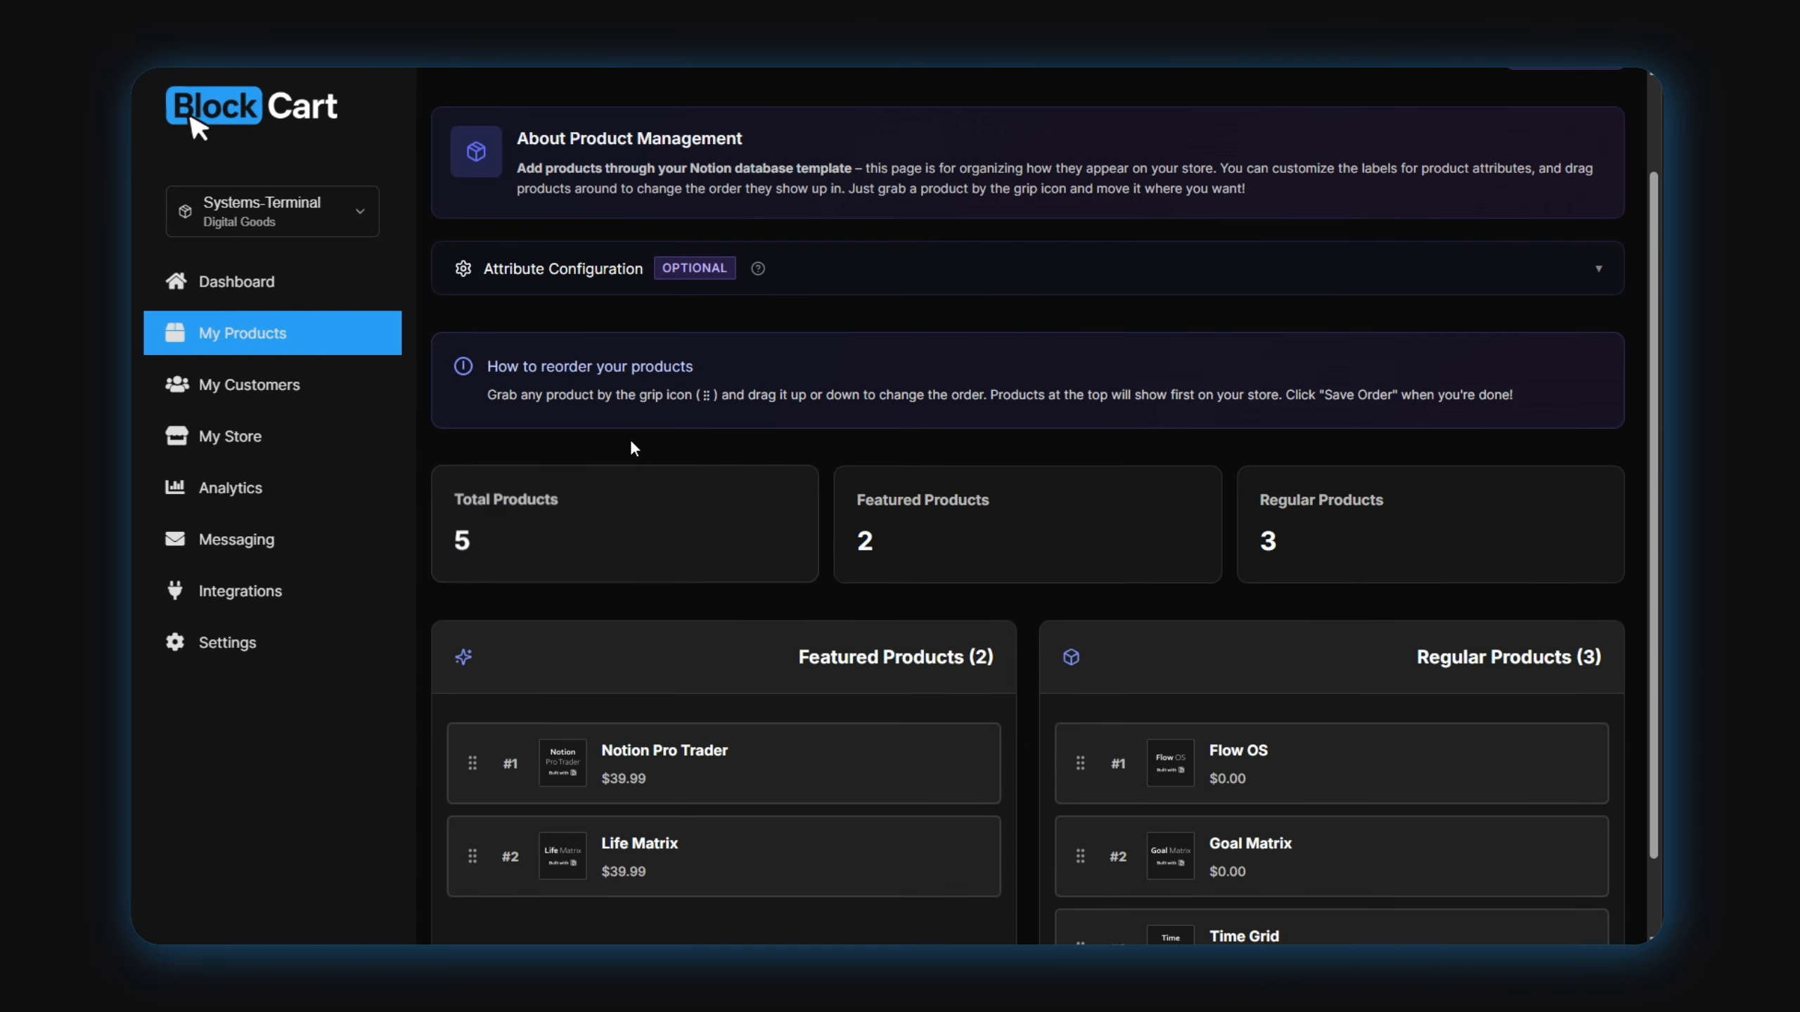
scroll(655, 528, "down", 1)
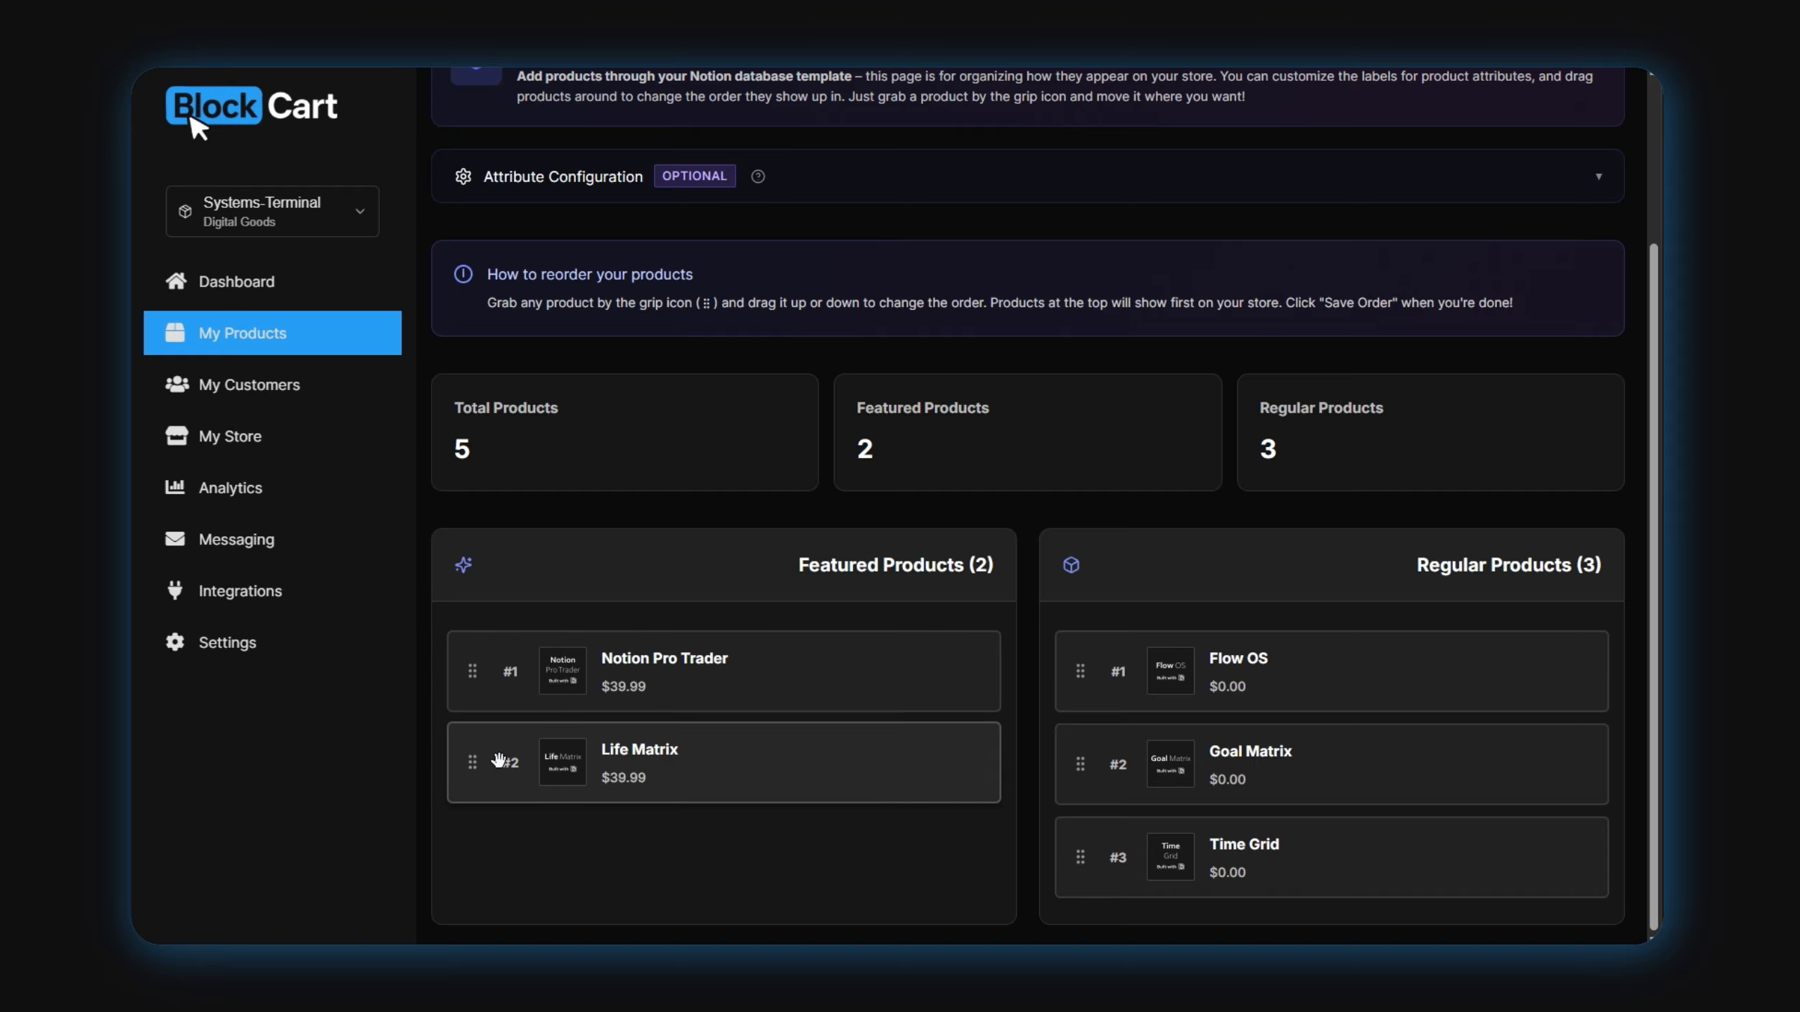
Reorder featured products as Life Matrix, Notion Pro Trader and regular ones as Goal Matrix, Time Grid, Flow OS, and save the order
left_click_drag(473, 772, 477, 682)
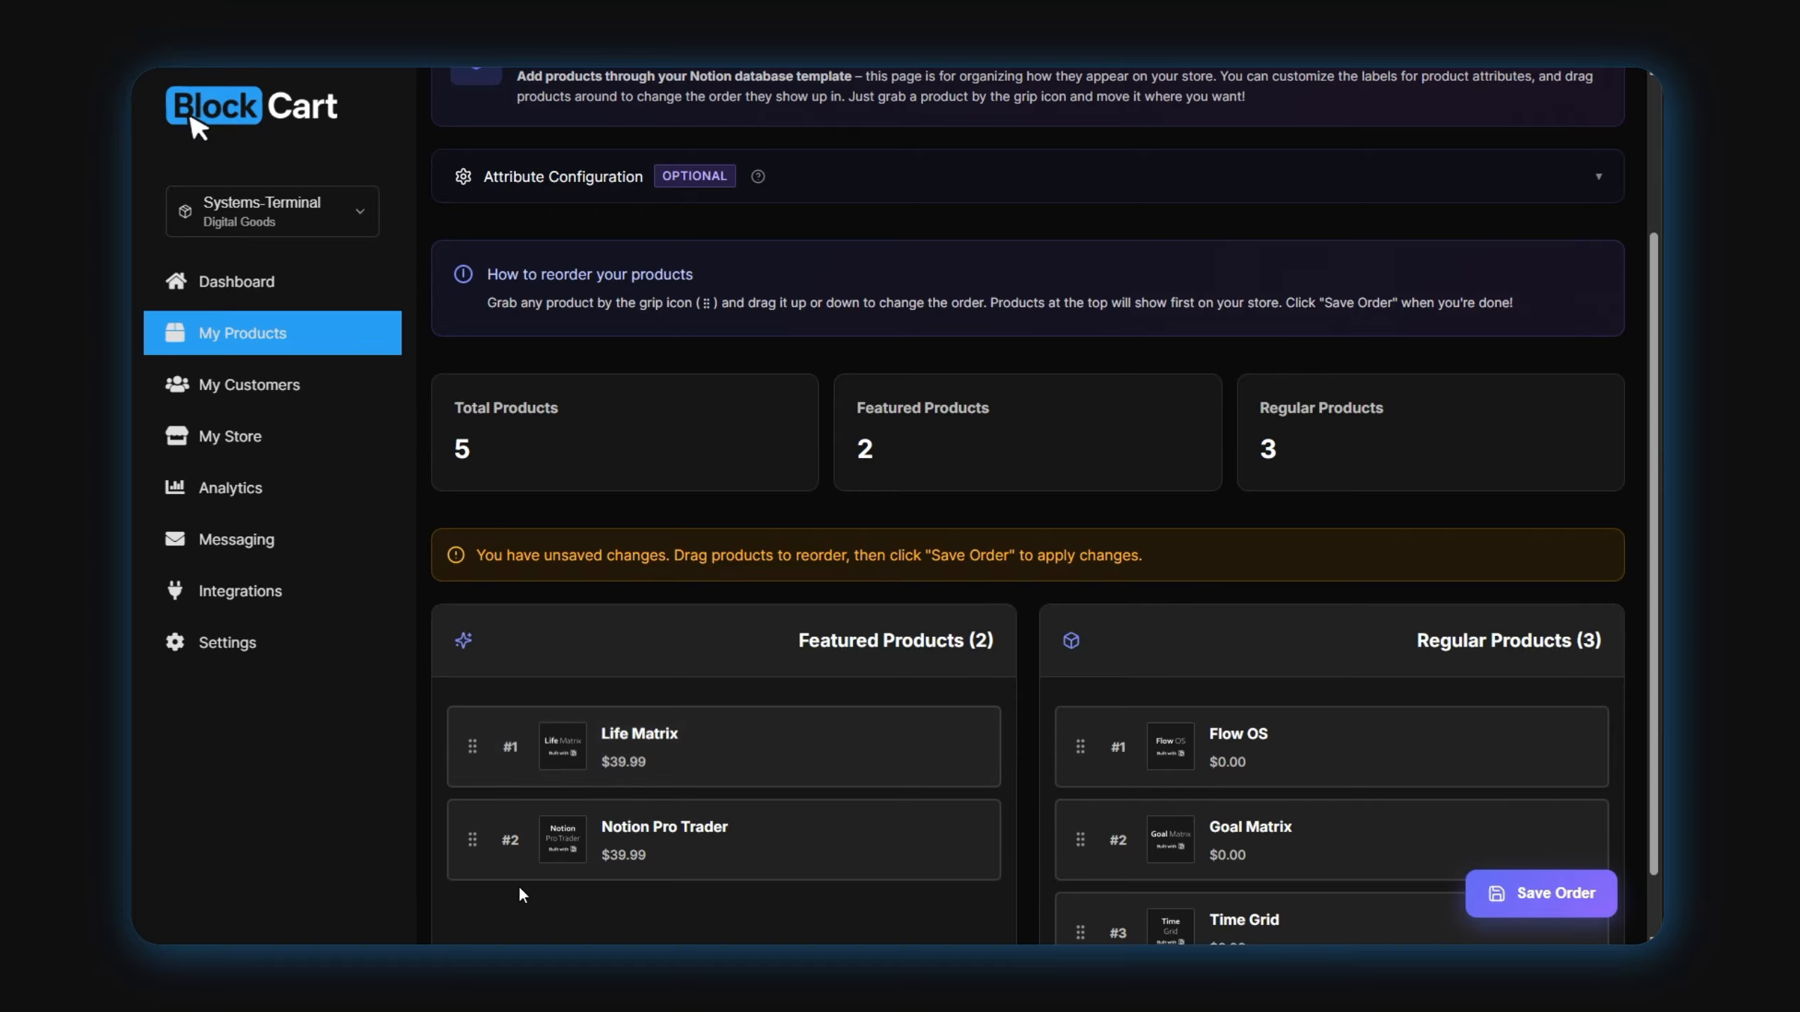
scroll(1165, 642, "down", 1)
left_click_drag(1082, 858, 1092, 689)
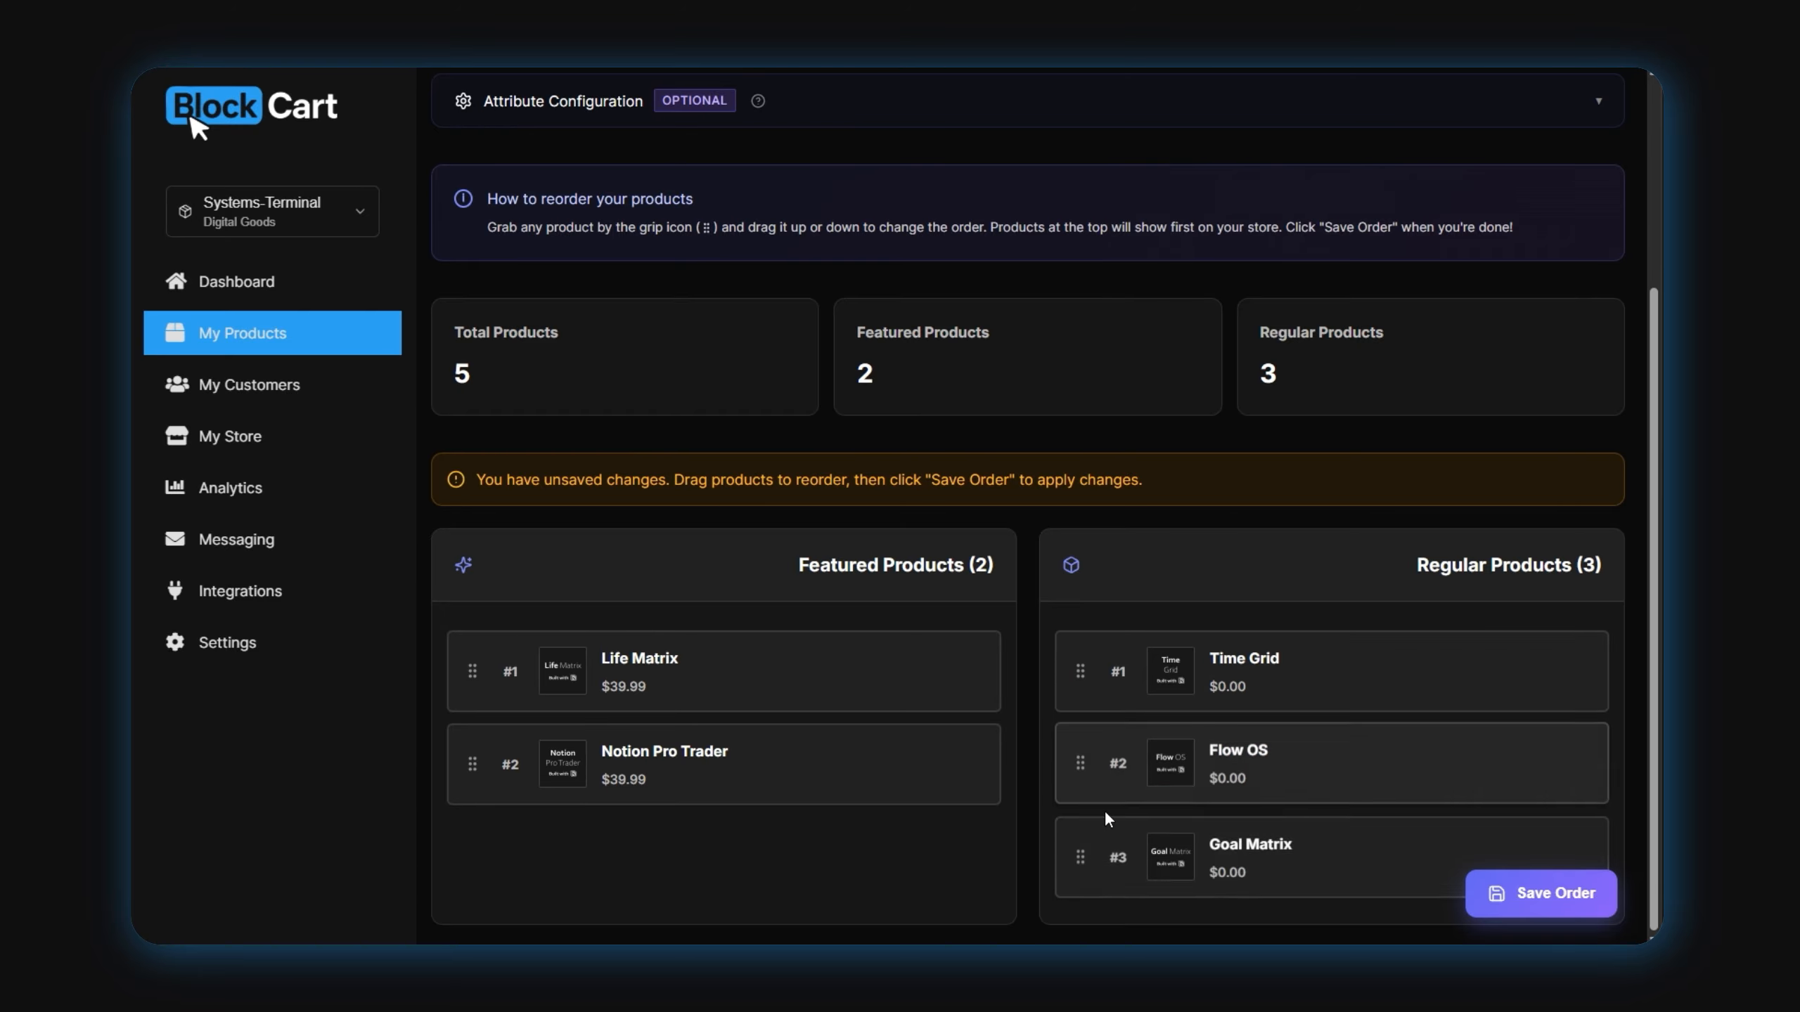
left_click_drag(1080, 856, 1098, 667)
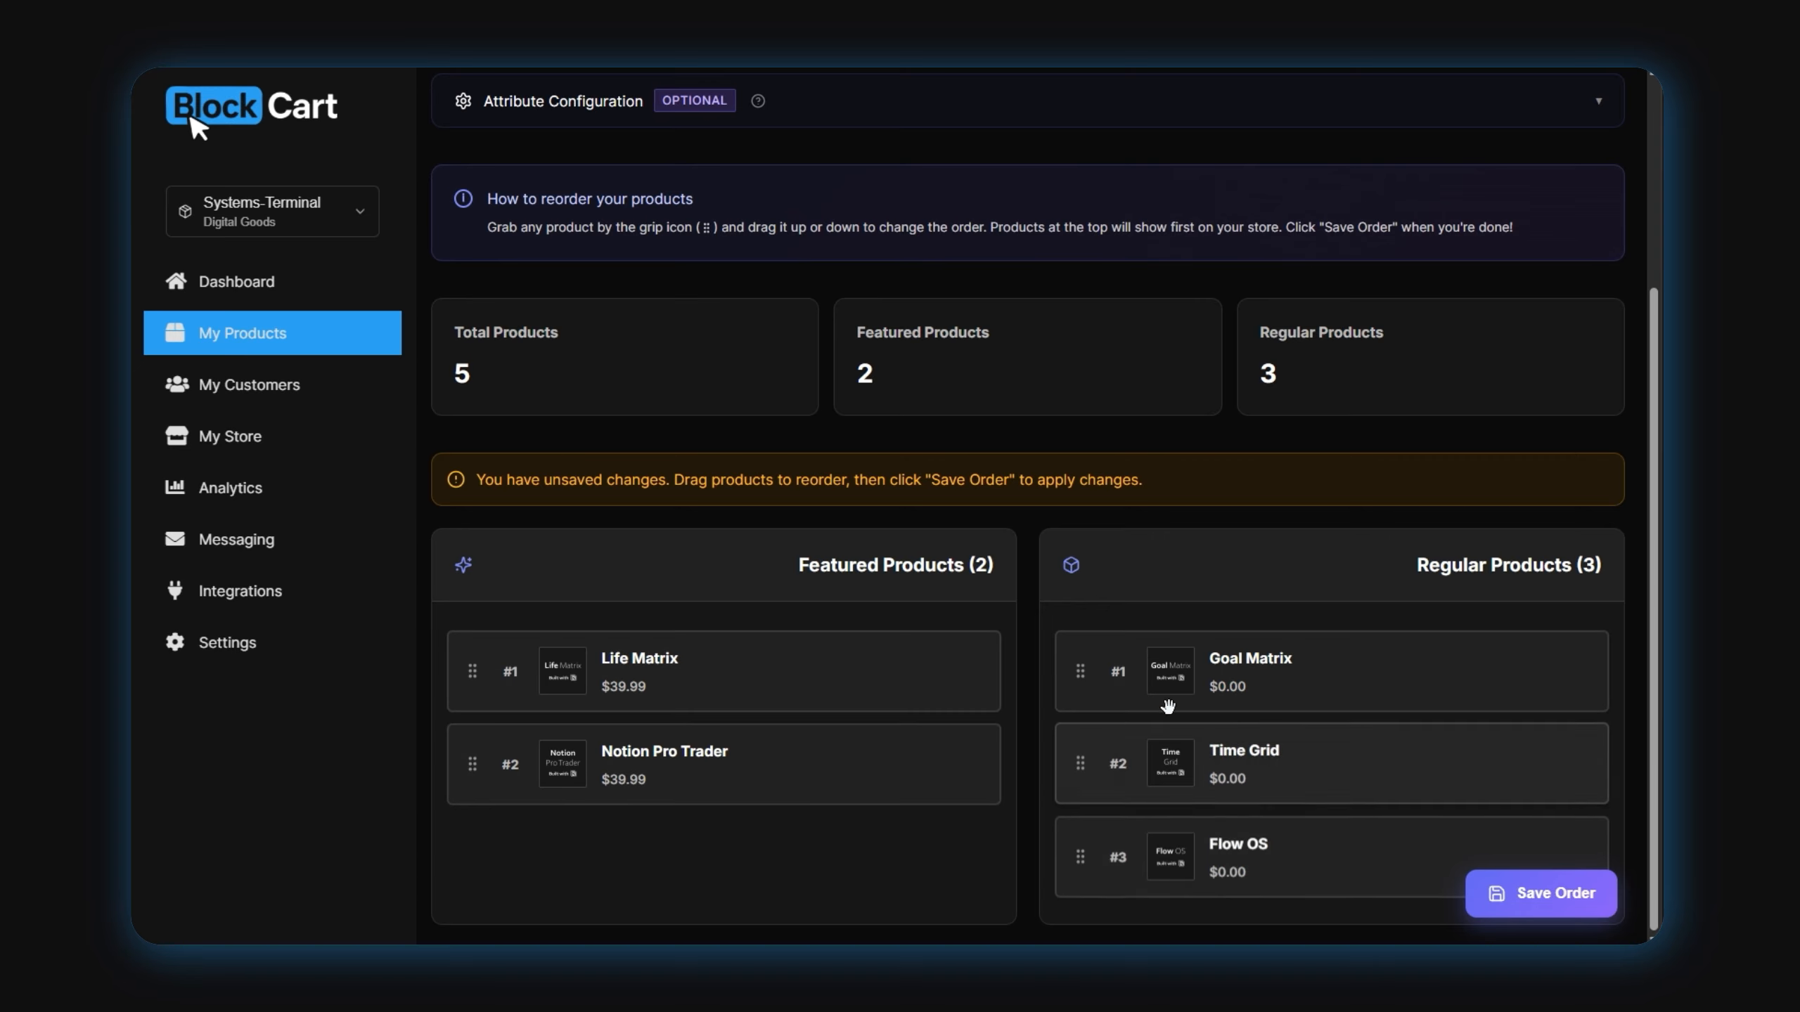
left_click(1500, 905)
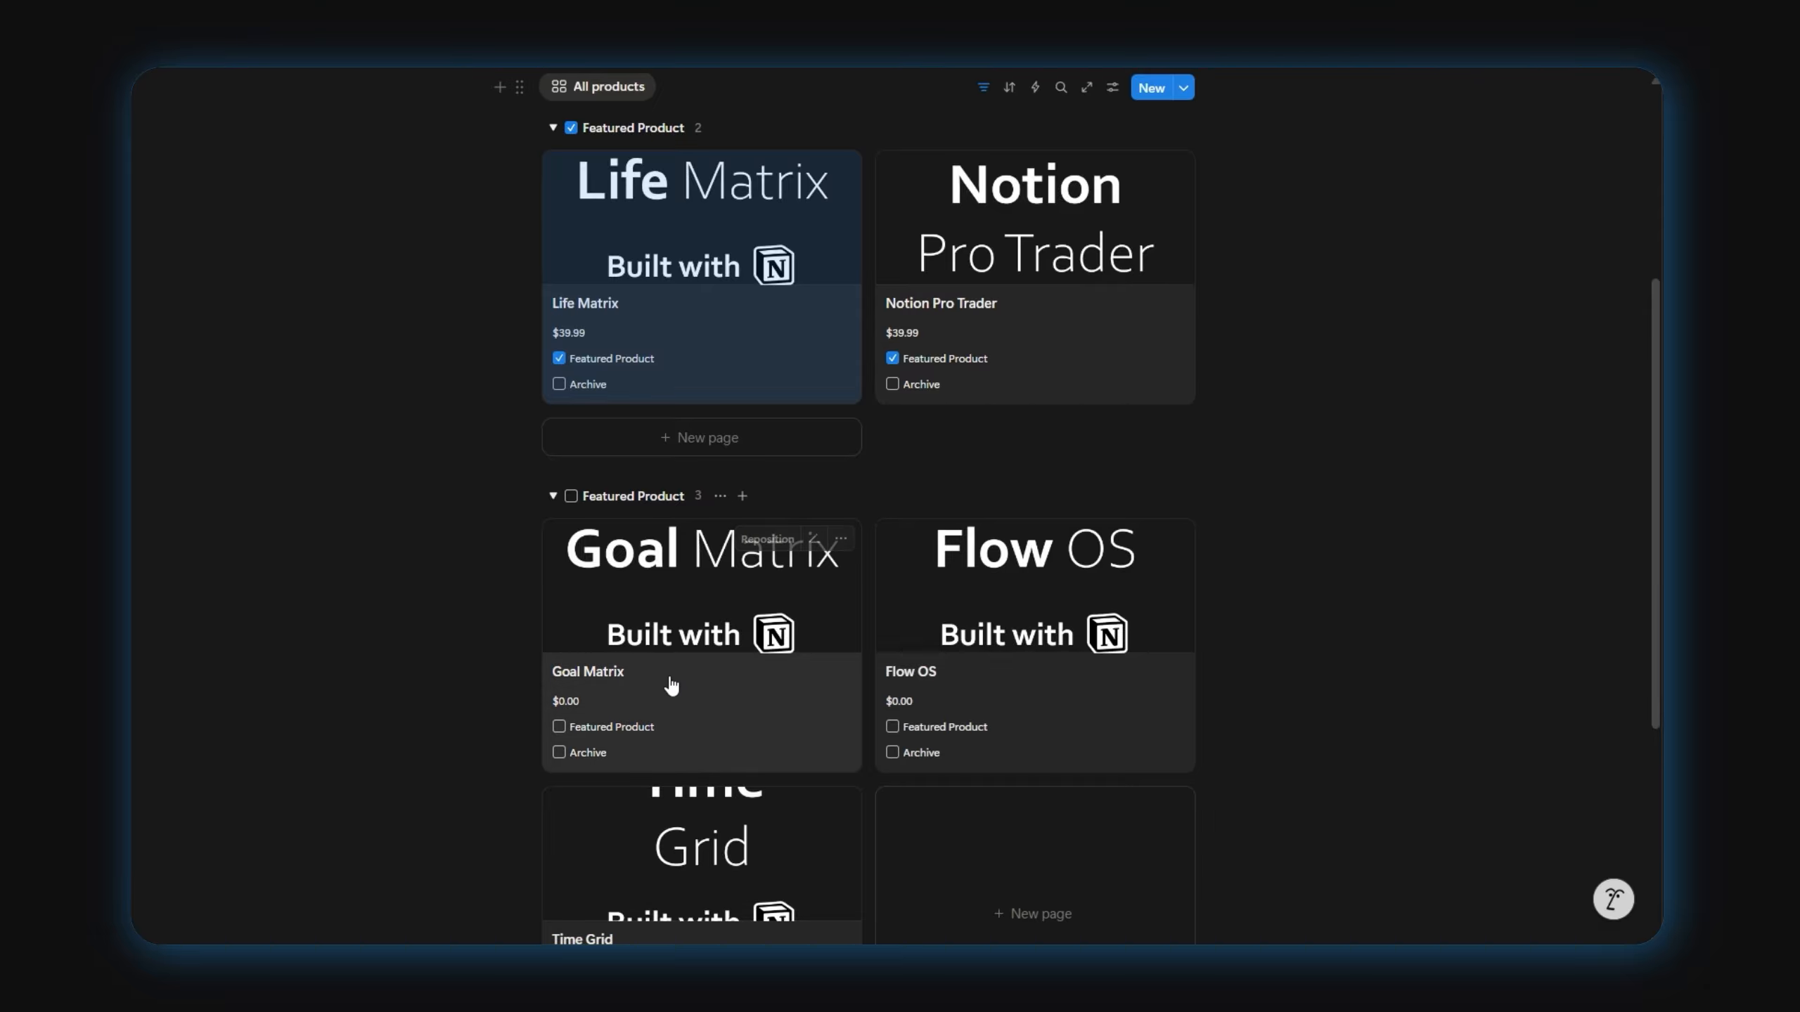
Move Goal Matrix into the Featured Product group of the Notion gallery, switch to Block Cart, and sync the products again
left_click_drag(627, 651, 1174, 402)
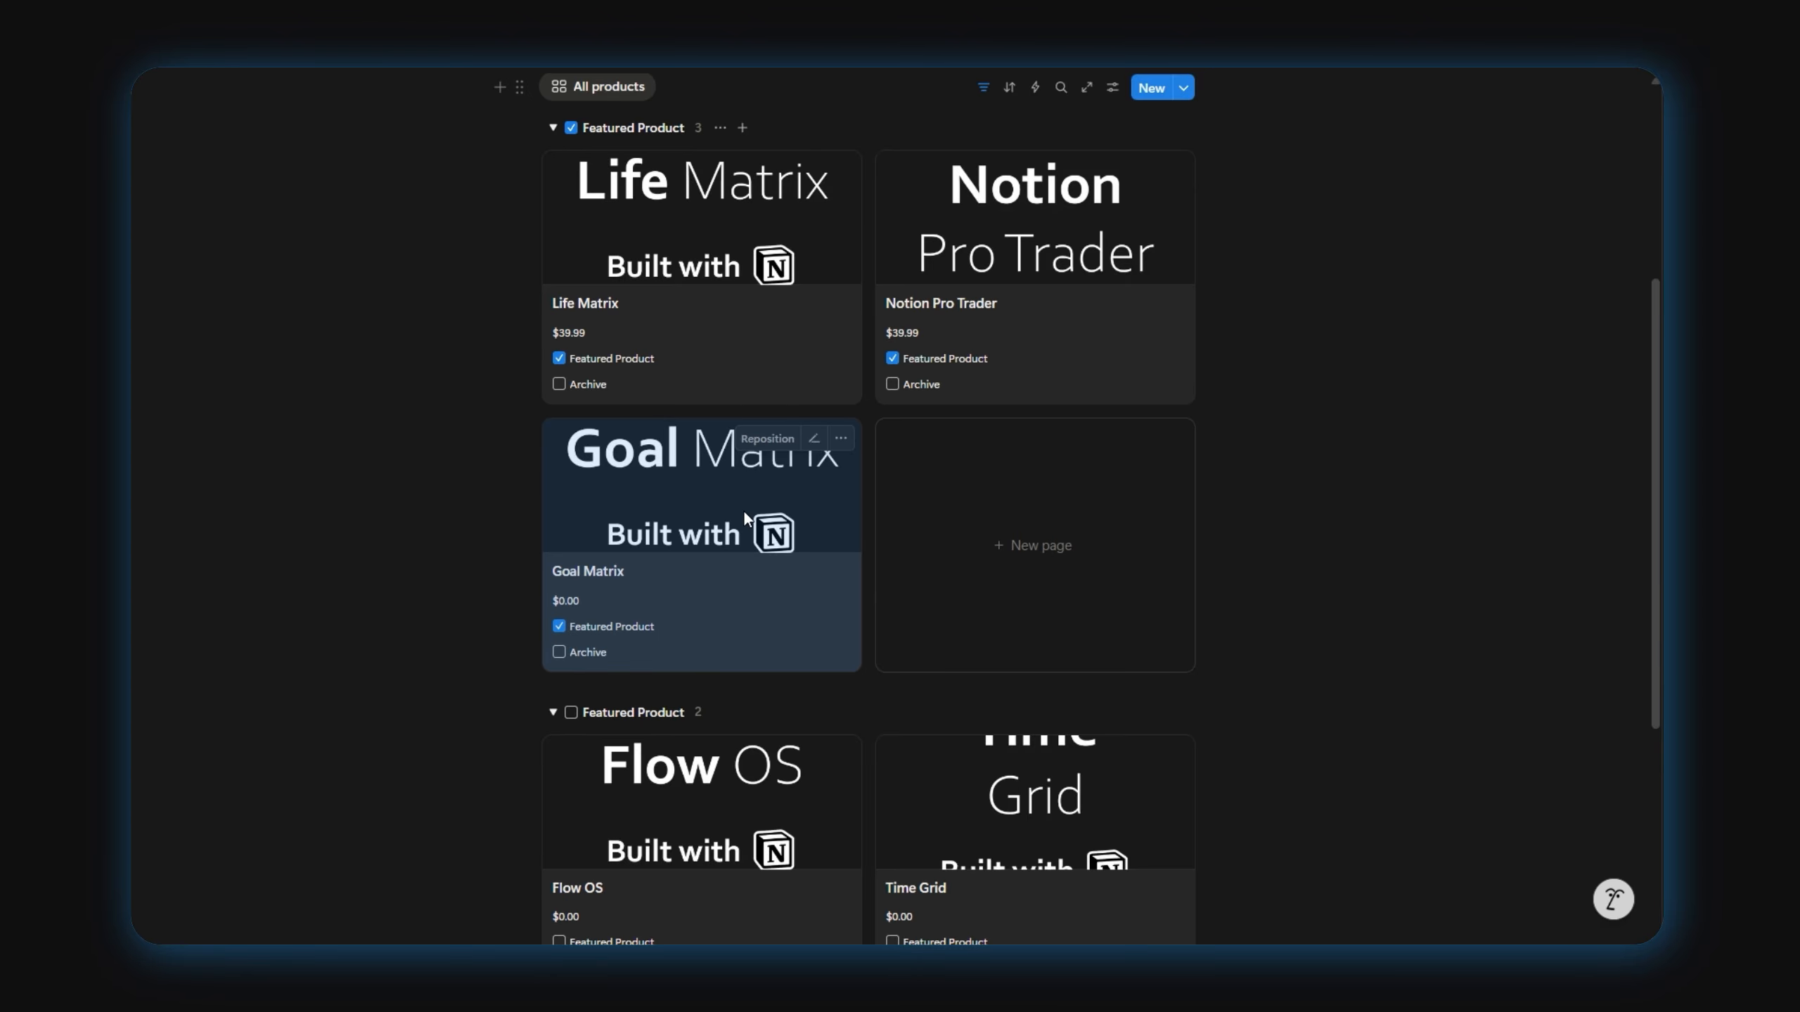
key("alt+Tab")
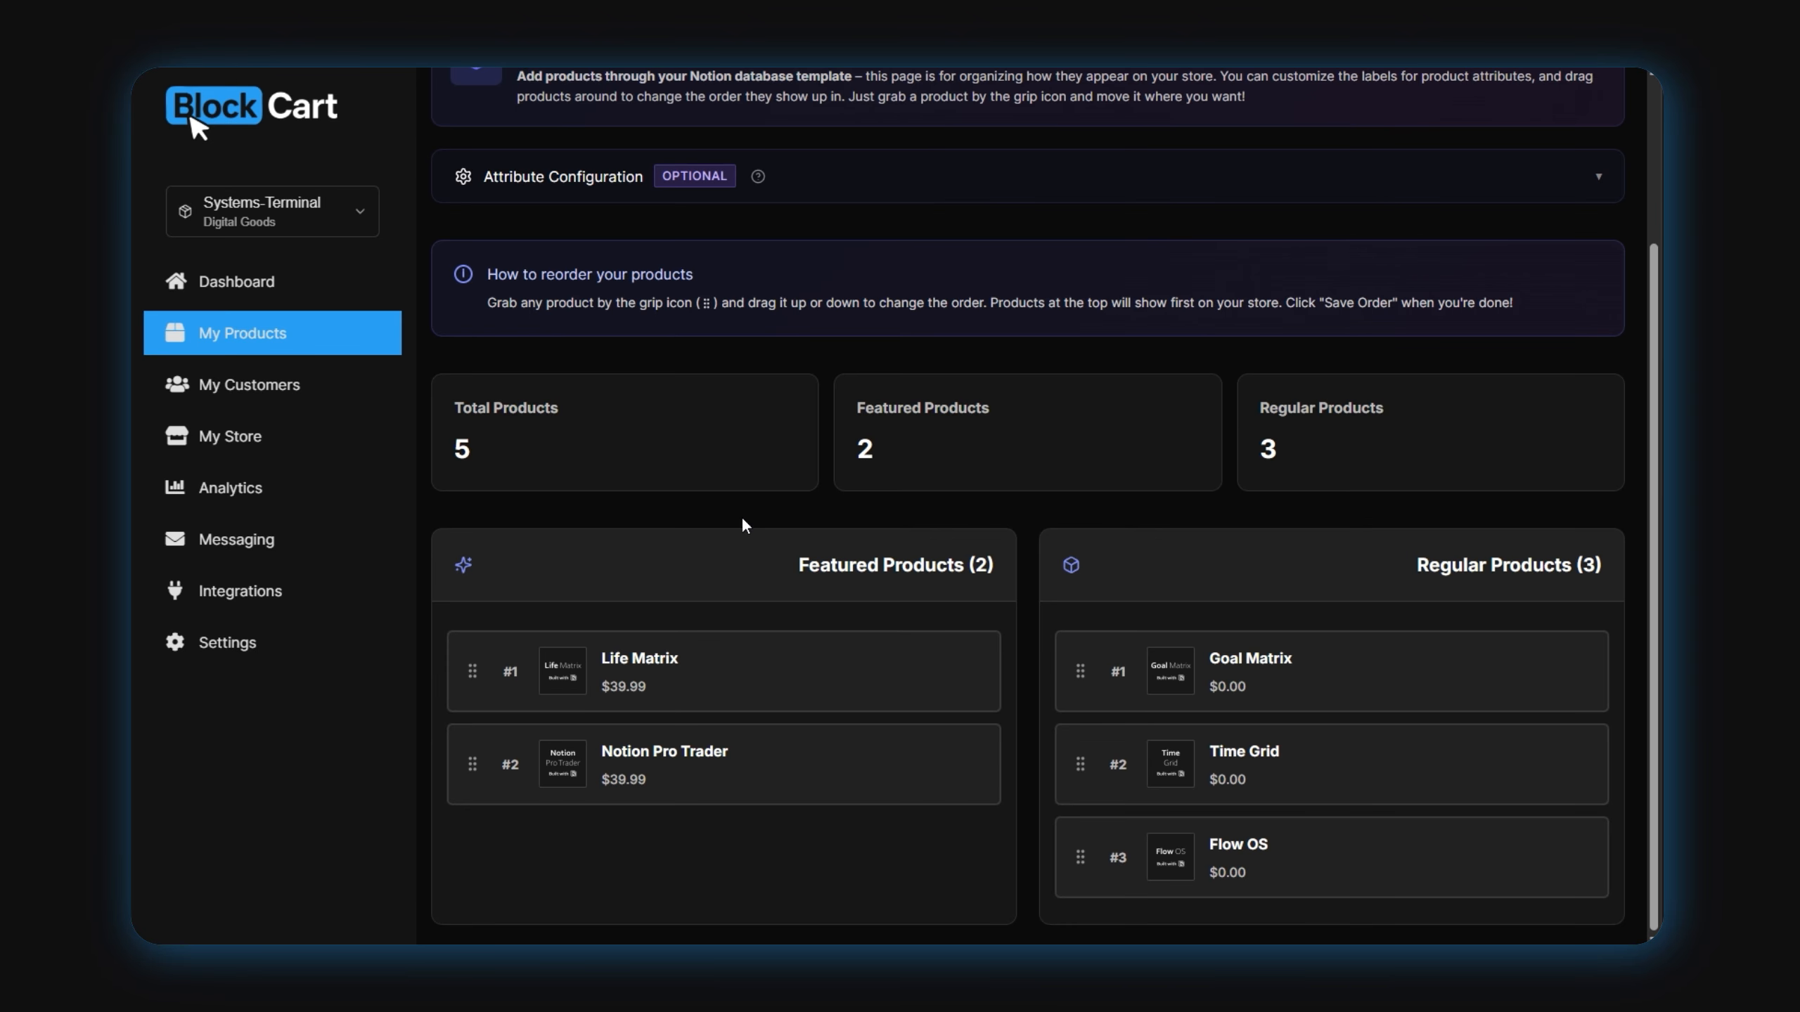
scroll(1340, 572, "up", 3)
left_click(1598, 148)
scroll(1485, 337, "down", 3)
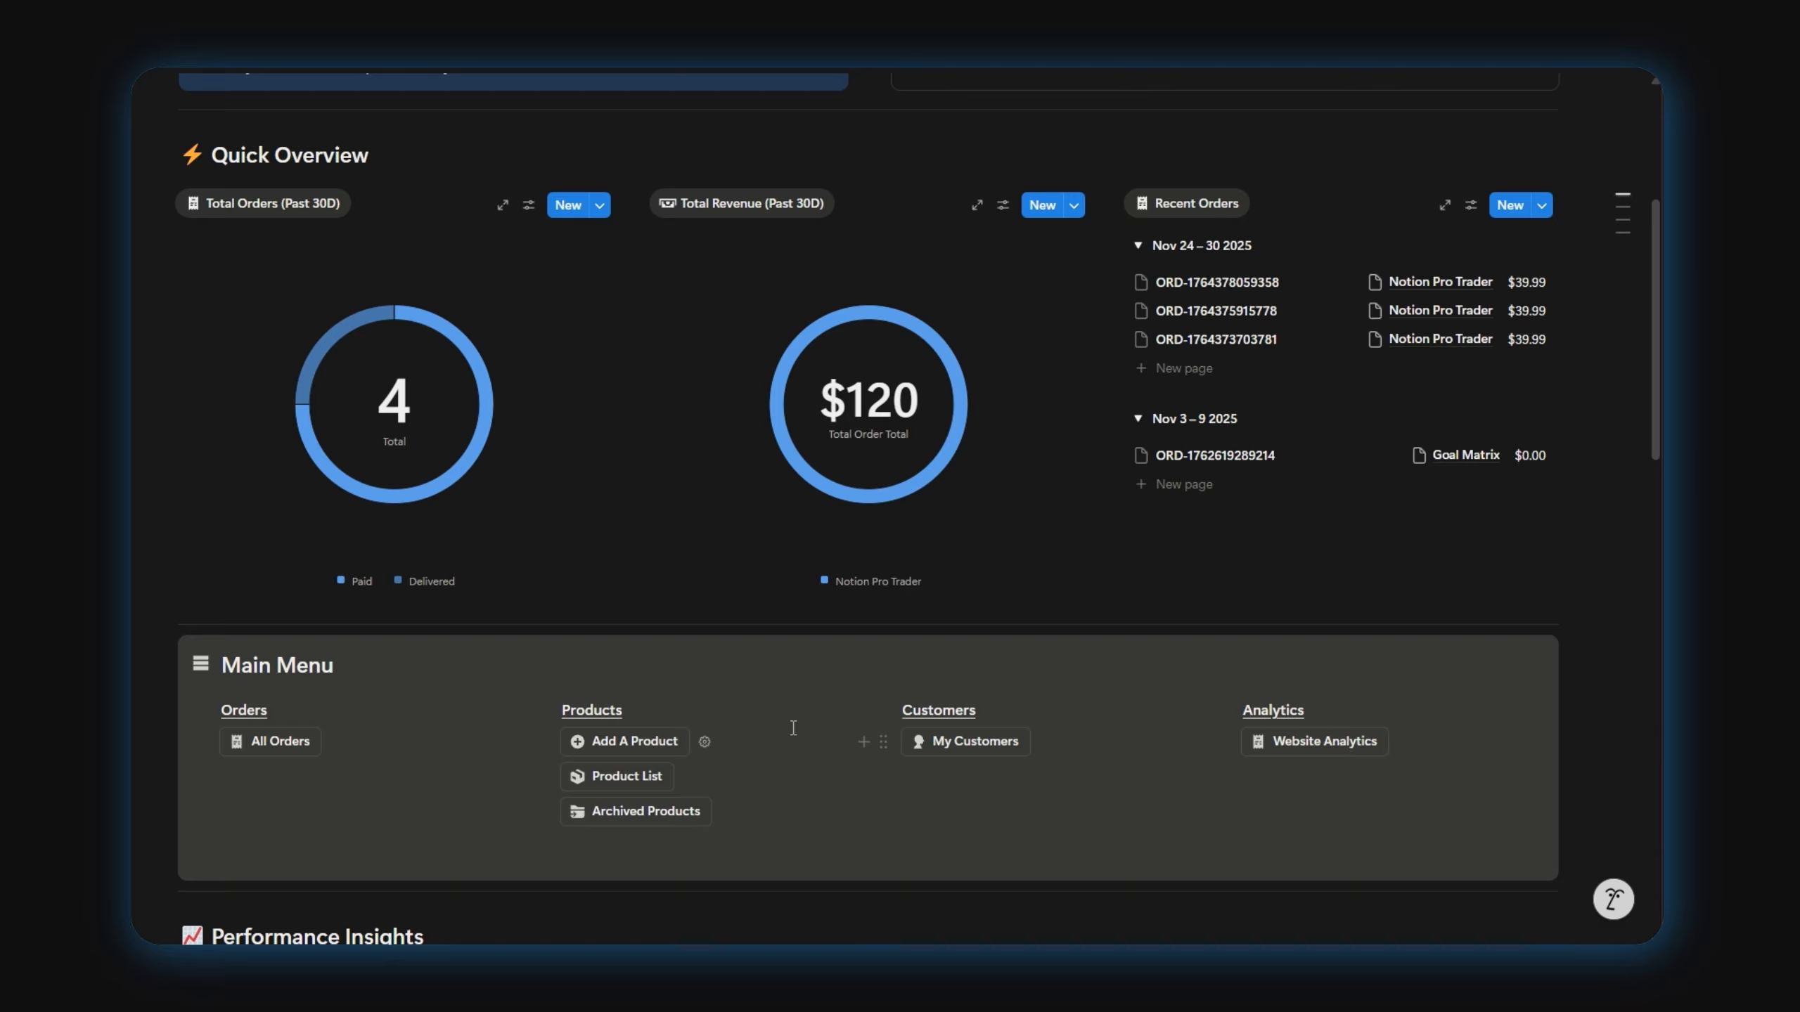
Examine the fields of Notion's Add A Product form, from product name and price to product link and password
left_click(613, 743)
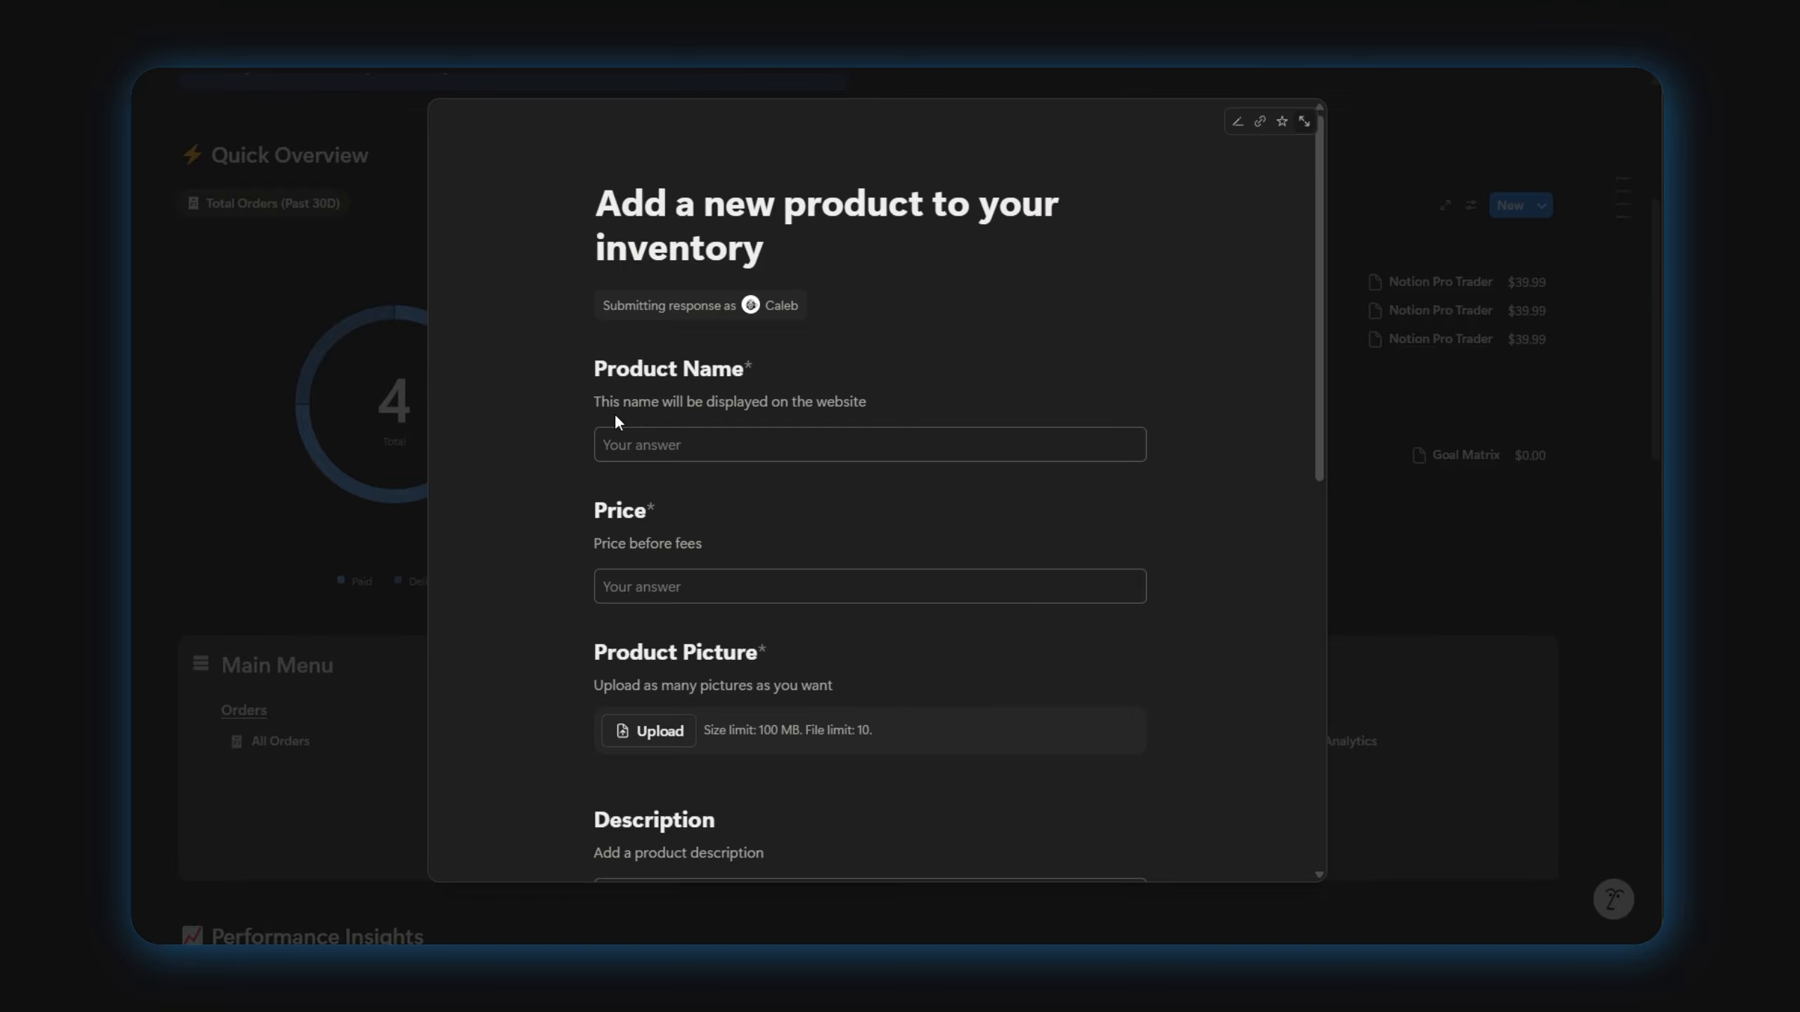
left_click(636, 442)
left_click(668, 590)
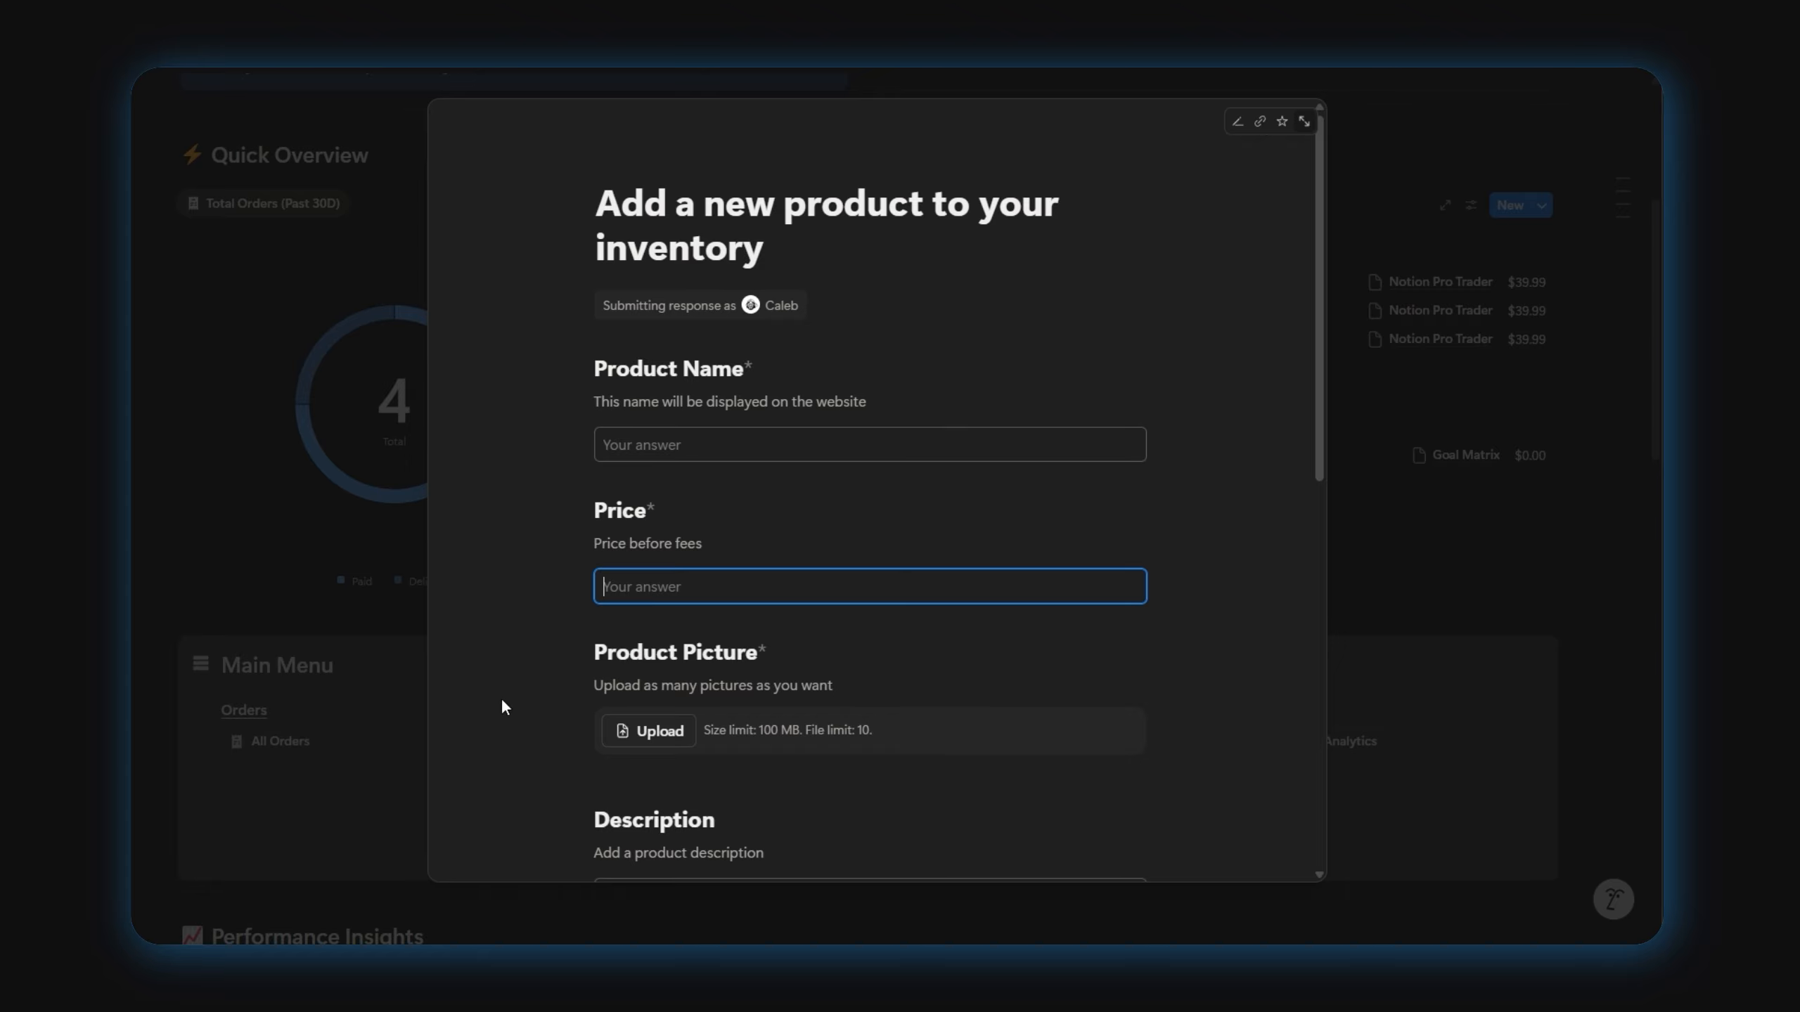
scroll(715, 732, "down", 4)
left_click(609, 671)
scroll(567, 659, "down", 4)
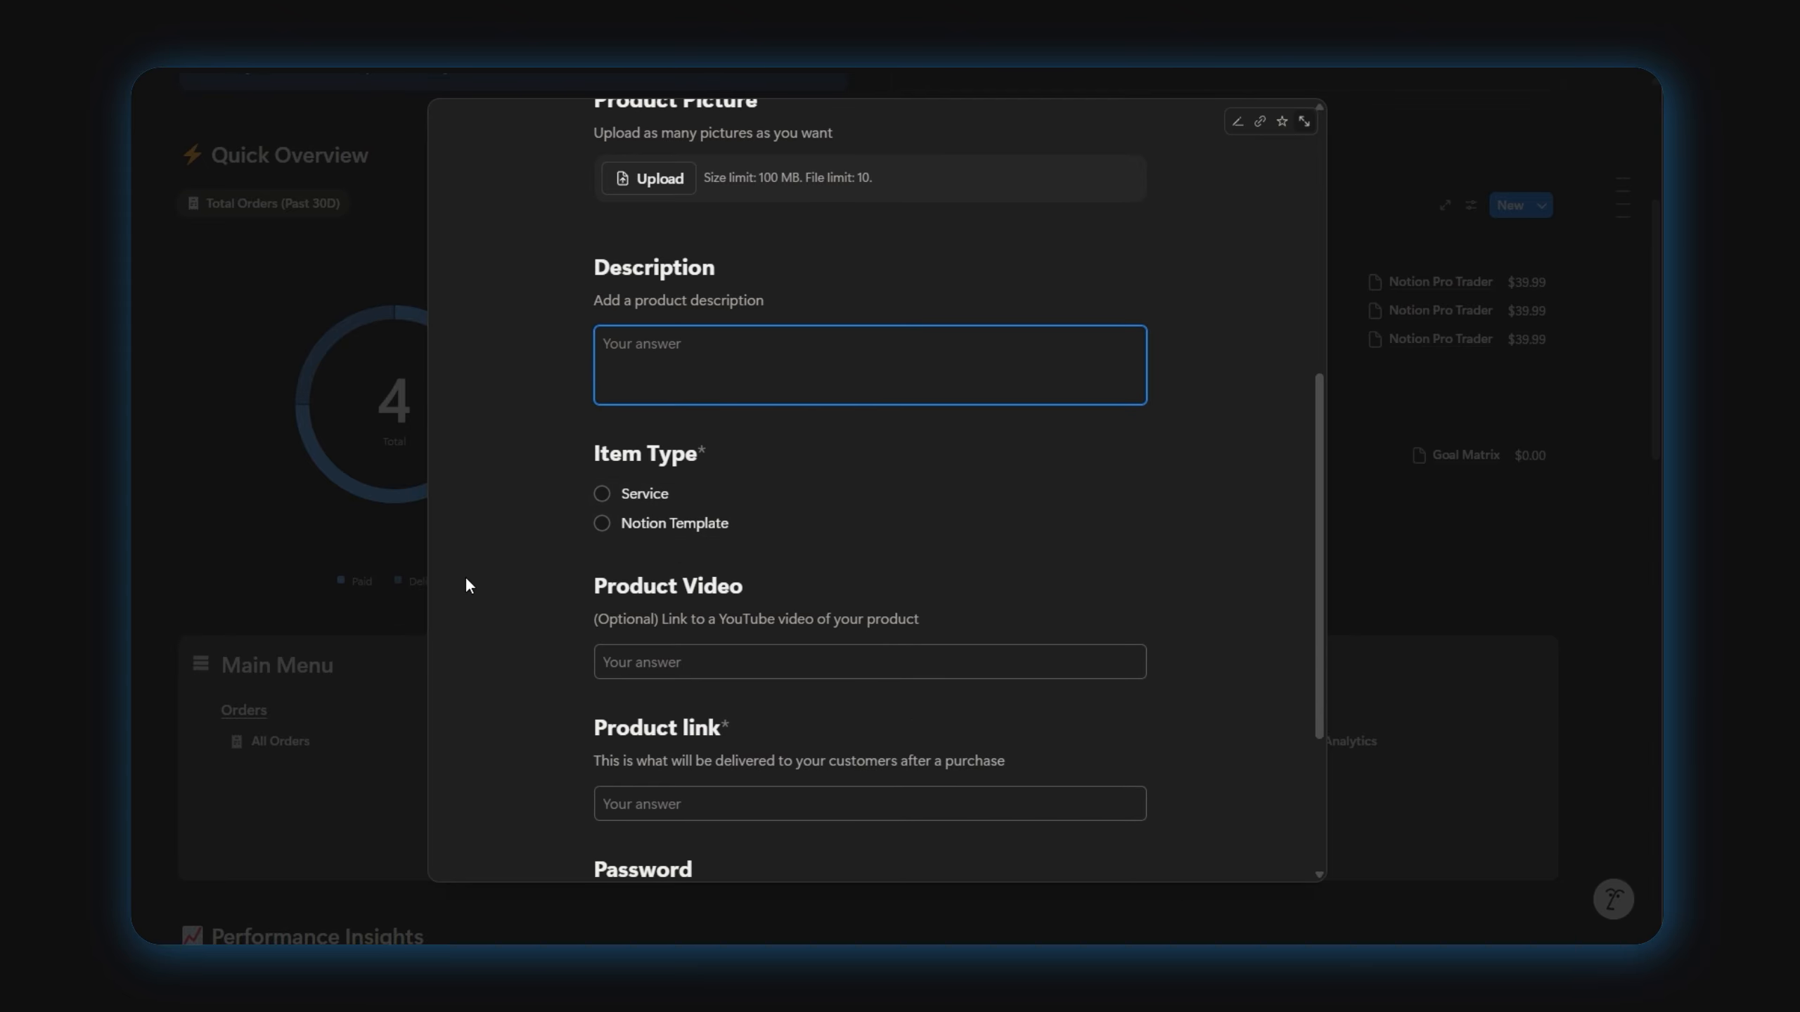
scroll(514, 546, "down", 1)
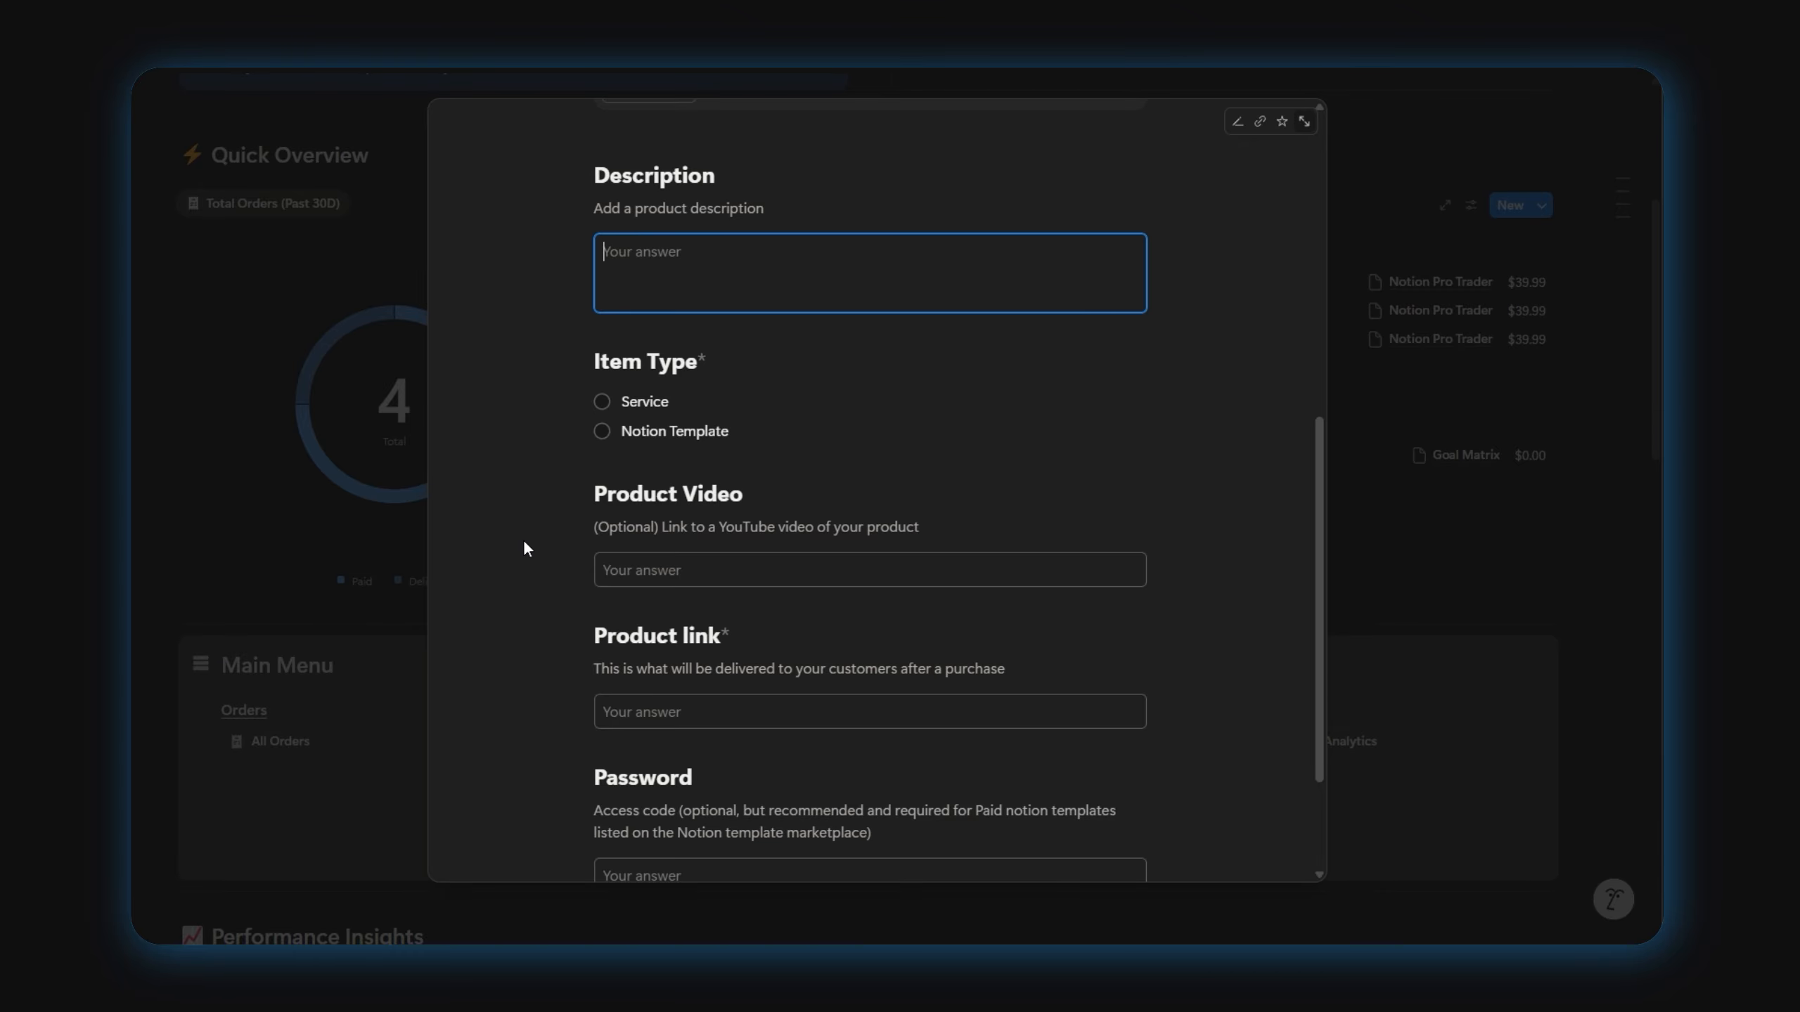
left_click(662, 571)
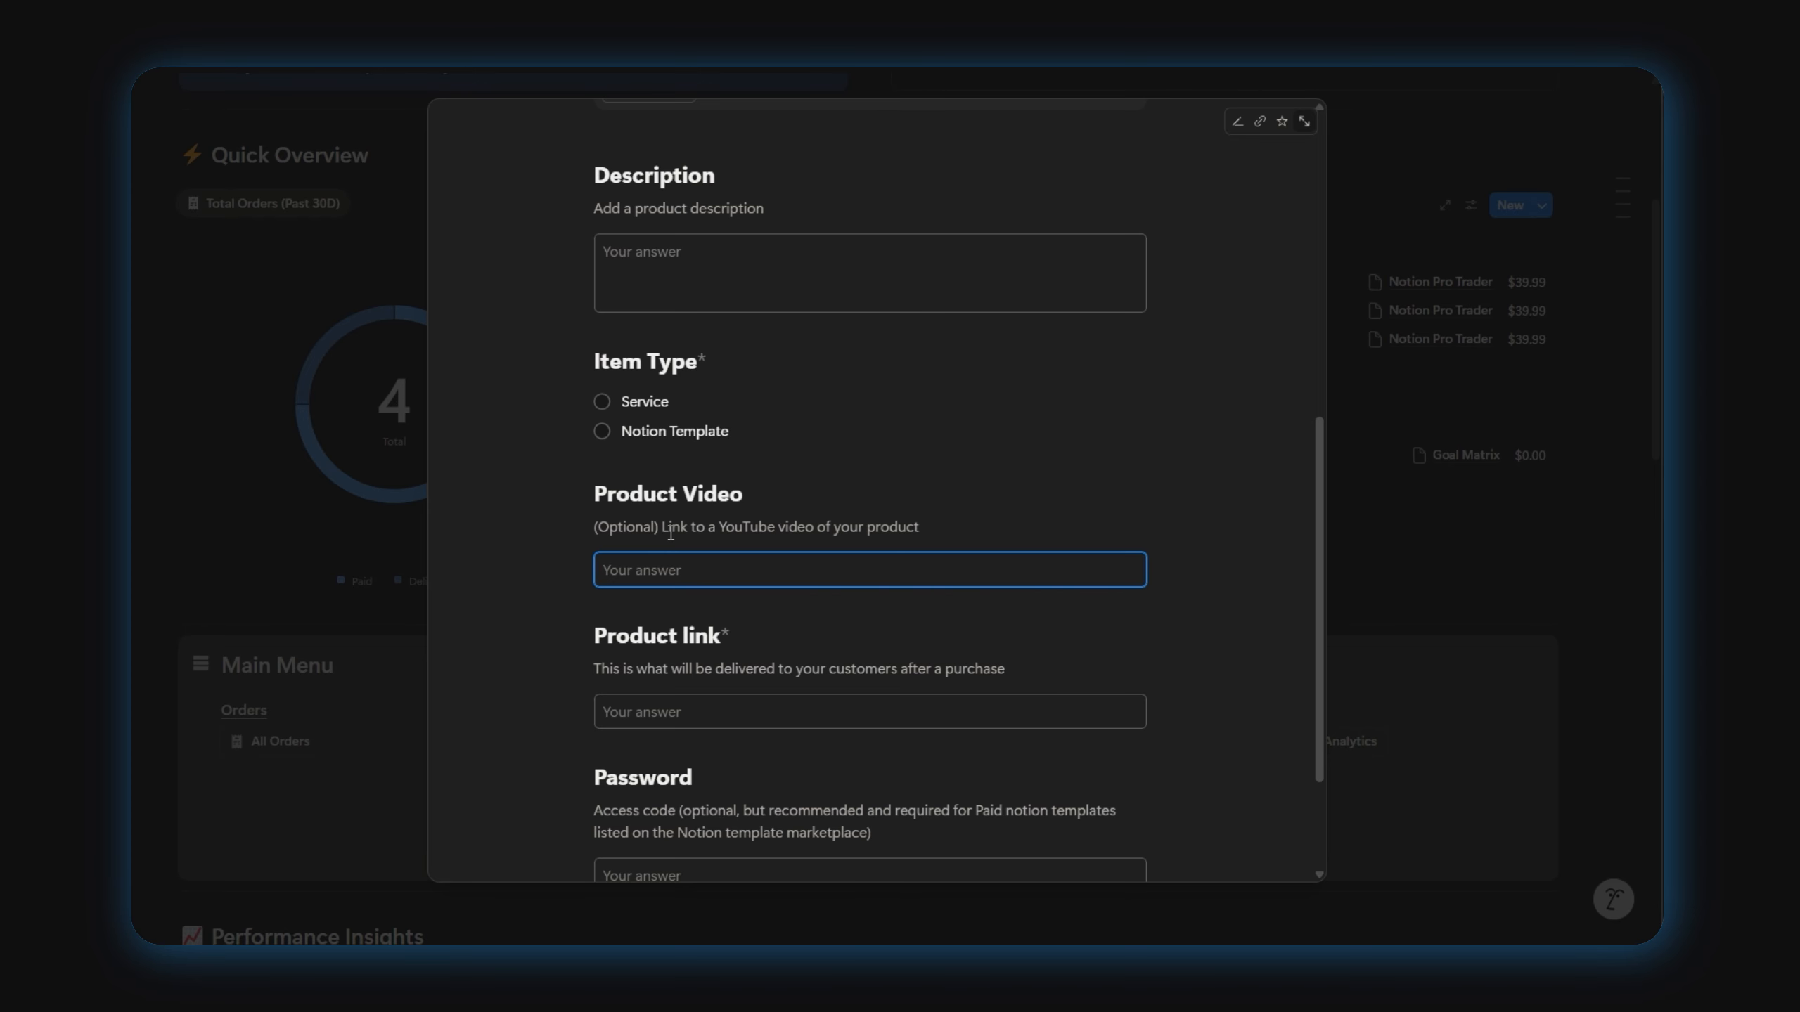
scroll(642, 599, "down", 2)
left_click(659, 635)
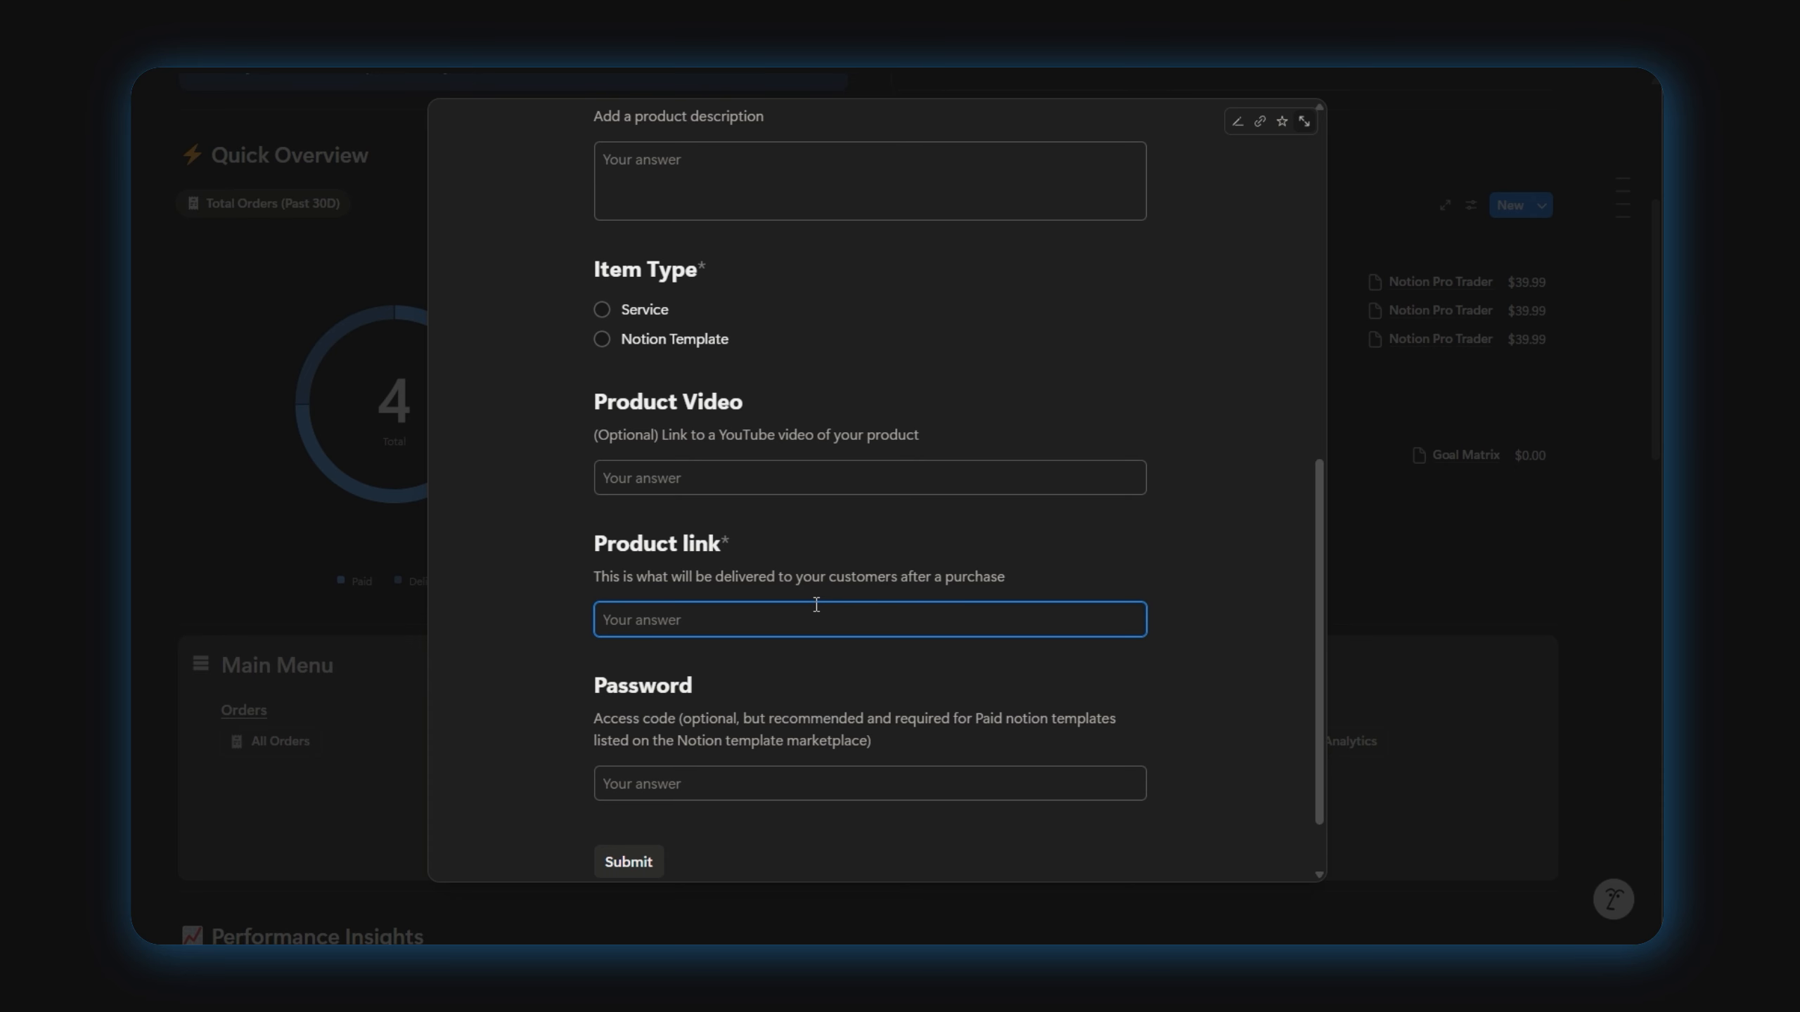
left_click(724, 712)
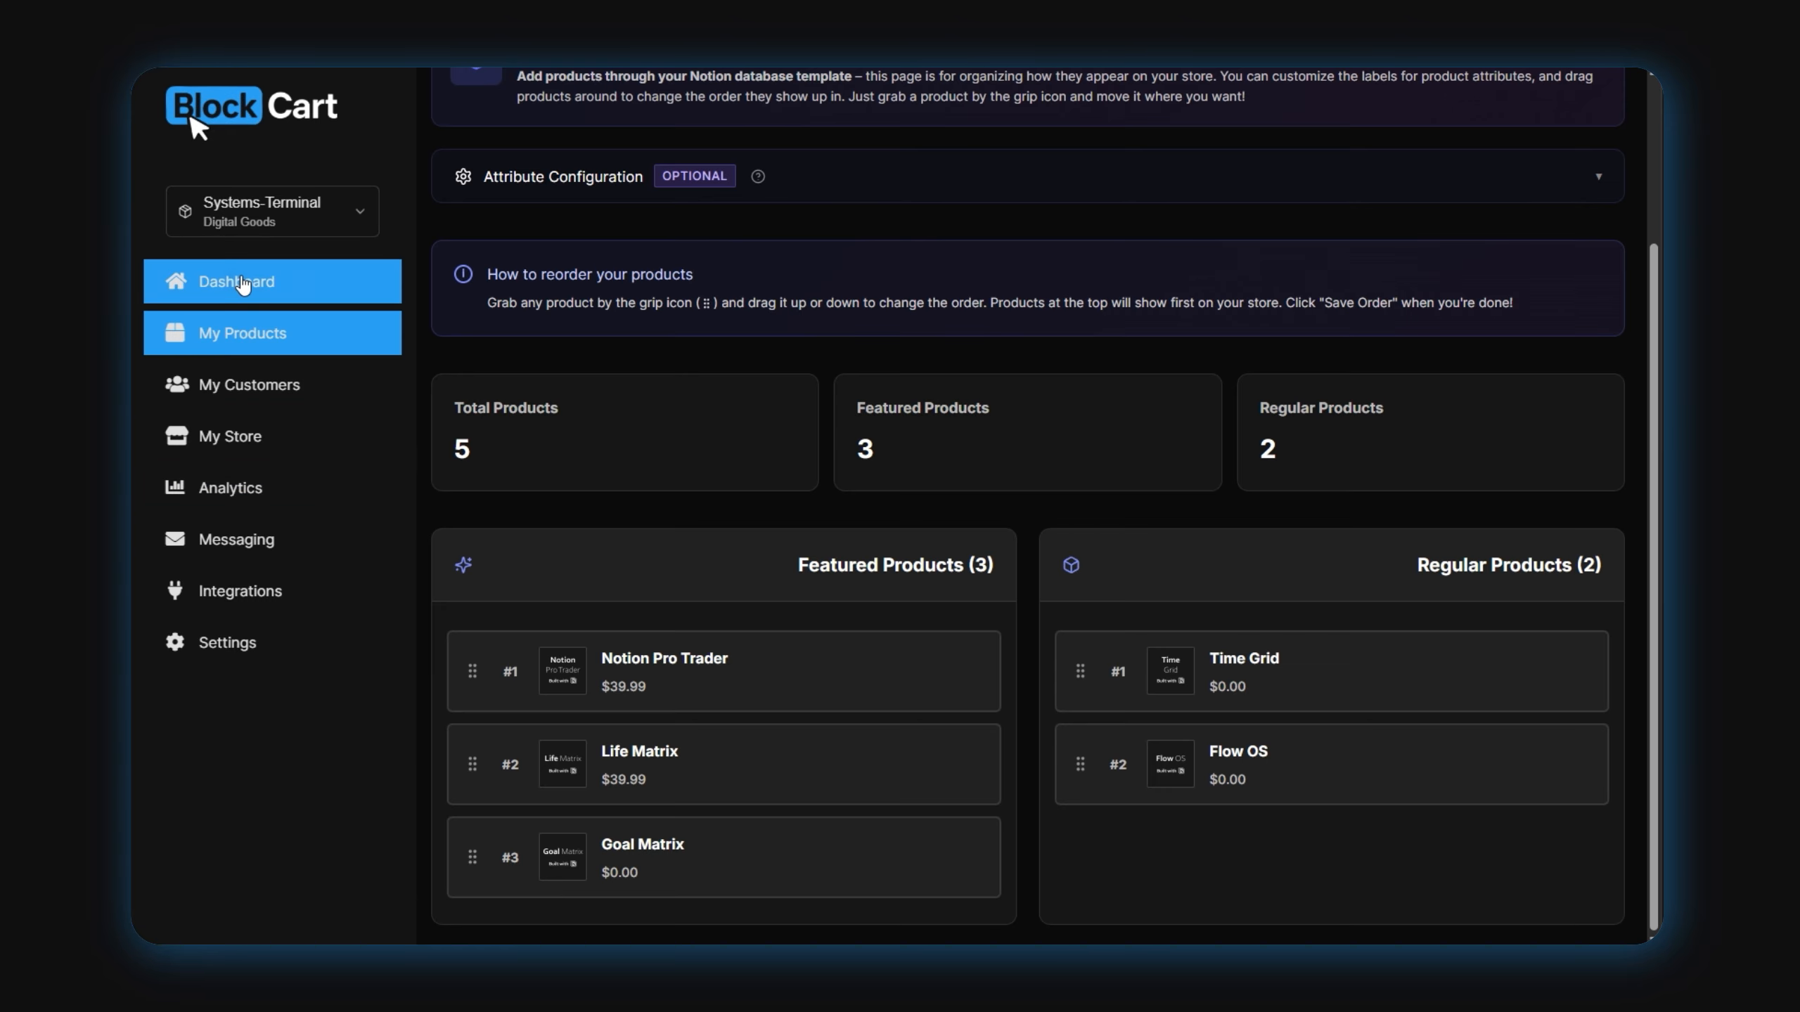
In the store builder's Brand & Style settings, upload logo.png from the images folder as the full navigation logo
left_click(245, 436)
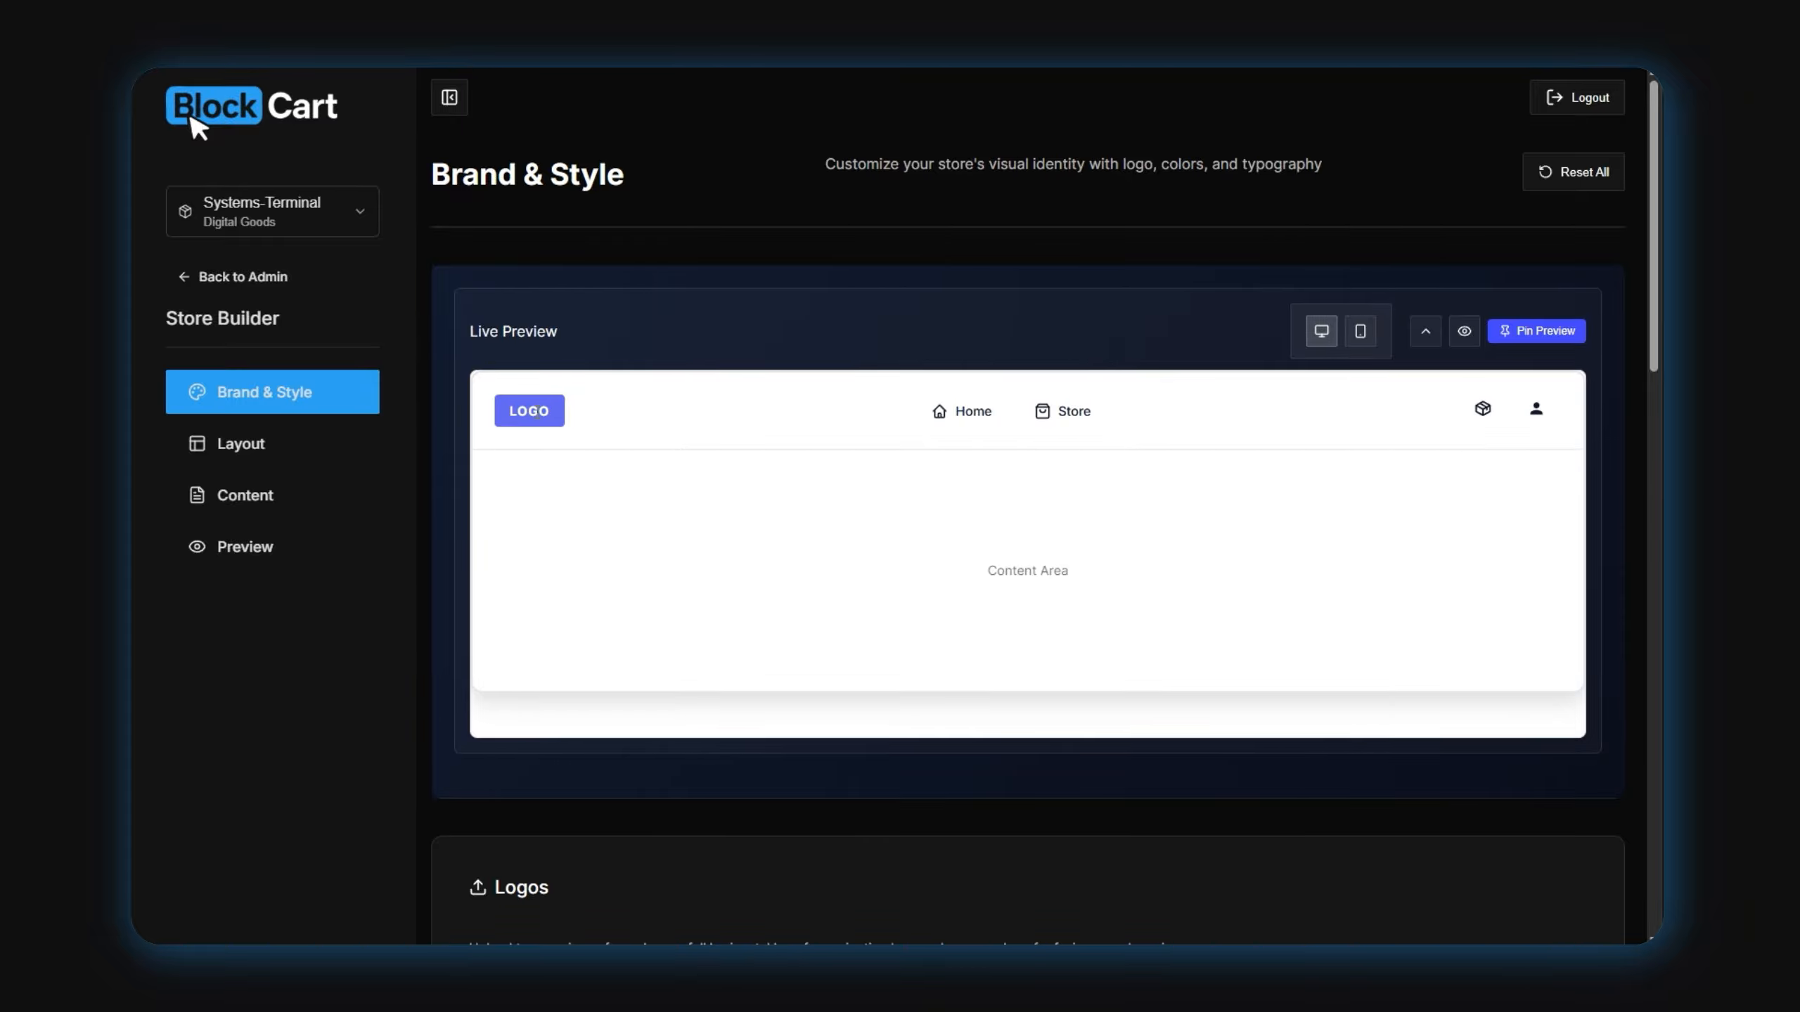
scroll(865, 383, "down", 5)
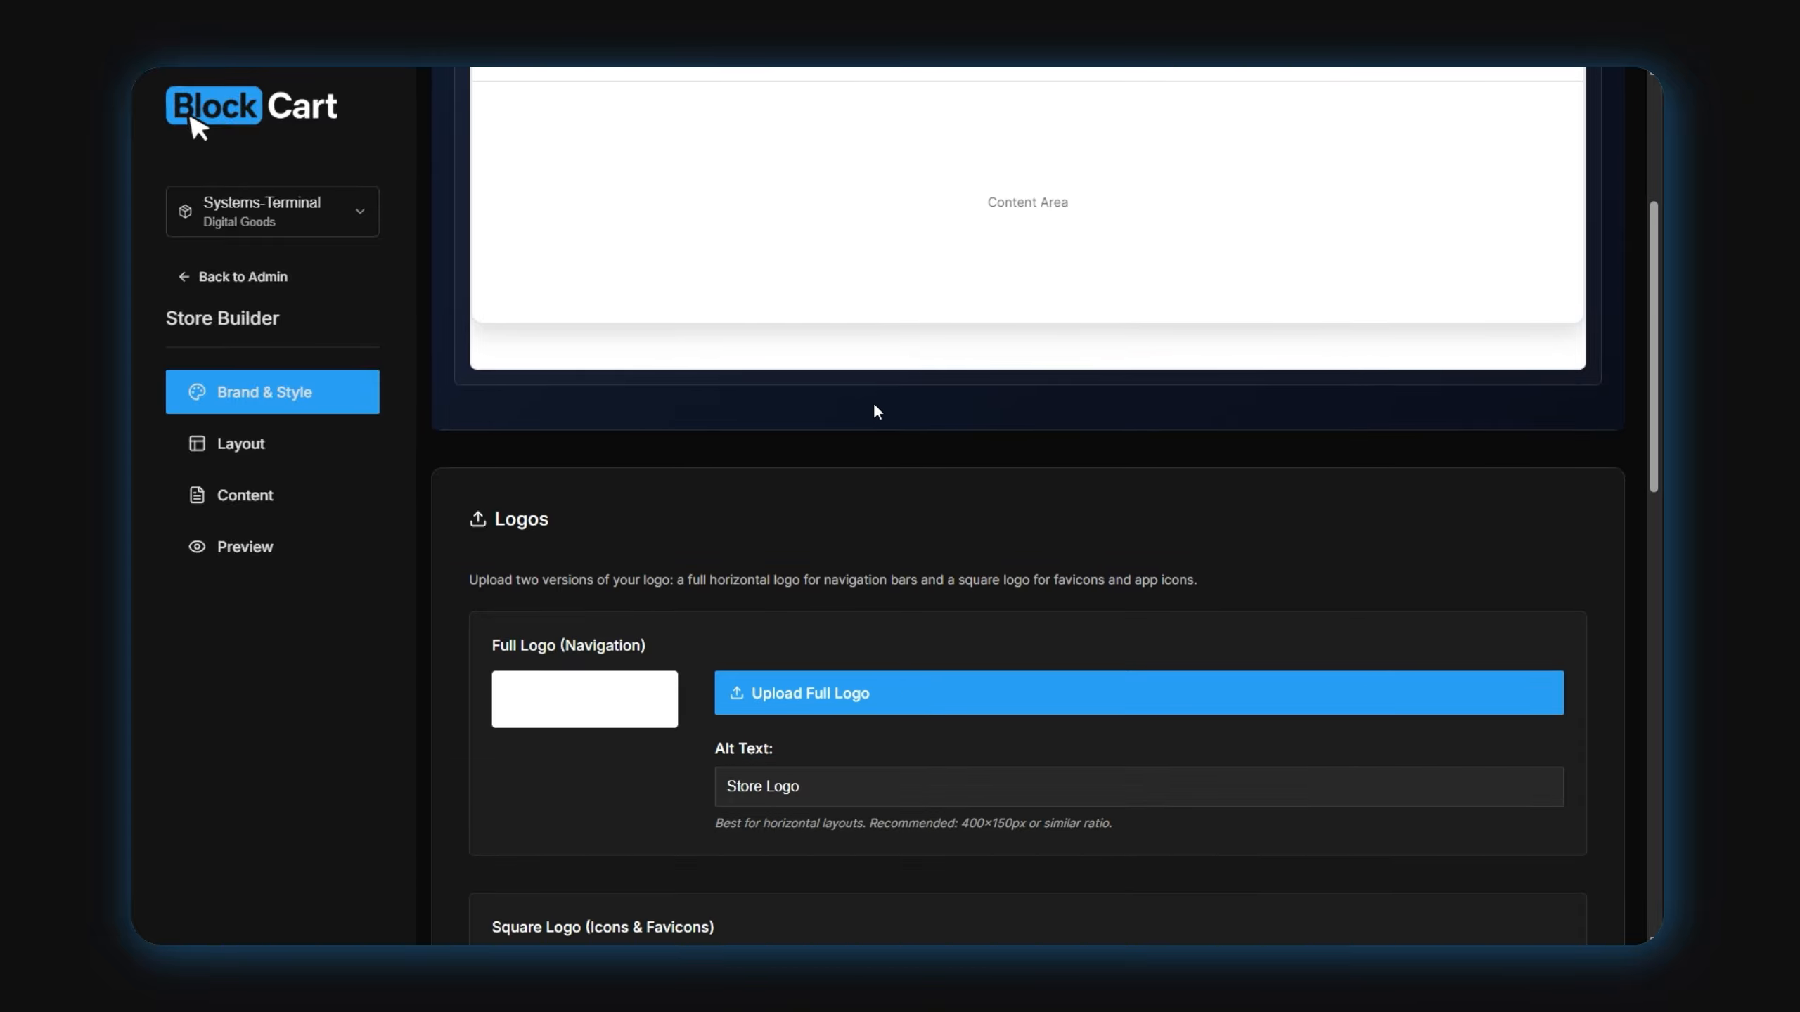
left_click(808, 692)
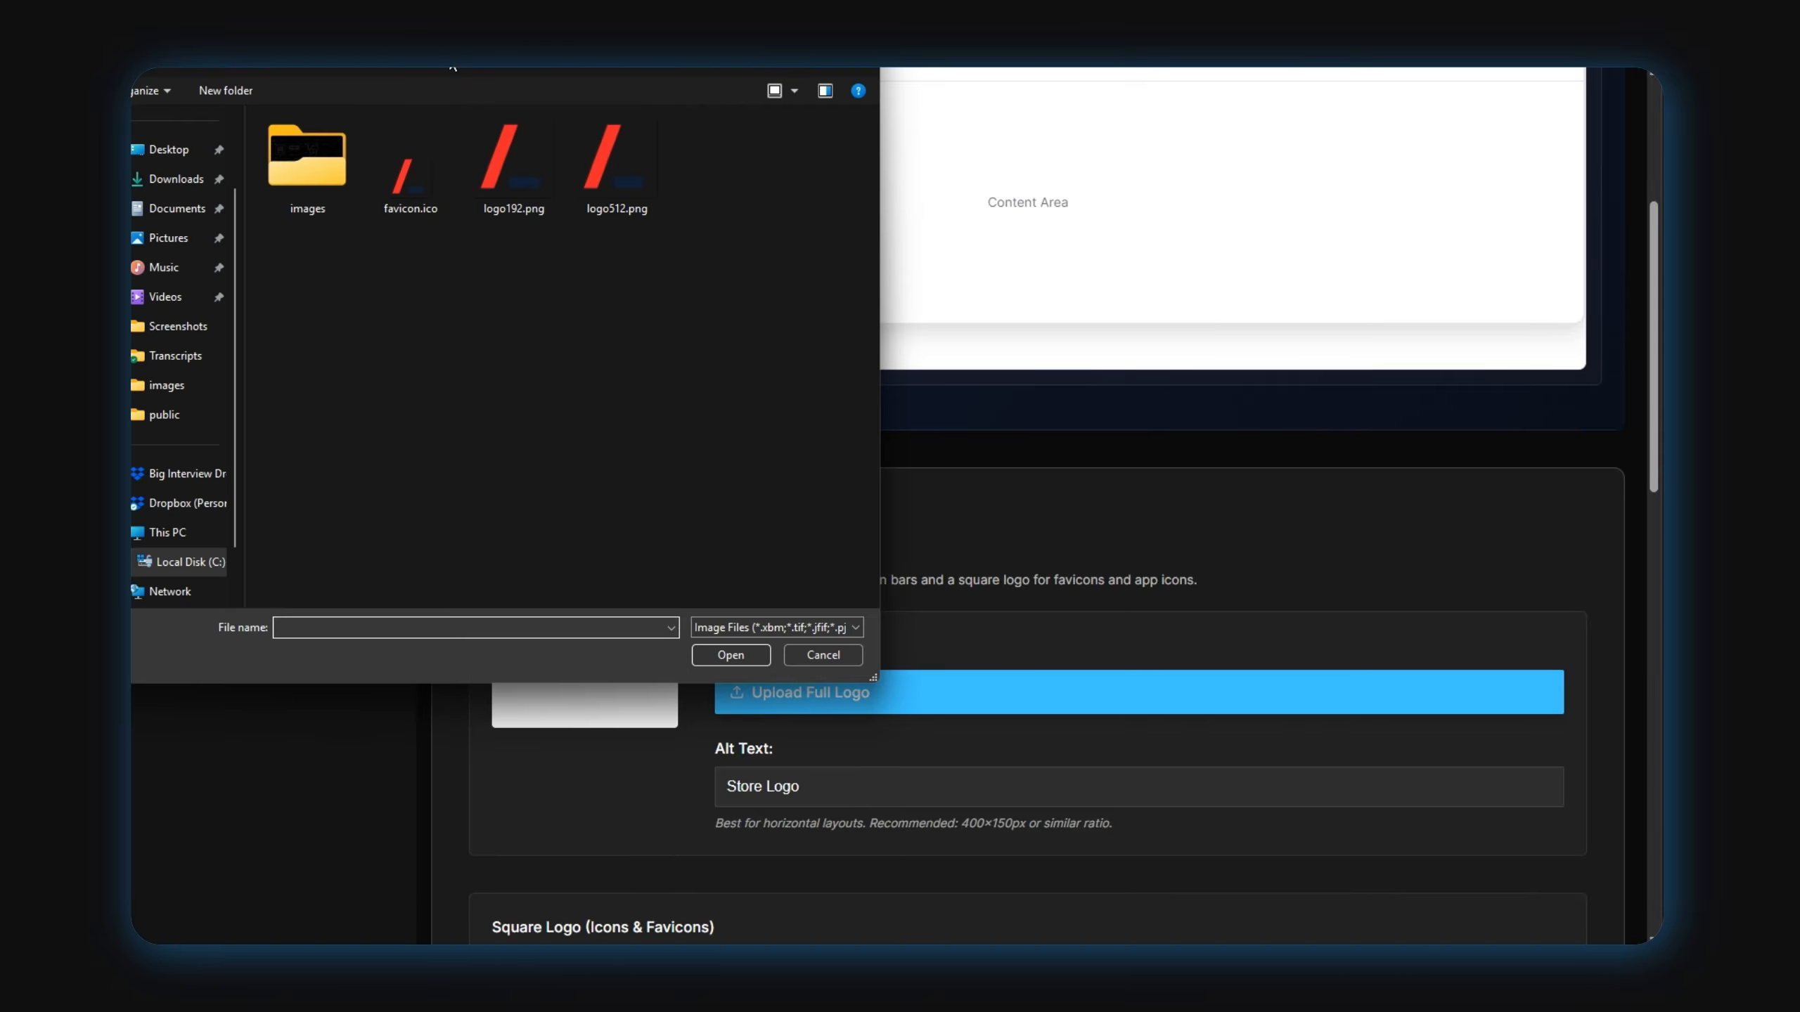
double_click(343, 326)
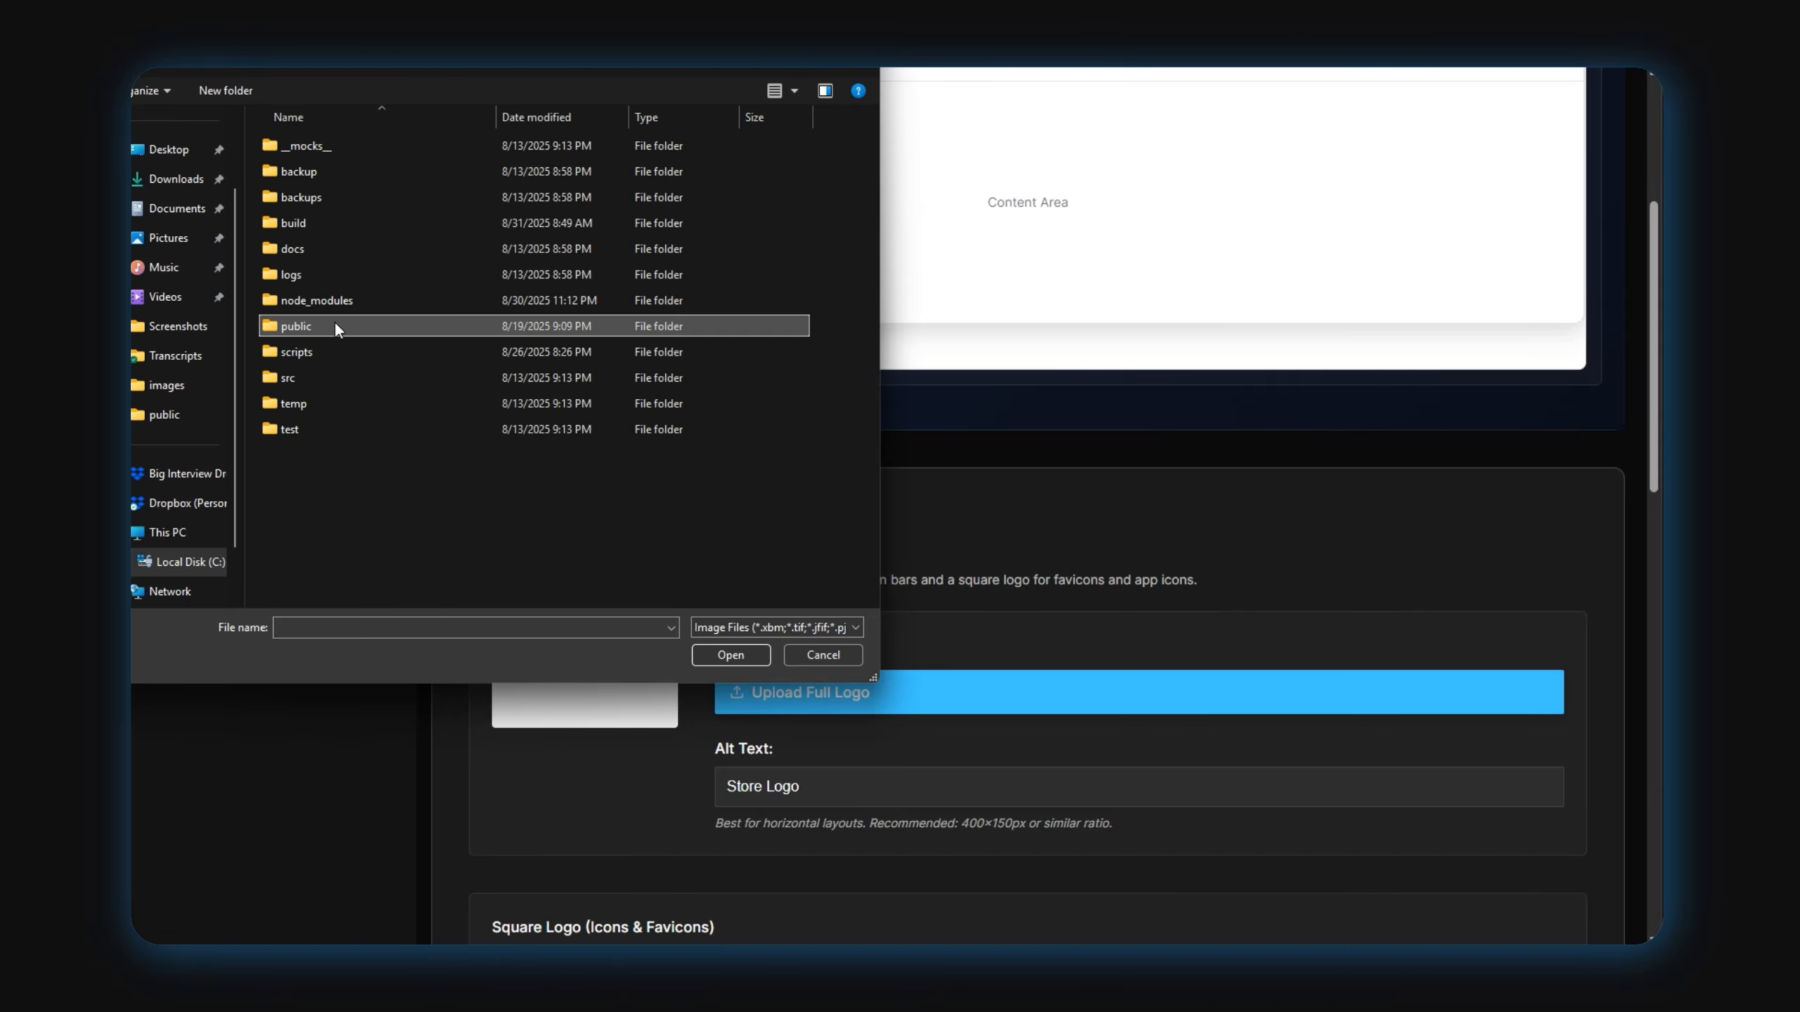
double_click(335, 320)
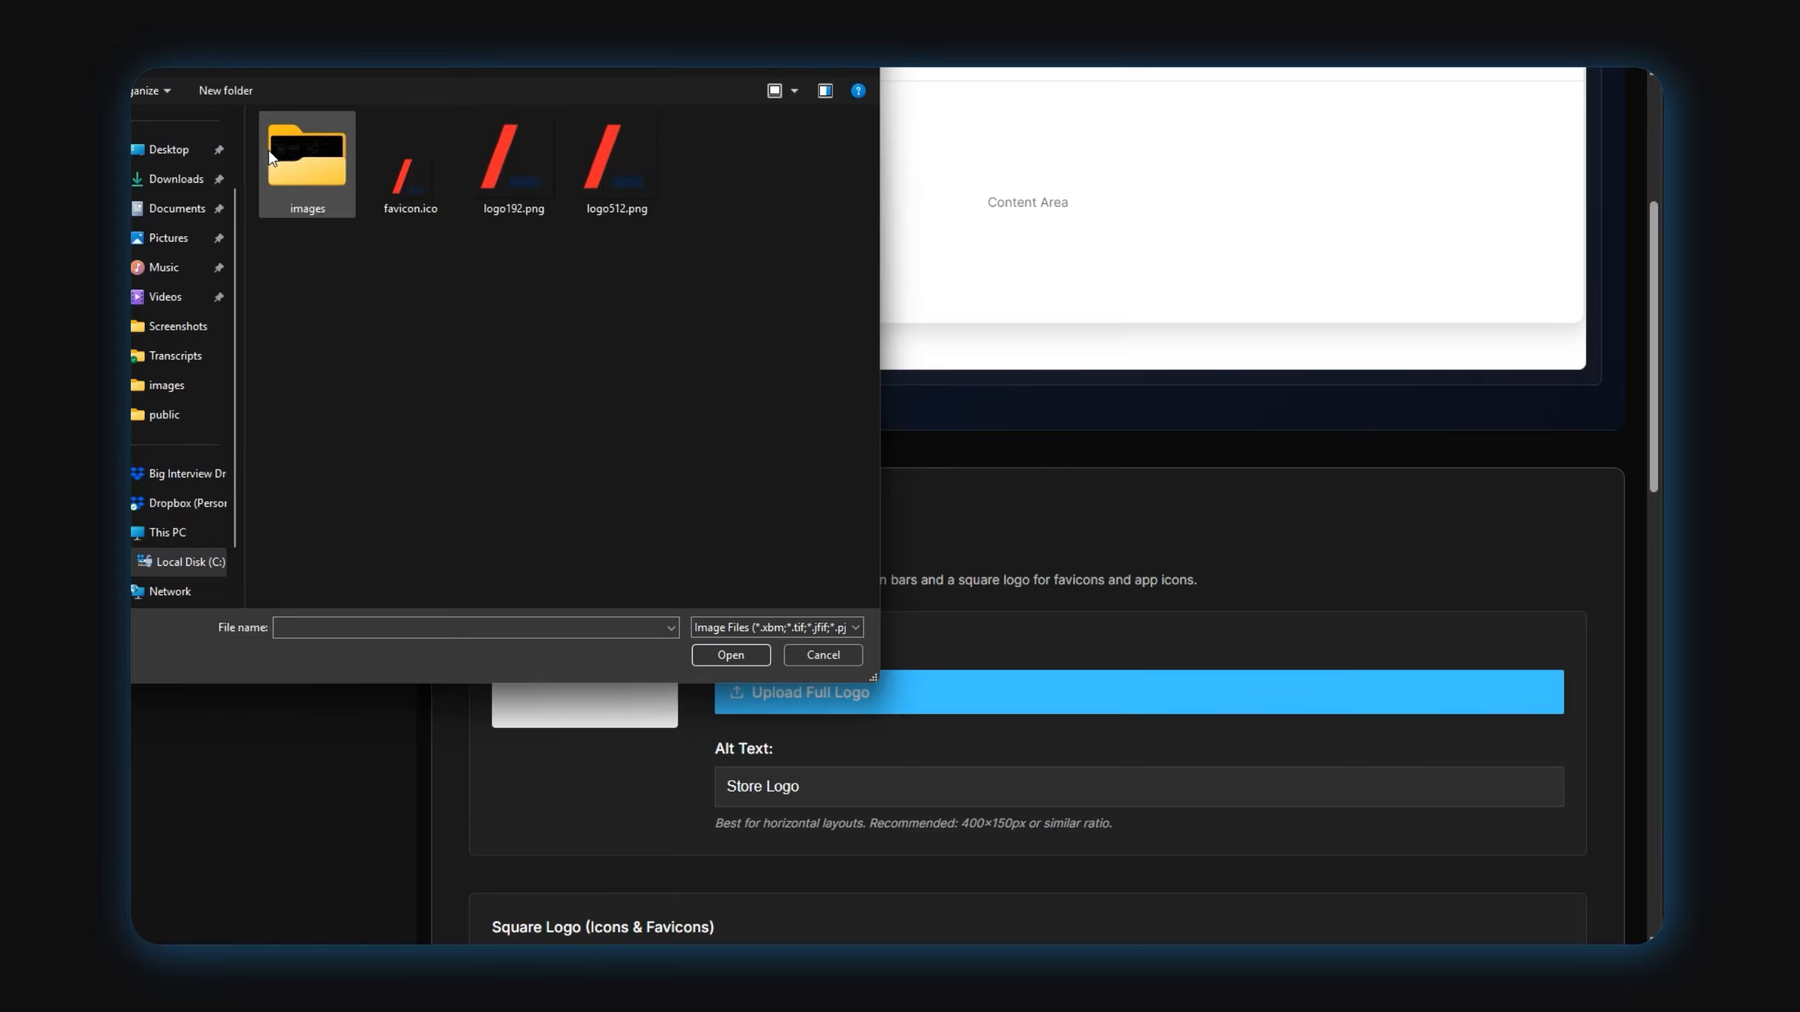
double_click(306, 157)
left_click(503, 284)
double_click(497, 294)
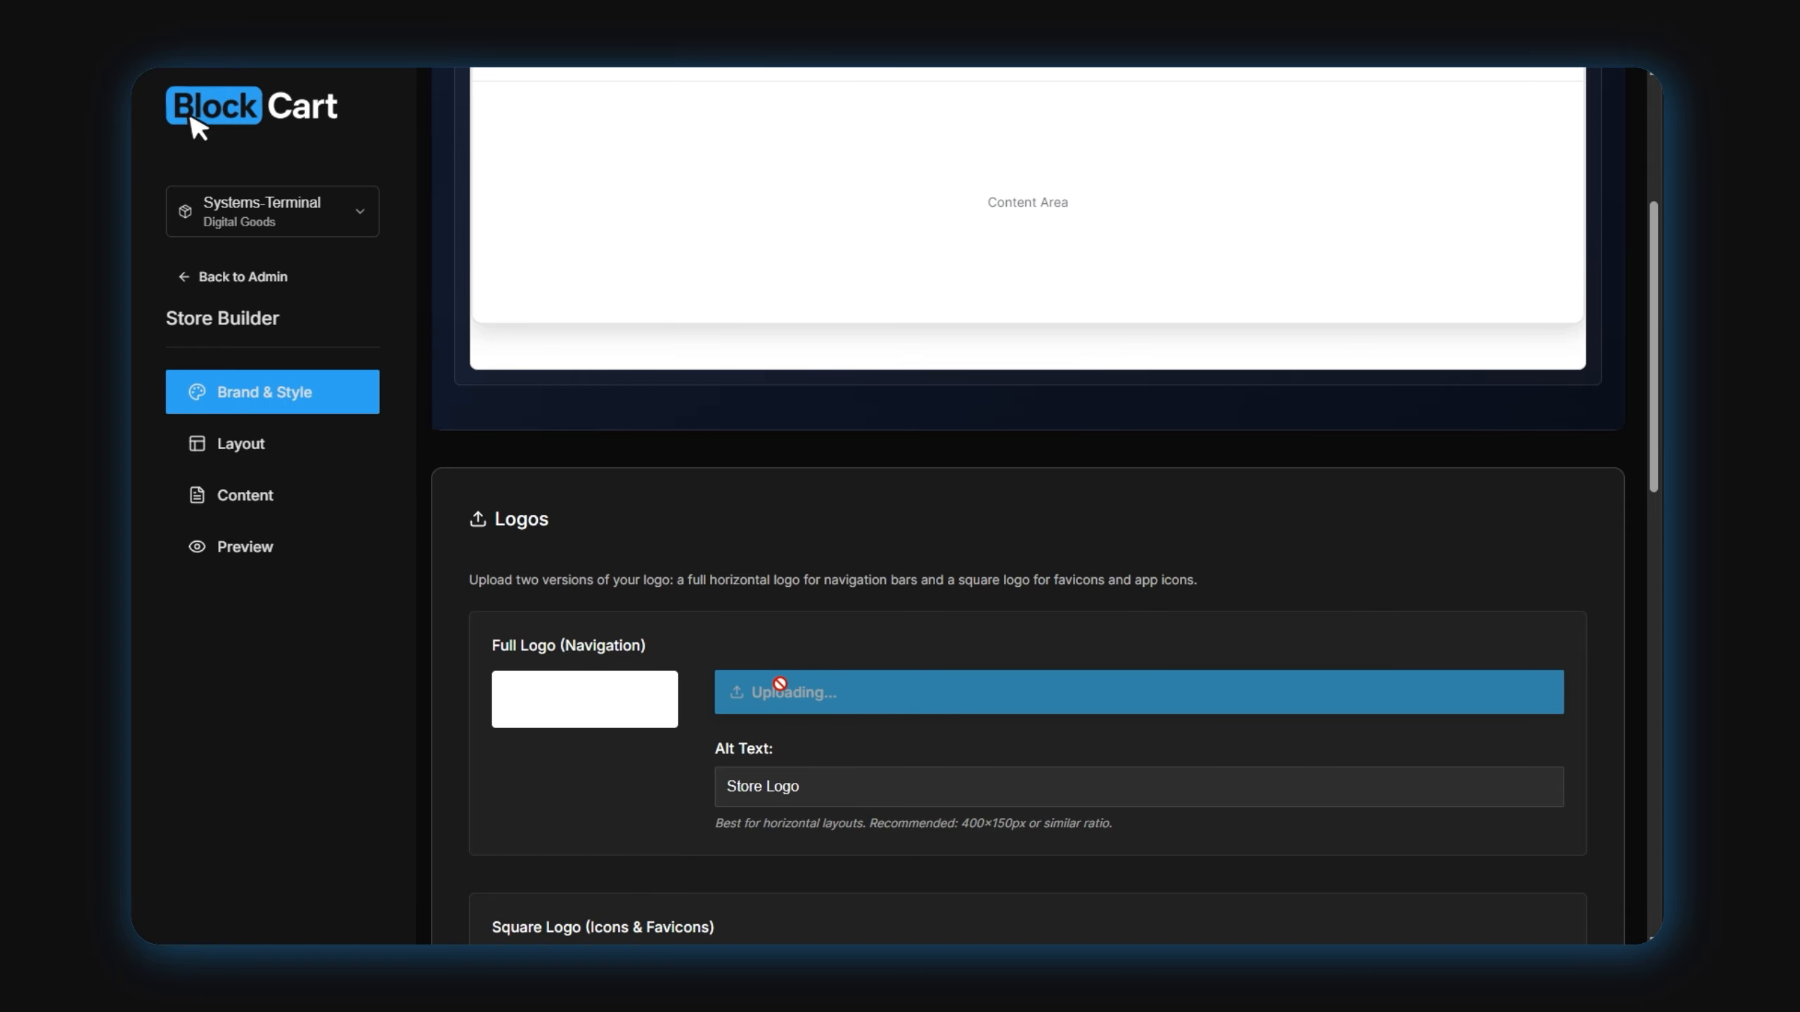
Set the full logo's alt text to Systems Terminal
left_click(838, 784)
key("BackSpace")
key("BackSpace")
key("BackSpace")
key("BackSpace")
key("BackSpace")
key("BackSpace")
key("BackSpace")
key("BackSpace")
key("BackSpace")
key("BackSpace")
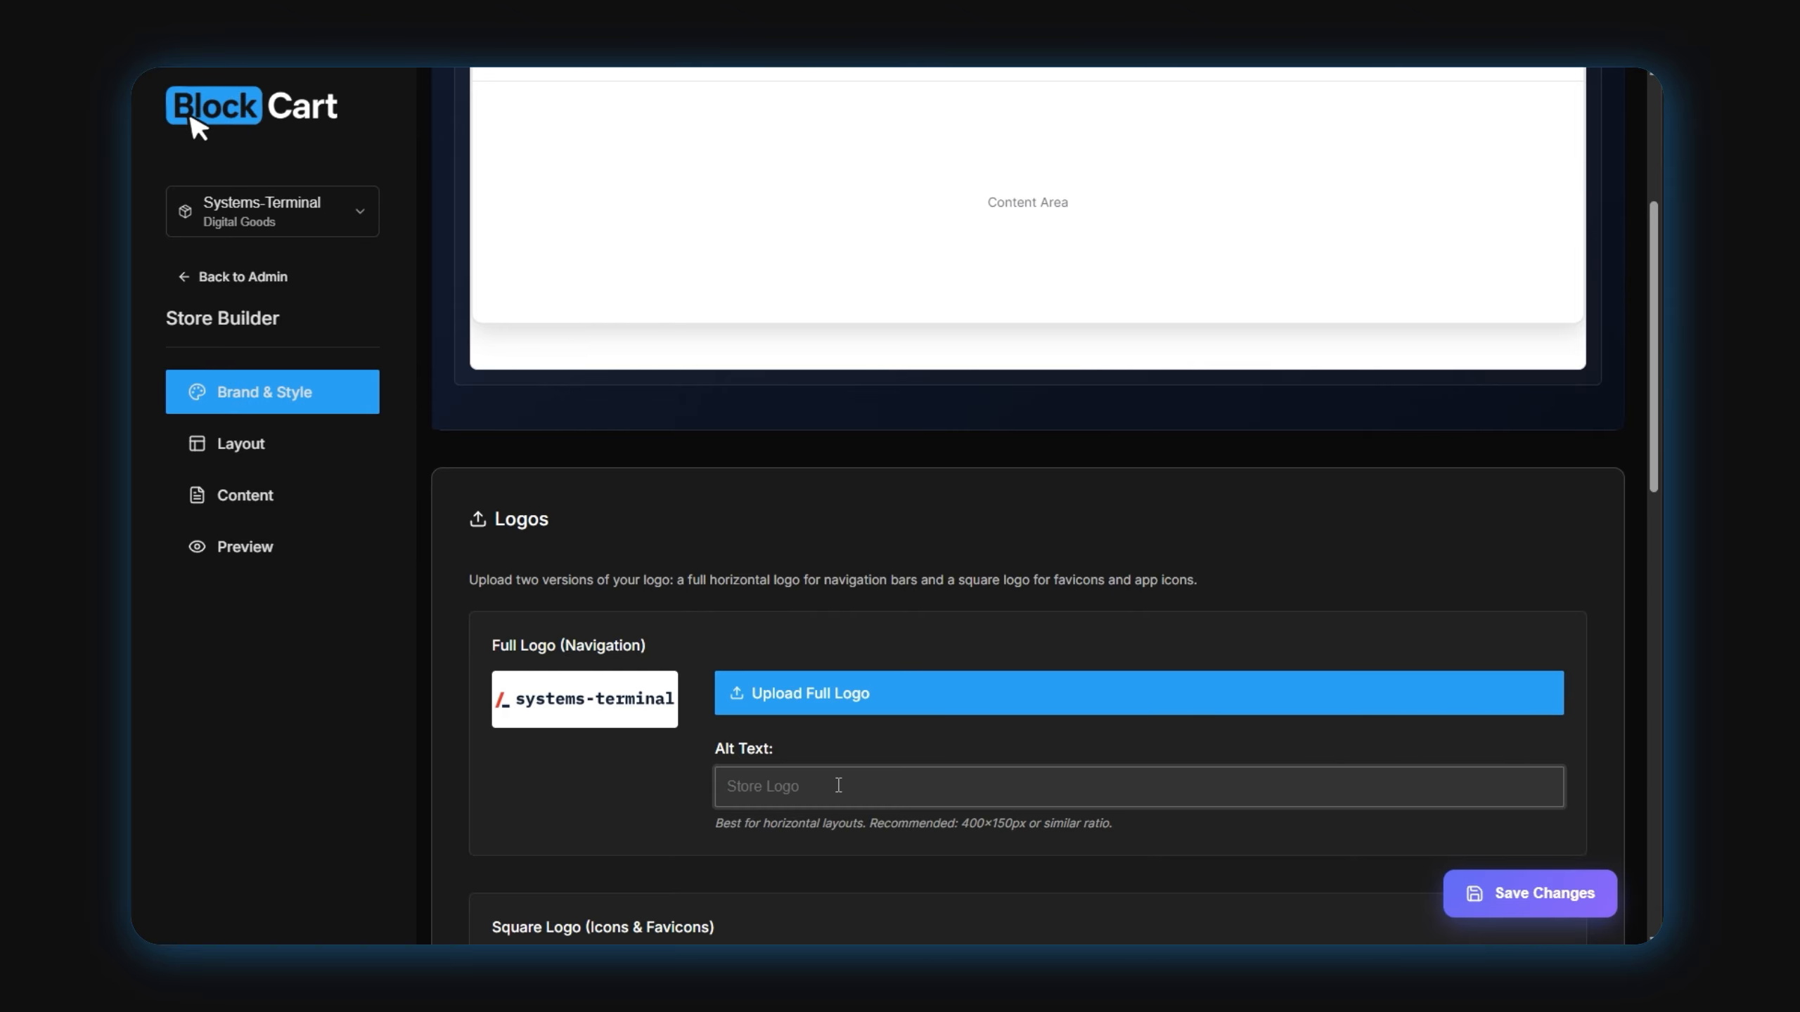
type("Systems Terminal")
Upload logo512.png from the public folder as the square logo, set its alt text to Systems Terminal, and save the changes
scroll(838, 785, "down", 5)
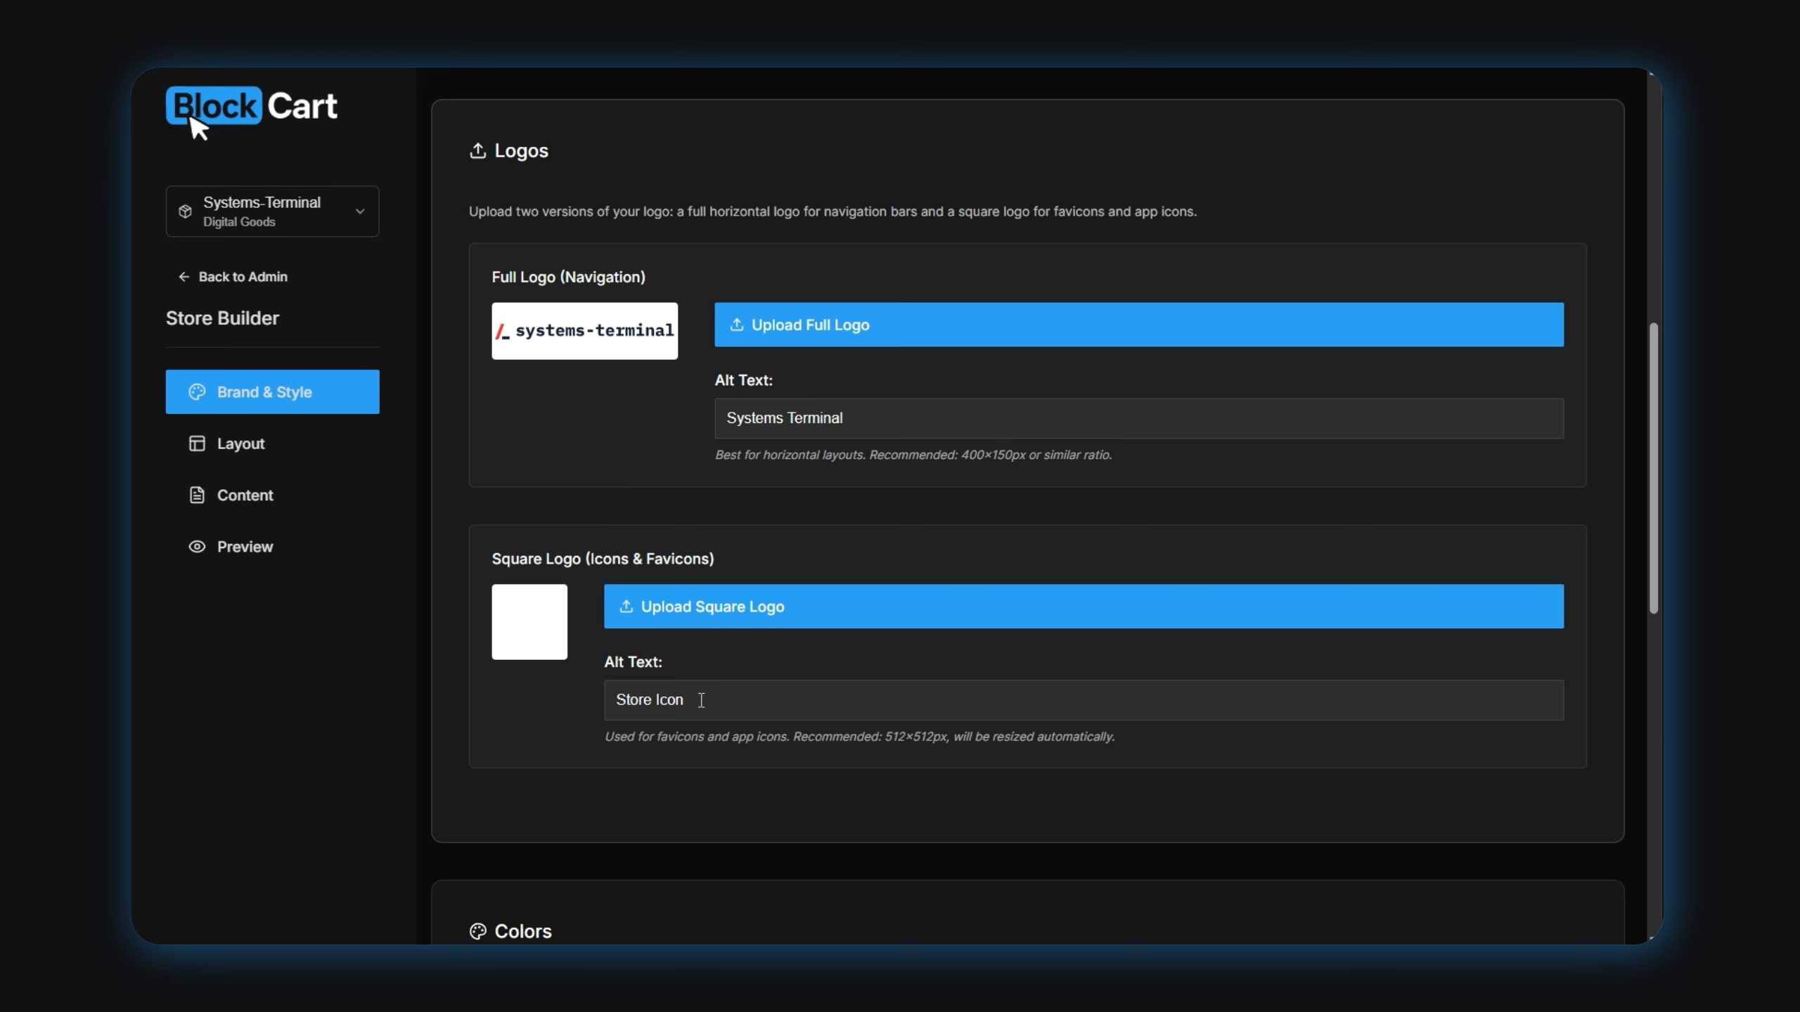
left_click(691, 618)
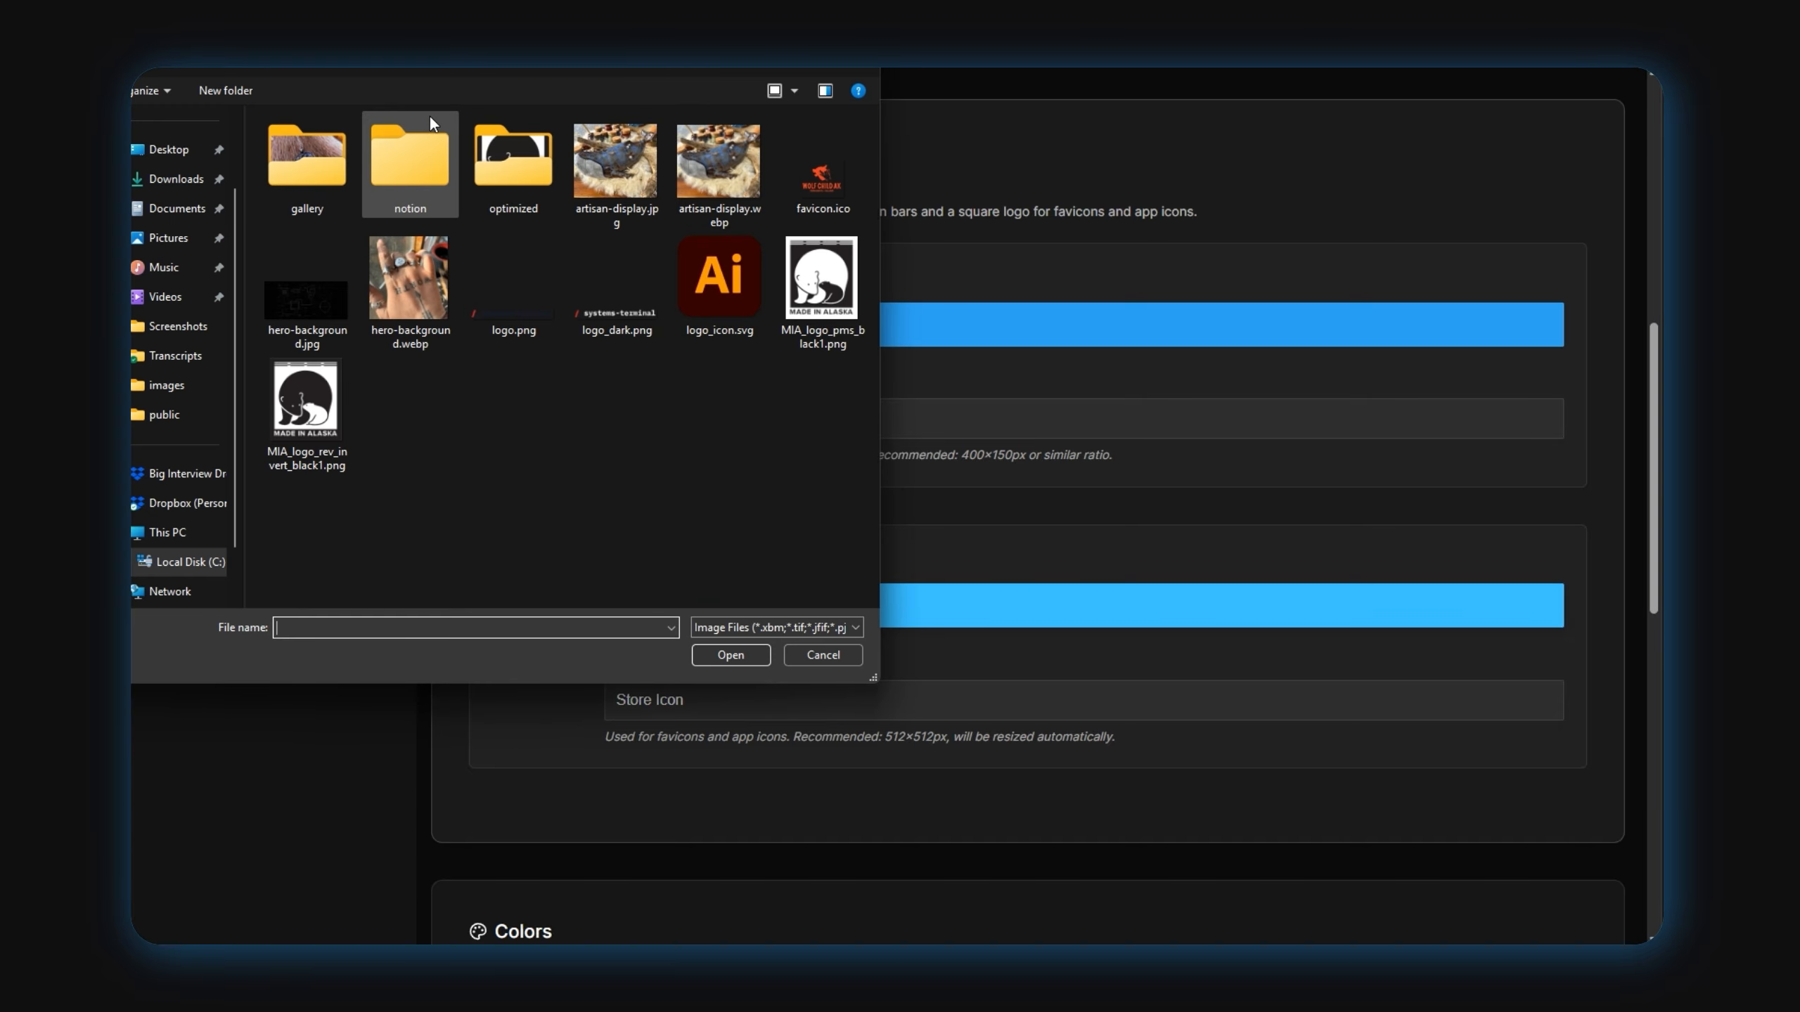
left_click(454, 60)
double_click(611, 160)
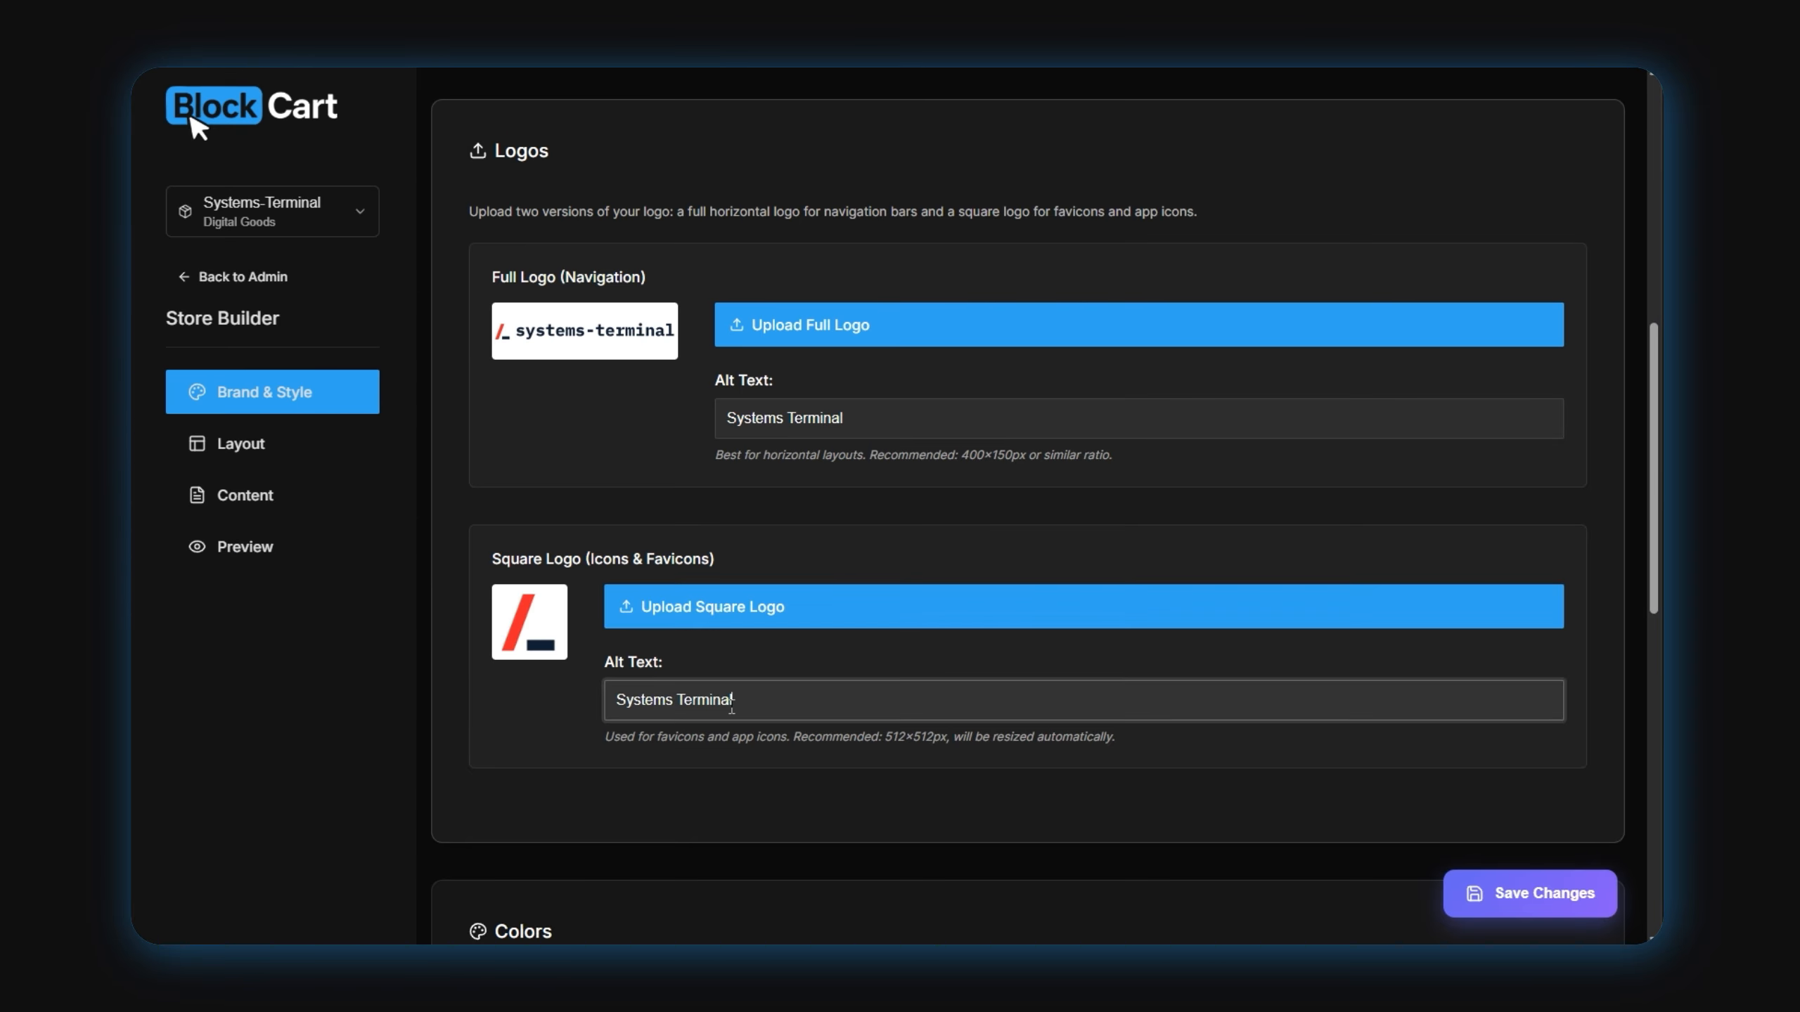
left_click(1496, 894)
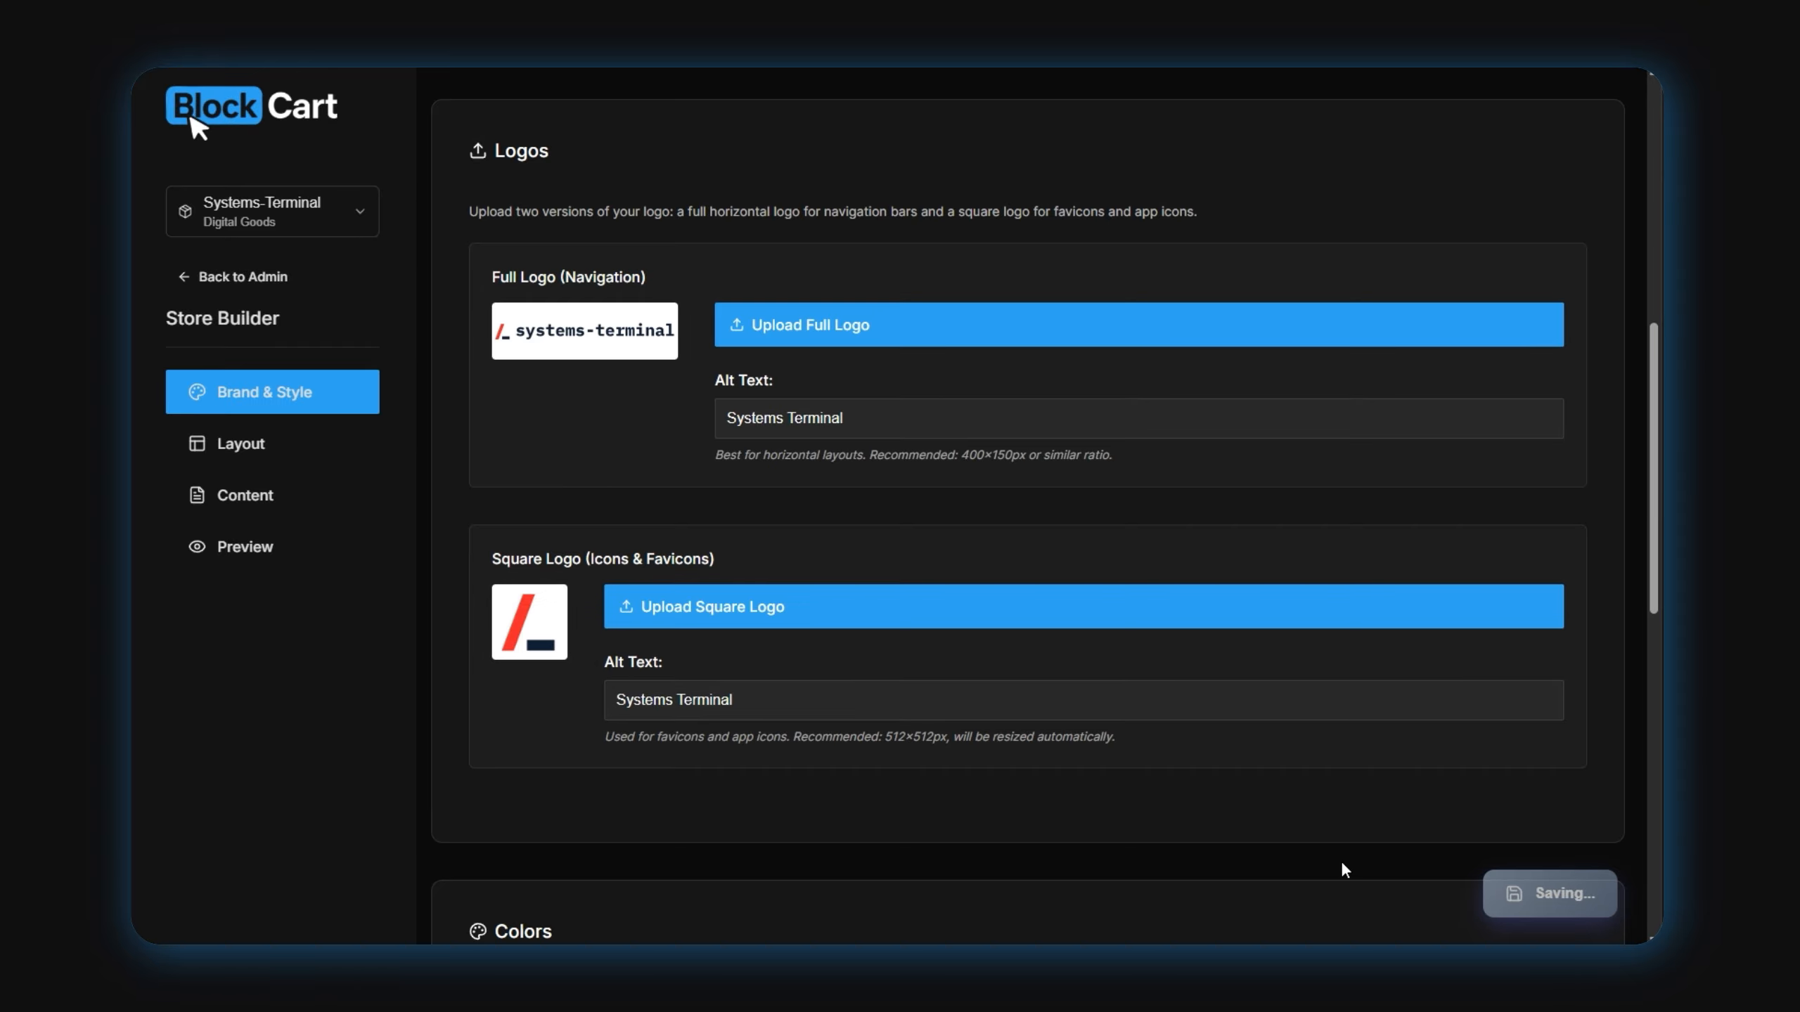
Apply the Ocean Blue color preset to the store and pin the live preview over the Brand & Style settings
scroll(1167, 482, "down", 10)
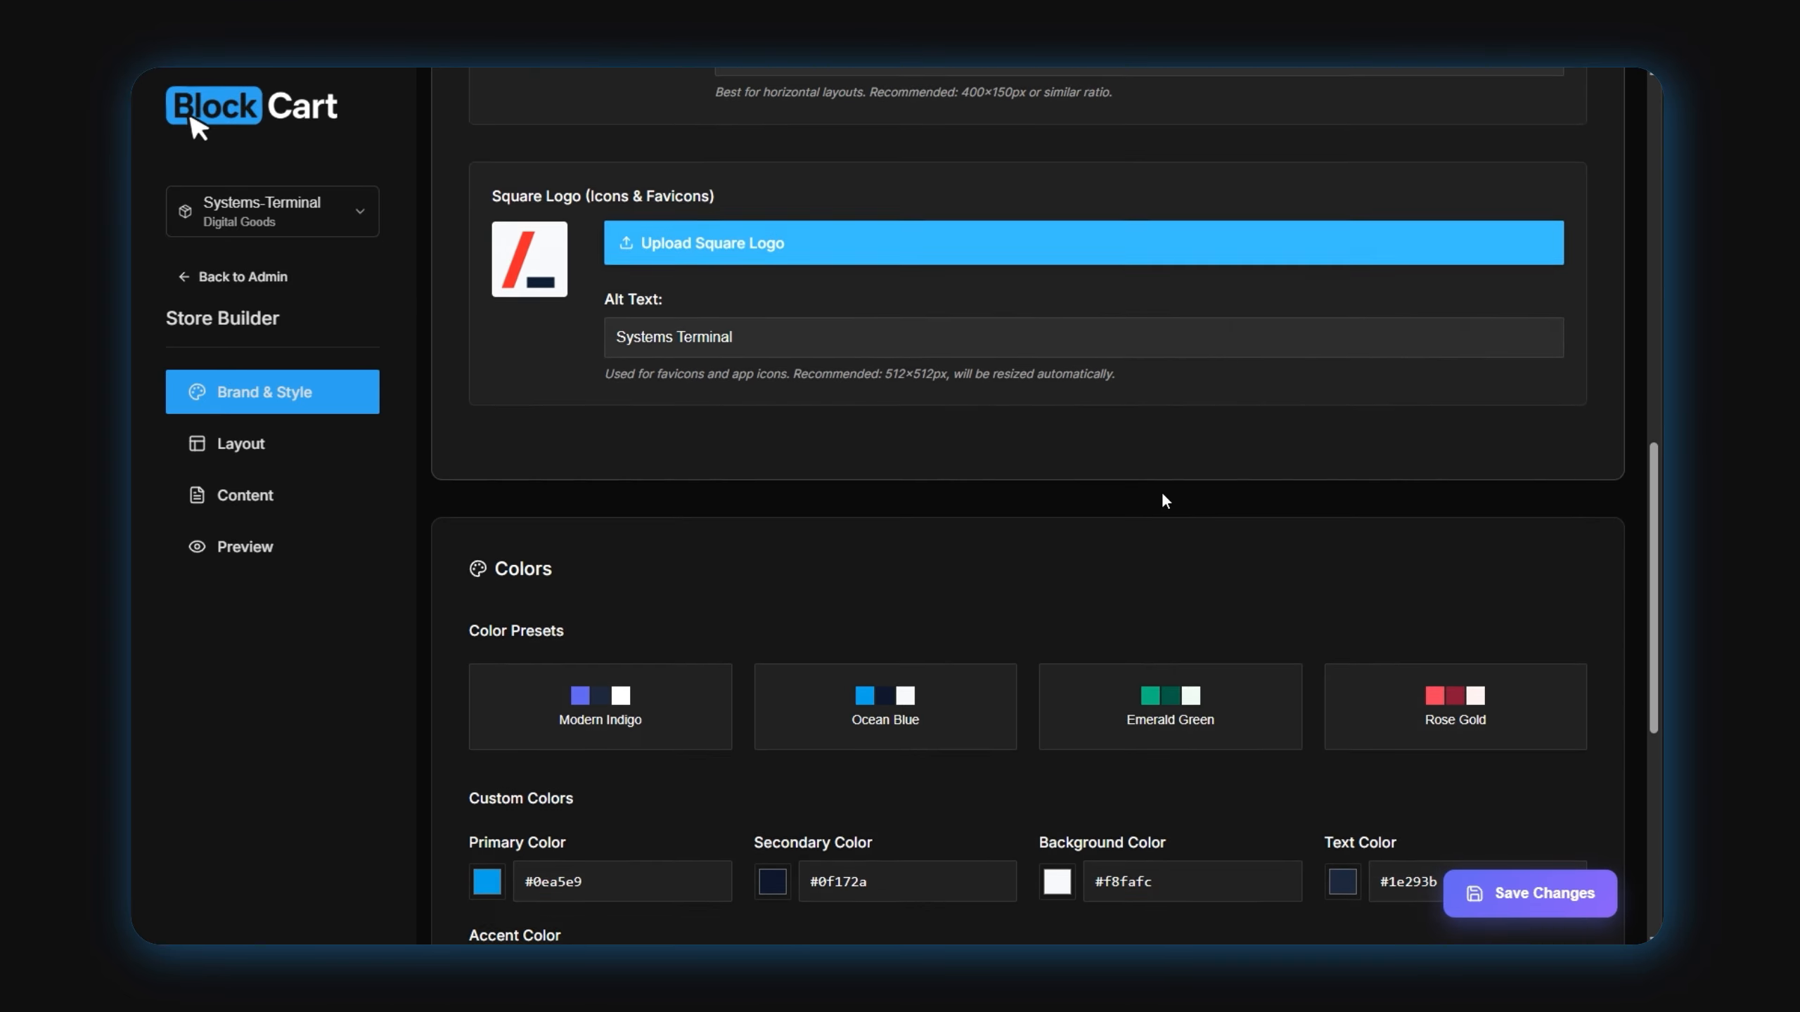
scroll(1132, 679, "up", 10)
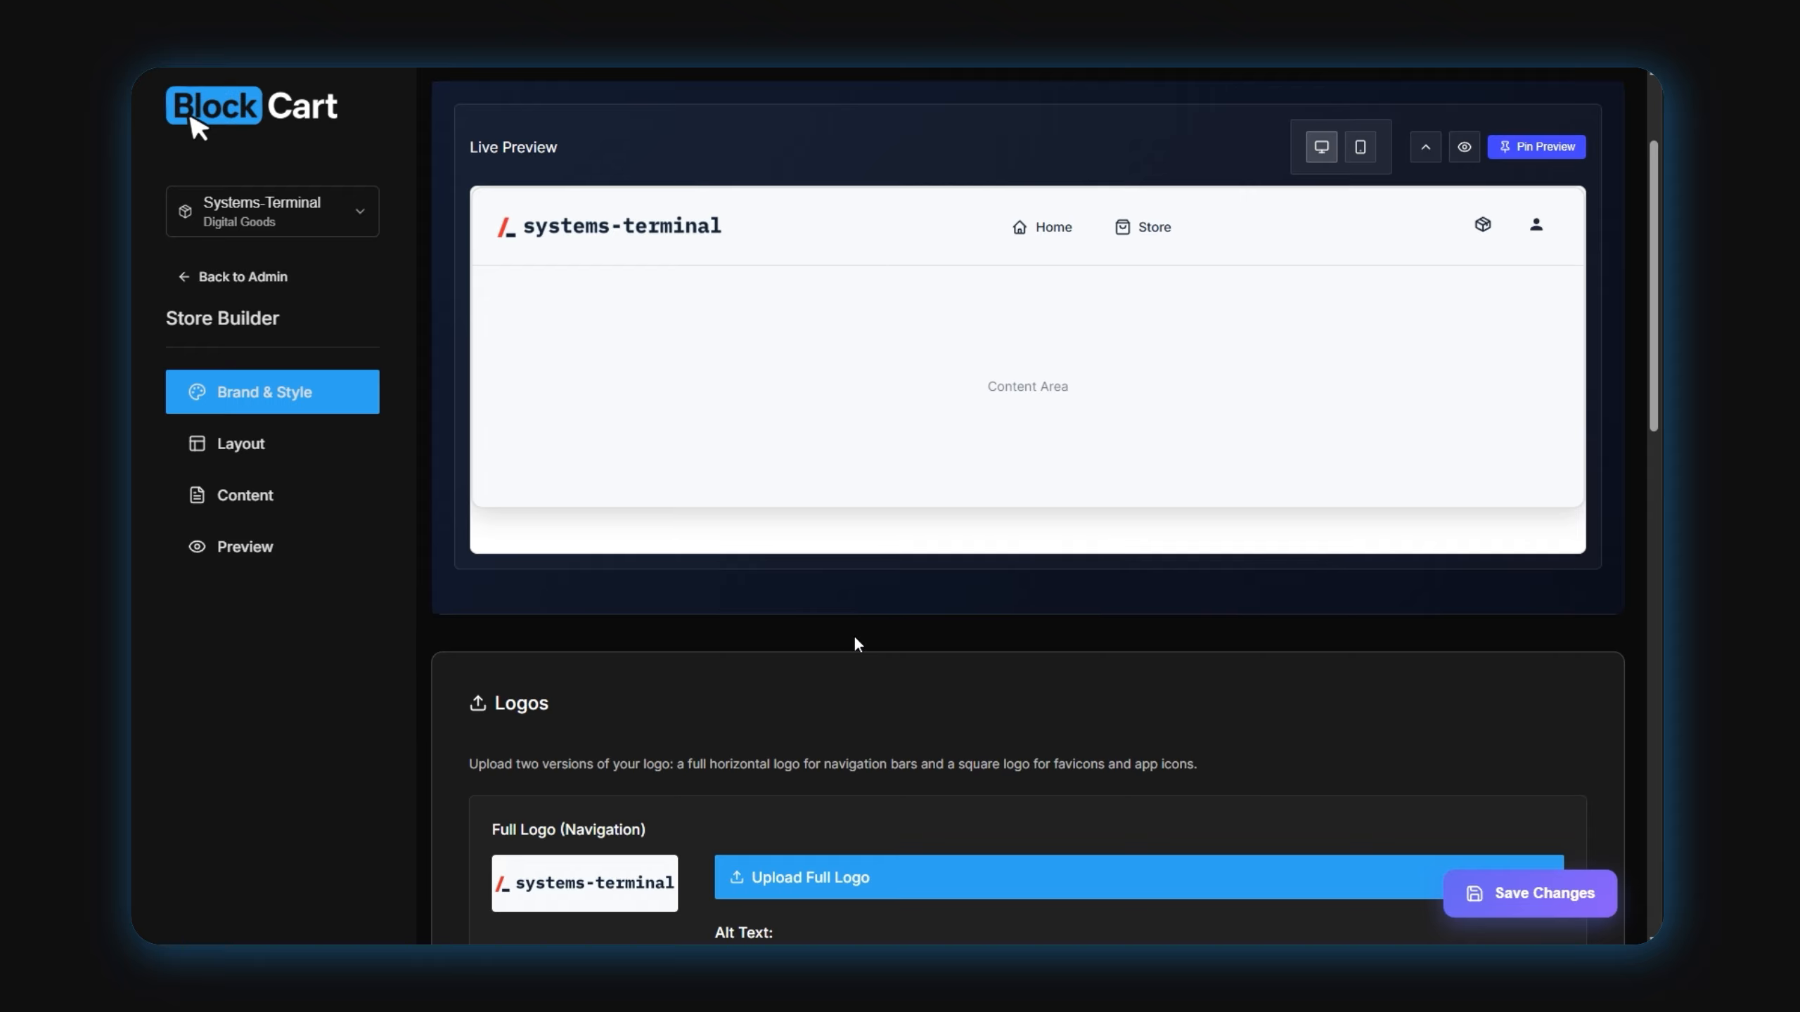
left_click(1529, 151)
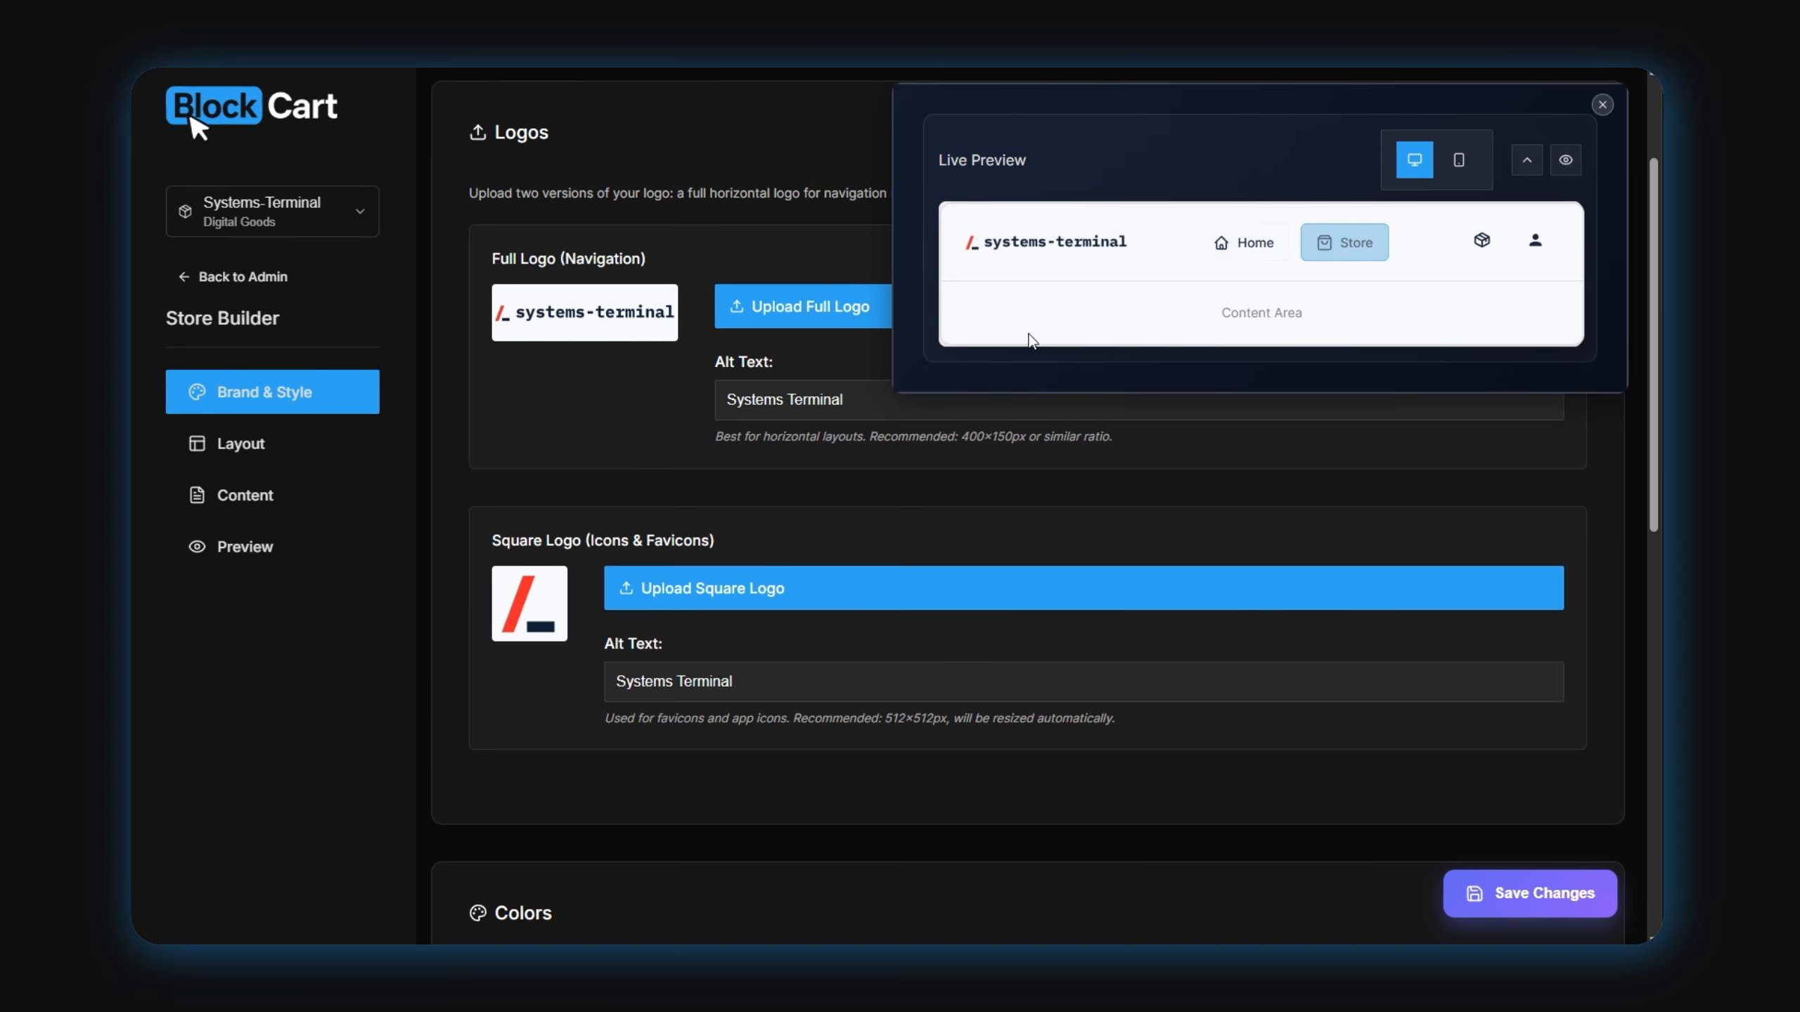
scroll(1032, 538, "down", 8)
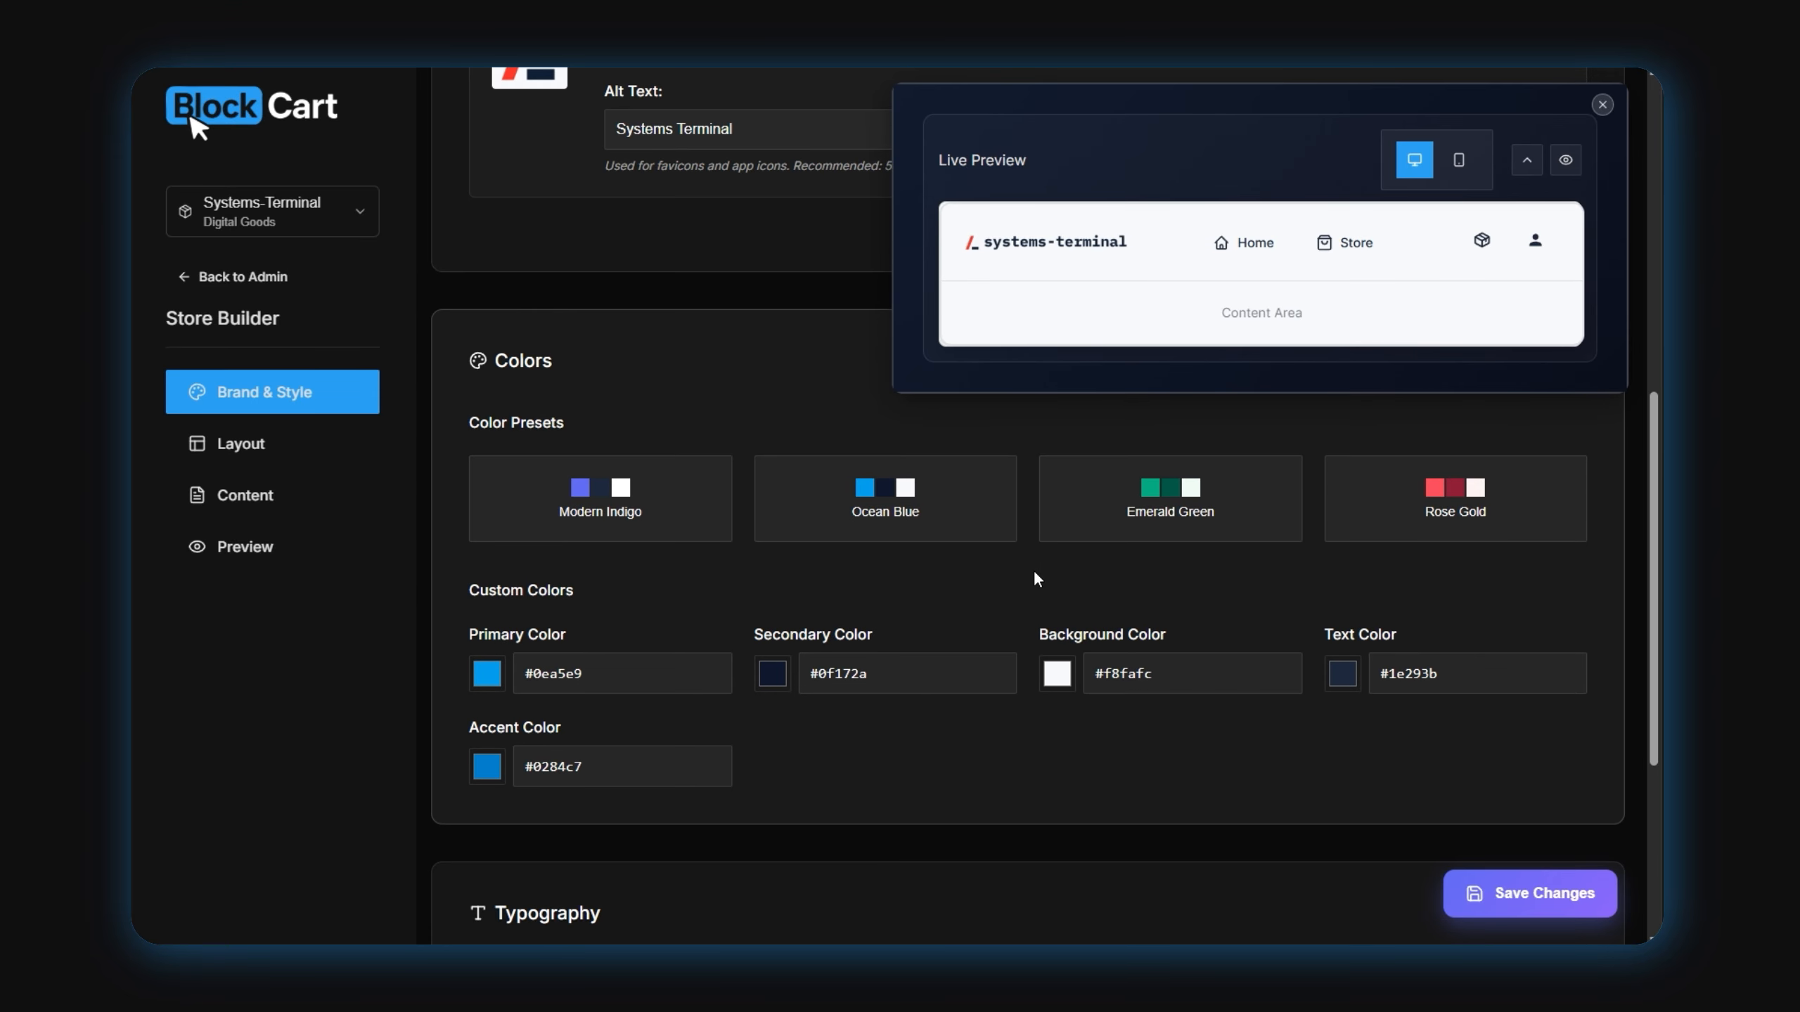
Try the Emerald Green and Rose Gold color presets on the store
scroll(1036, 578, "down", 1)
scroll(939, 505, "up", 1)
left_click(1168, 523)
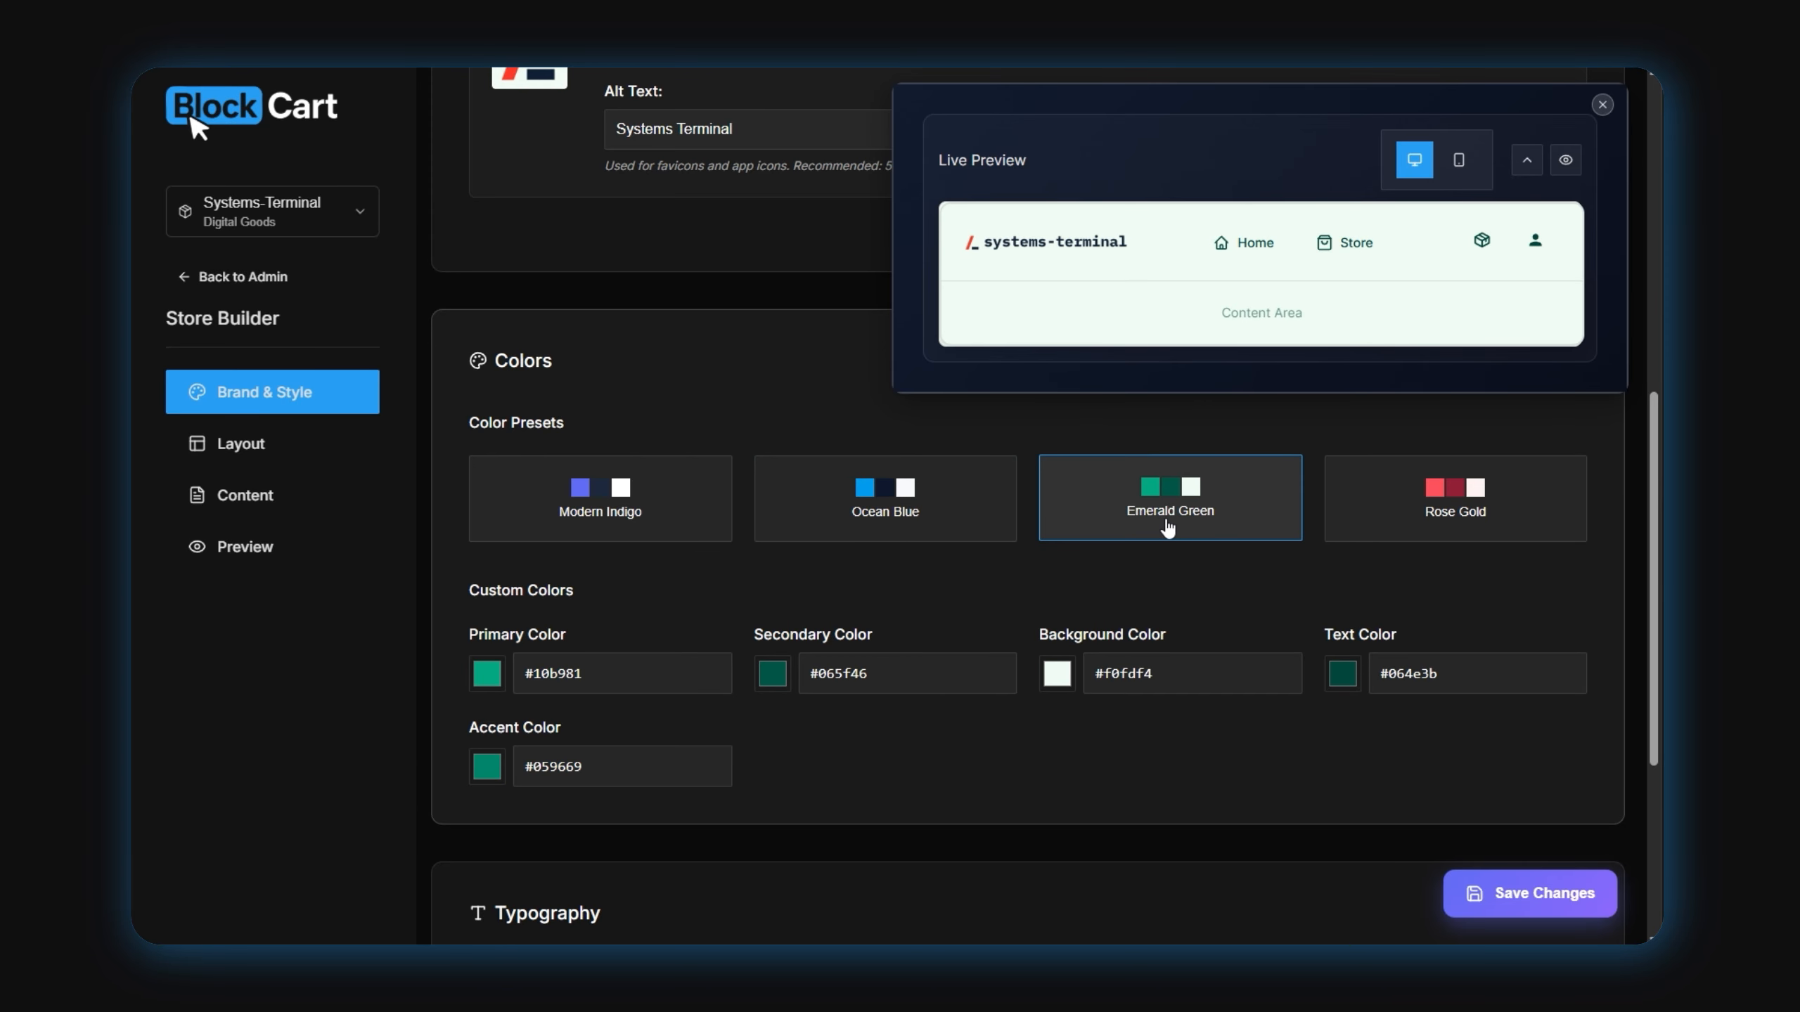
left_click(1460, 505)
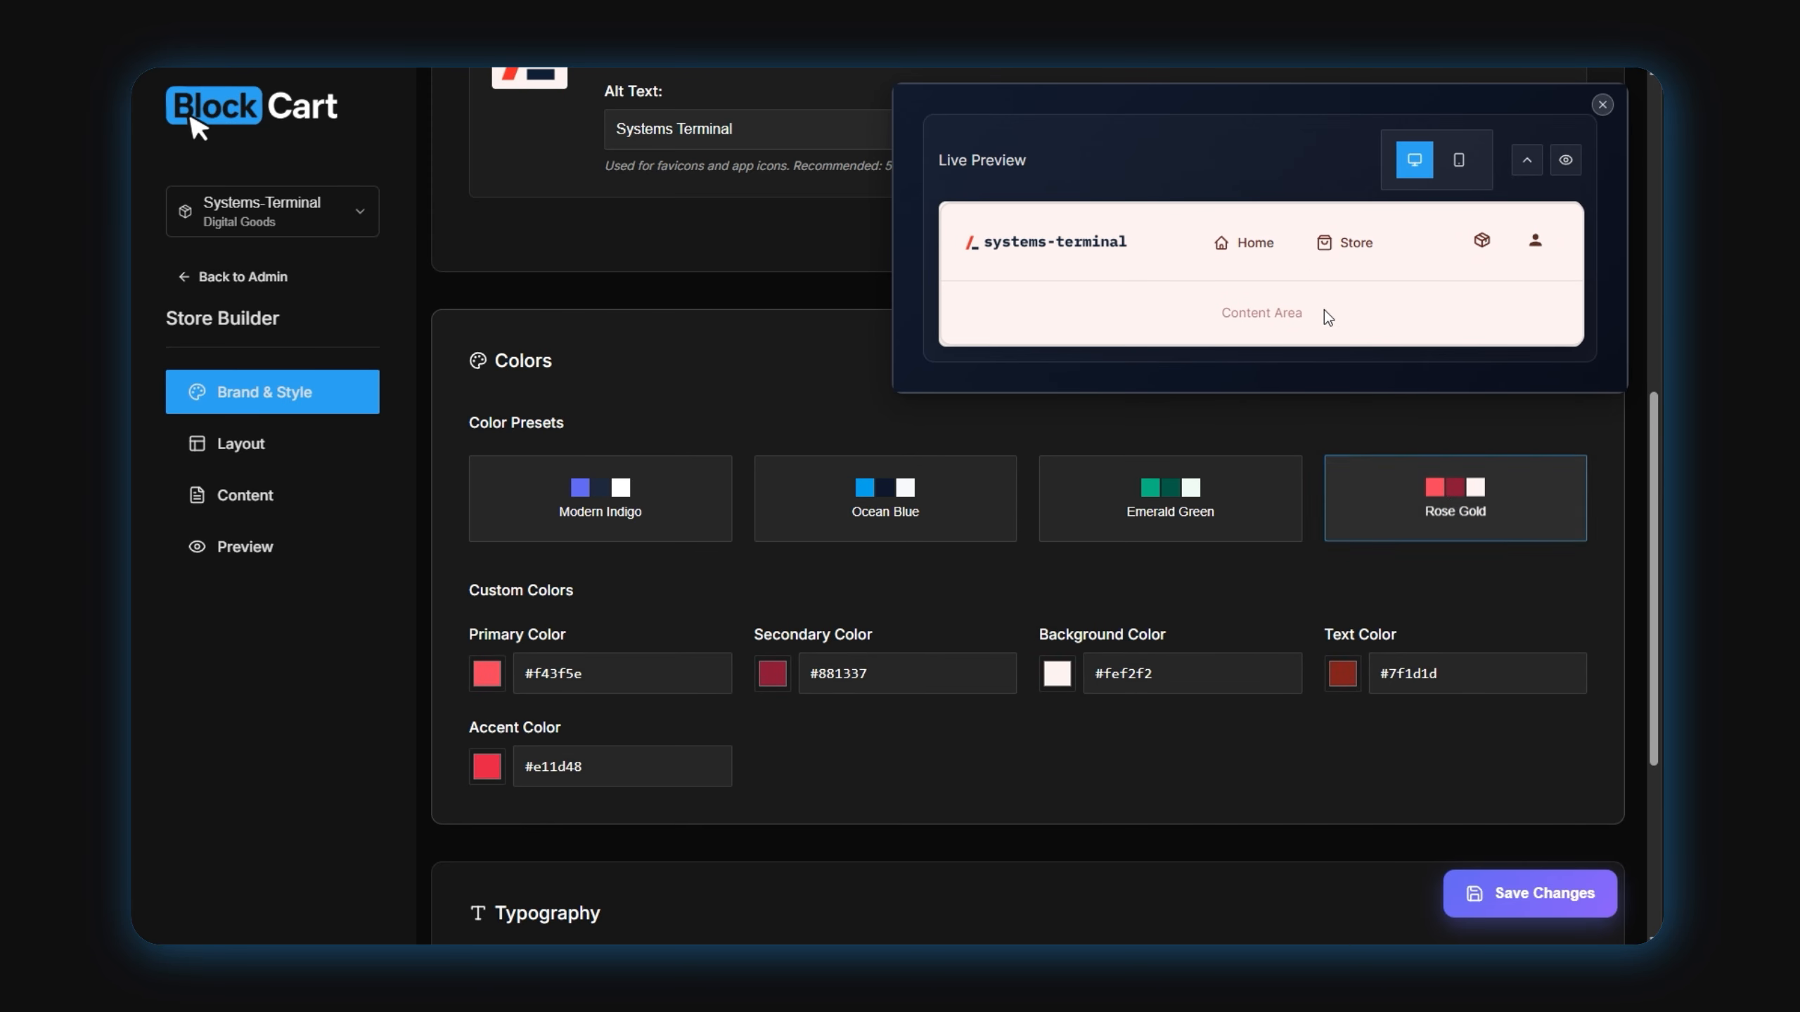
Try custom colors for the store, with secondary color #a75870 and background color #675b5b
left_click(774, 677)
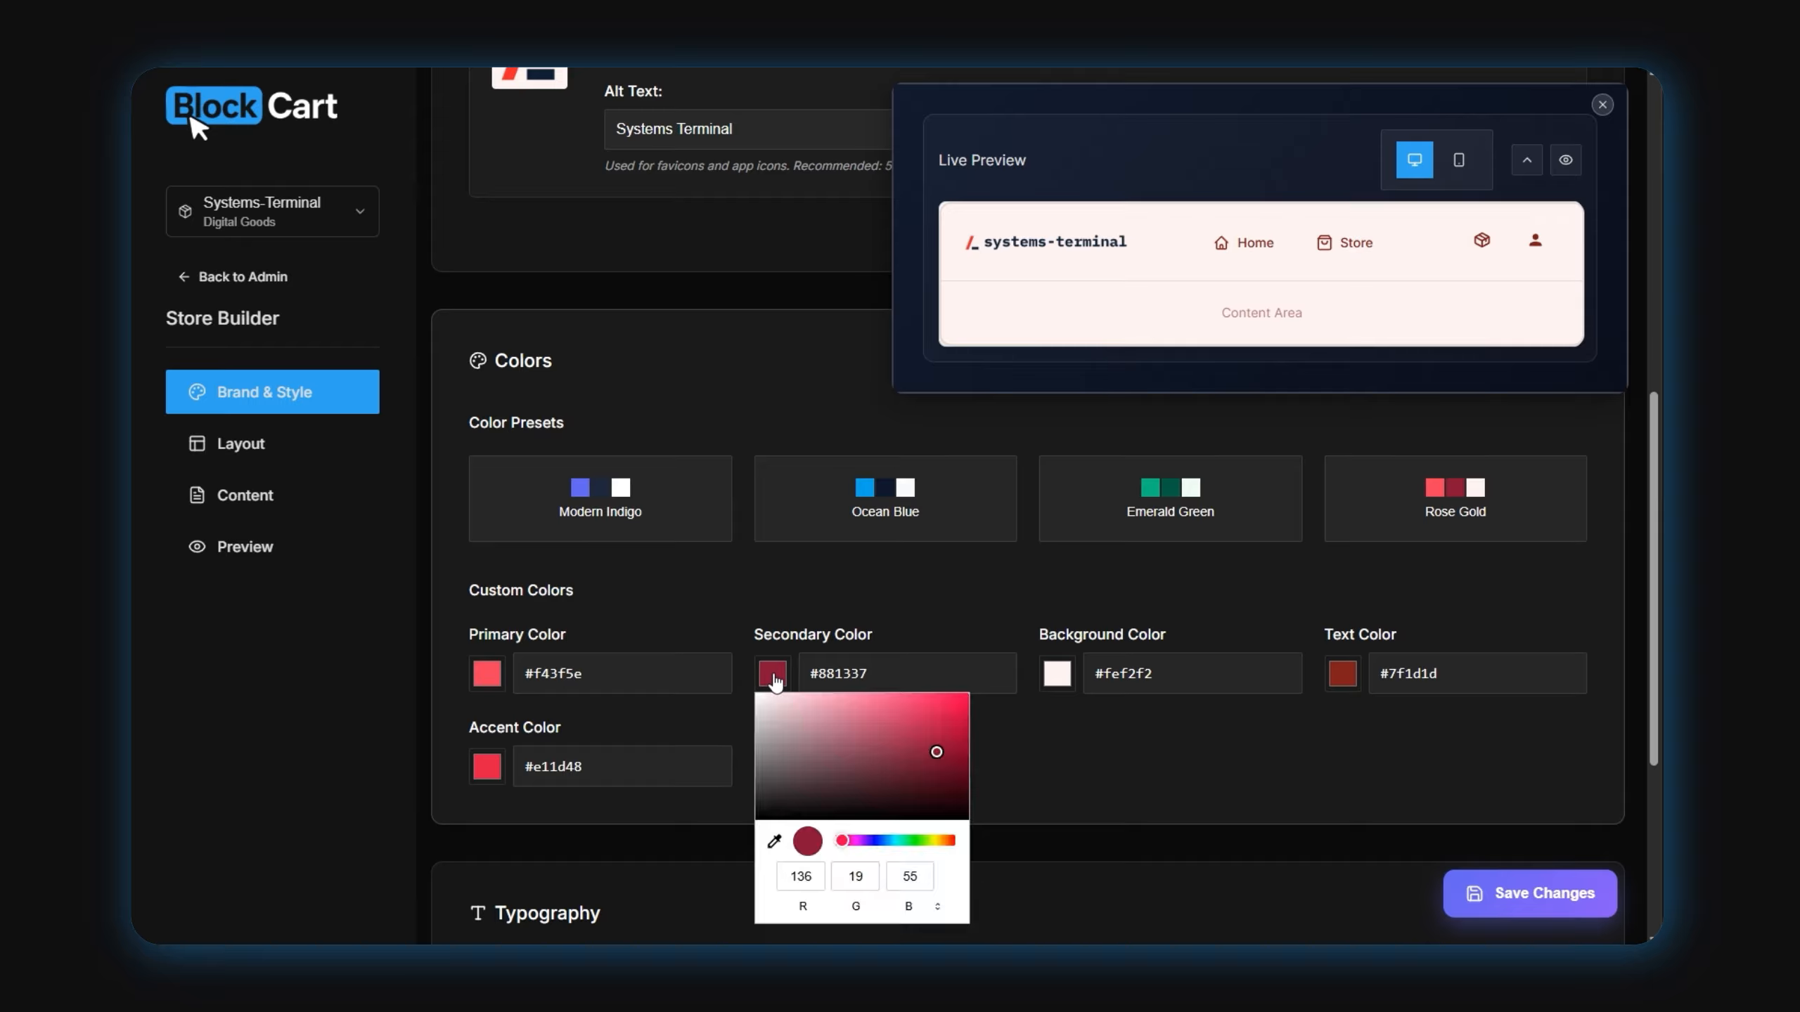
left_click_drag(913, 755, 856, 737)
left_click(1054, 678)
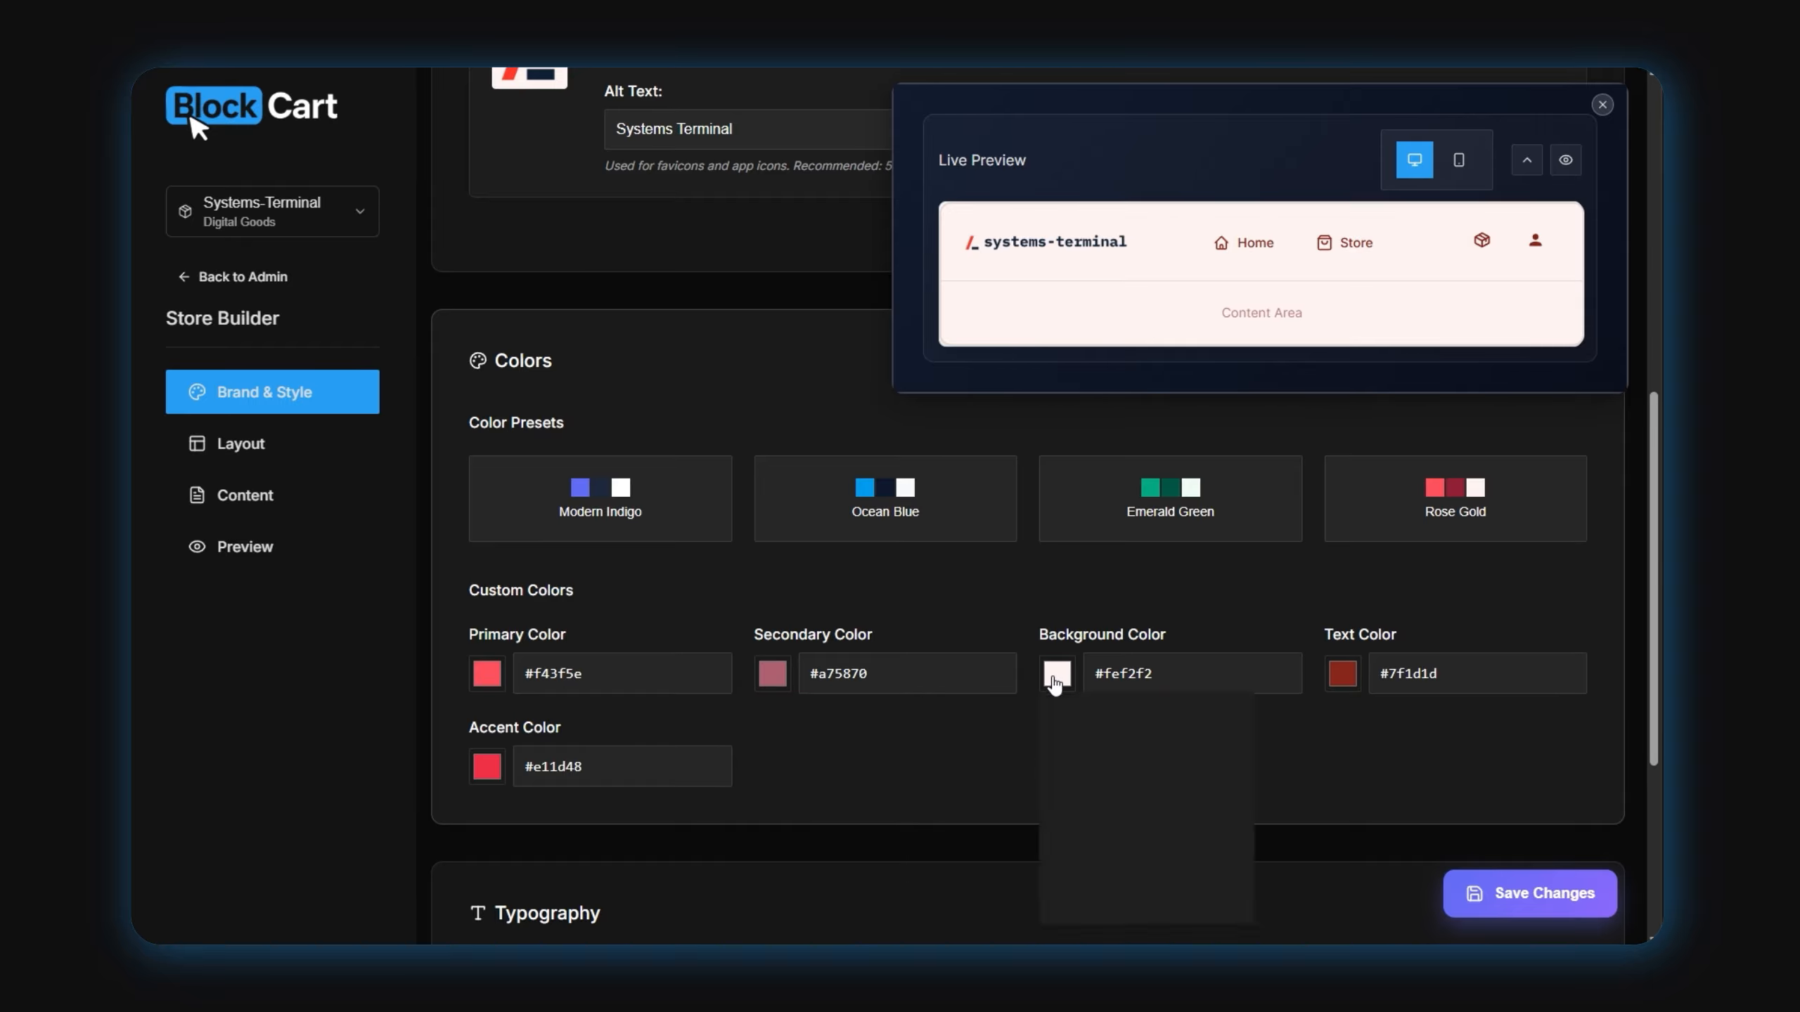
left_click_drag(1101, 771, 1066, 768)
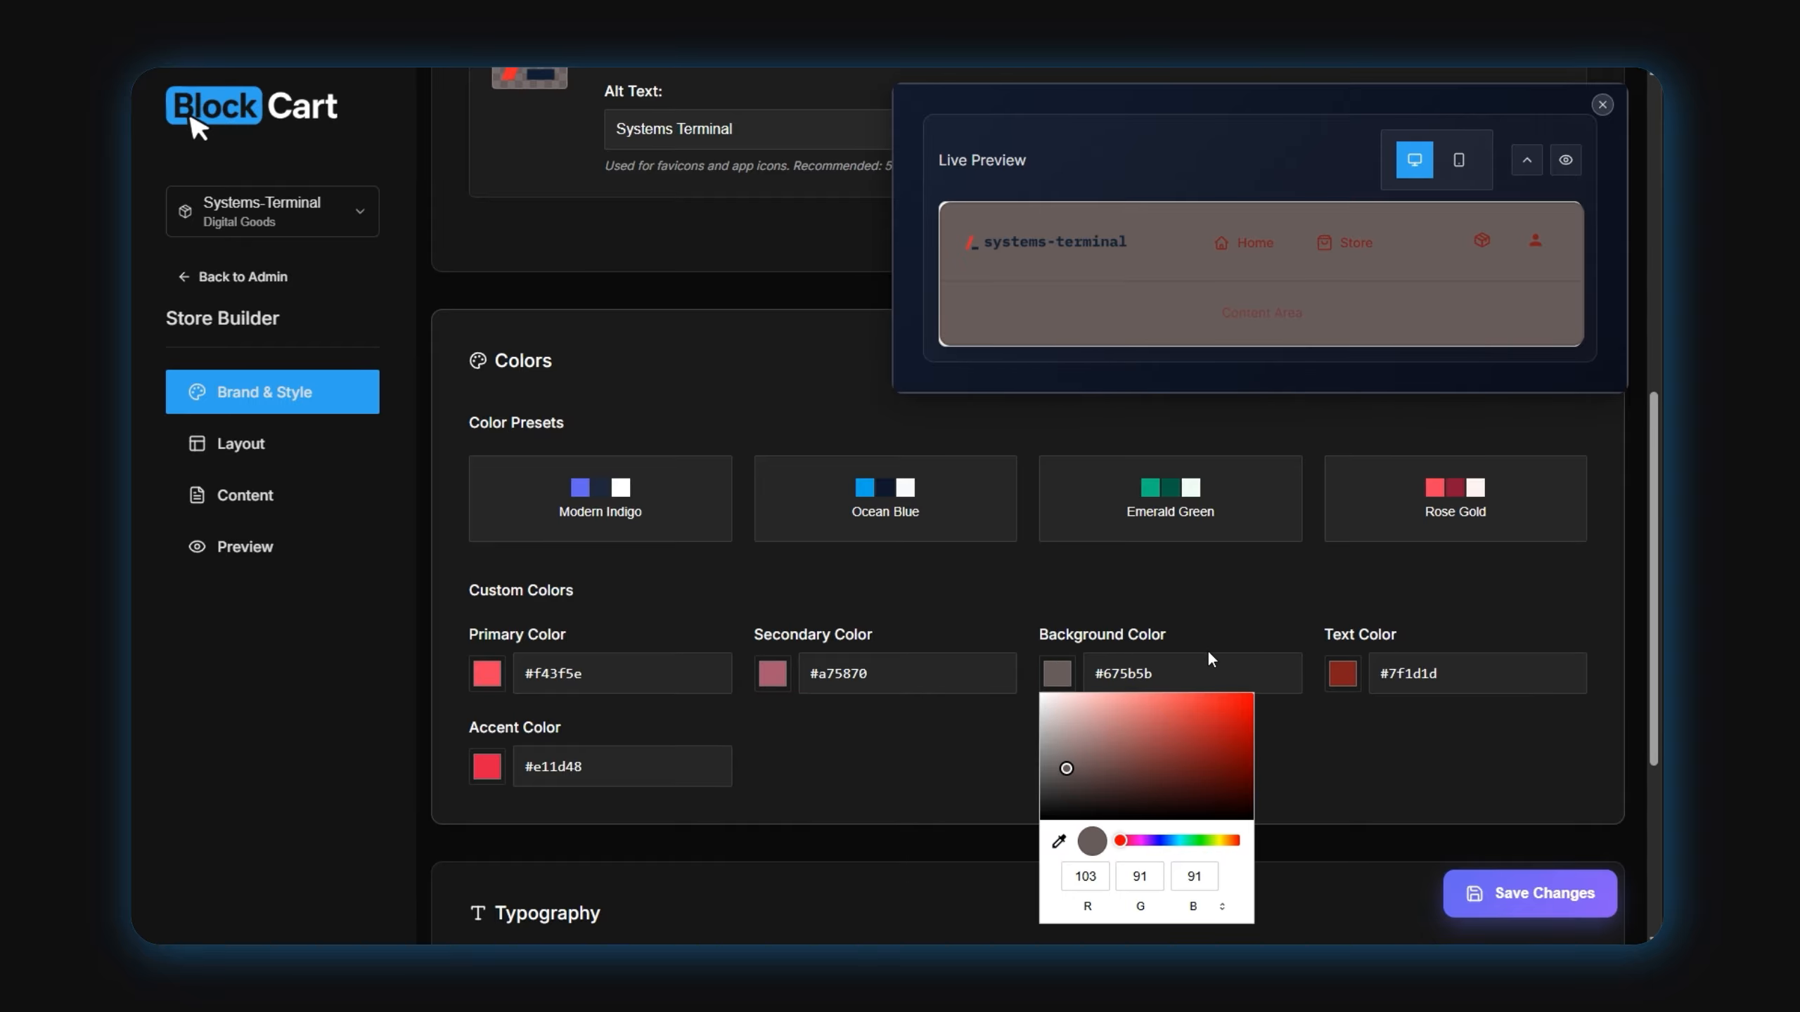
Apply the Modern Indigo color preset and save the changes
left_click(572, 508)
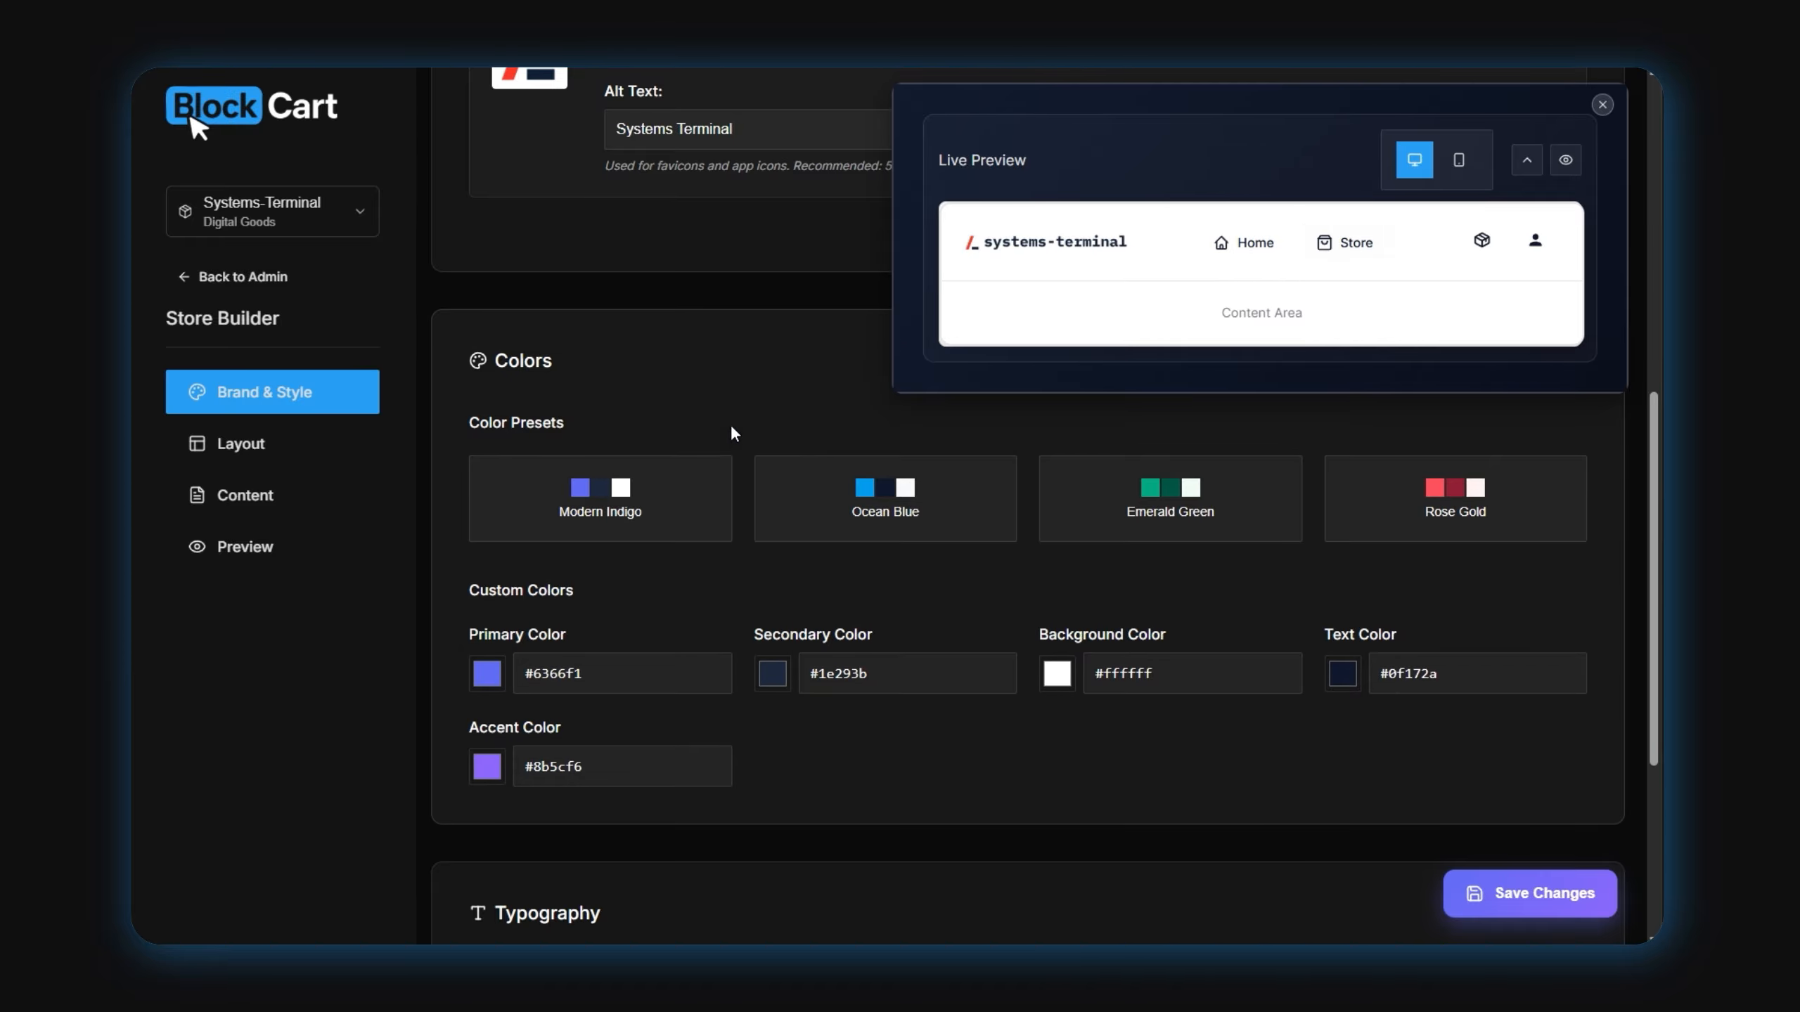
left_click(1546, 895)
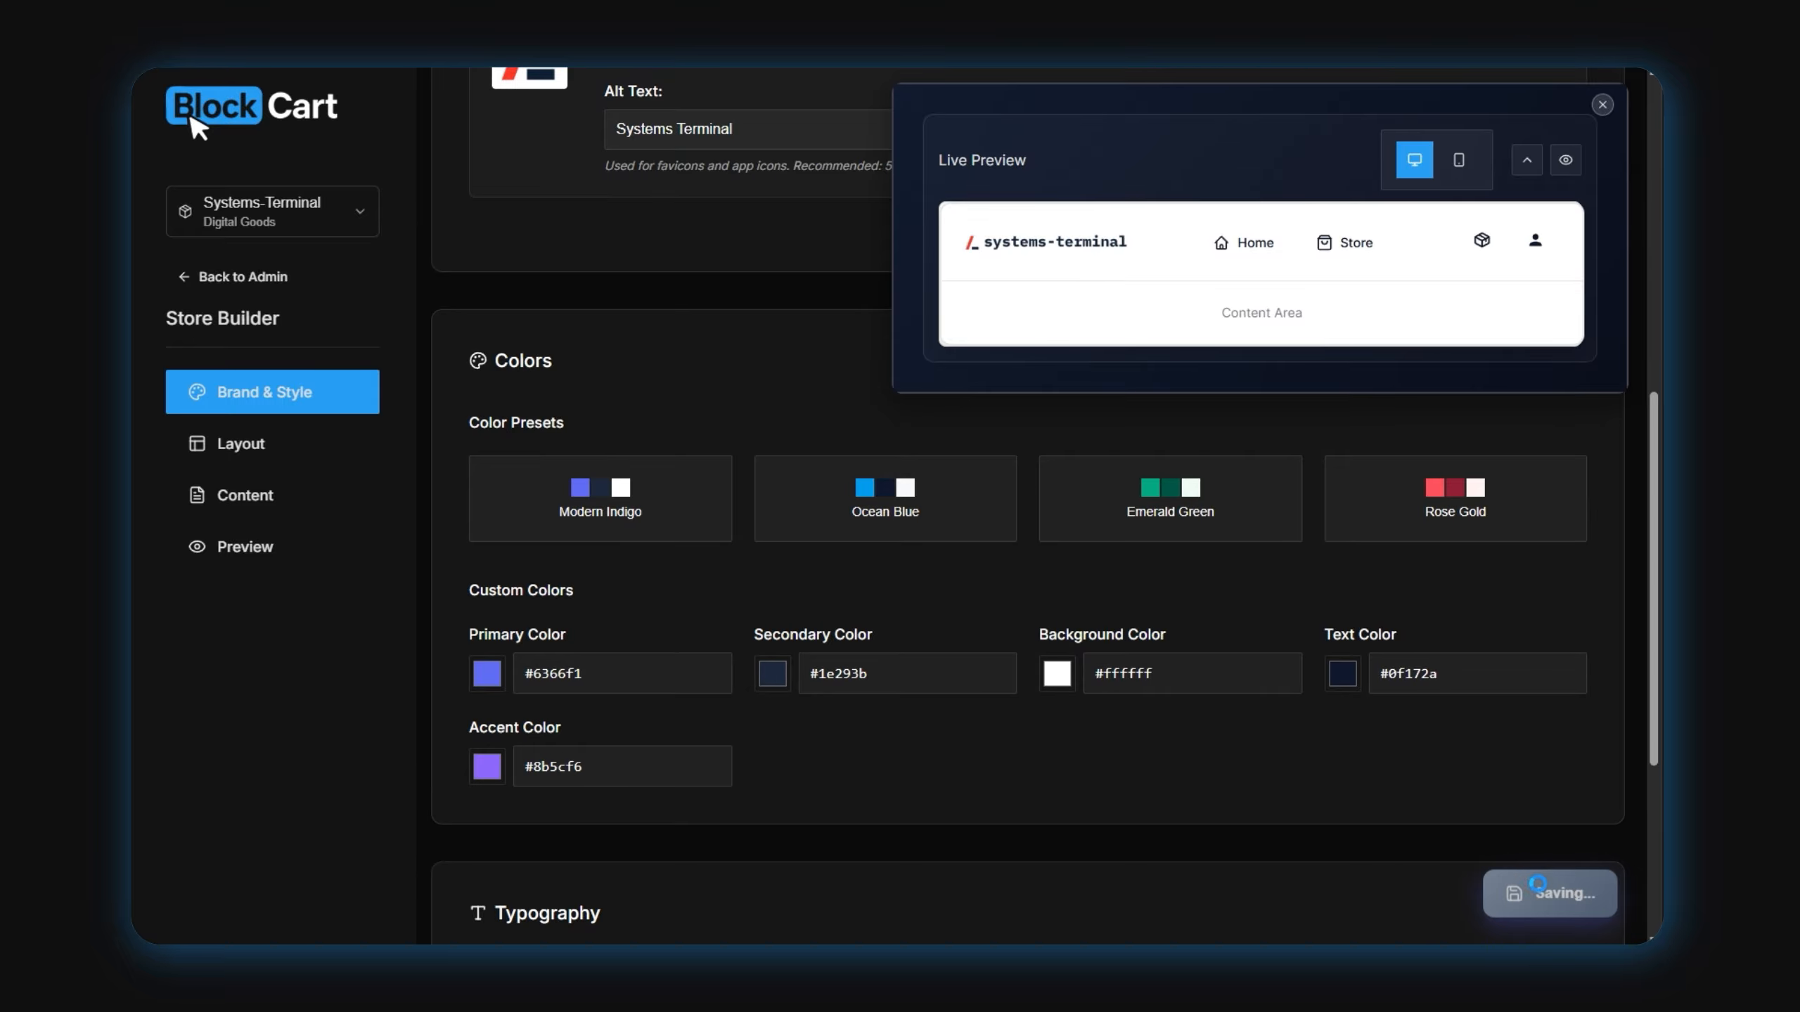
Set the primary header font to IBM Plex Sans and the secondary body font to IBM Plex Mono
scroll(1449, 785, "down", 5)
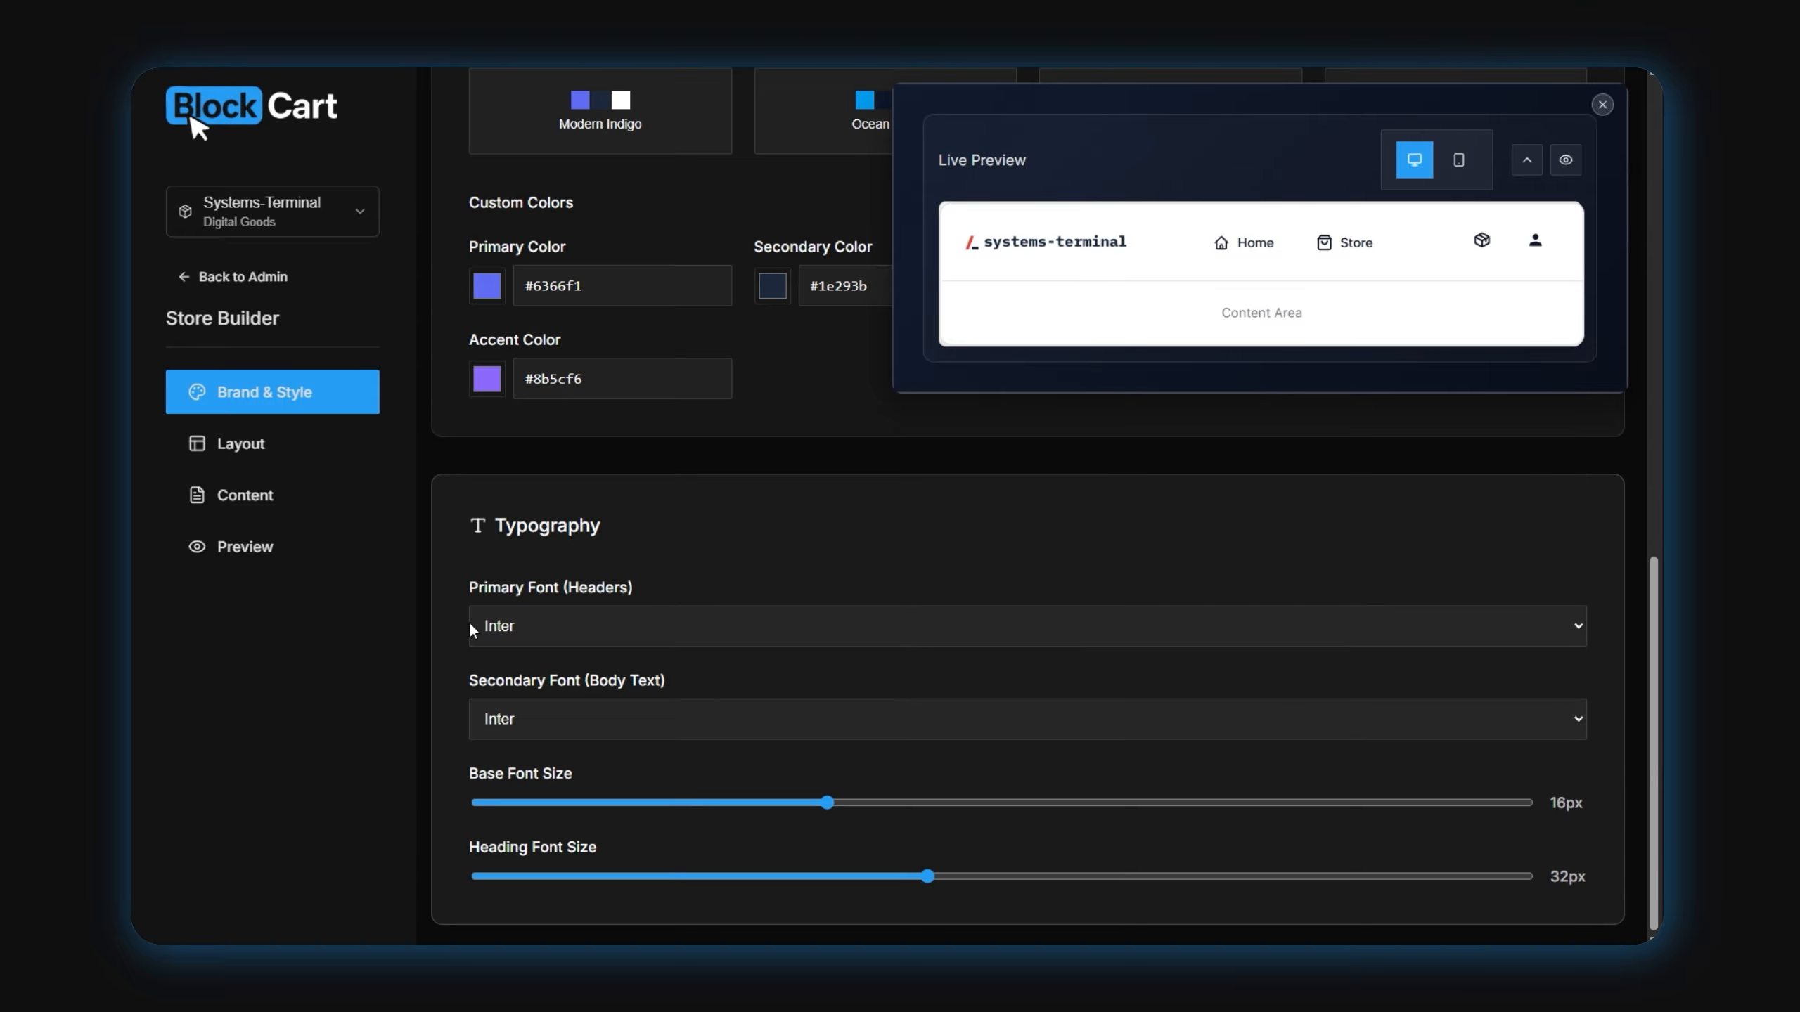
left_click(481, 621)
left_click(510, 779)
left_click(524, 719)
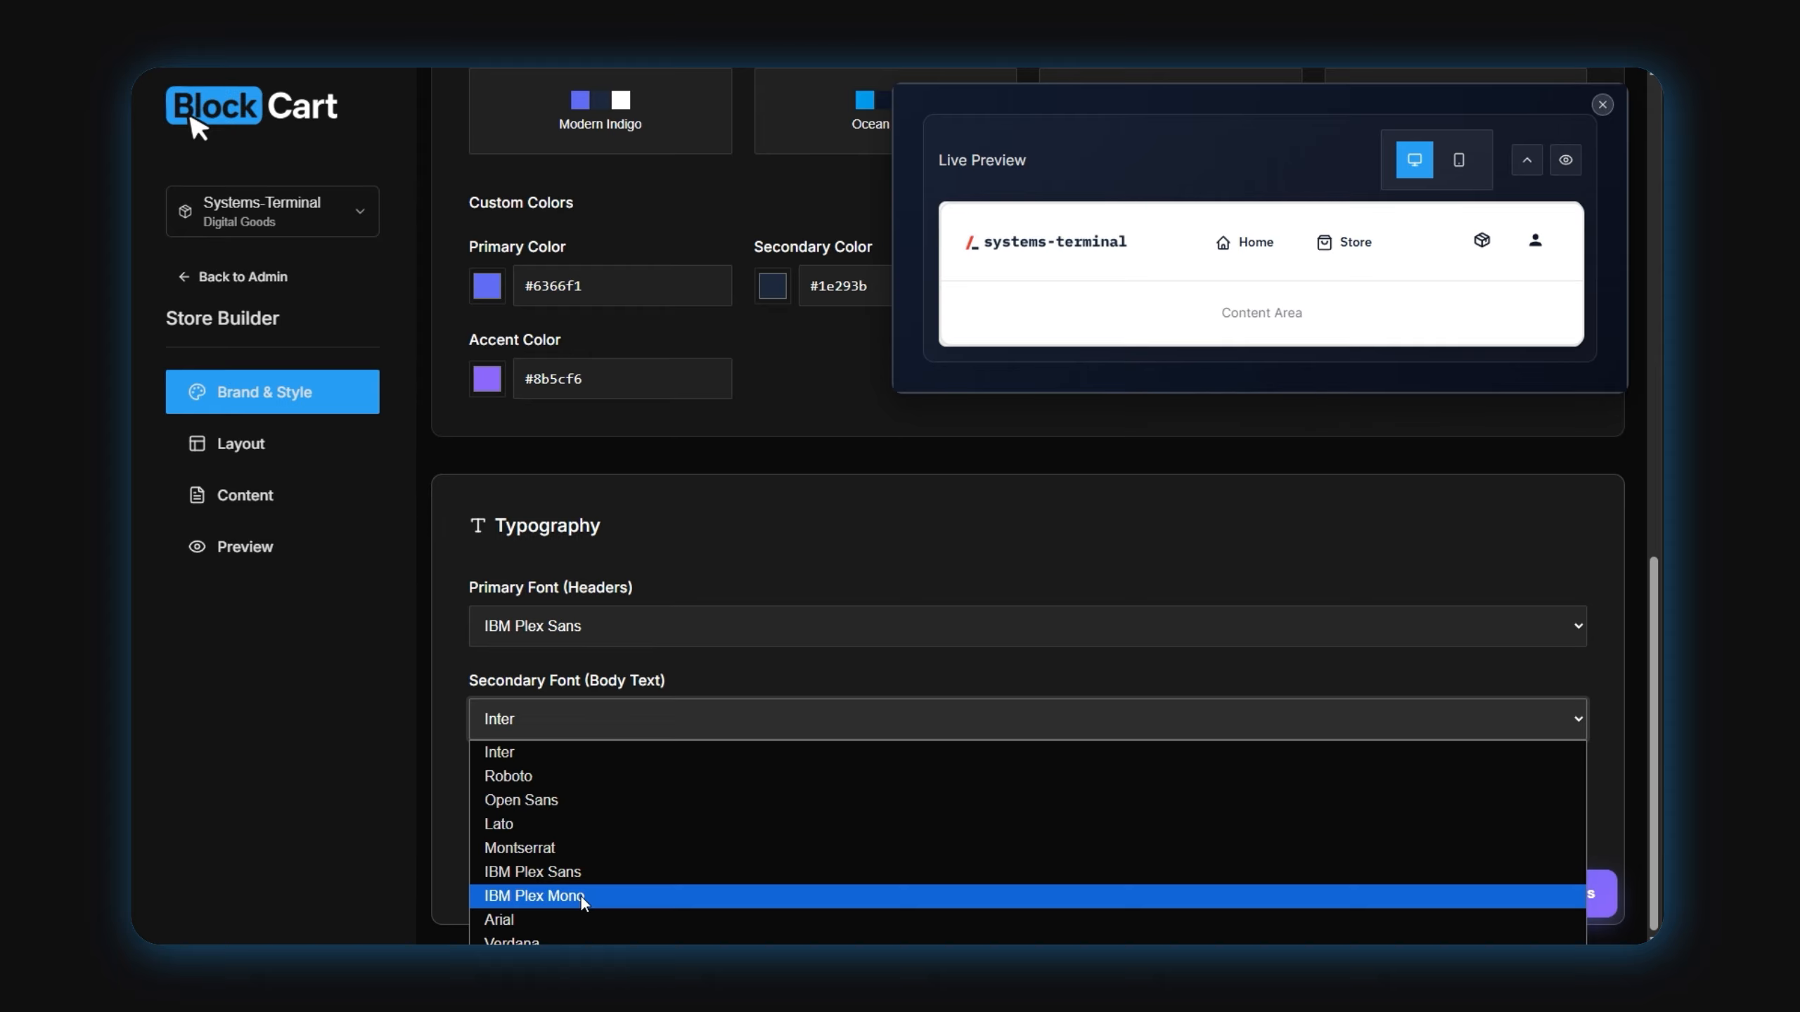
left_click(581, 897)
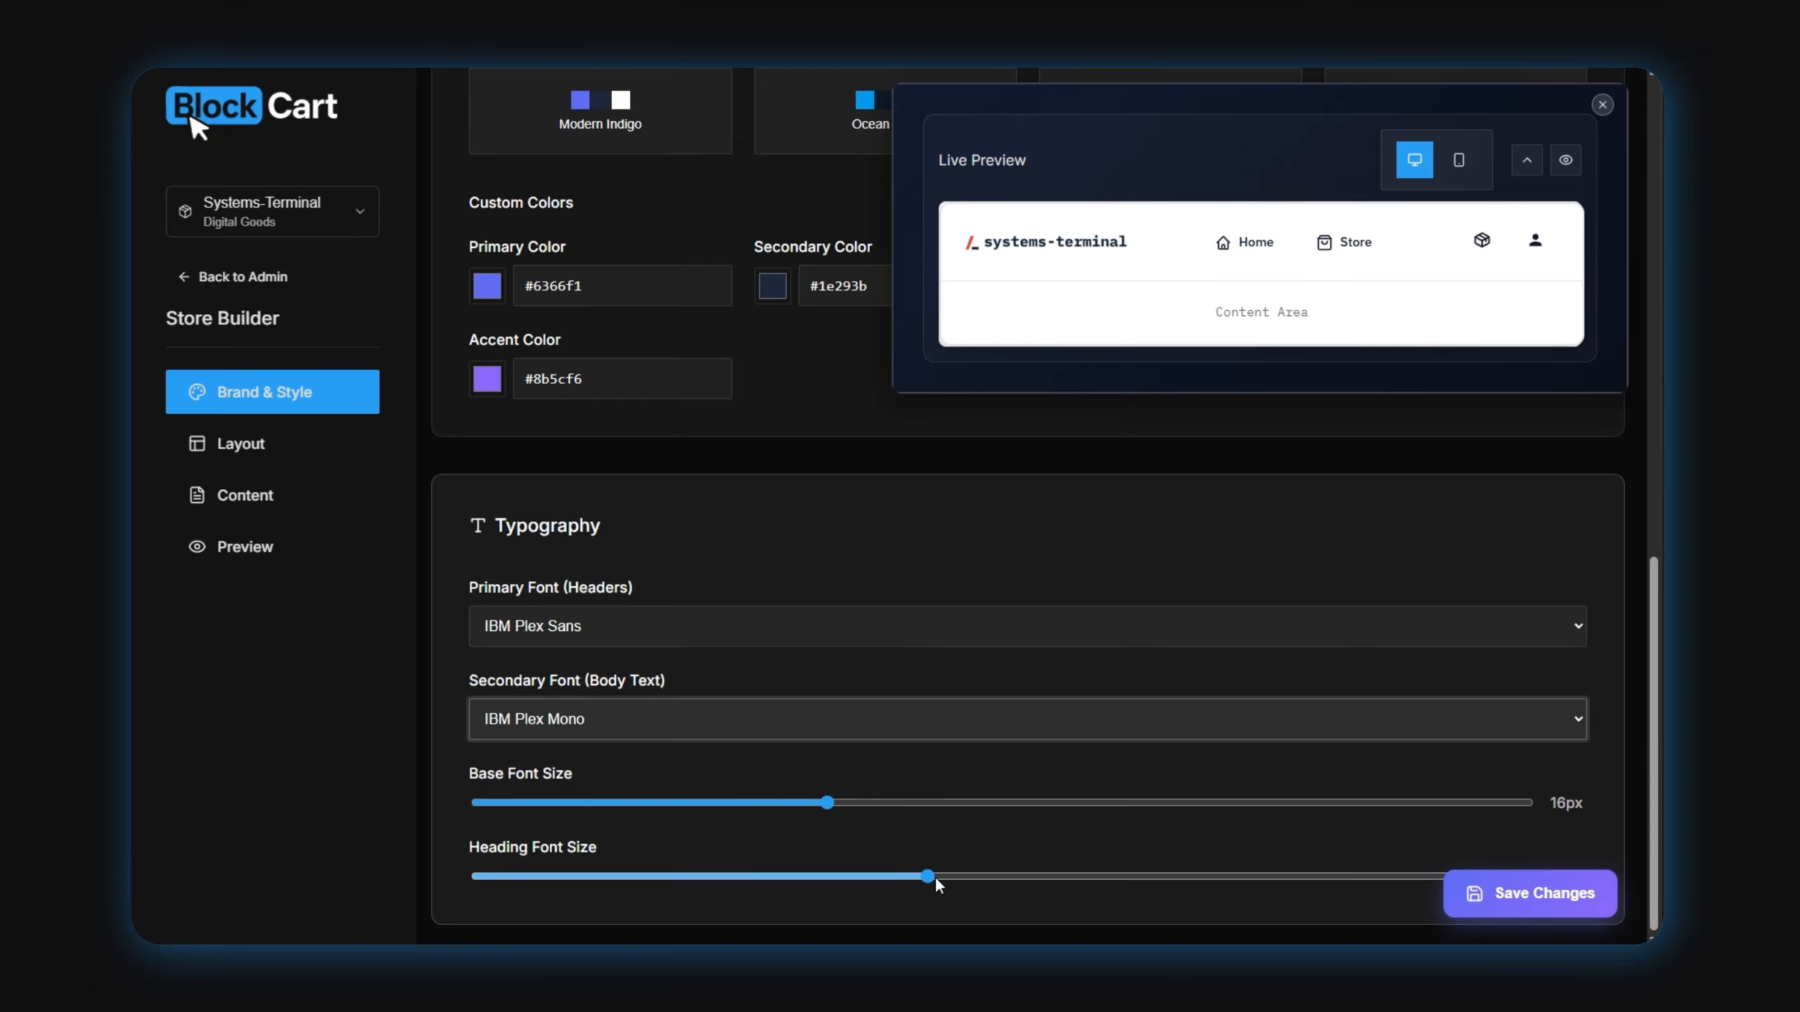
Increase the base font size to 18px, enlarge the heading font size, and save the typography changes
left_click_drag(928, 877, 1001, 876)
left_click_drag(825, 800, 1002, 803)
left_click_drag(1001, 876, 1152, 876)
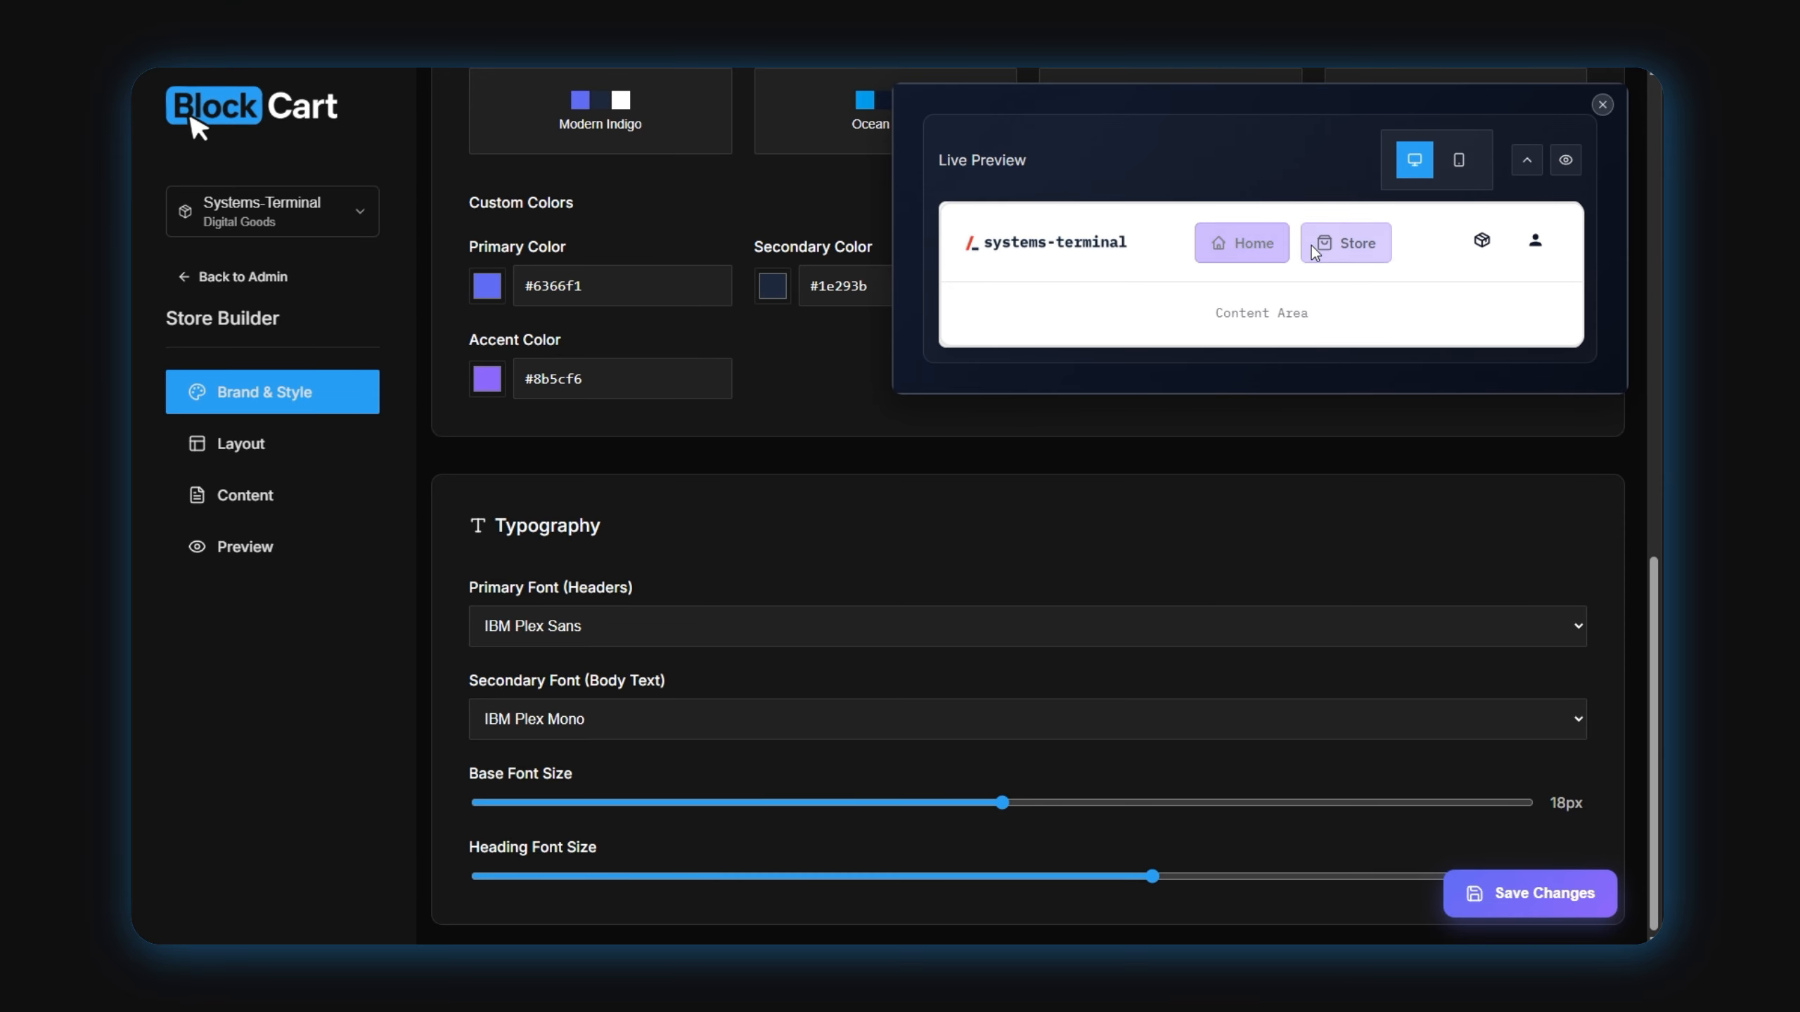
left_click(1562, 892)
Close the pinned preview, open the store's Layout Configuration, and pin its live preview over the settings
scroll(1448, 772, "up", 10)
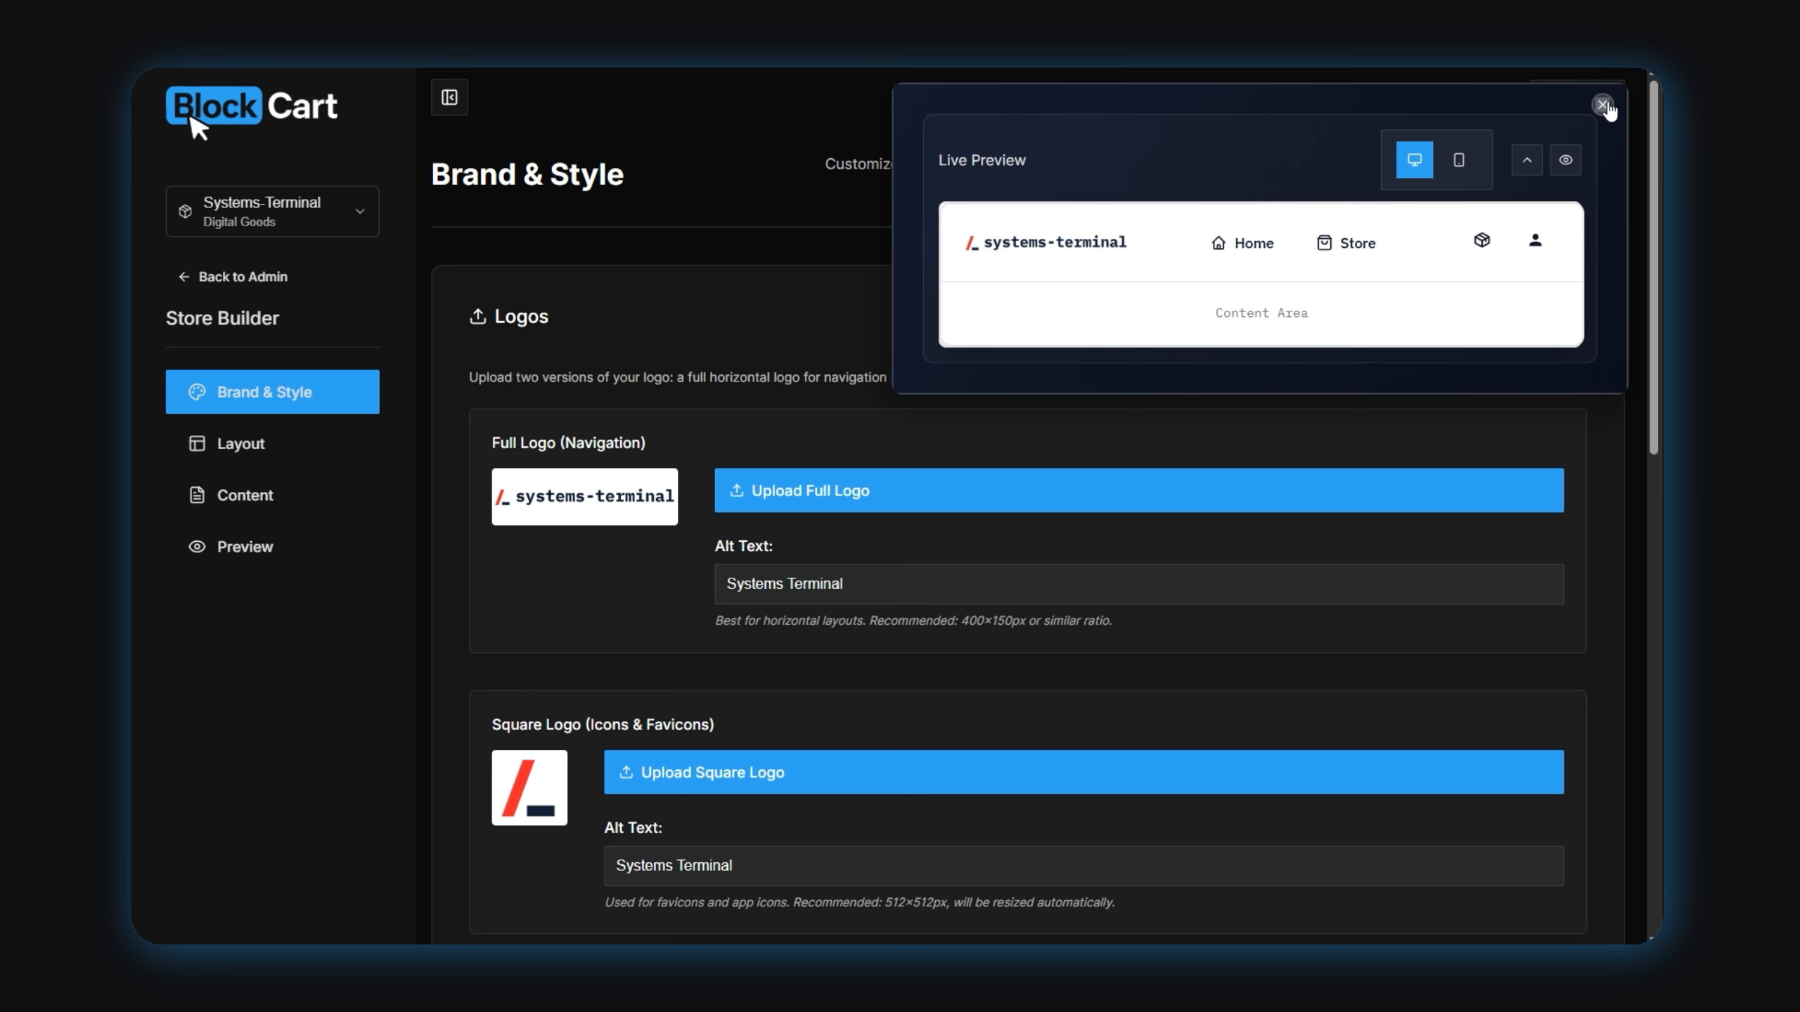
left_click(1602, 105)
left_click(219, 453)
scroll(659, 542, "down", 3)
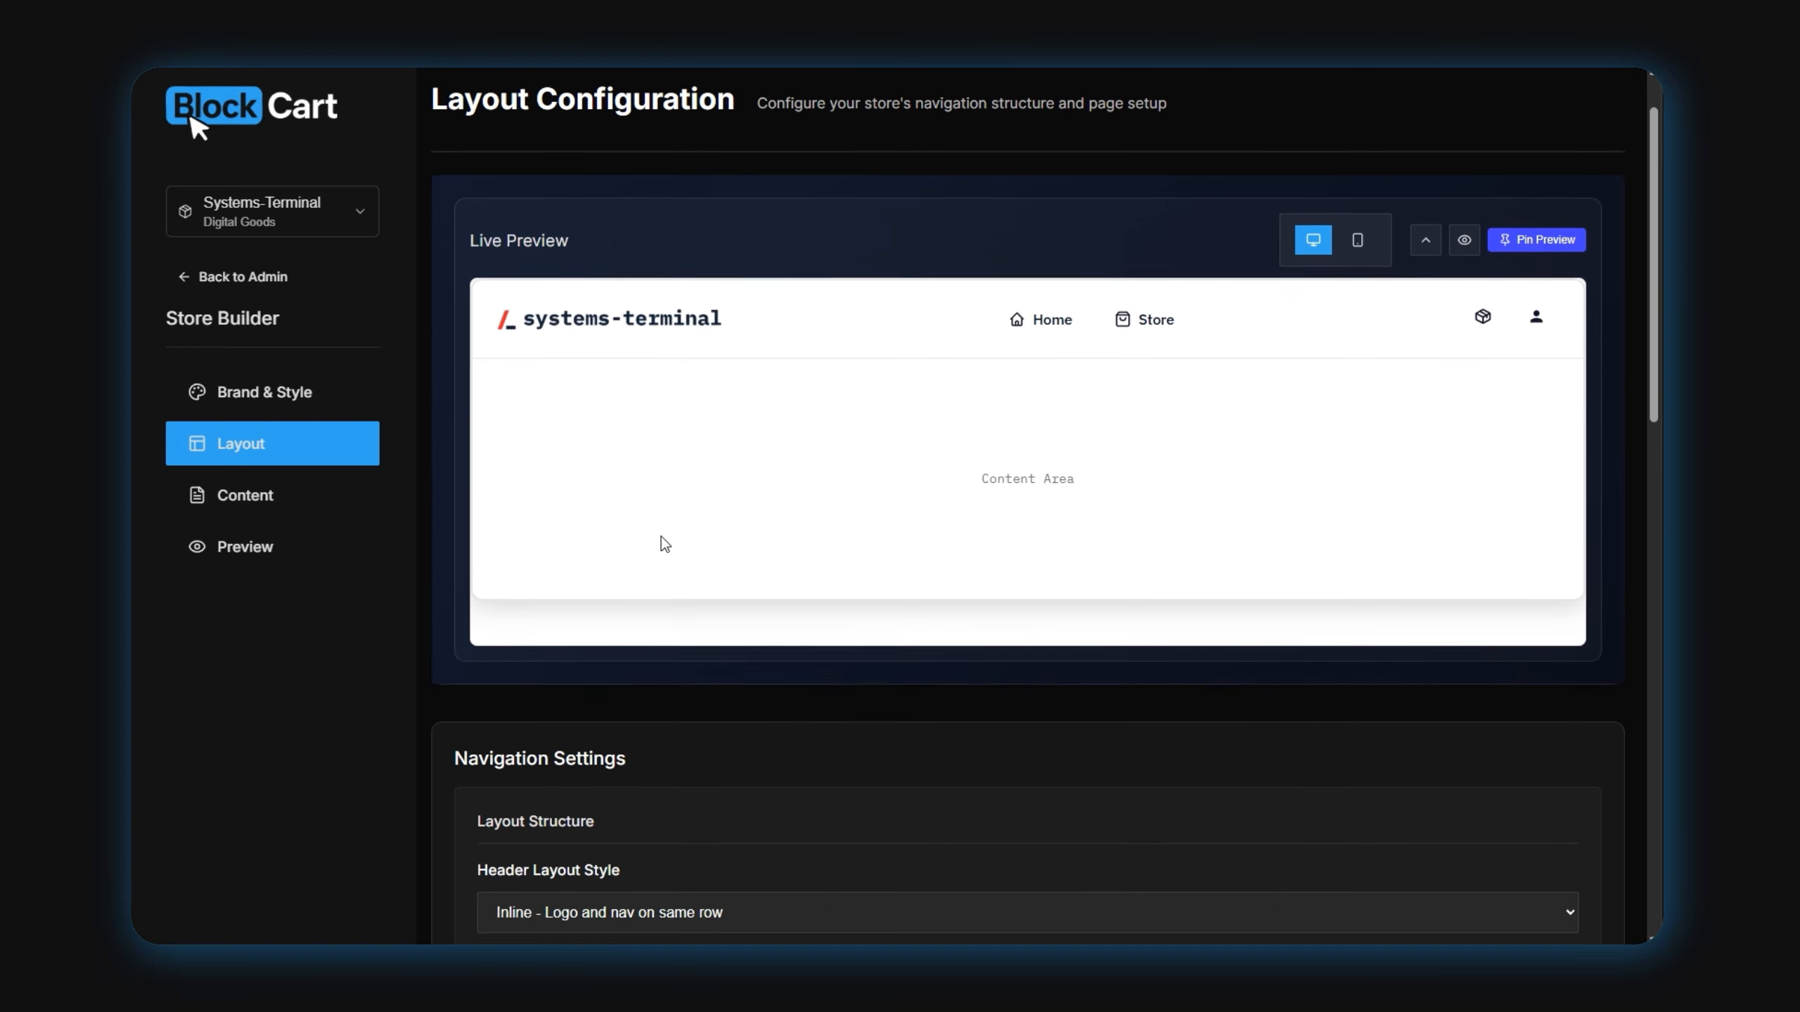
left_click(1545, 131)
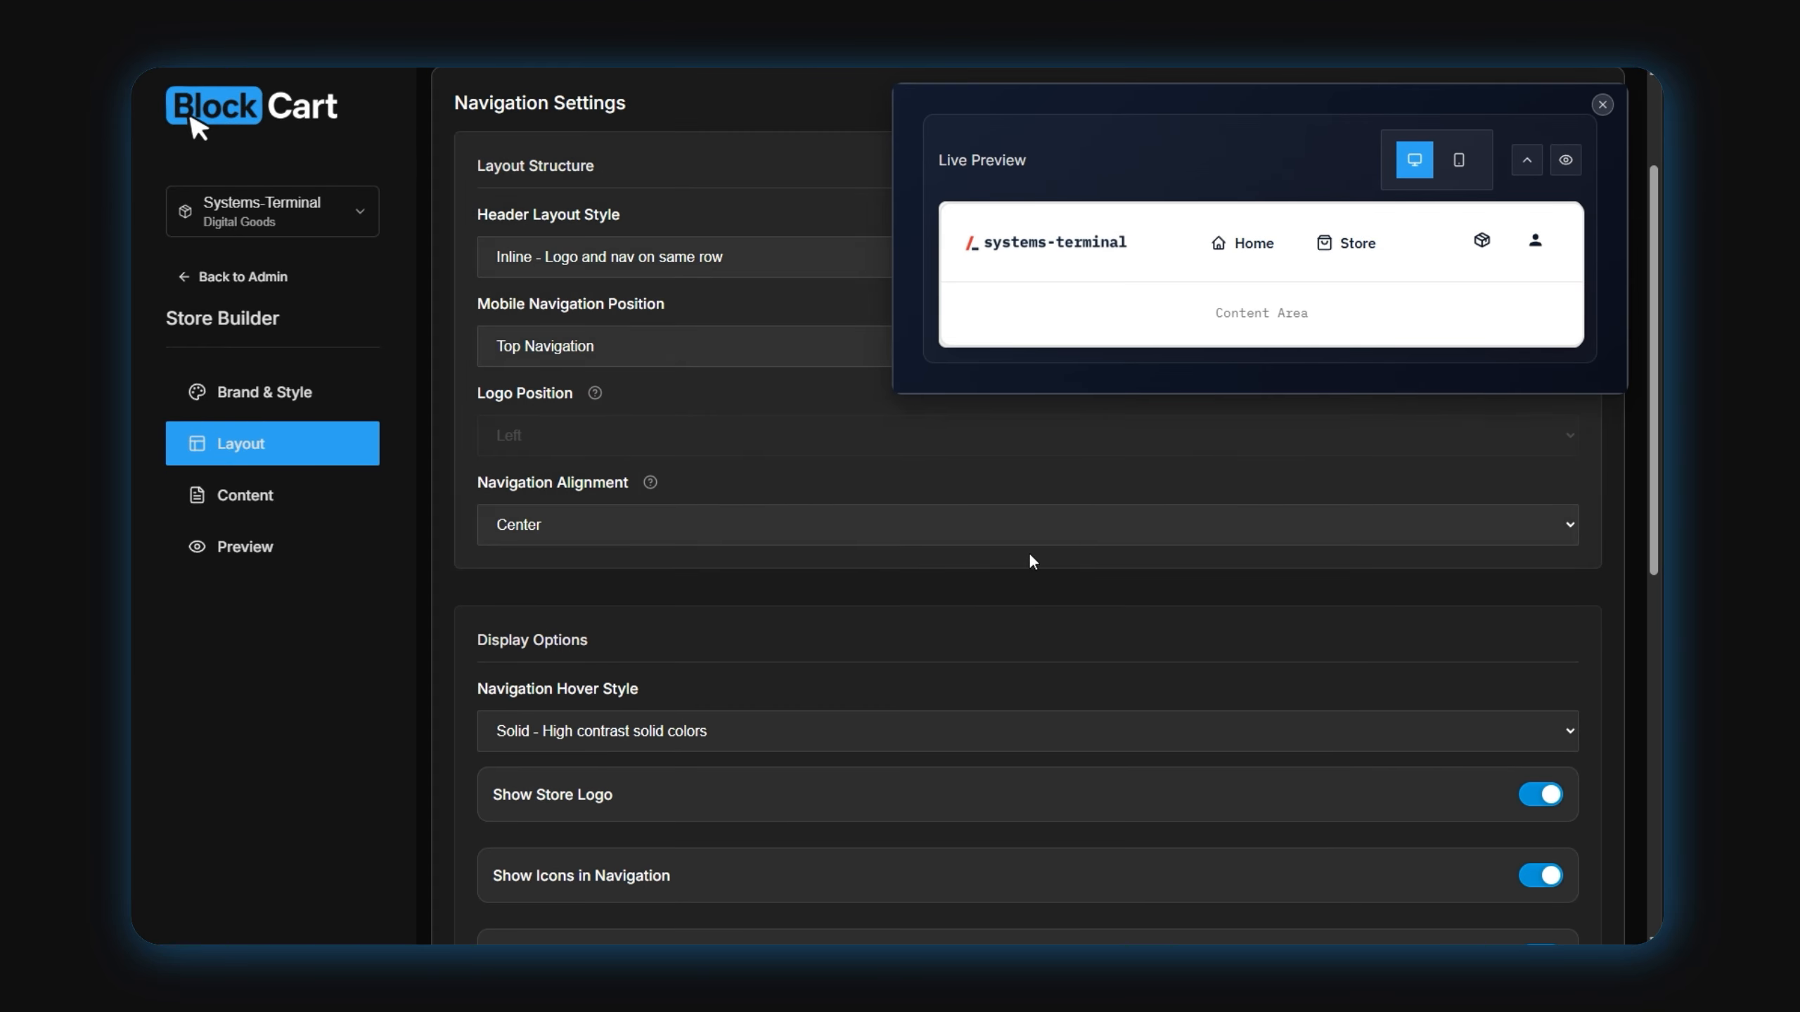
Set the header layout style to Stacked - Logo on top, nav below, with the logo position at Center
scroll(1069, 532, "up", 2)
left_click(681, 440)
left_click(674, 497)
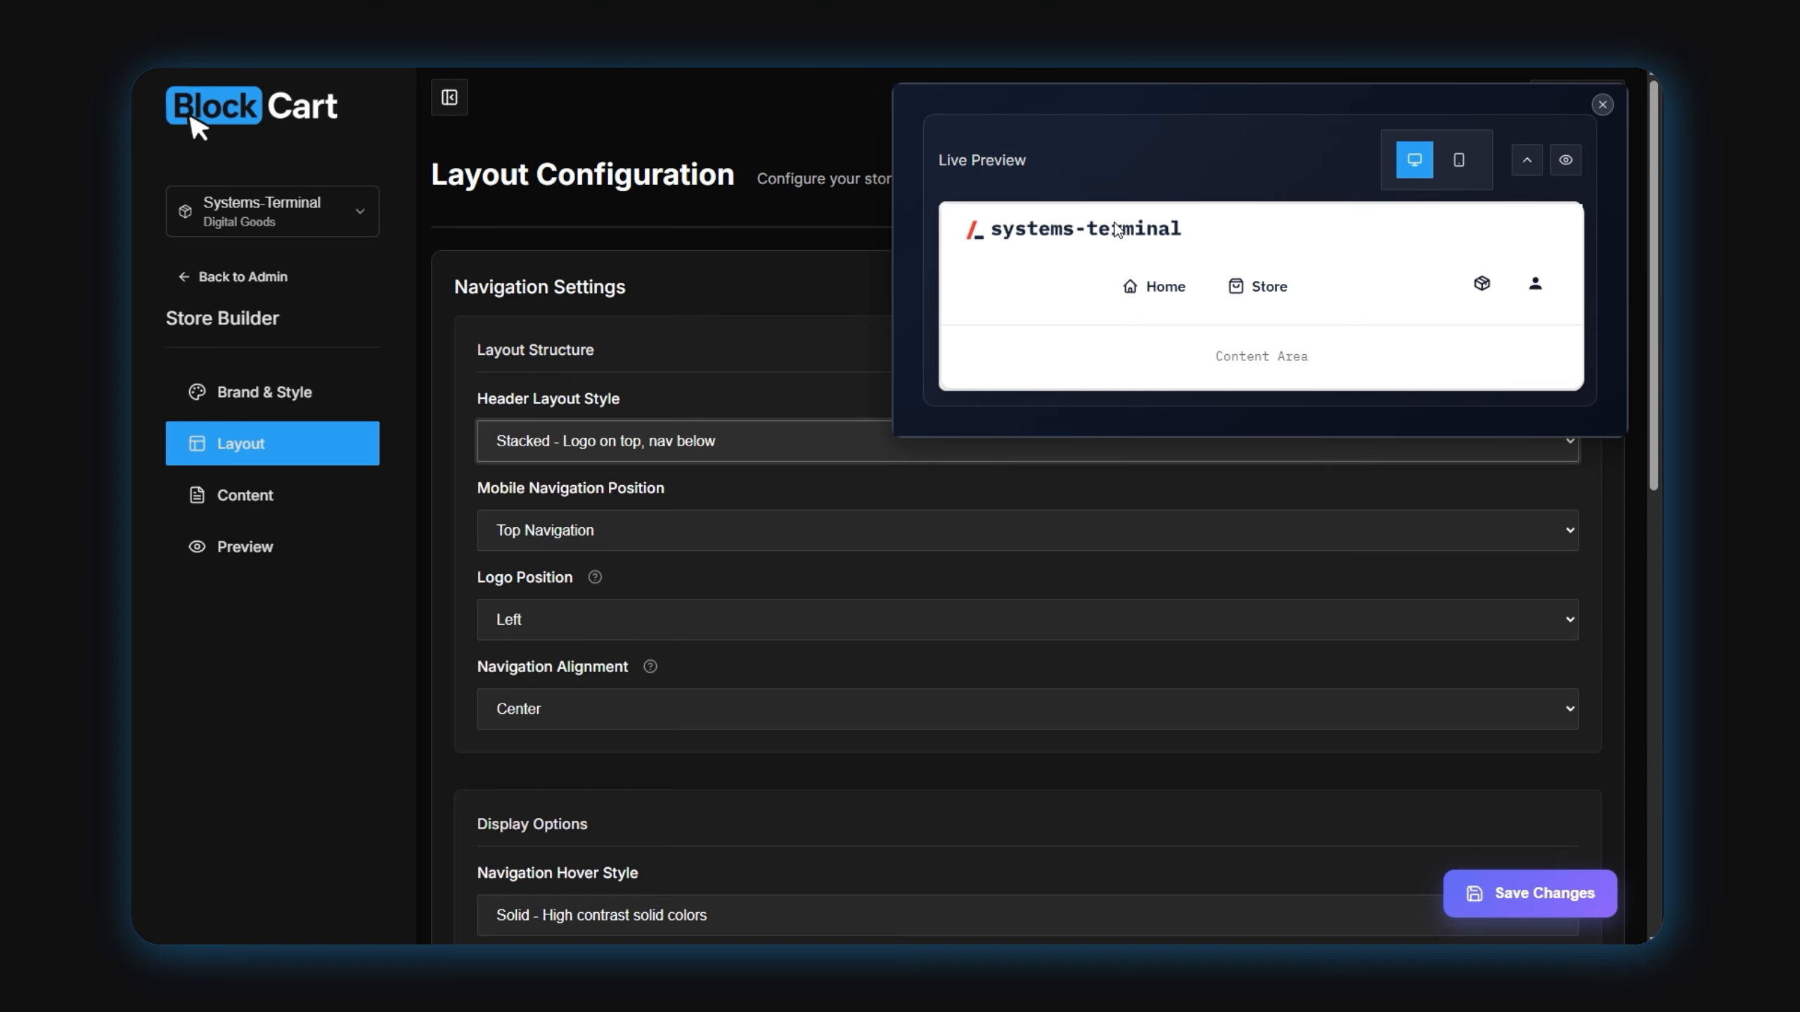
left_click(614, 615)
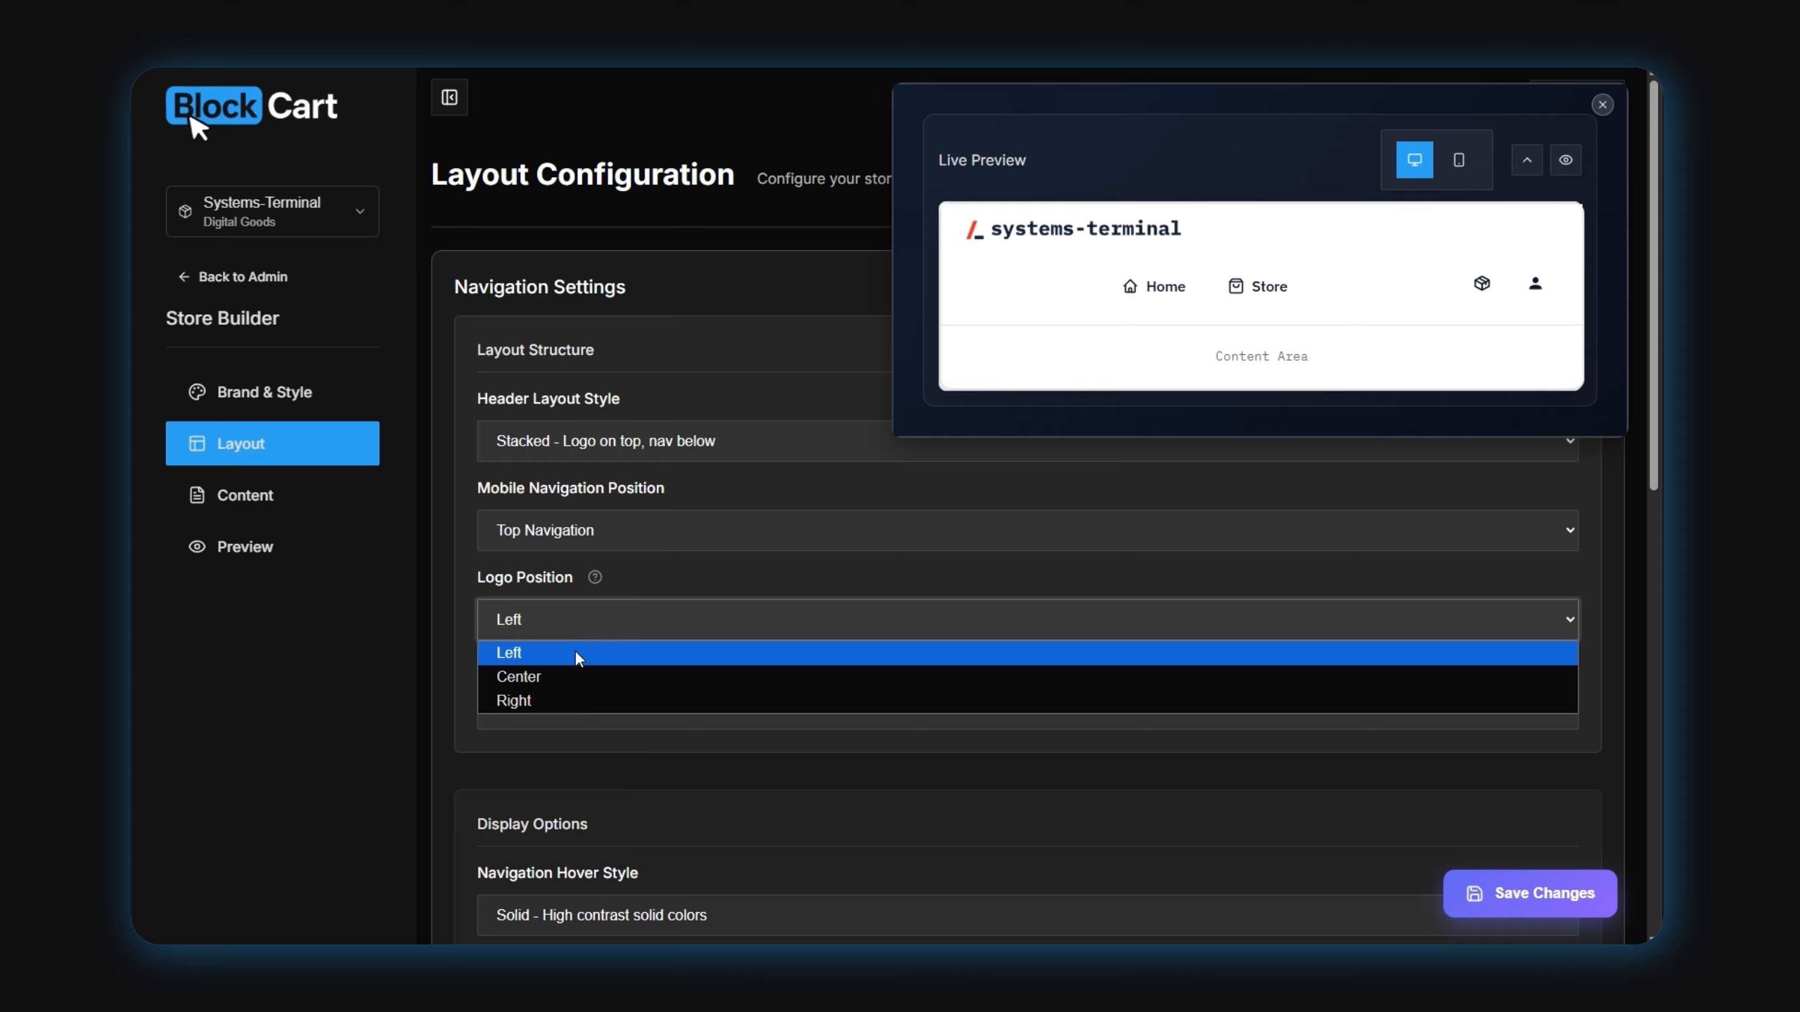
left_click(578, 681)
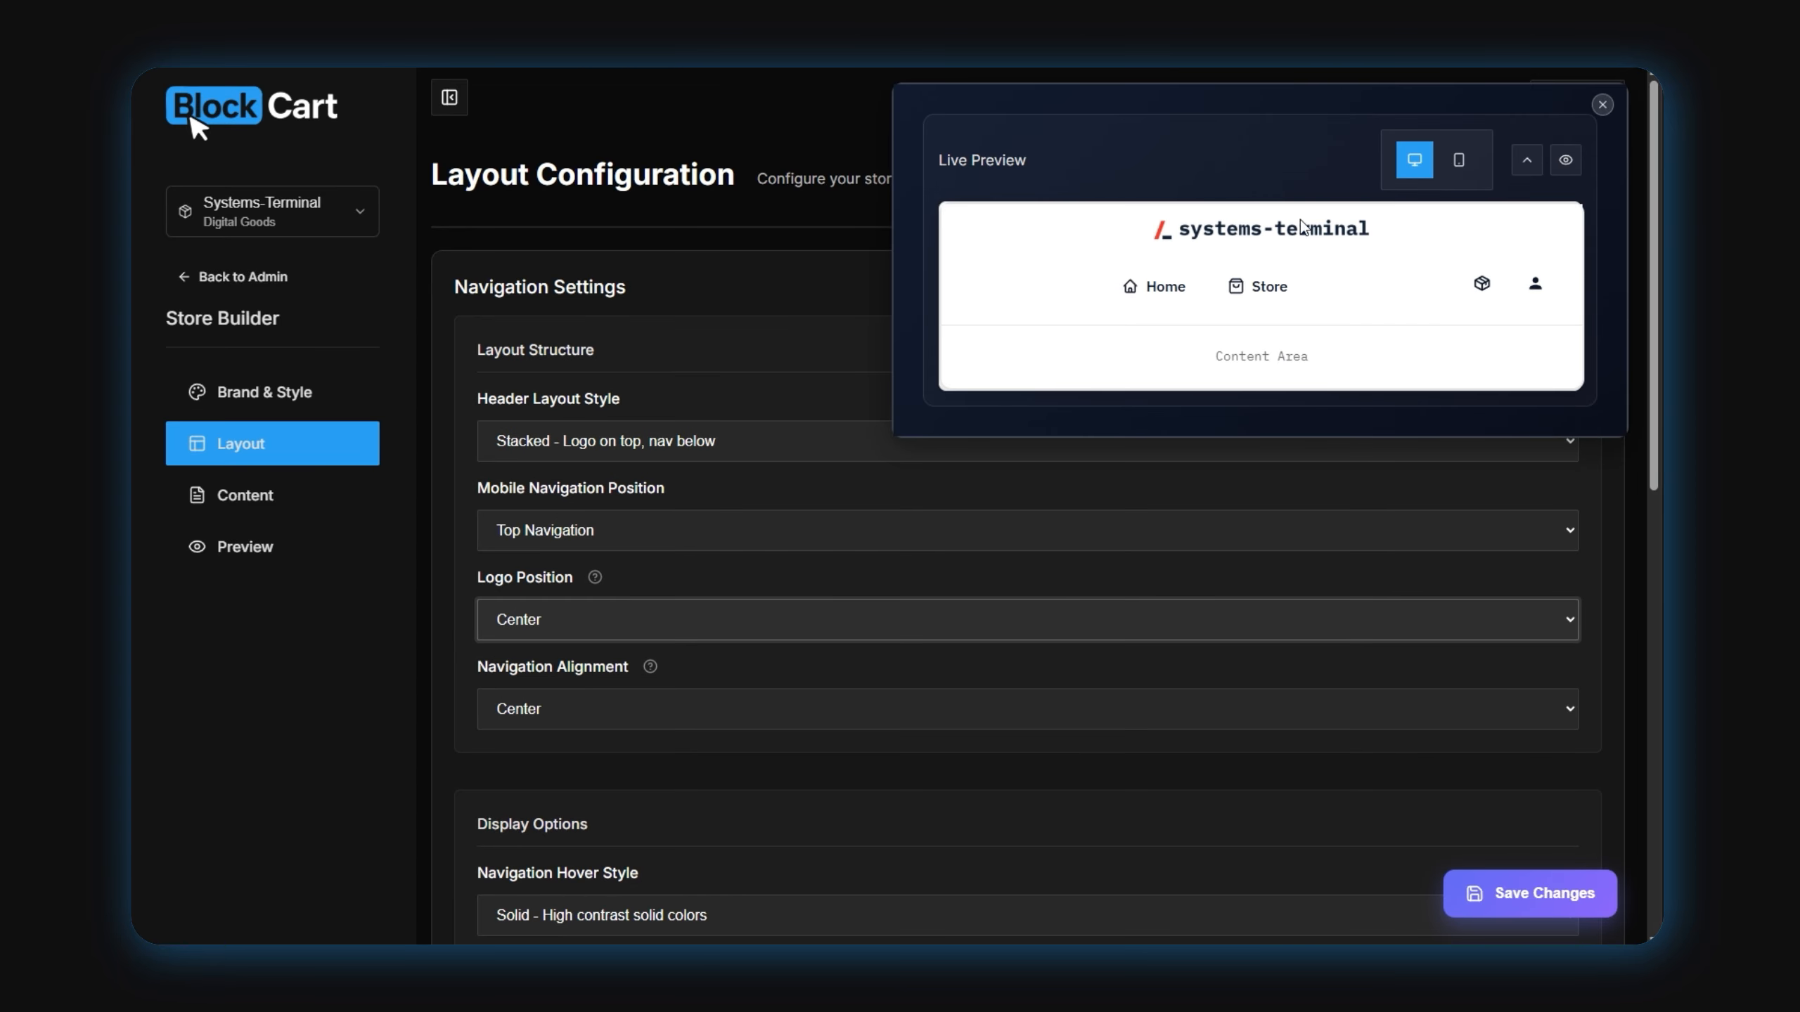
Try the Left and Right navigation alignments with the stacked header
left_click(681, 707)
left_click(592, 741)
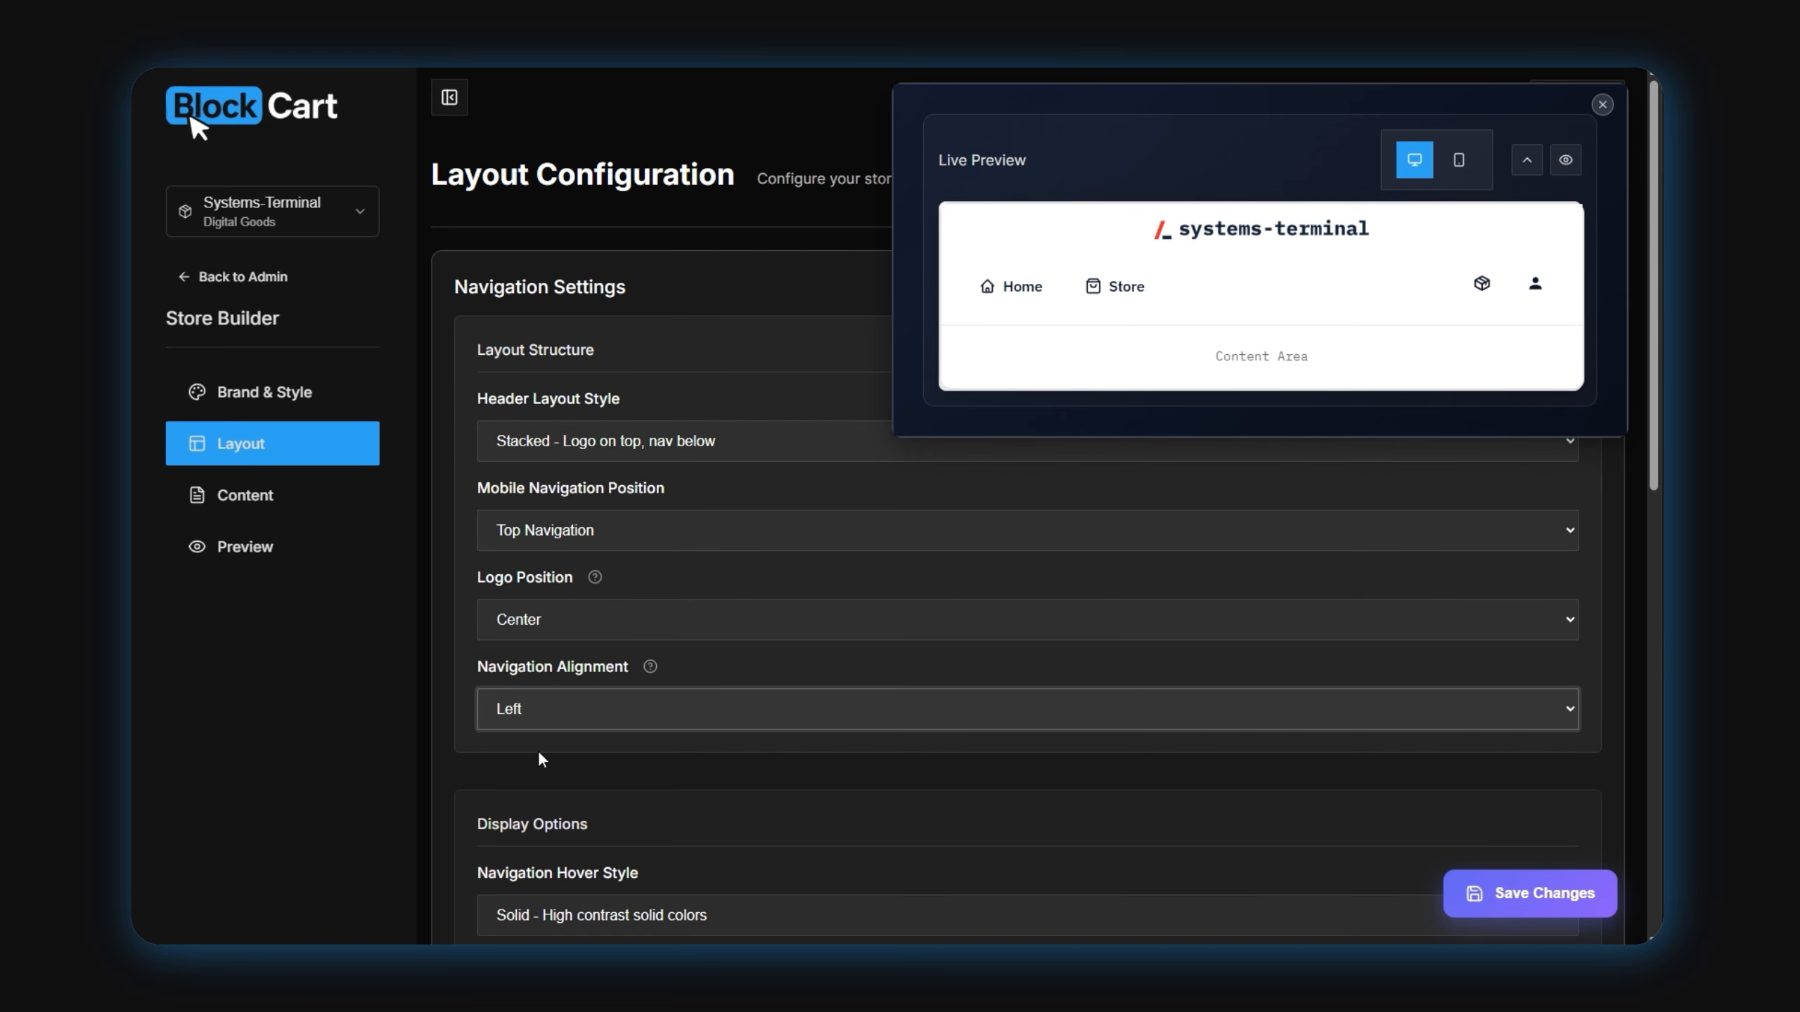
left_click(539, 720)
left_click(606, 793)
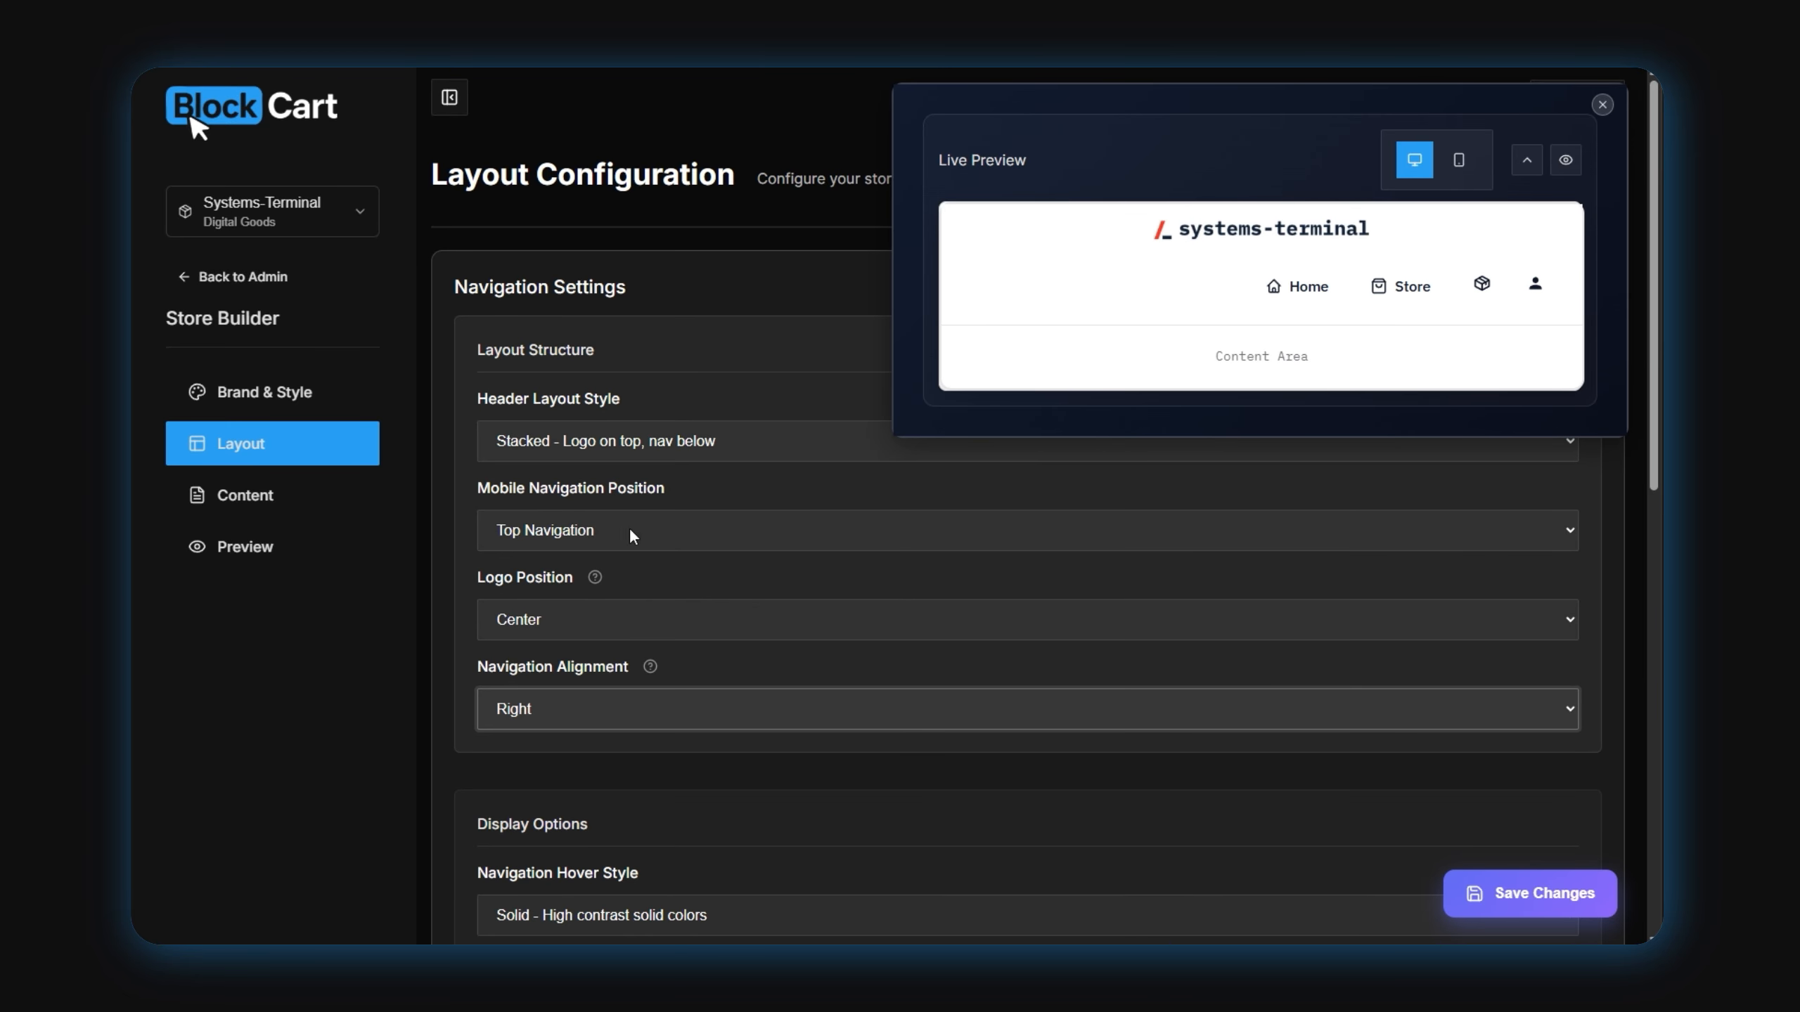
Set the header layout style to Inline - Logo and nav on same row, with navigation alignment at Center
left_click(620, 450)
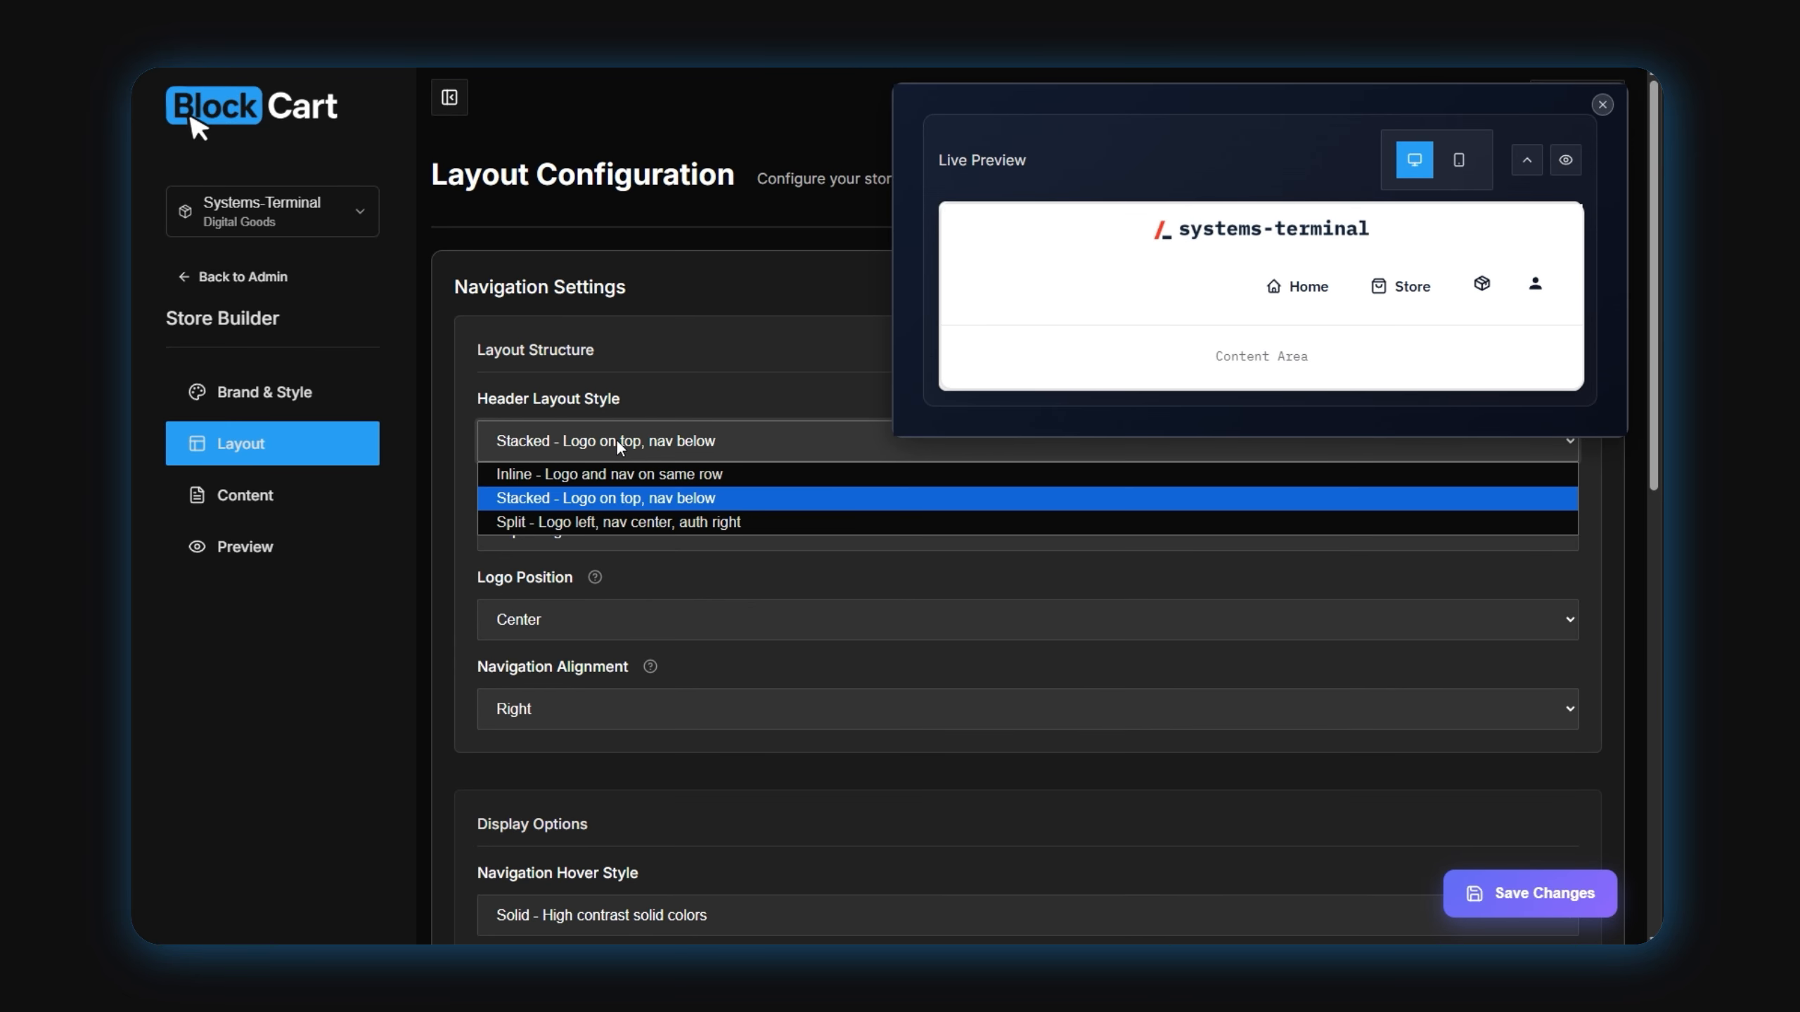
left_click(592, 473)
left_click(526, 708)
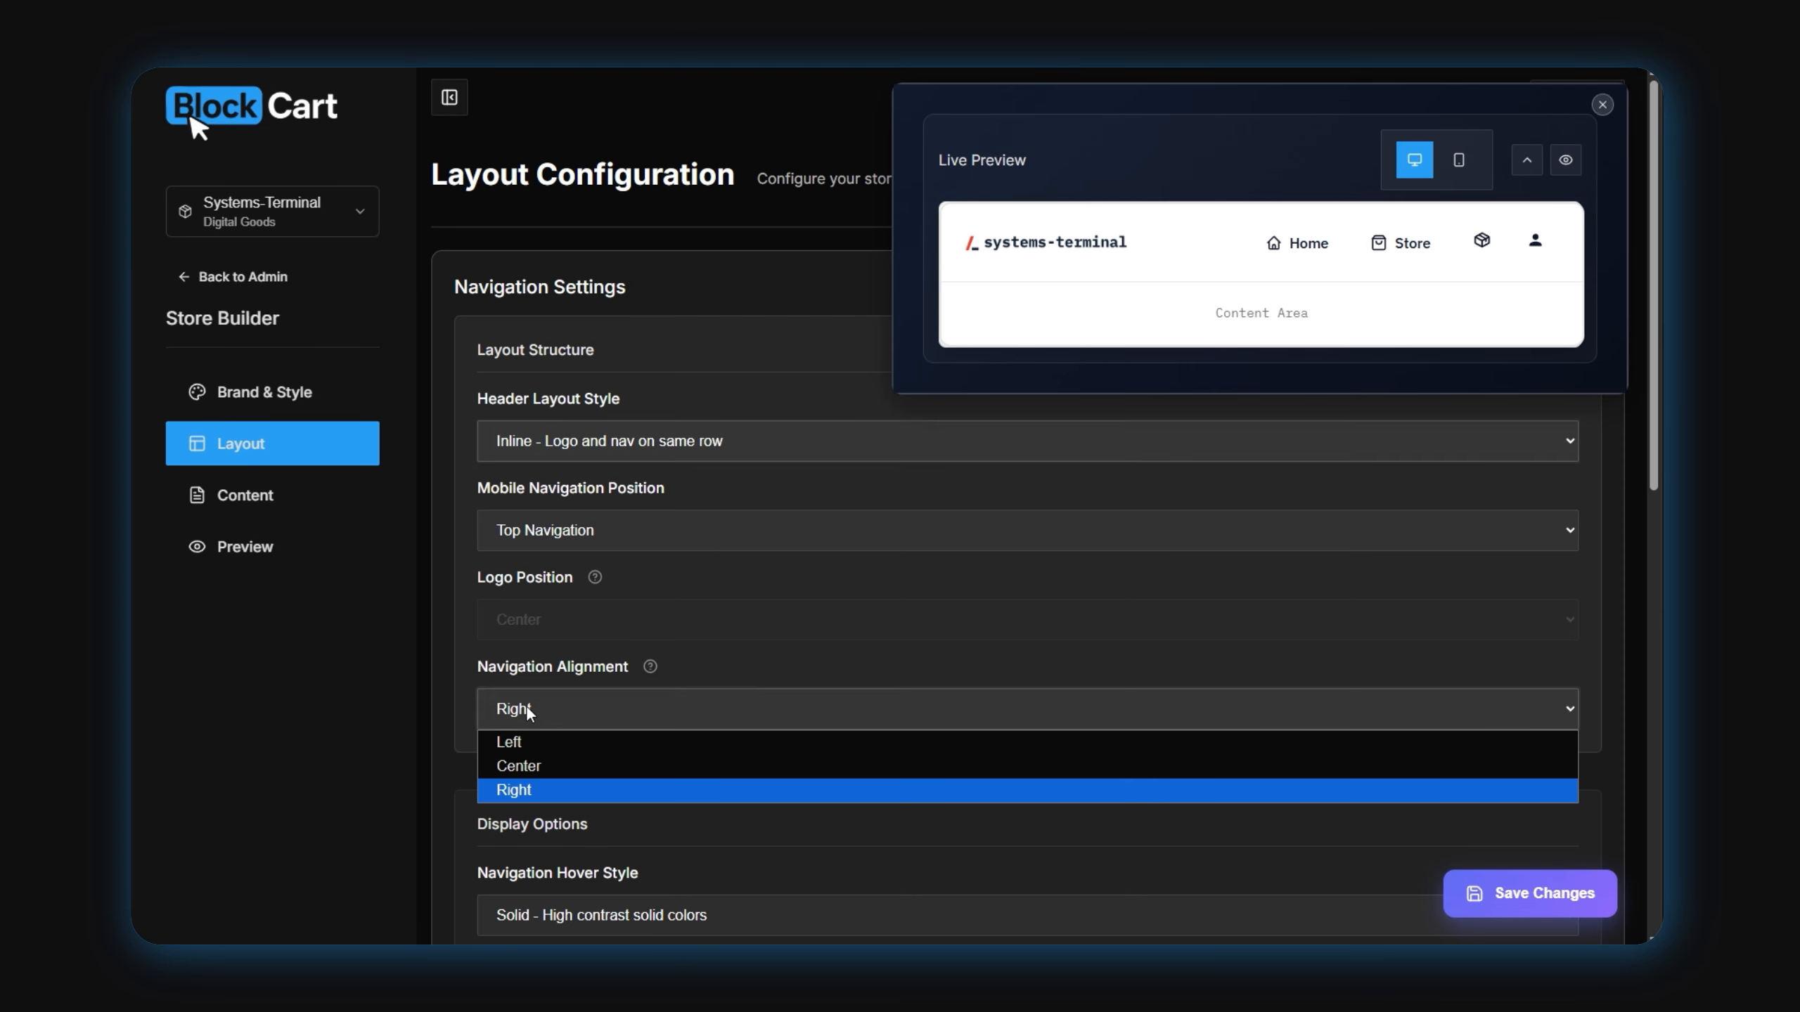
left_click(562, 766)
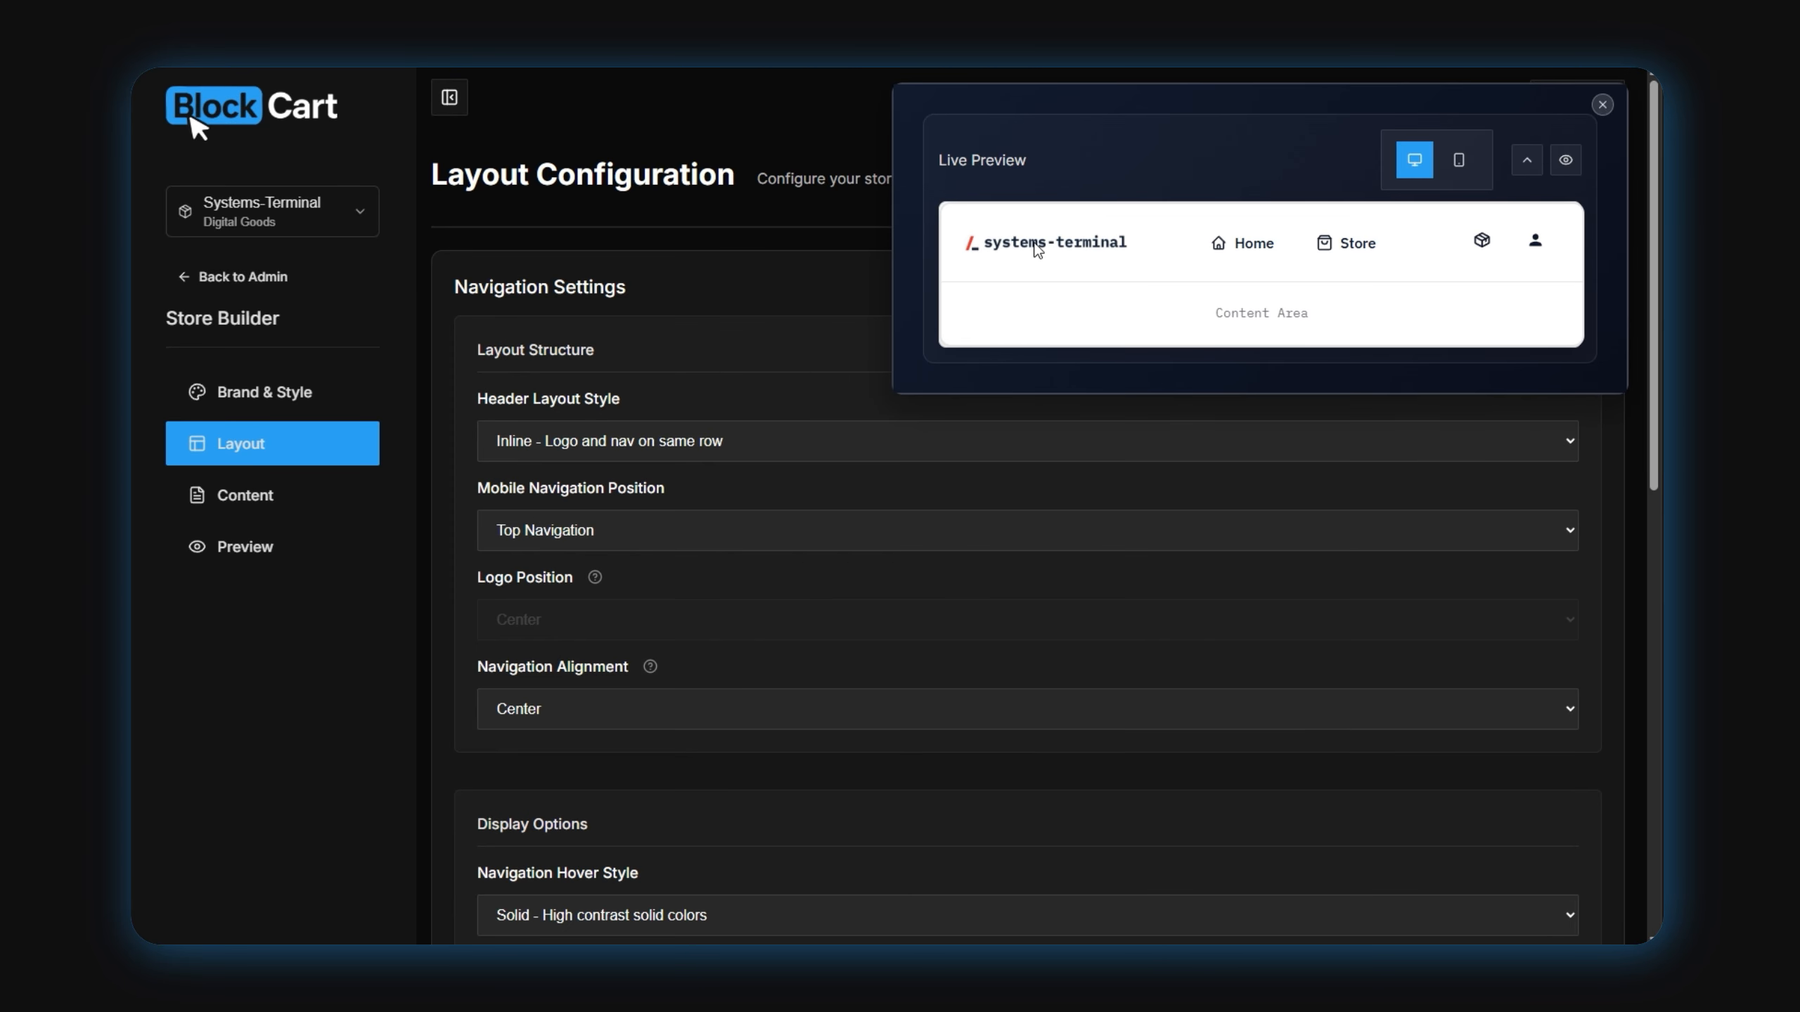
Switch the live preview to mobile, and set the mobile navigation position to Hamburger Menu after trying Bottom Navigation
left_click(1458, 171)
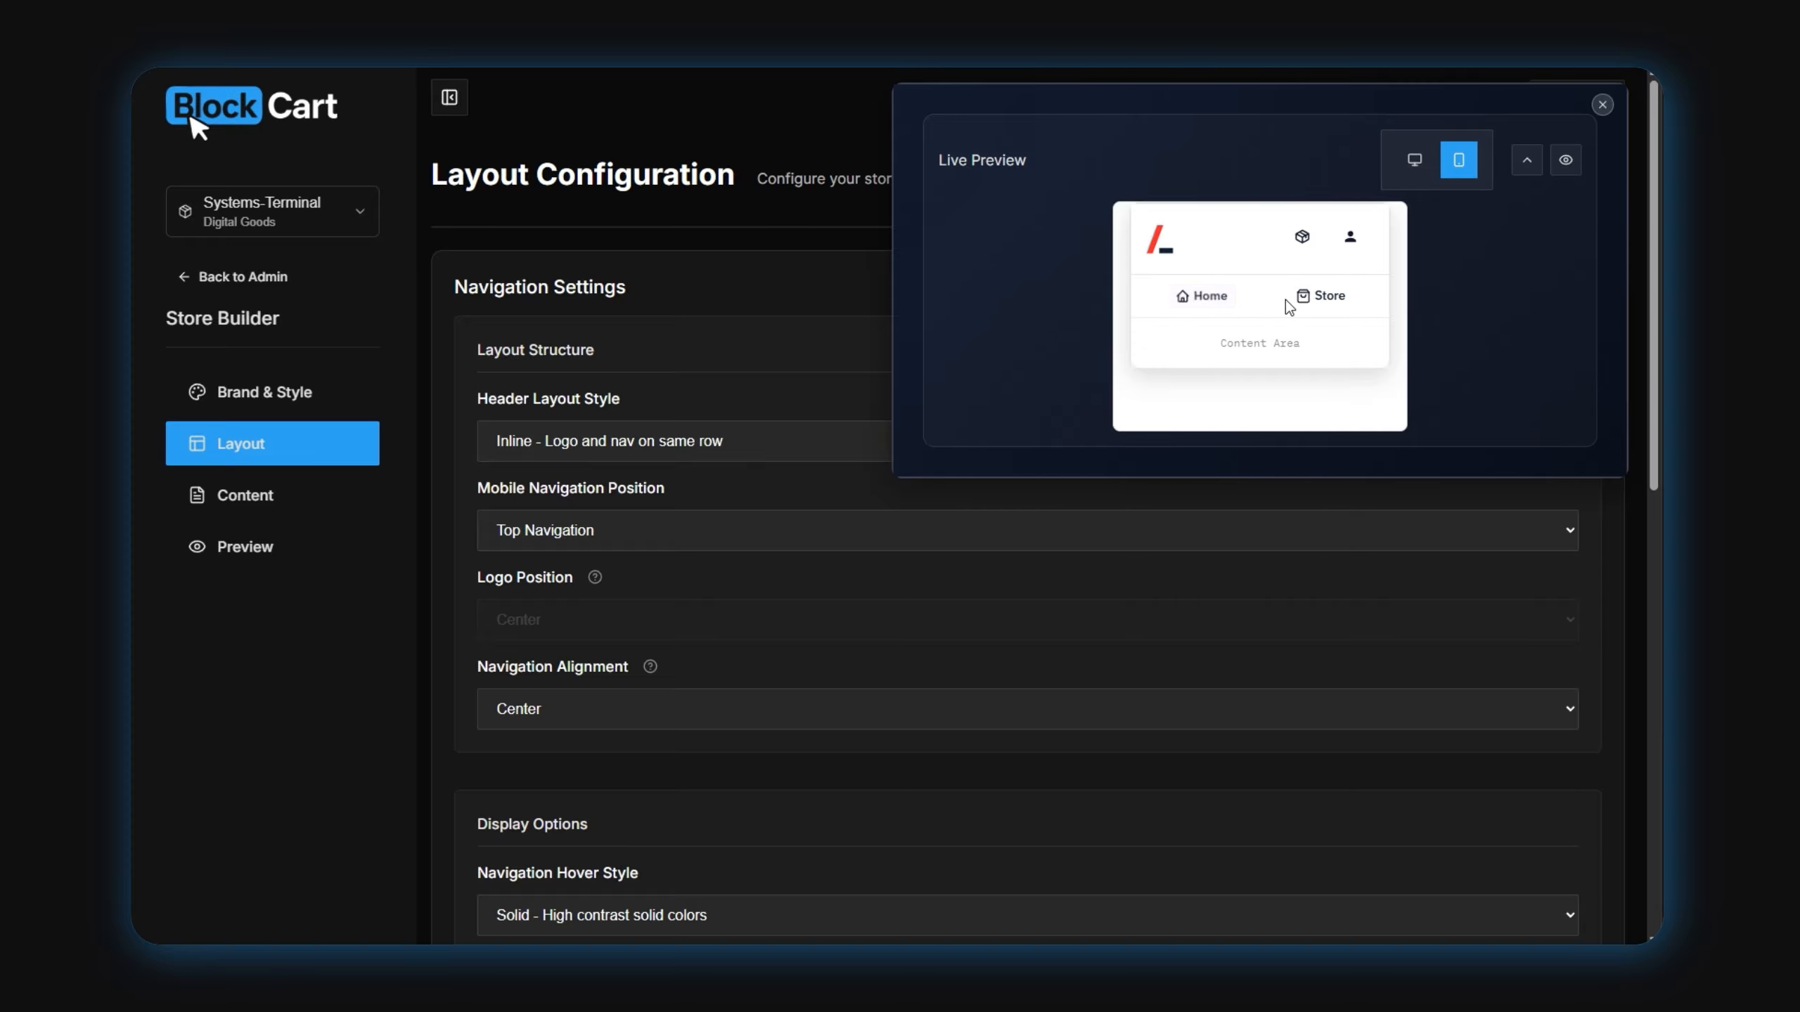
left_click(598, 533)
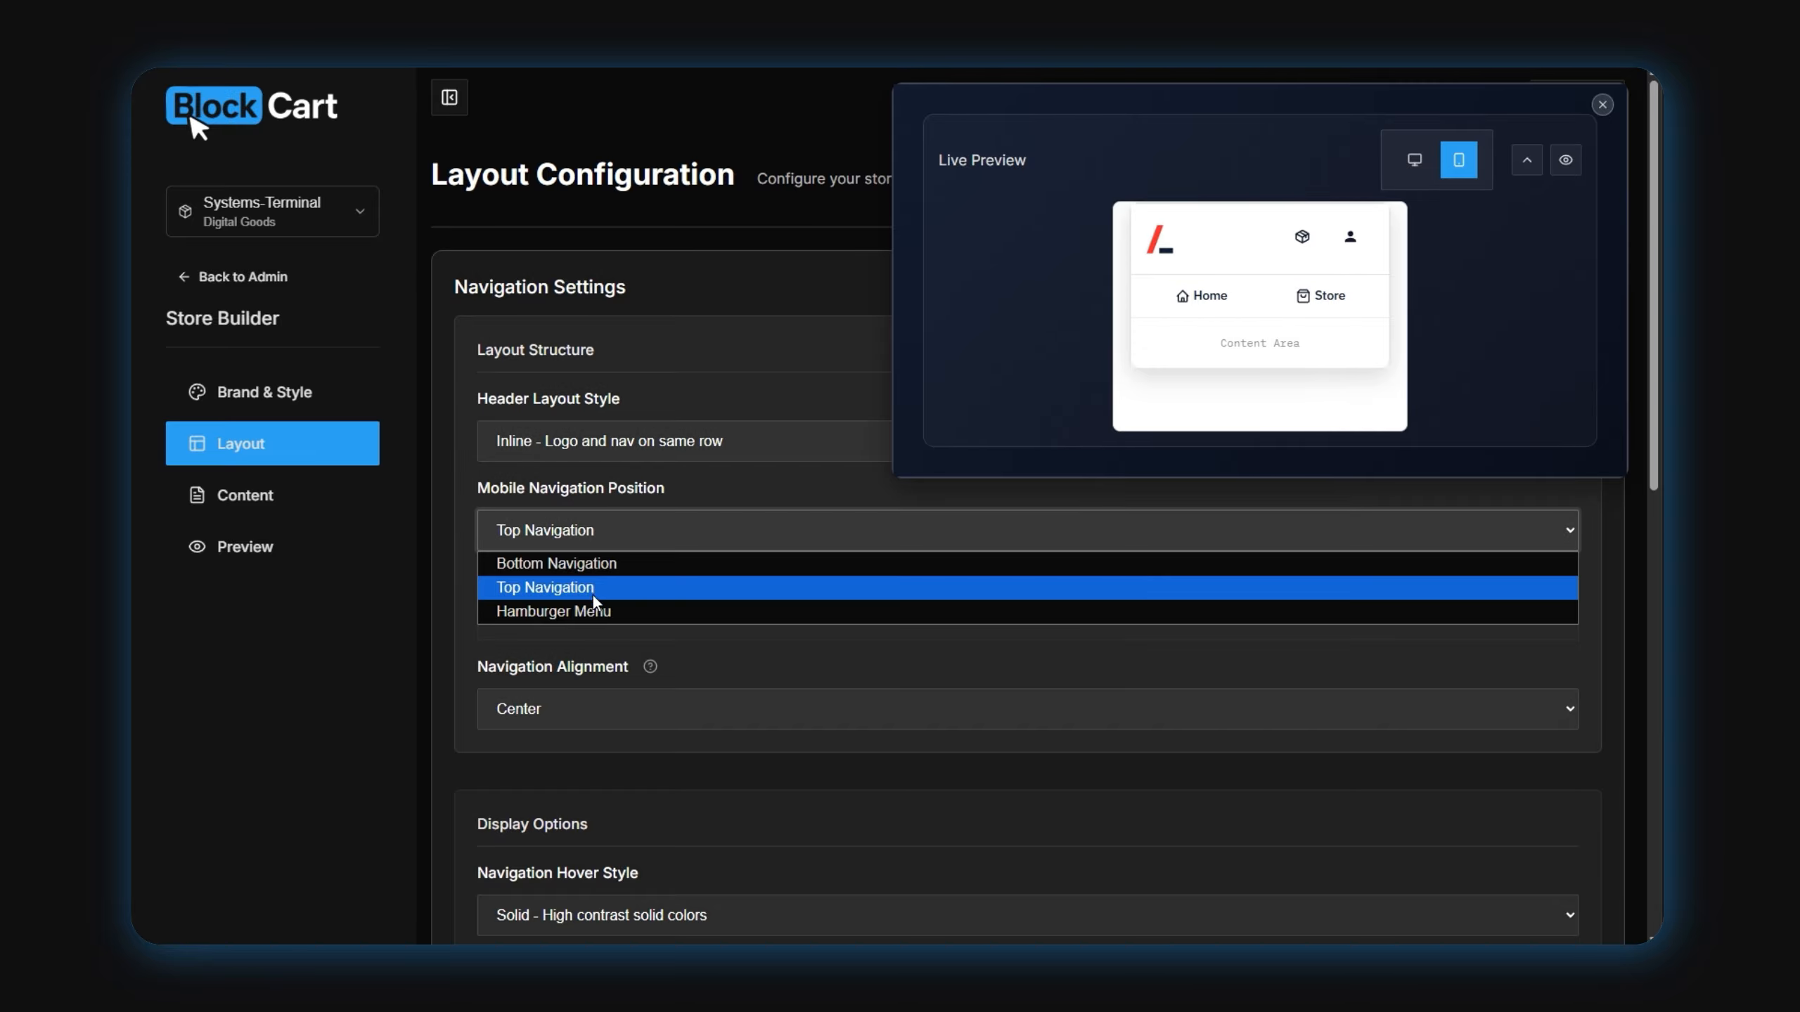
left_click(607, 561)
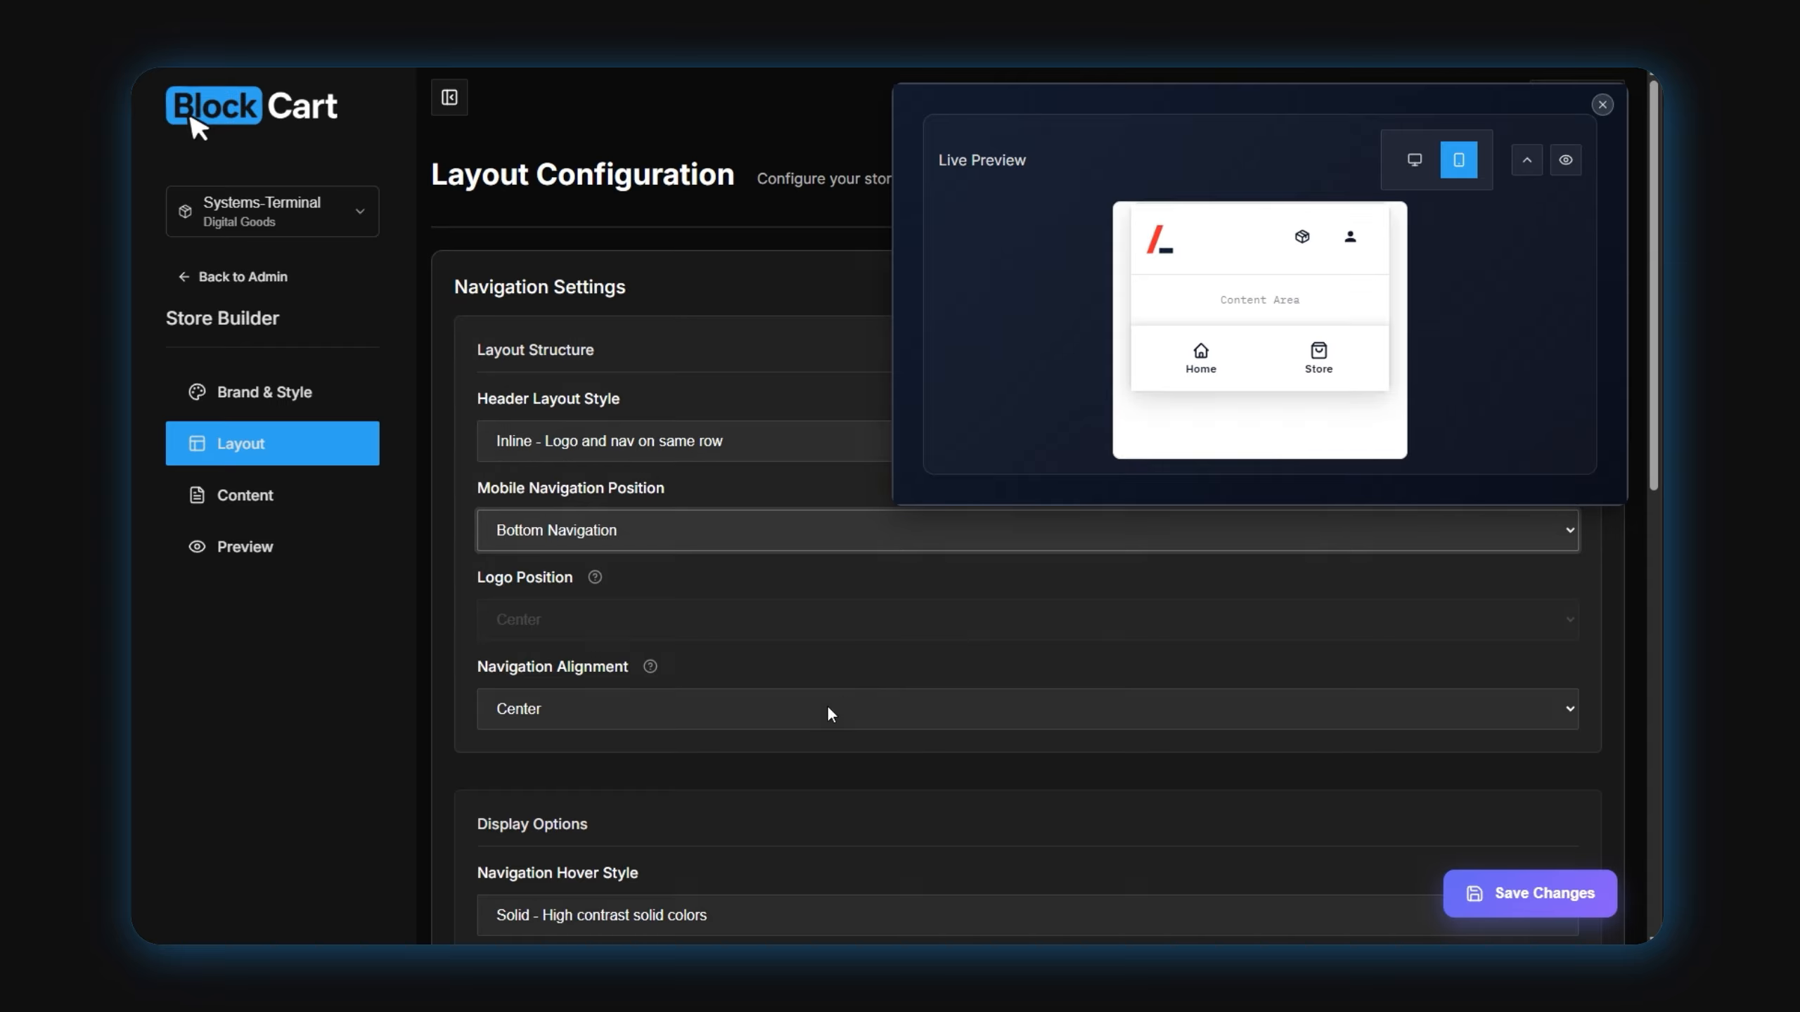
left_click(705, 530)
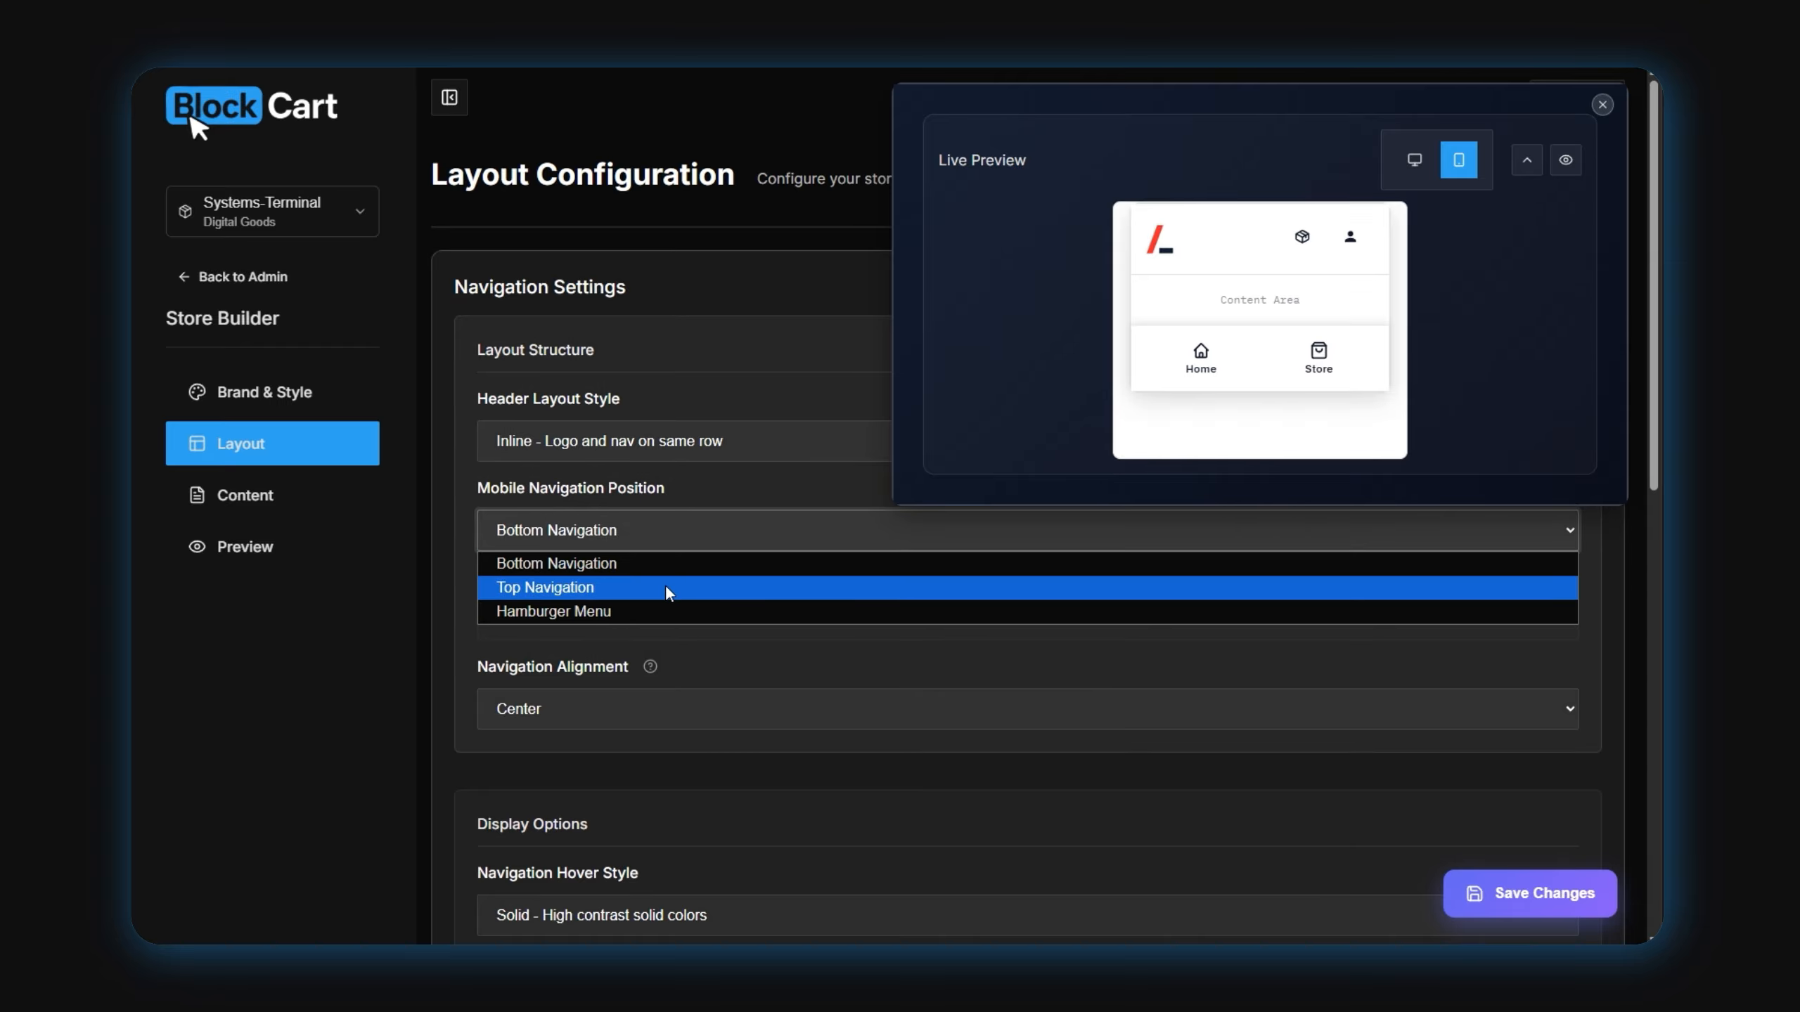
left_click(656, 609)
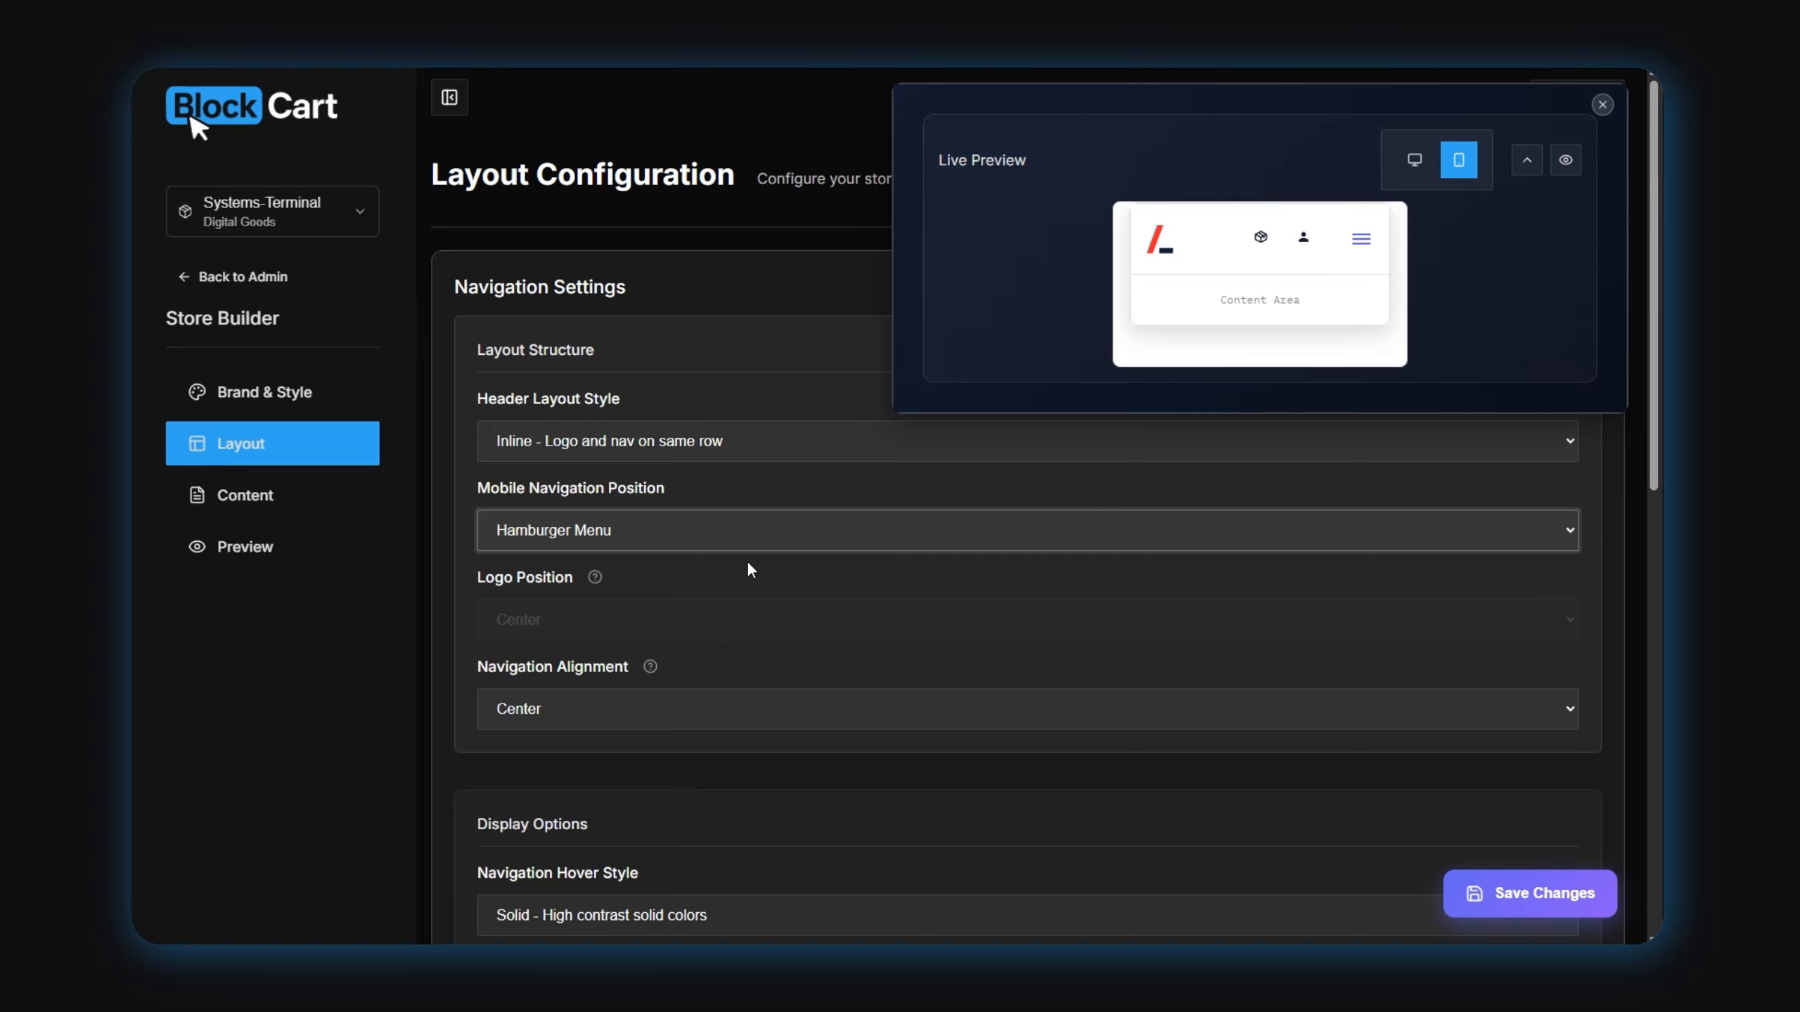
Test opening and closing the hamburger menu in the mobile preview, and save the layout changes
left_click(1362, 244)
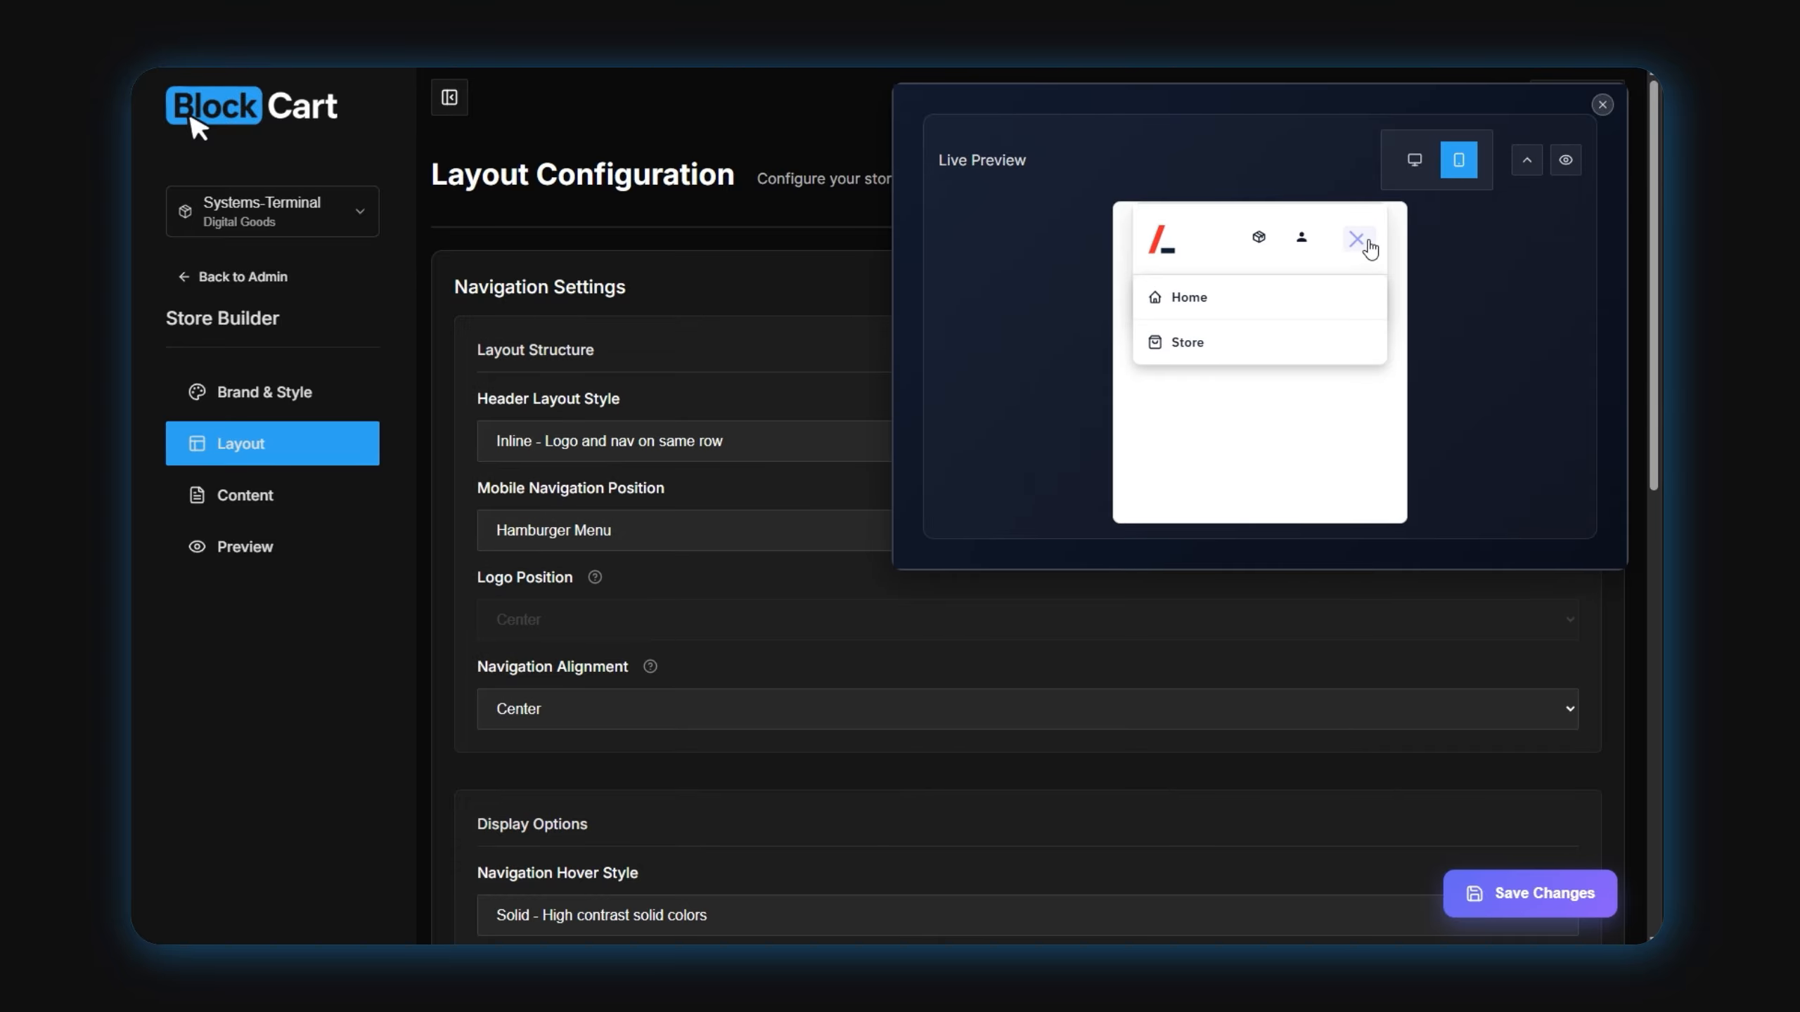
left_click(1367, 244)
left_click(1359, 248)
left_click(1360, 256)
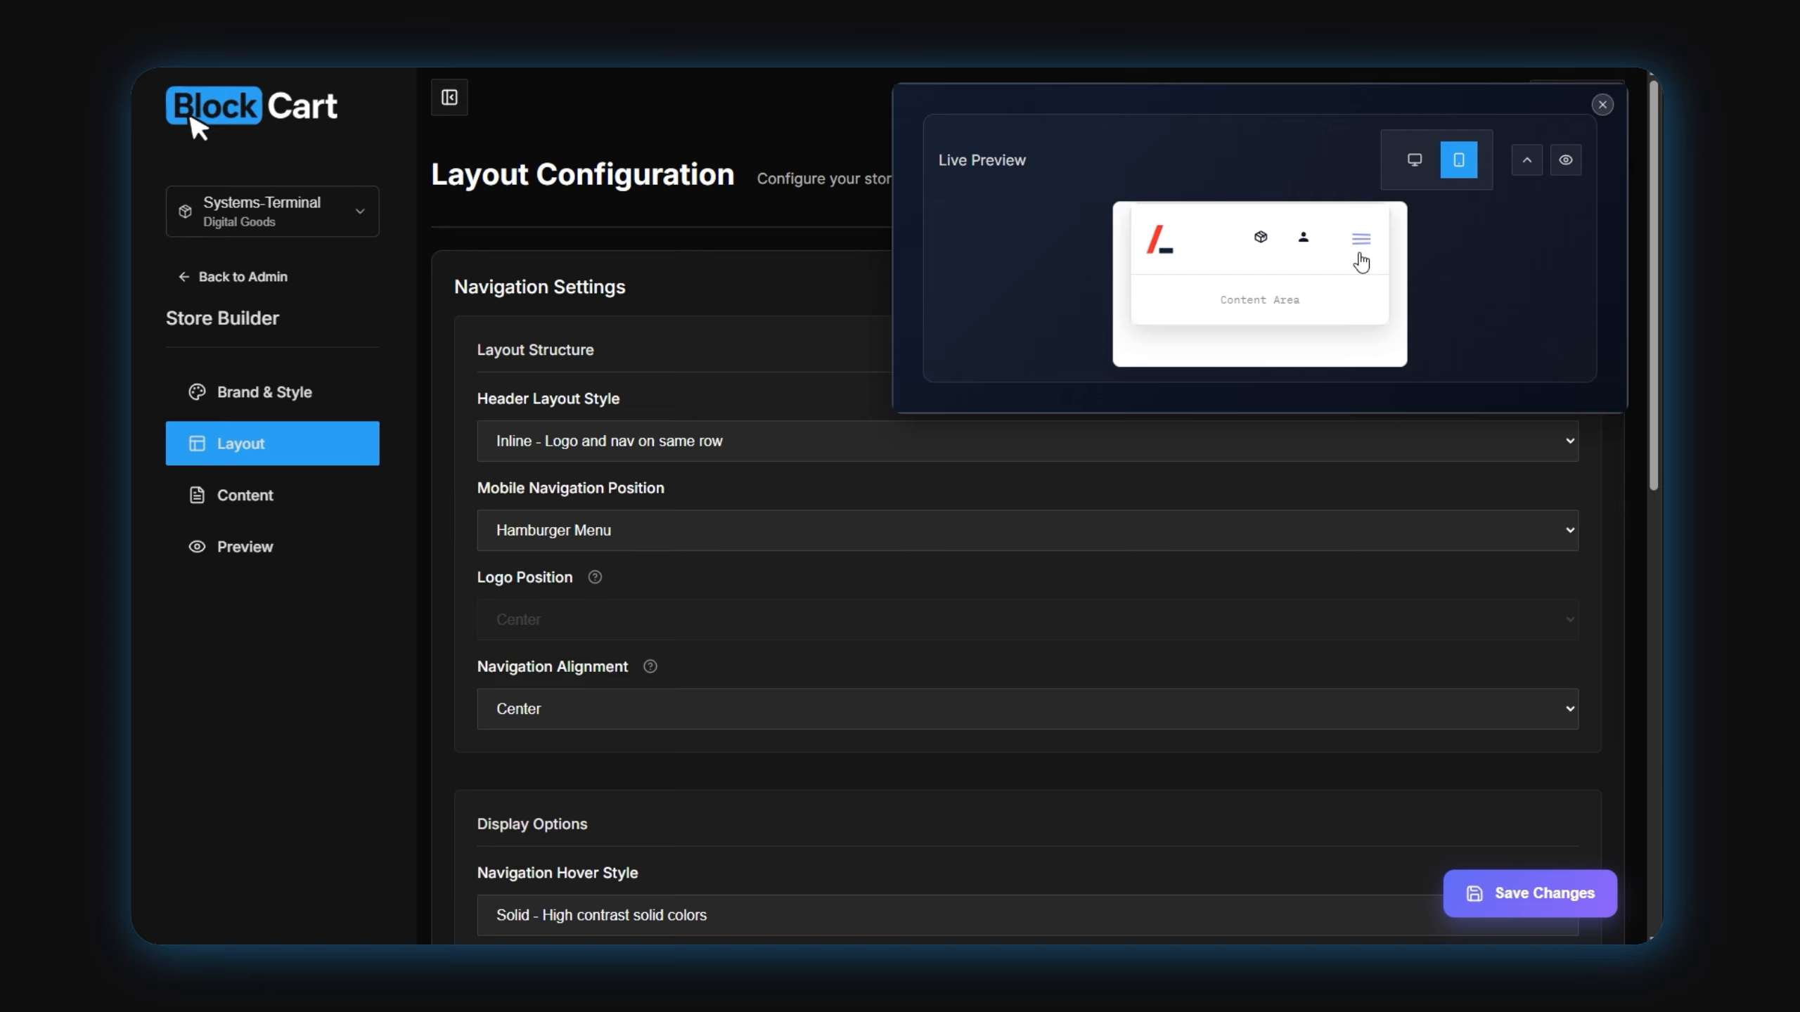
left_click(1472, 895)
Switch the live preview to desktop and try the Faded navigation hover style before returning it to Solid - High contrast solid colors
scroll(1417, 214, "down", 3)
left_click(1414, 160)
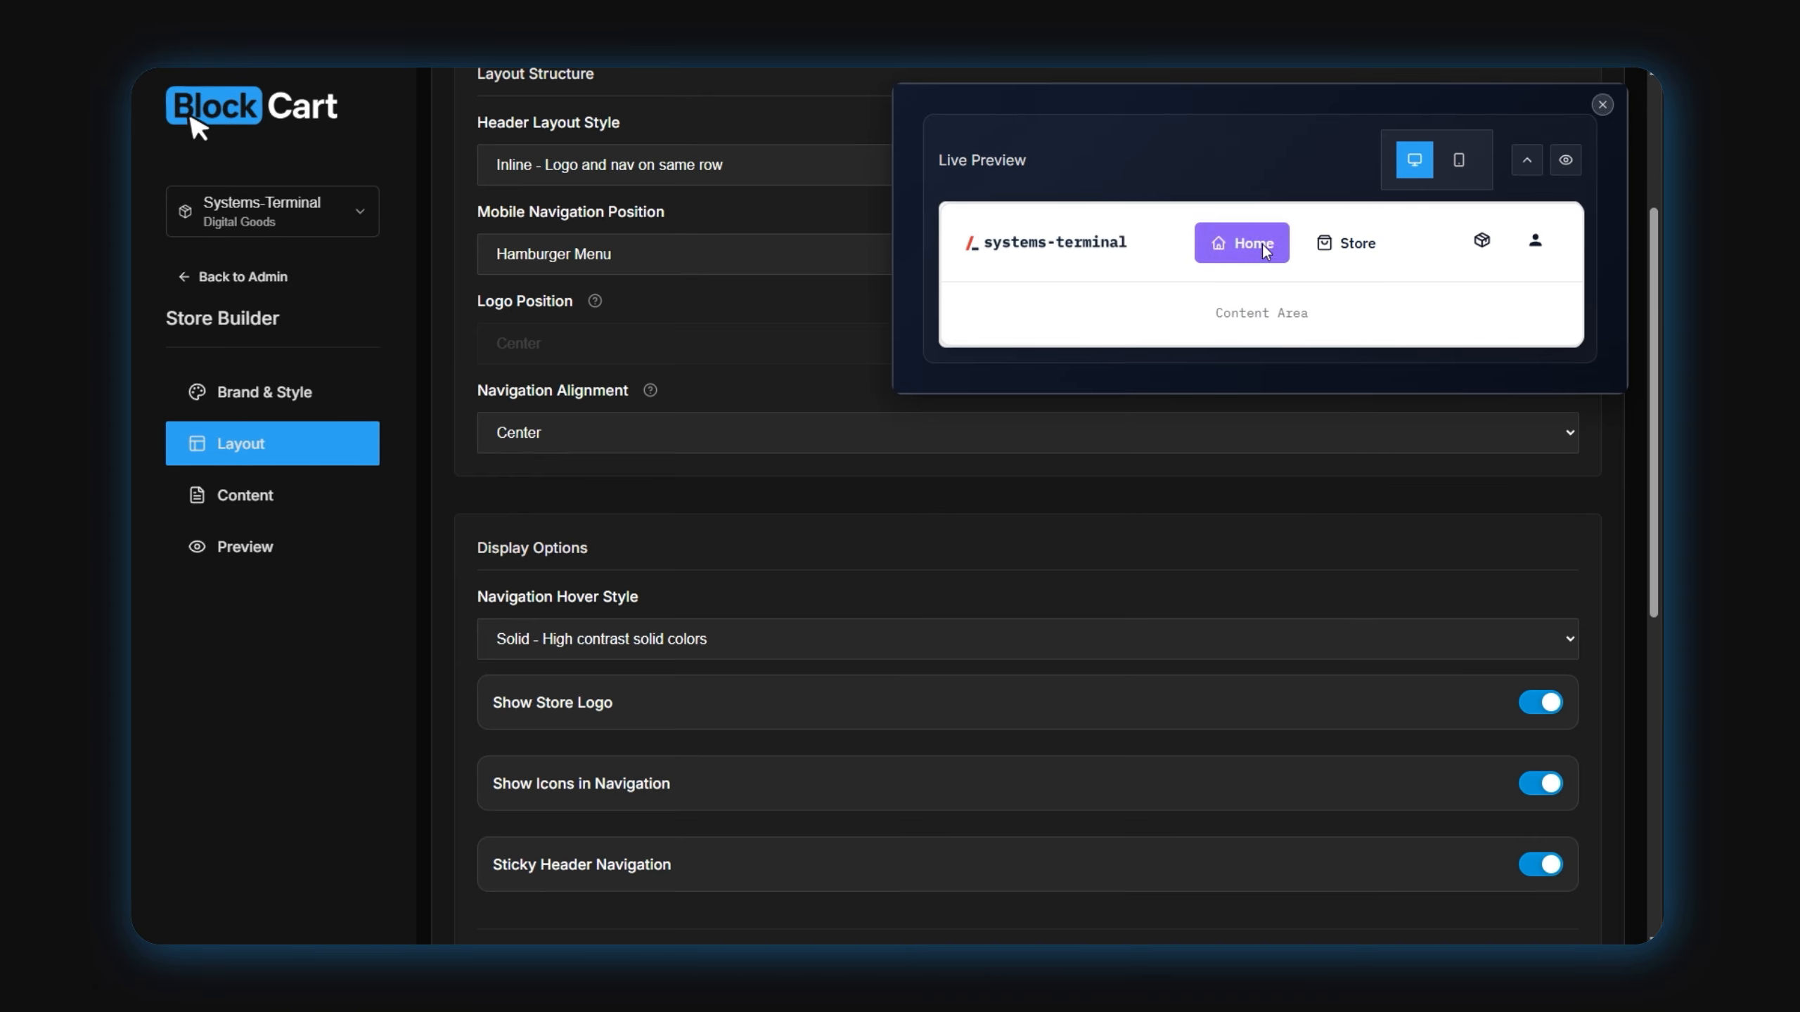
left_click(847, 647)
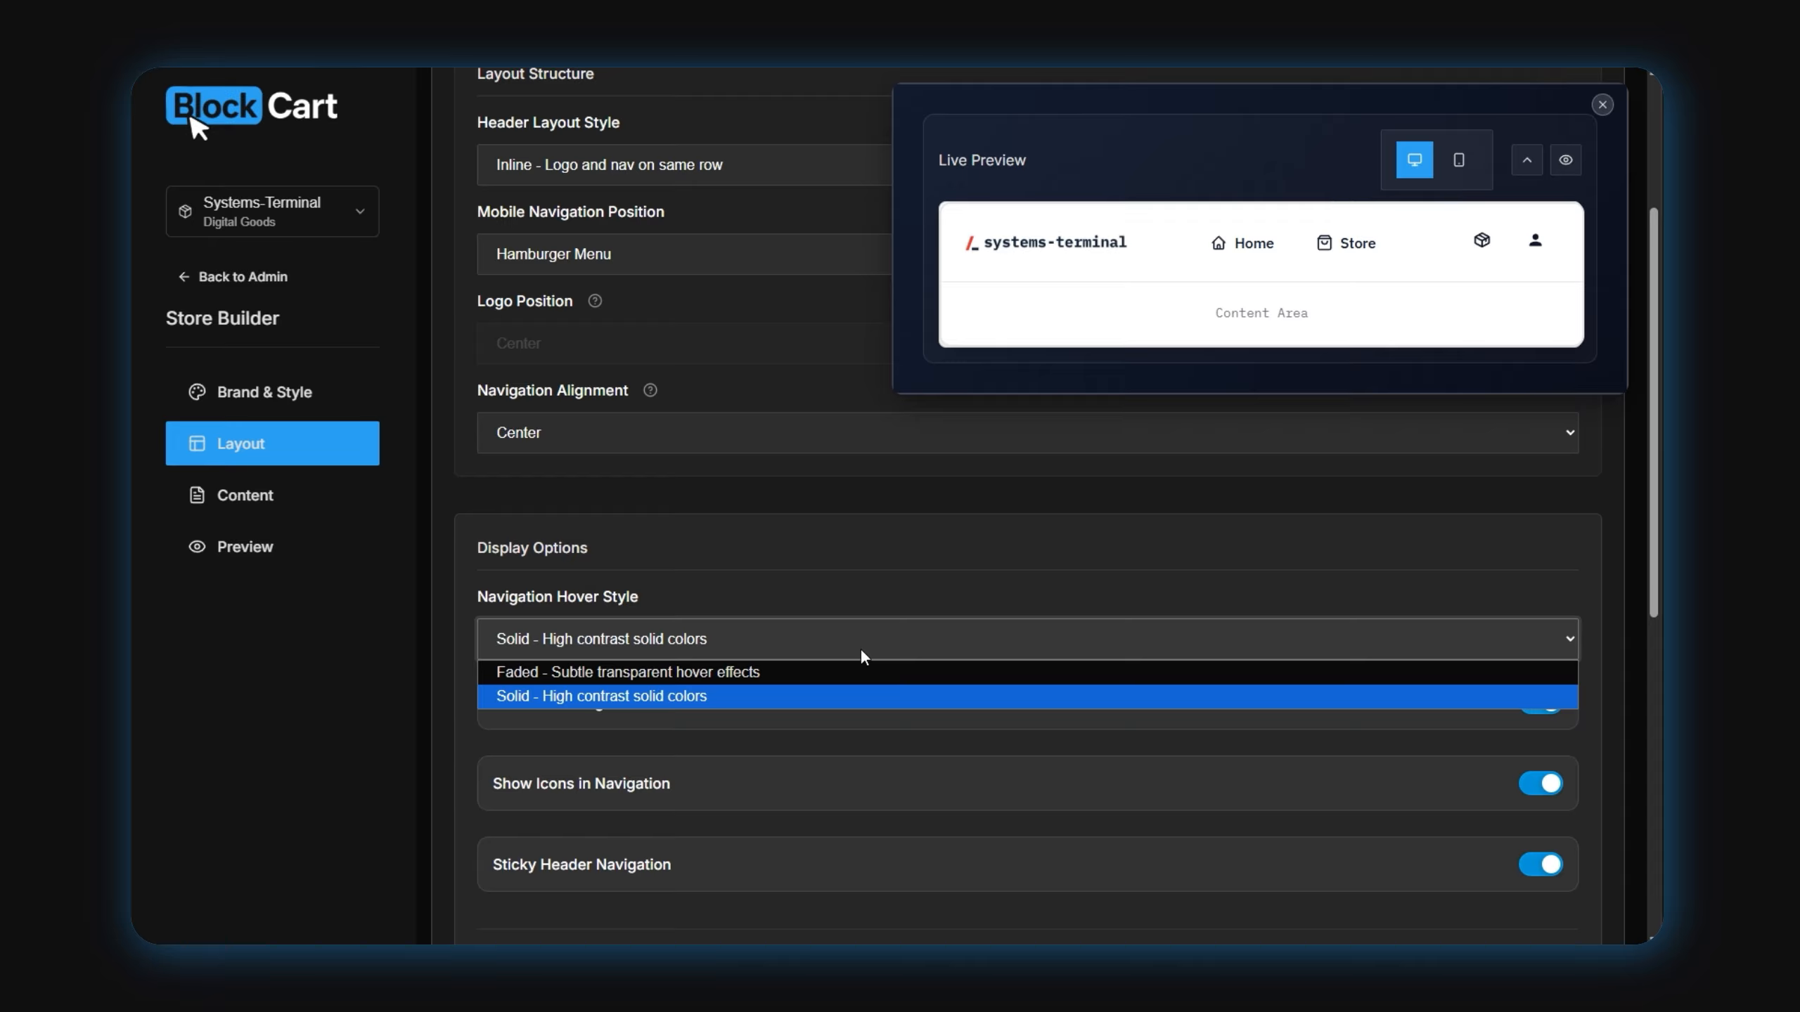
left_click(514, 589)
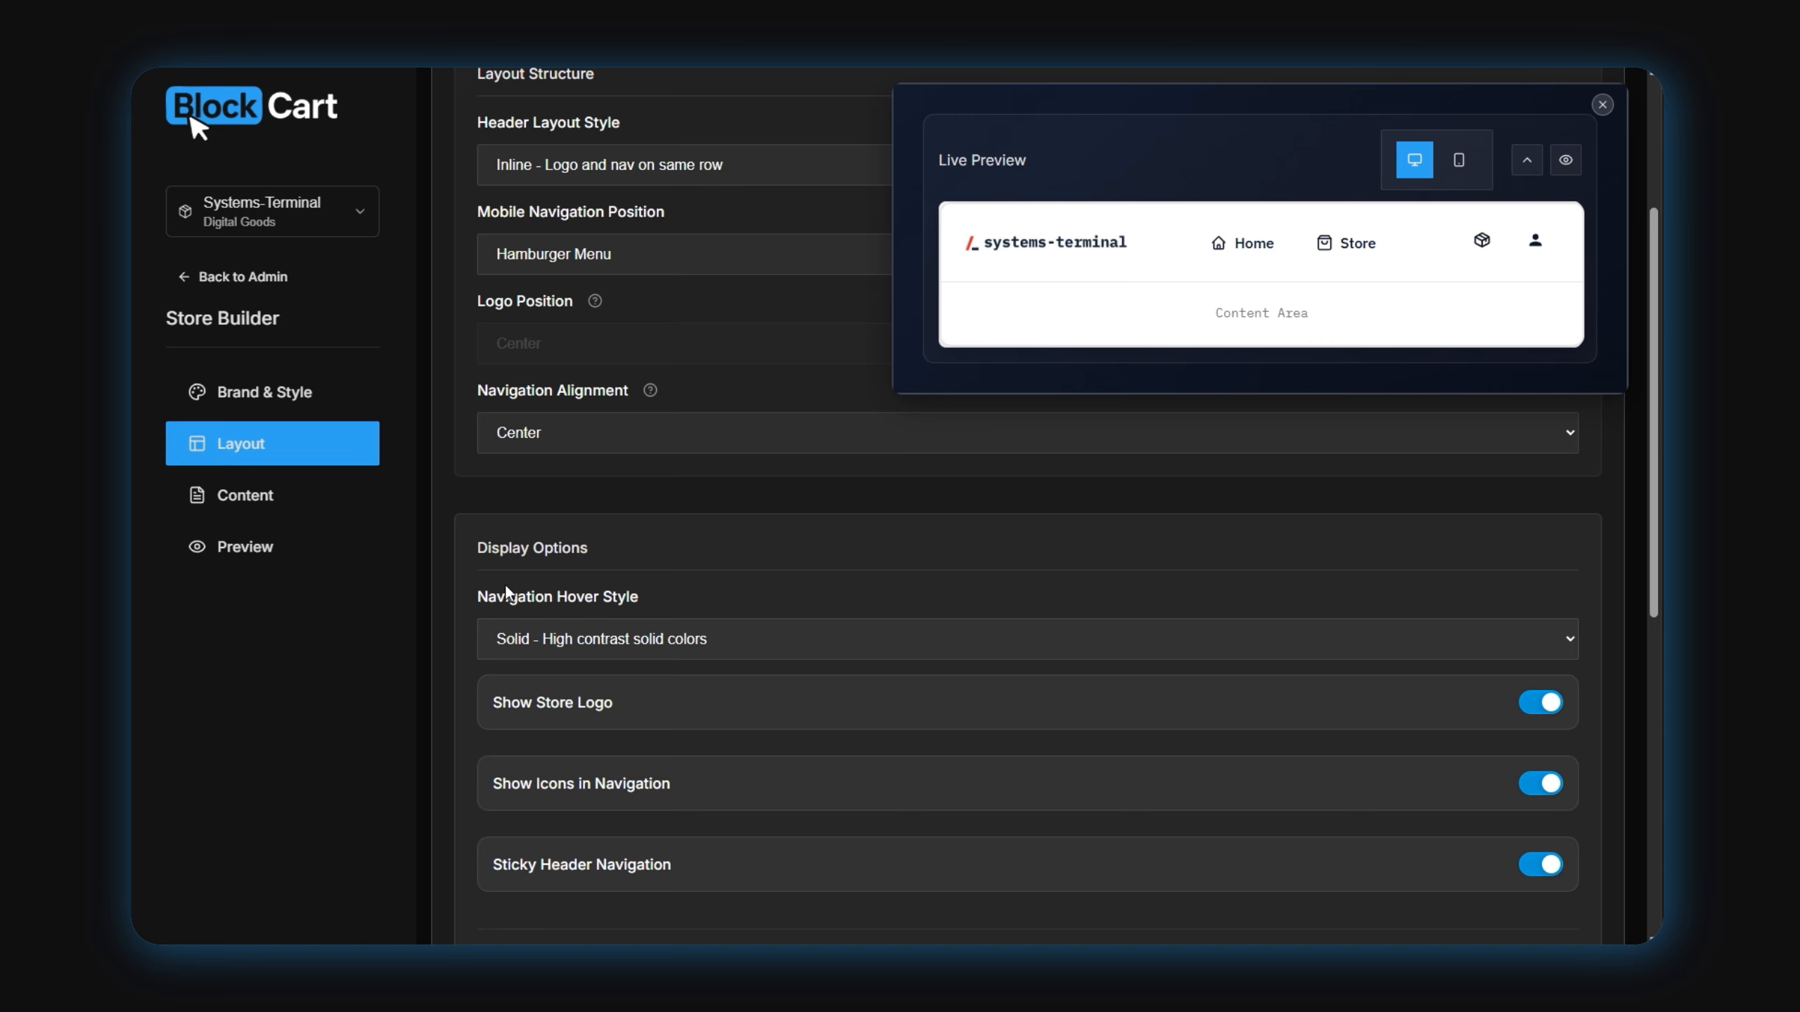
left_click(595, 642)
left_click(606, 671)
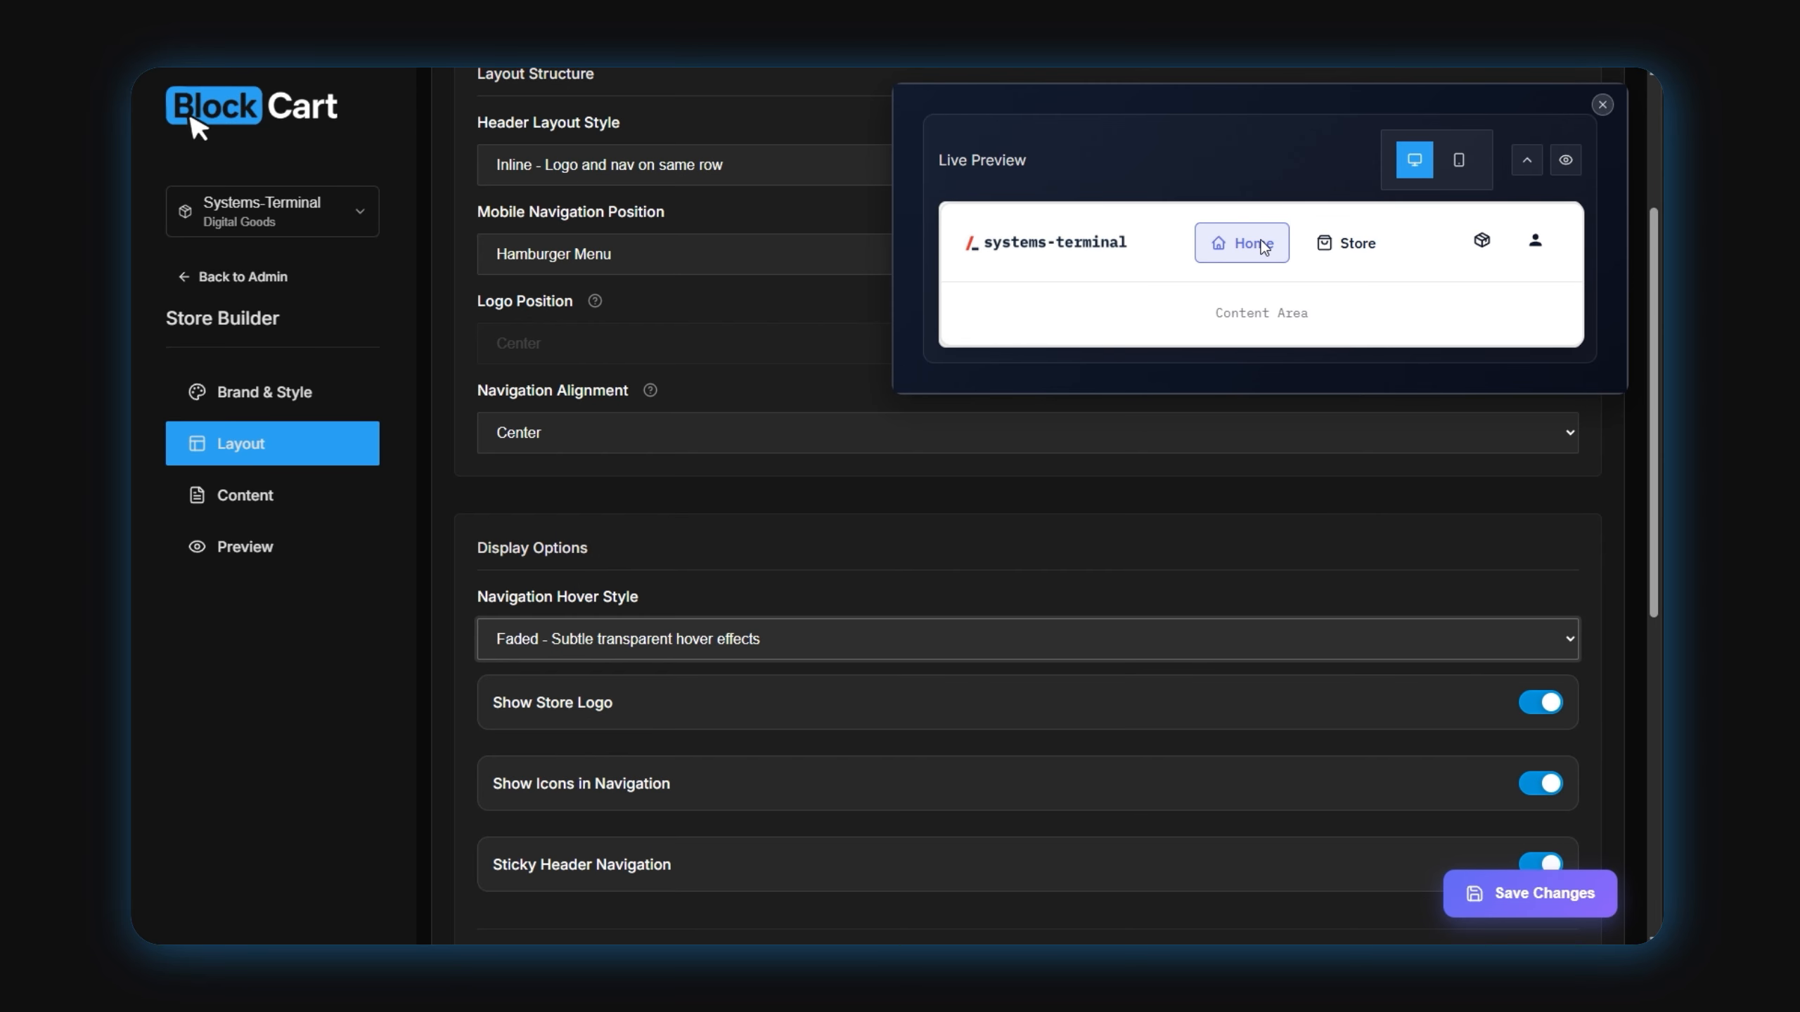
left_click(650, 633)
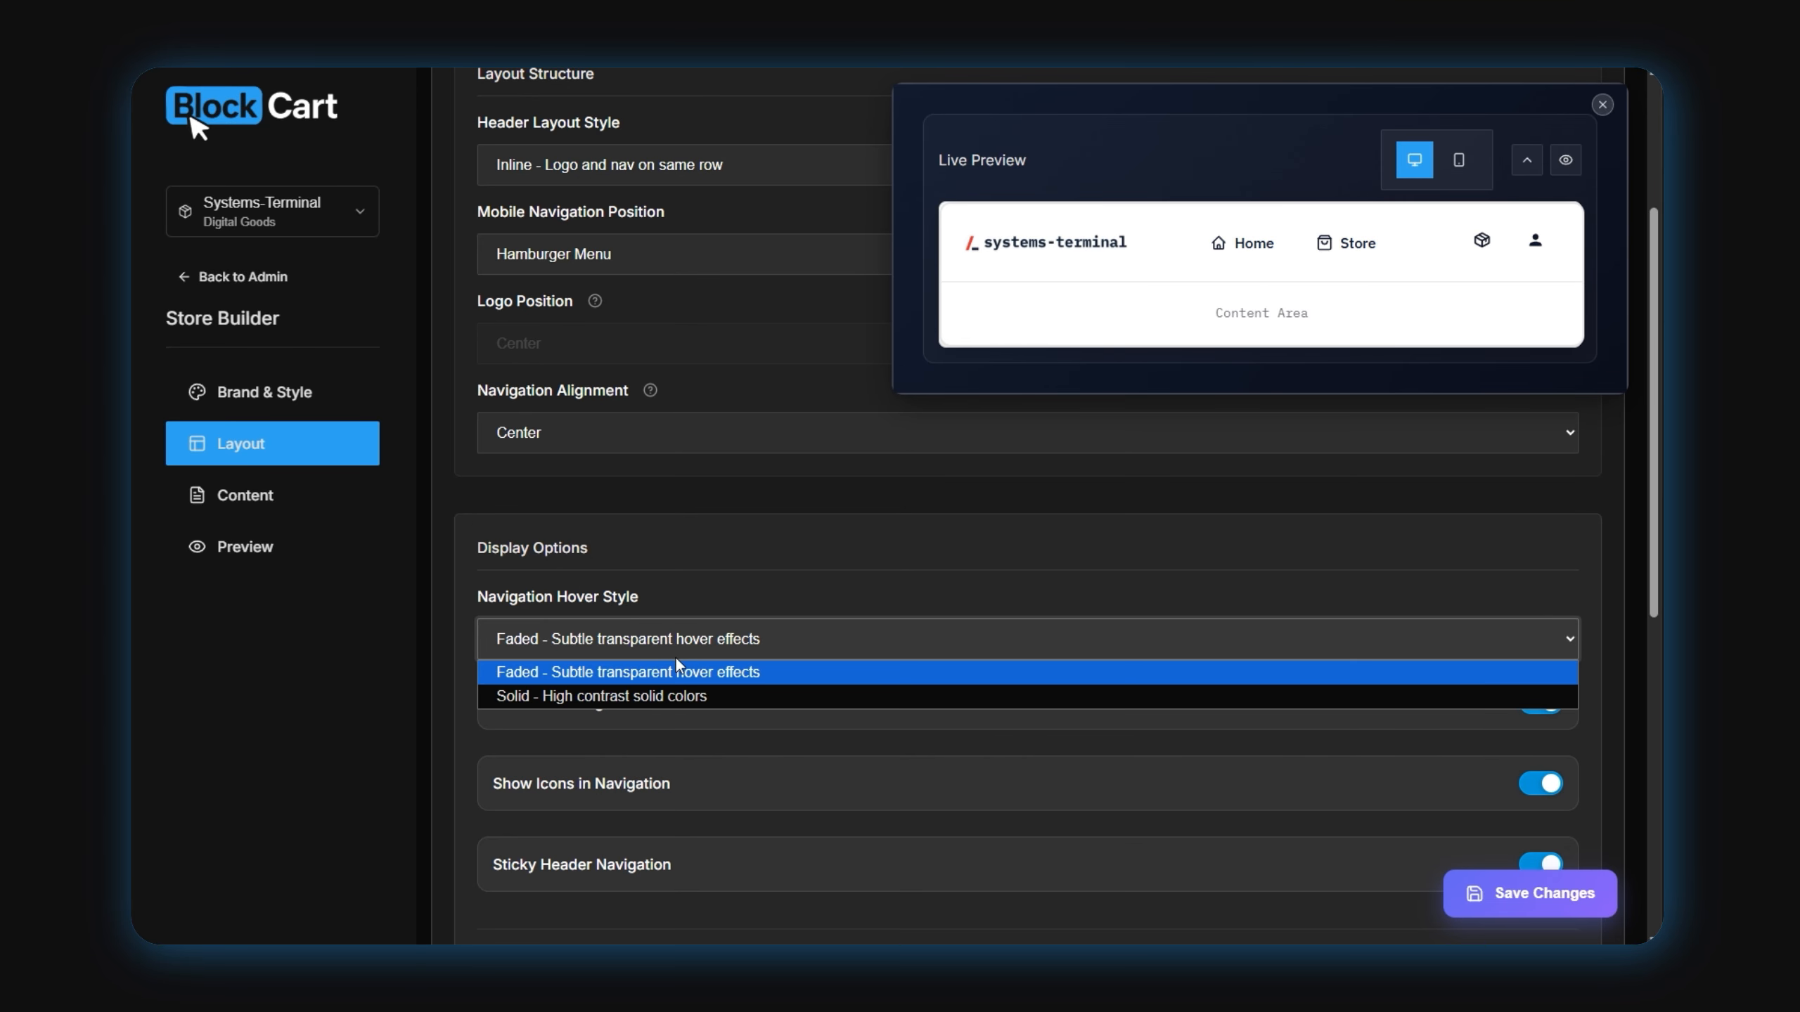
left_click(674, 699)
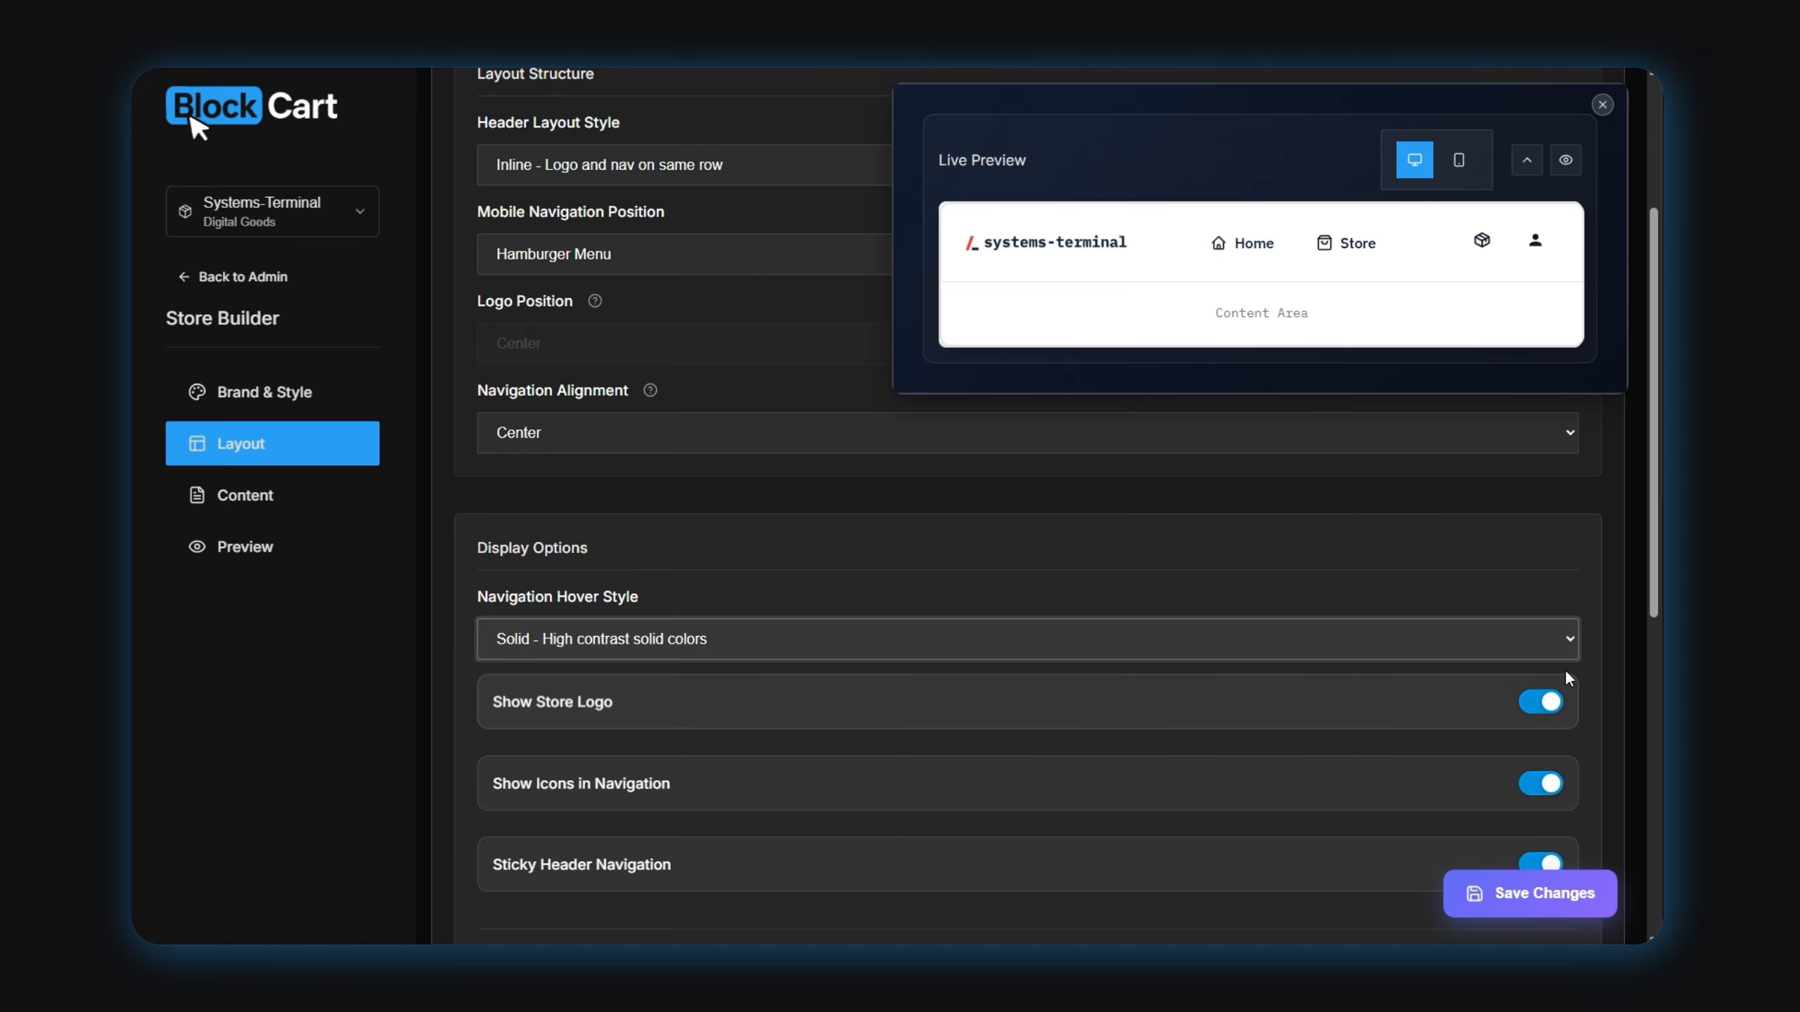
Try hiding and restoring the store logo and the navigation icons in the header display options
left_click(1539, 703)
left_click(1541, 707)
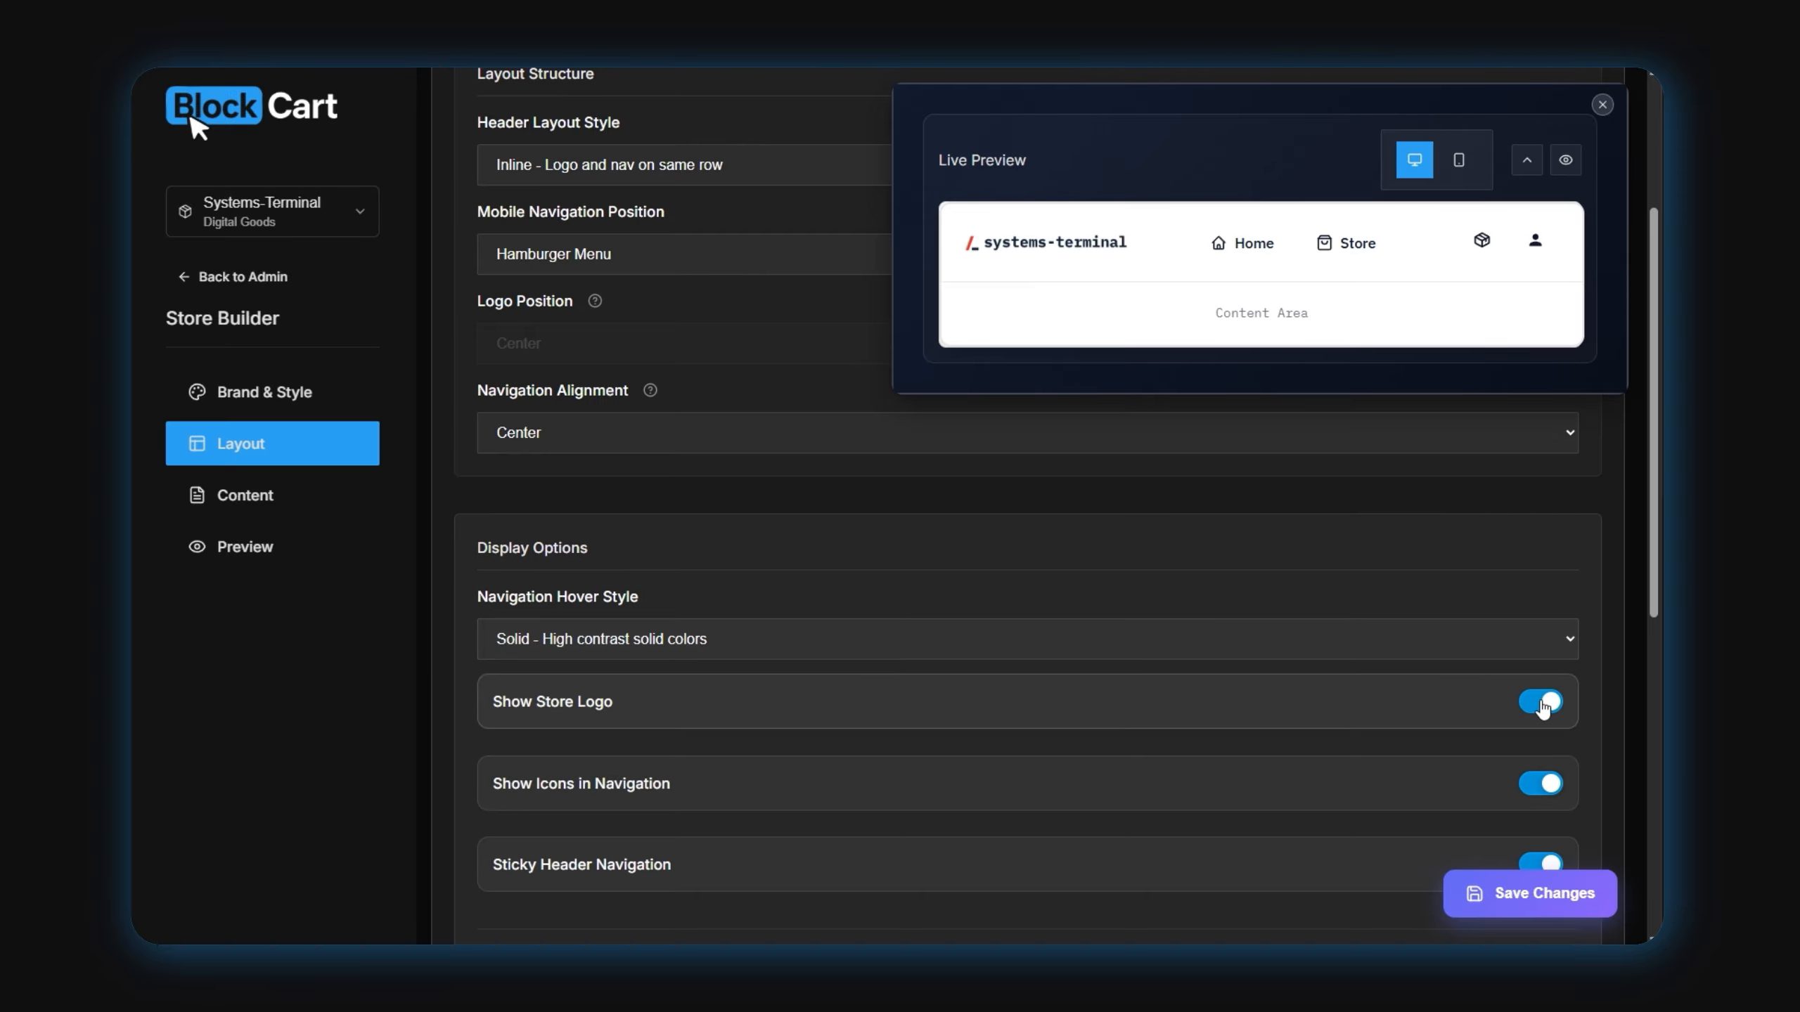
scroll(1393, 686, "down", 1)
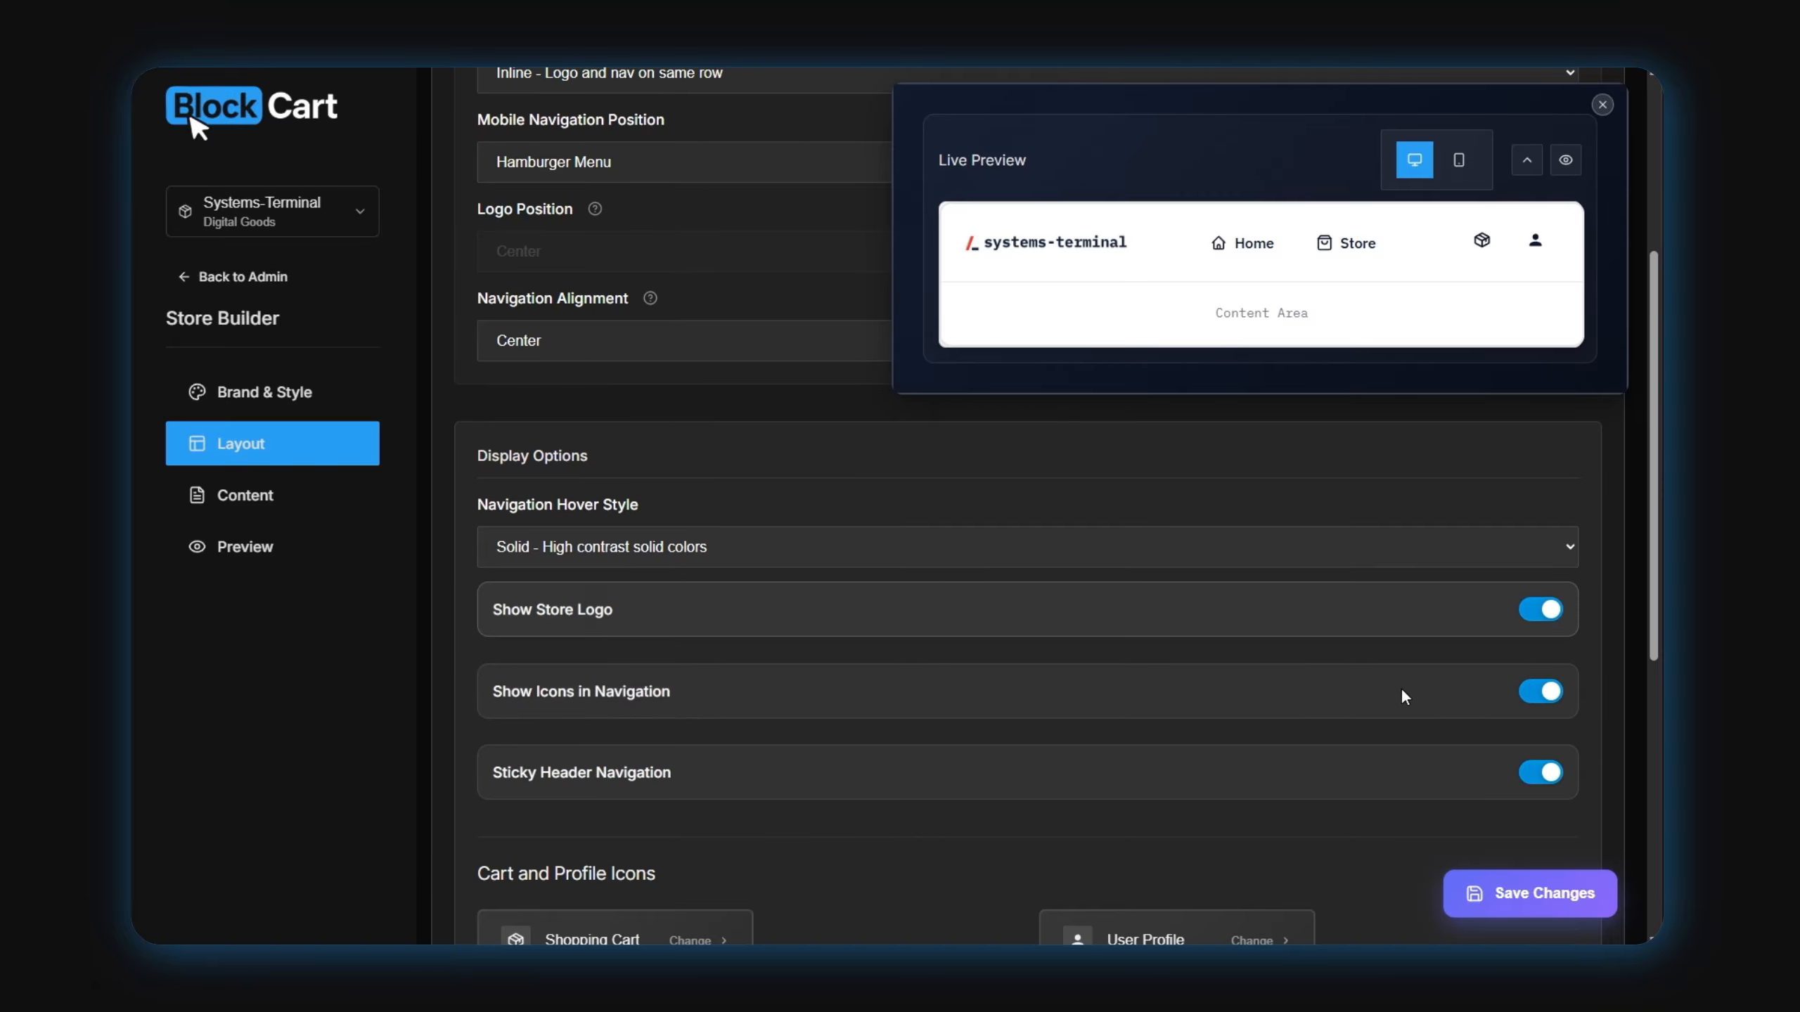
left_click(1545, 702)
left_click(1544, 702)
left_click(1542, 703)
left_click(1542, 704)
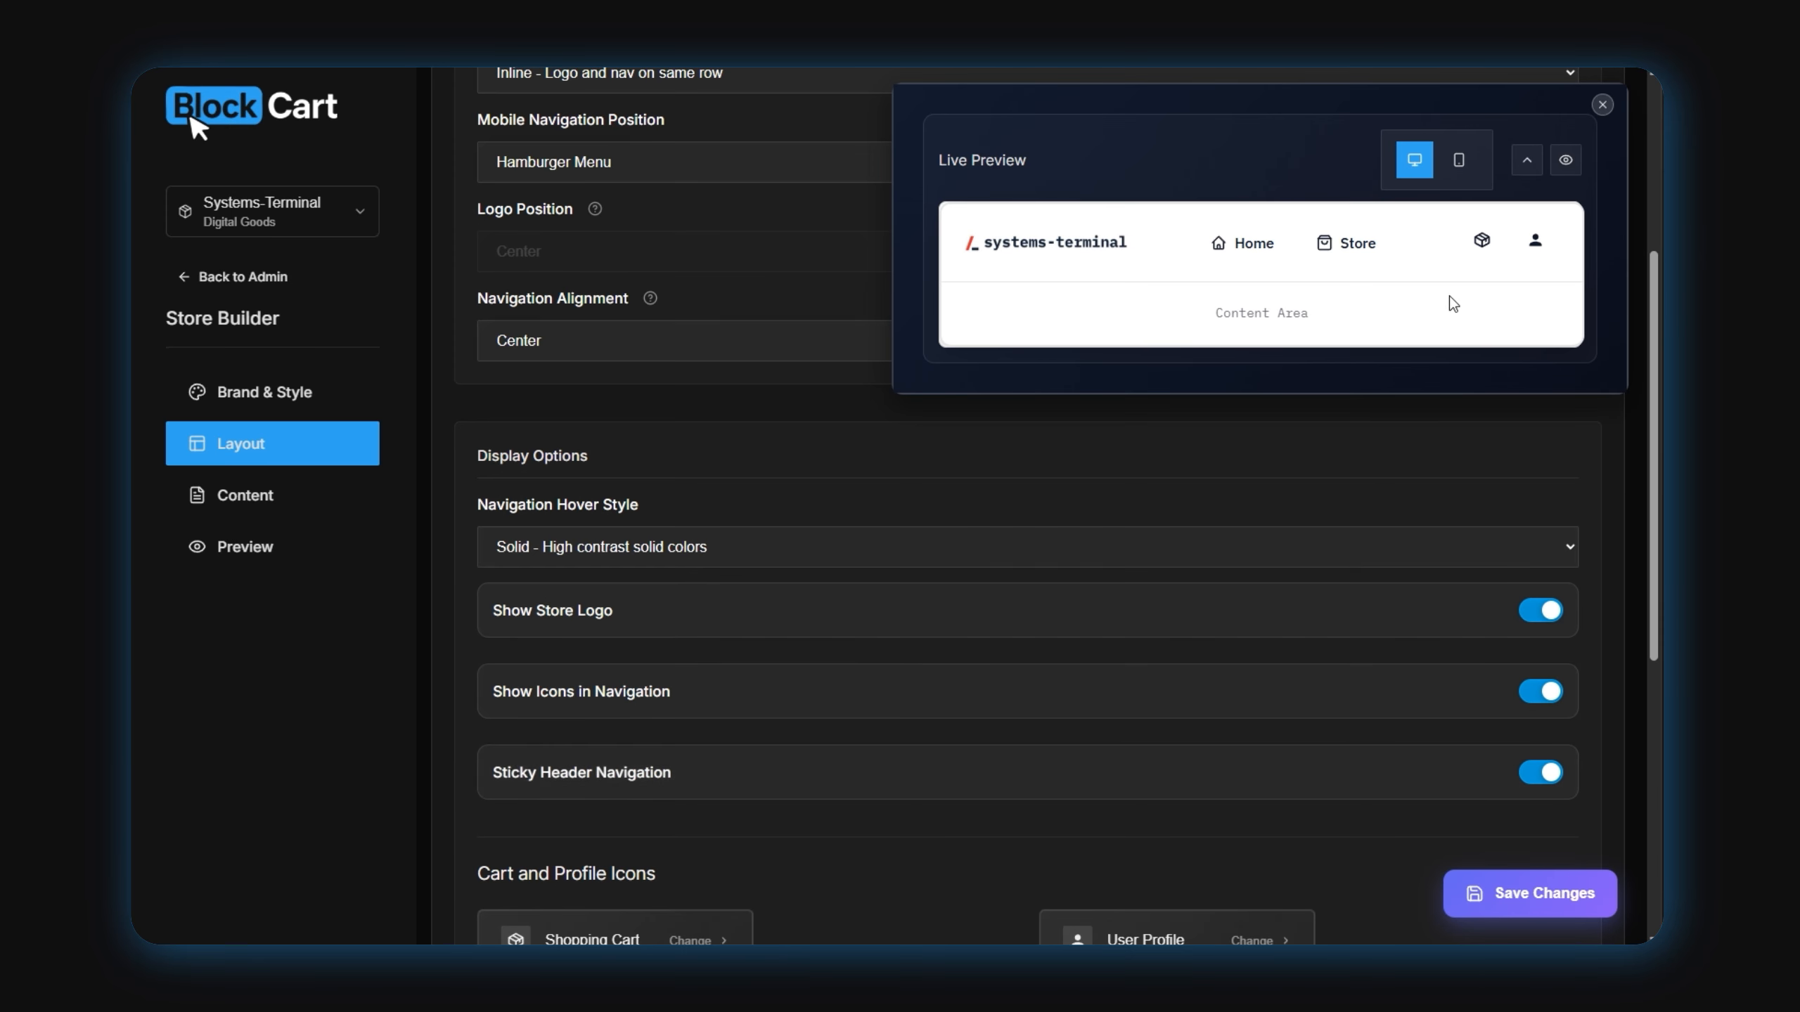
Change the user profile icon in the header to the outlined person icon
scroll(1361, 678, "down", 3)
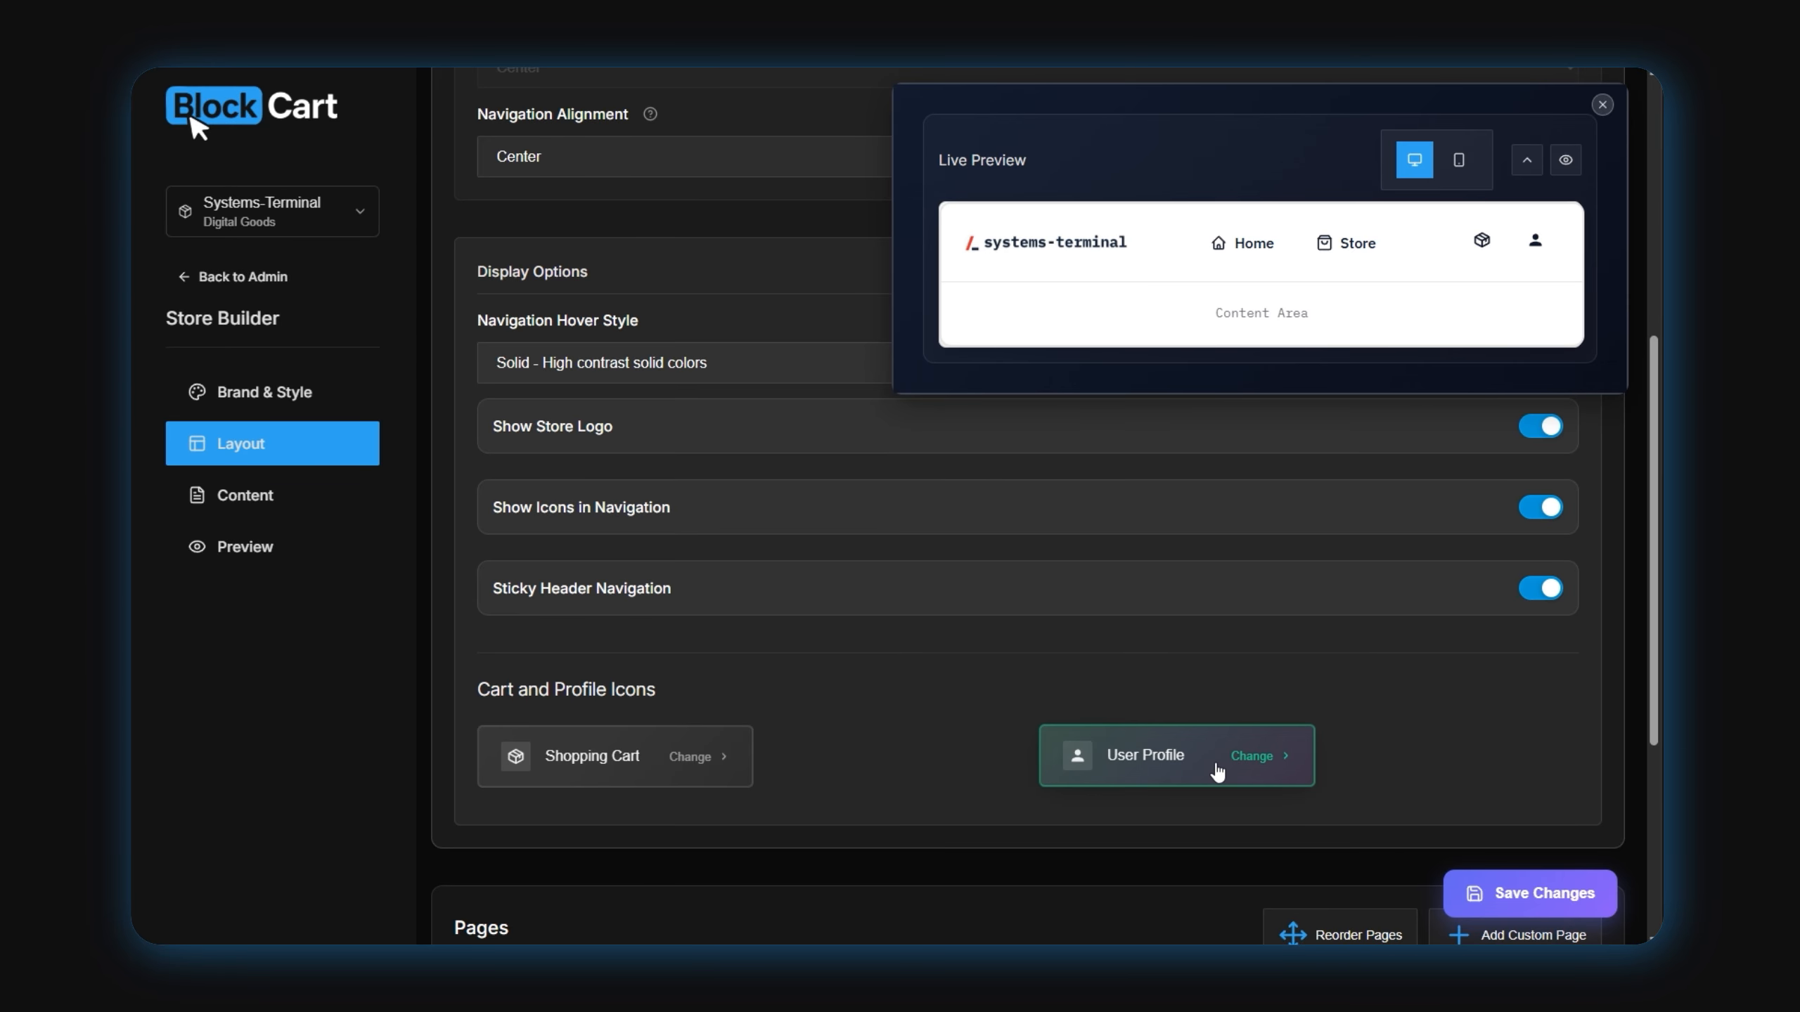
left_click(1216, 772)
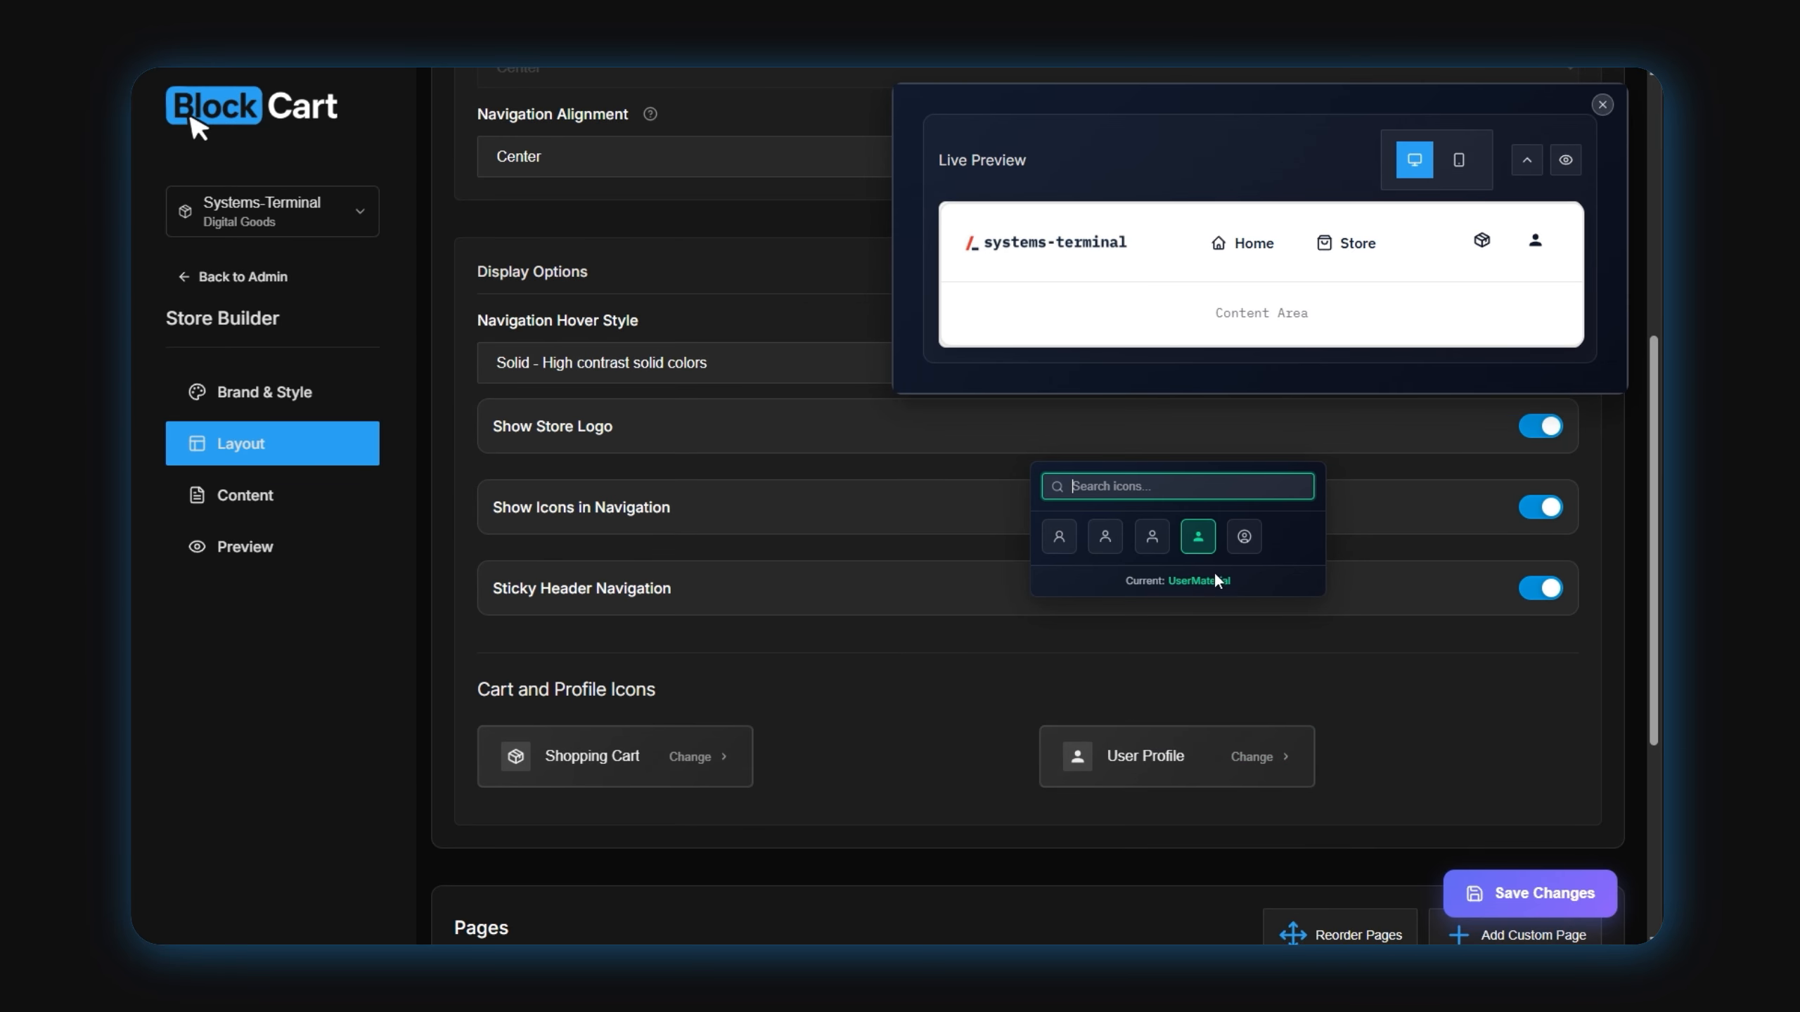
left_click(1152, 546)
Try the Basket and ShoppingBag icons for the shopping cart before returning it to the package box icon
left_click(680, 762)
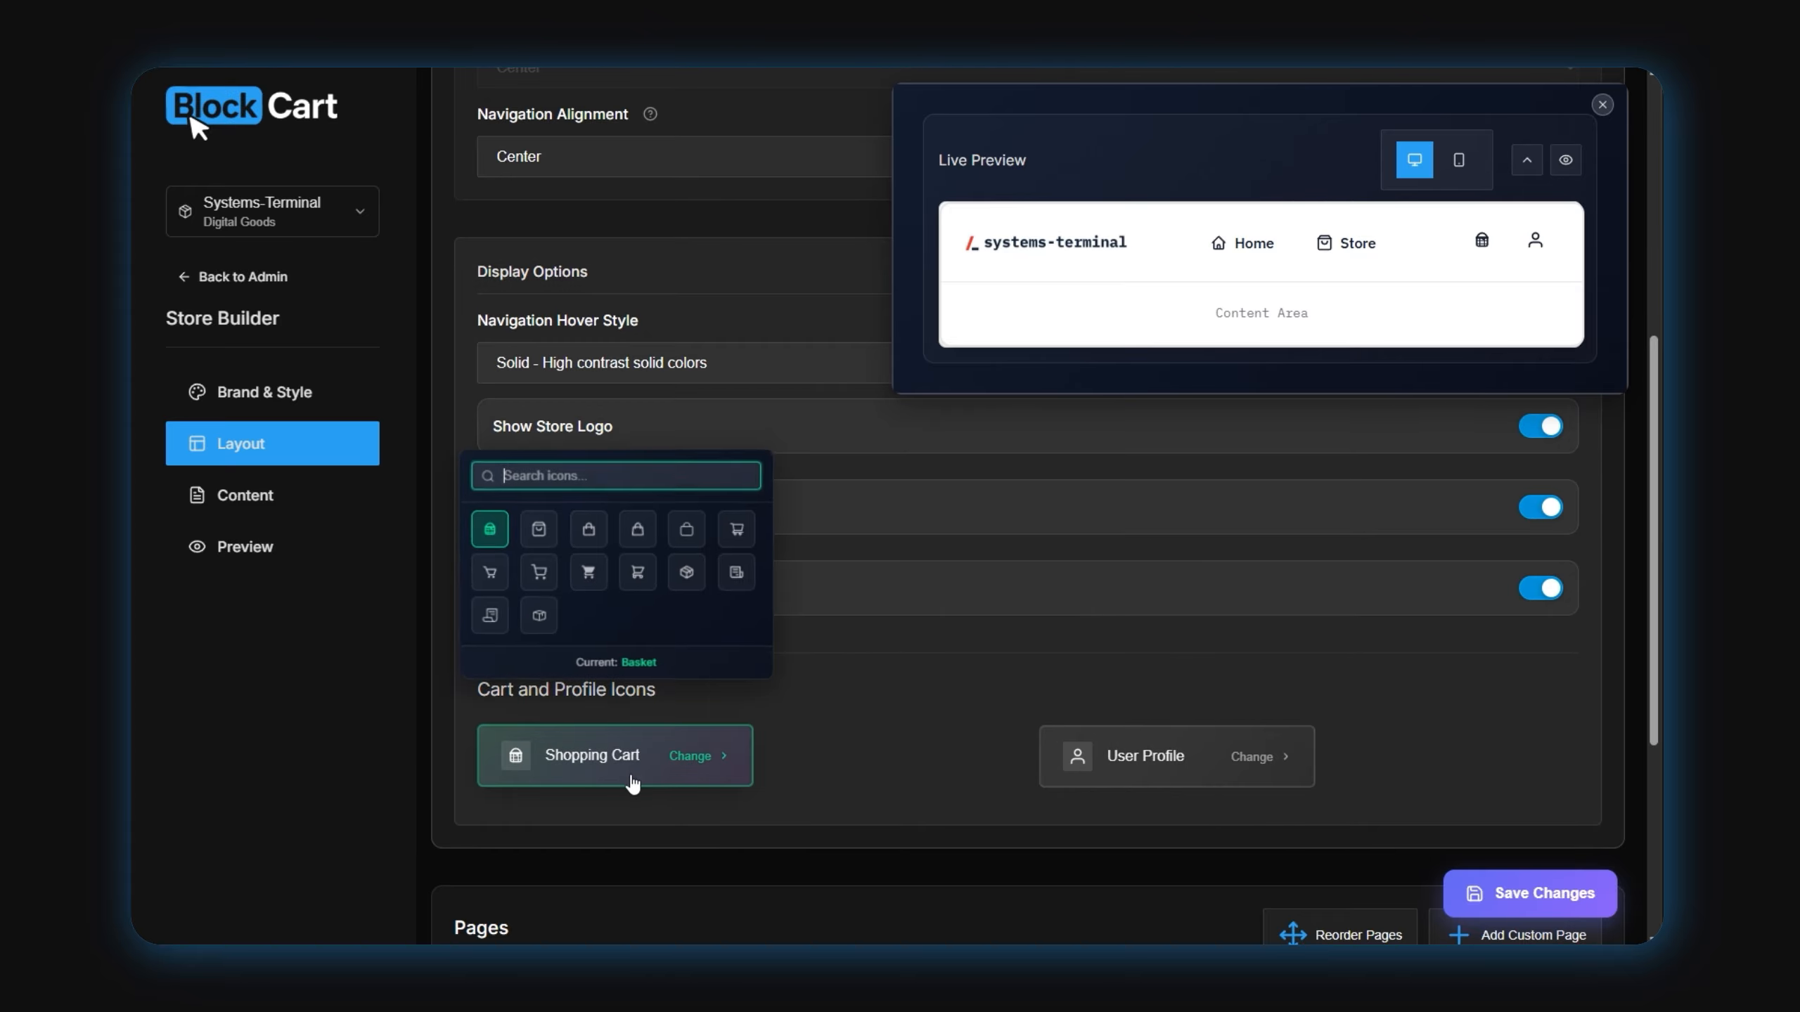
left_click(544, 536)
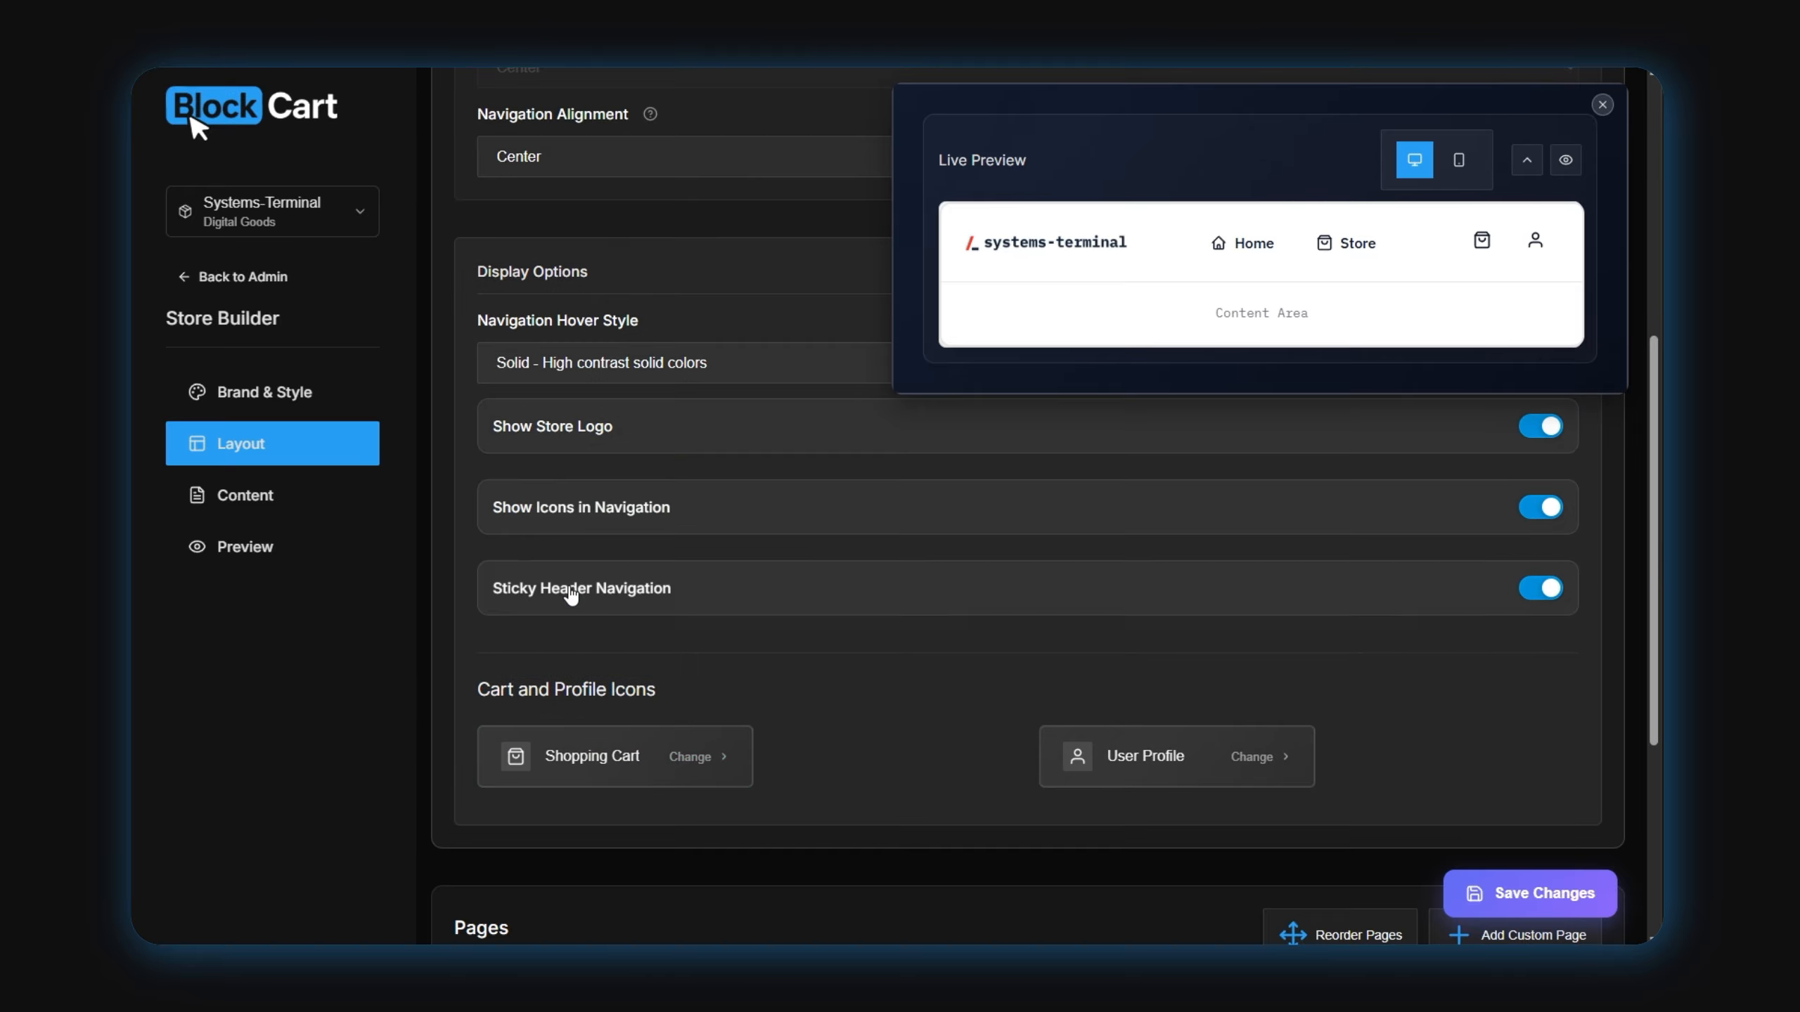
left_click(650, 760)
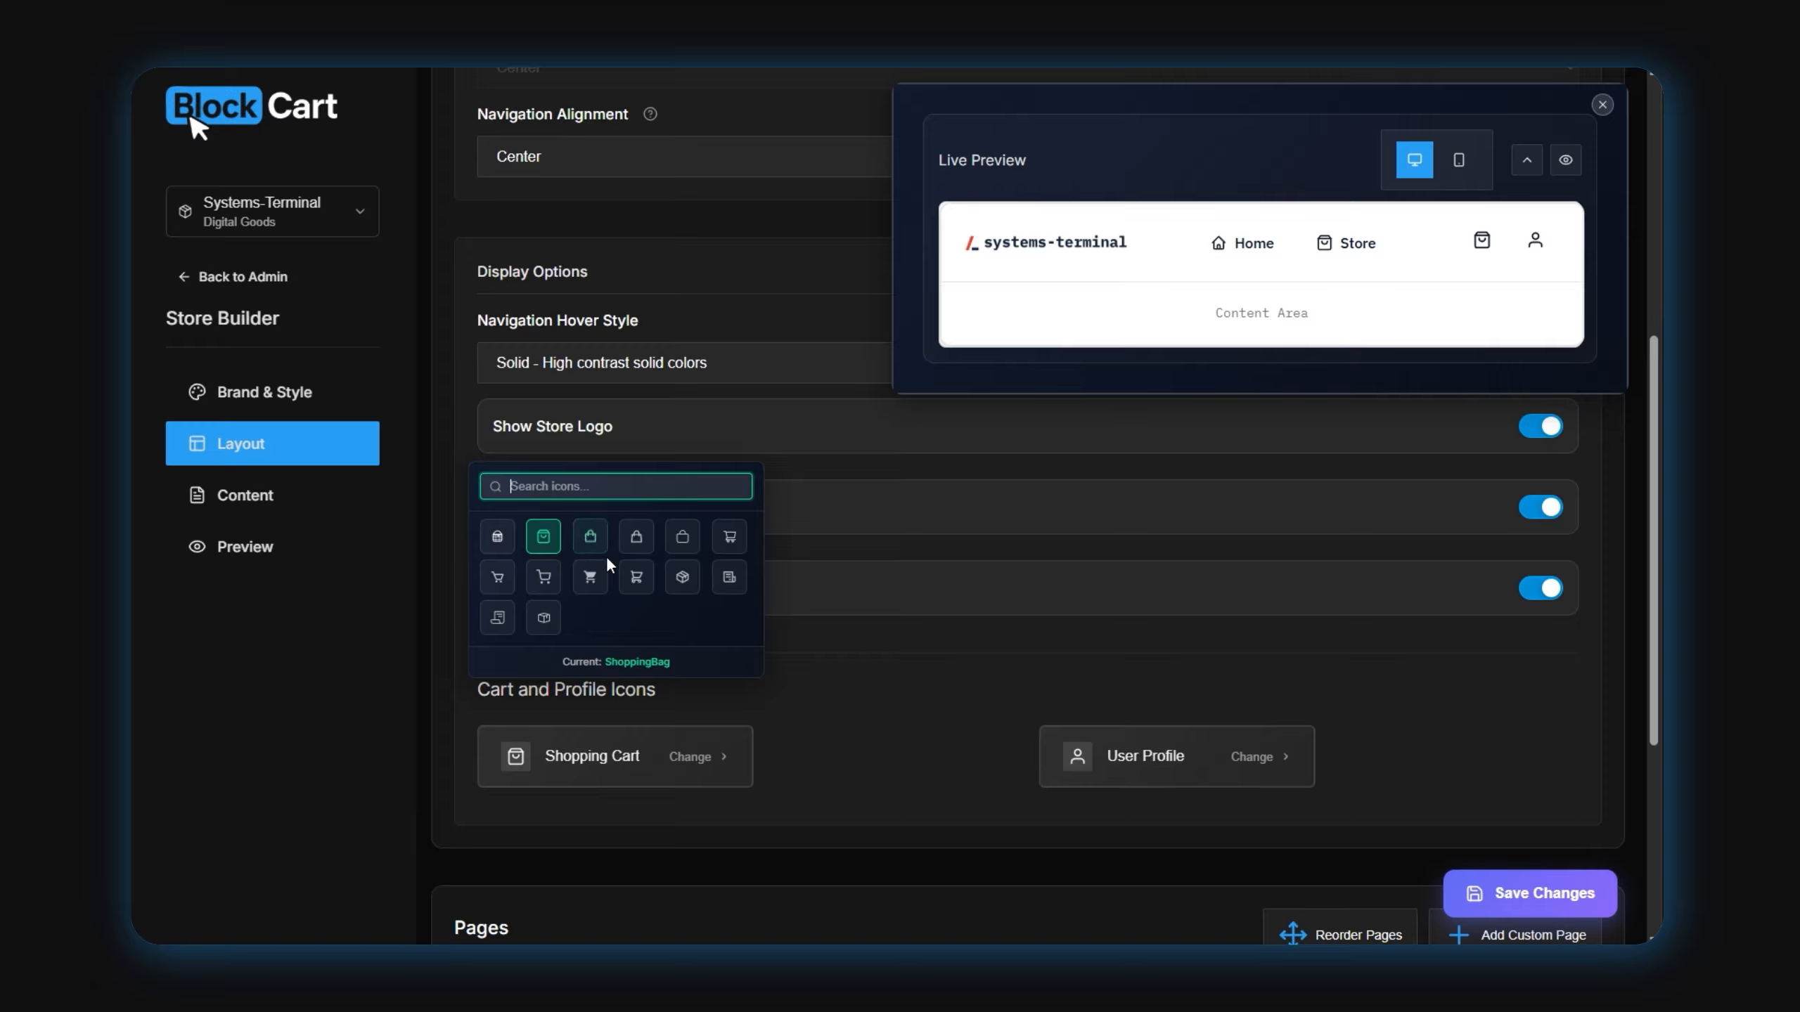
left_click(681, 576)
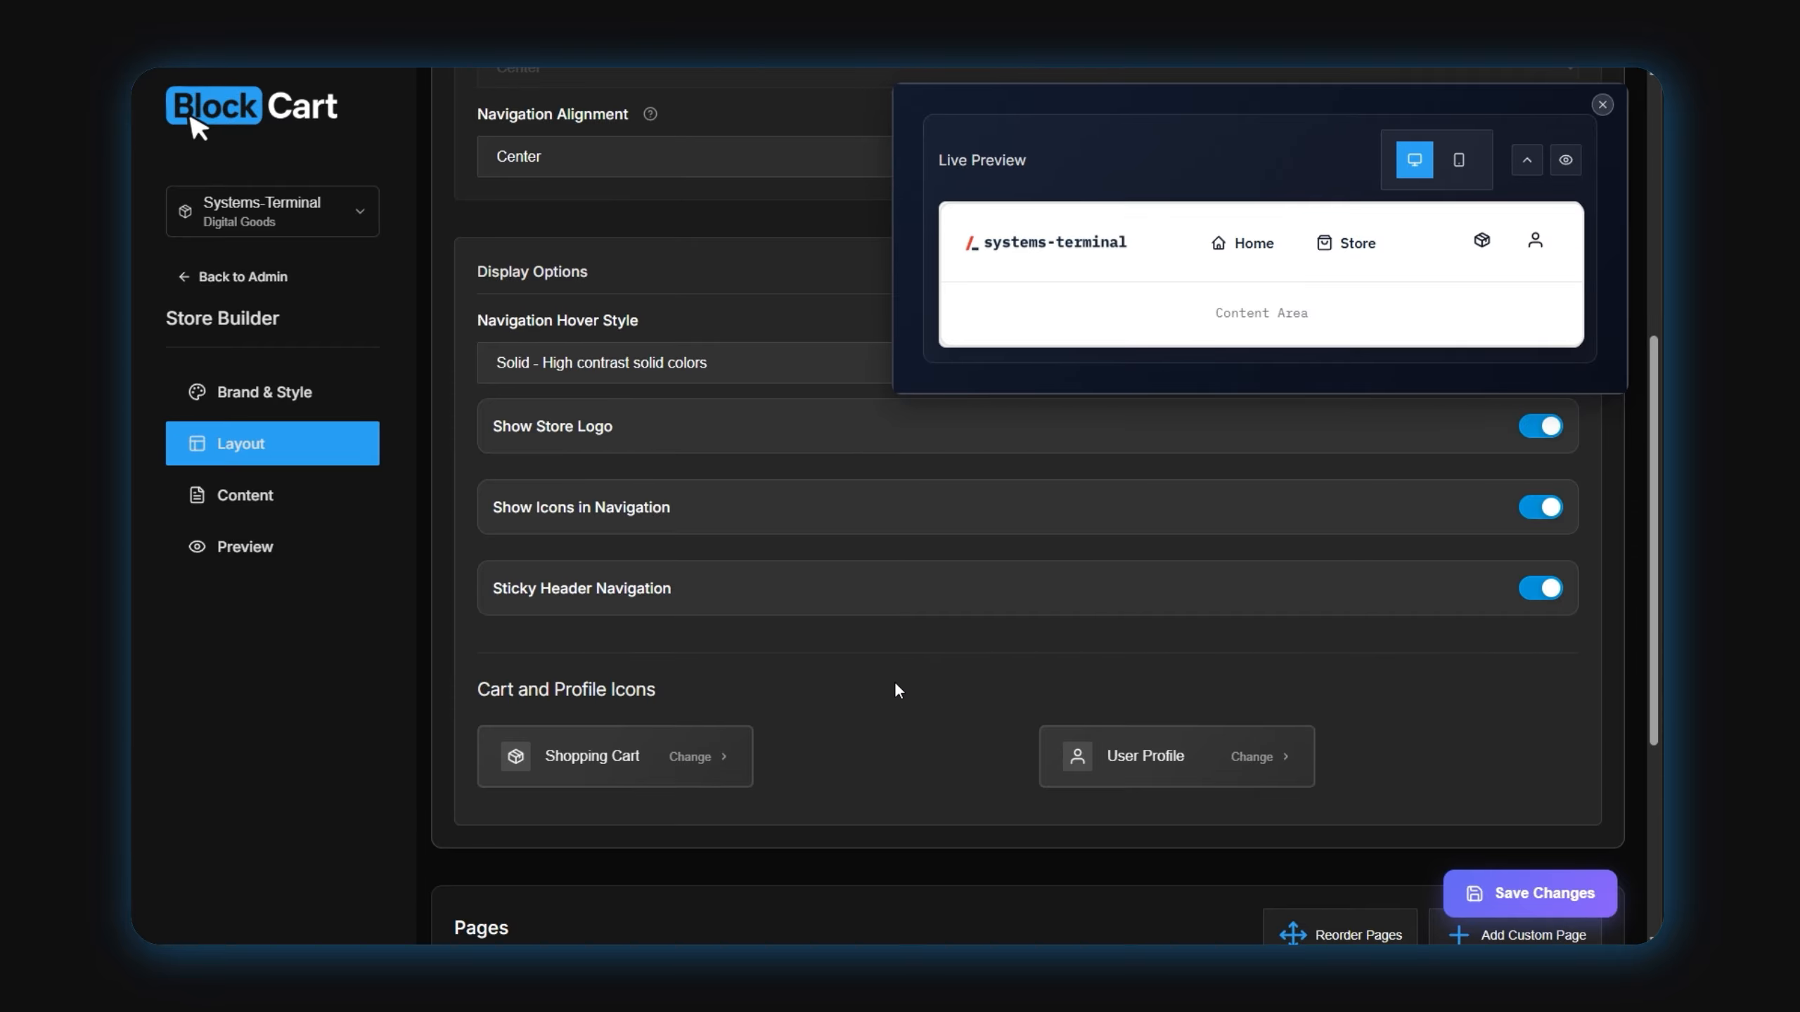
Try enabling the About page in the store navigation before disabling it again
scroll(894, 684, "down", 5)
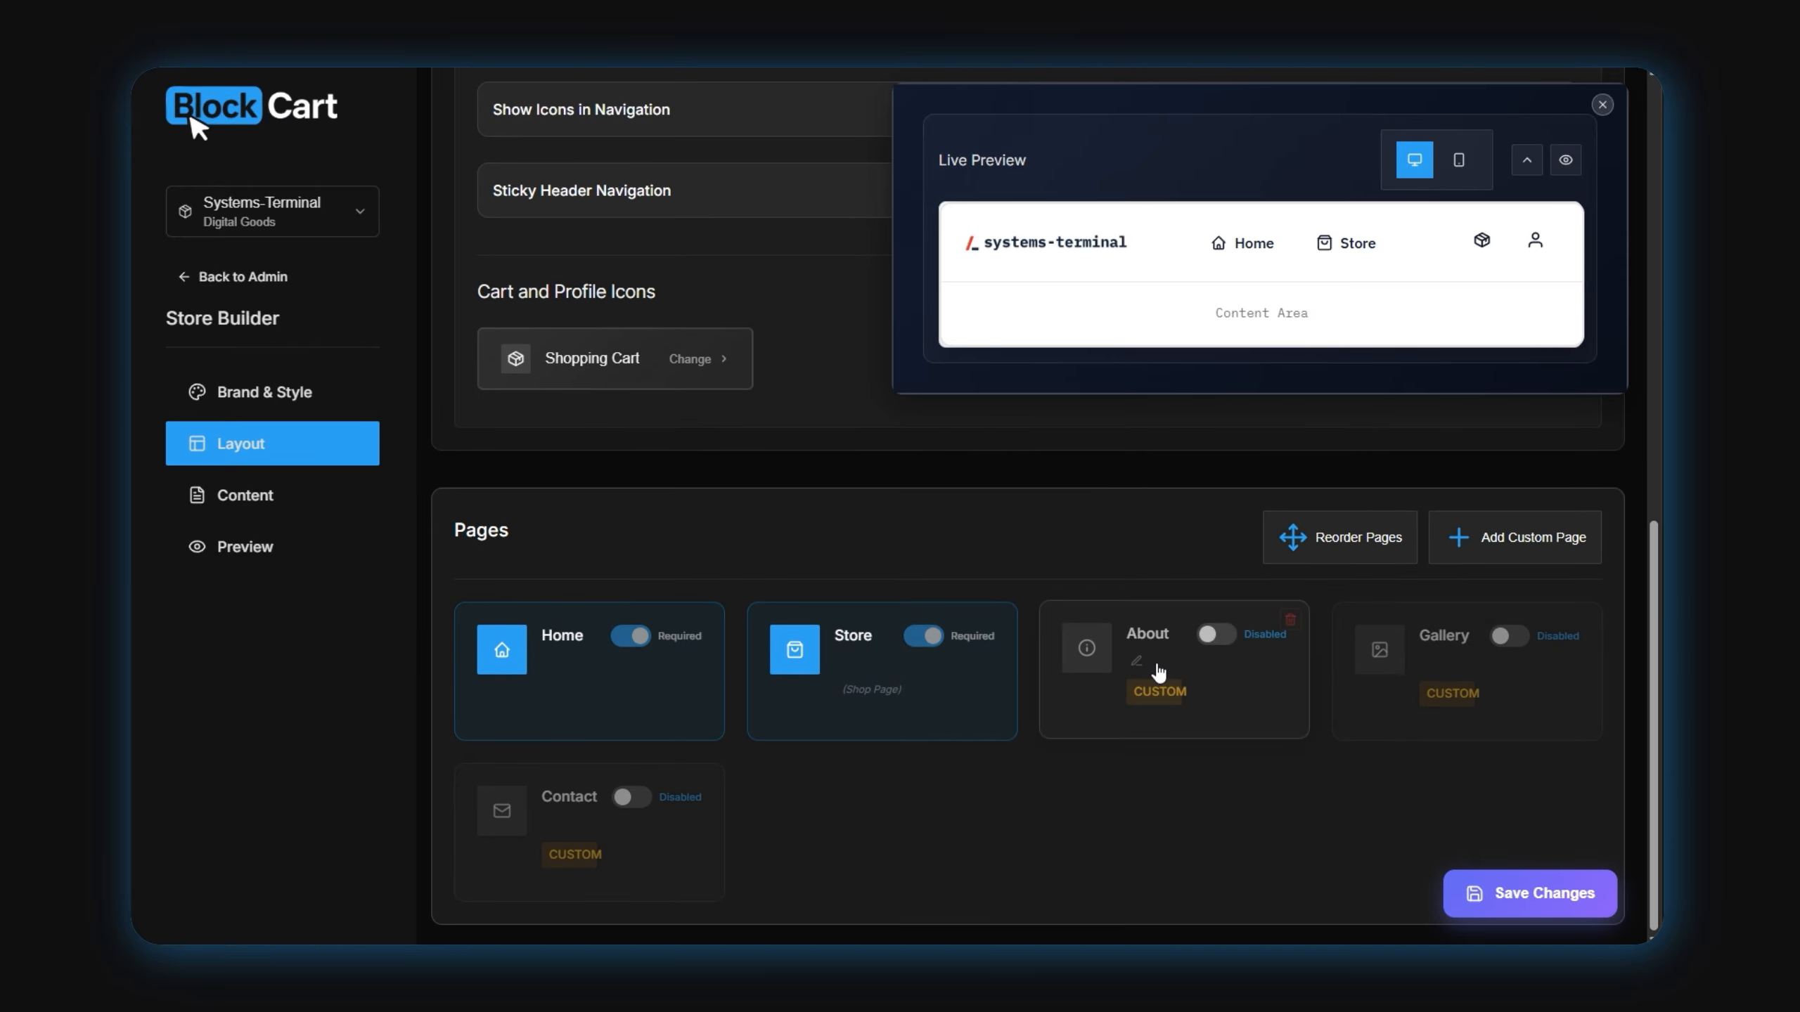
left_click(1222, 638)
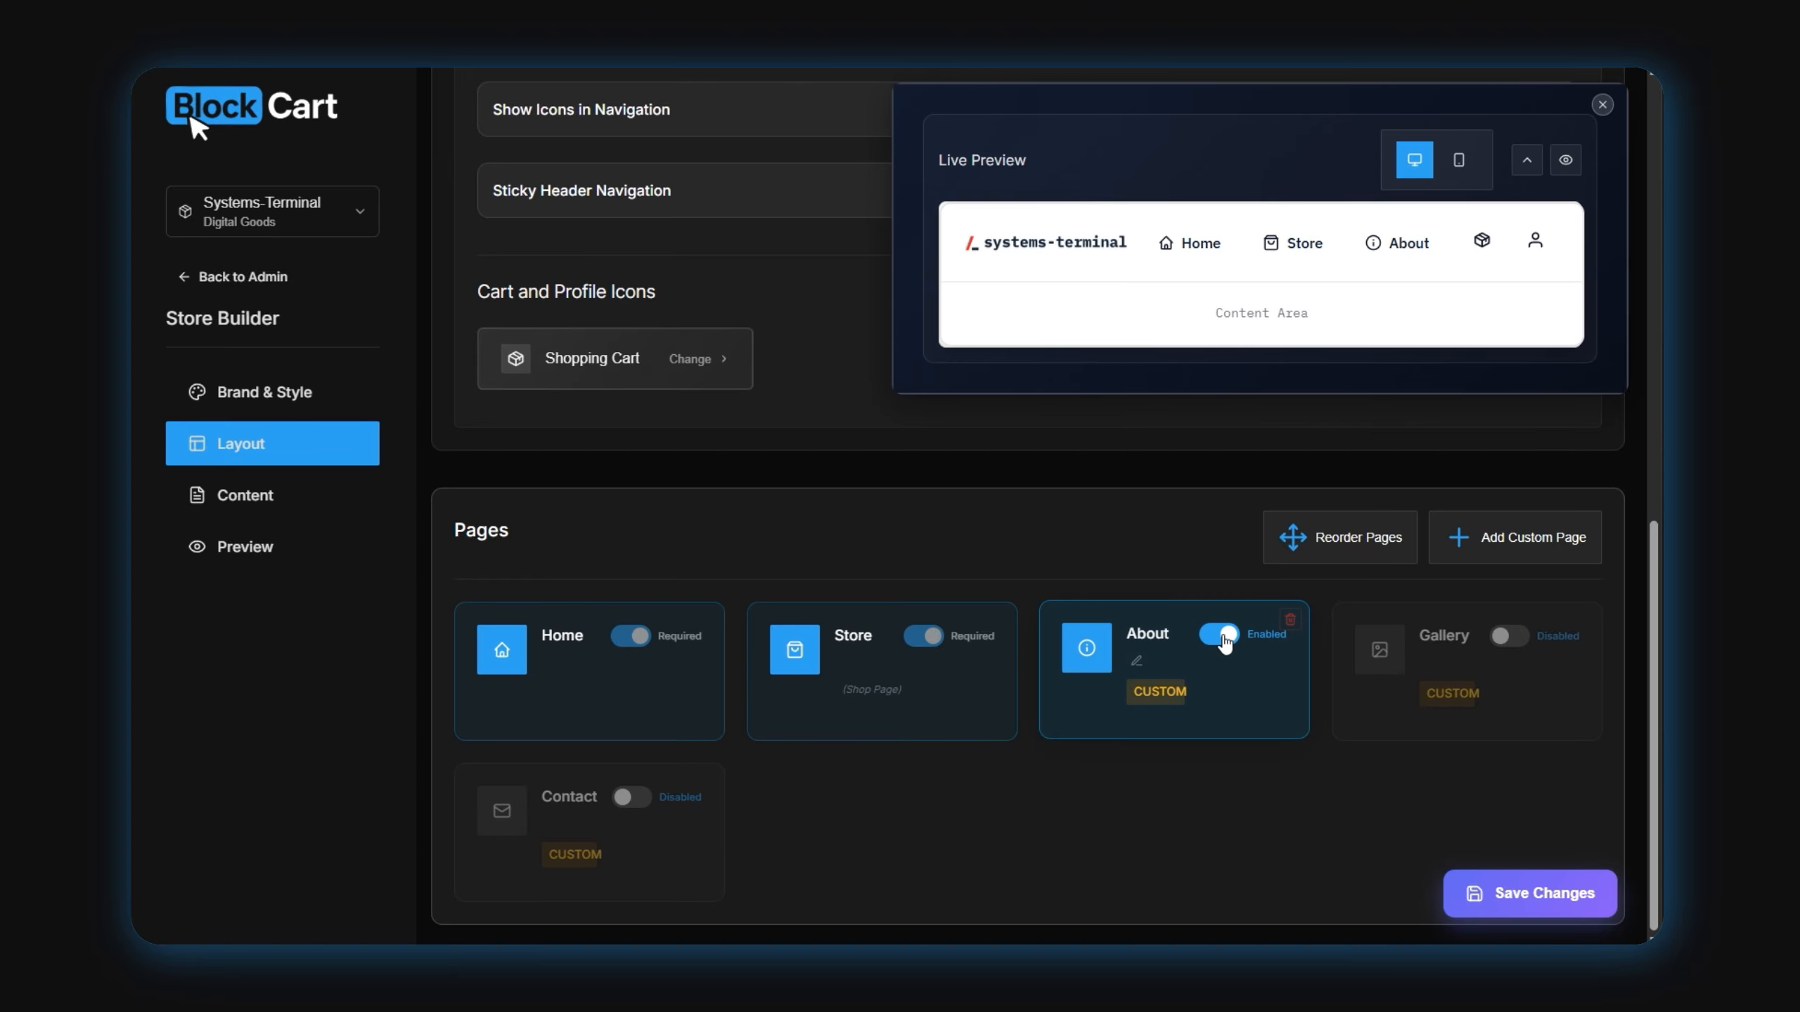
left_click(1223, 638)
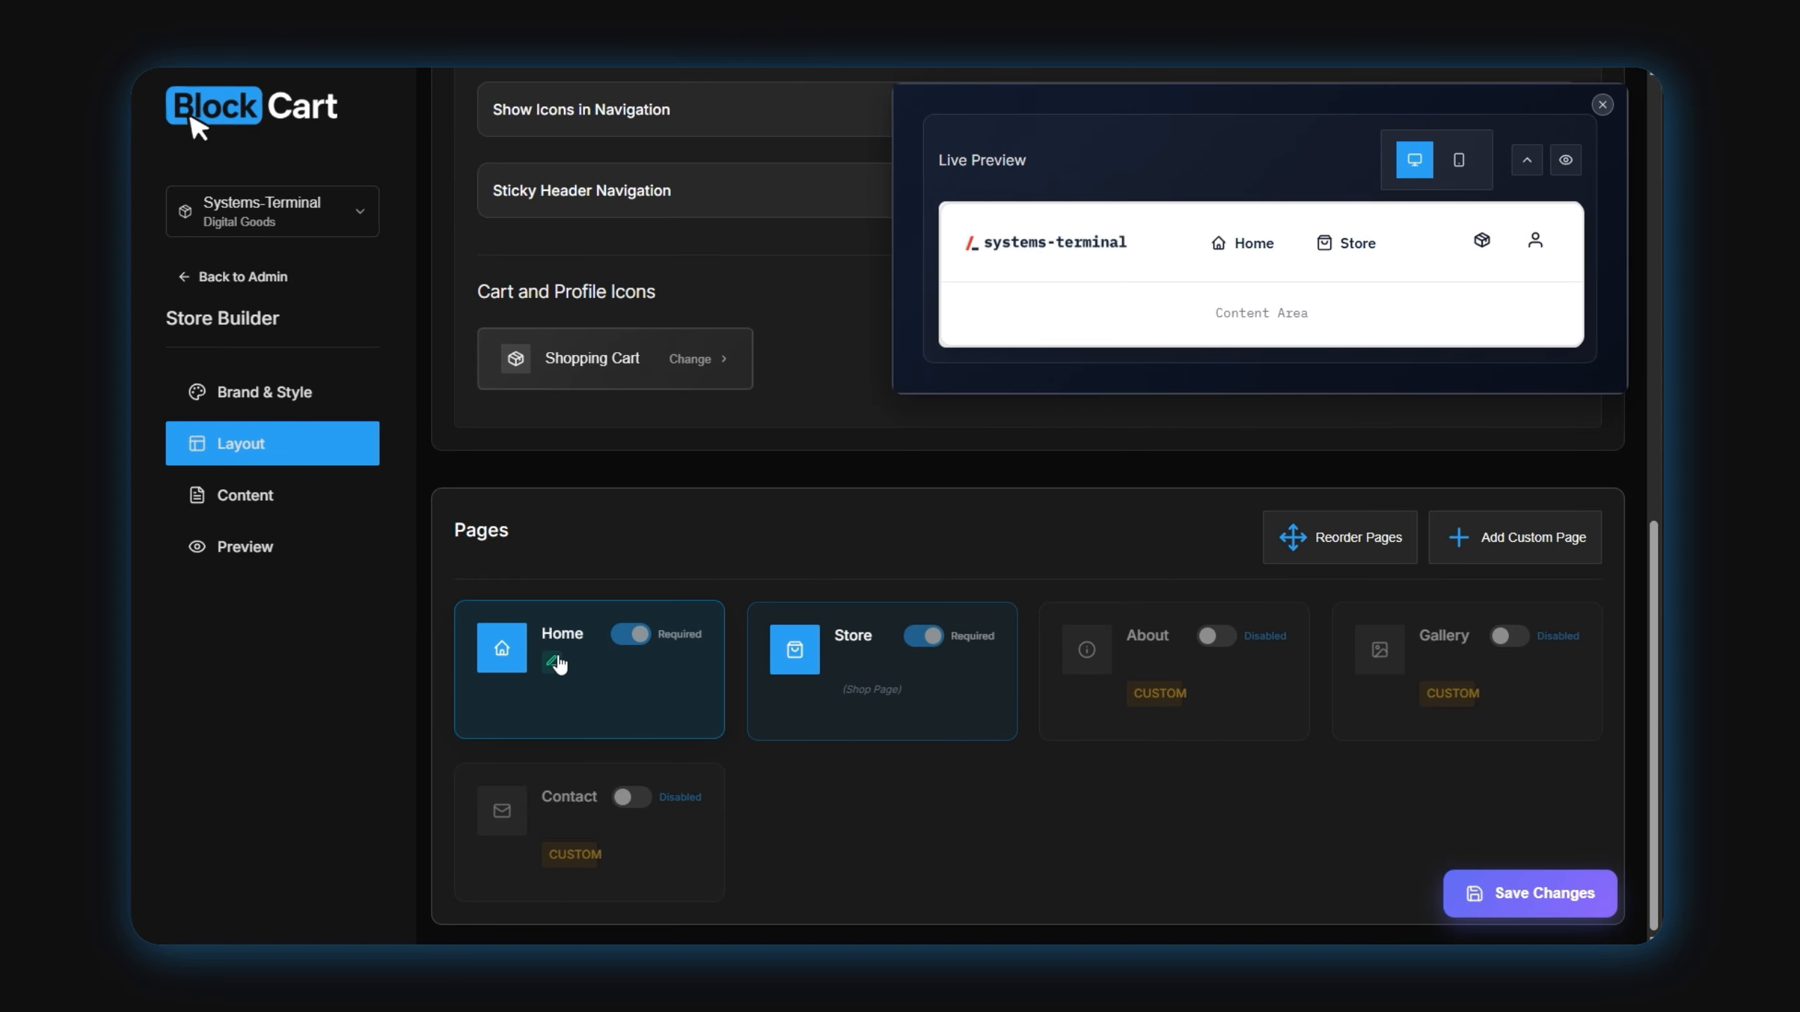
Rename the Home page to Hub and give it the terminal prompt icon, searching the icons for "con"
left_click(552, 663)
double_click(573, 637)
type("H")
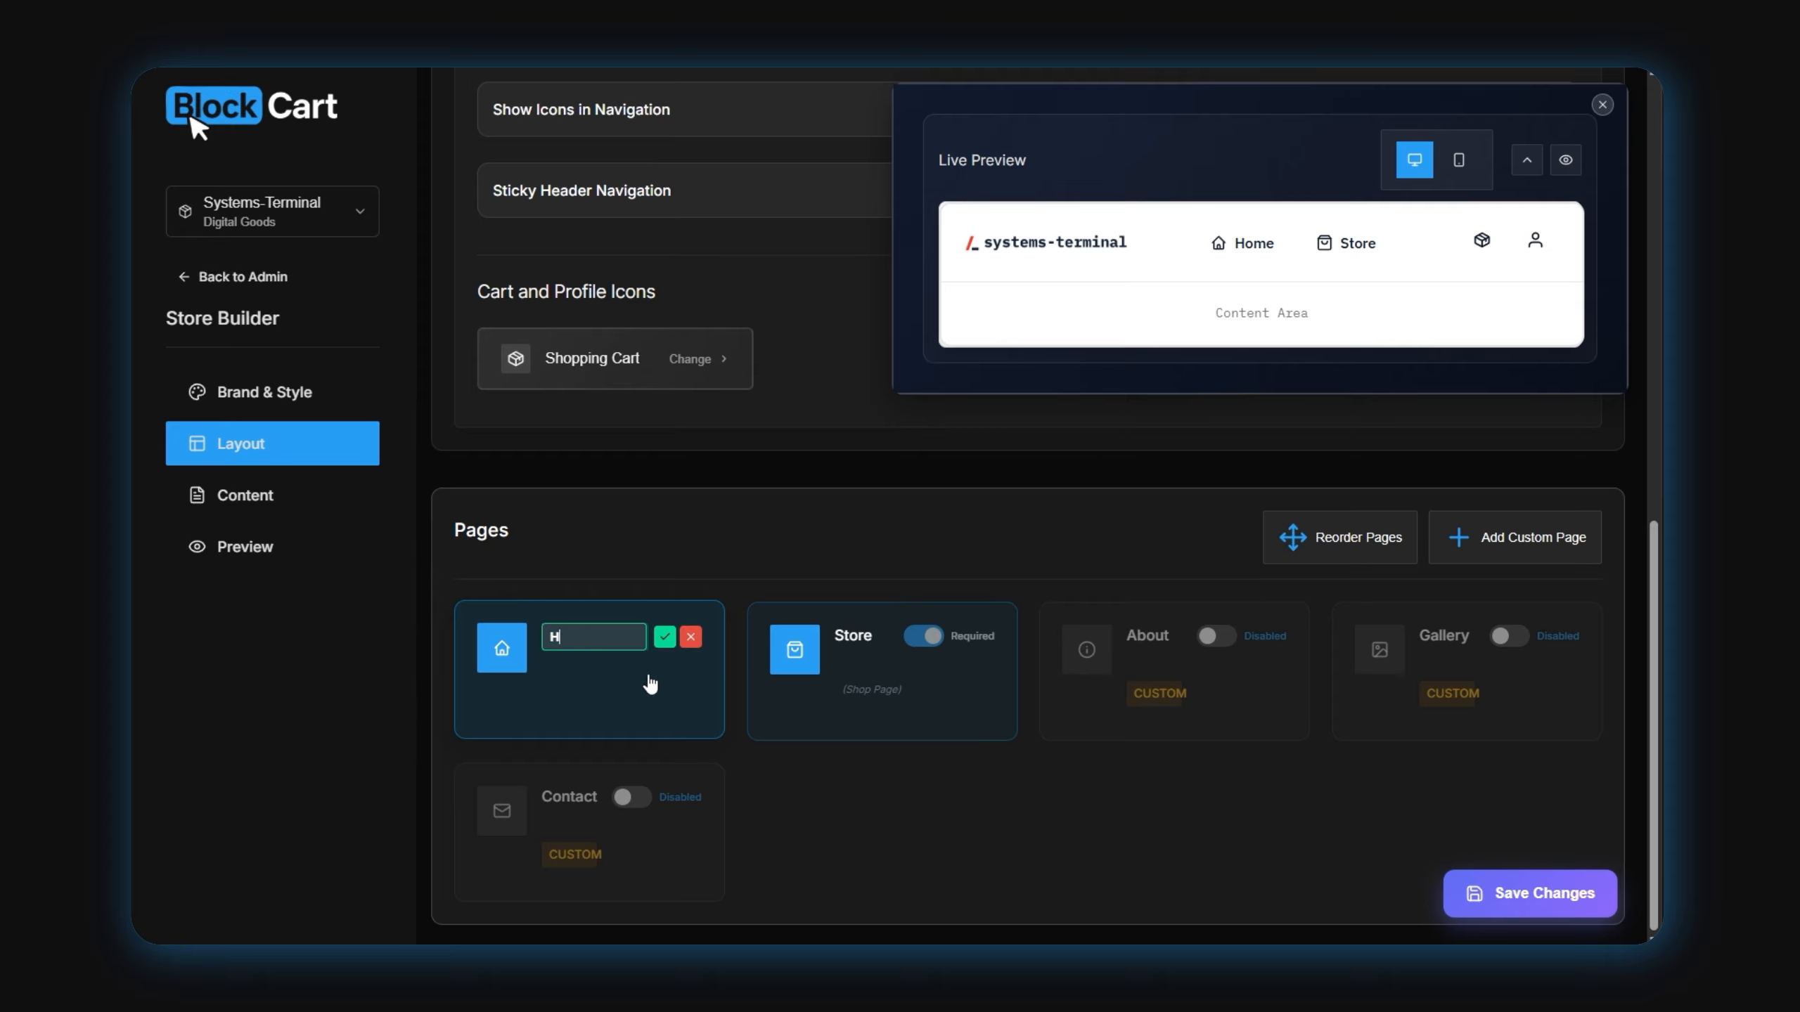
type("ub")
left_click(477, 647)
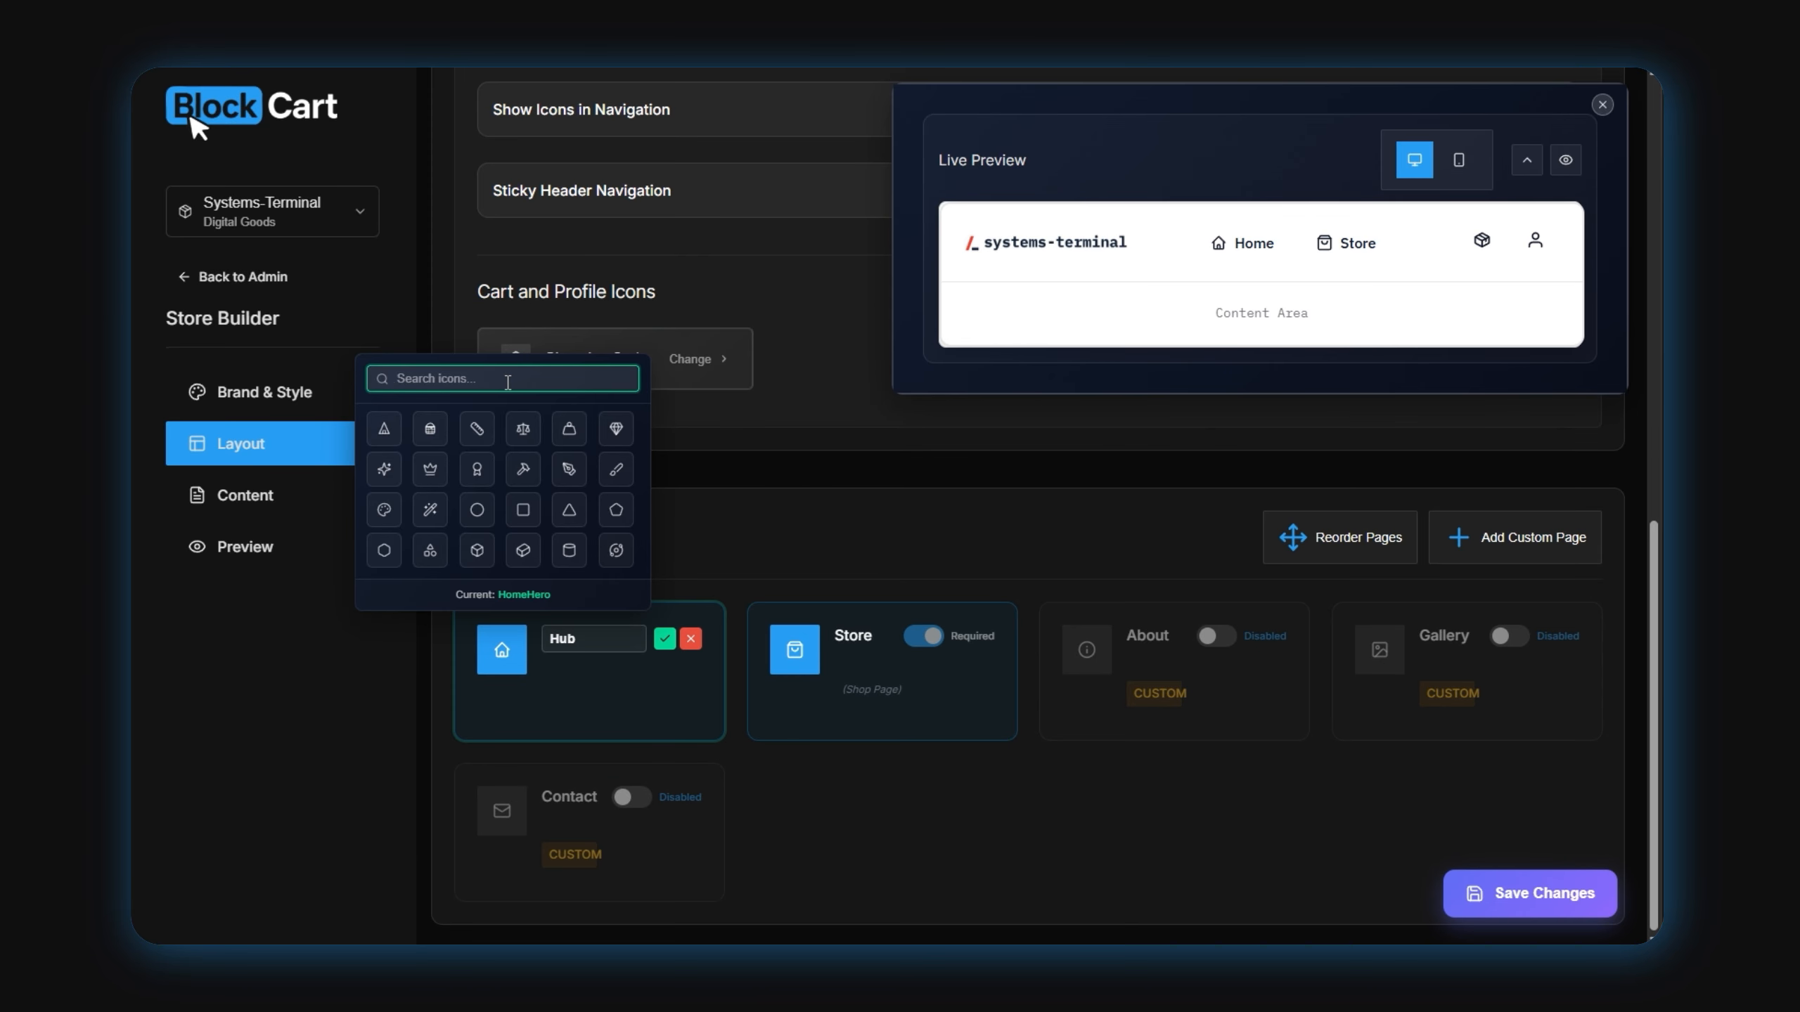
type("con")
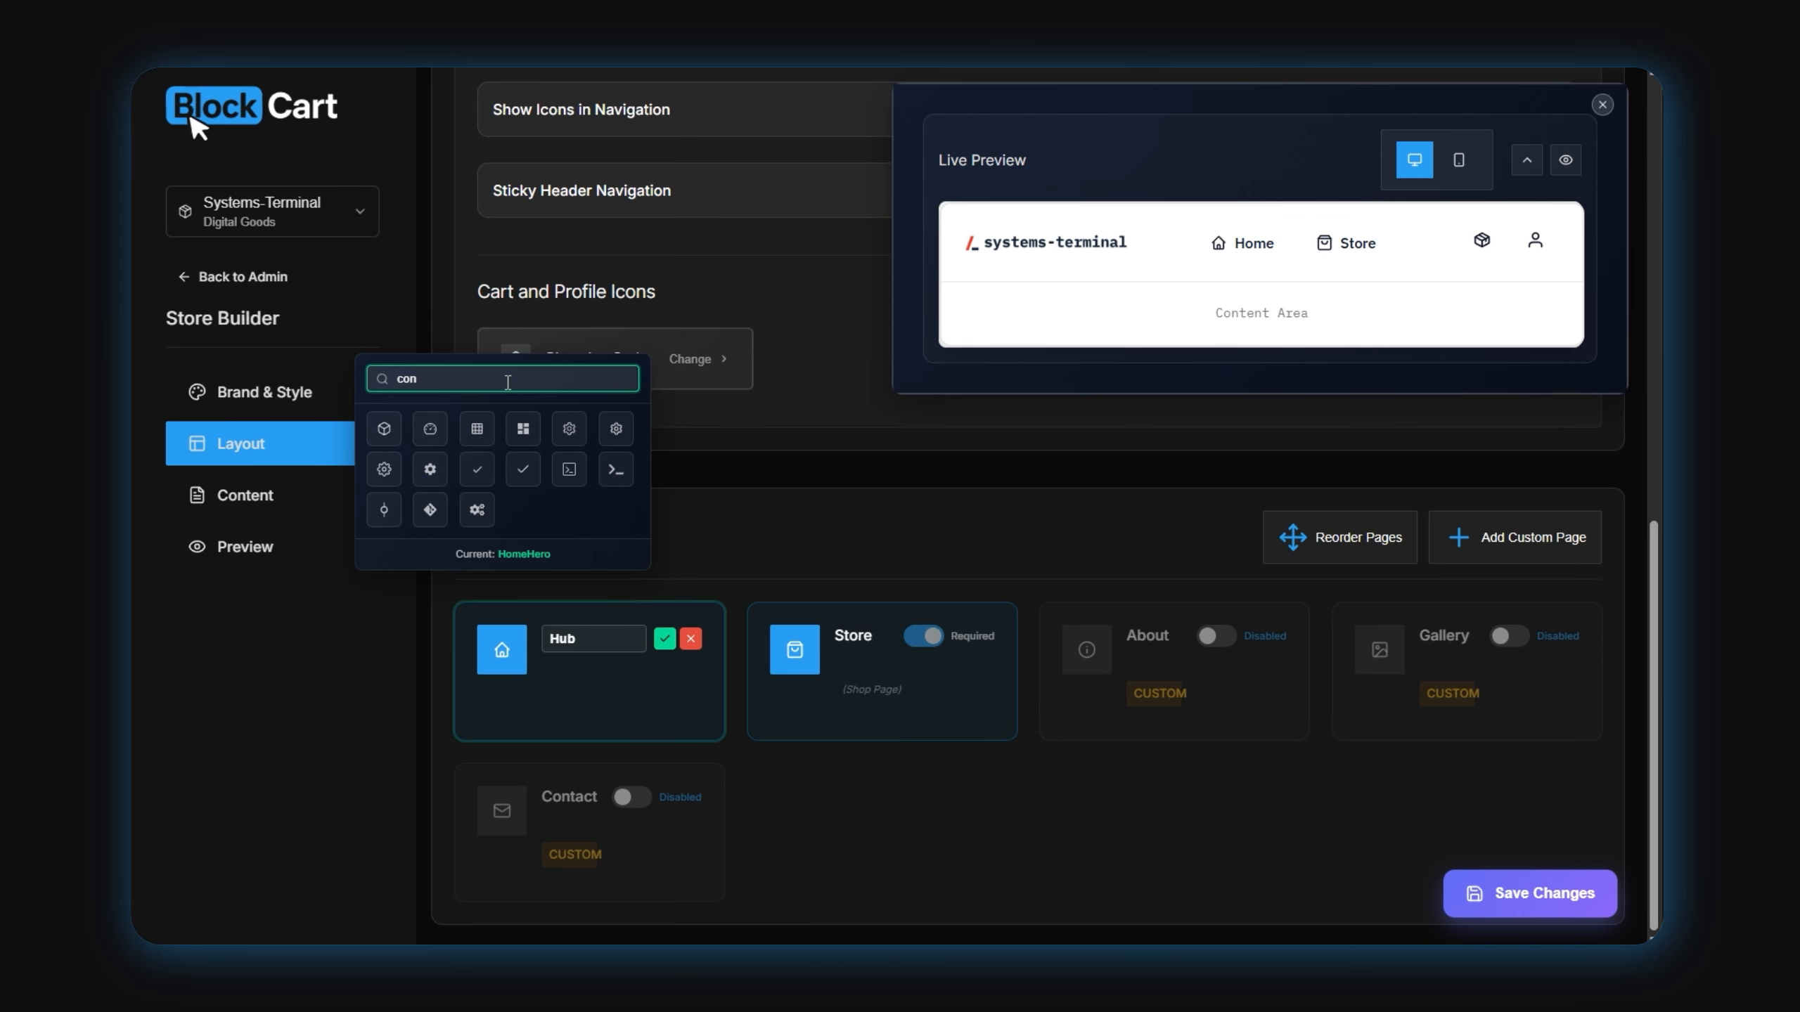
left_click(615, 470)
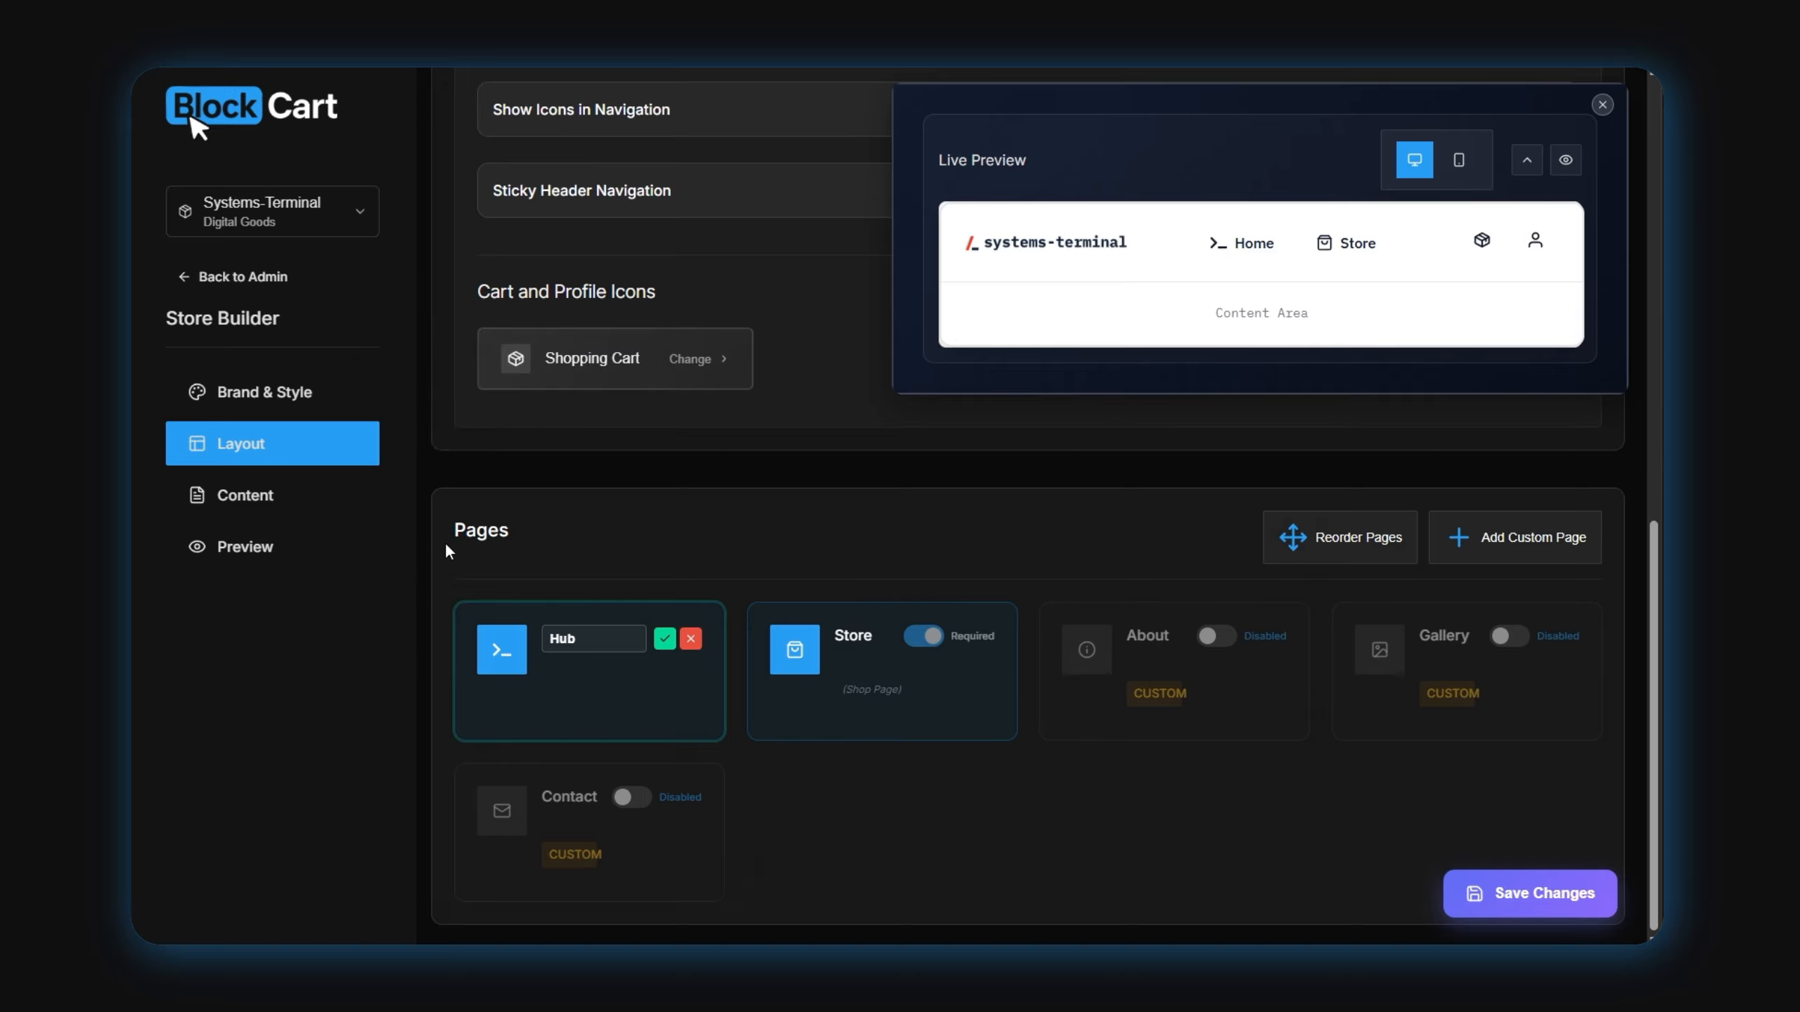
left_click(669, 639)
Rename the Store page to Systems
left_click(793, 649)
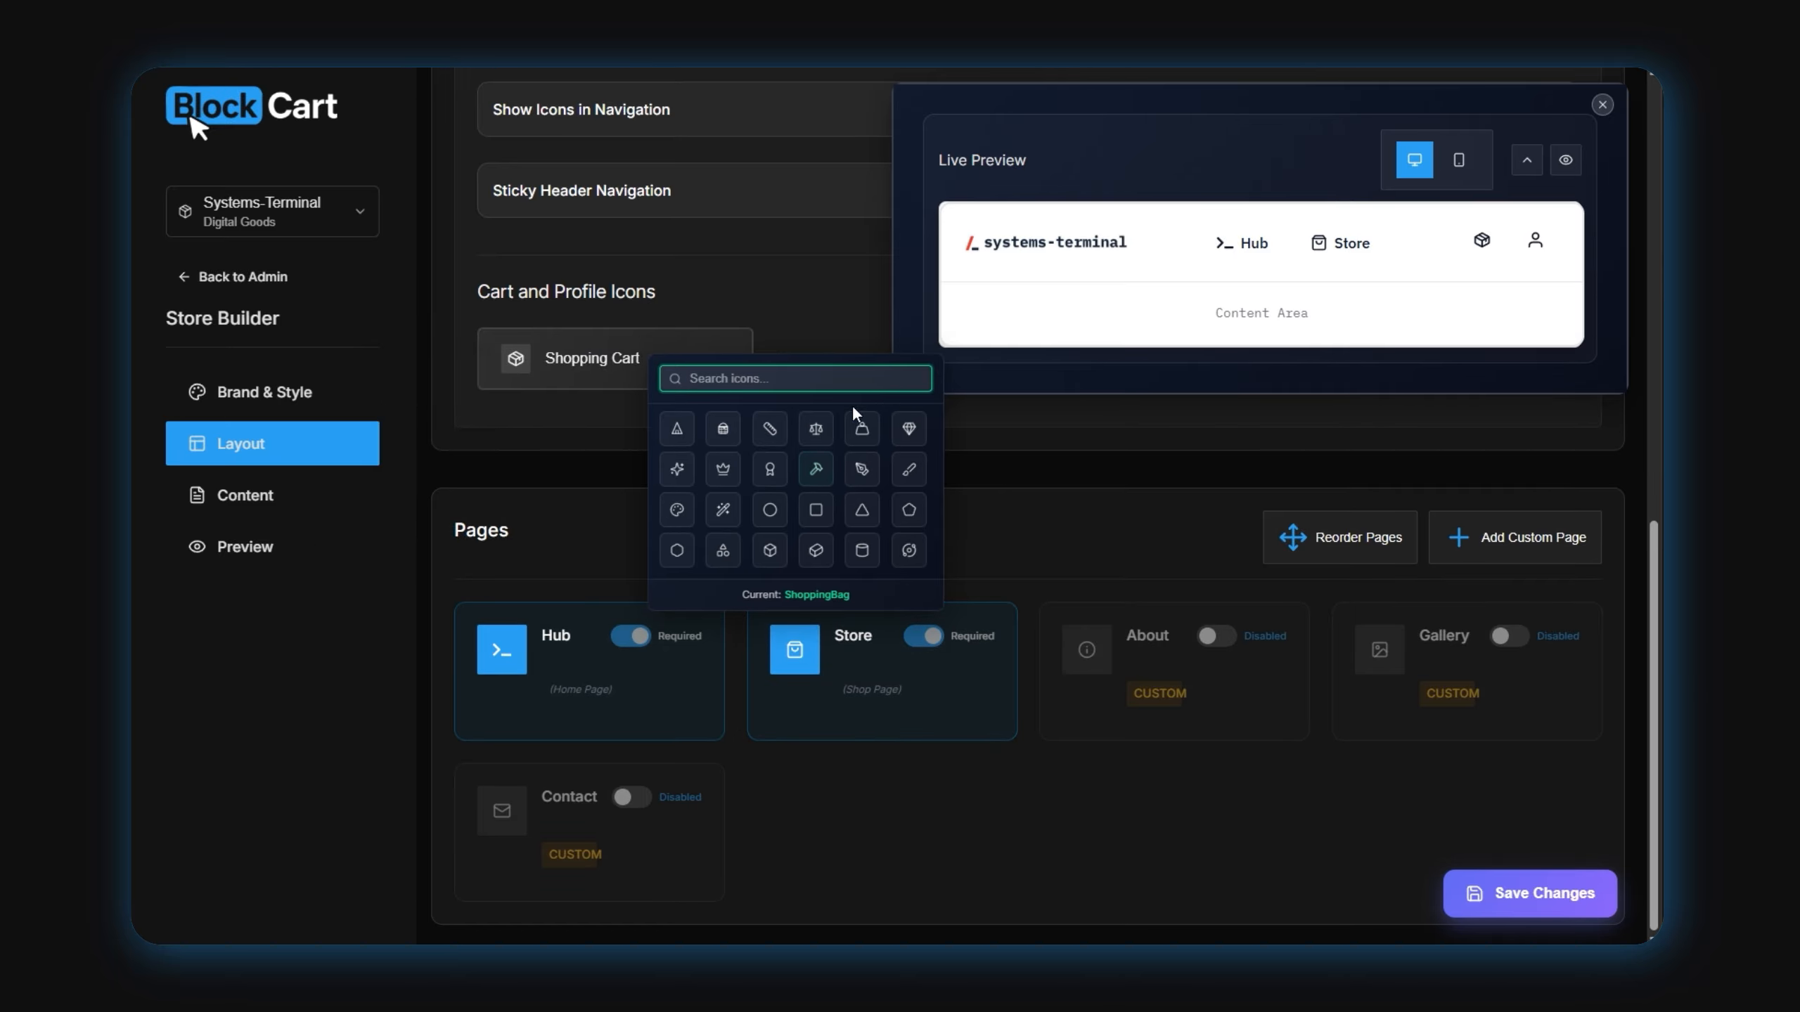
left_click(852, 636)
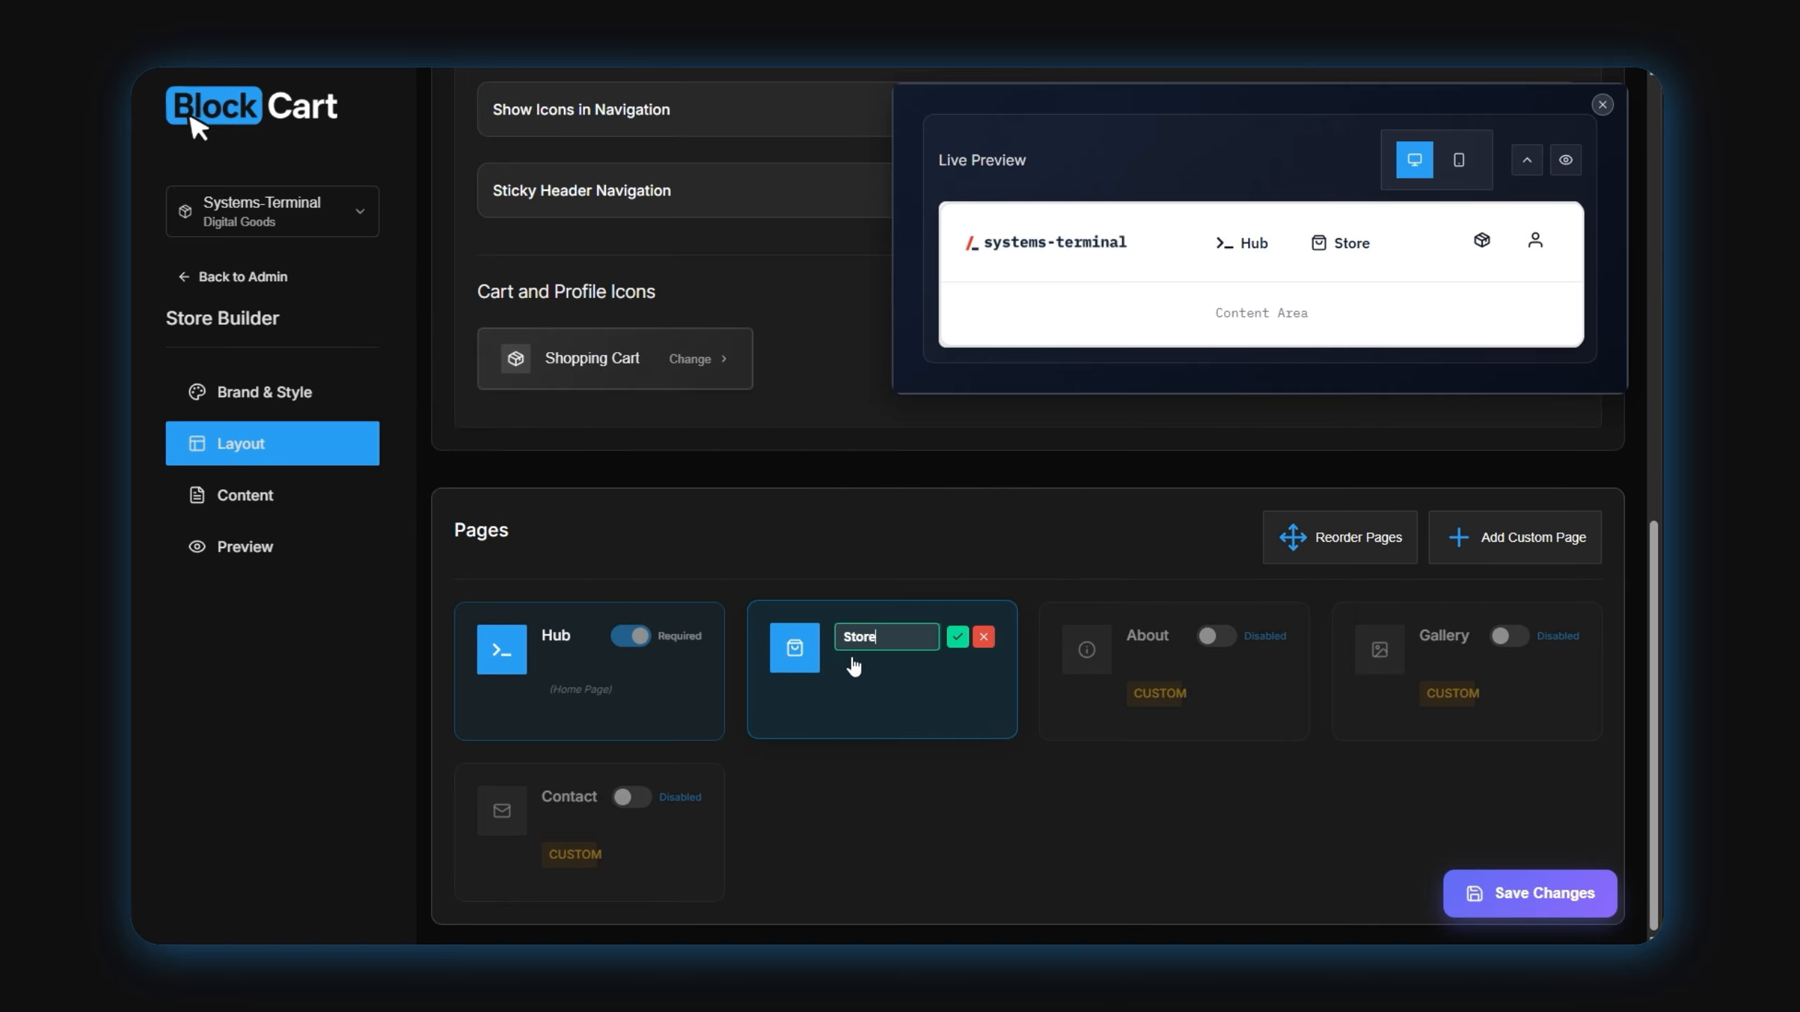
double_click(877, 635)
type("System")
left_click(966, 638)
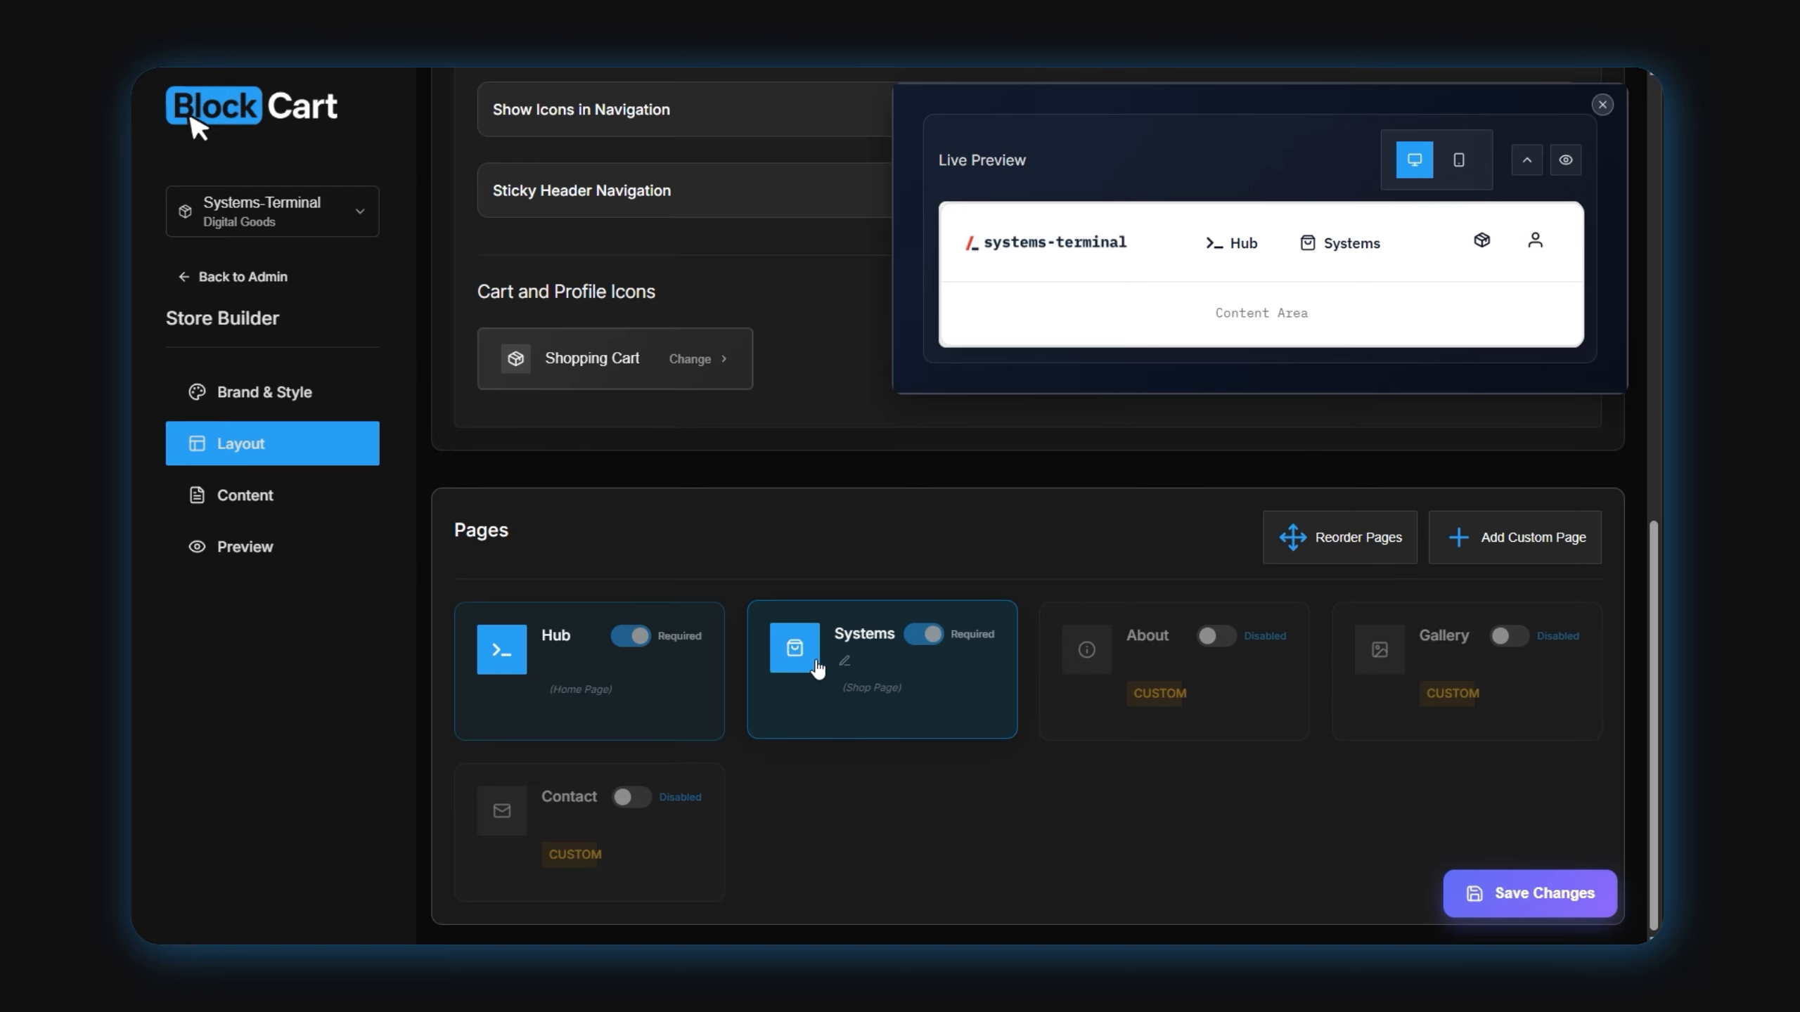
Give the Systems page the four-square grid icon, searching the icons for "gri", and save the layout changes
left_click(810, 672)
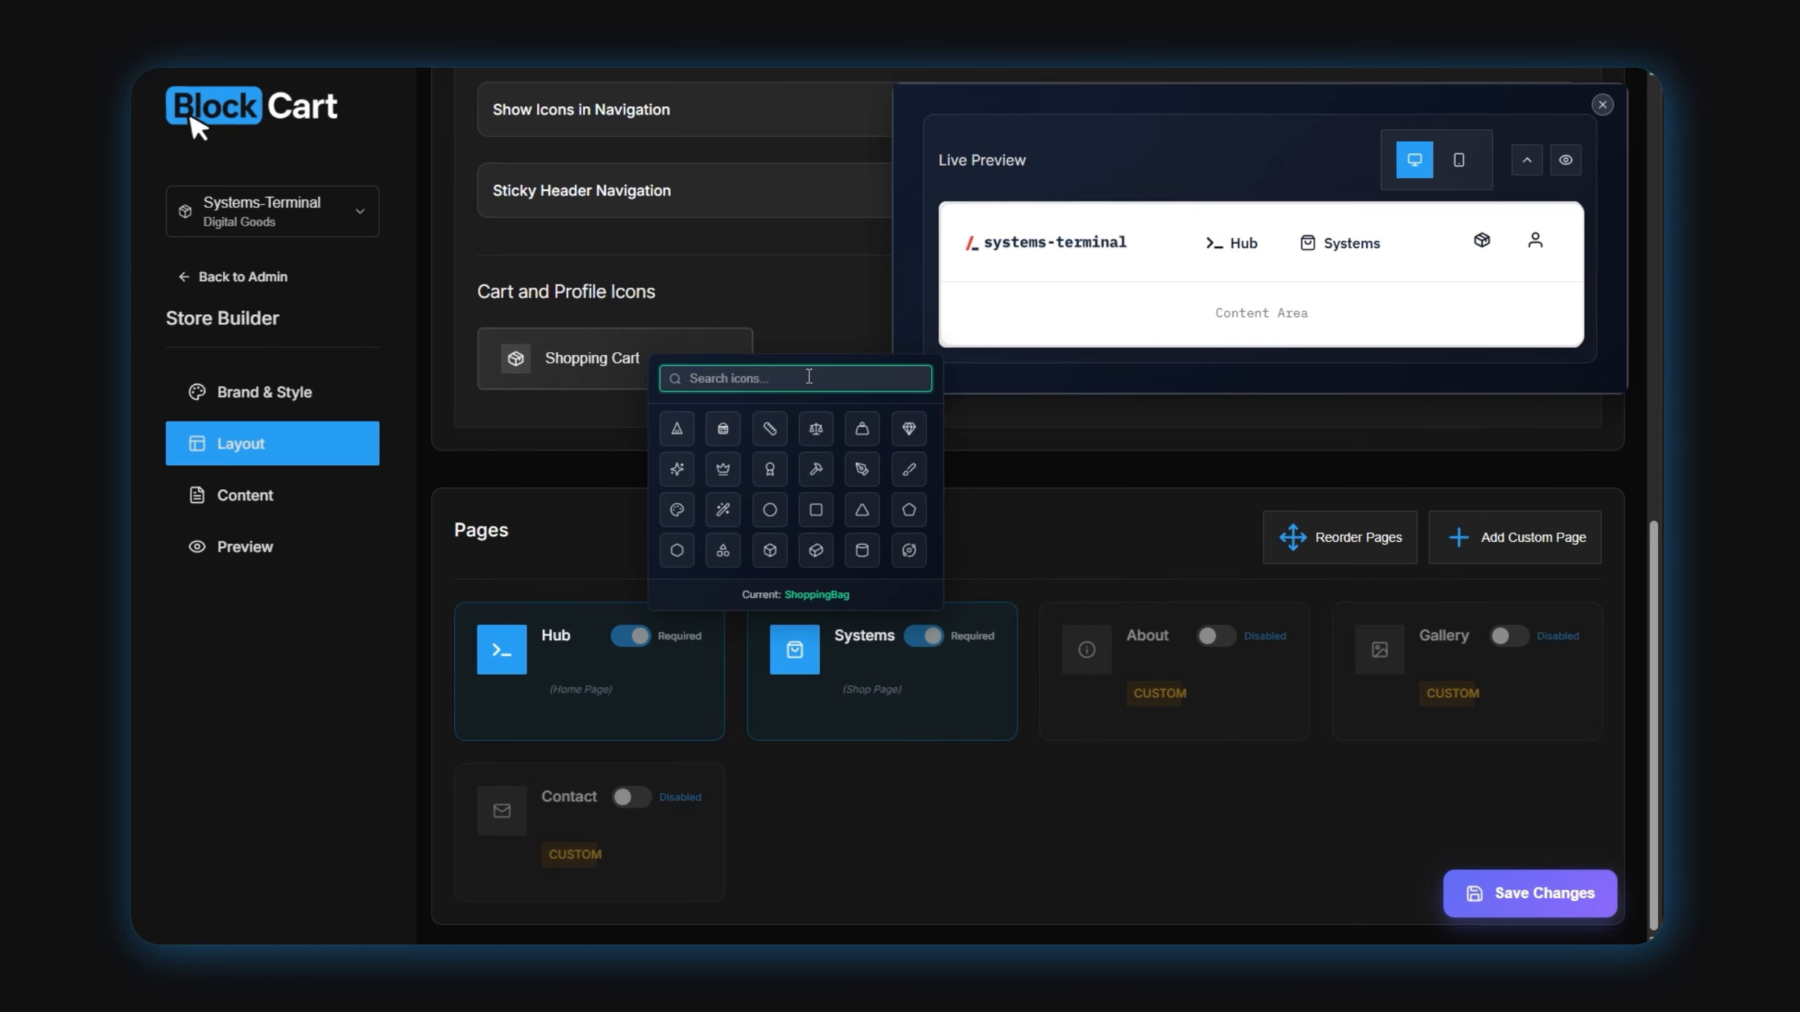
type("gri")
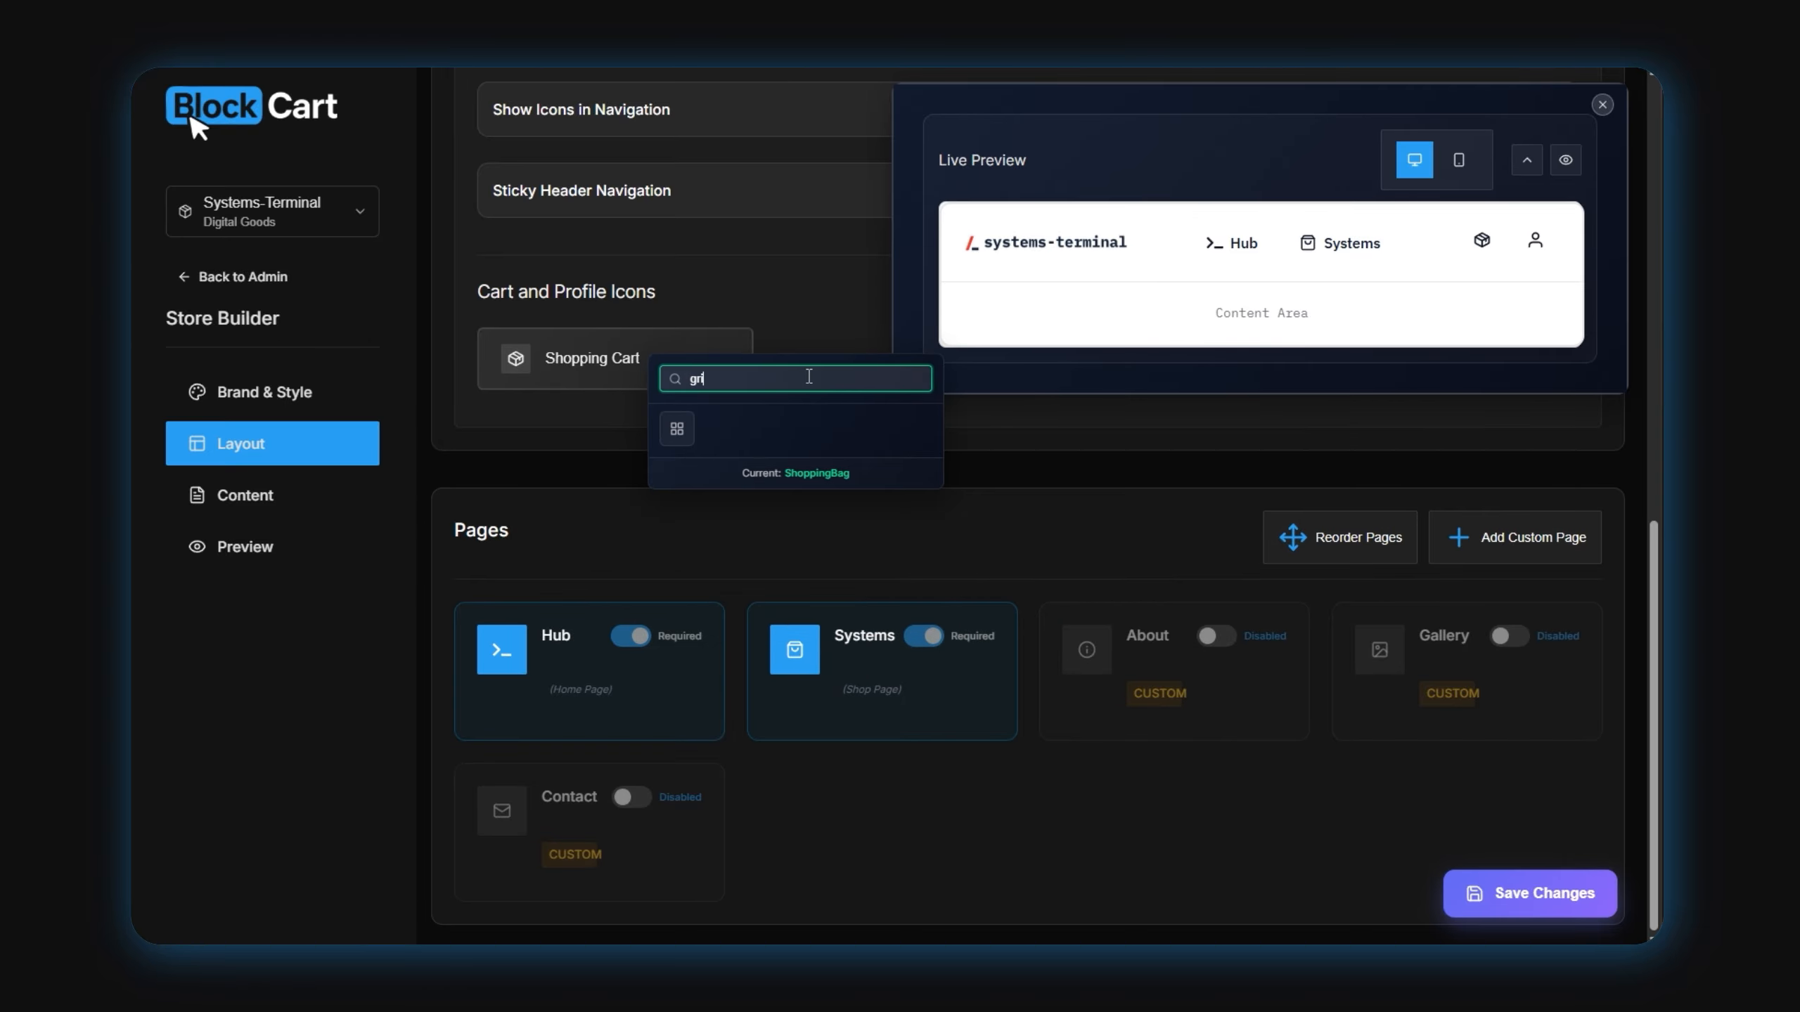
left_click(677, 428)
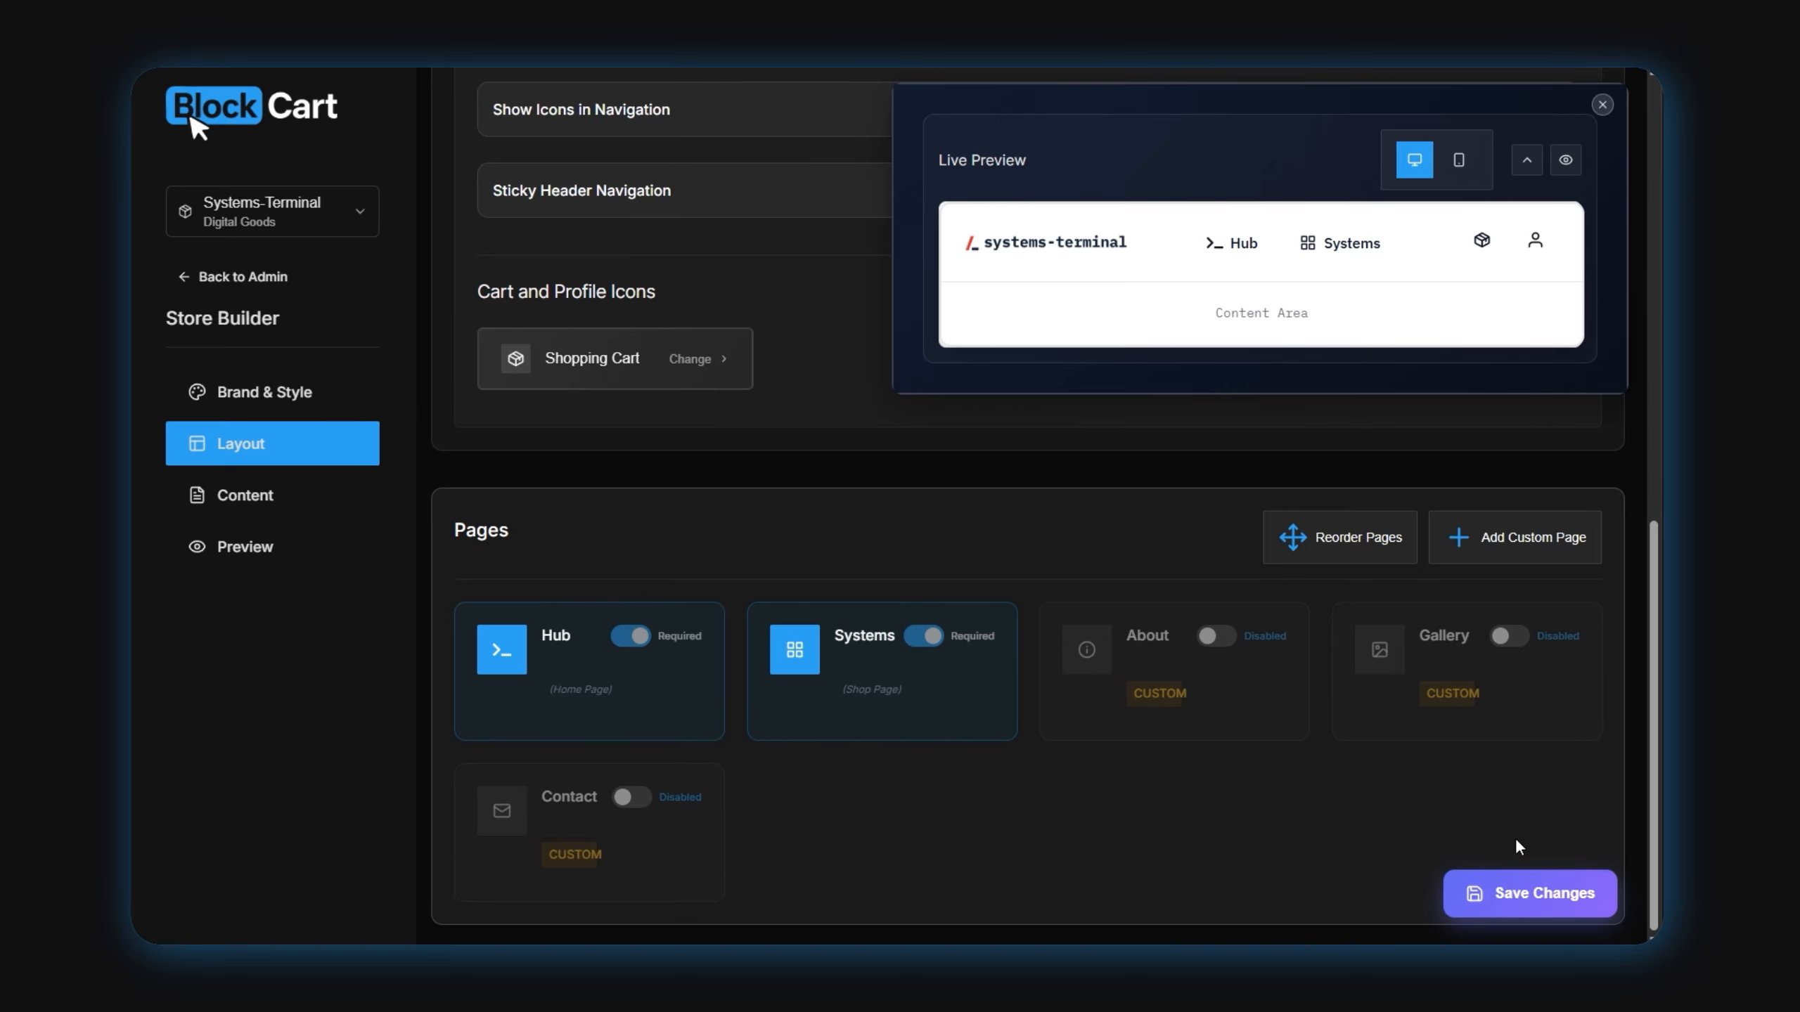
left_click(1477, 895)
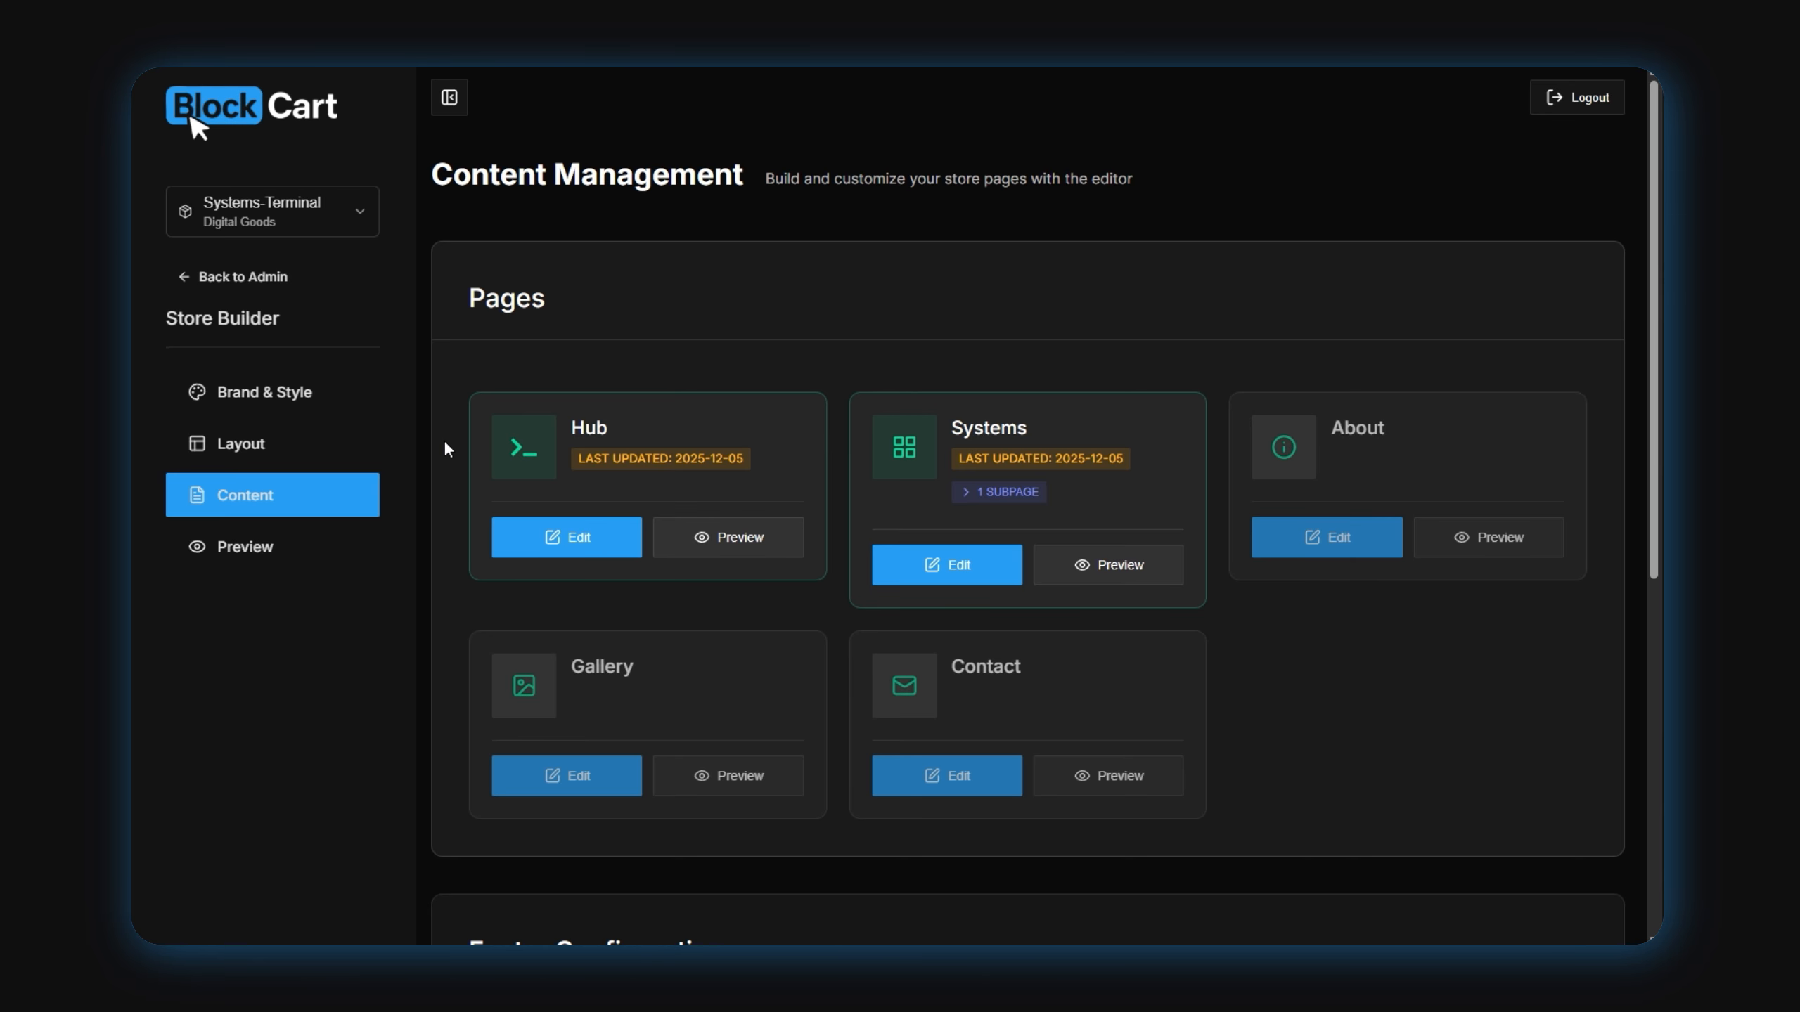
Open the Hub page in the content editor and set the hero banner's title size to 56px
left_click(531, 544)
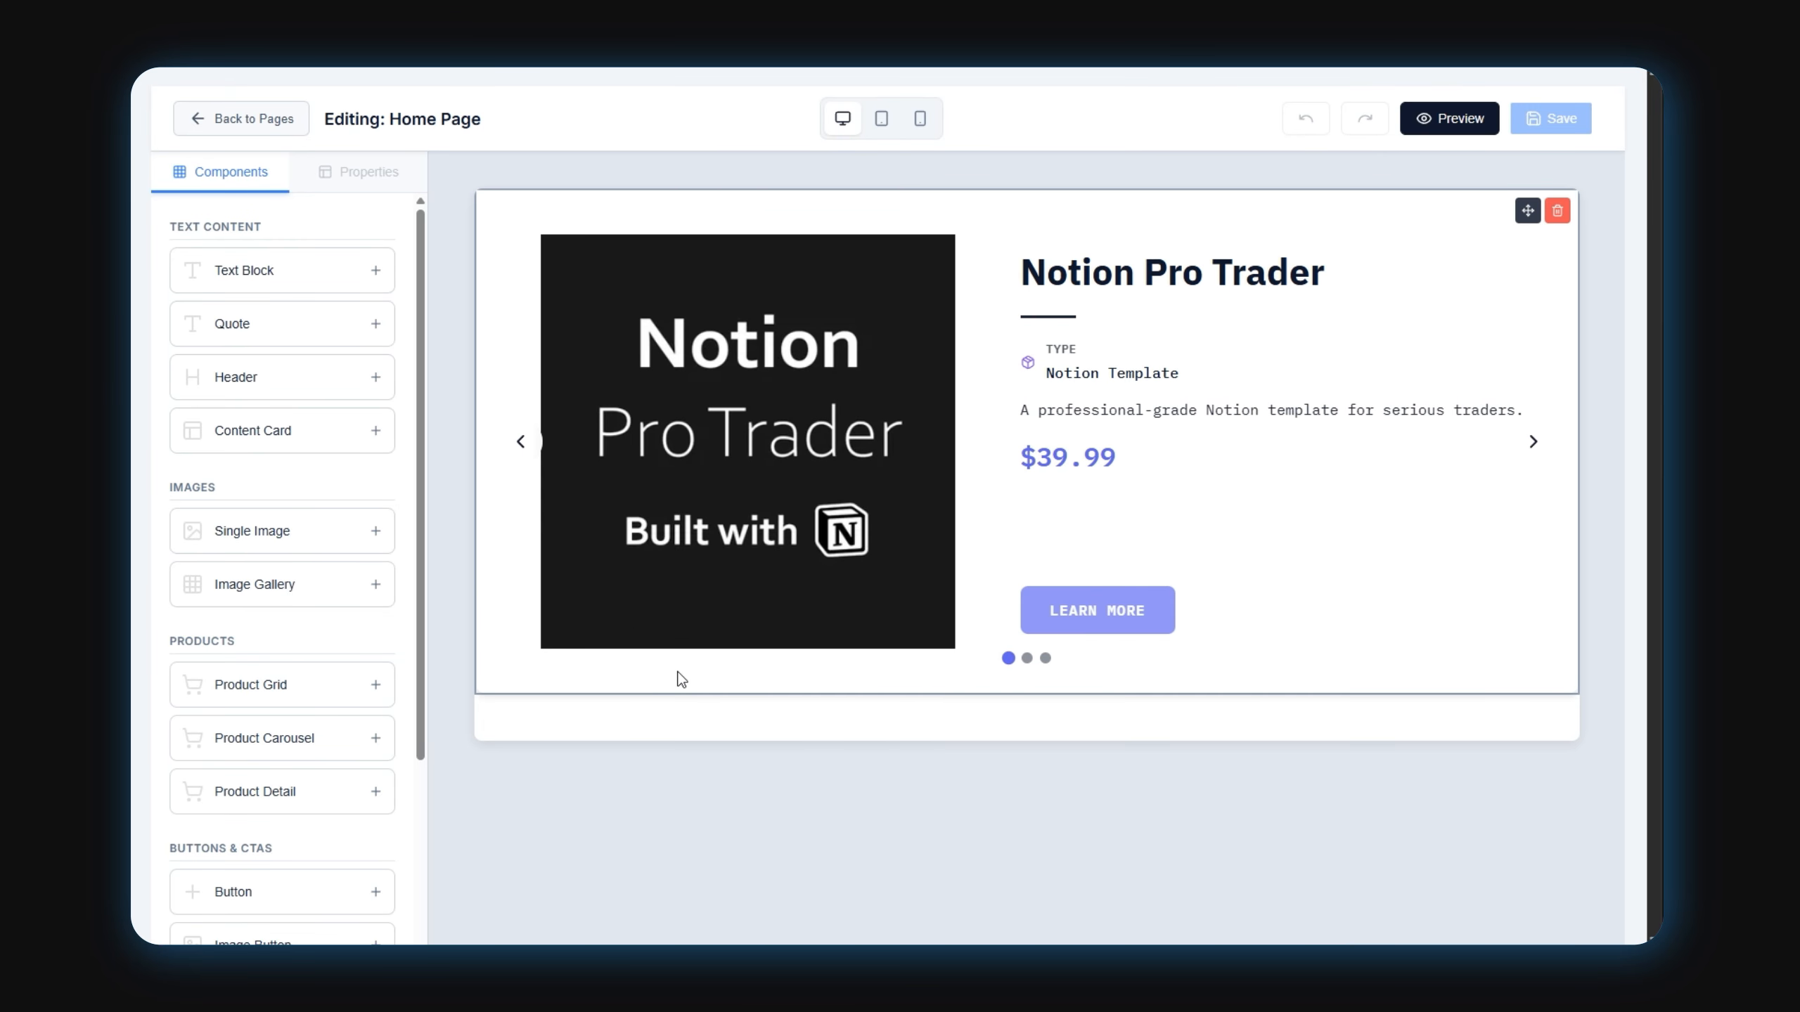
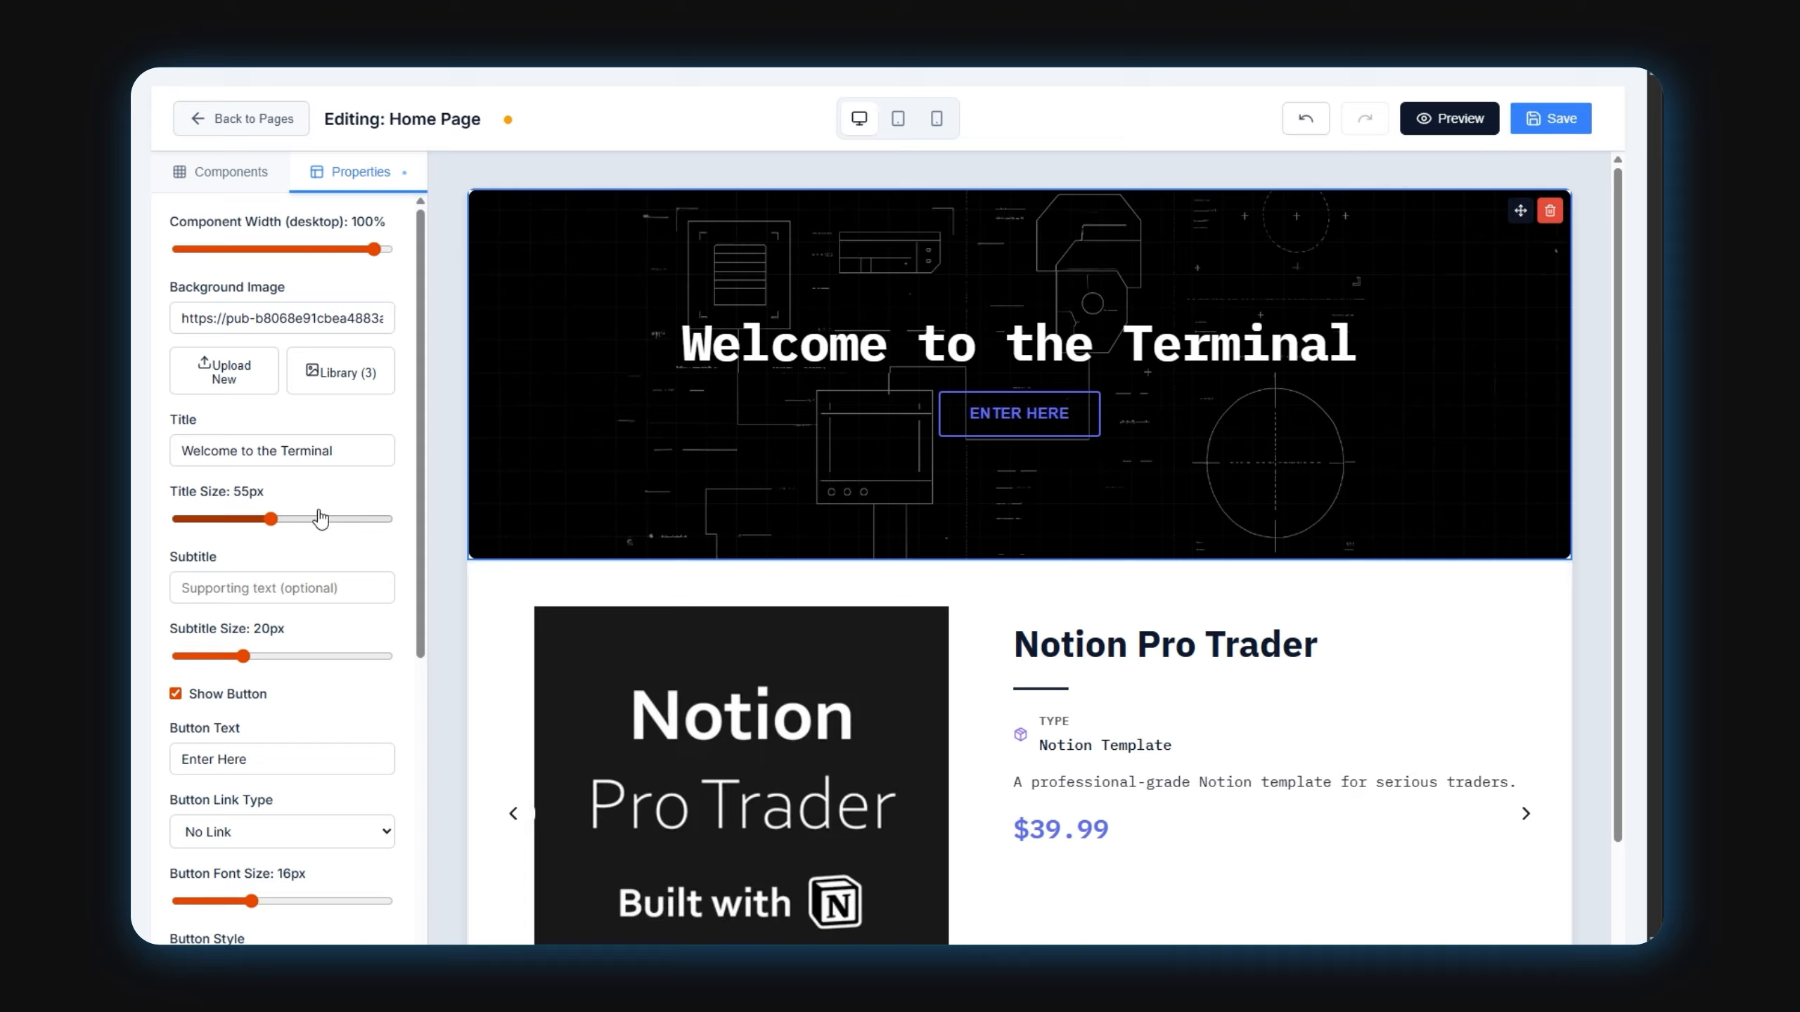
scroll(322, 520, "down", 1)
left_click_drag(271, 427, 274, 431)
scroll(274, 432, "up", 1)
Keep the Enter Here button's style at Outline and set its color to Custom Color in white
scroll(270, 539, "down", 3)
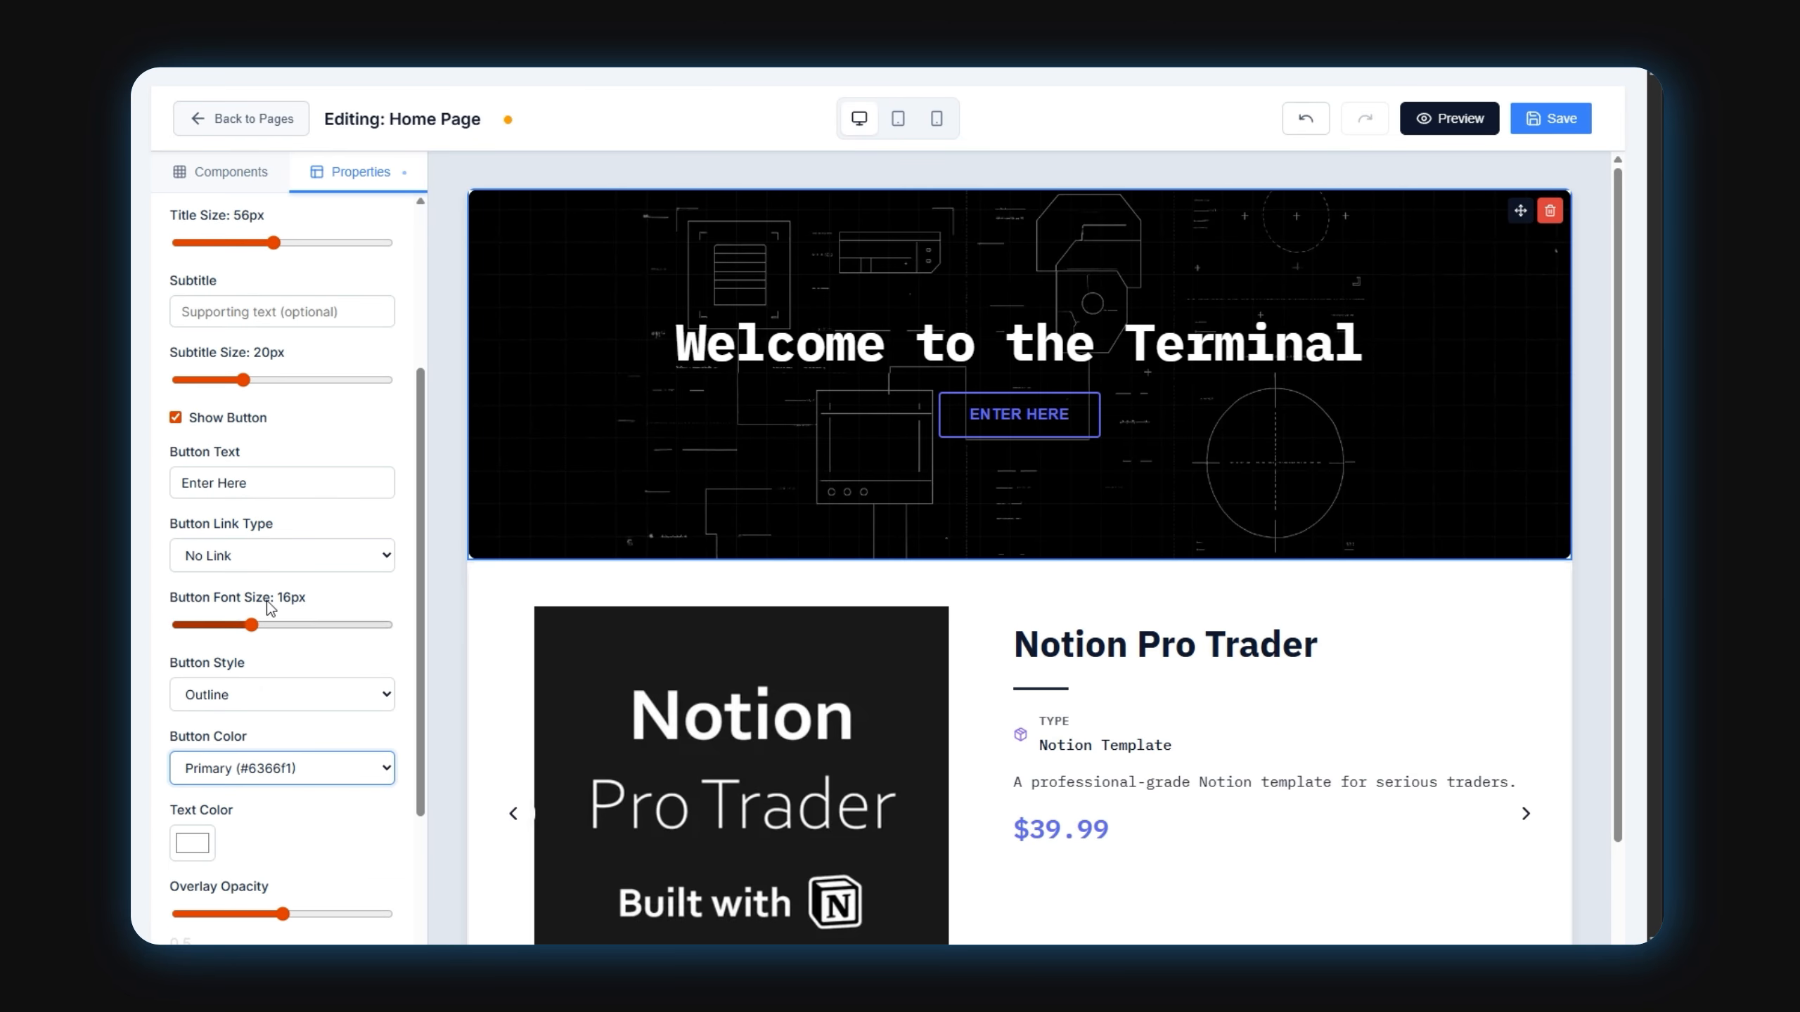
left_click(273, 702)
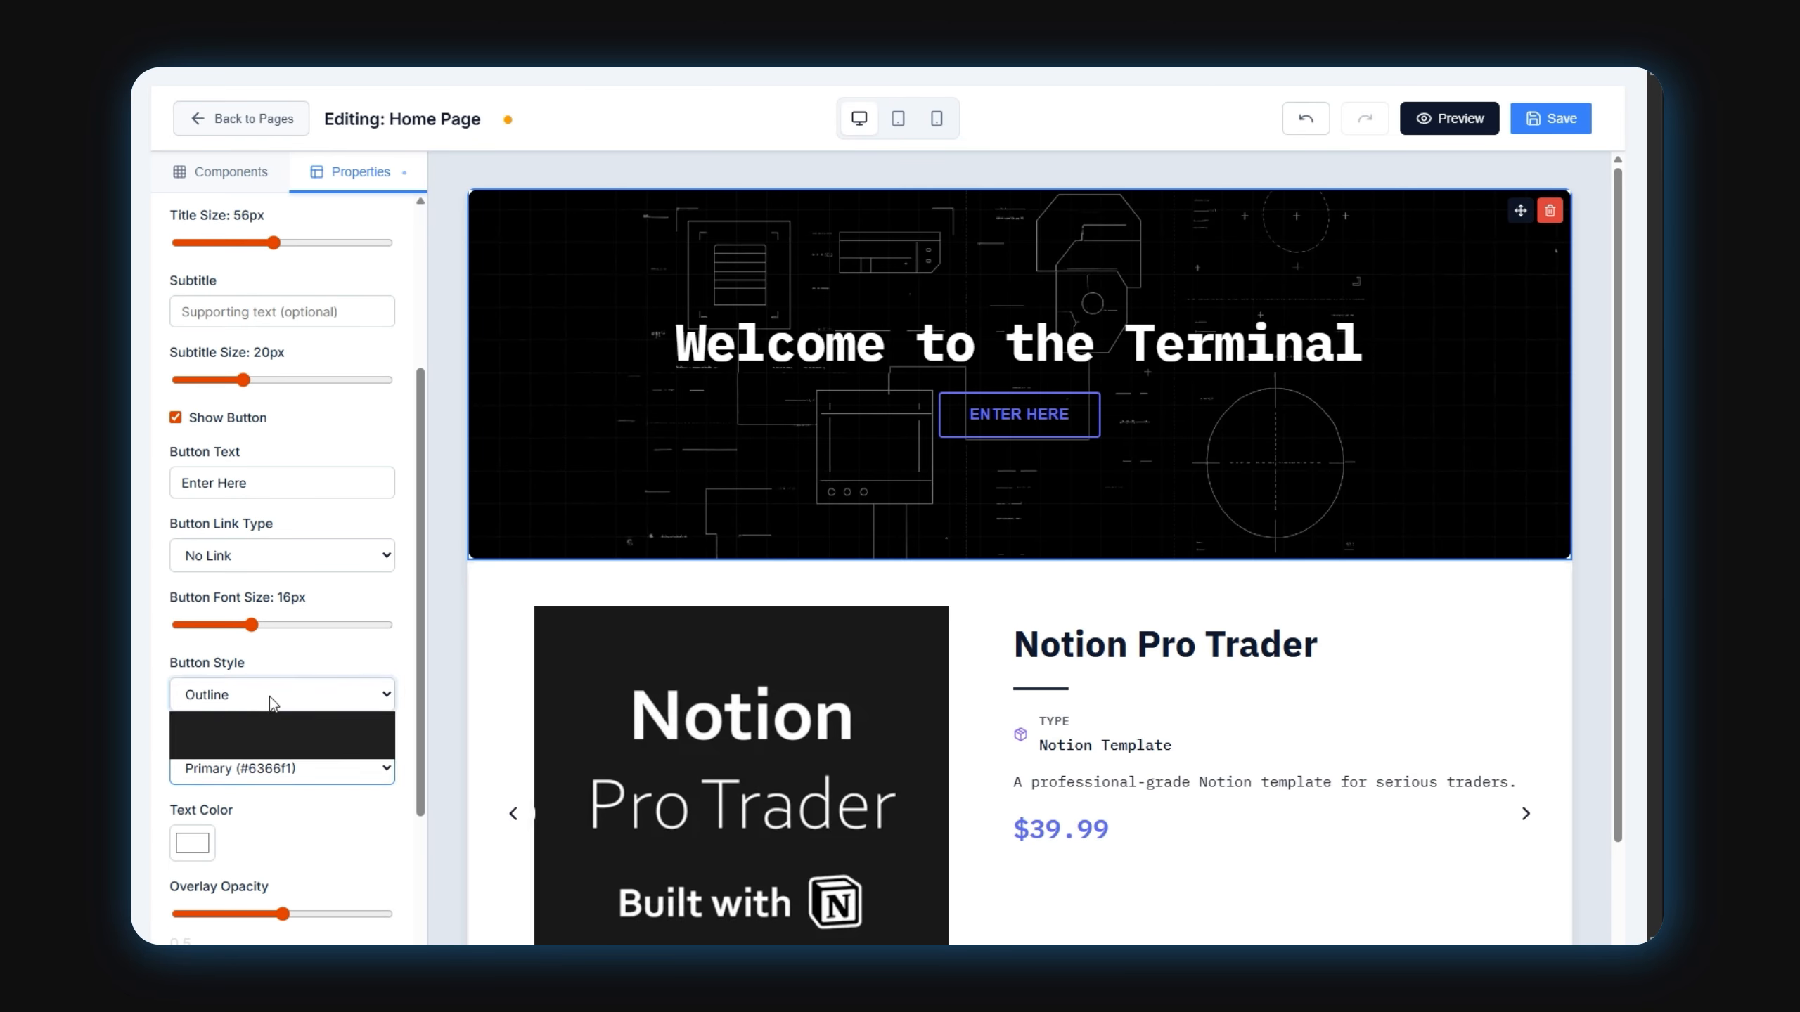
left_click(274, 704)
left_click(241, 775)
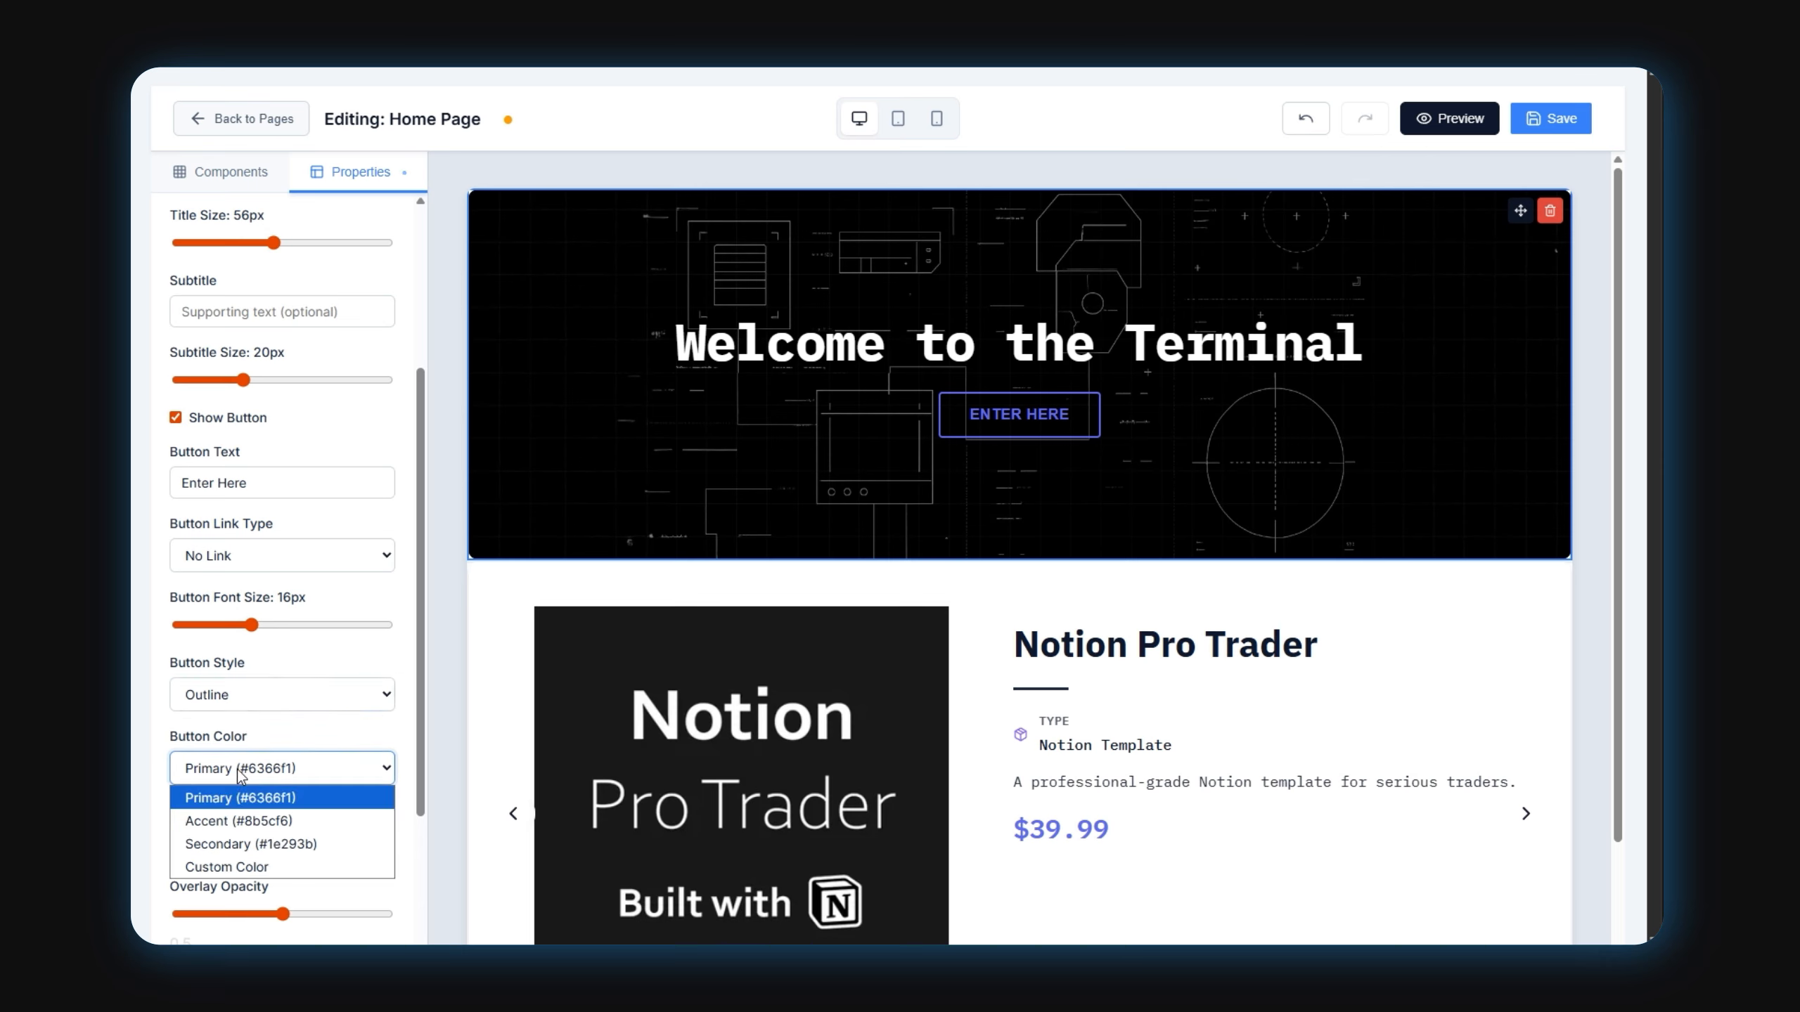
left_click(227, 867)
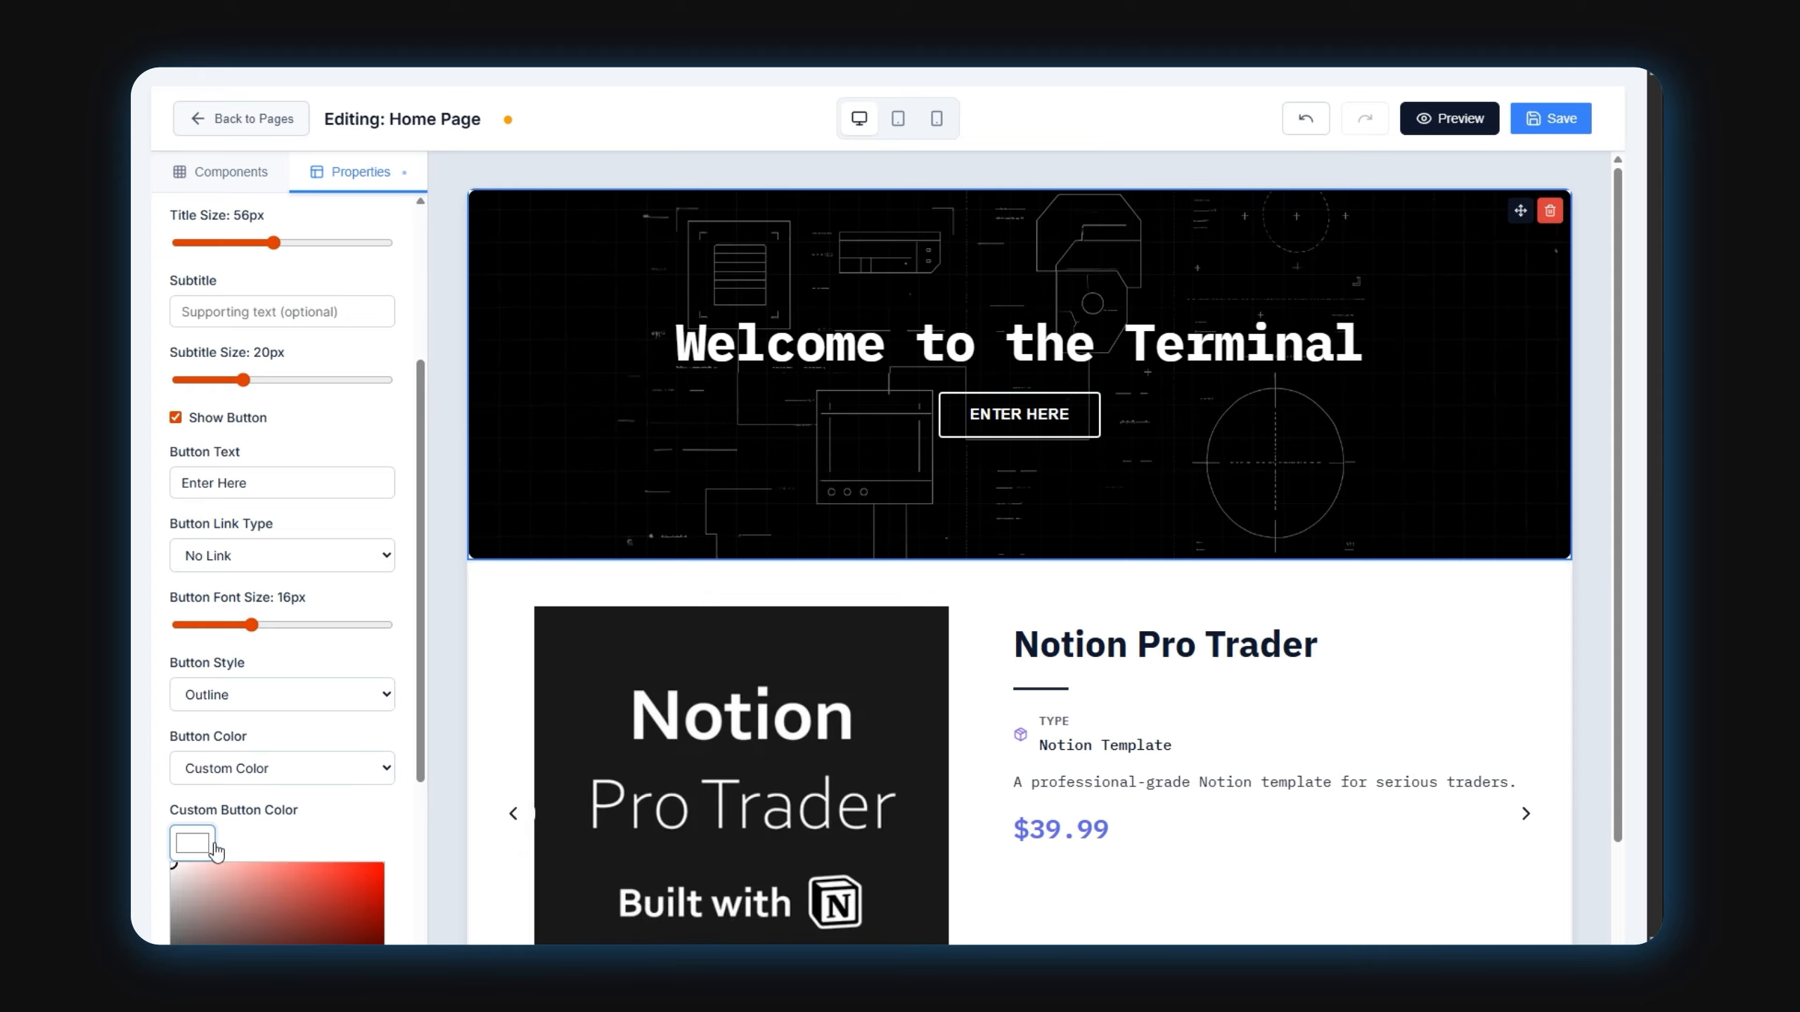
left_click(310, 829)
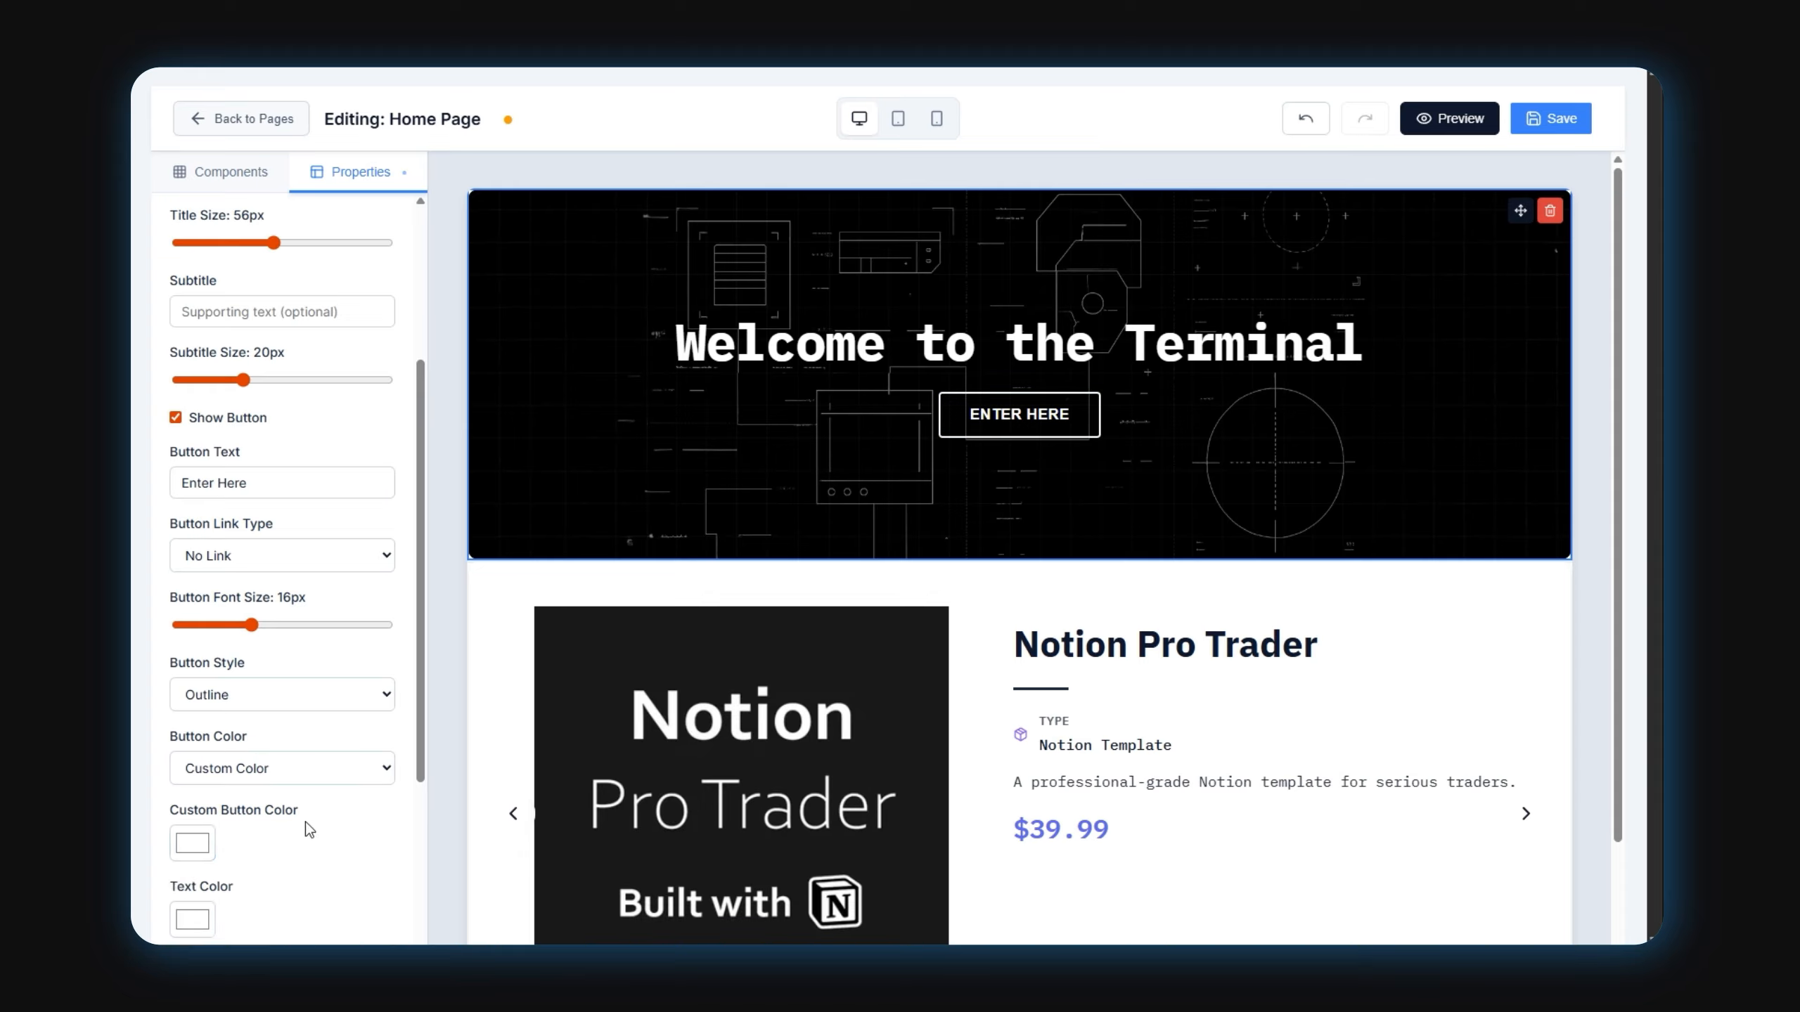
Set the hero banner's overlay opacity to 0.8 and its height to 446px, and save the page
scroll(310, 829, "down", 4)
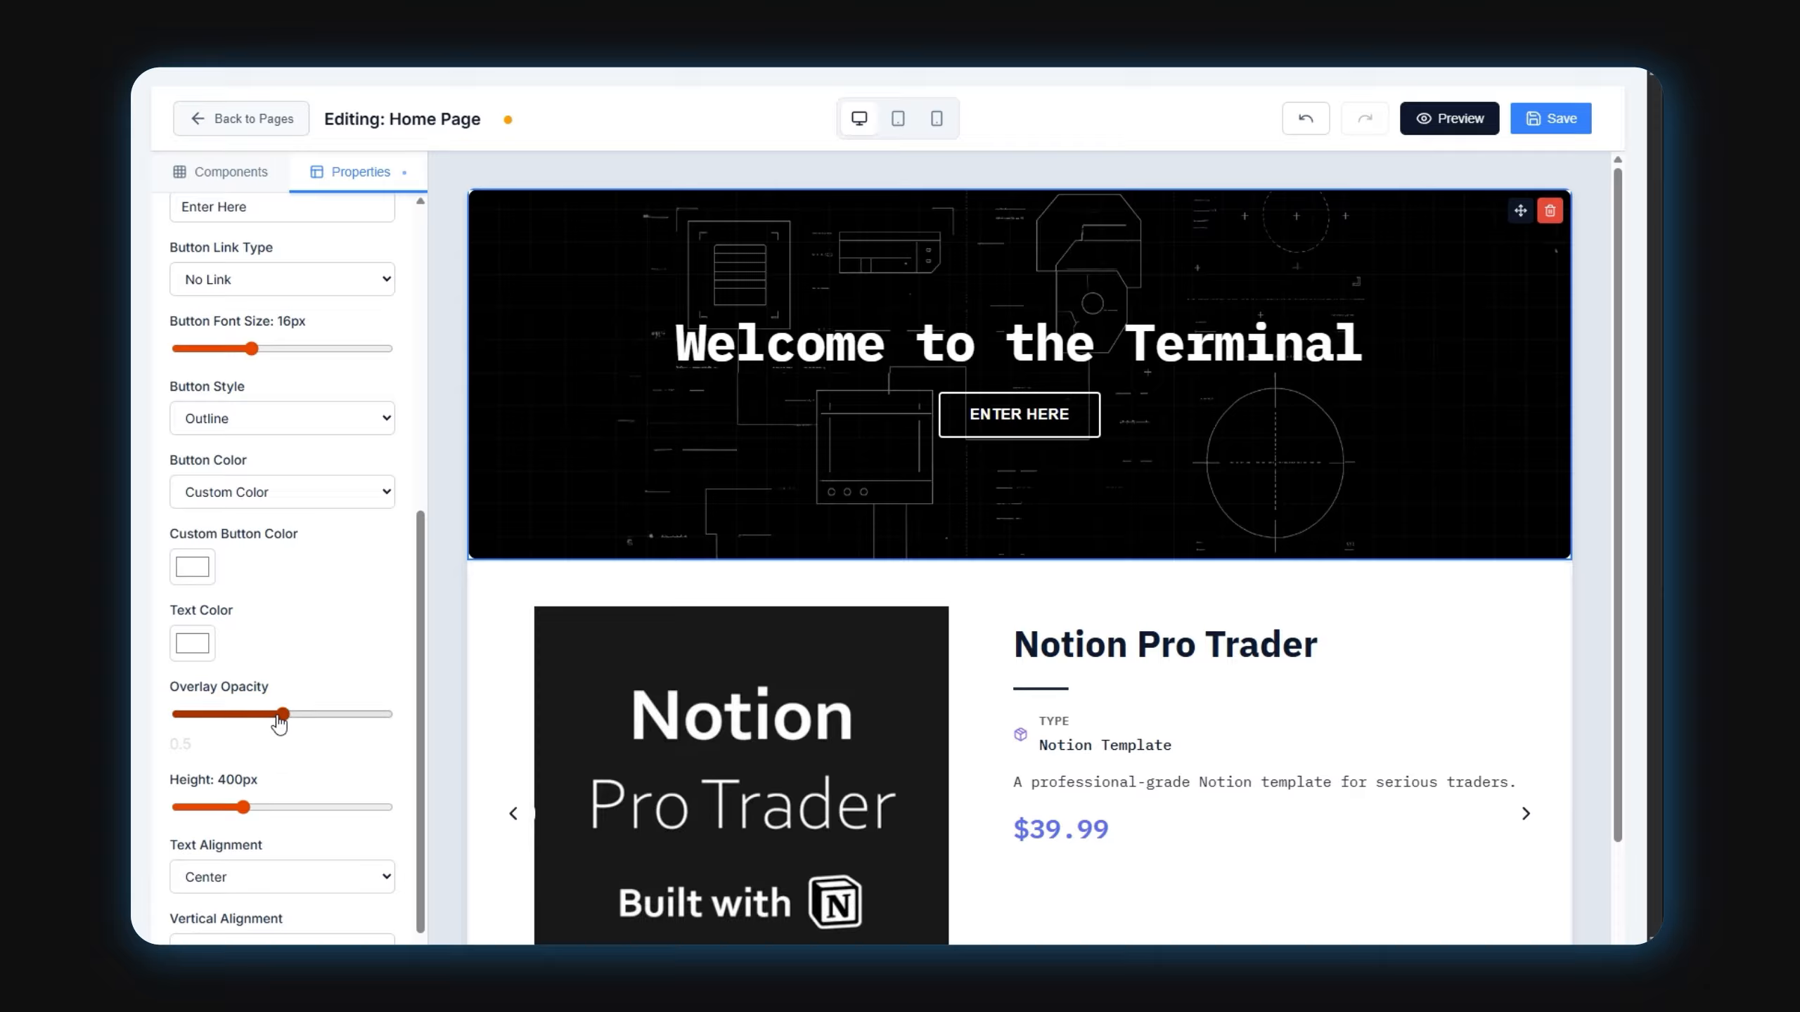
left_click_drag(281, 718, 340, 717)
scroll(339, 665, "down", 1)
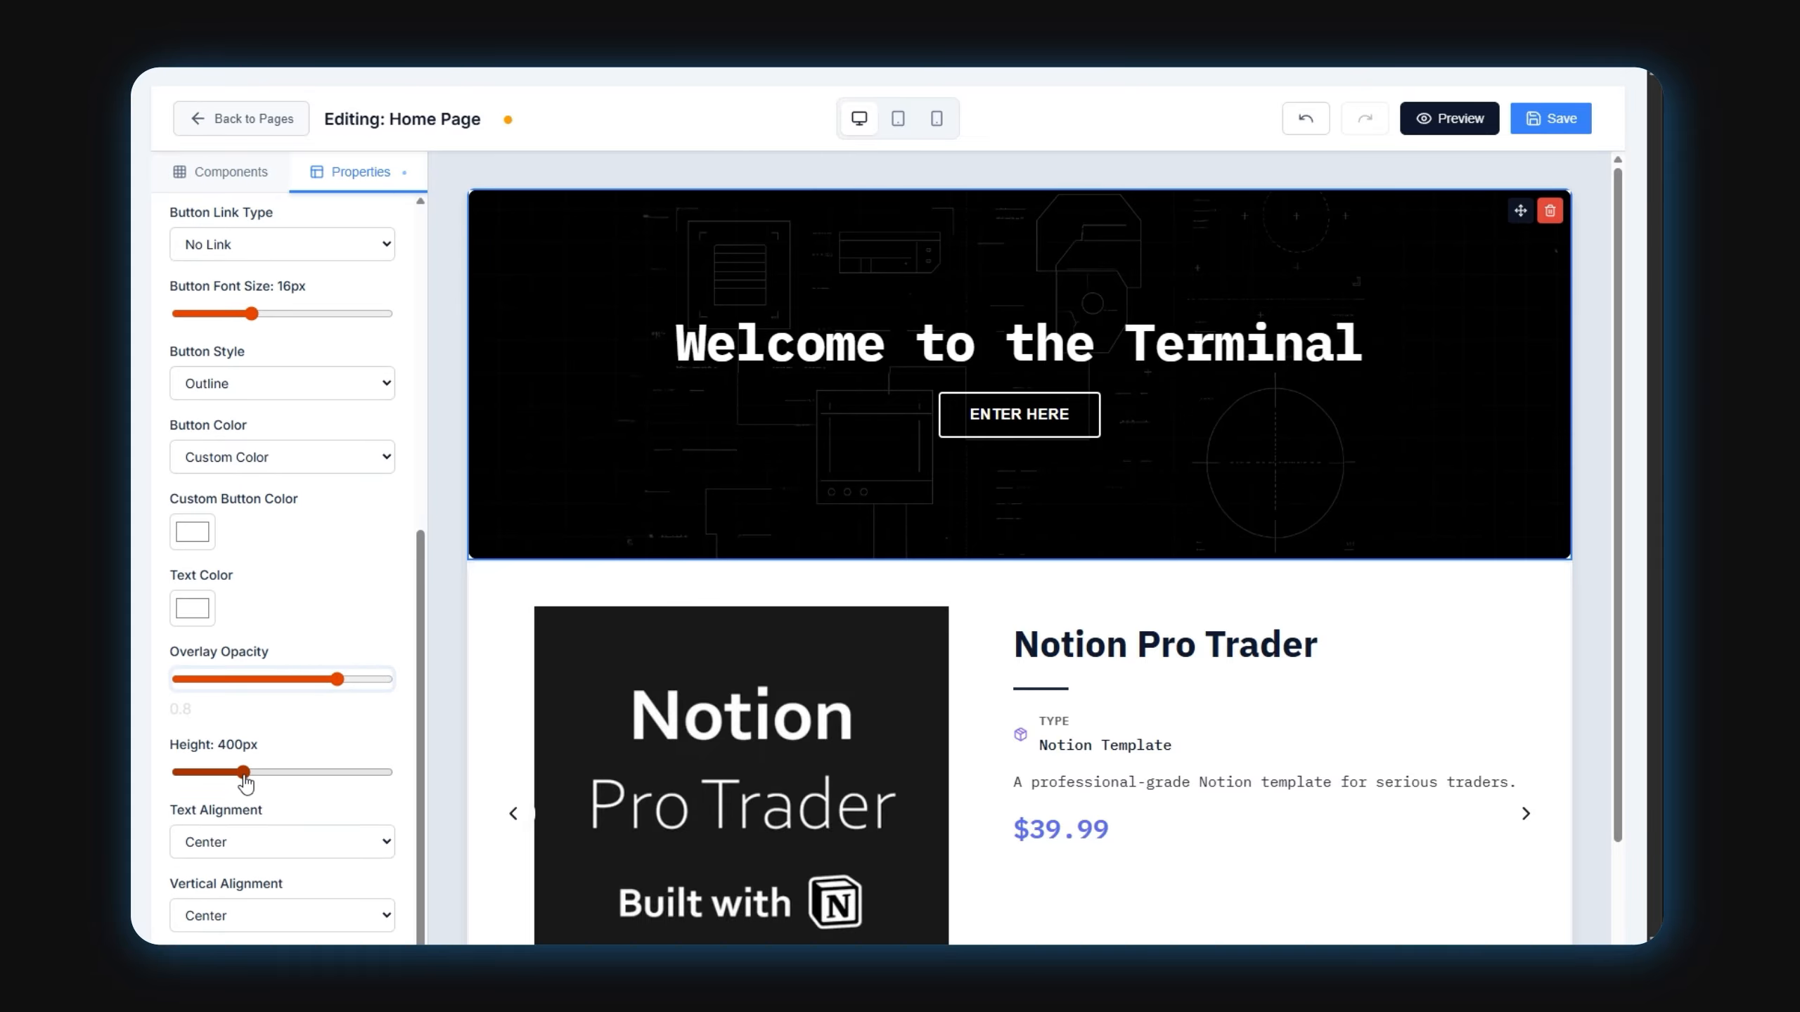
left_click_drag(246, 780, 255, 780)
left_click(1551, 118)
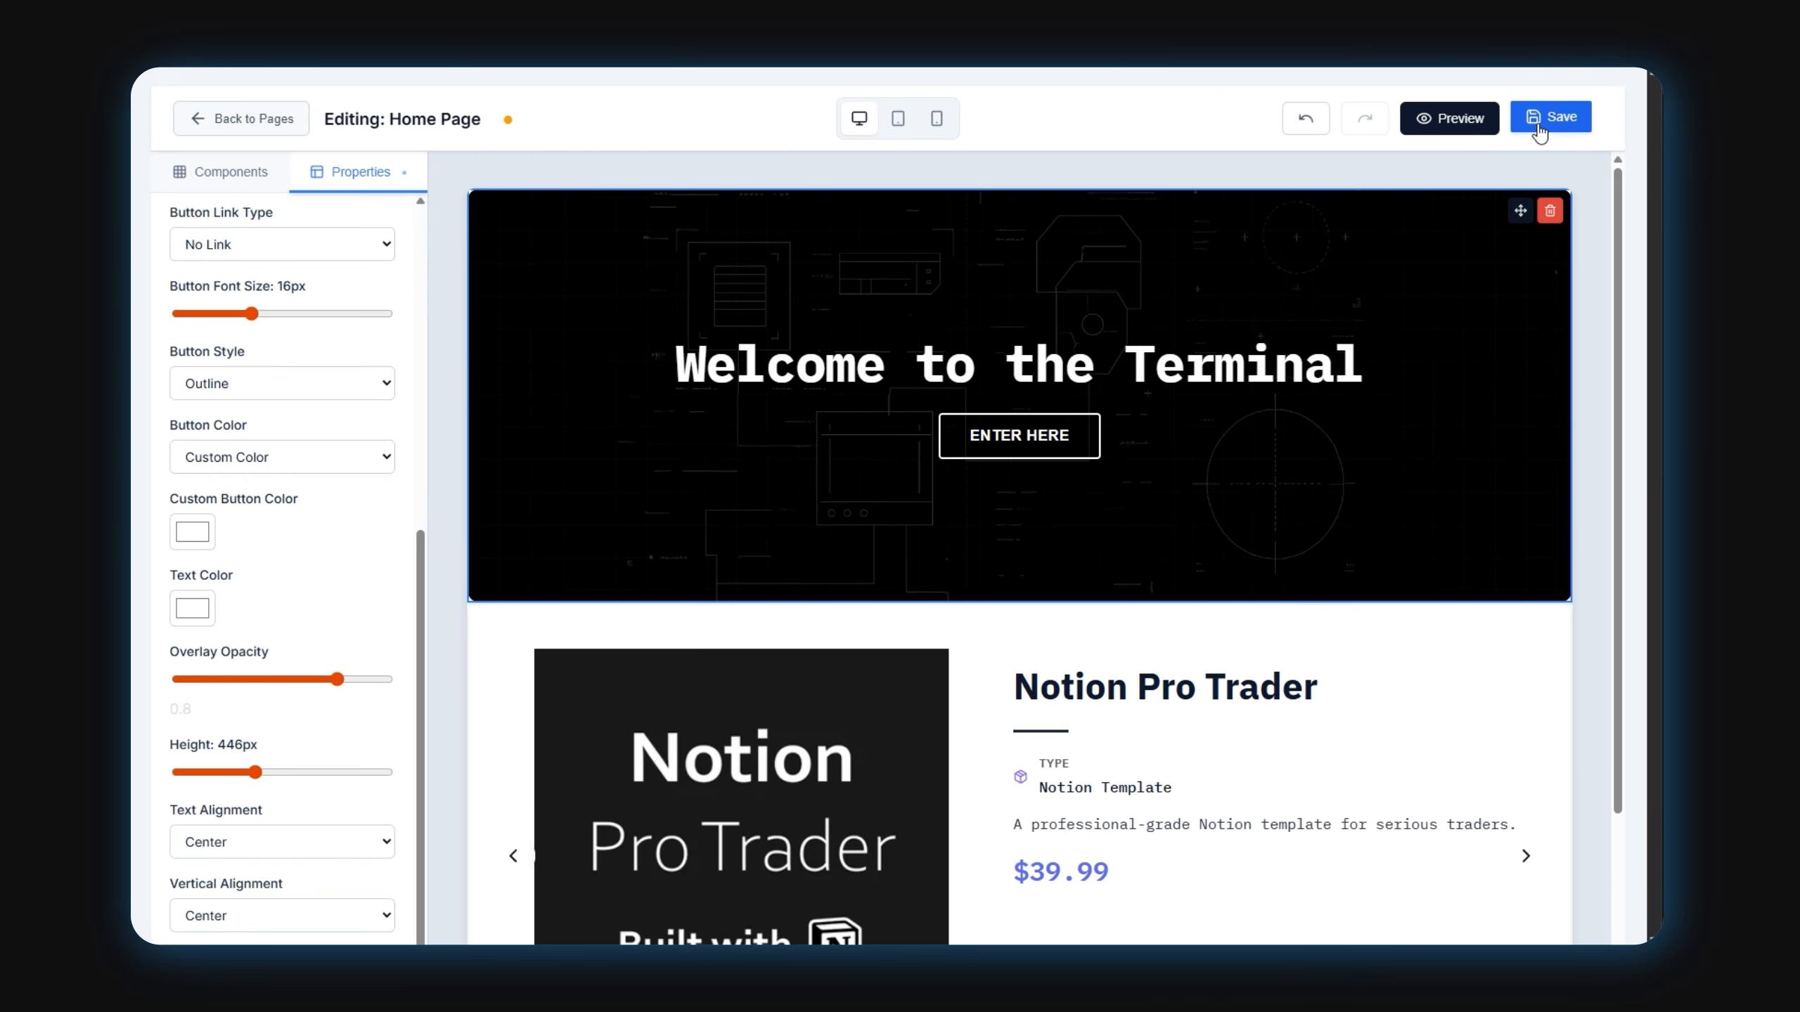
Link the hero banner's Enter Here button to the Systems page and save the Home page
left_click(347, 663)
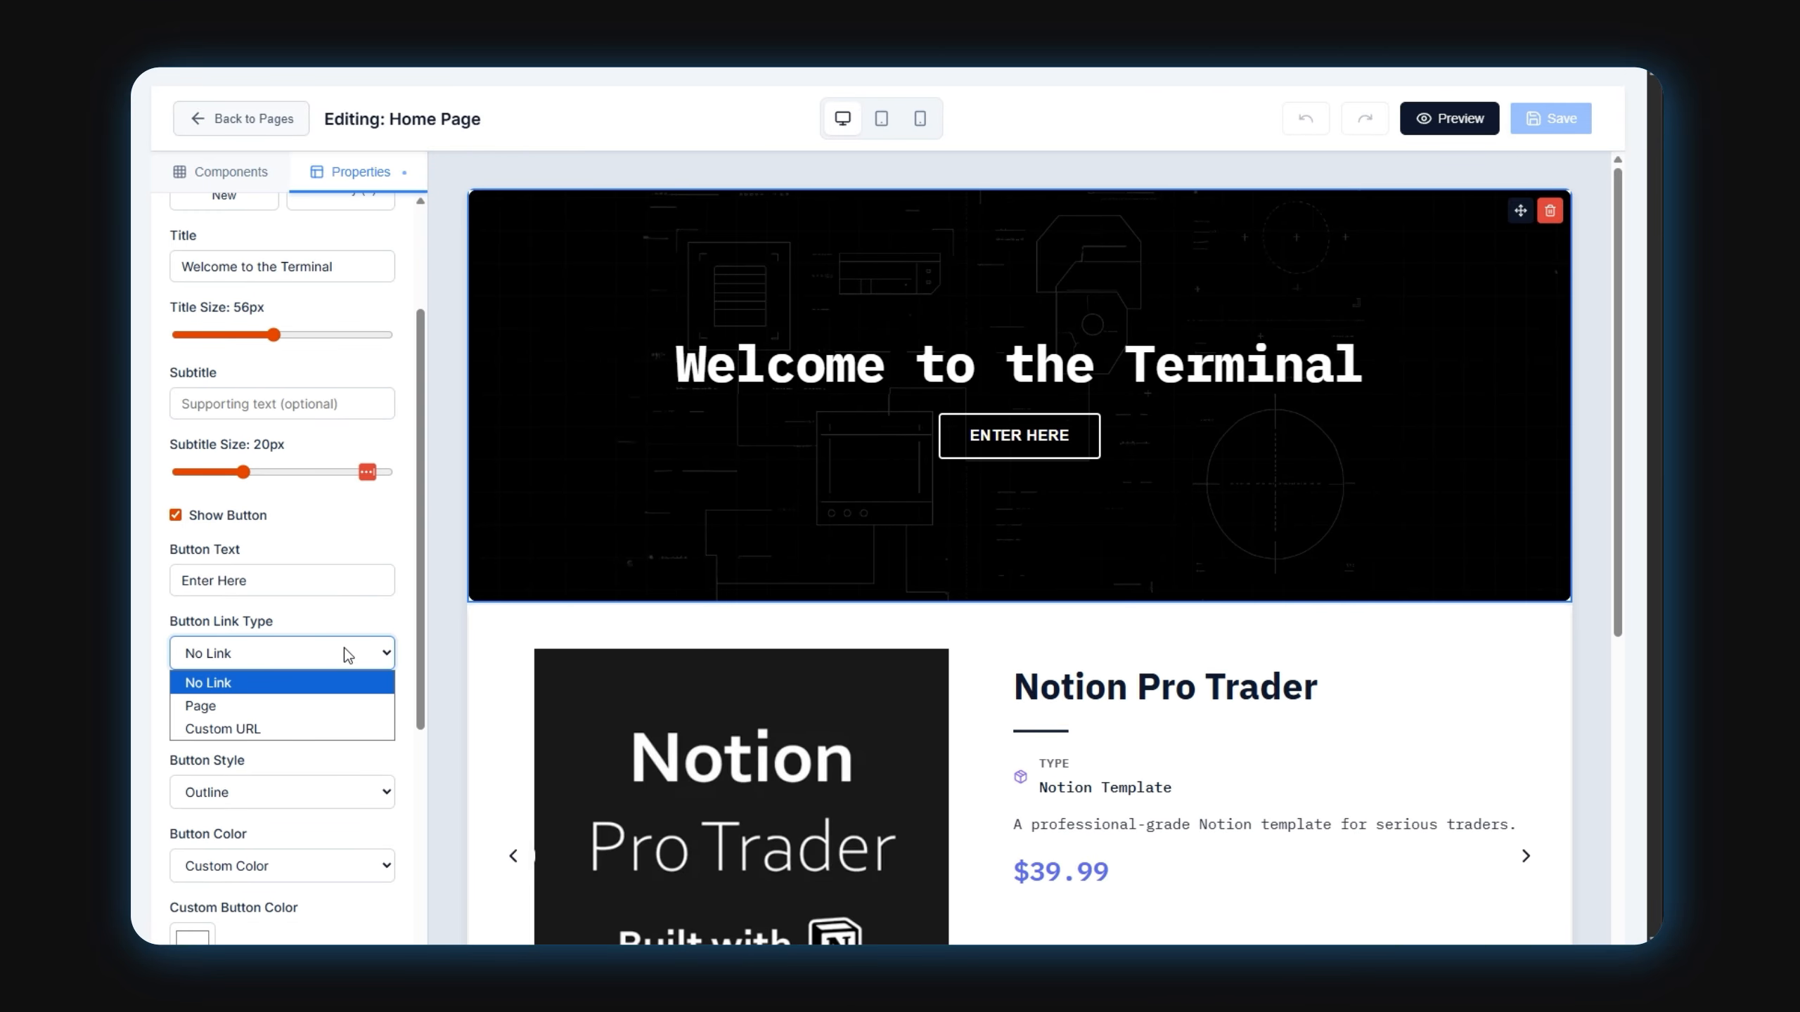
left_click(244, 706)
left_click(240, 727)
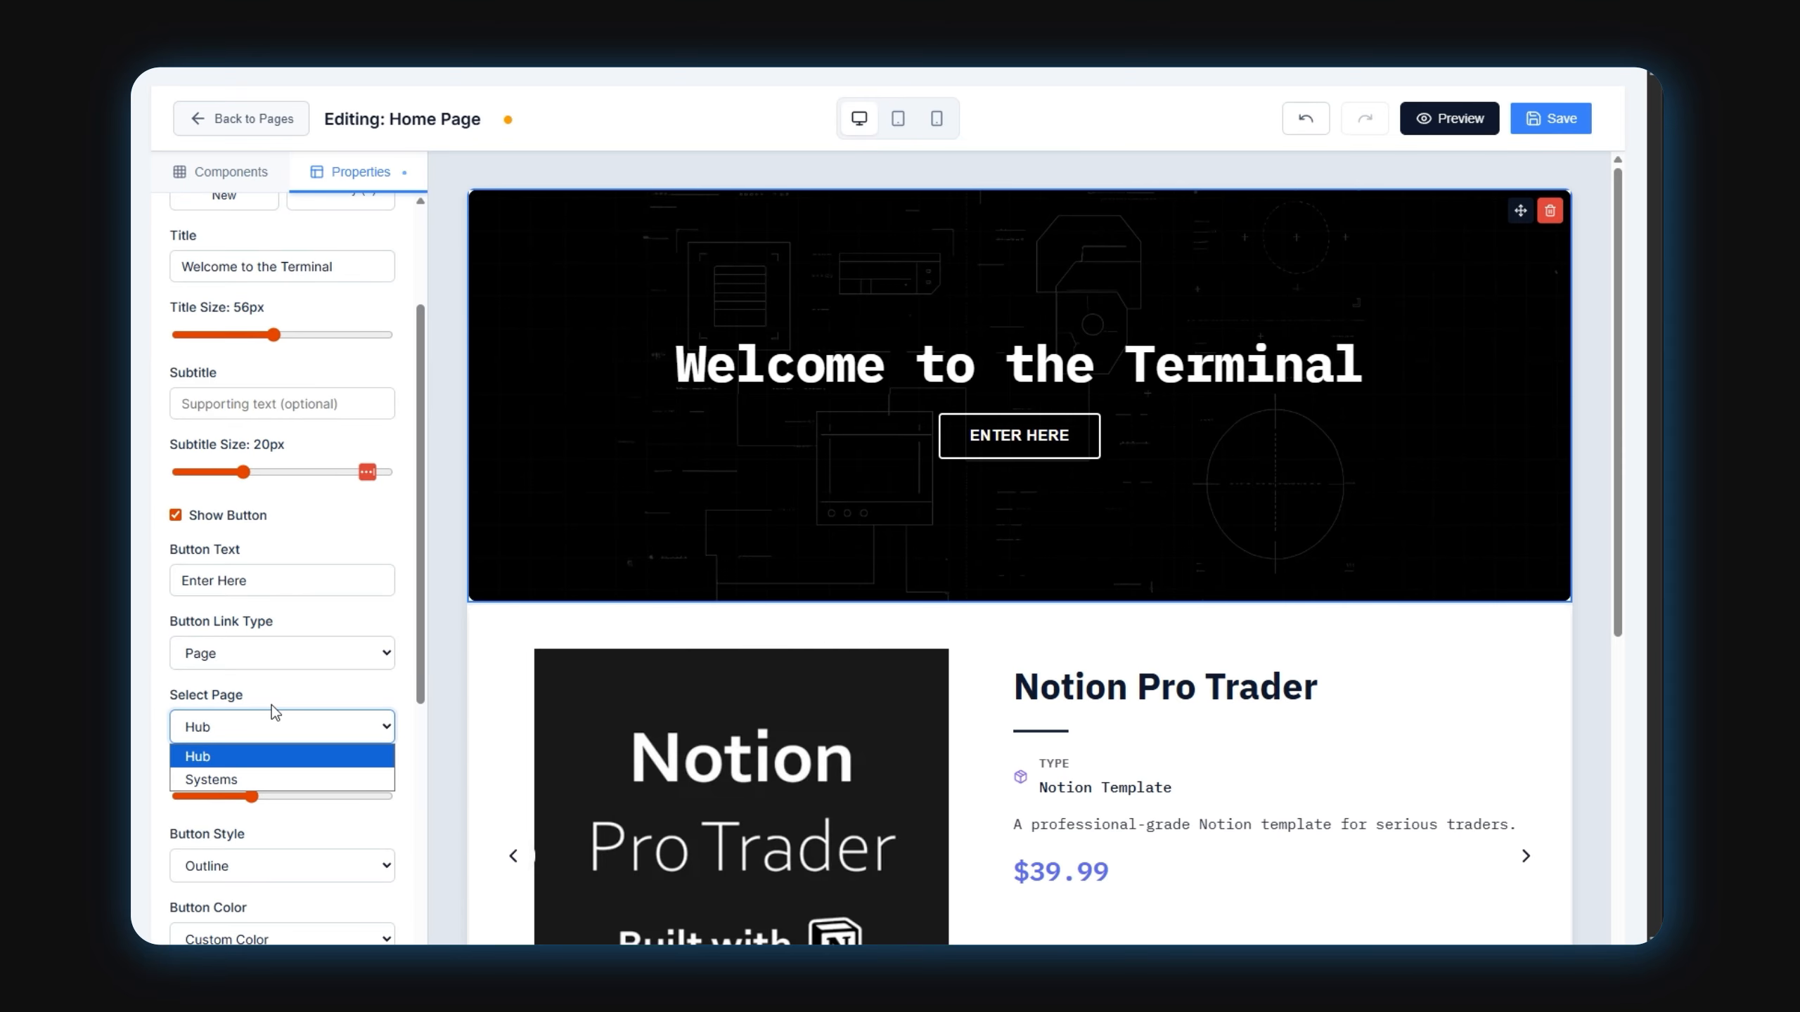
left_click(213, 779)
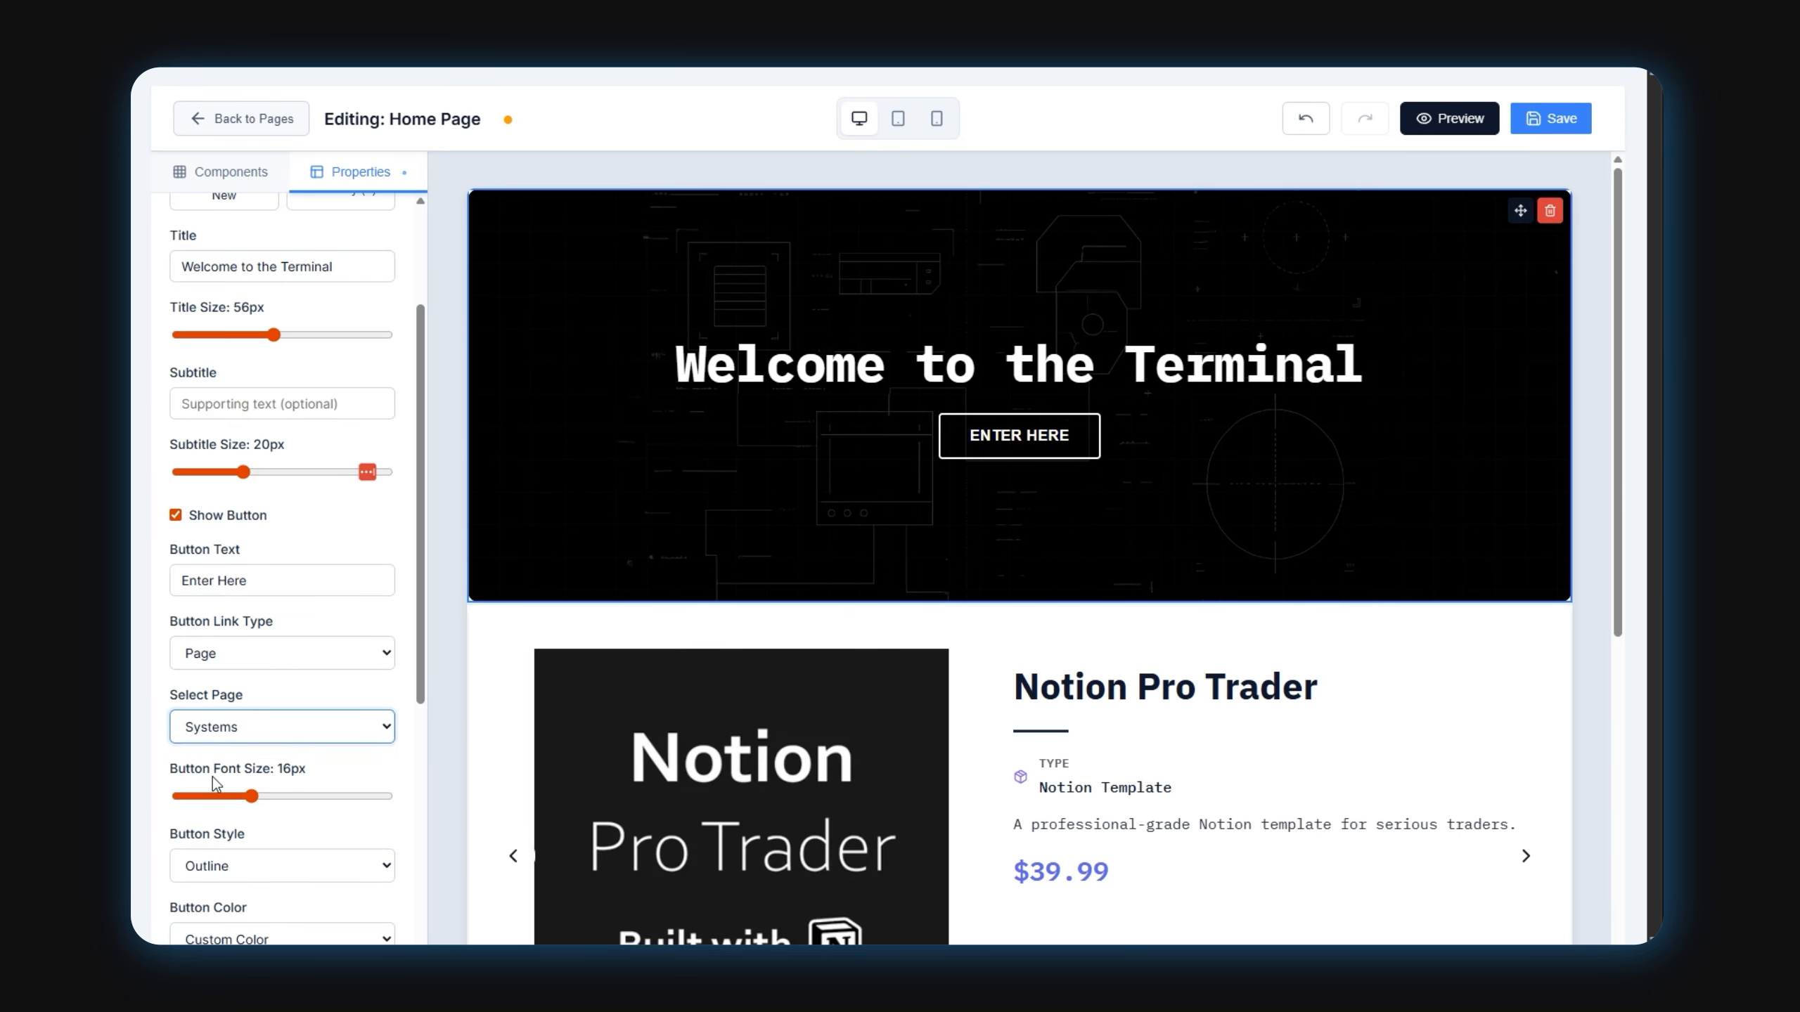
left_click(1549, 116)
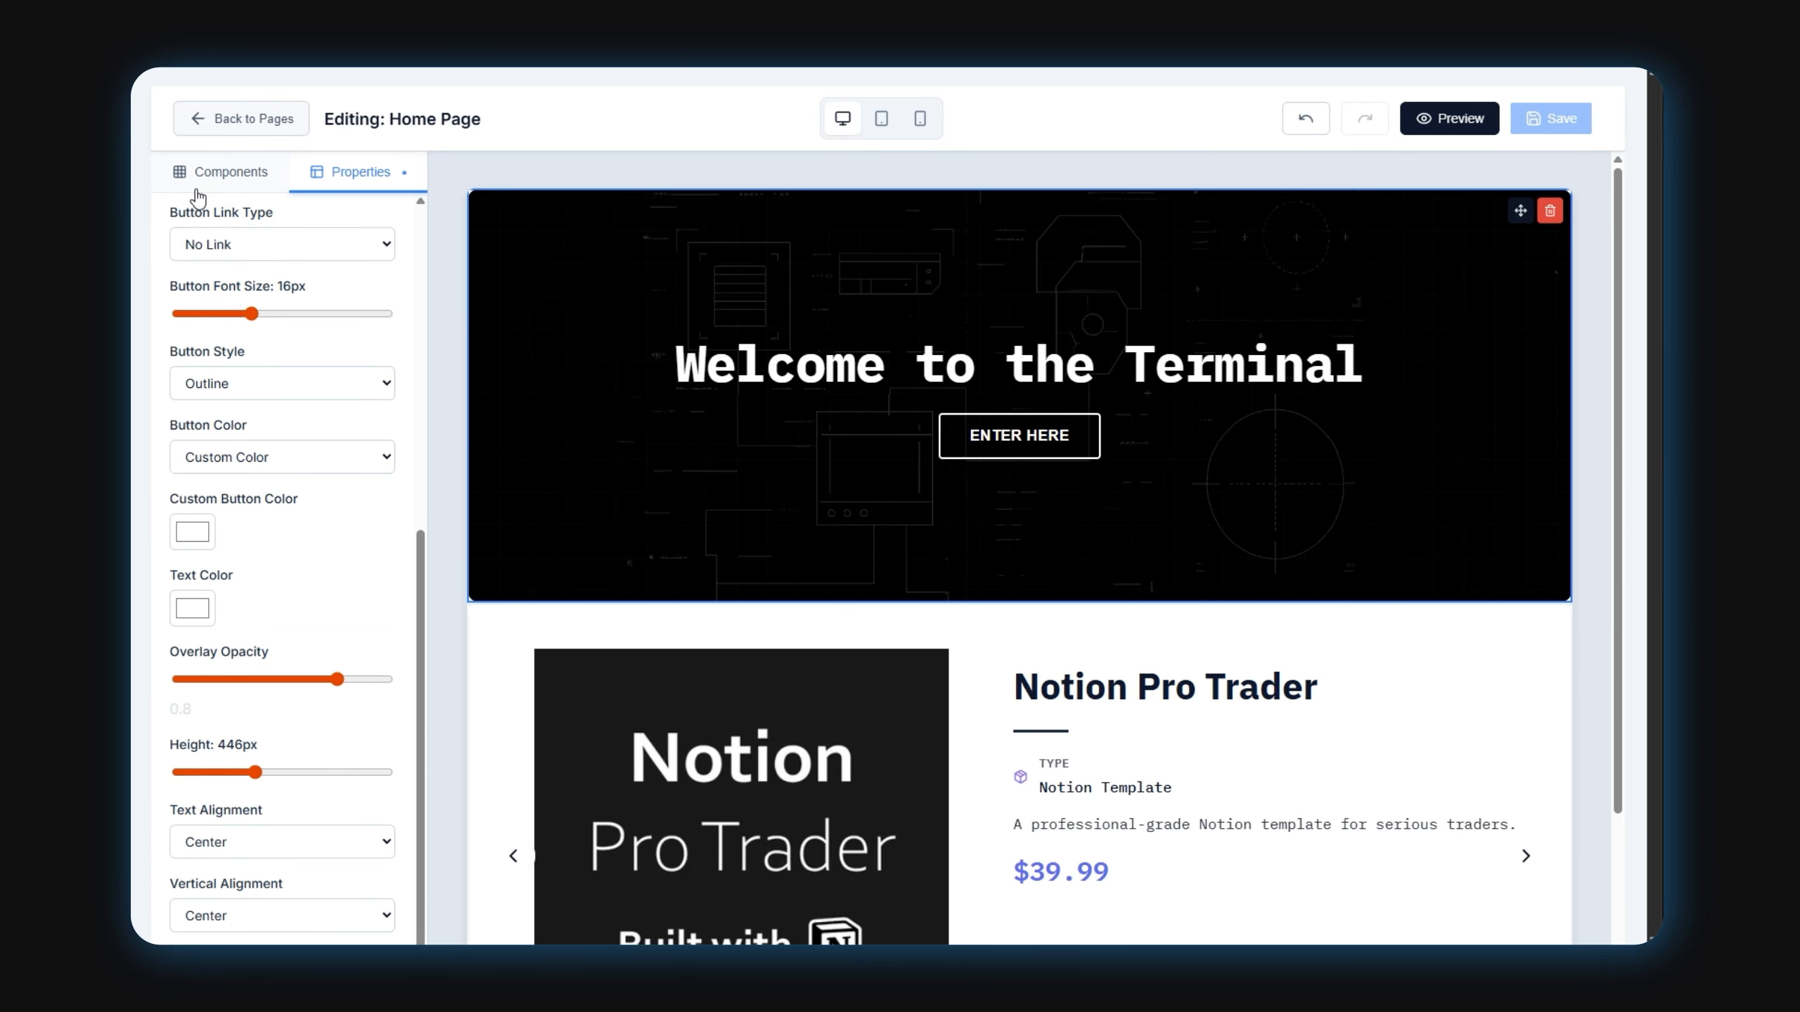
Add a Newsletter Form component to the Home page, save it, and return to the page list
left_click(223, 172)
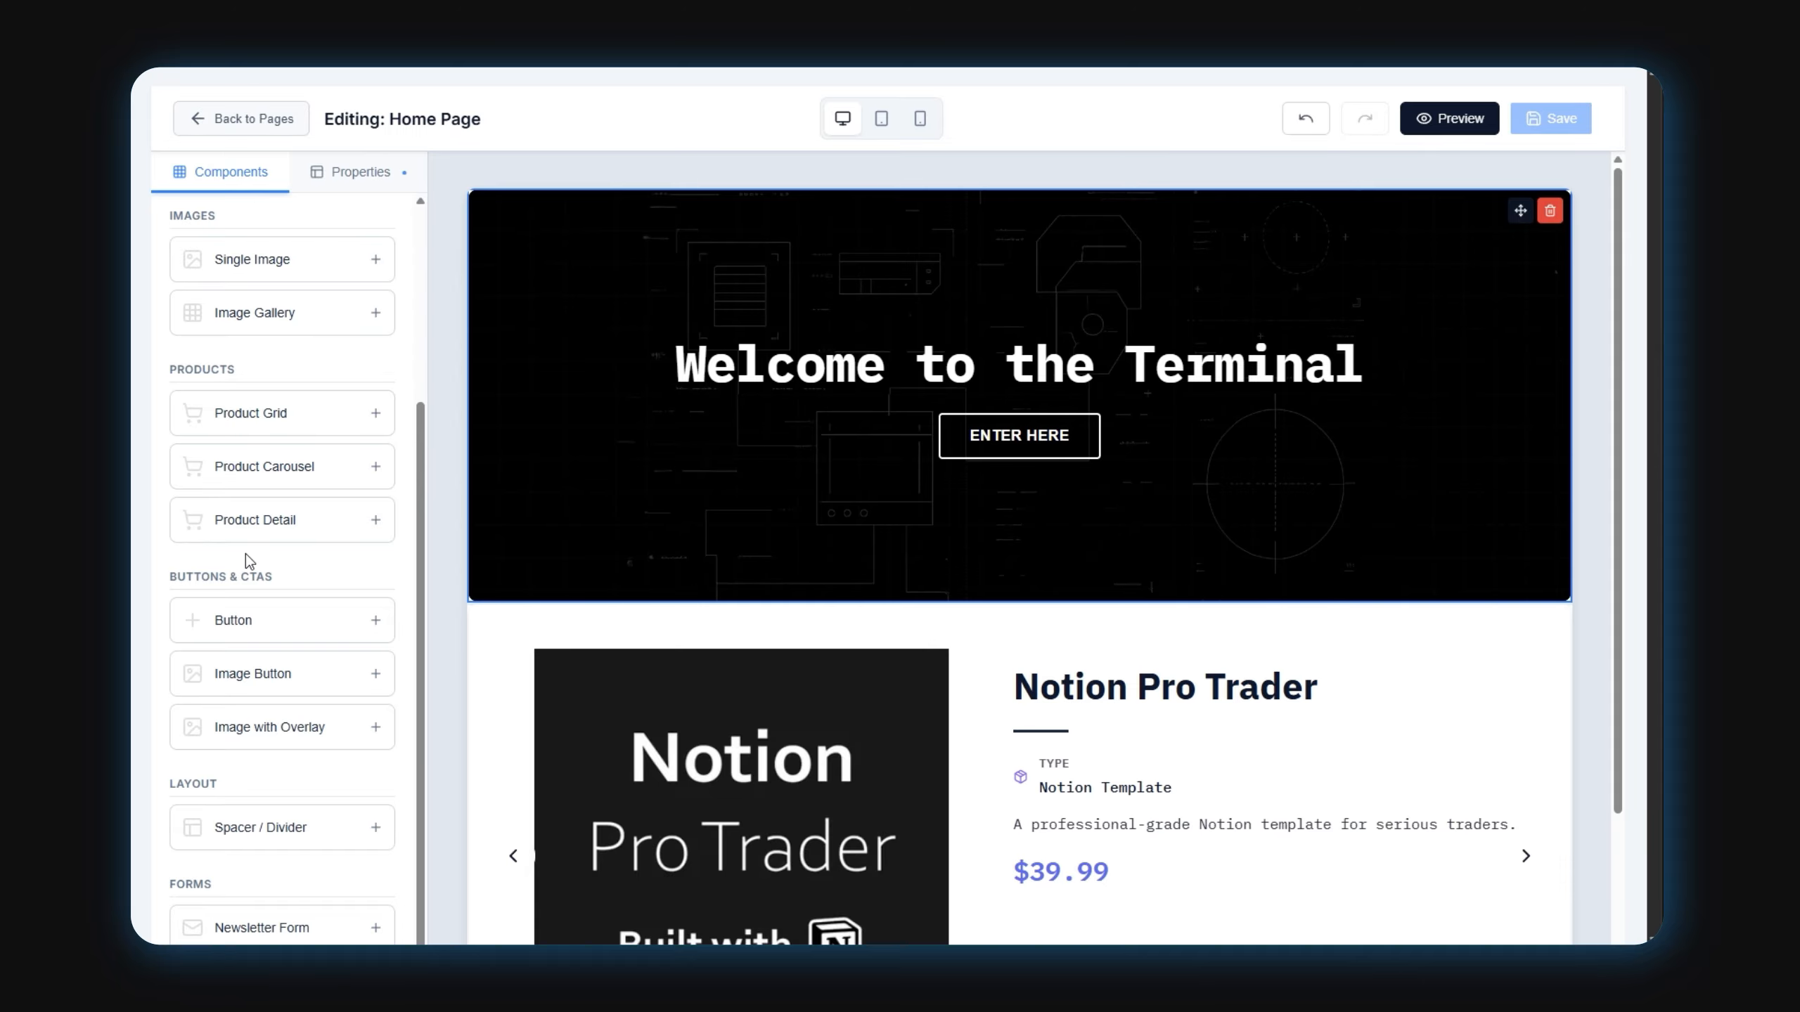
left_click(252, 925)
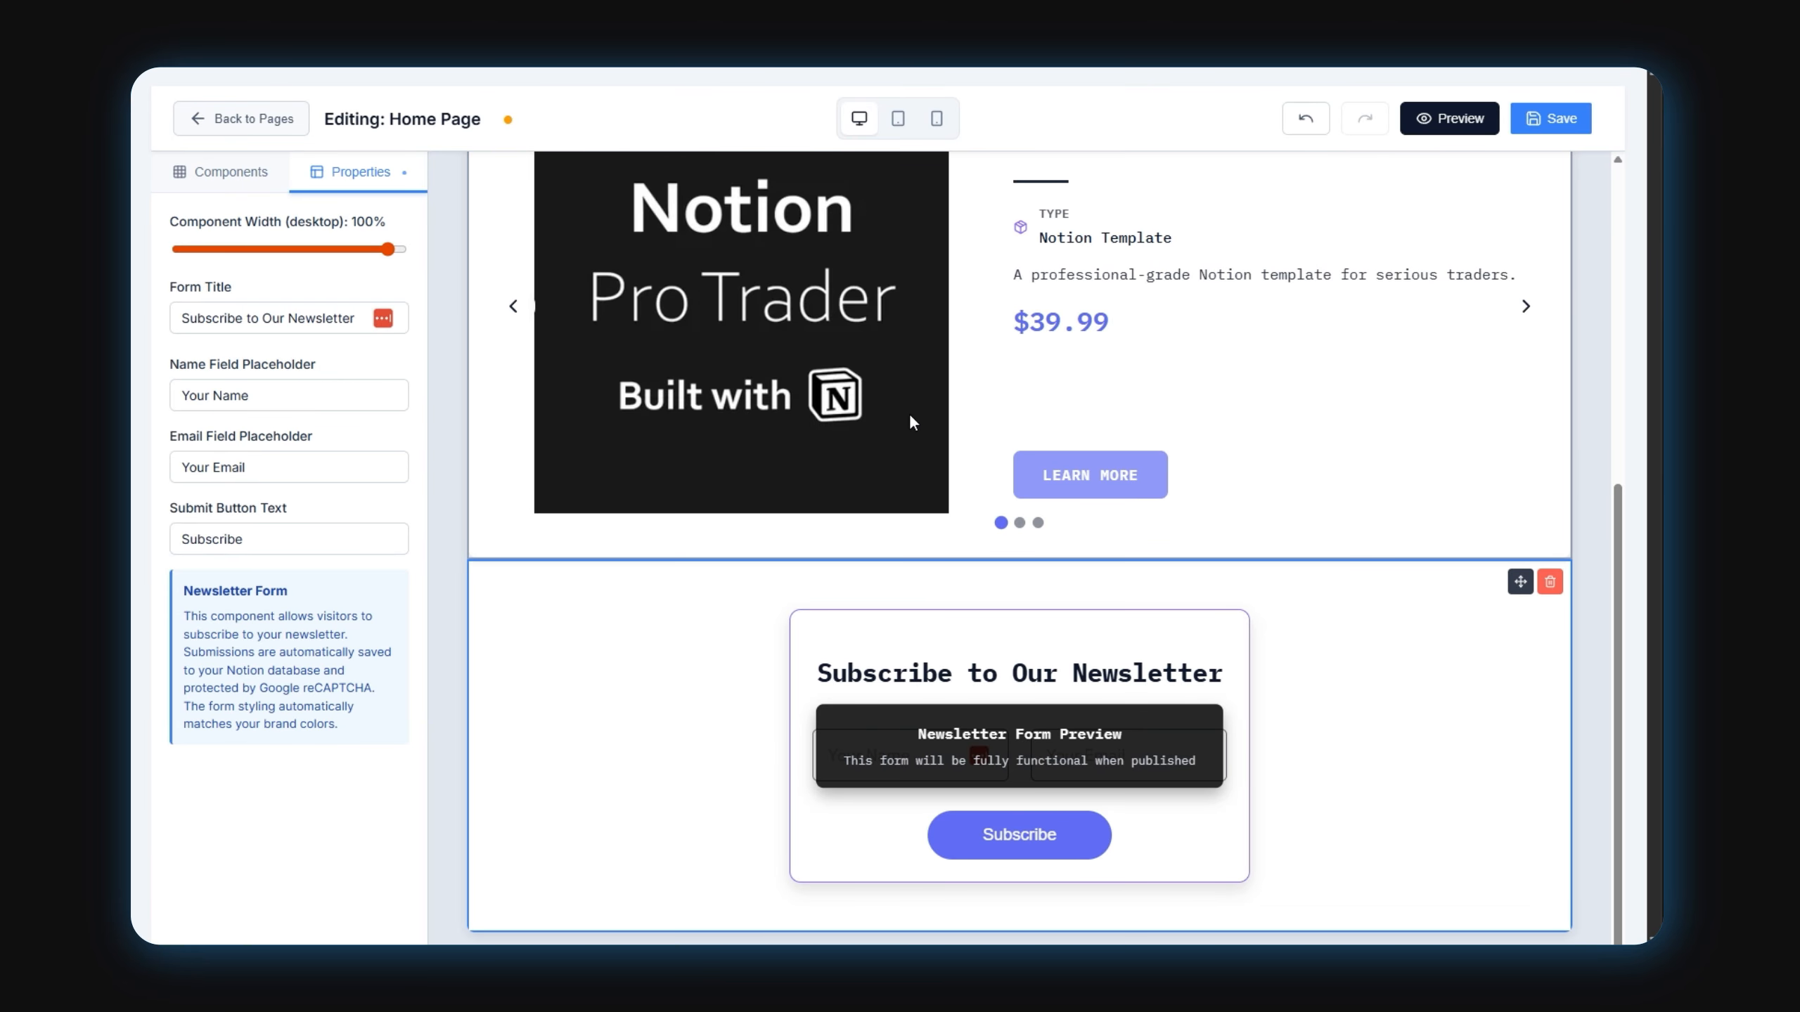
left_click(1555, 118)
left_click(199, 130)
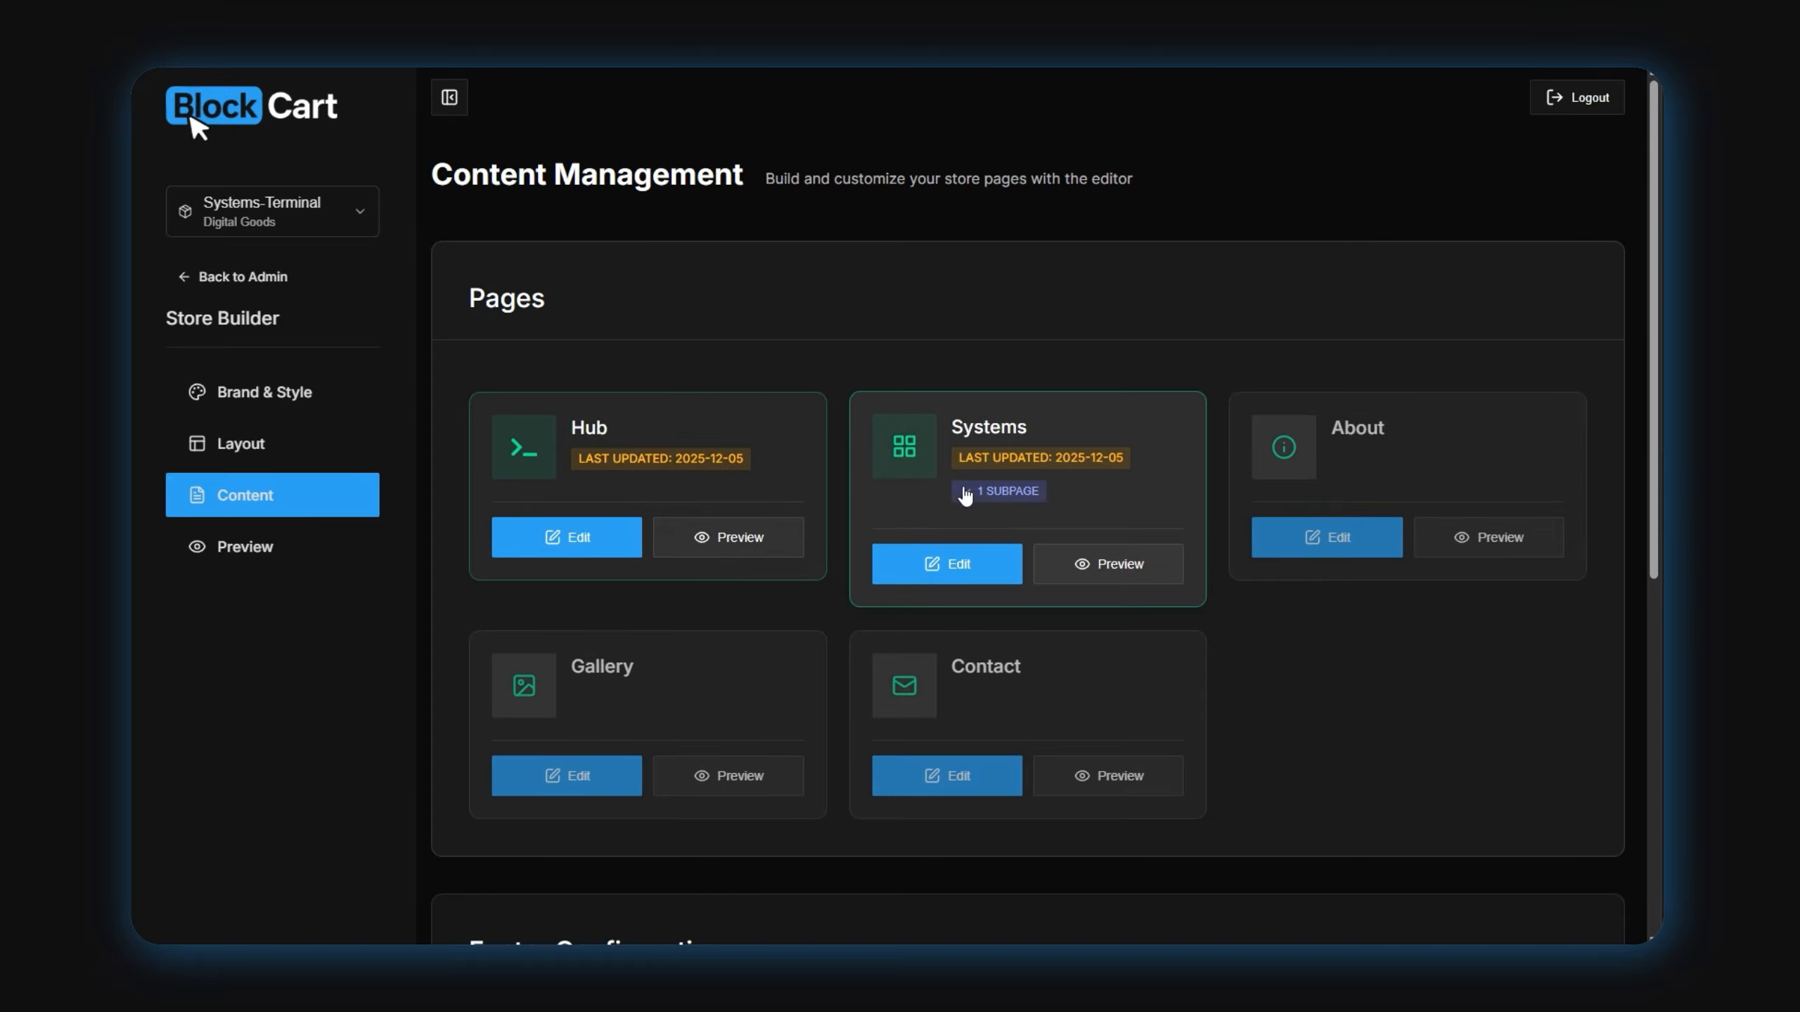
Open the Systems page in the editor and hide the product grid's search bar
left_click(1006, 491)
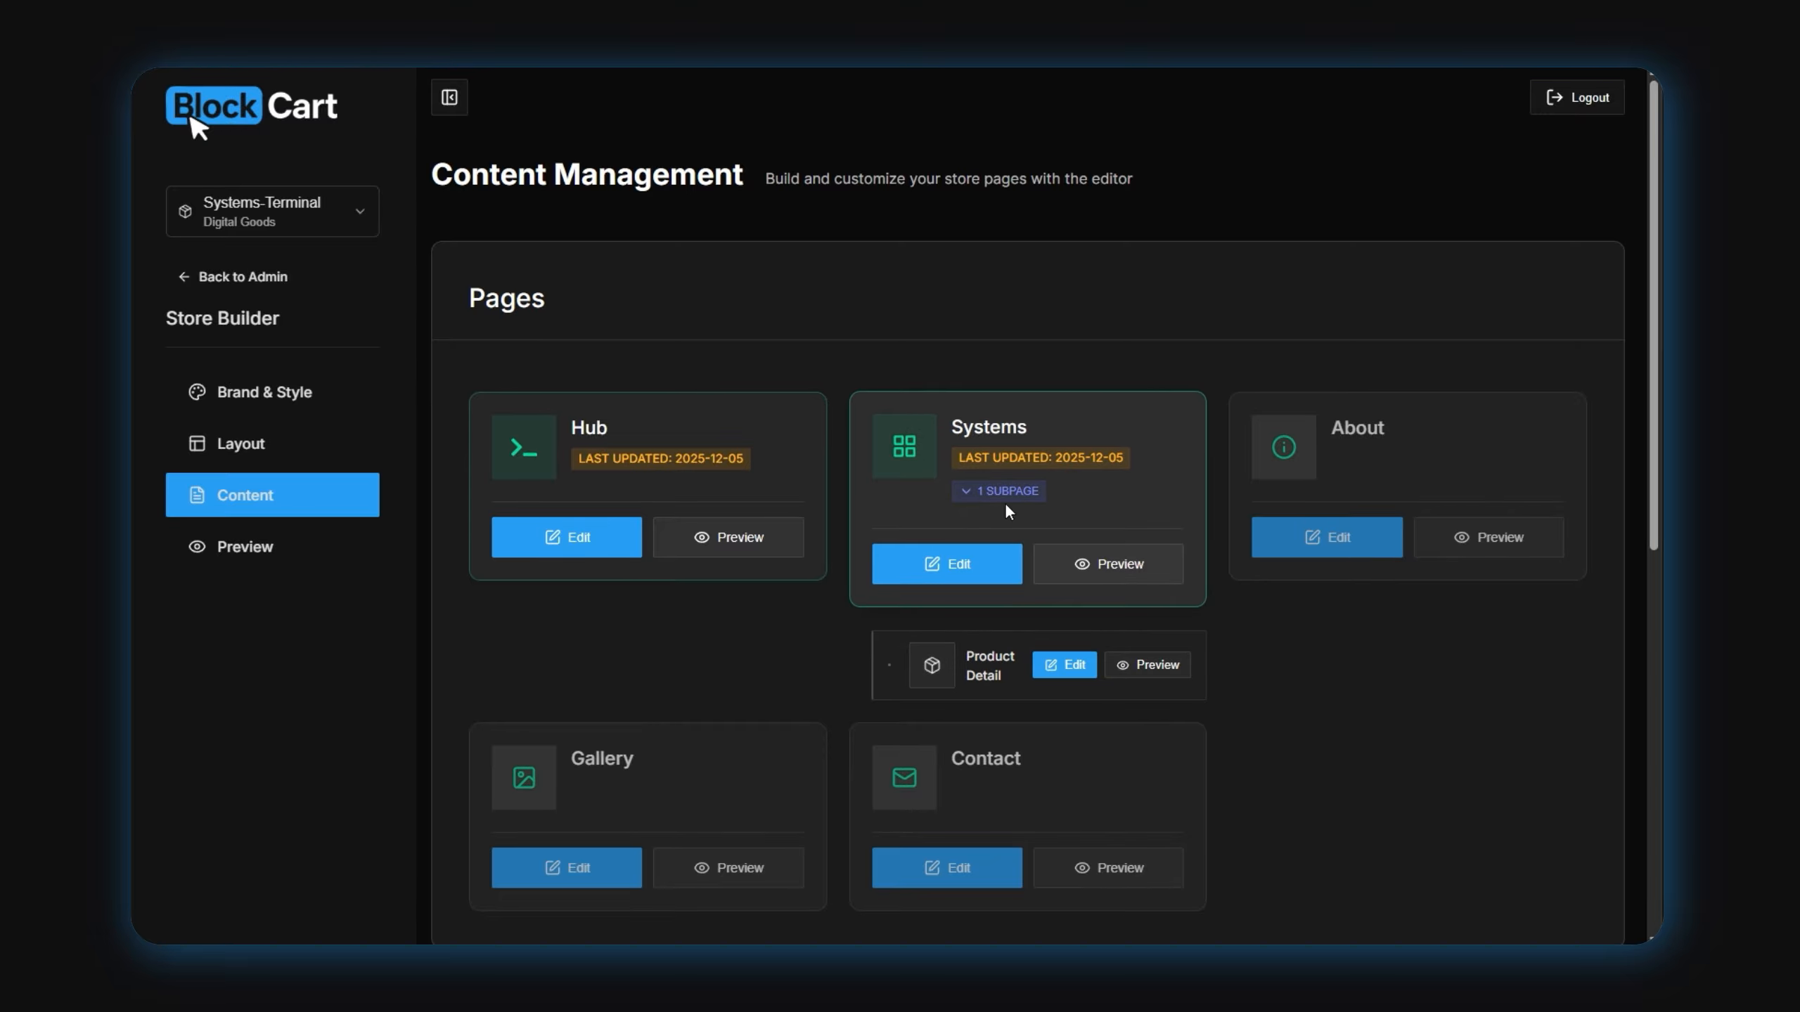
left_click(949, 566)
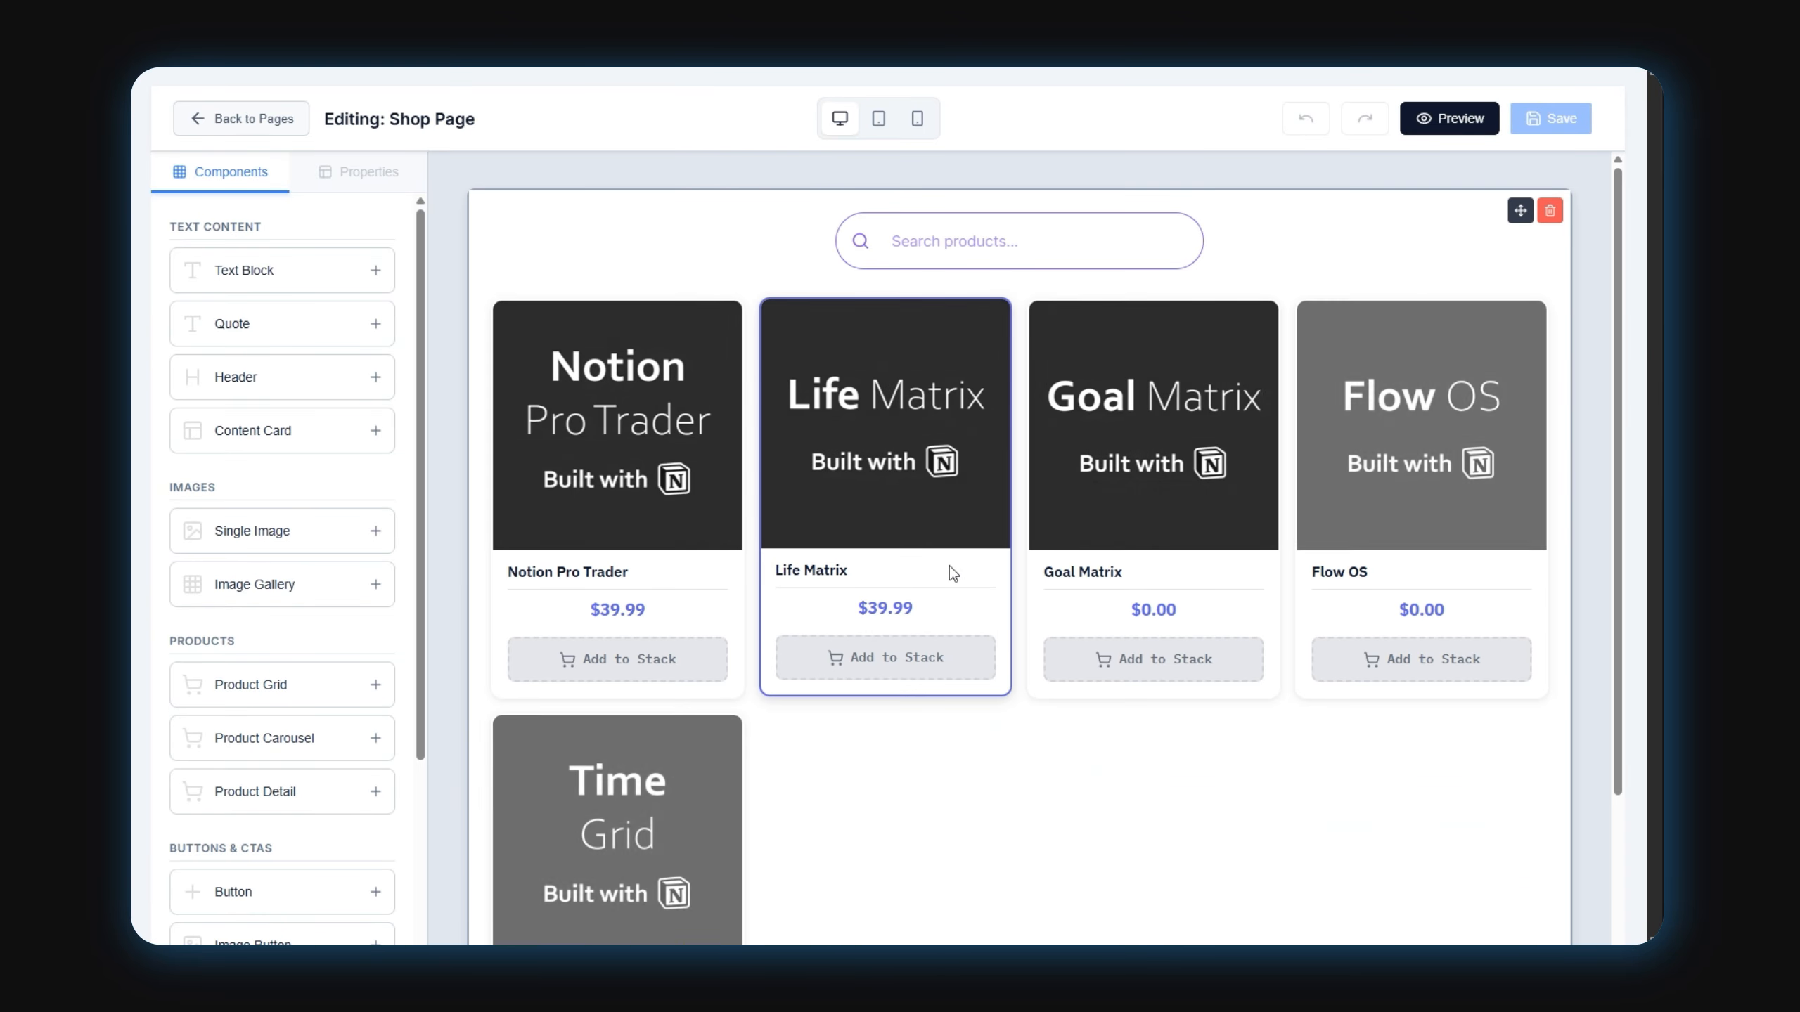
left_click(717, 268)
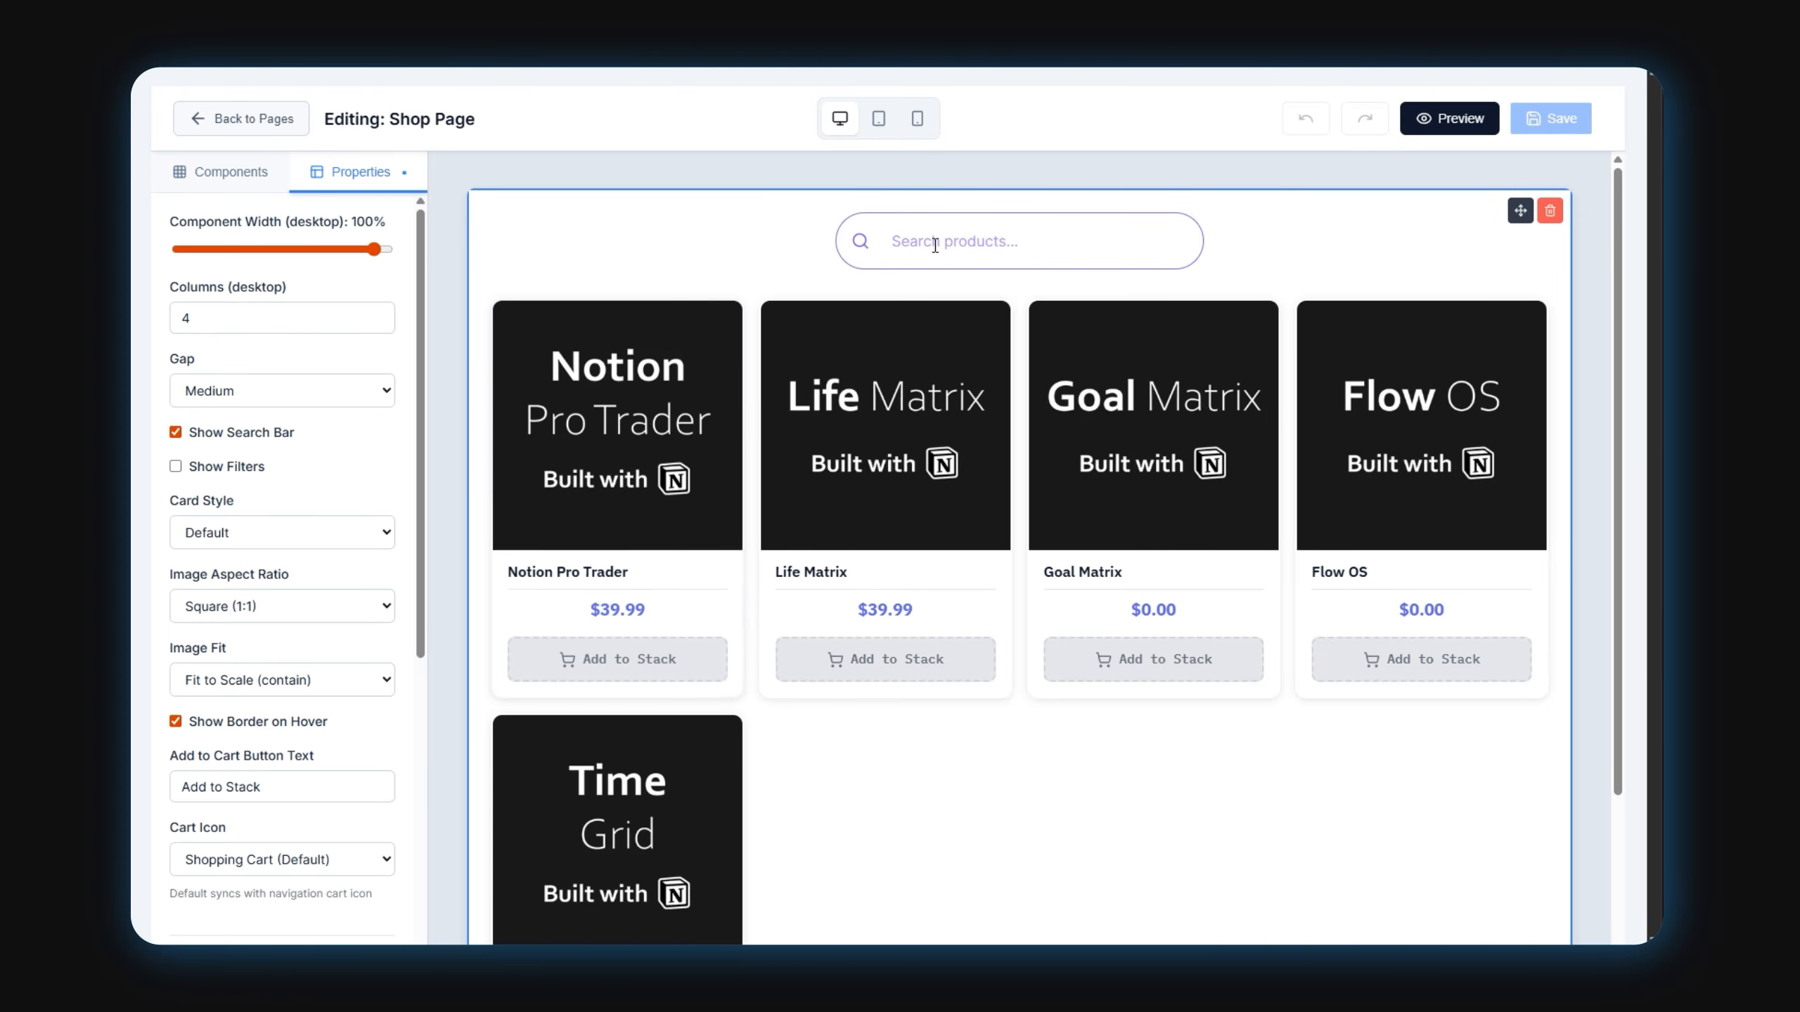
left_click(982, 234)
left_click(688, 222)
scroll(317, 448, "down", 2)
scroll(316, 448, "up", 2)
left_click(175, 432)
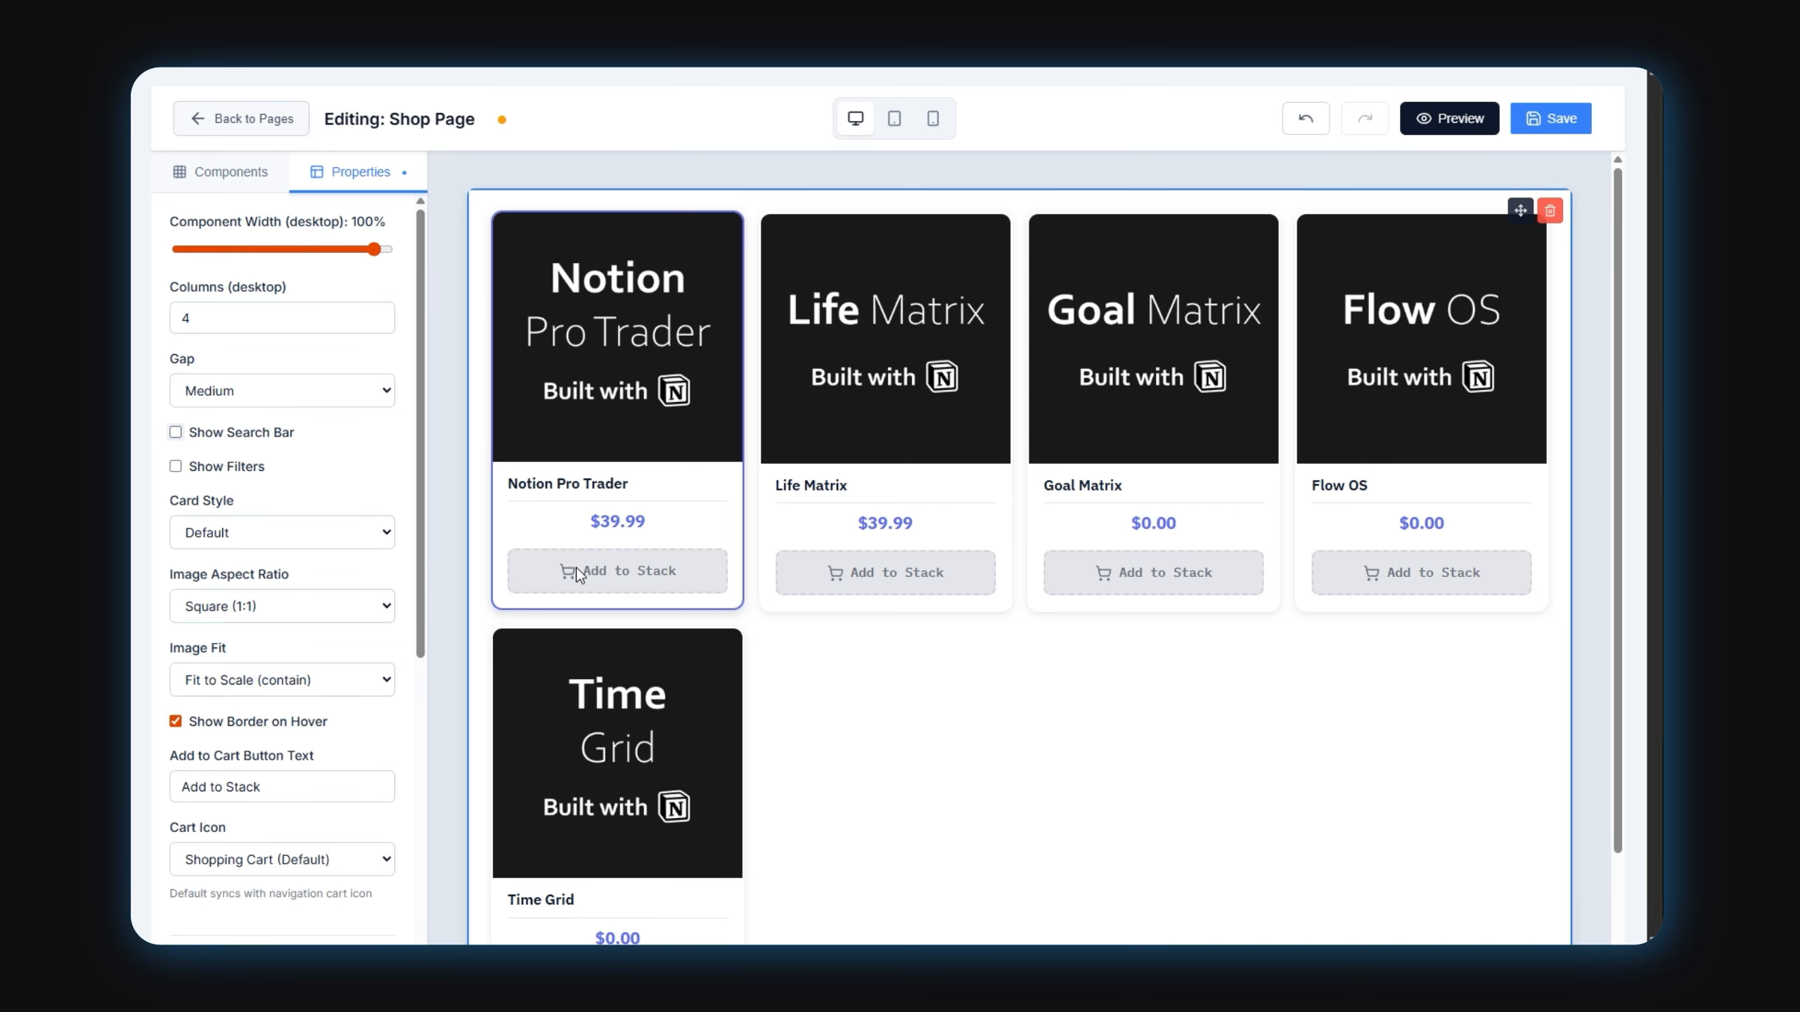
Keep the product grid's Add to Stack button text and set its cart icon to Package
left_click_drag(583, 571, 639, 571)
left_click(683, 569)
double_click(605, 569)
left_click(662, 568)
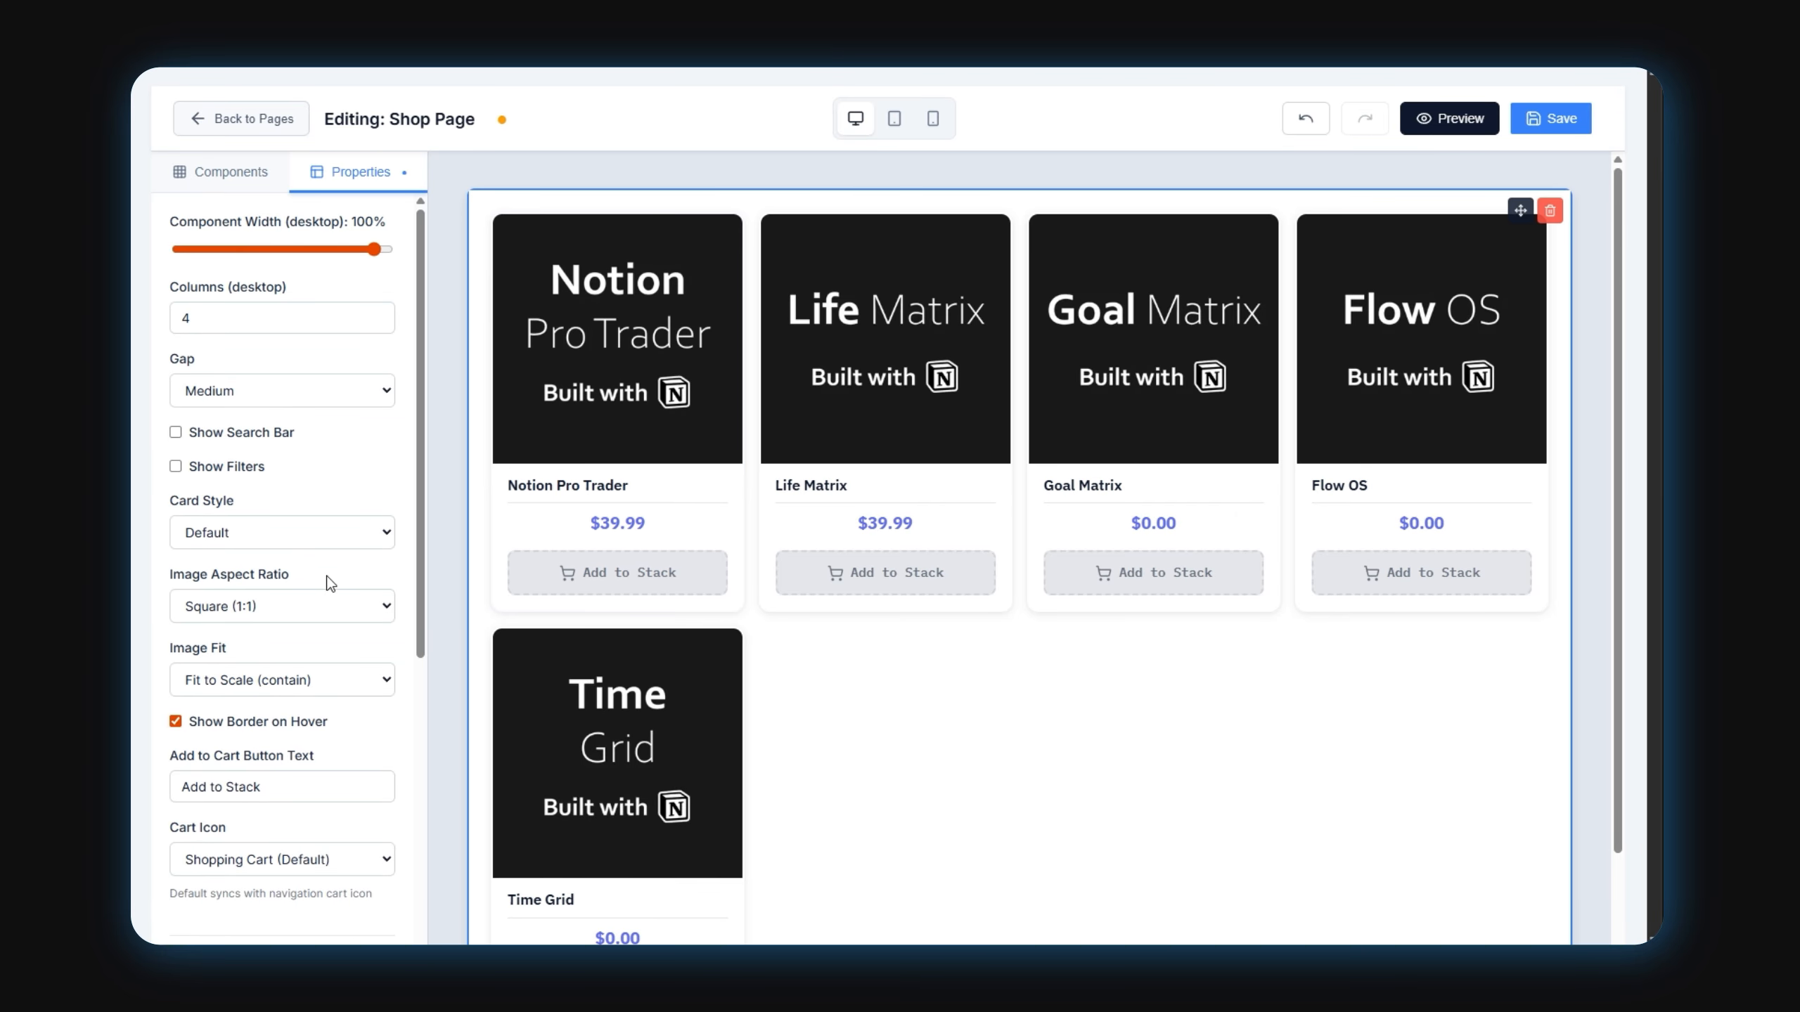
scroll(330, 583, "down", 1)
triple_click(302, 696)
left_click(260, 696)
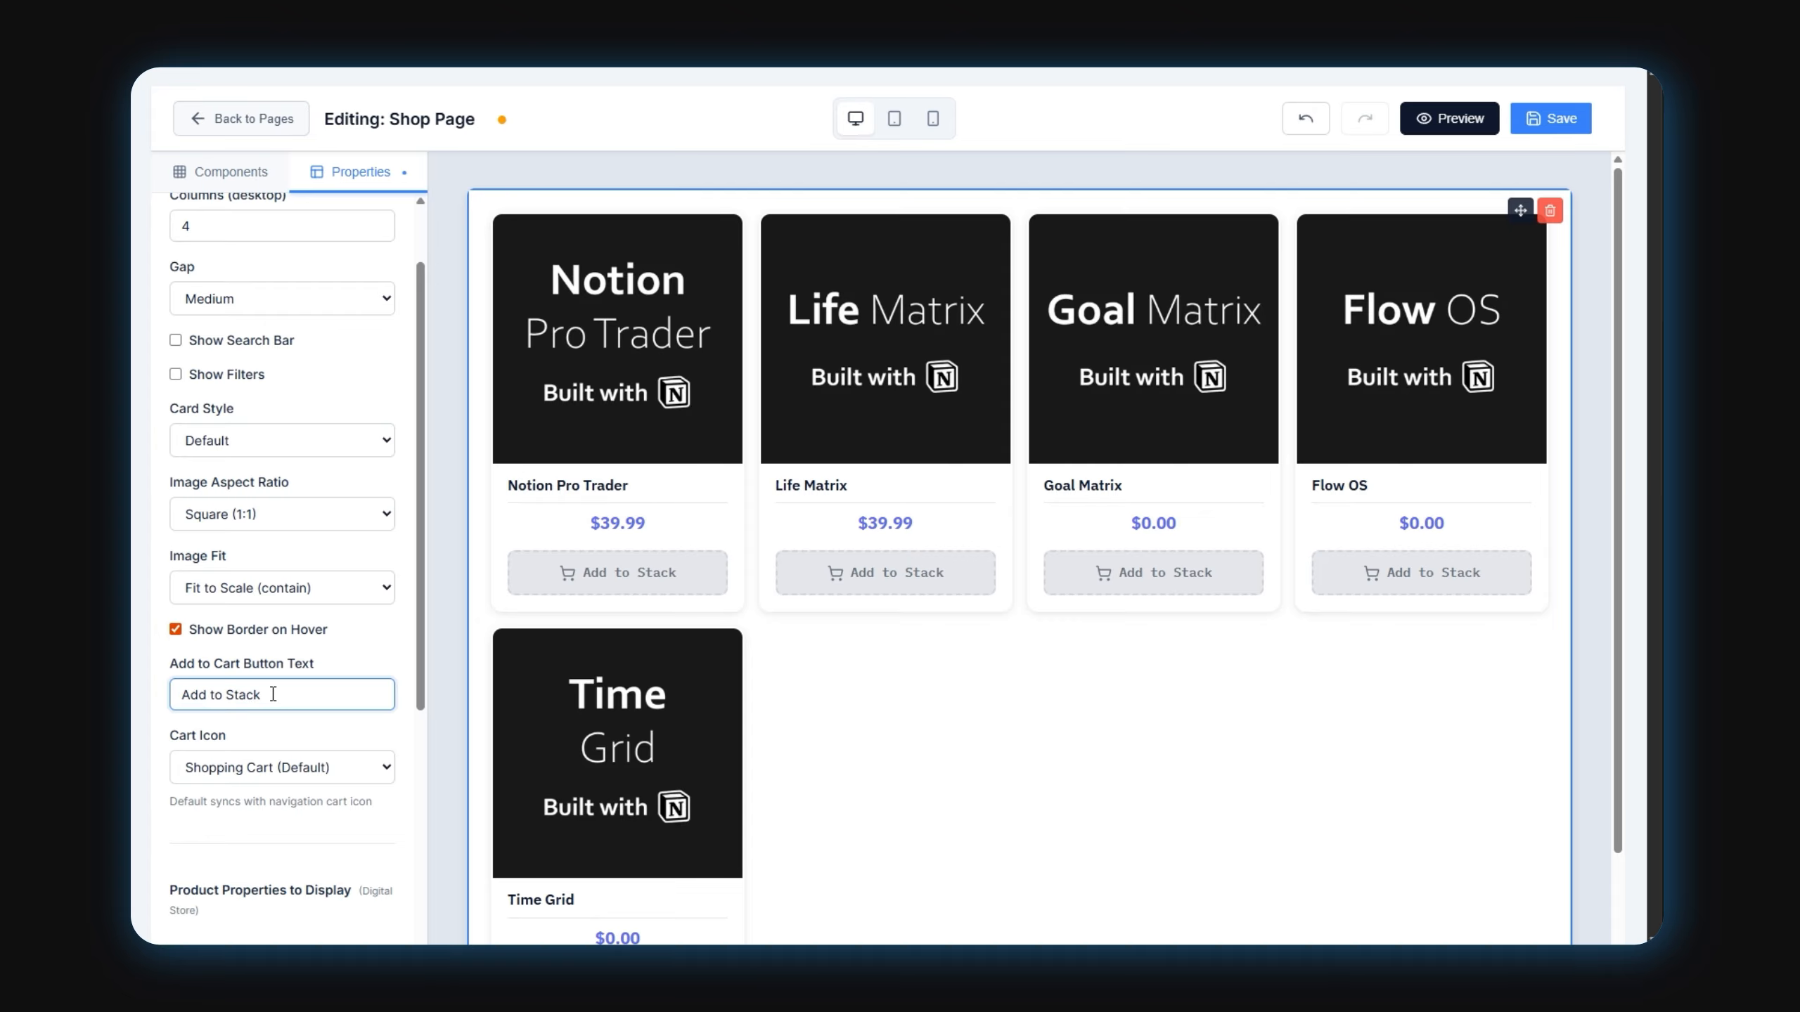
left_click(256, 768)
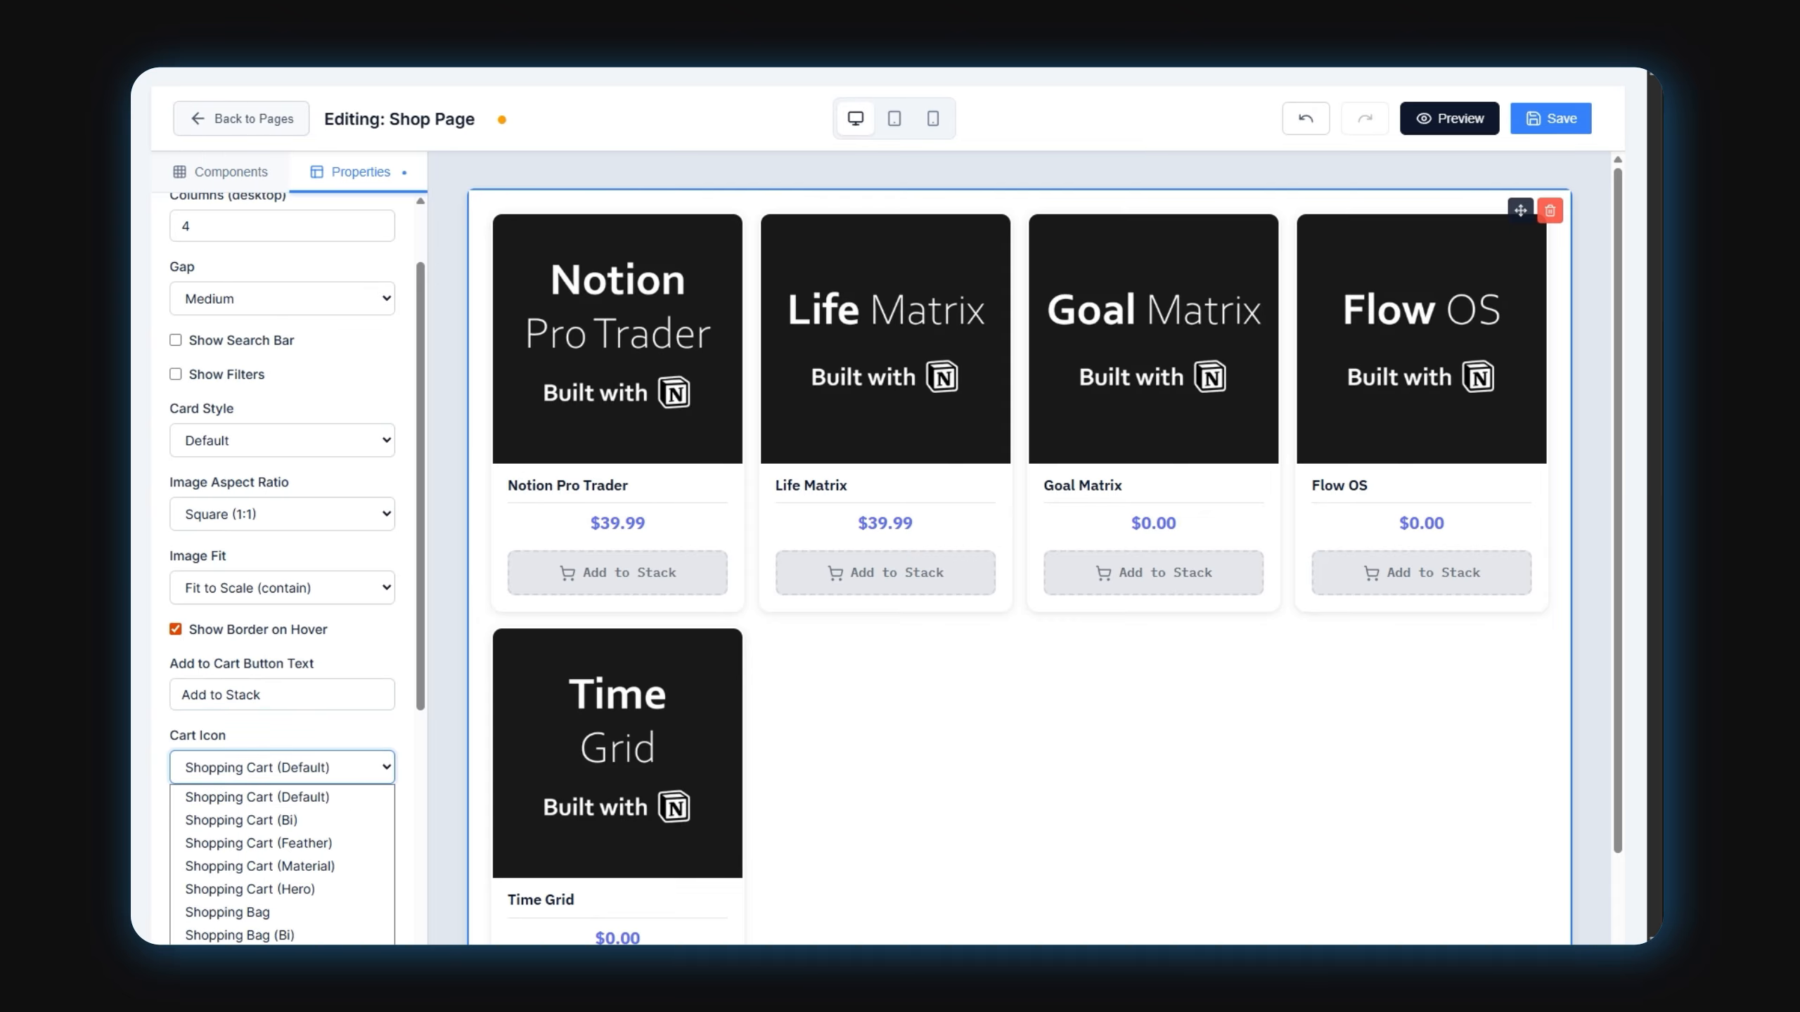
left_click(227, 986)
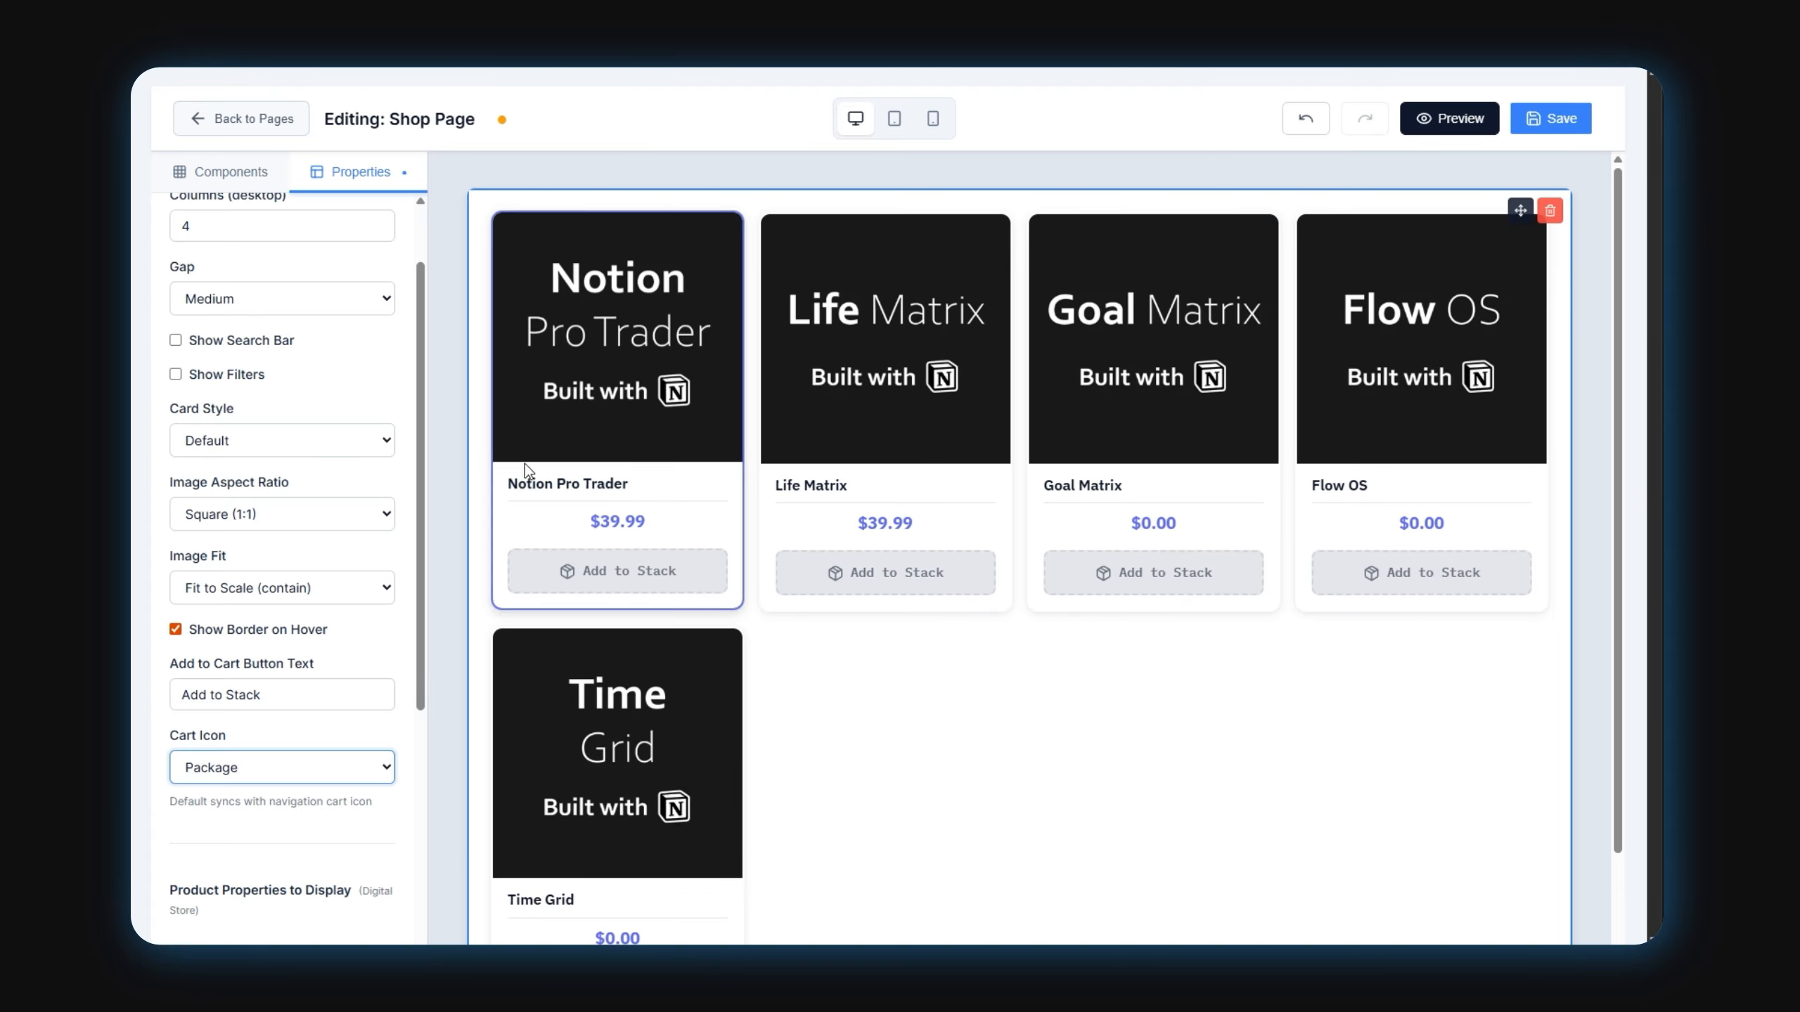
Set the product grid's desktop columns to 3 and check how the product cards are arranged
scroll(346, 459, "up", 2)
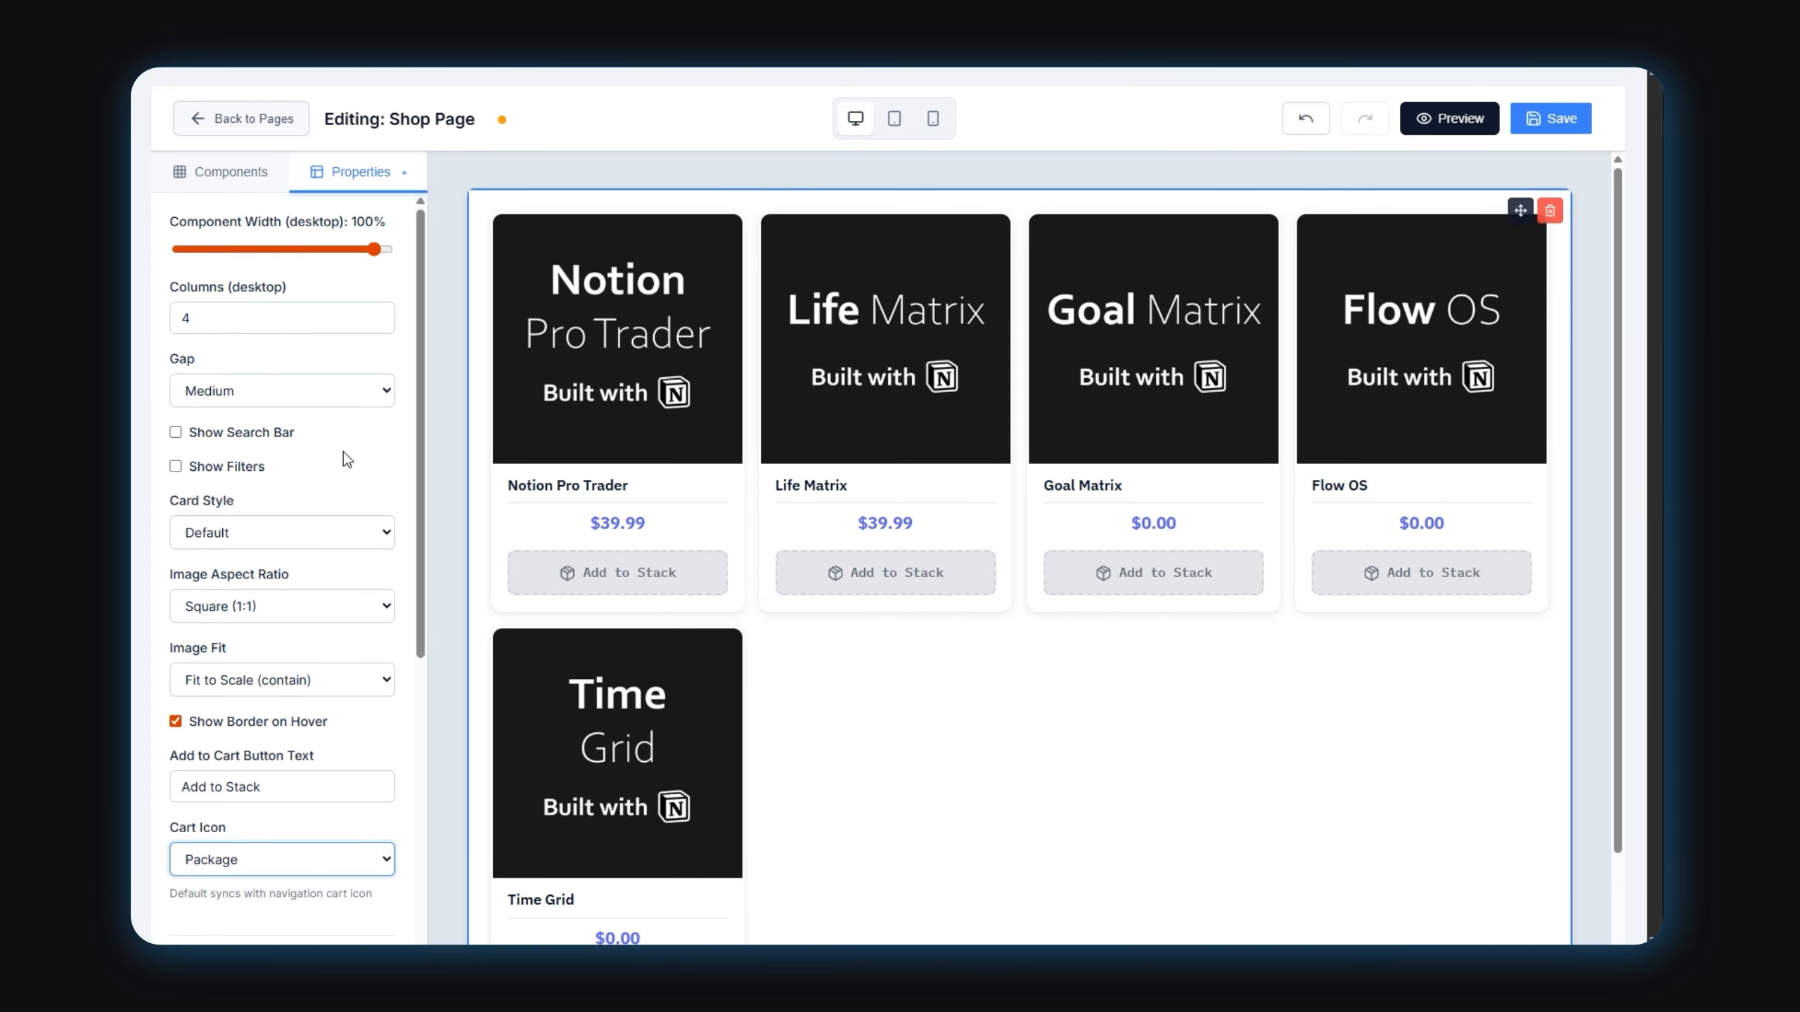
left_click(377, 314)
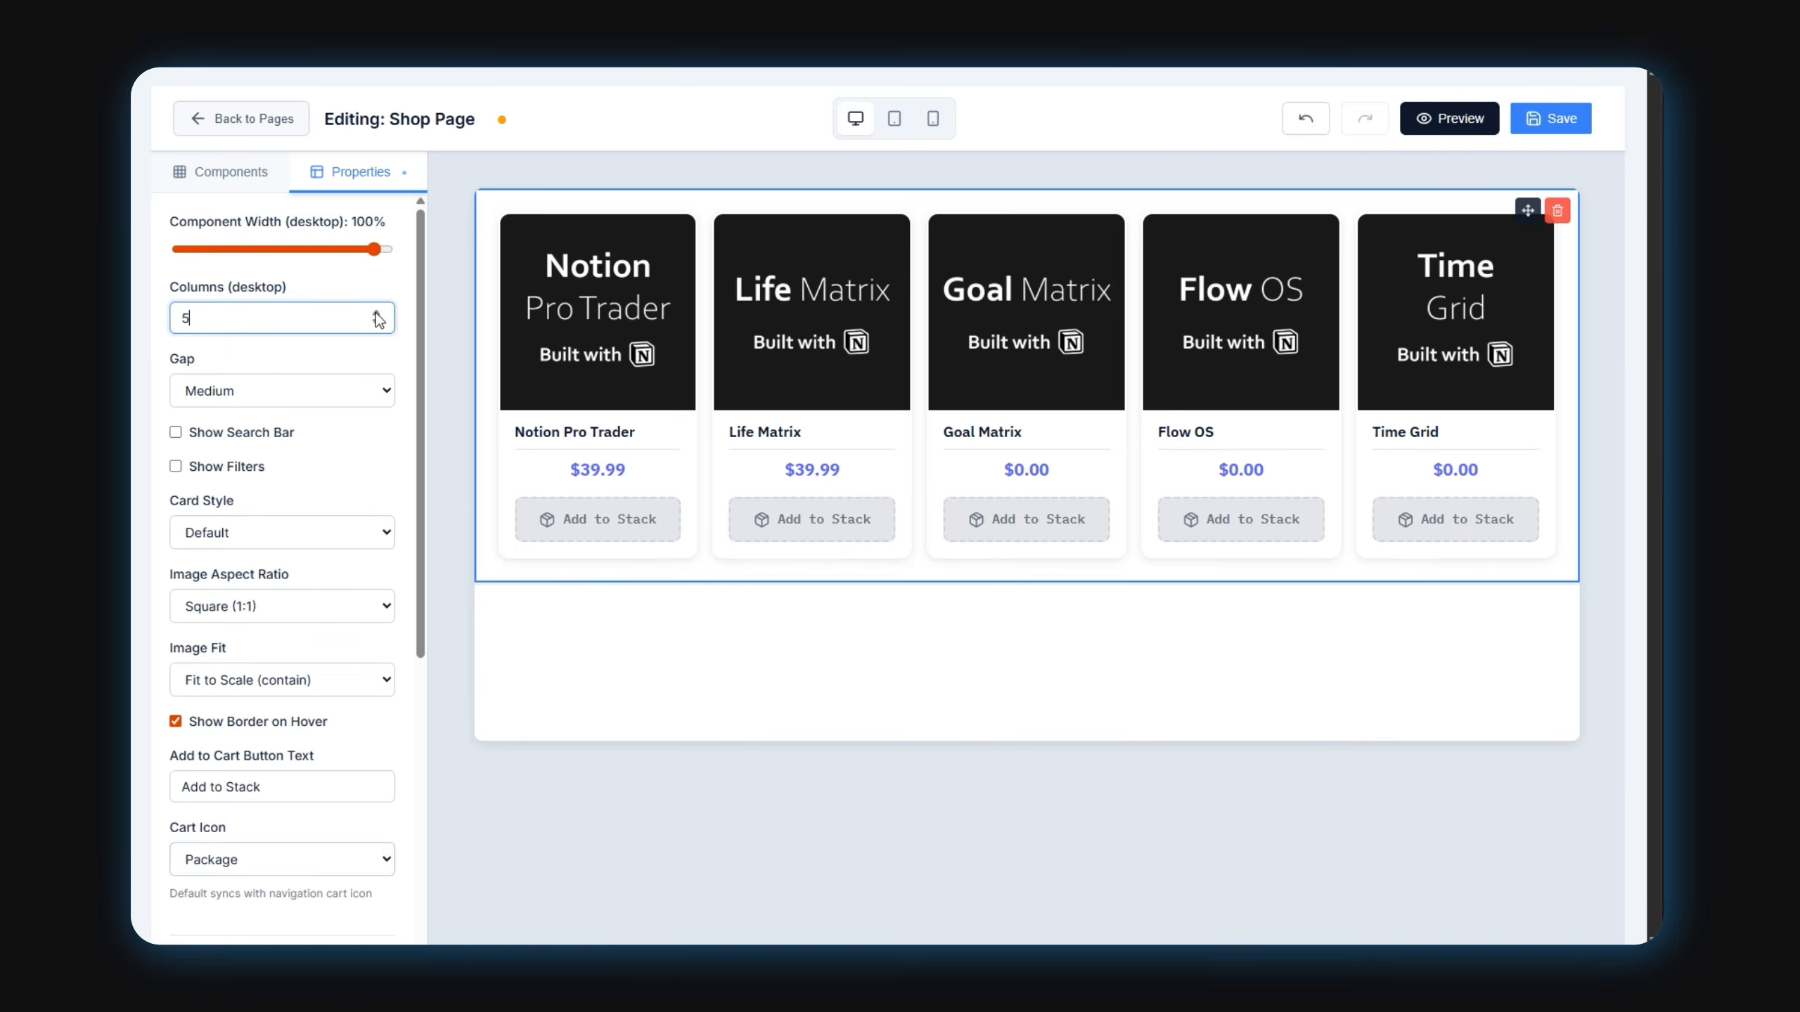
left_click(377, 323)
left_click(377, 324)
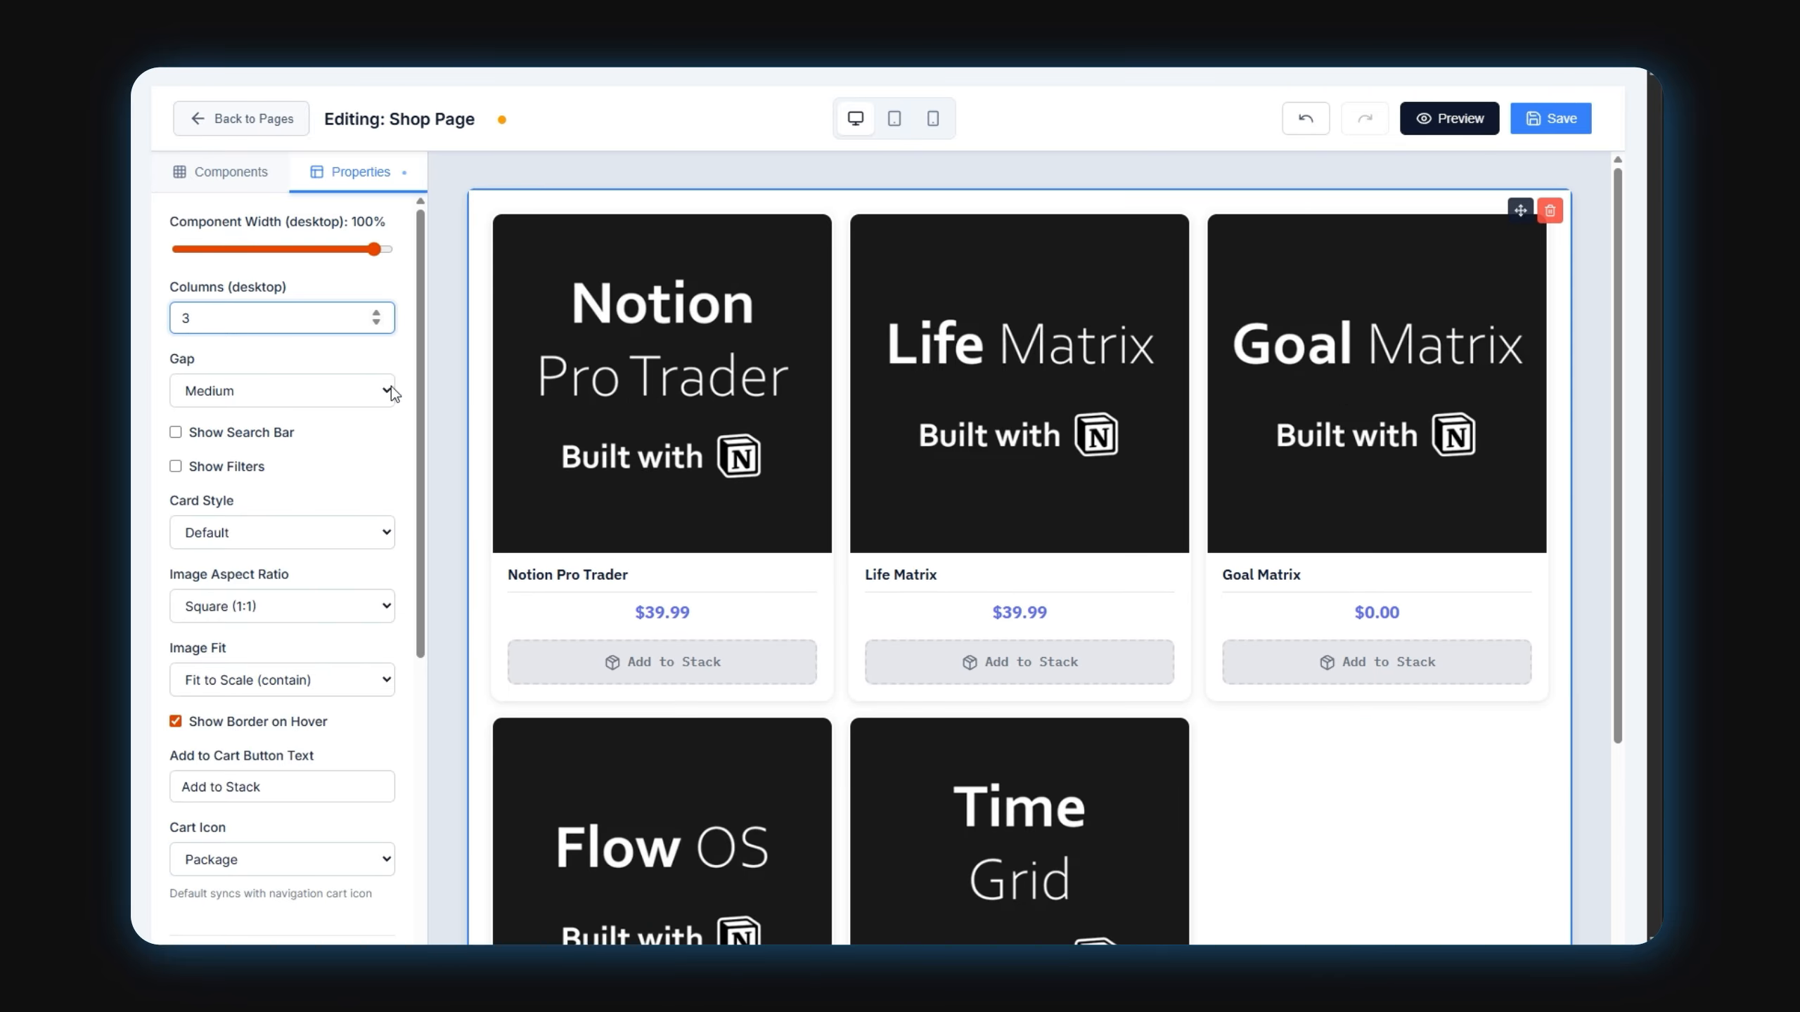
scroll(751, 490, "down", 3)
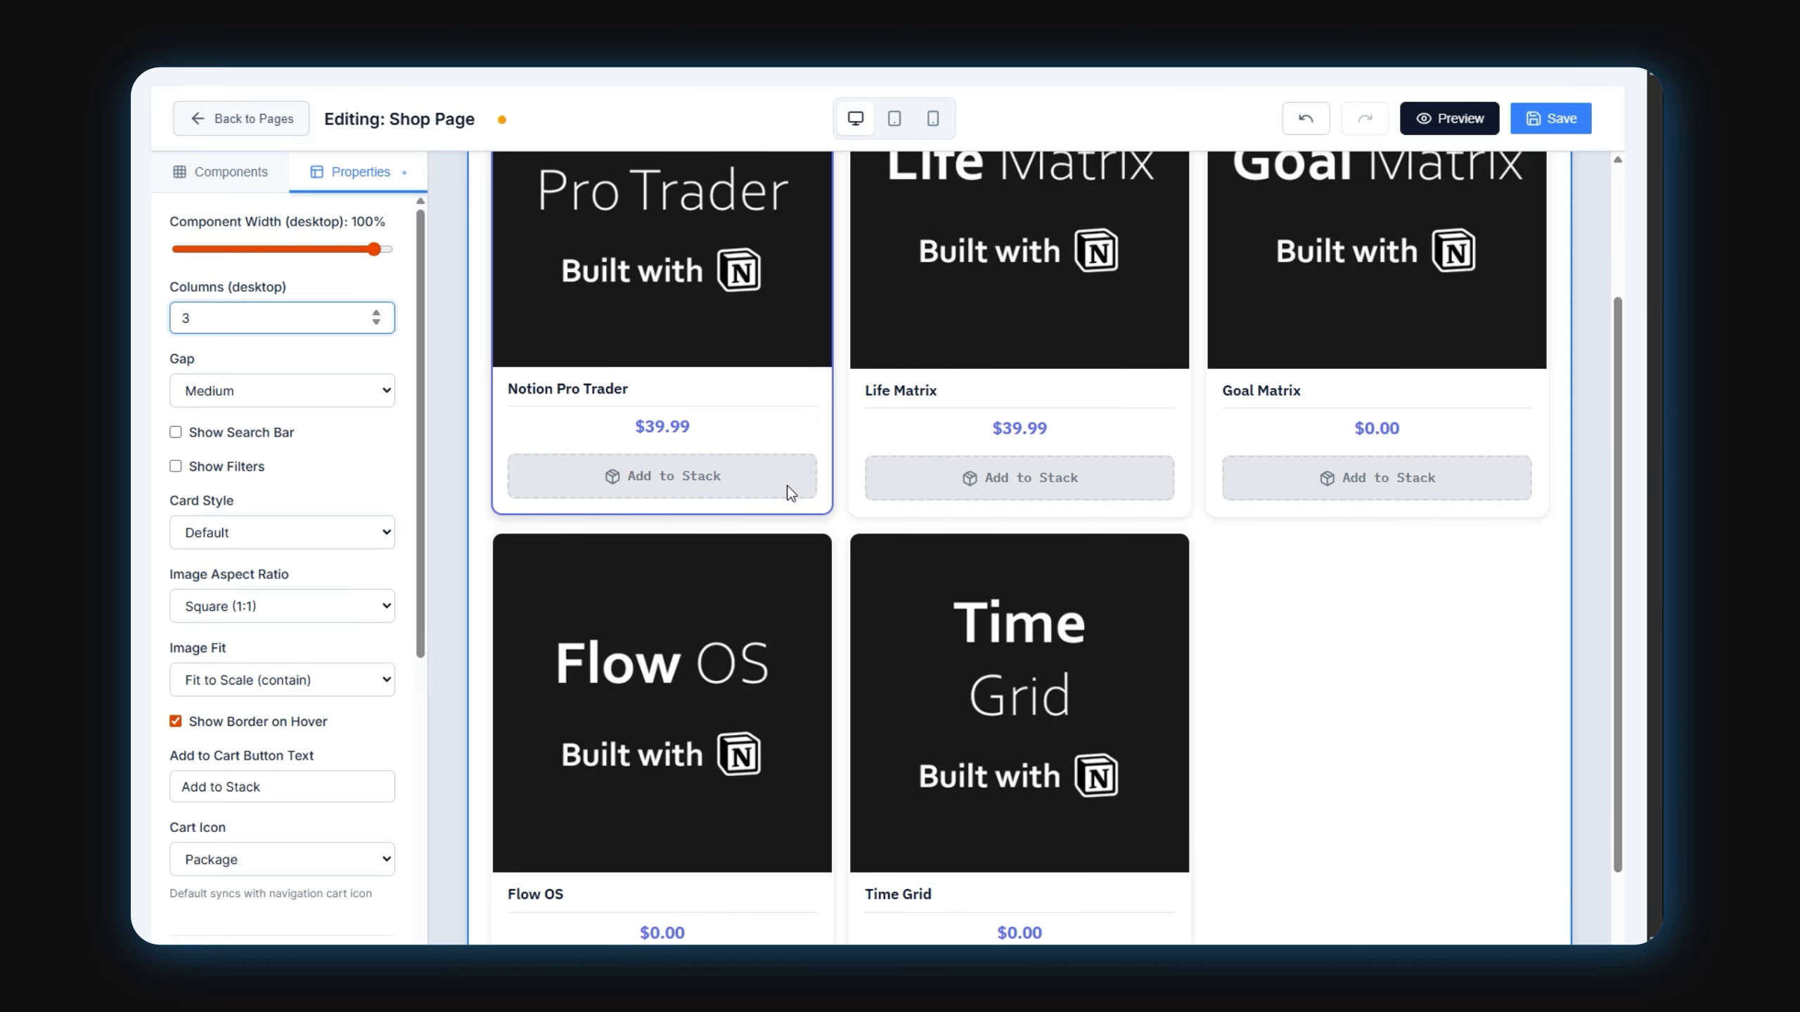
scroll(787, 495, "up", 3)
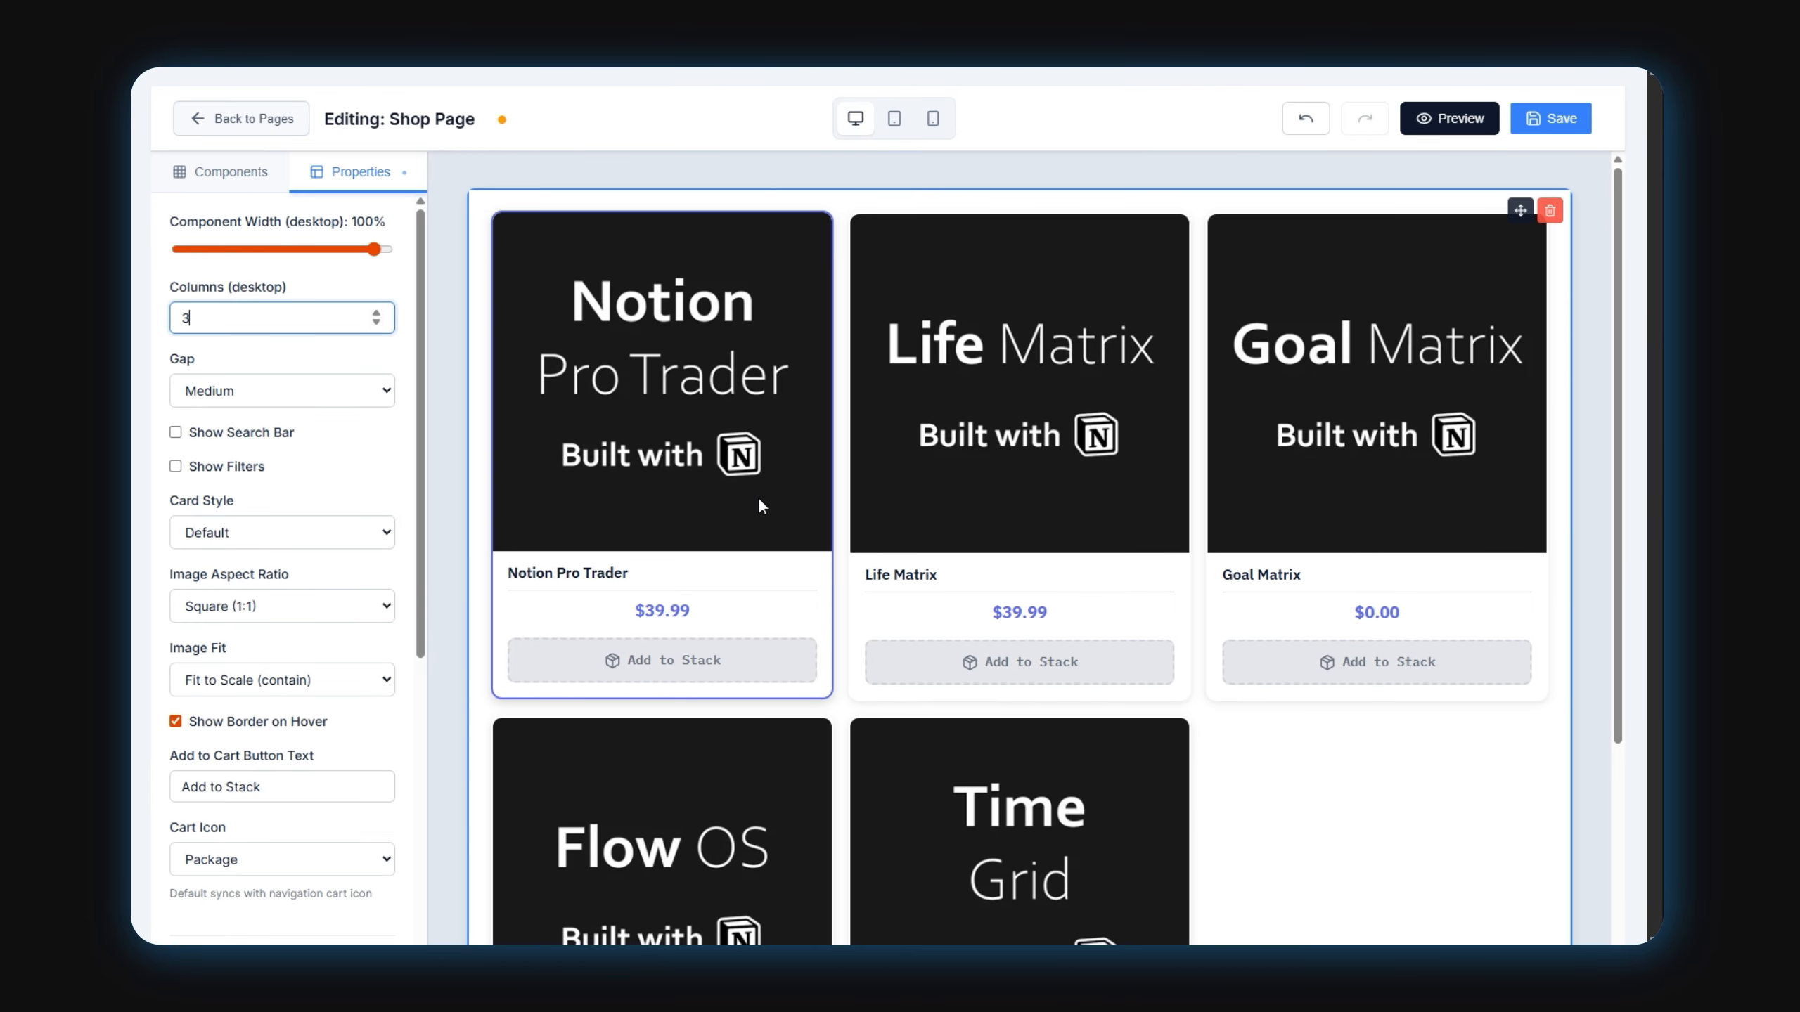
Display Item Type and Description on the product cards, ordered in that sequence above Price, and save the page
scroll(353, 544, "down", 4)
scroll(355, 561, "down", 2)
scroll(311, 659, "up", 2)
scroll(241, 687, "down", 3)
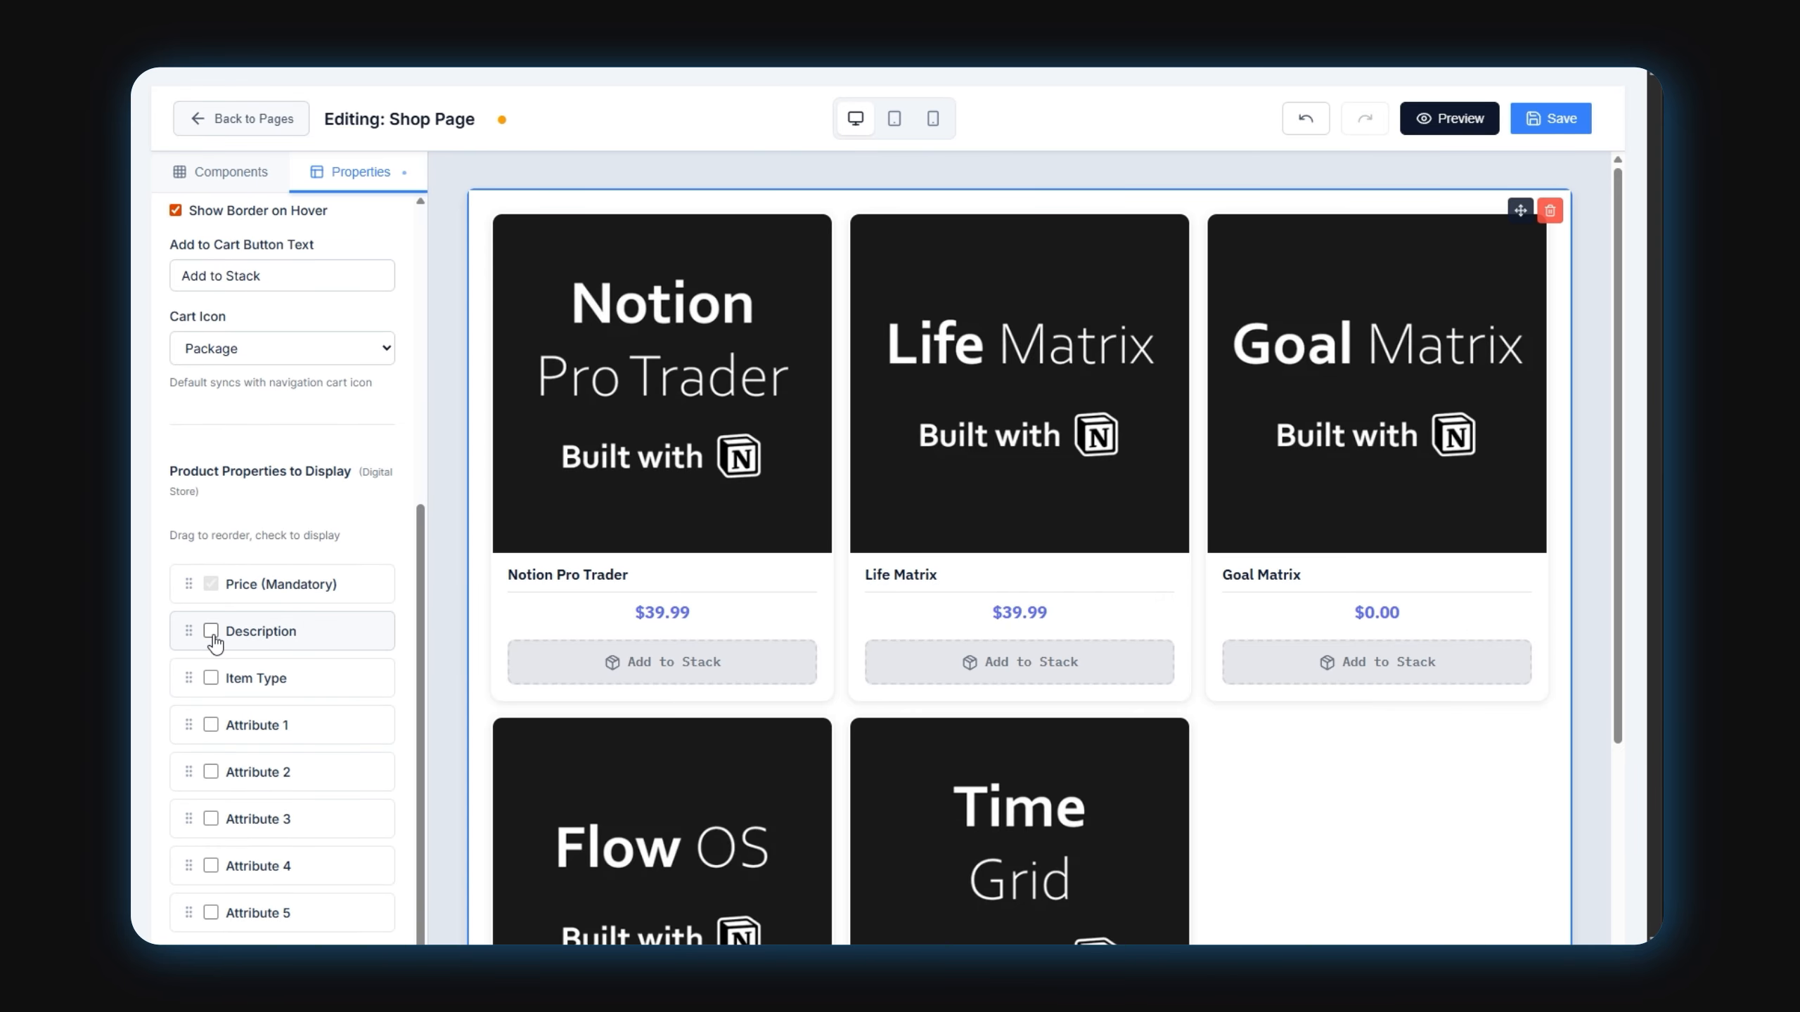
left_click(211, 631)
left_click_drag(191, 629, 193, 583)
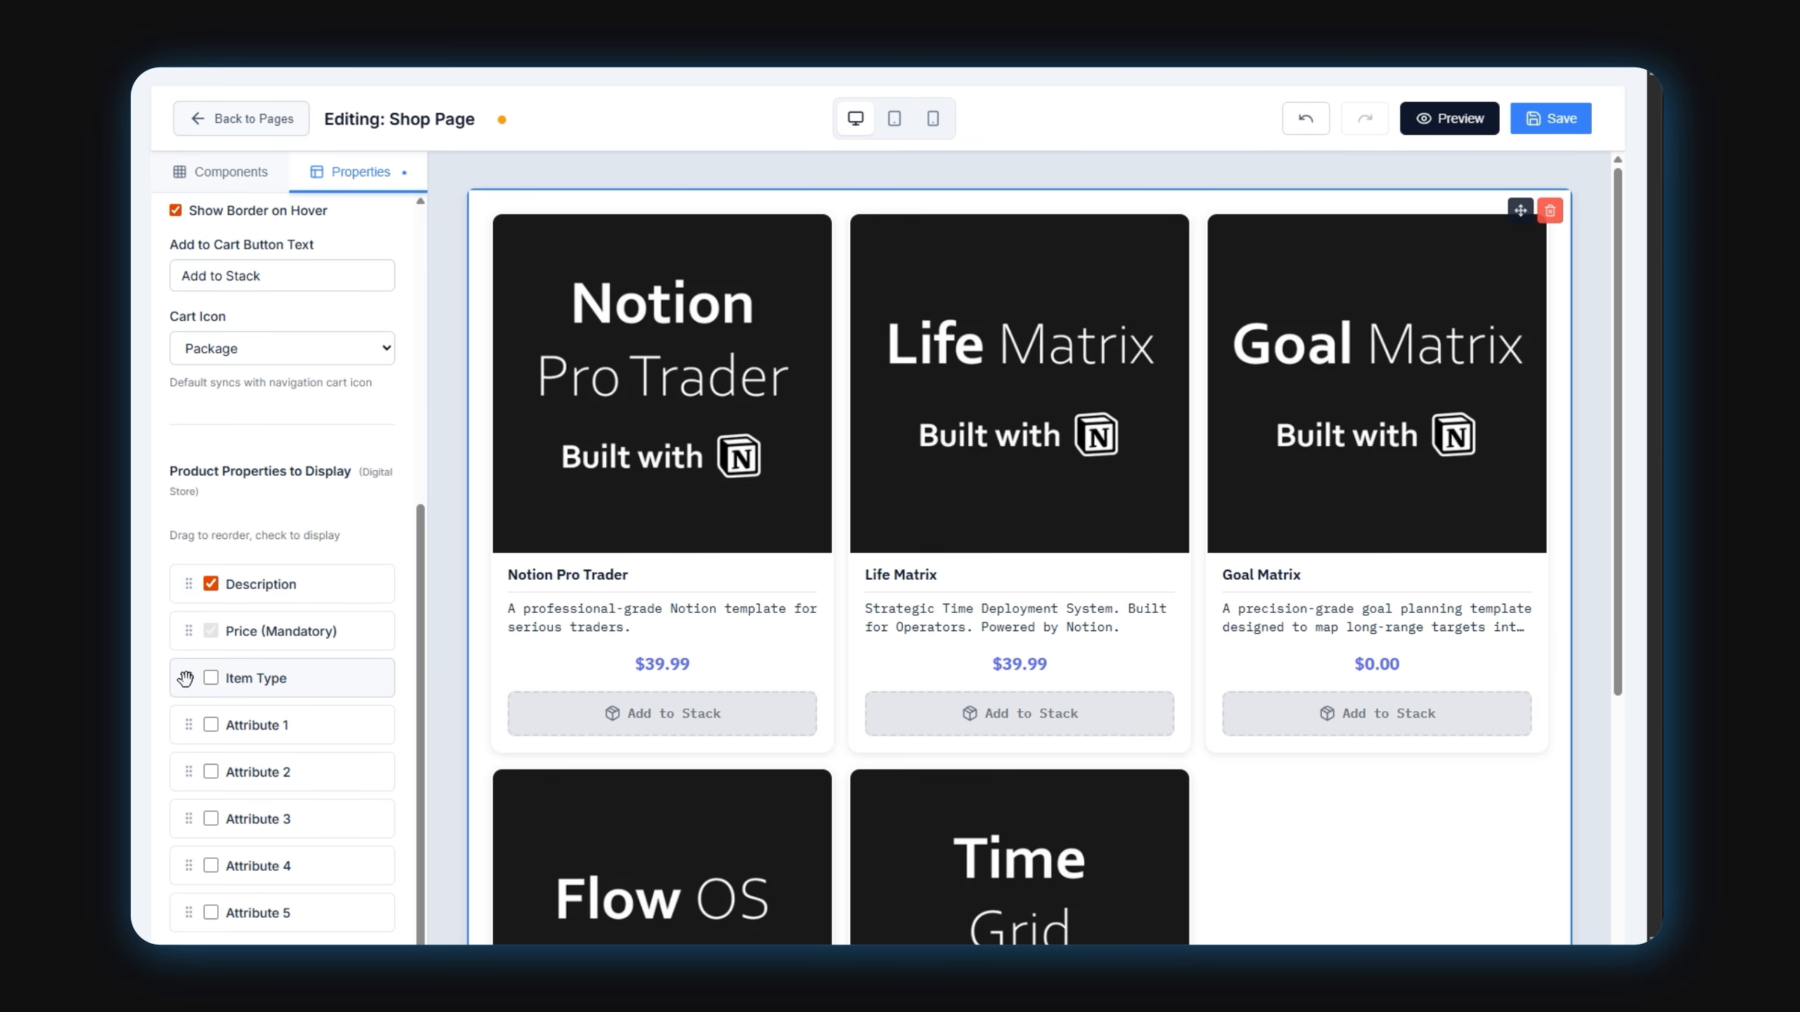
left_click(211, 678)
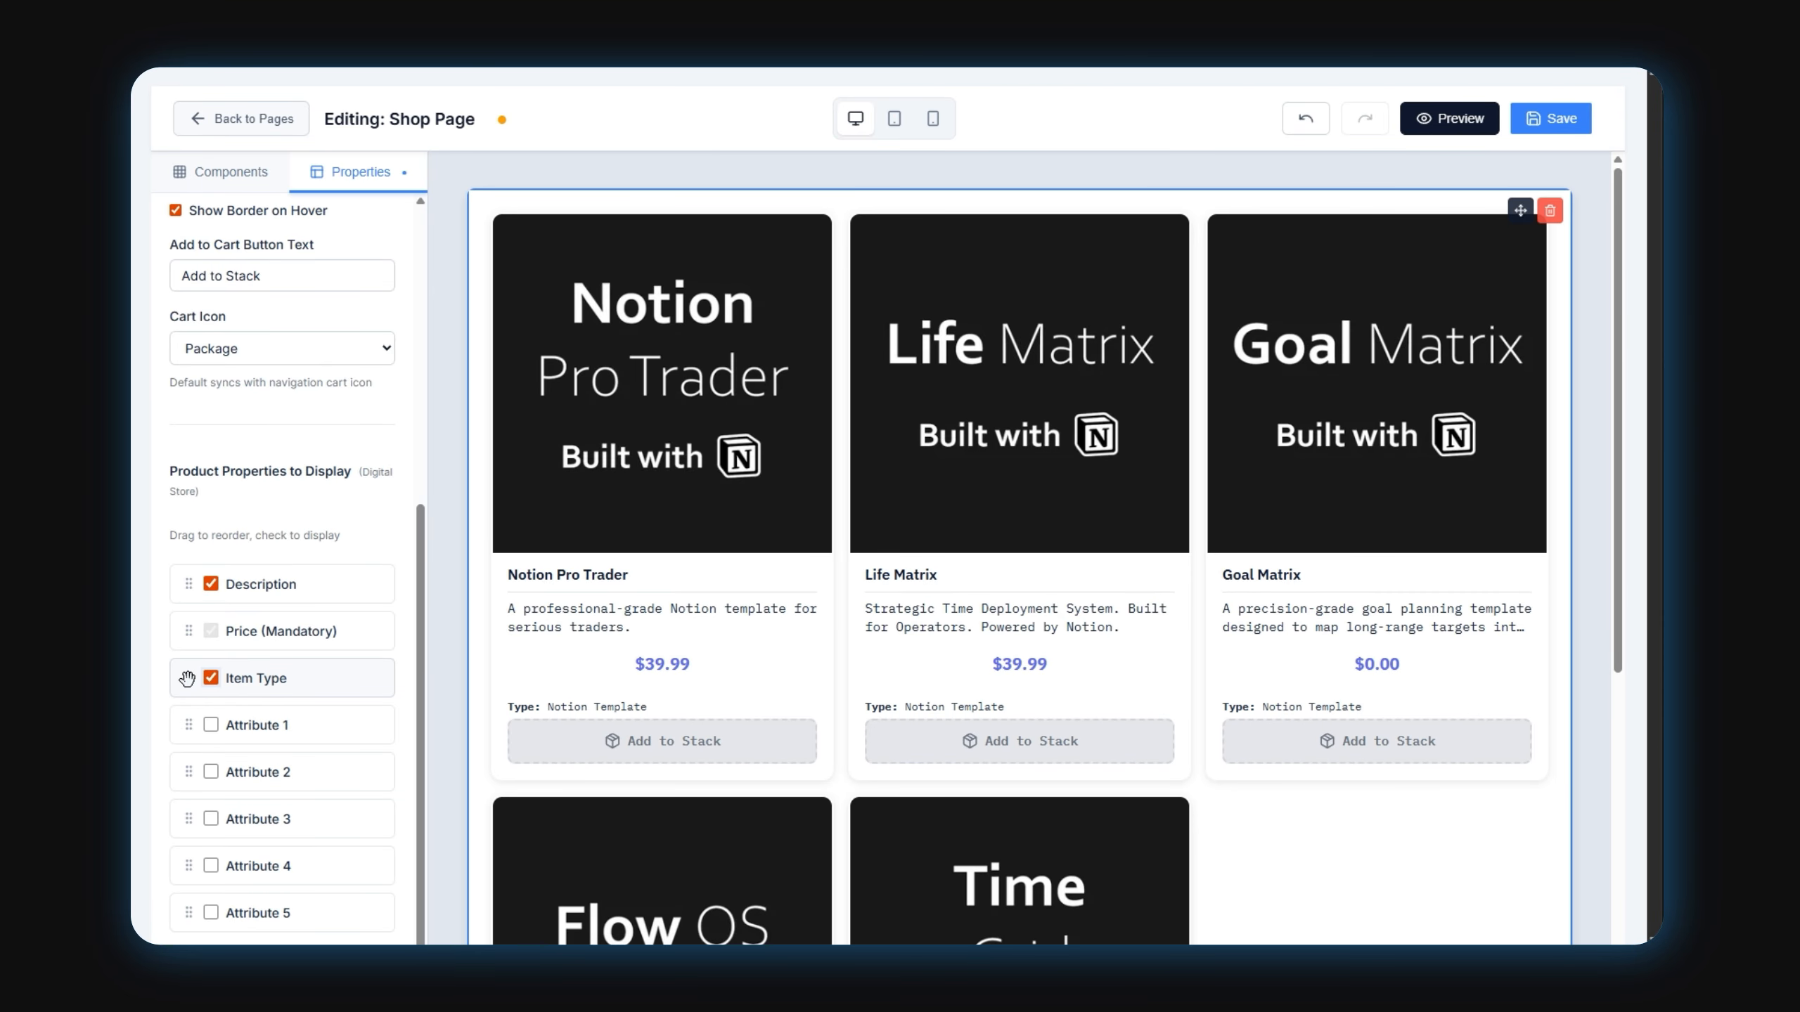
left_click_drag(186, 679, 198, 592)
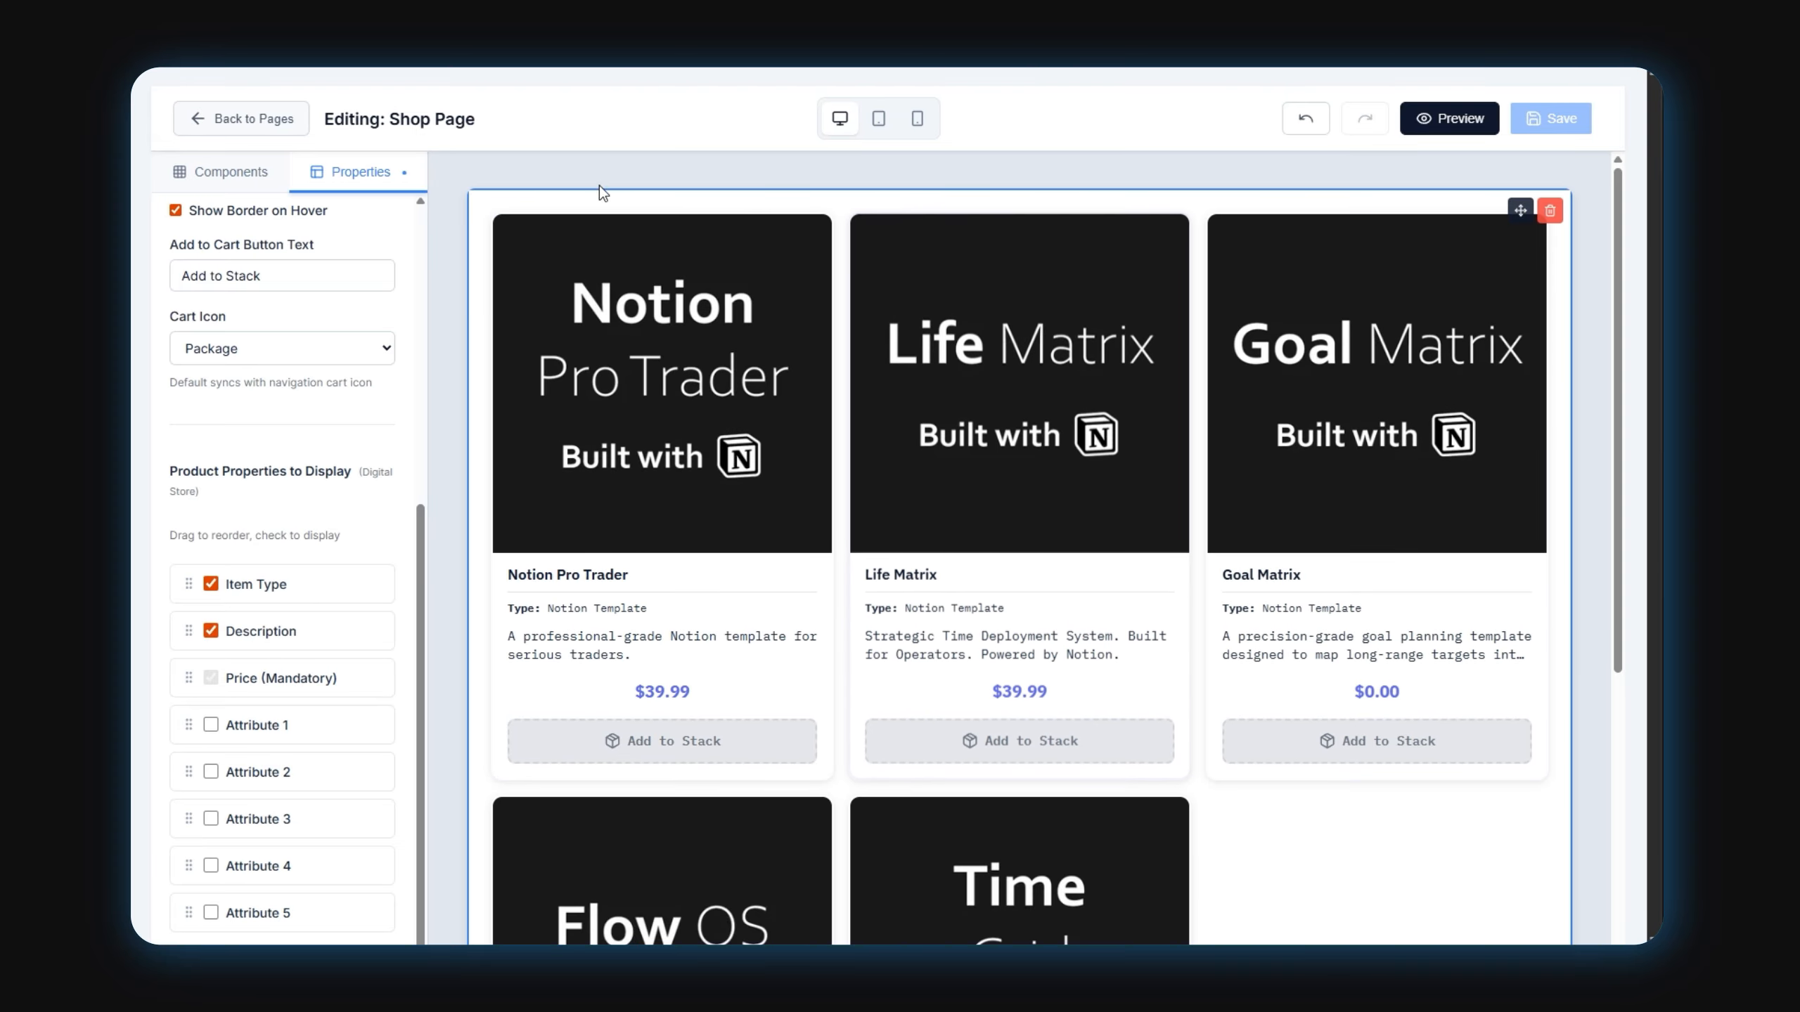
Open the Systems page's Product Detail subpage in the editor and examine its image carousel, demo video, description and attributes
left_click(194, 113)
left_click(1067, 665)
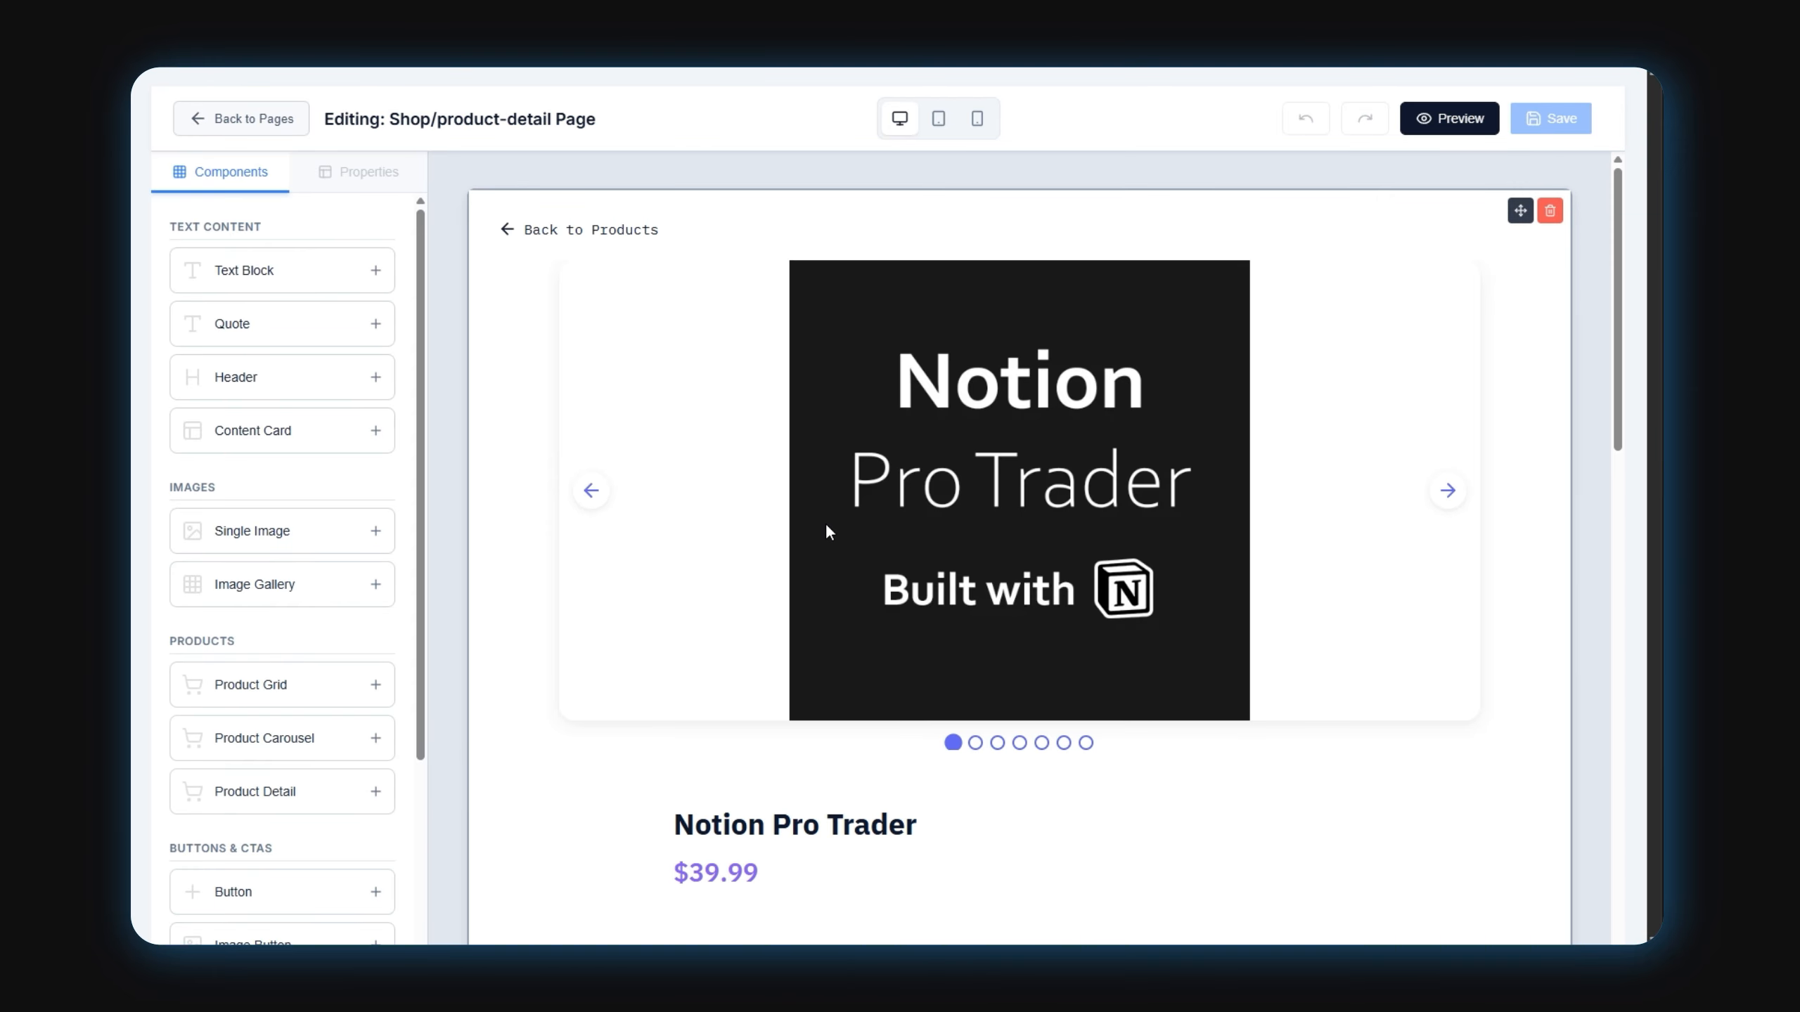
scroll(737, 544, "down", 3)
scroll(736, 542, "up", 3)
left_click(1447, 490)
left_click(1449, 492)
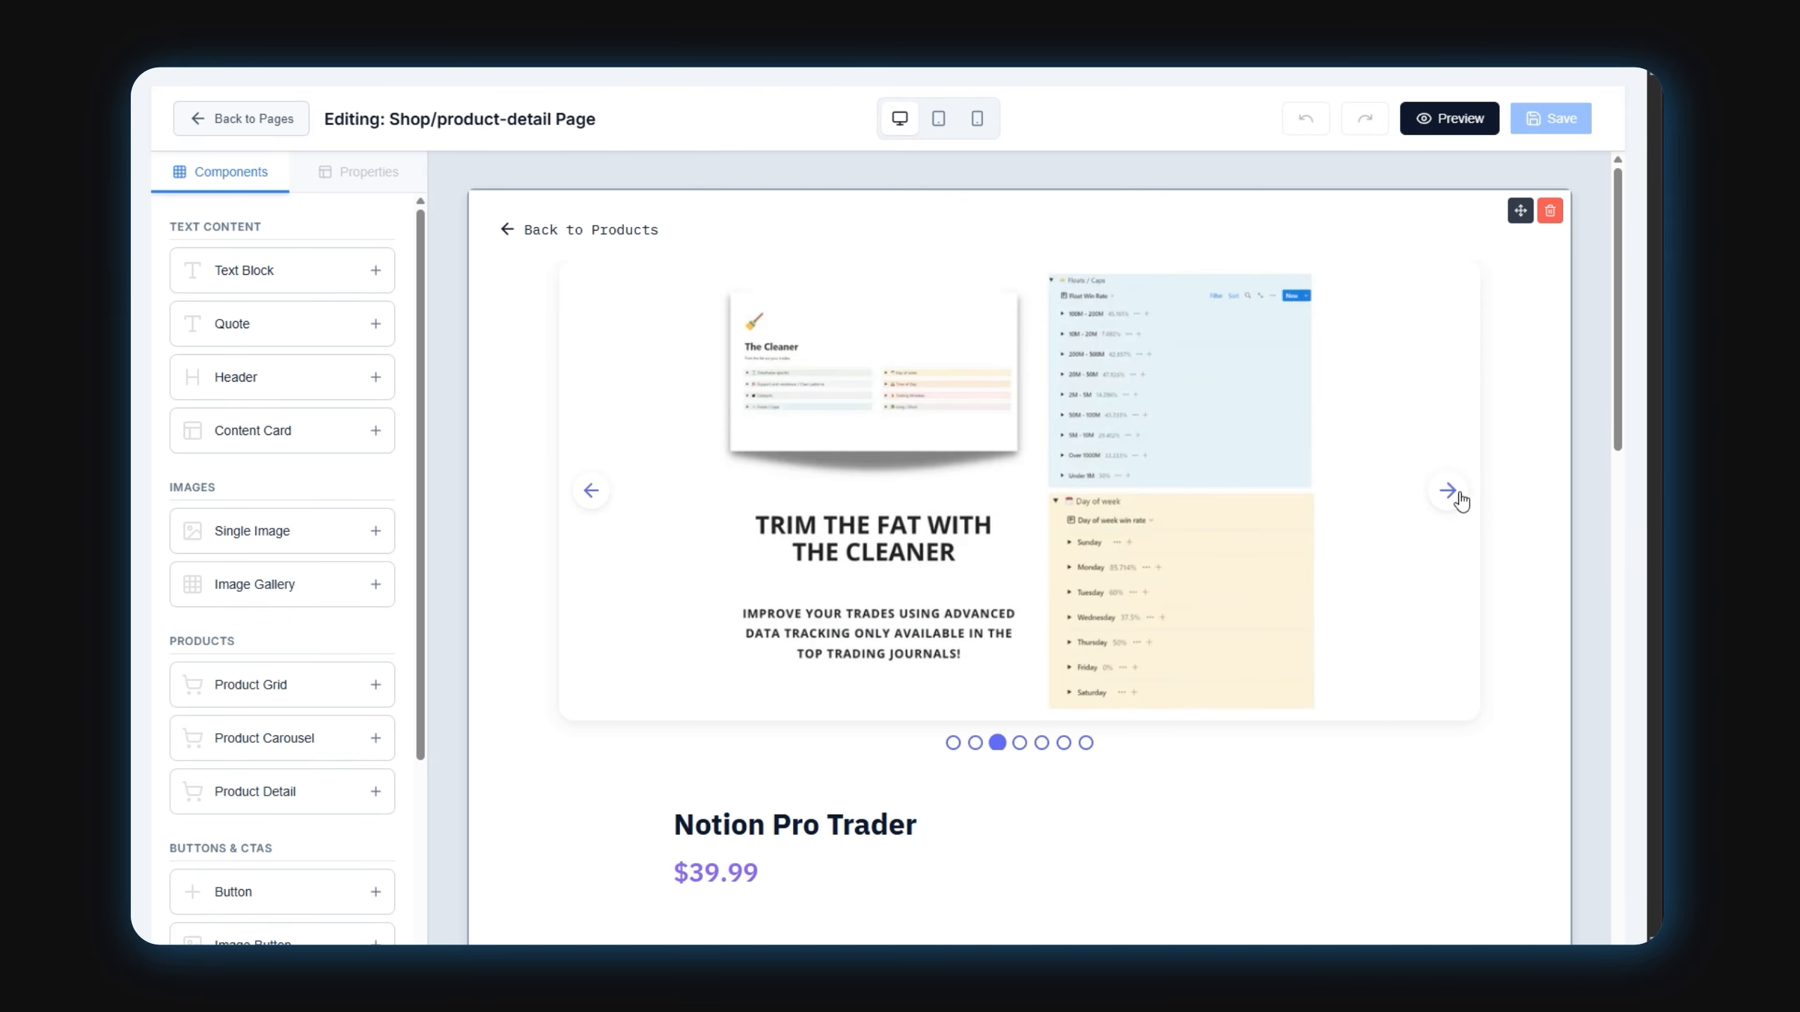
left_click(1449, 493)
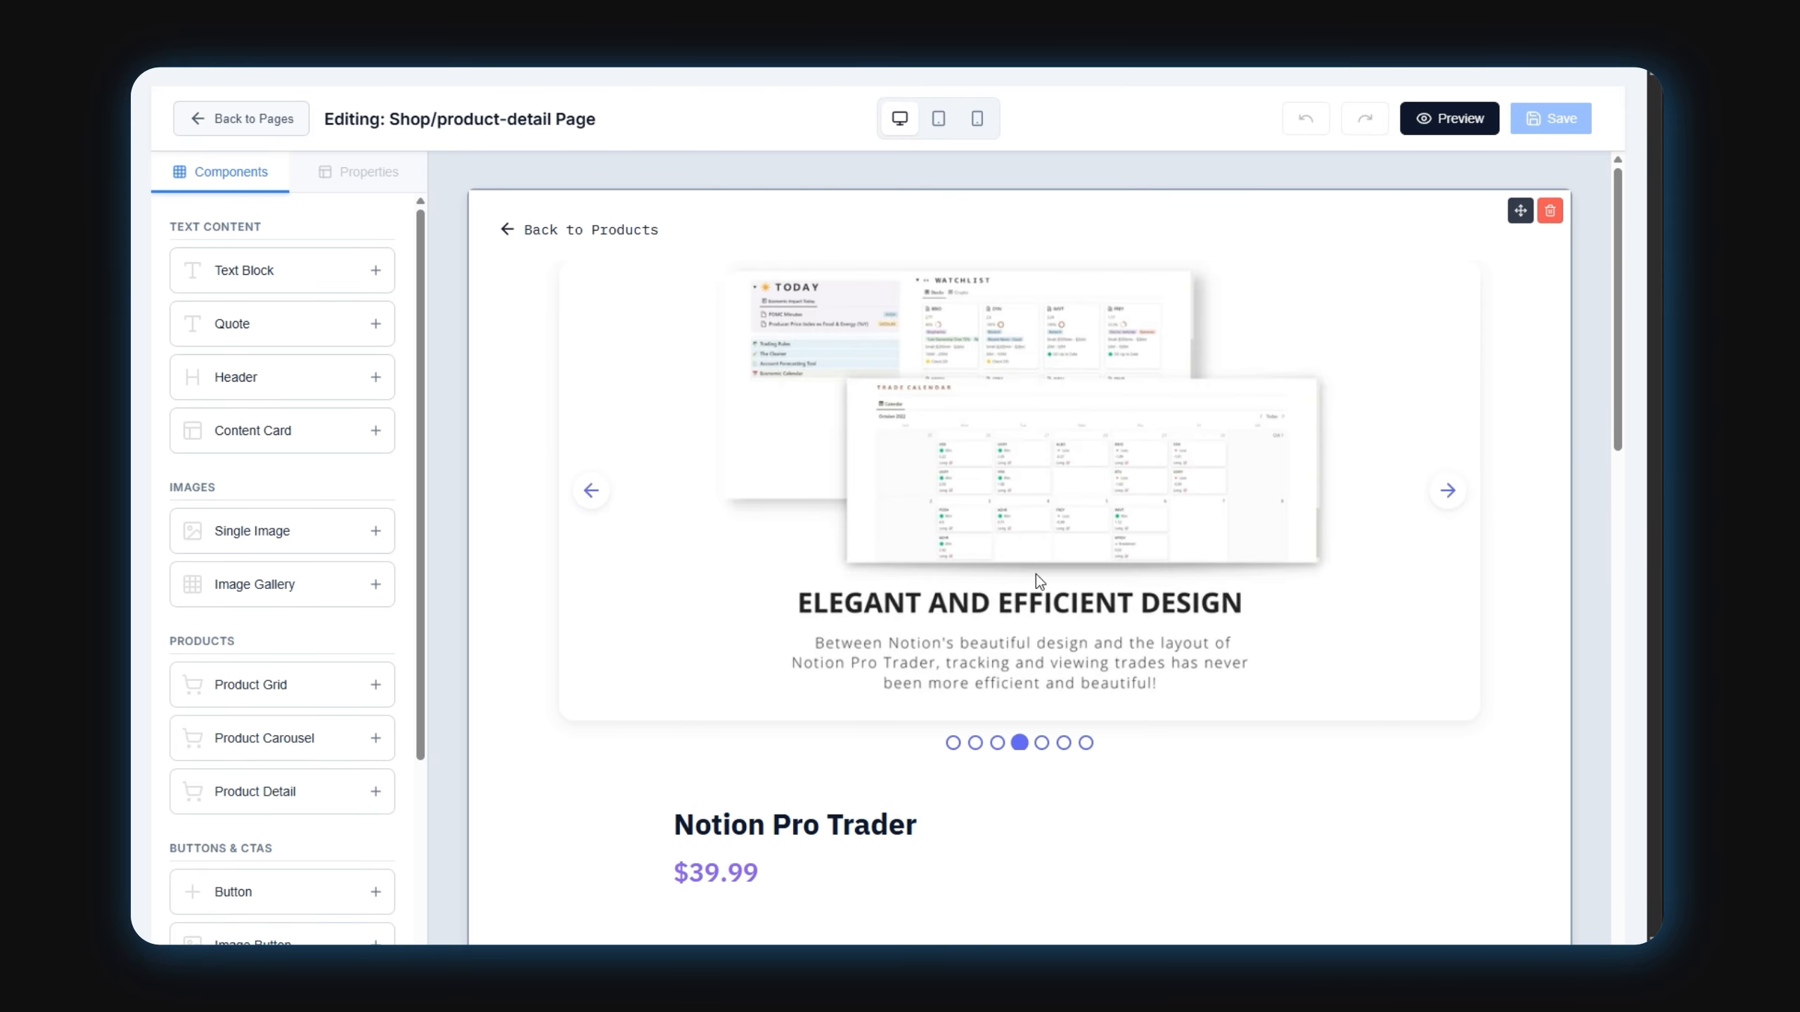
scroll(964, 674, "down", 9)
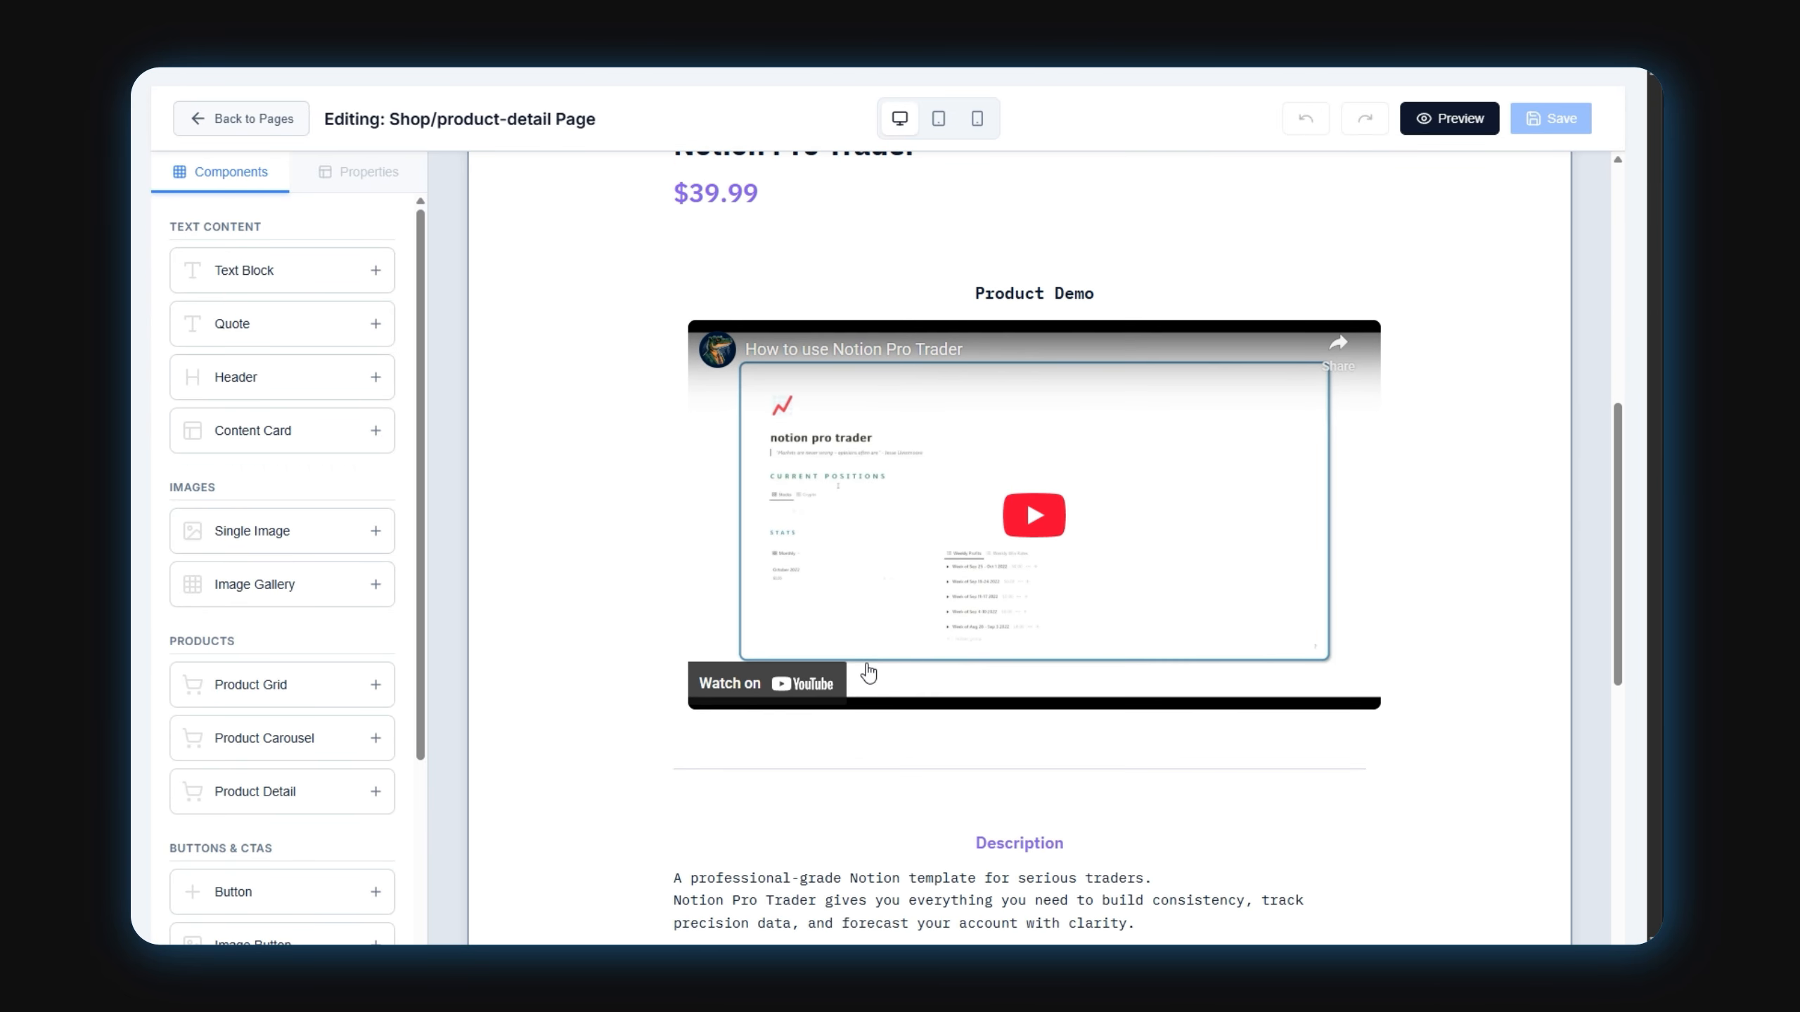
scroll(866, 670, "down", 6)
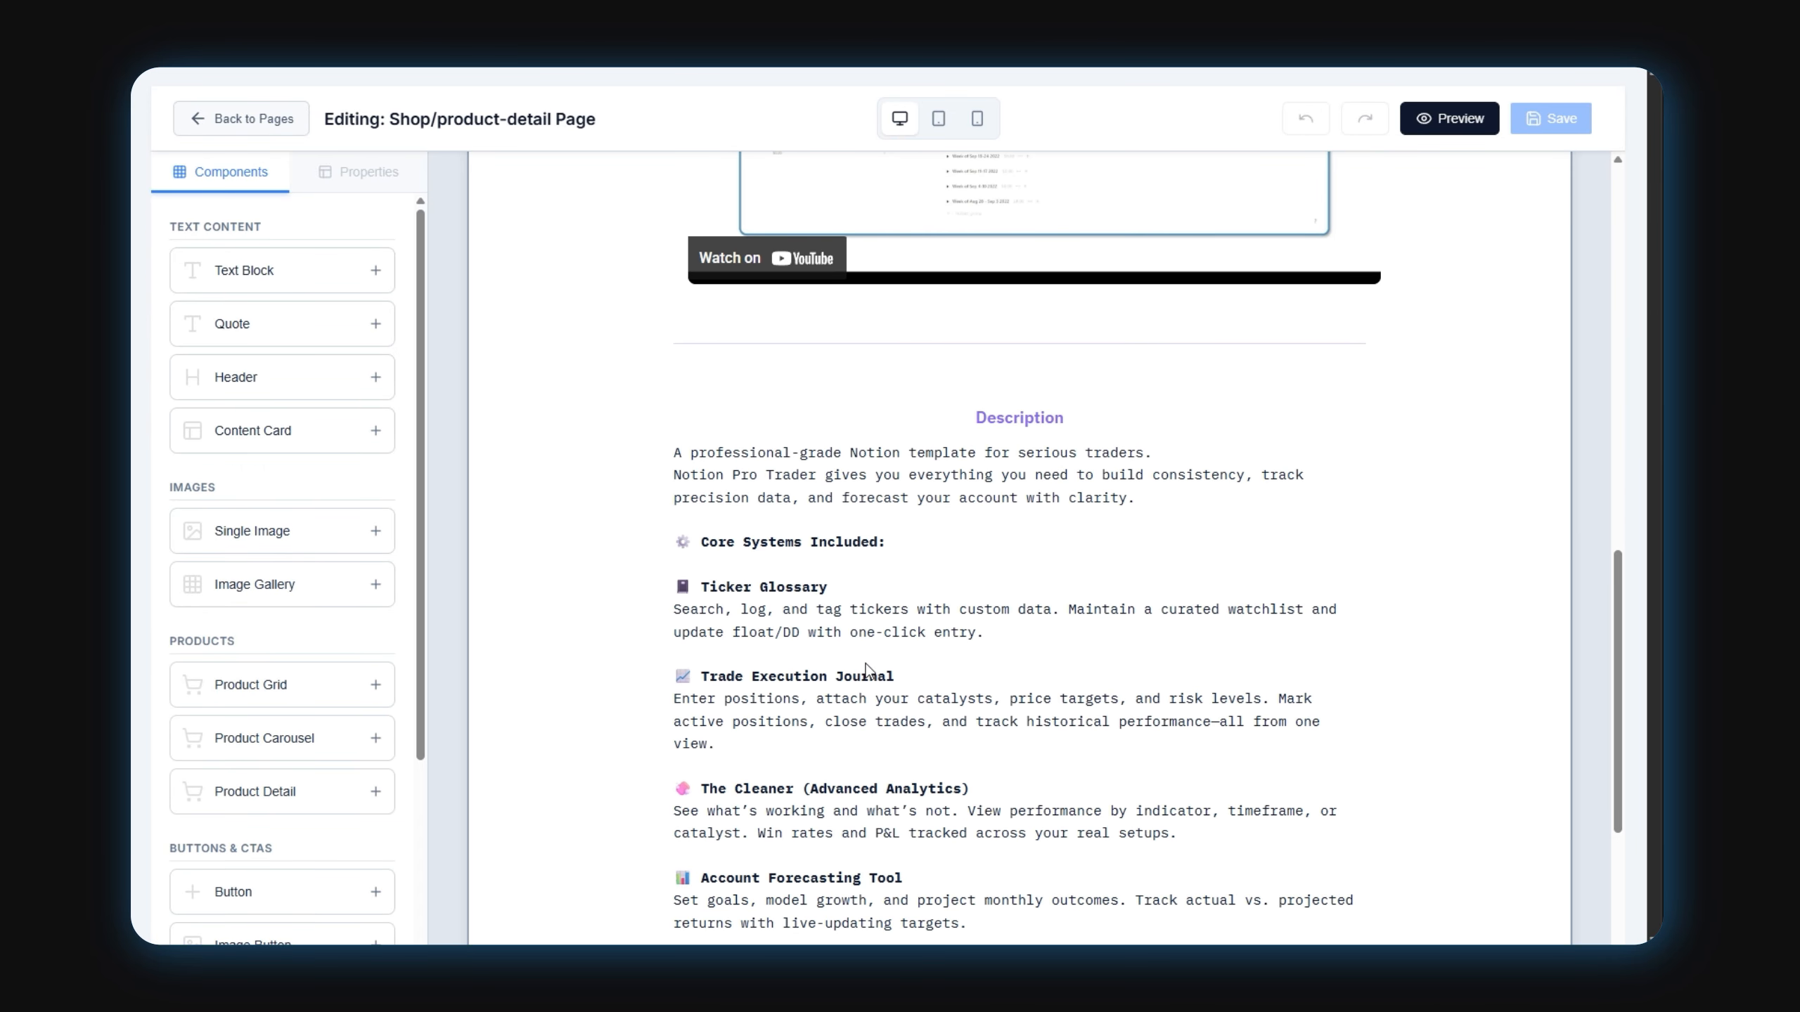
scroll(866, 670, "down", 5)
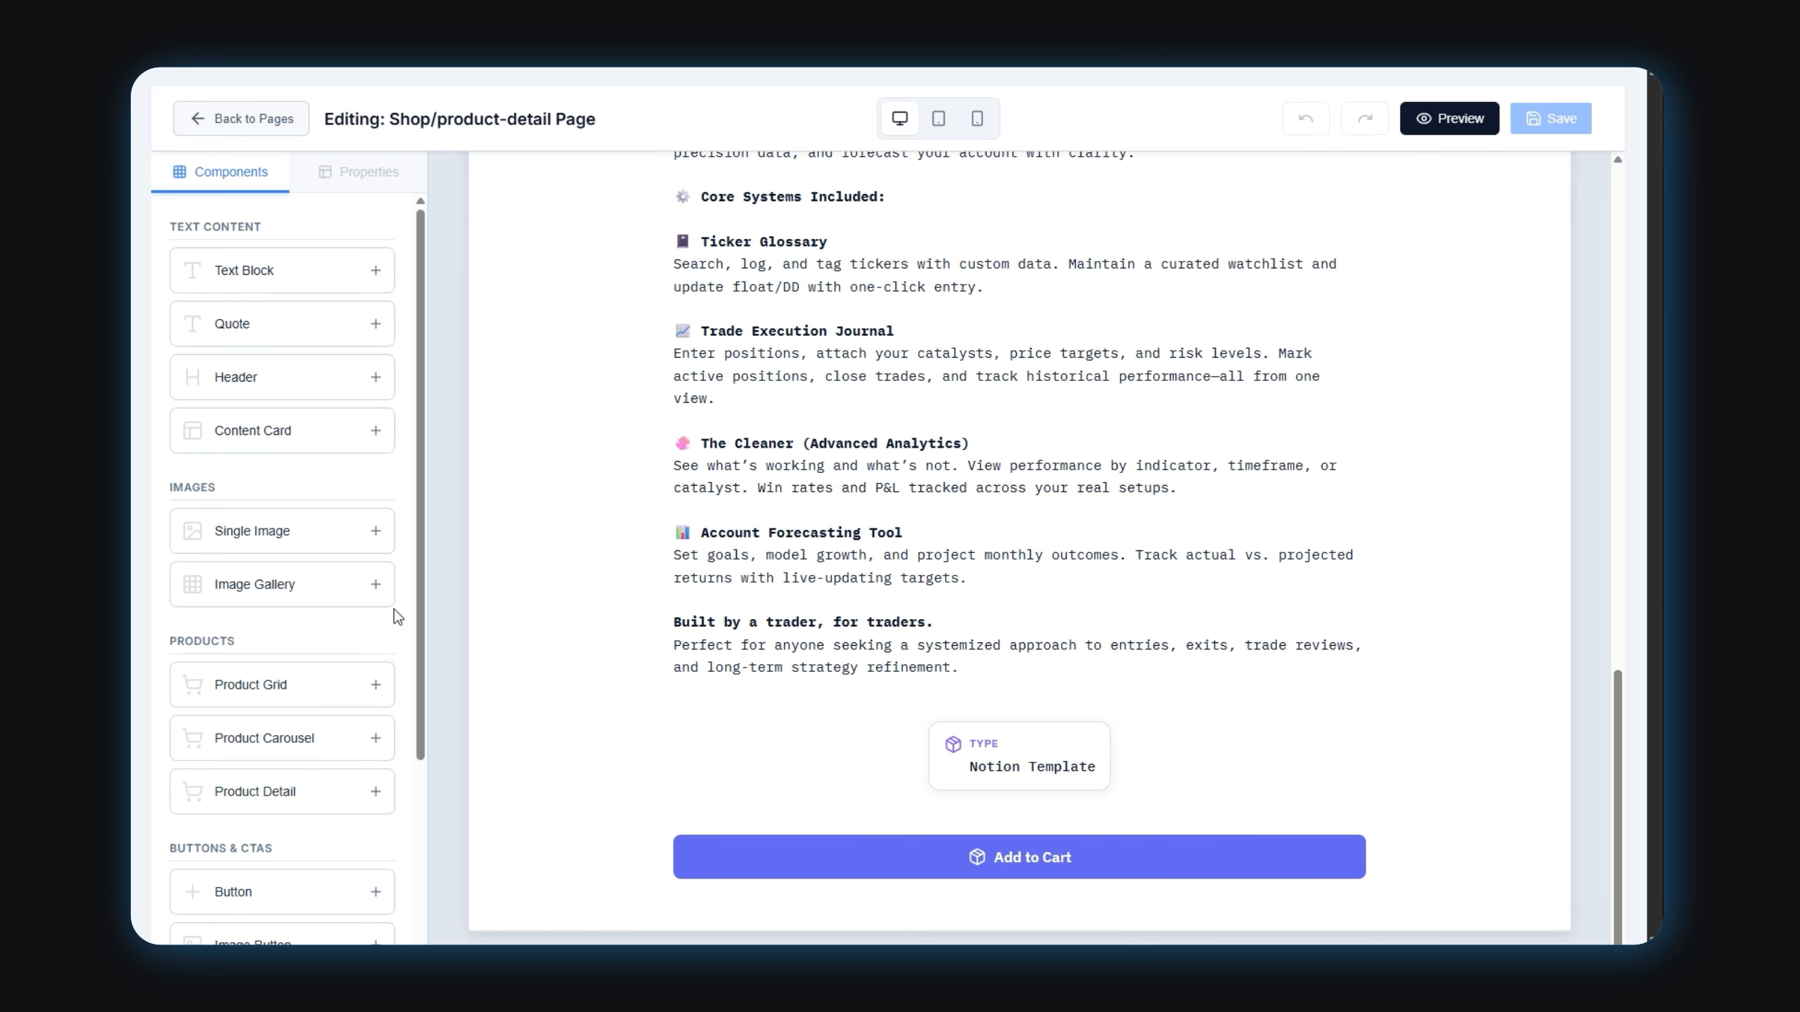
Hide the Product Type attribute on the product detail component and review the page
left_click(811, 550)
scroll(238, 674, "down", 3)
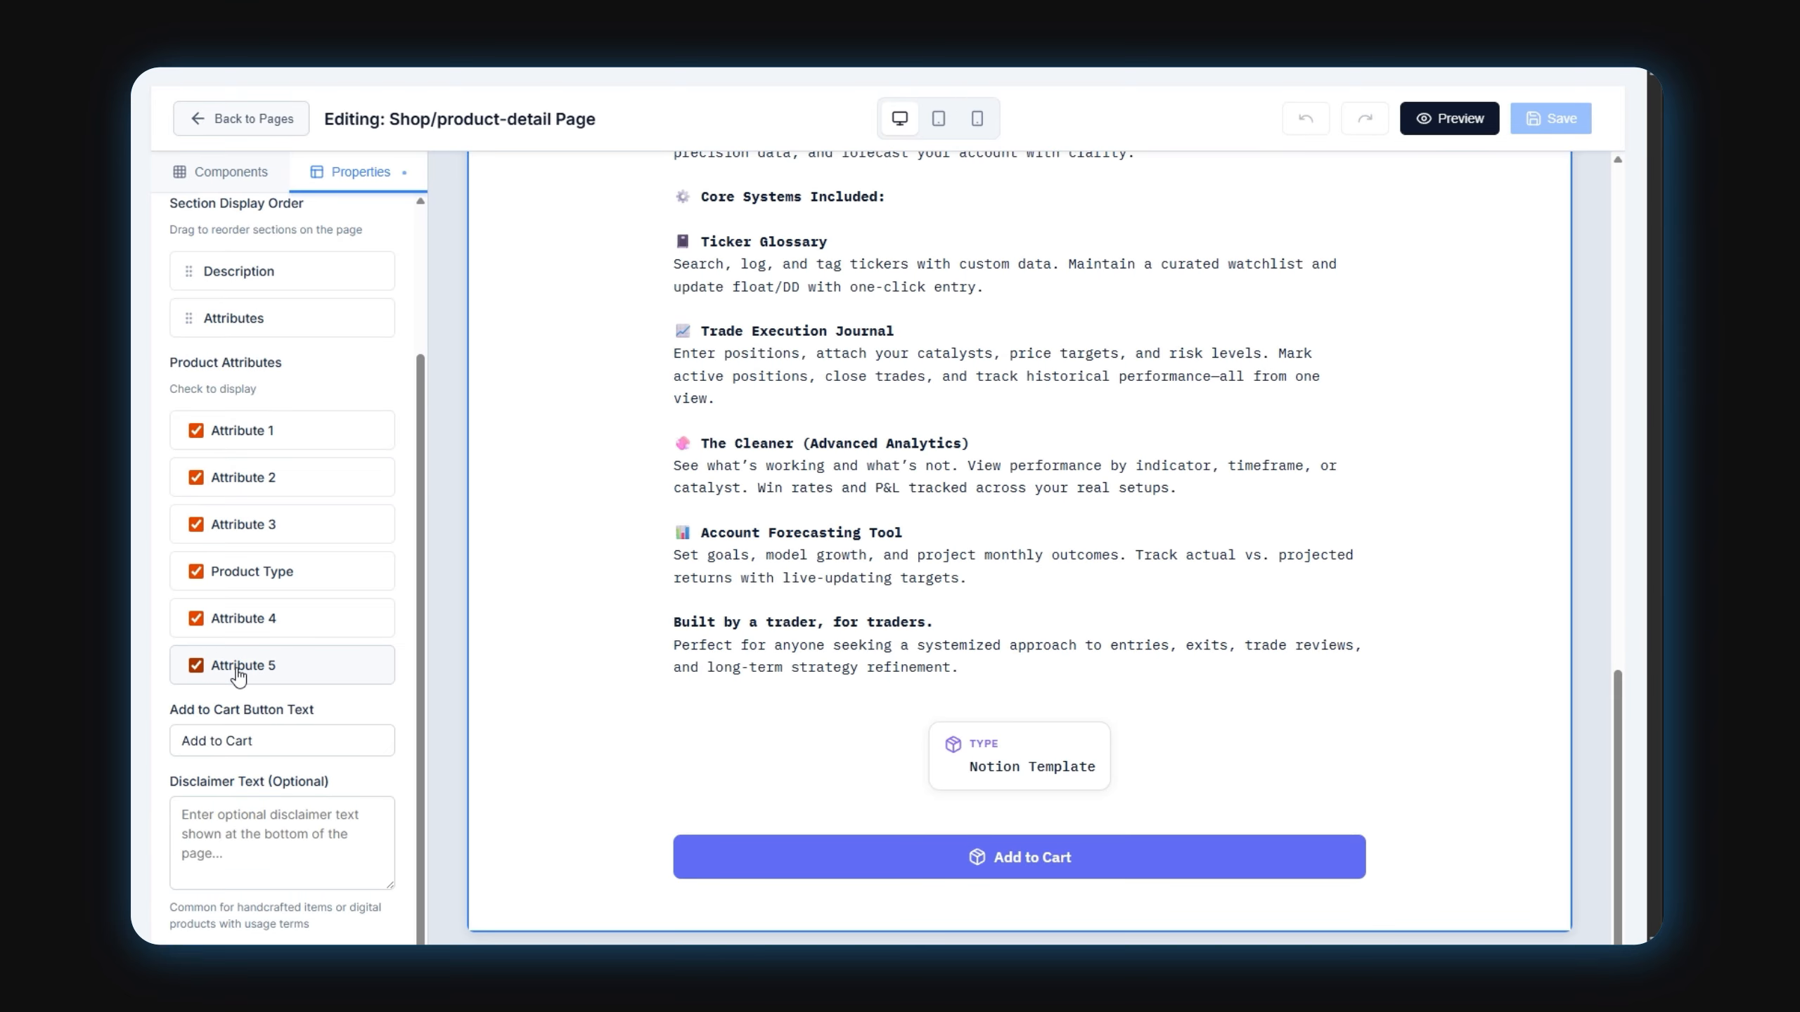
scroll(238, 677, "up", 1)
left_click(197, 665)
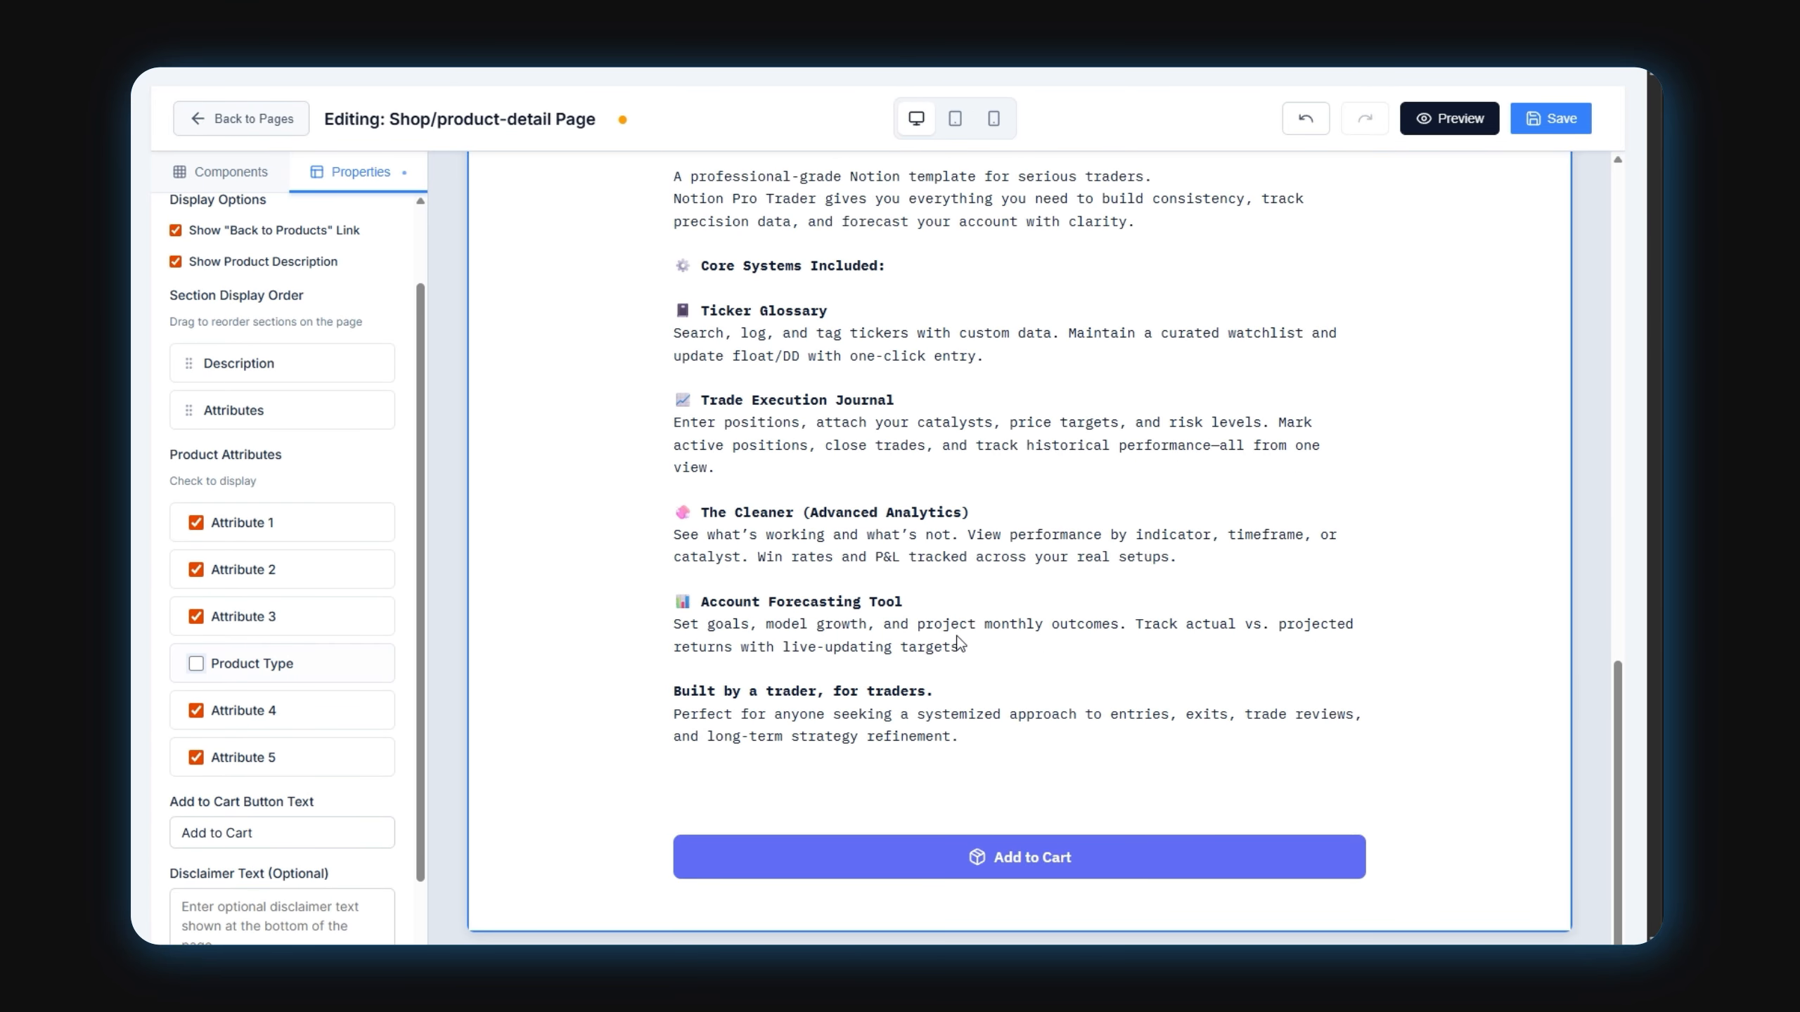
scroll(968, 638, "up", 6)
scroll(968, 639, "up", 10)
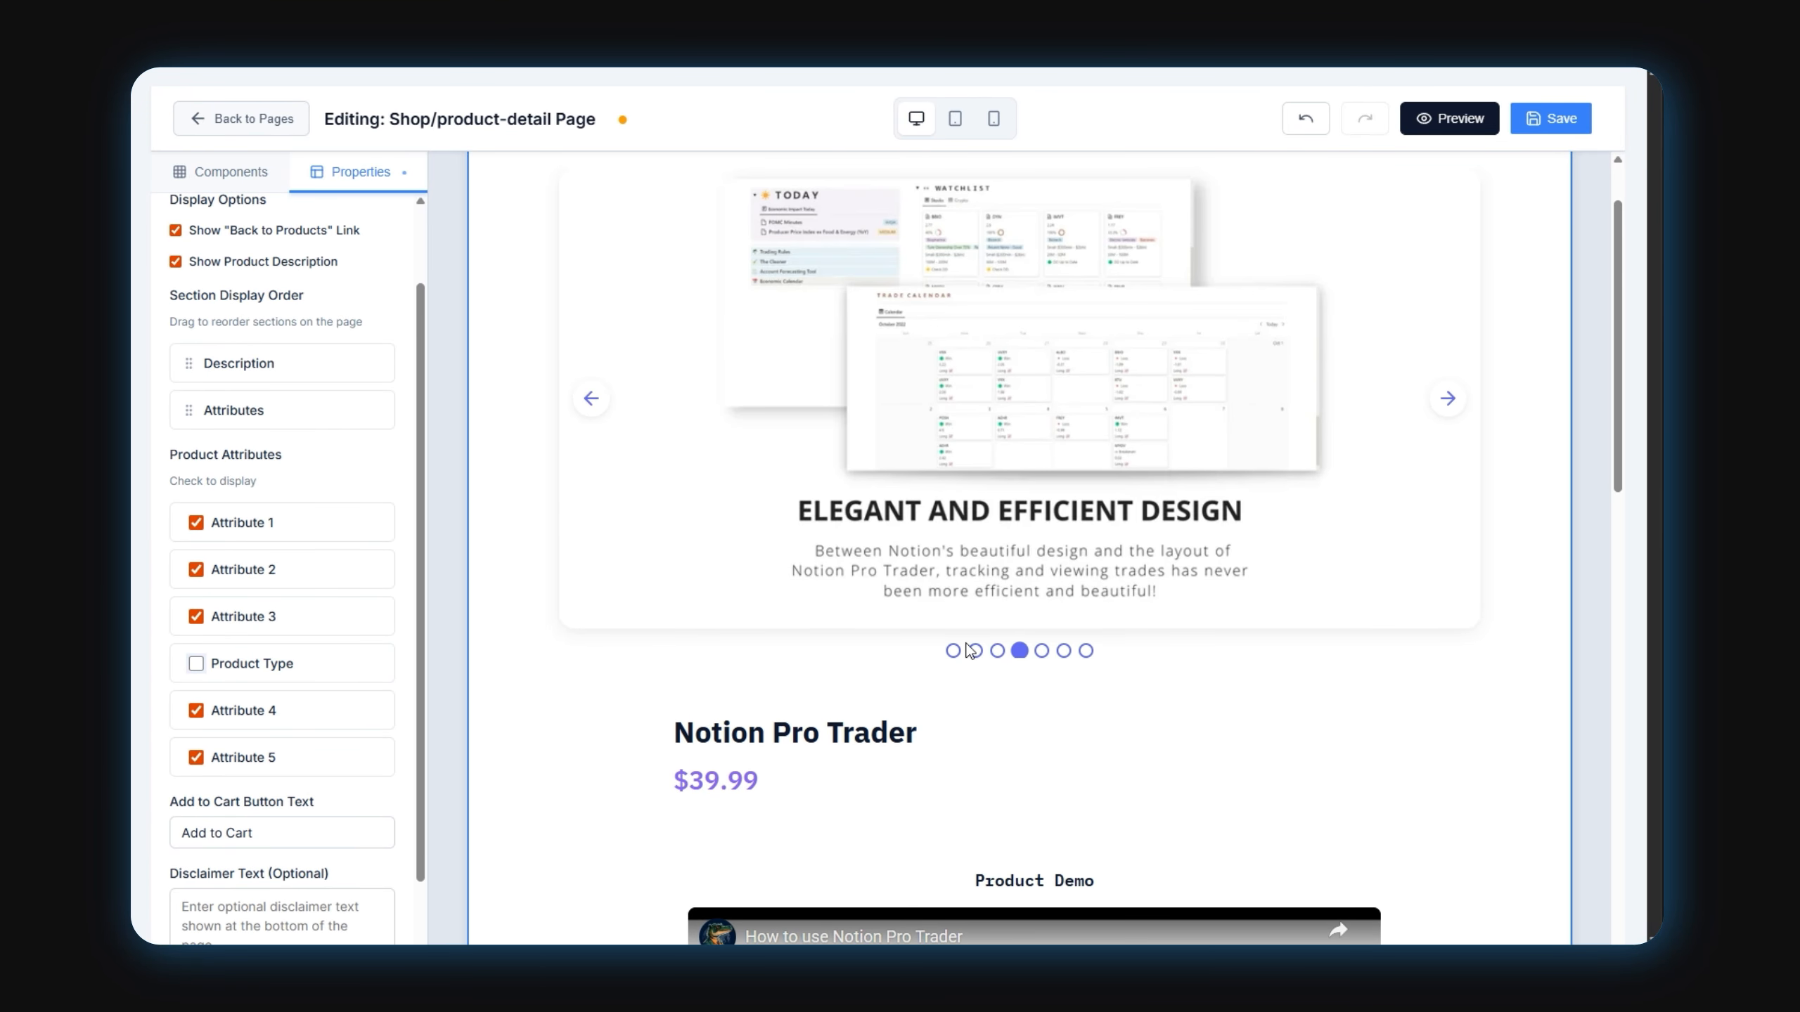
scroll(964, 650, "down", 15)
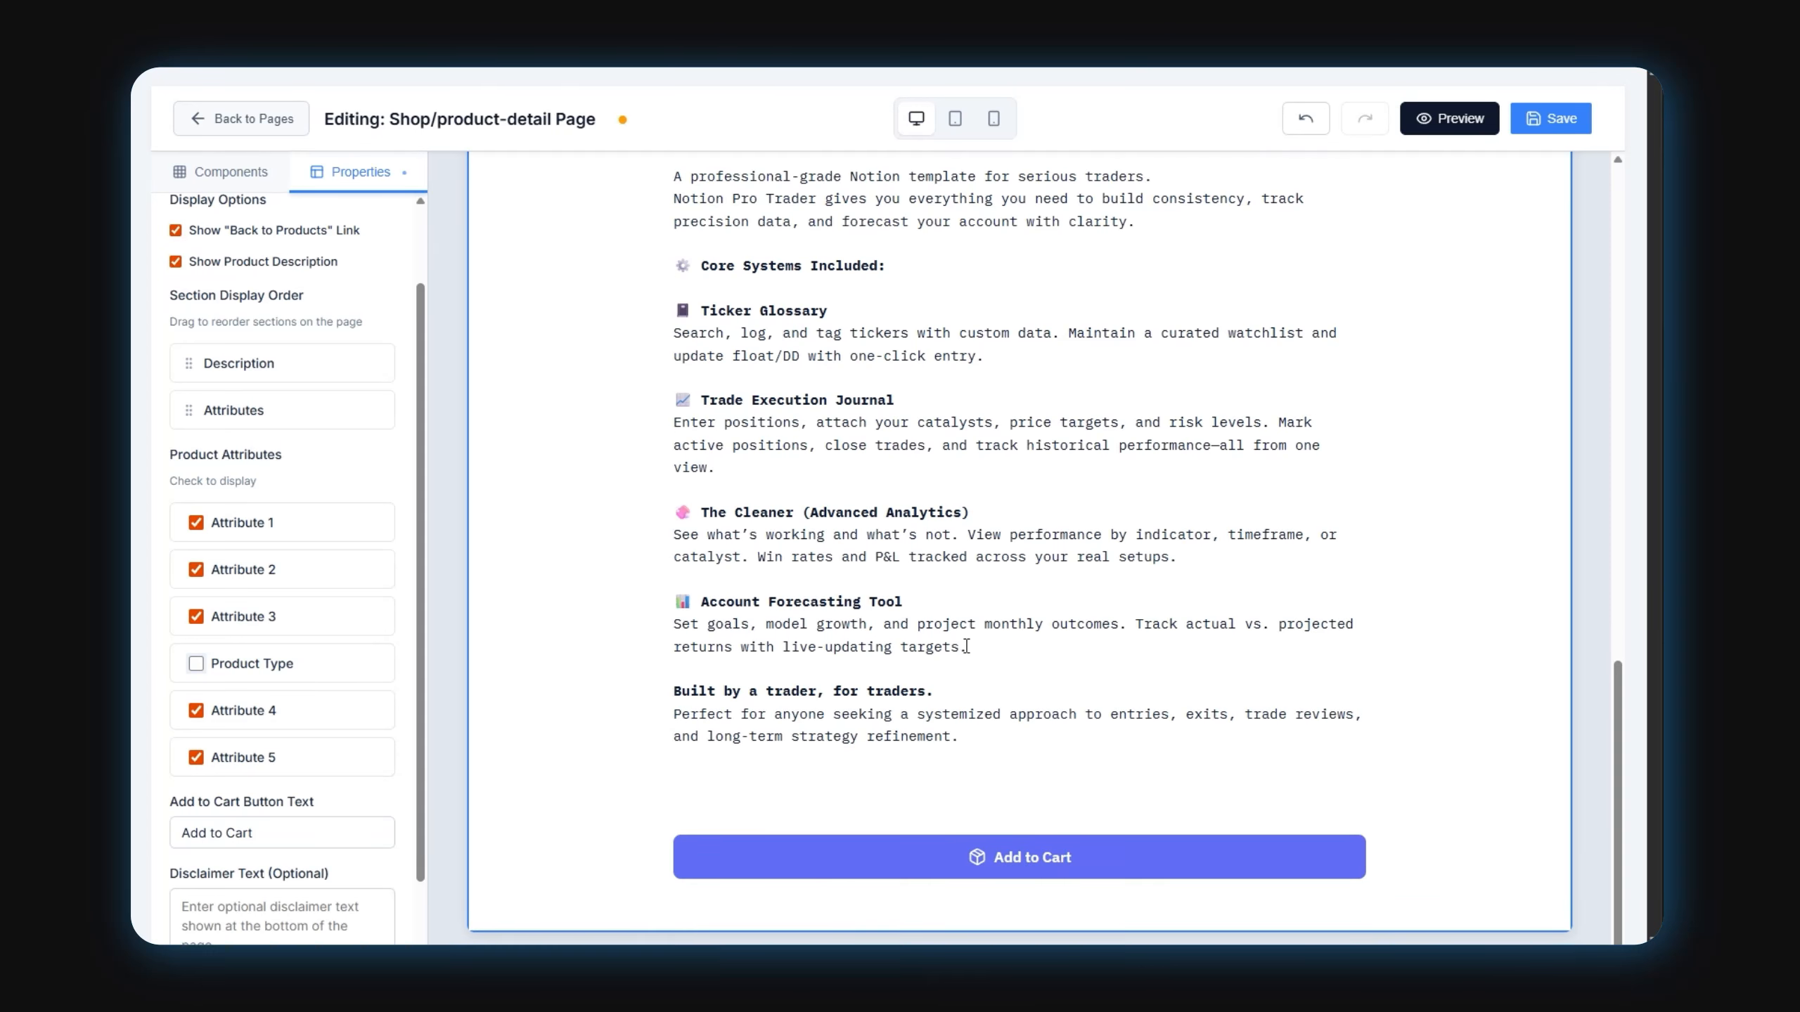
Change the product detail's Add to Cart button text to "Add to Stack" and save the page
double_click(239, 832)
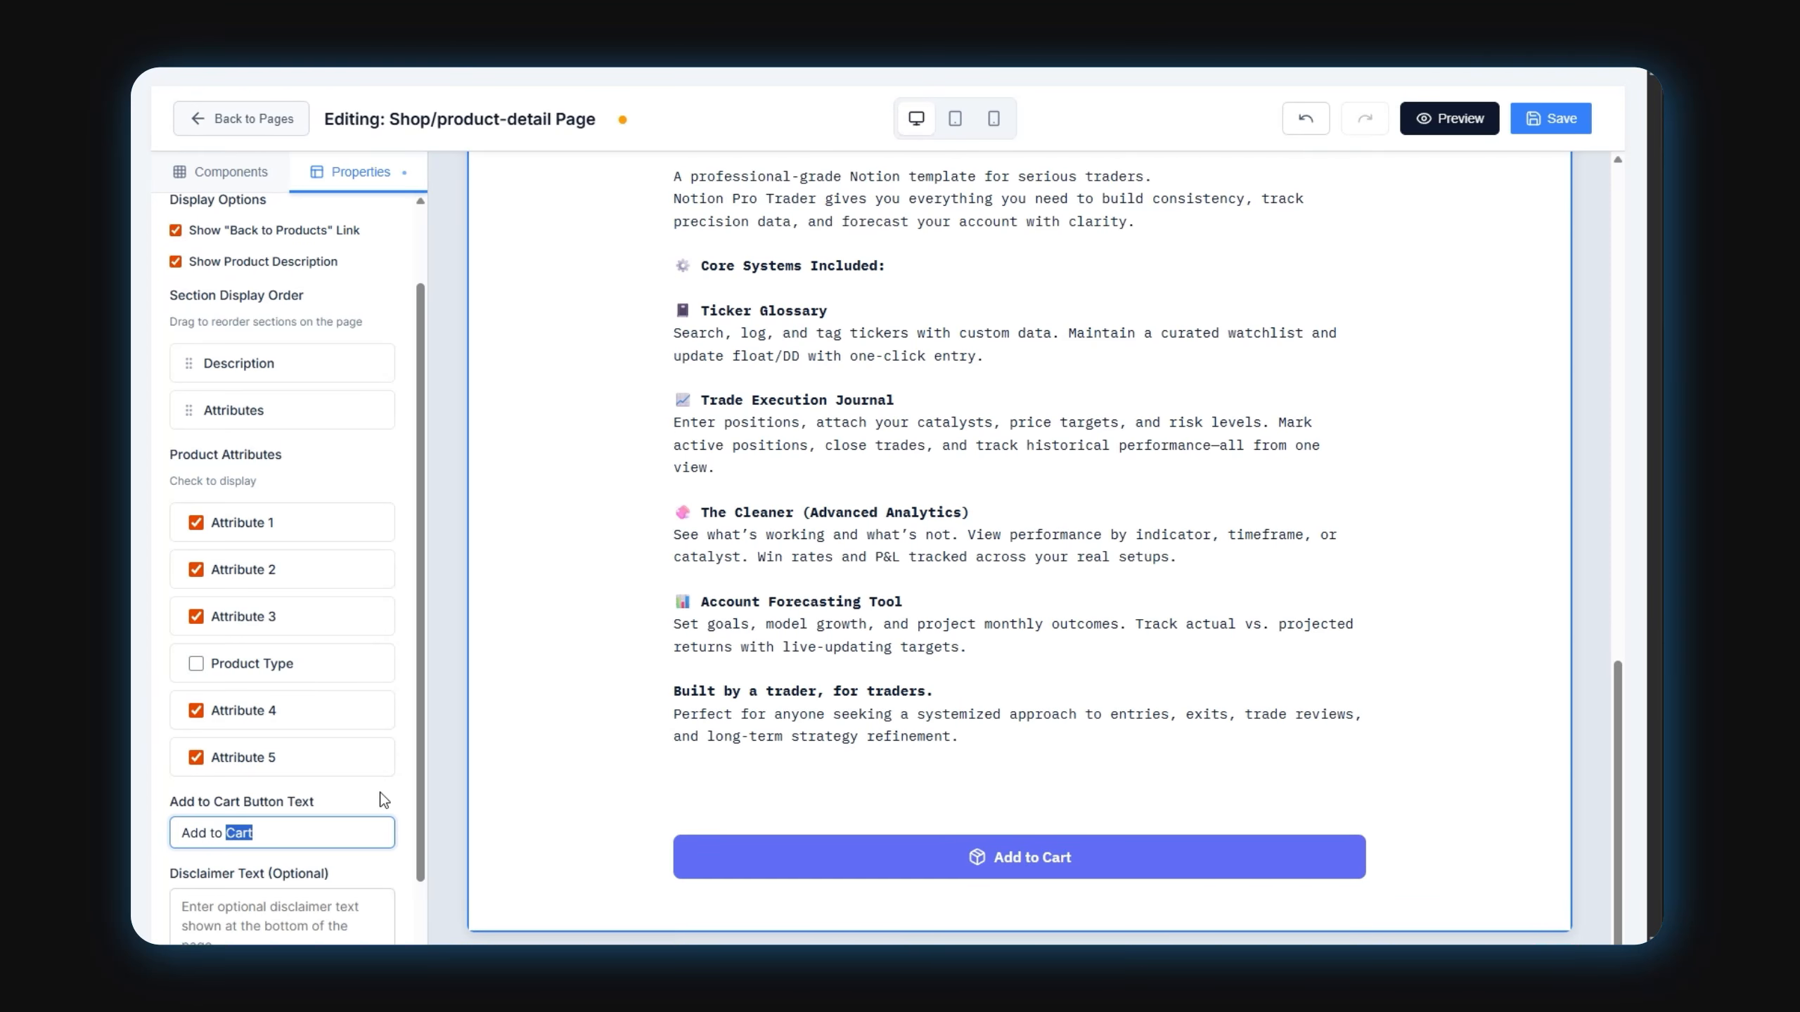
type("Stack")
left_click(1531, 107)
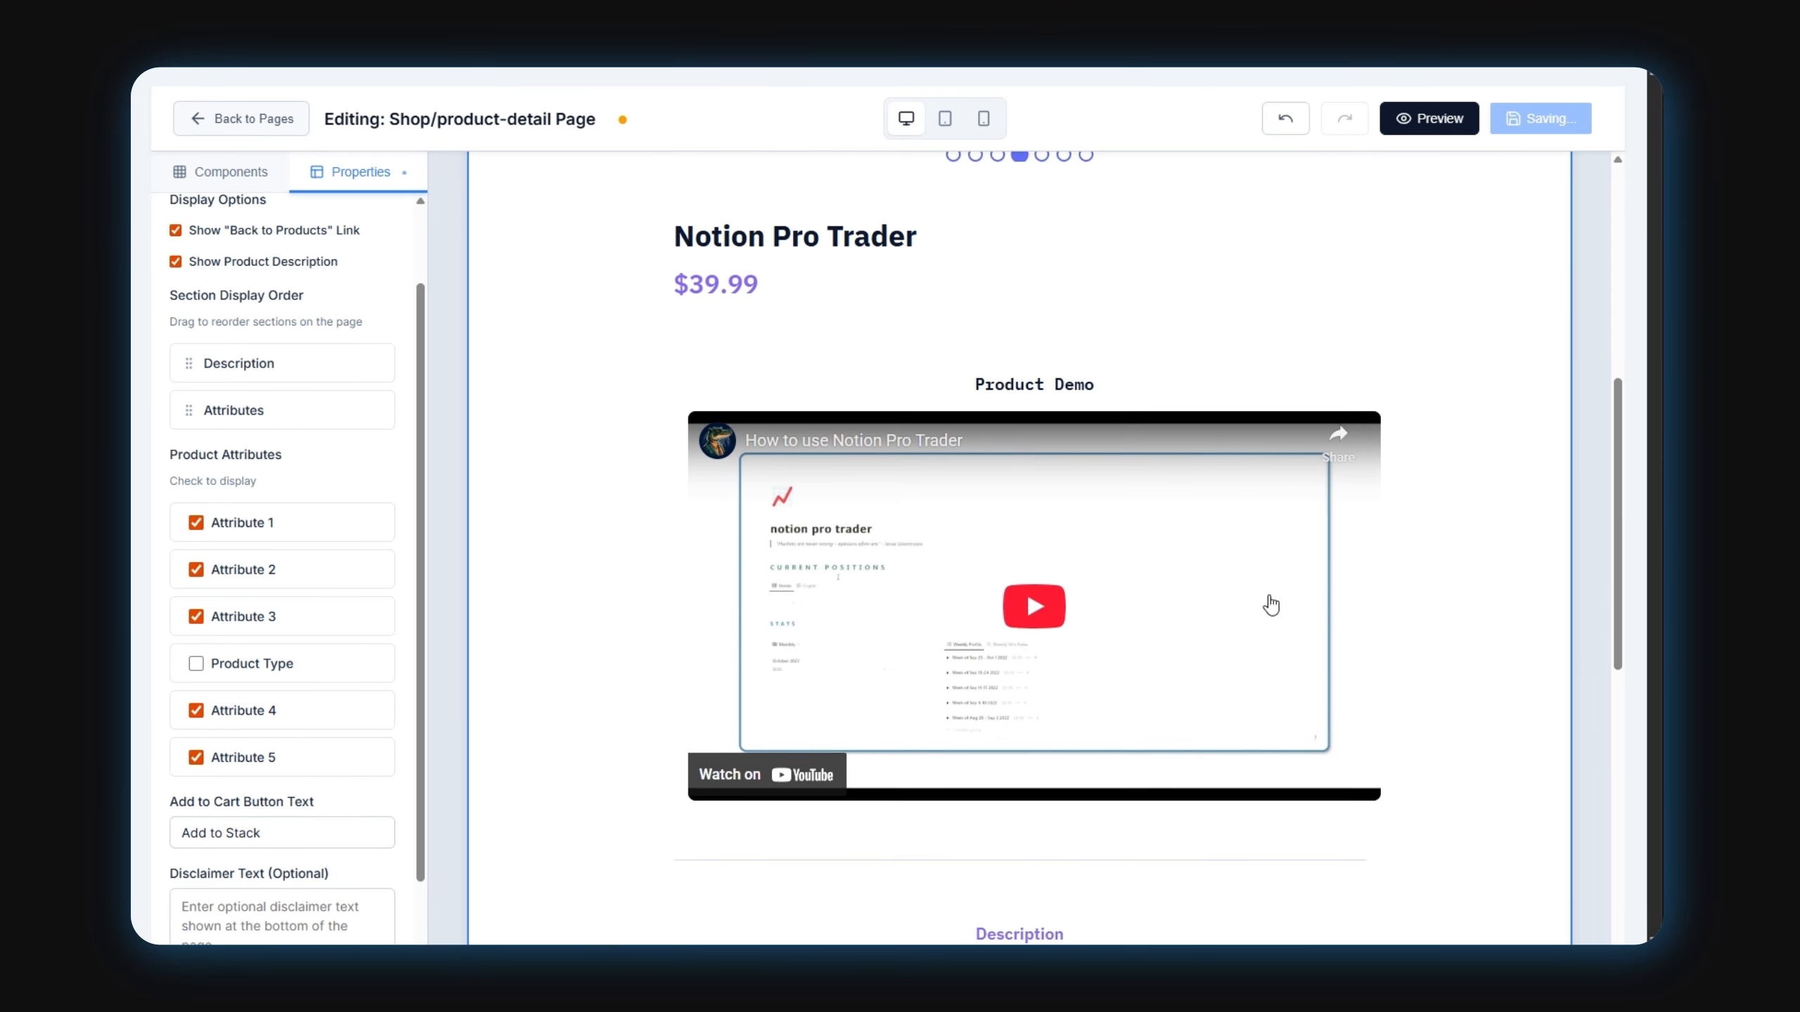
Try the Sidebar Layout style on the product detail component, review the arrangement, and return to the page list
scroll(321, 534, "up", 2)
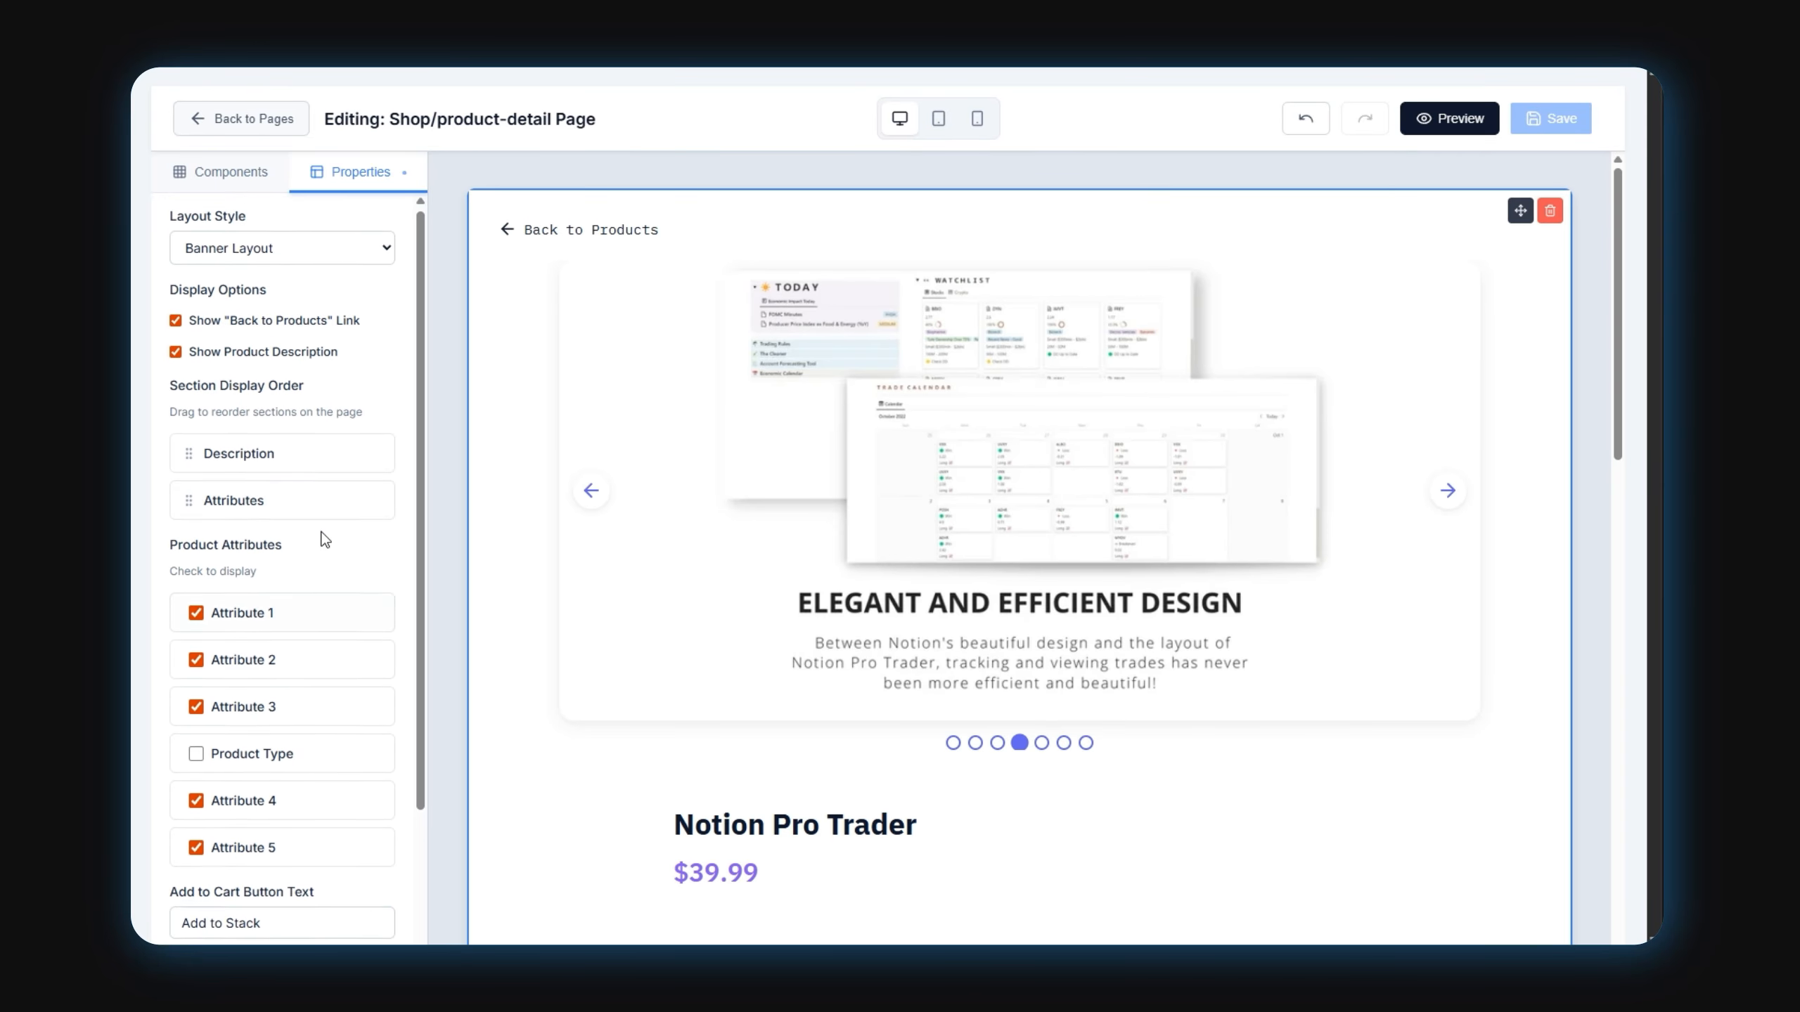
left_click(268, 253)
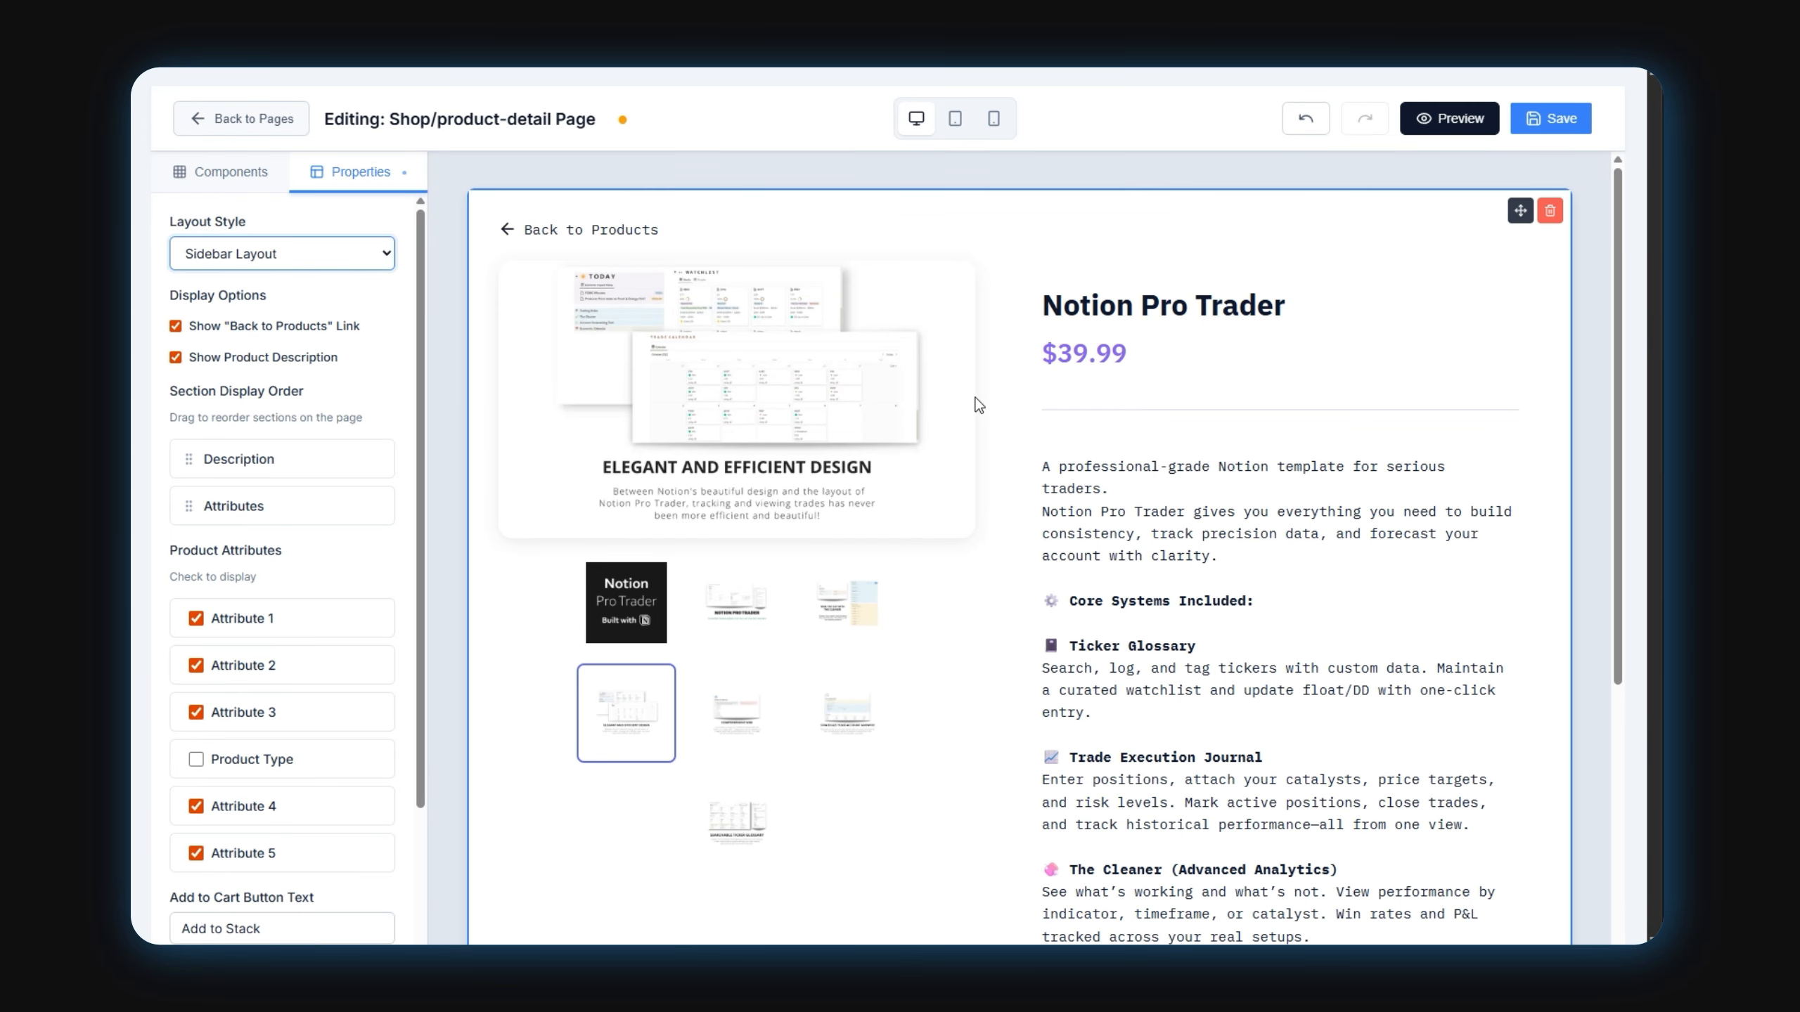
scroll(1118, 766, "down", 6)
scroll(1118, 768, "up", 2)
scroll(1119, 768, "up", 4)
left_click(206, 257)
left_click(229, 287)
left_click(241, 118)
Open the footer for editing and examine the properties of its logo image and text block
scroll(840, 559, "down", 5)
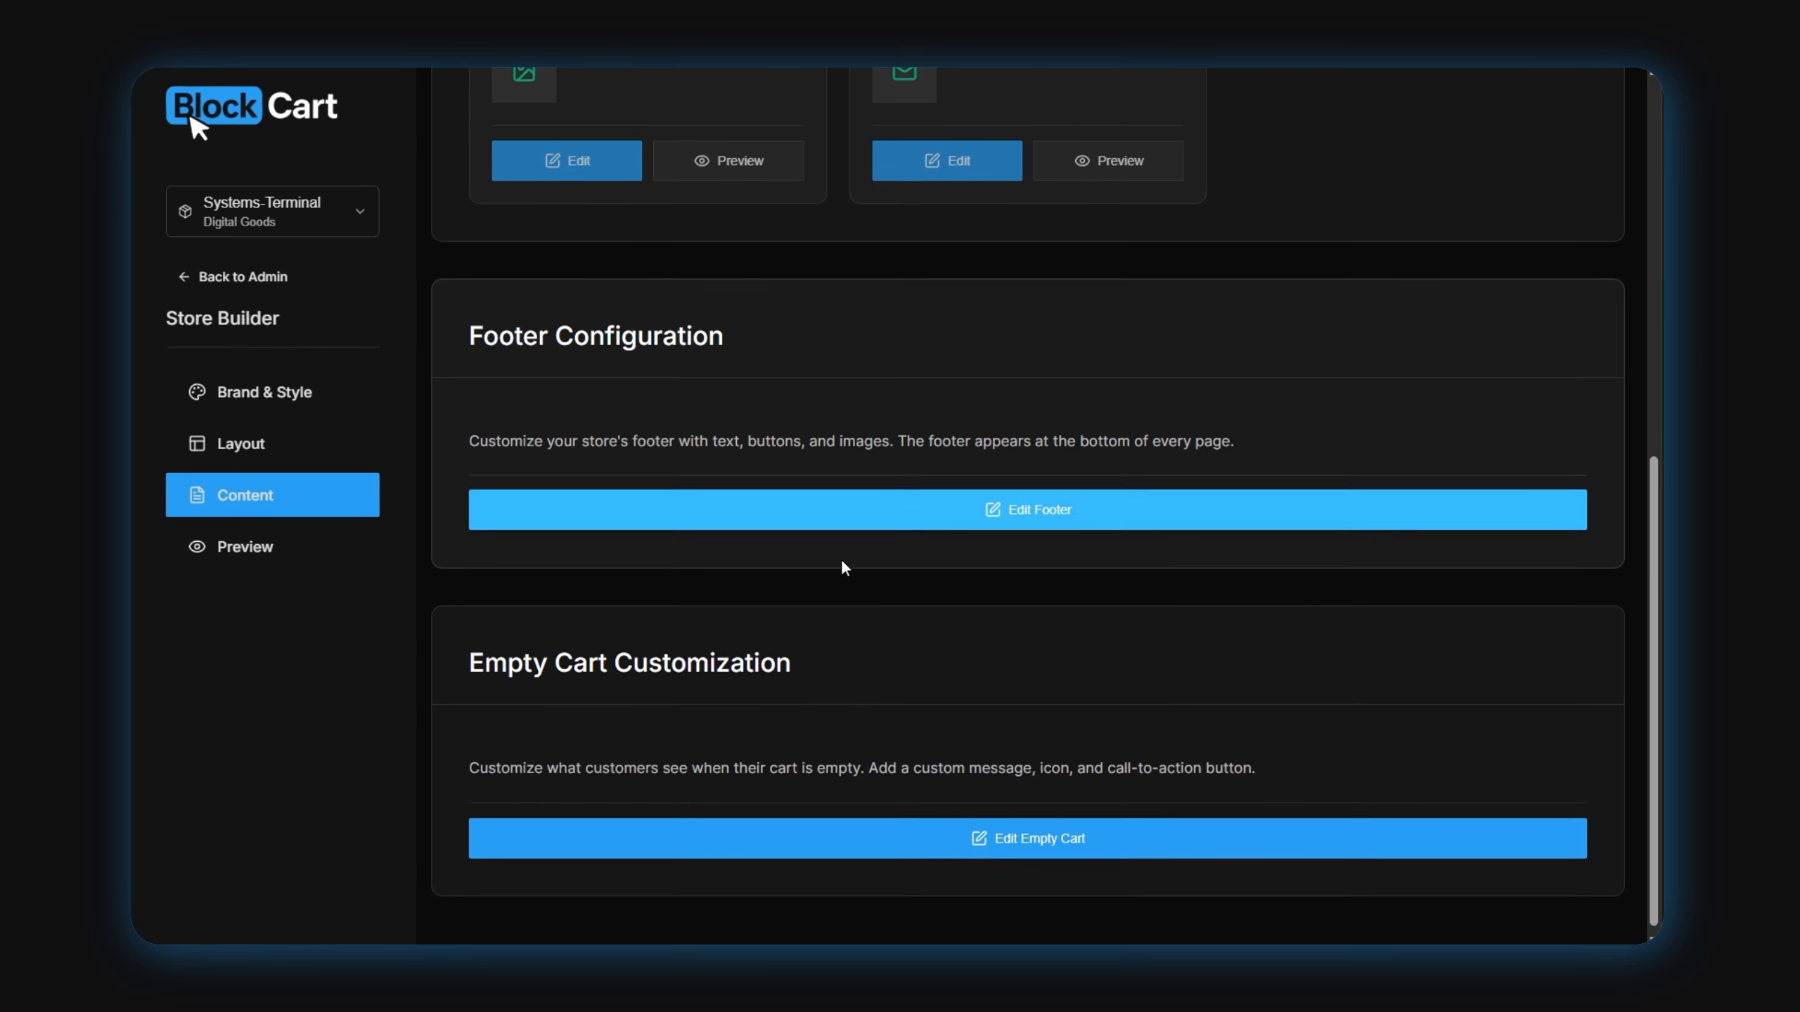
left_click(862, 510)
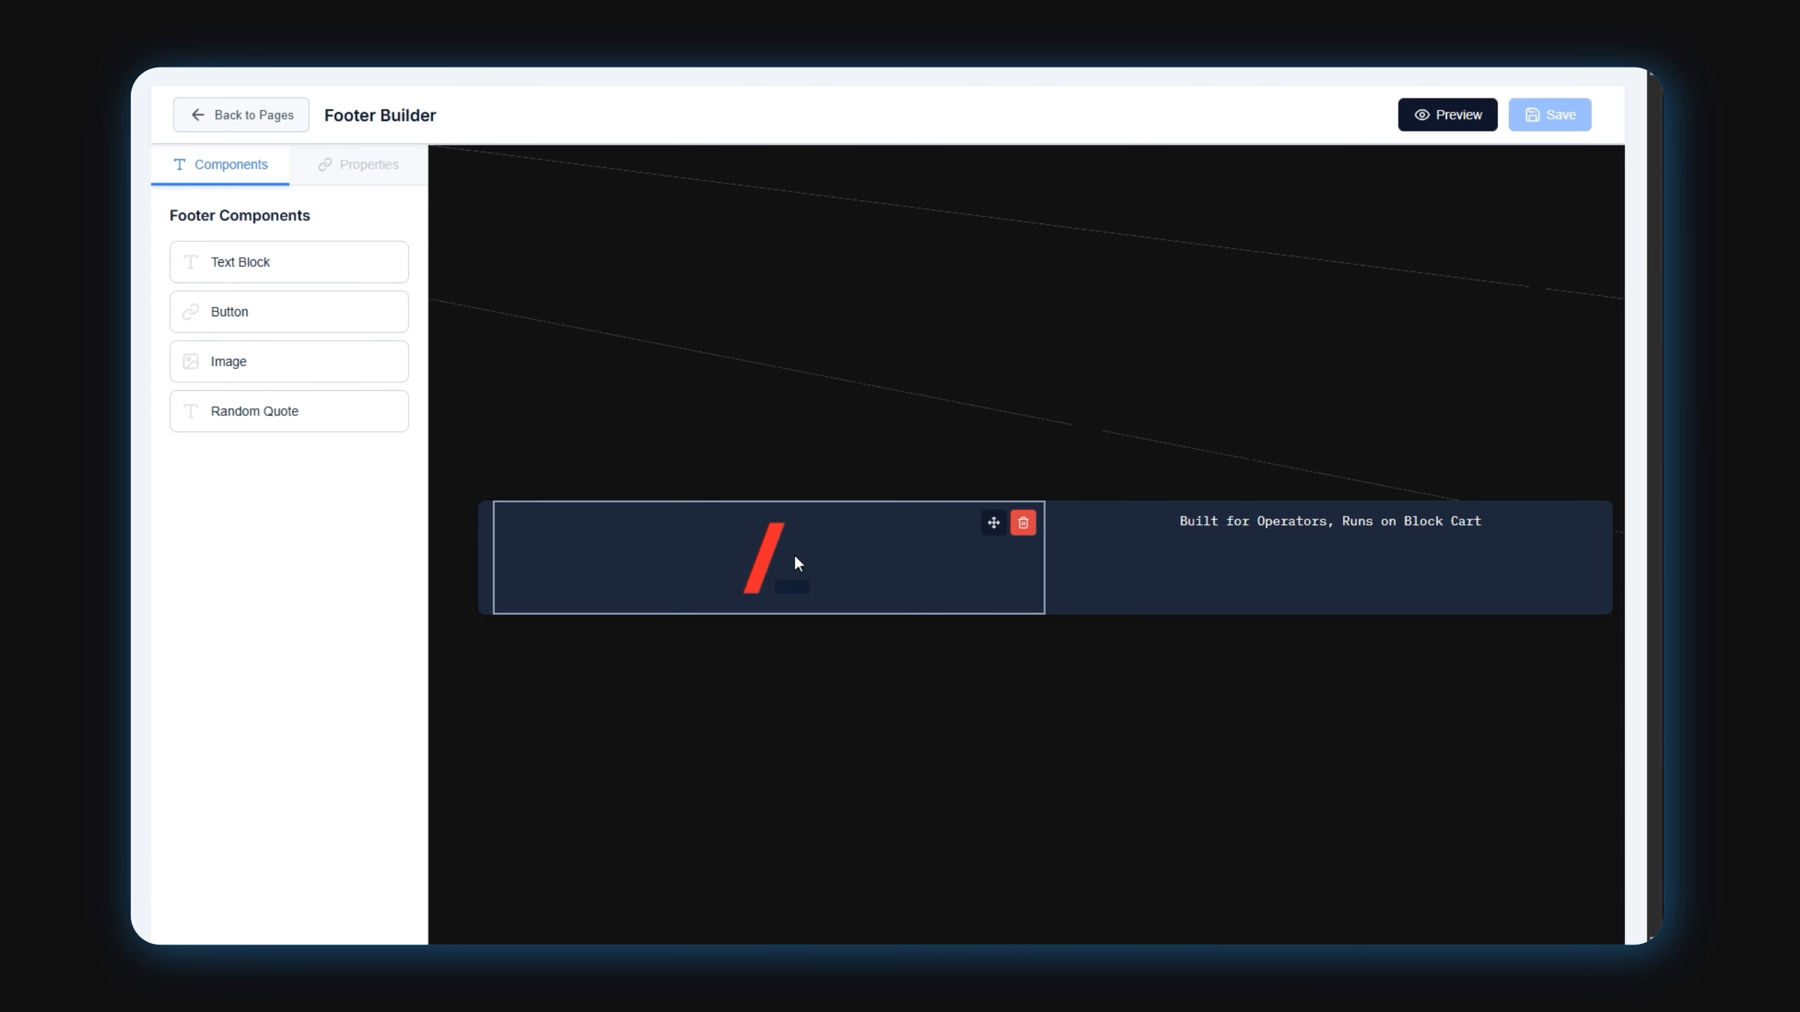
left_click(1195, 562)
left_click(826, 578)
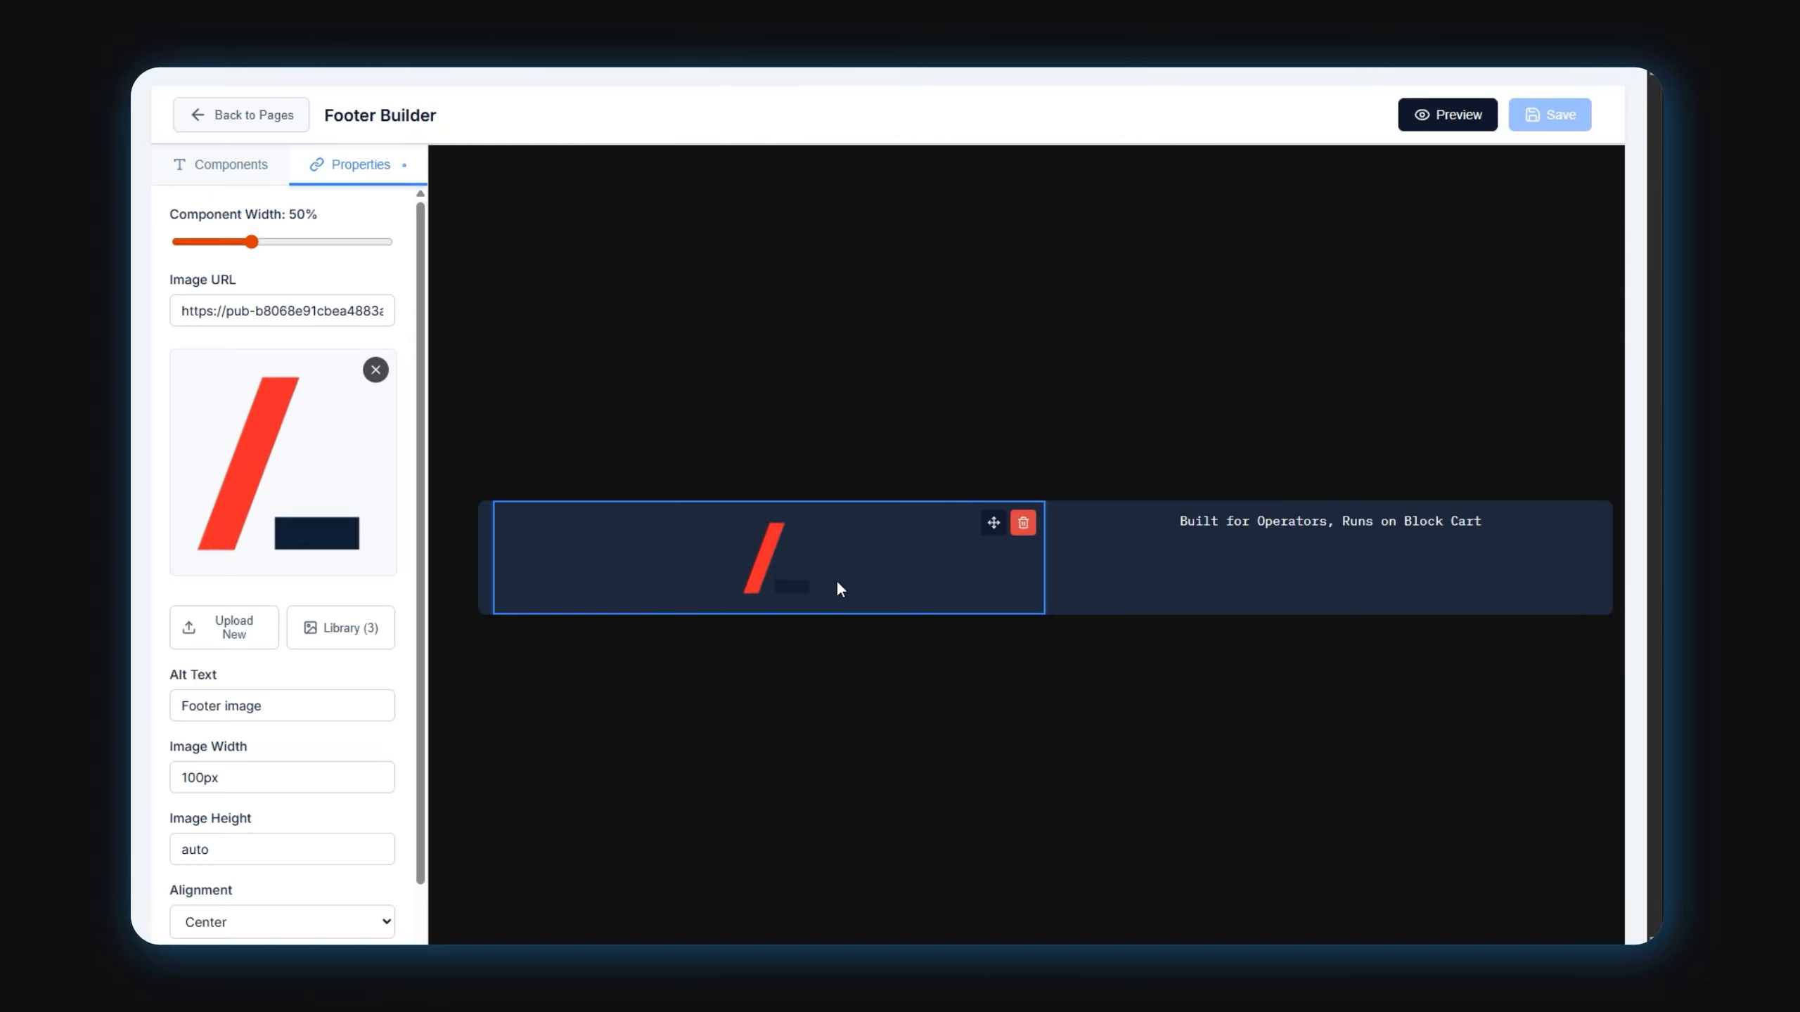
left_click(1212, 534)
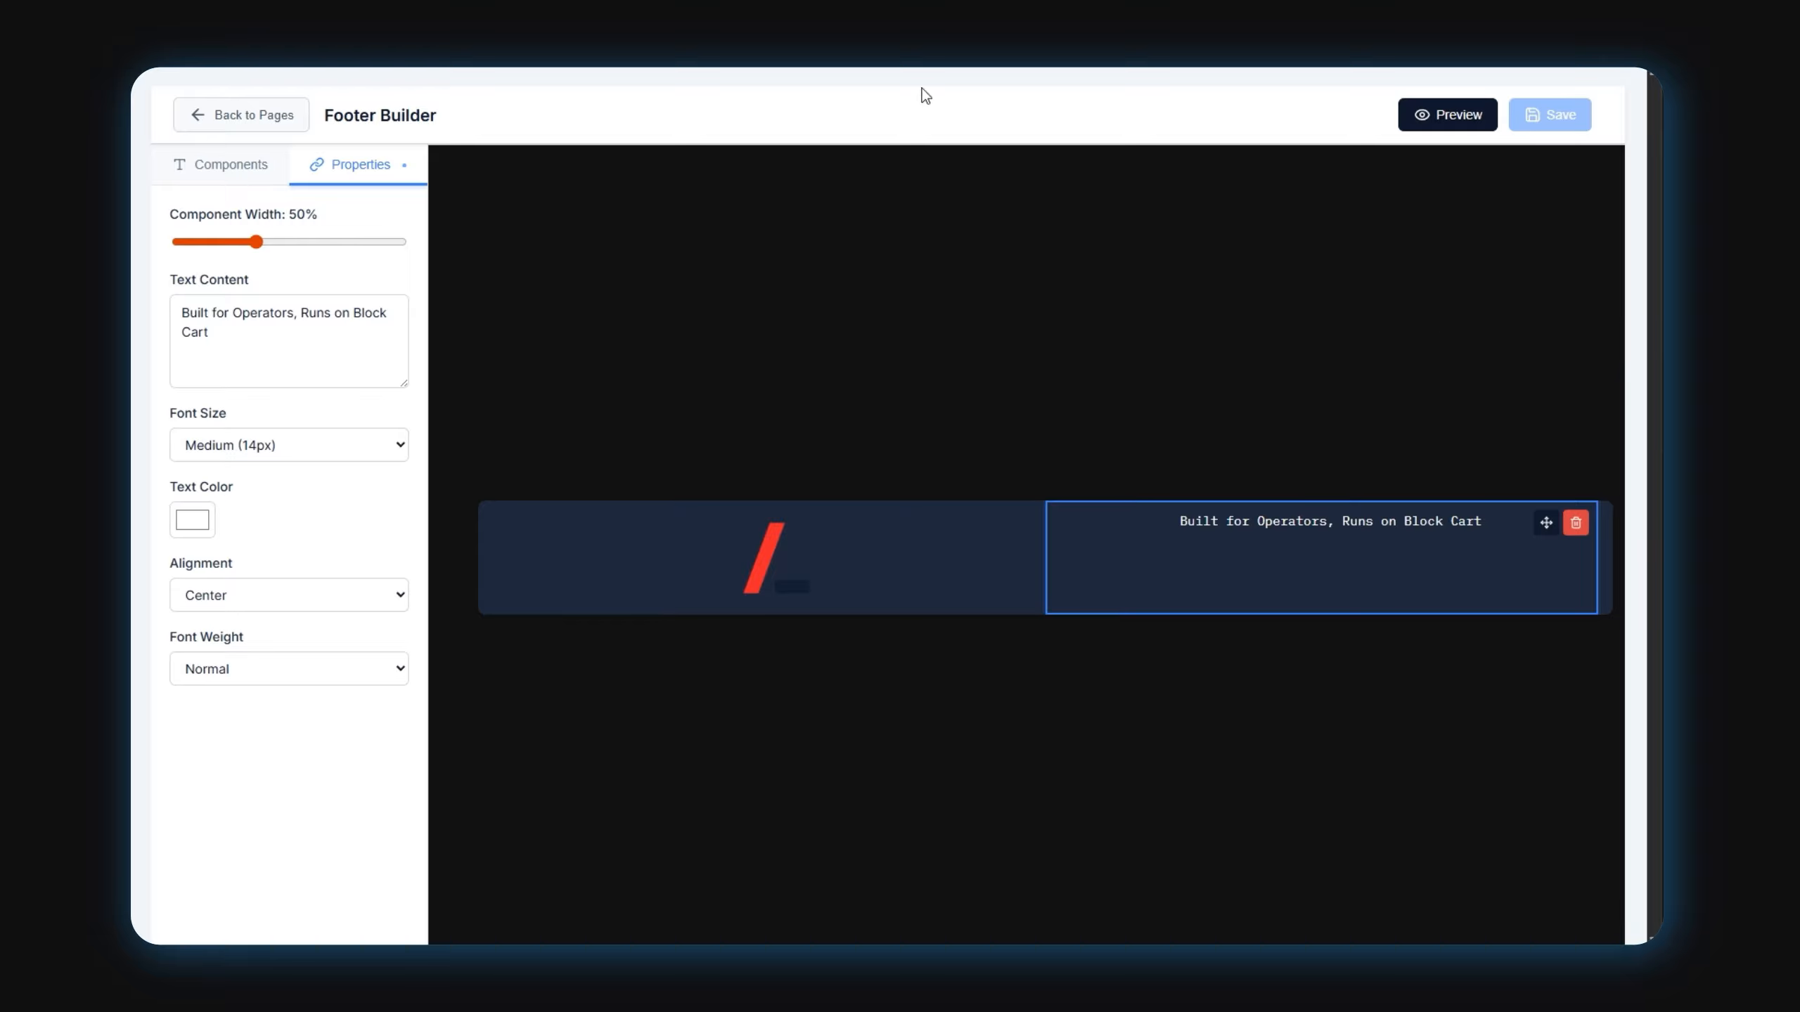
left_click(255, 115)
Open the Empty Cart customization and reduce the icon size to 89px
scroll(863, 446, "down", 5)
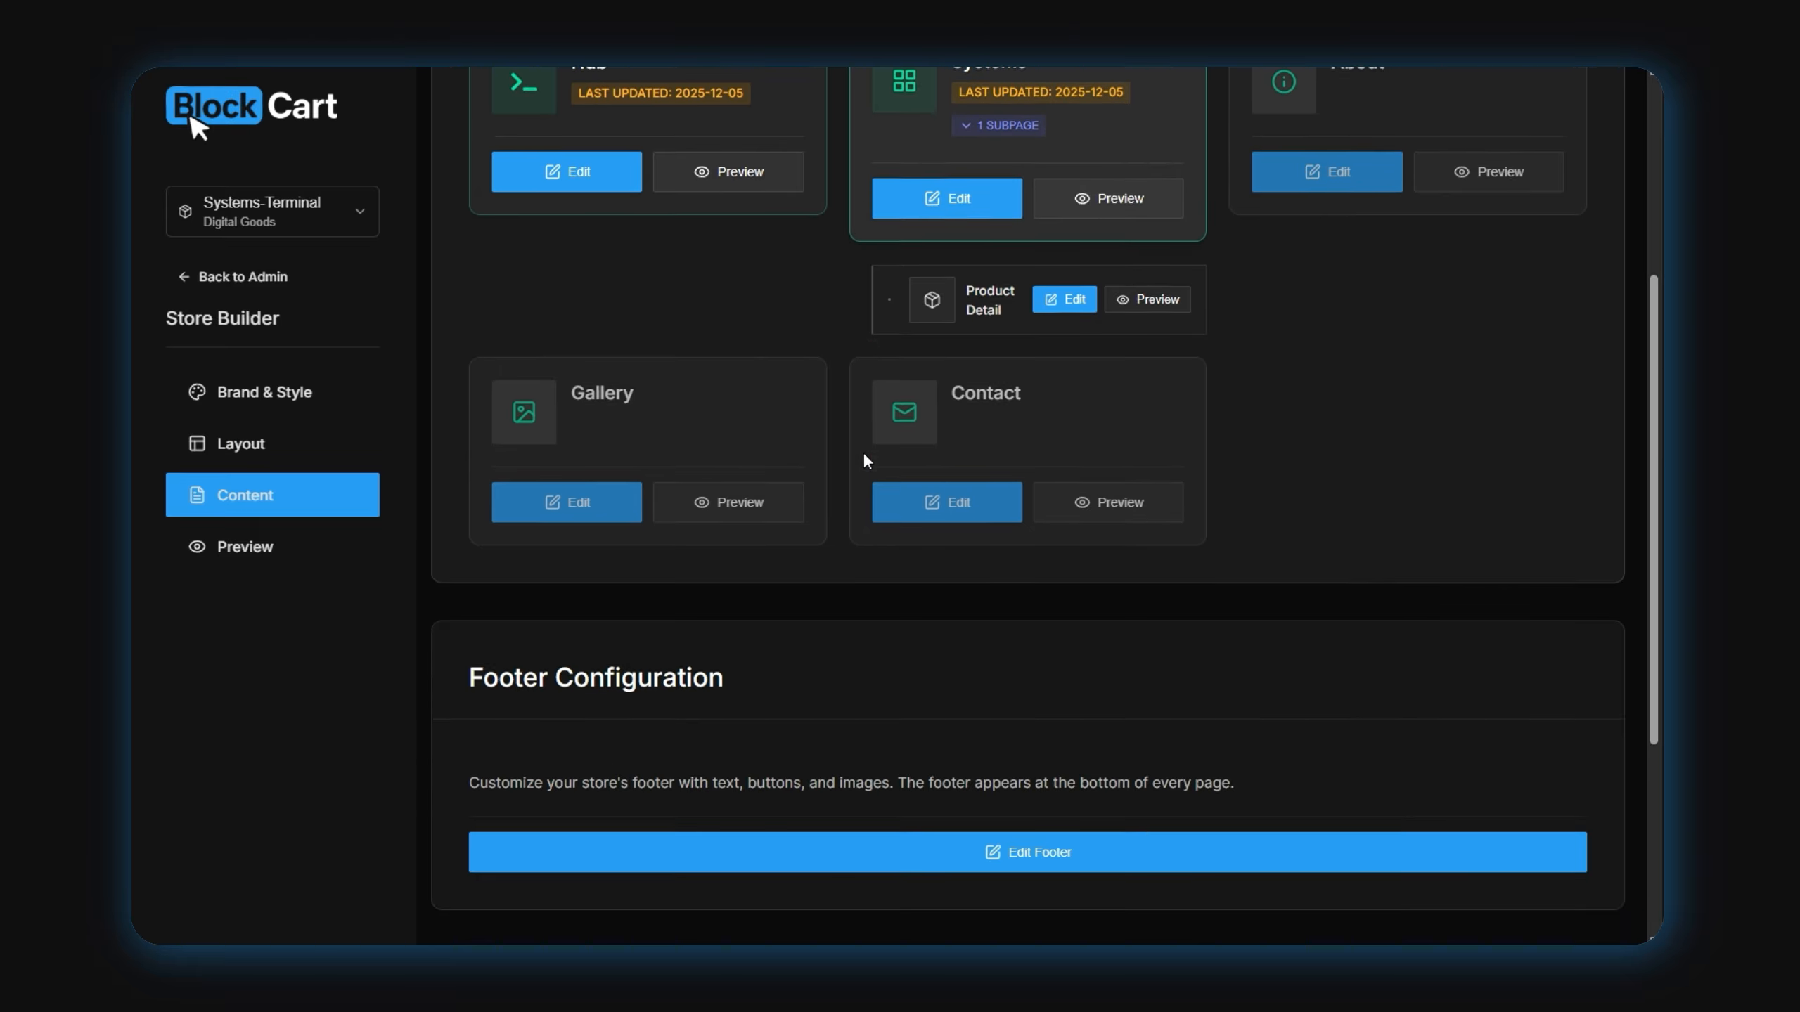
scroll(863, 453, "down", 5)
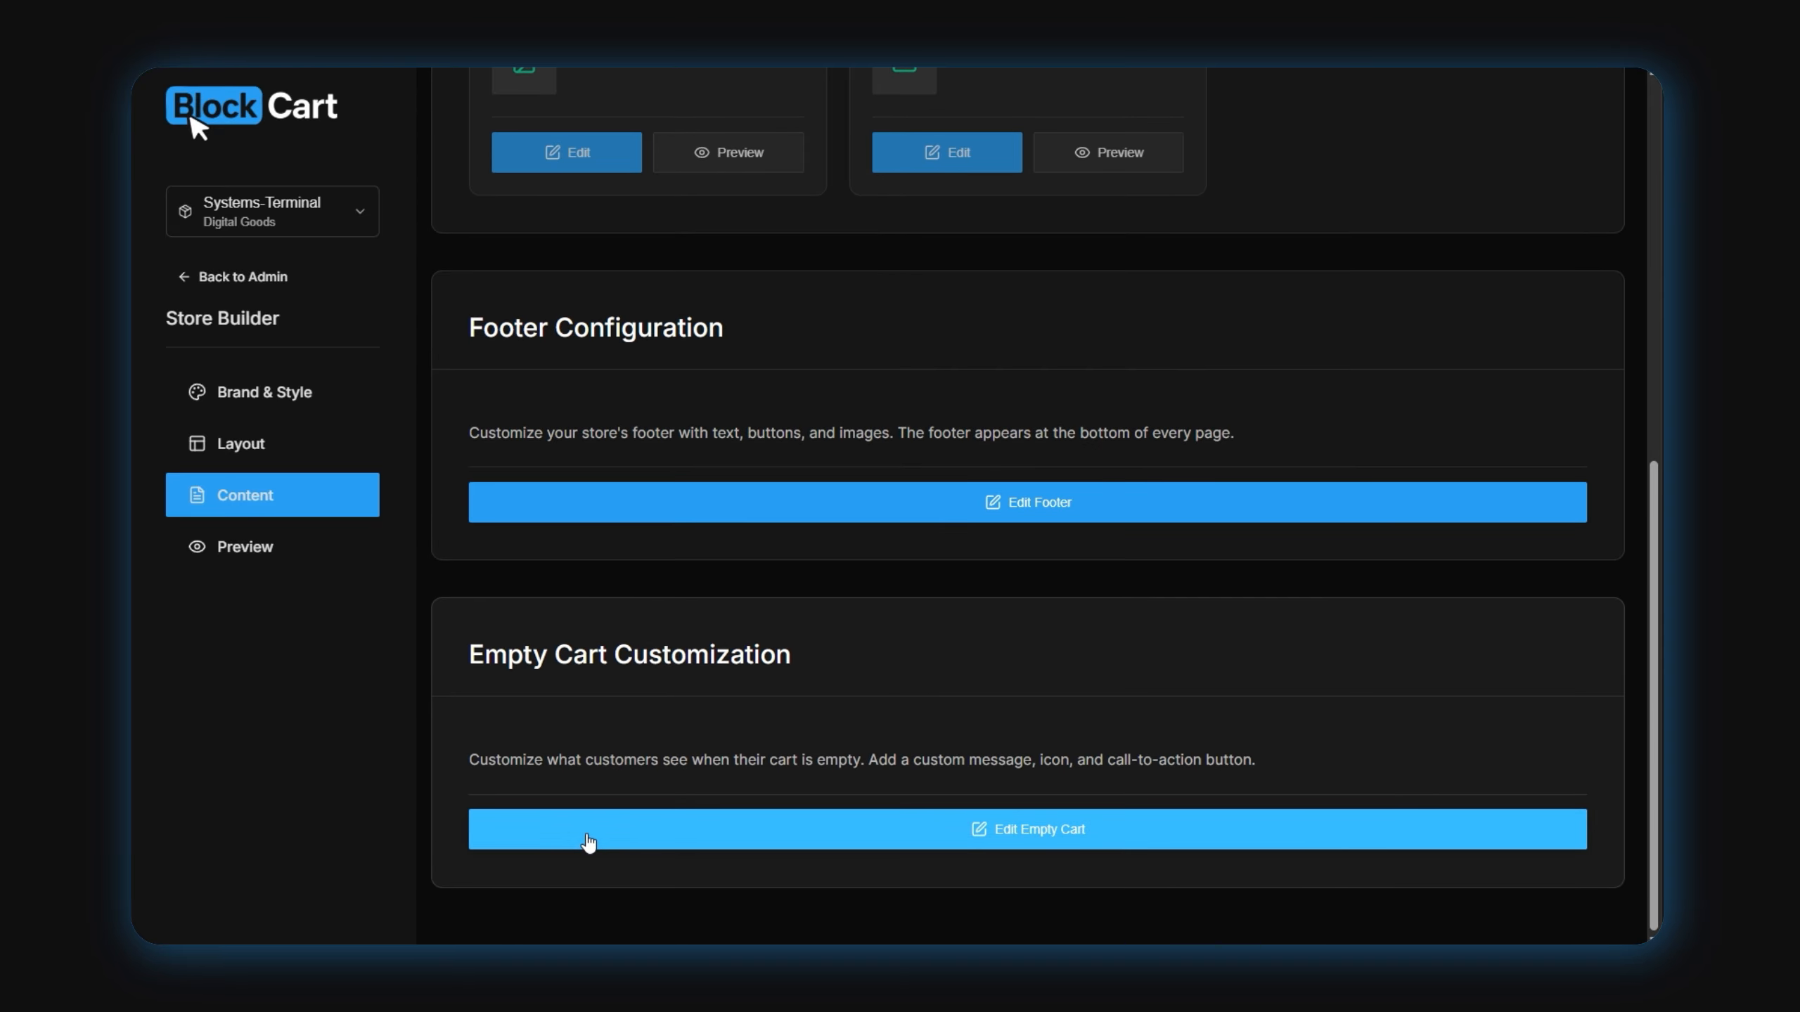
left_click(587, 840)
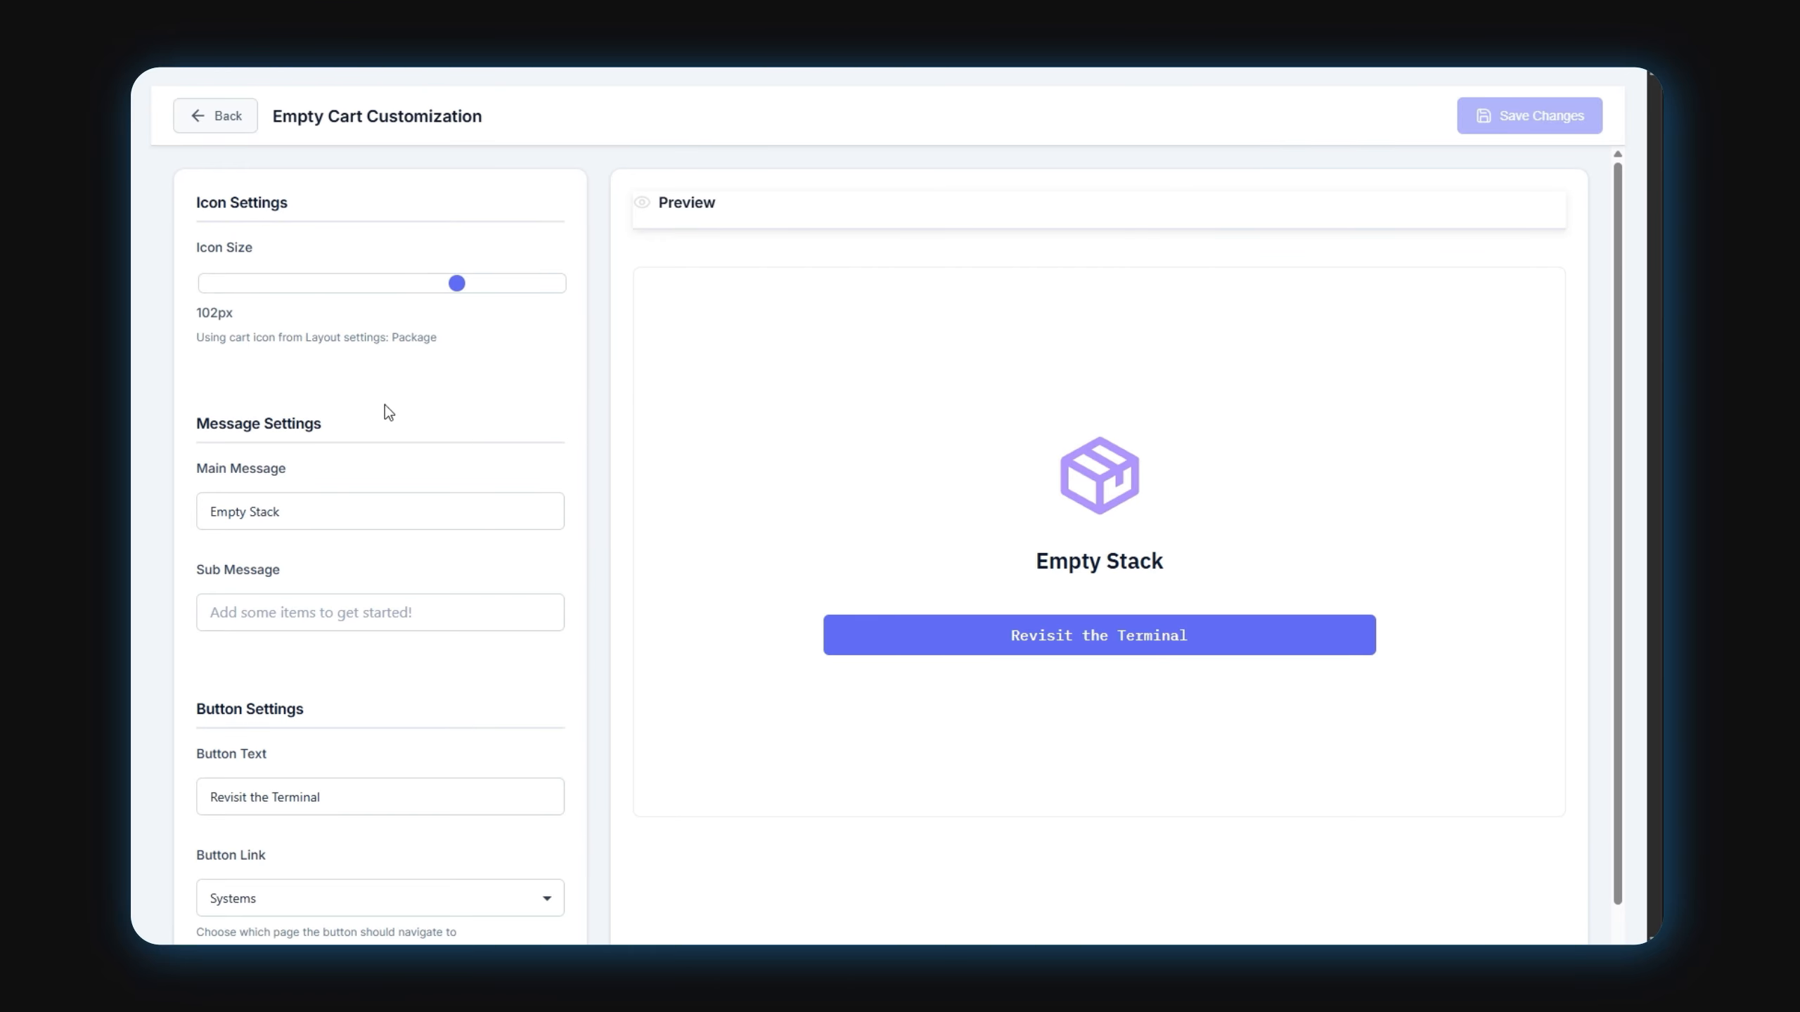
left_click_drag(454, 285, 413, 287)
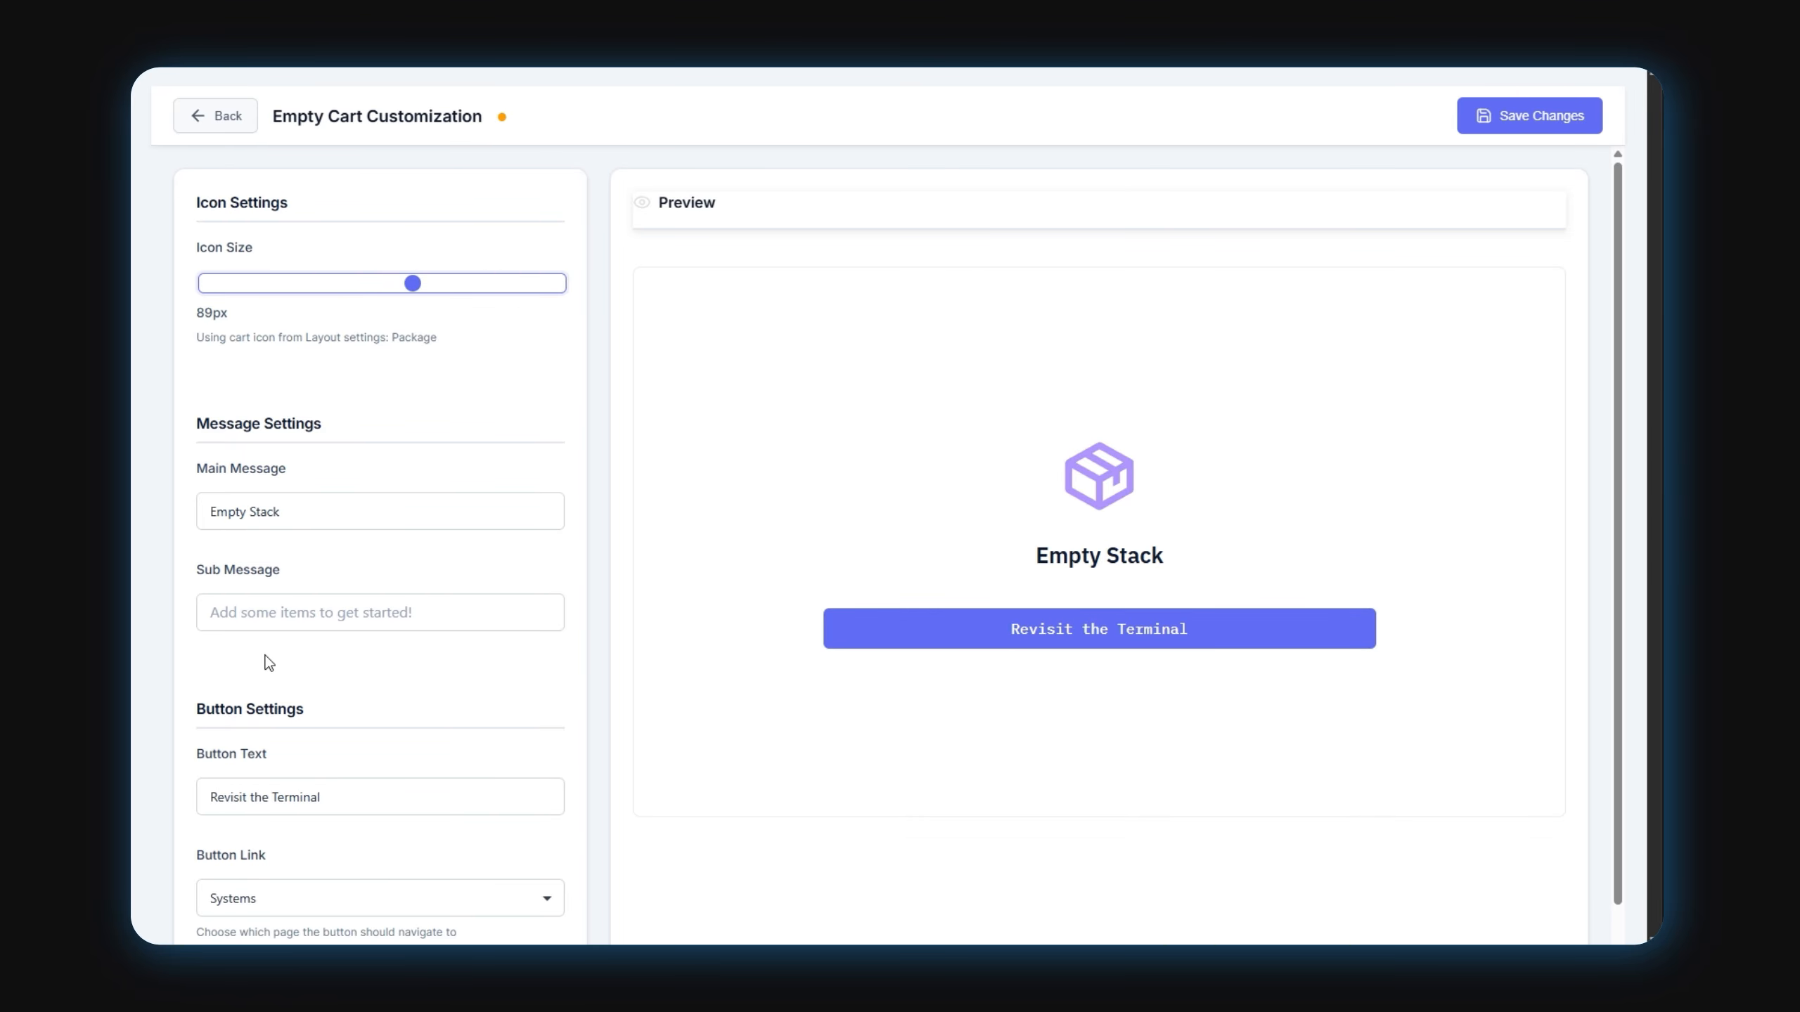
Check the empty cart messages, select Systems as the button's link page, and save the changes
left_click(334, 507)
left_click(276, 608)
scroll(418, 704, "down", 1)
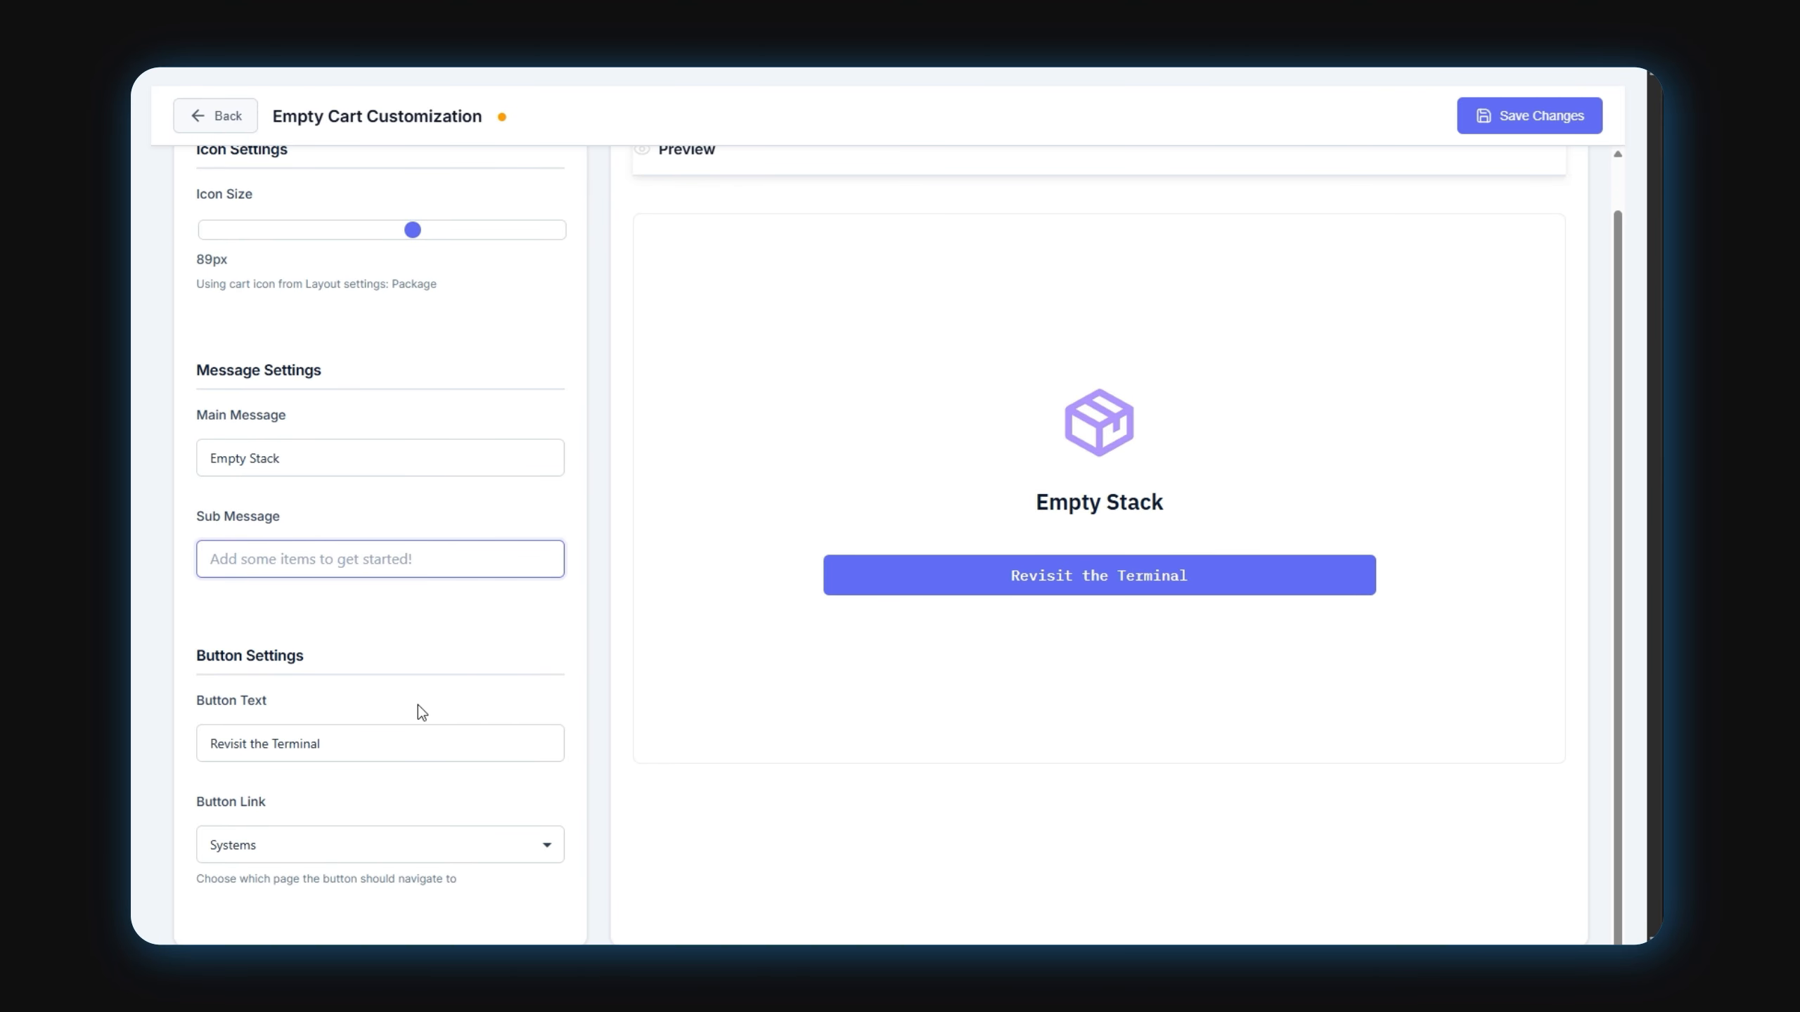
left_click(350, 858)
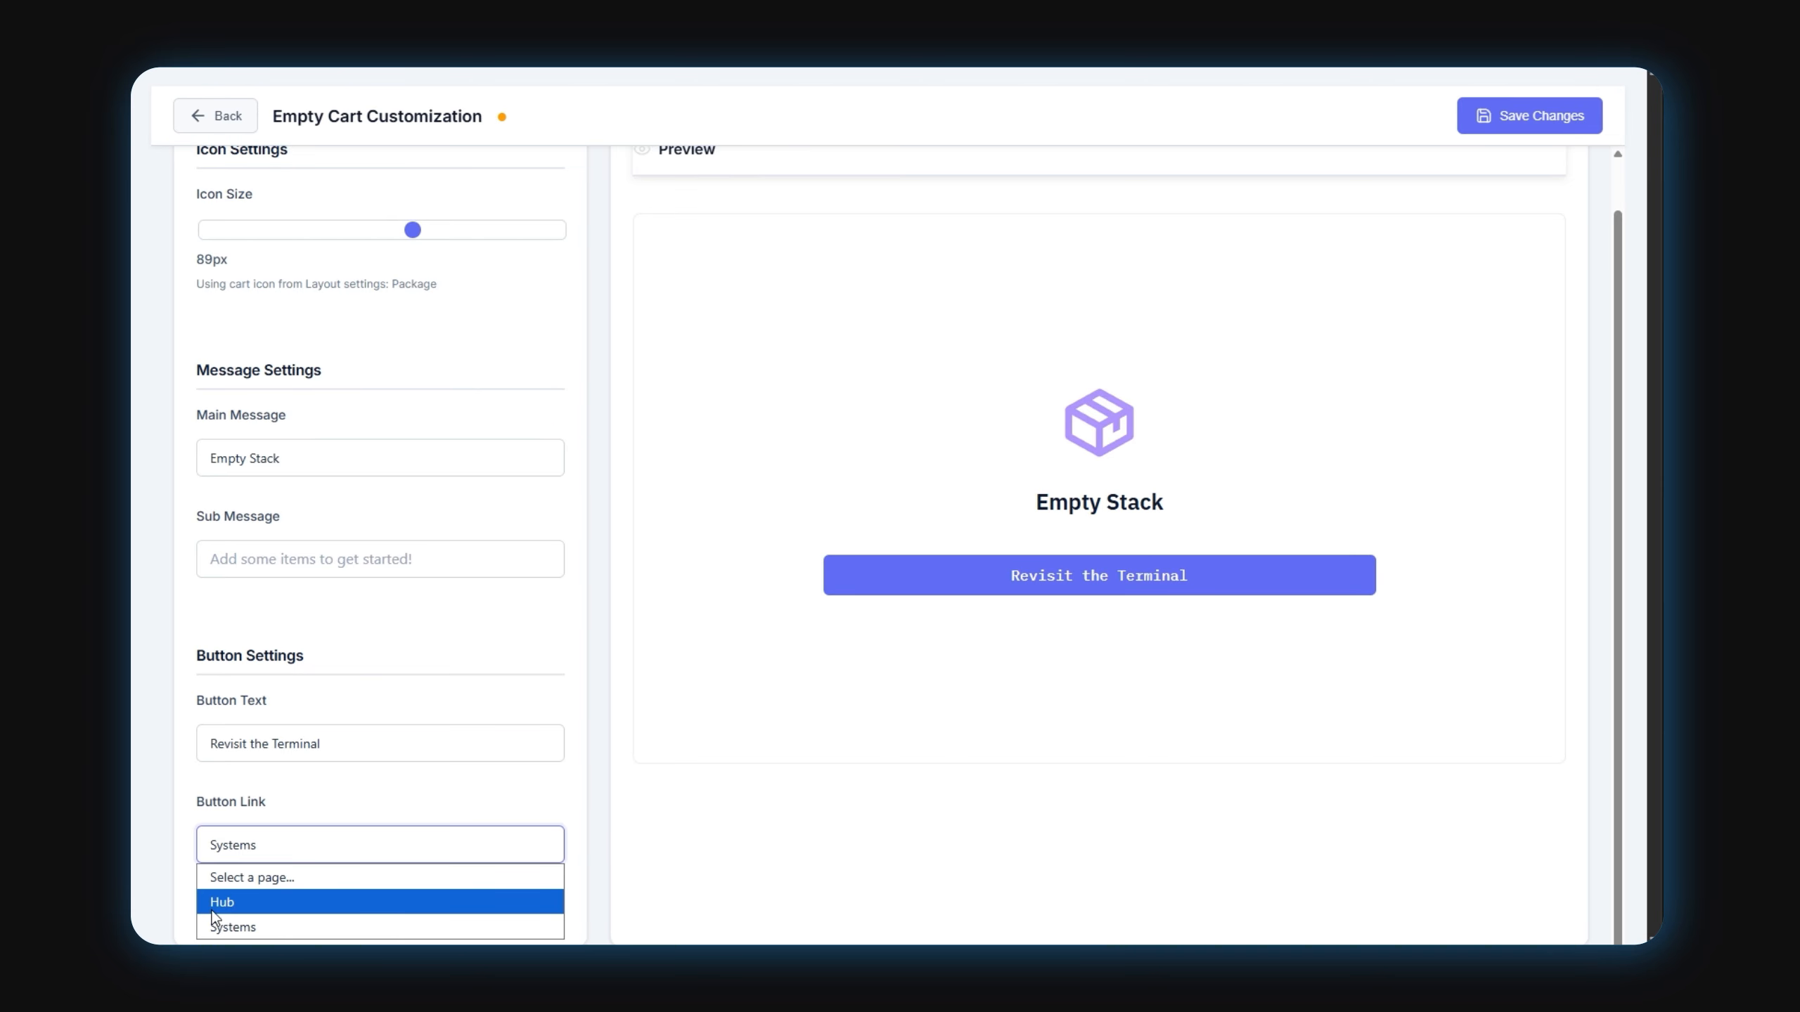
left_click(239, 925)
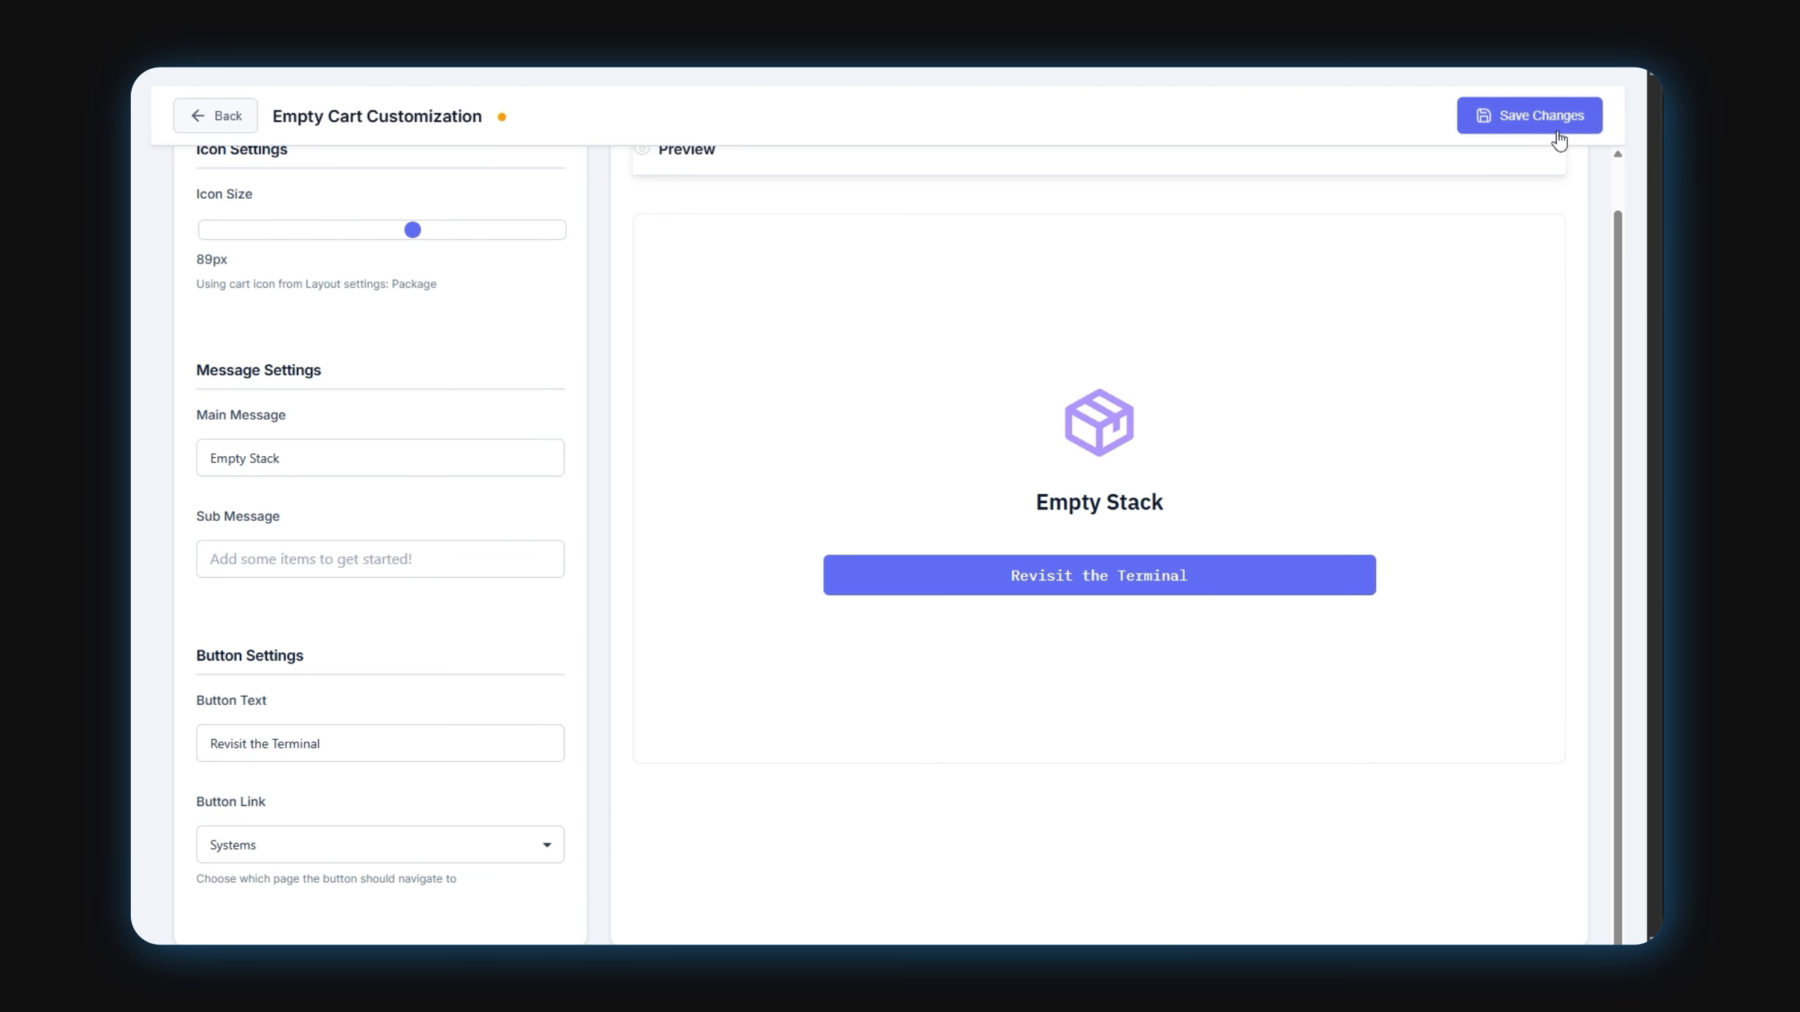
left_click(1534, 120)
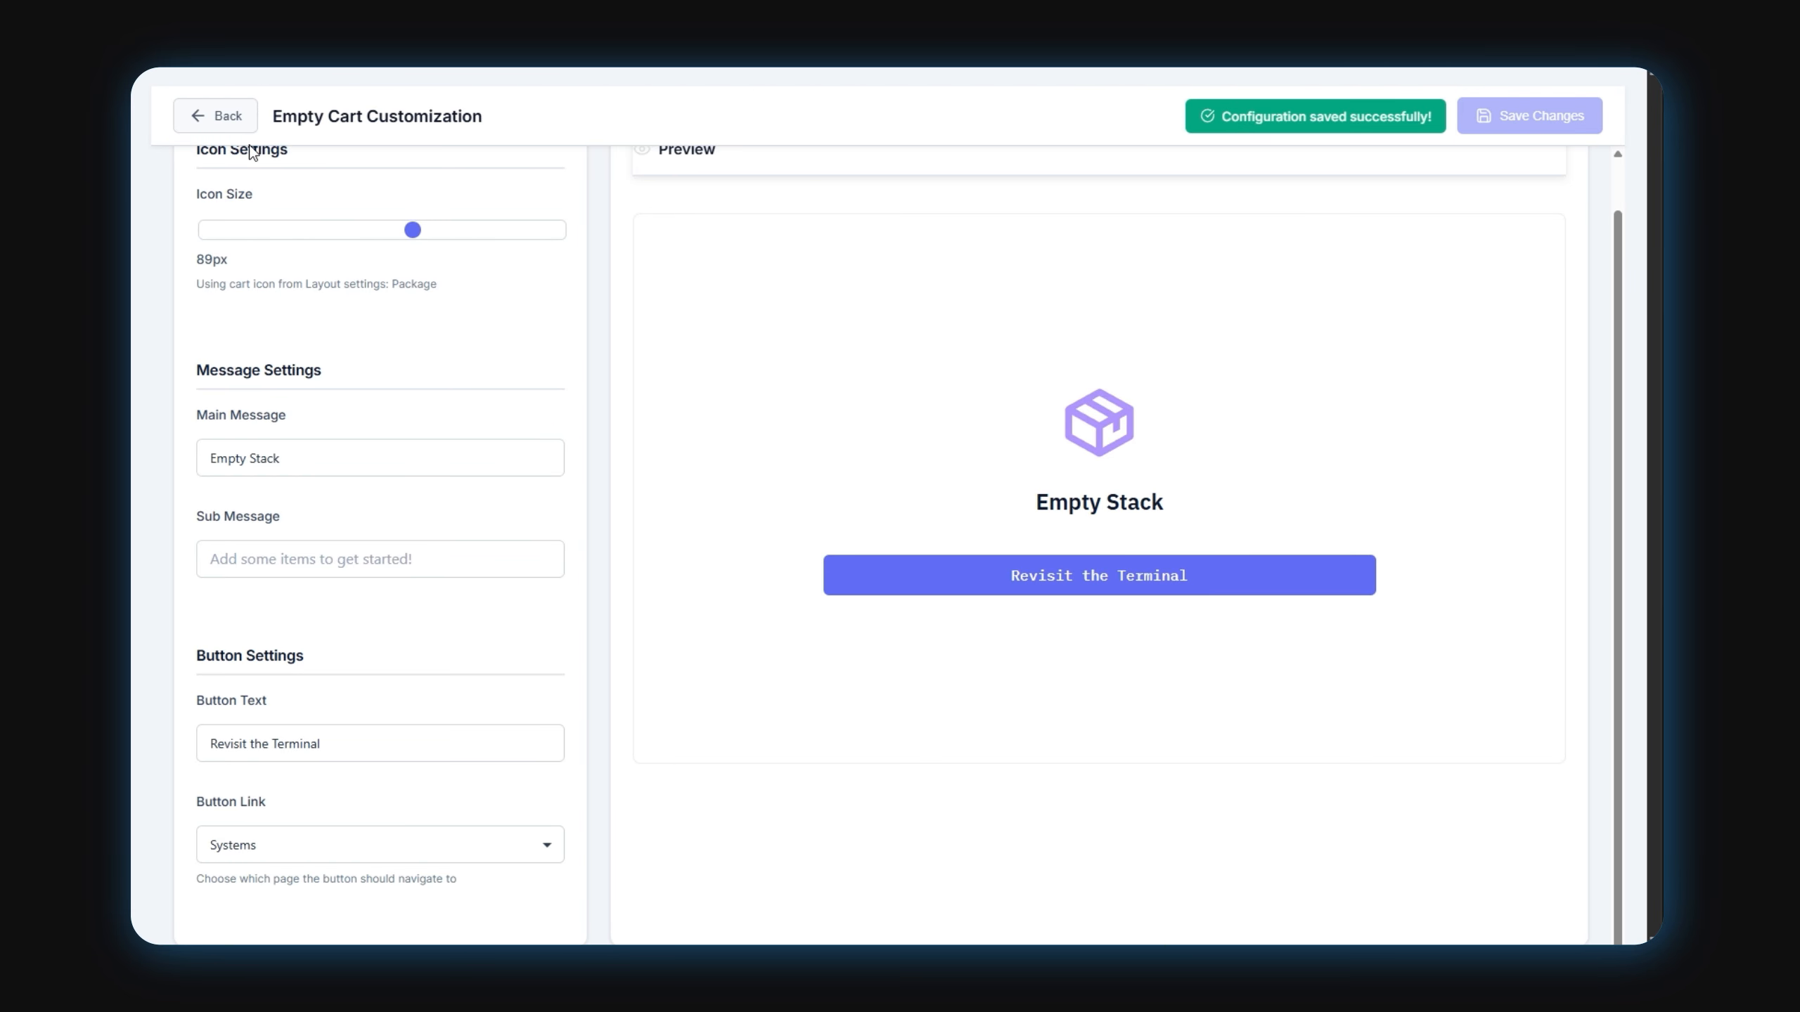
left_click(216, 116)
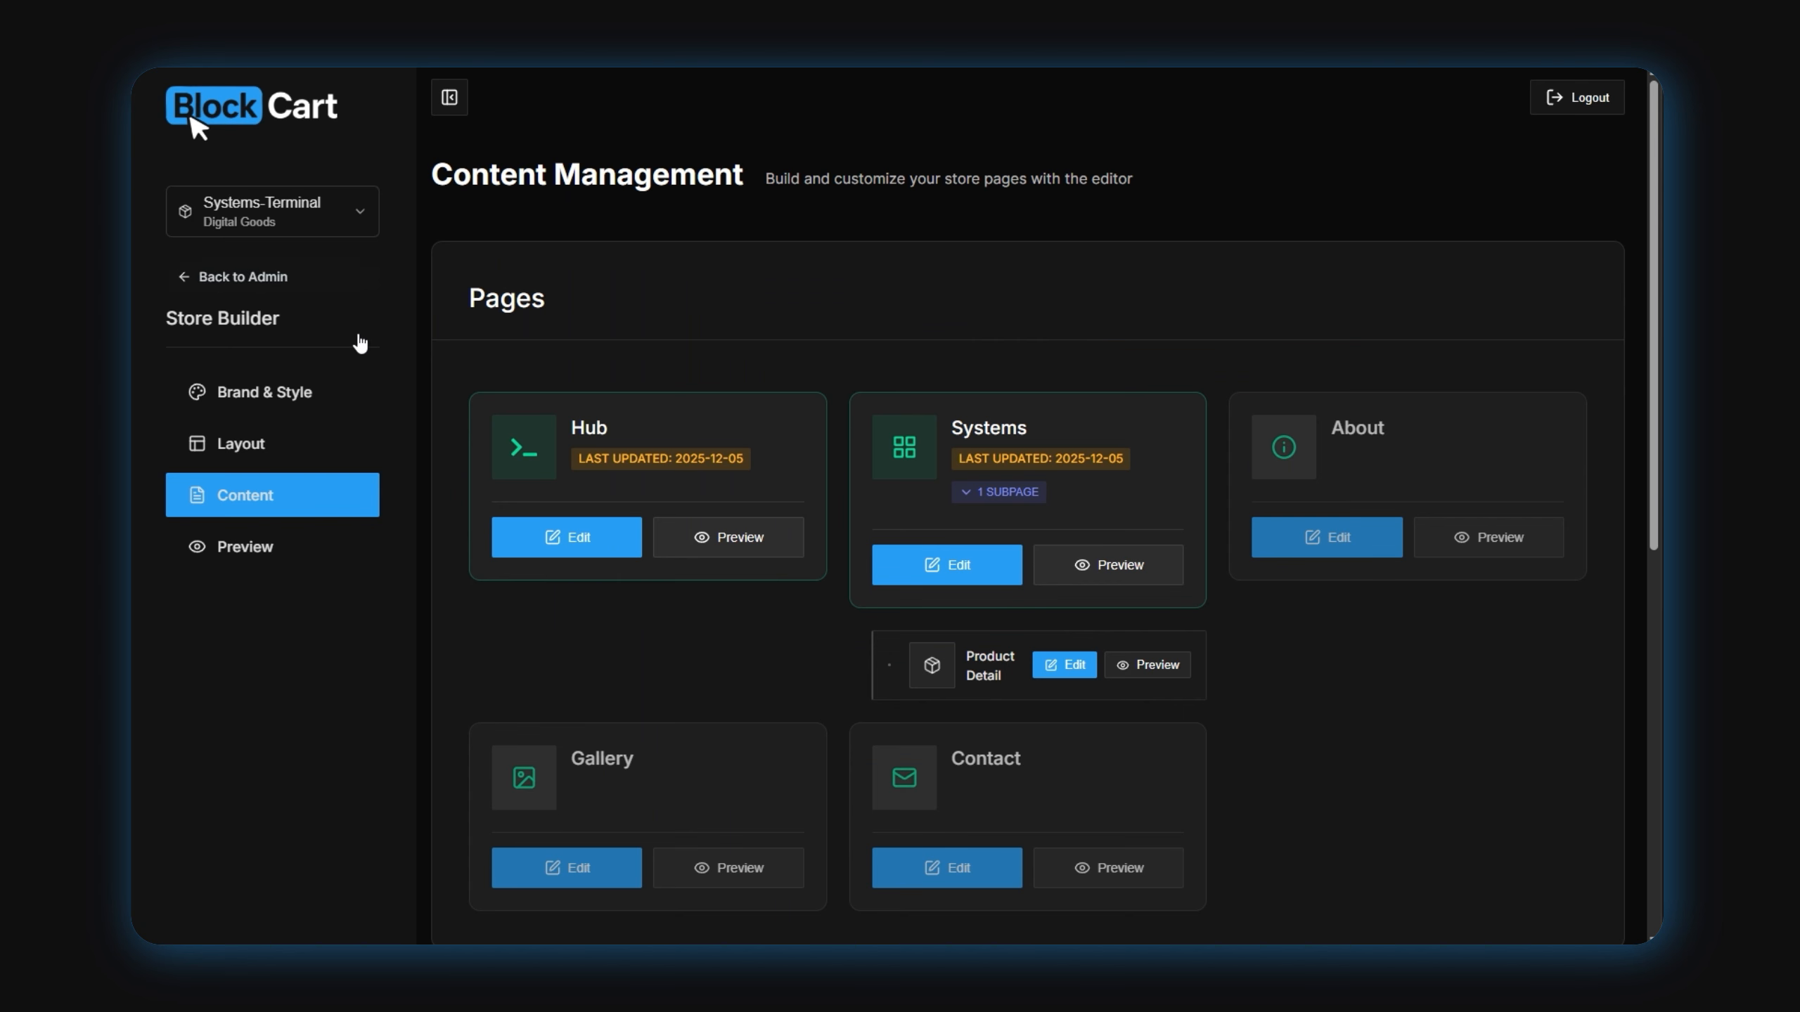
Preview the store on desktop and examine the Hub page from the hero banner down to the footer
left_click(301, 542)
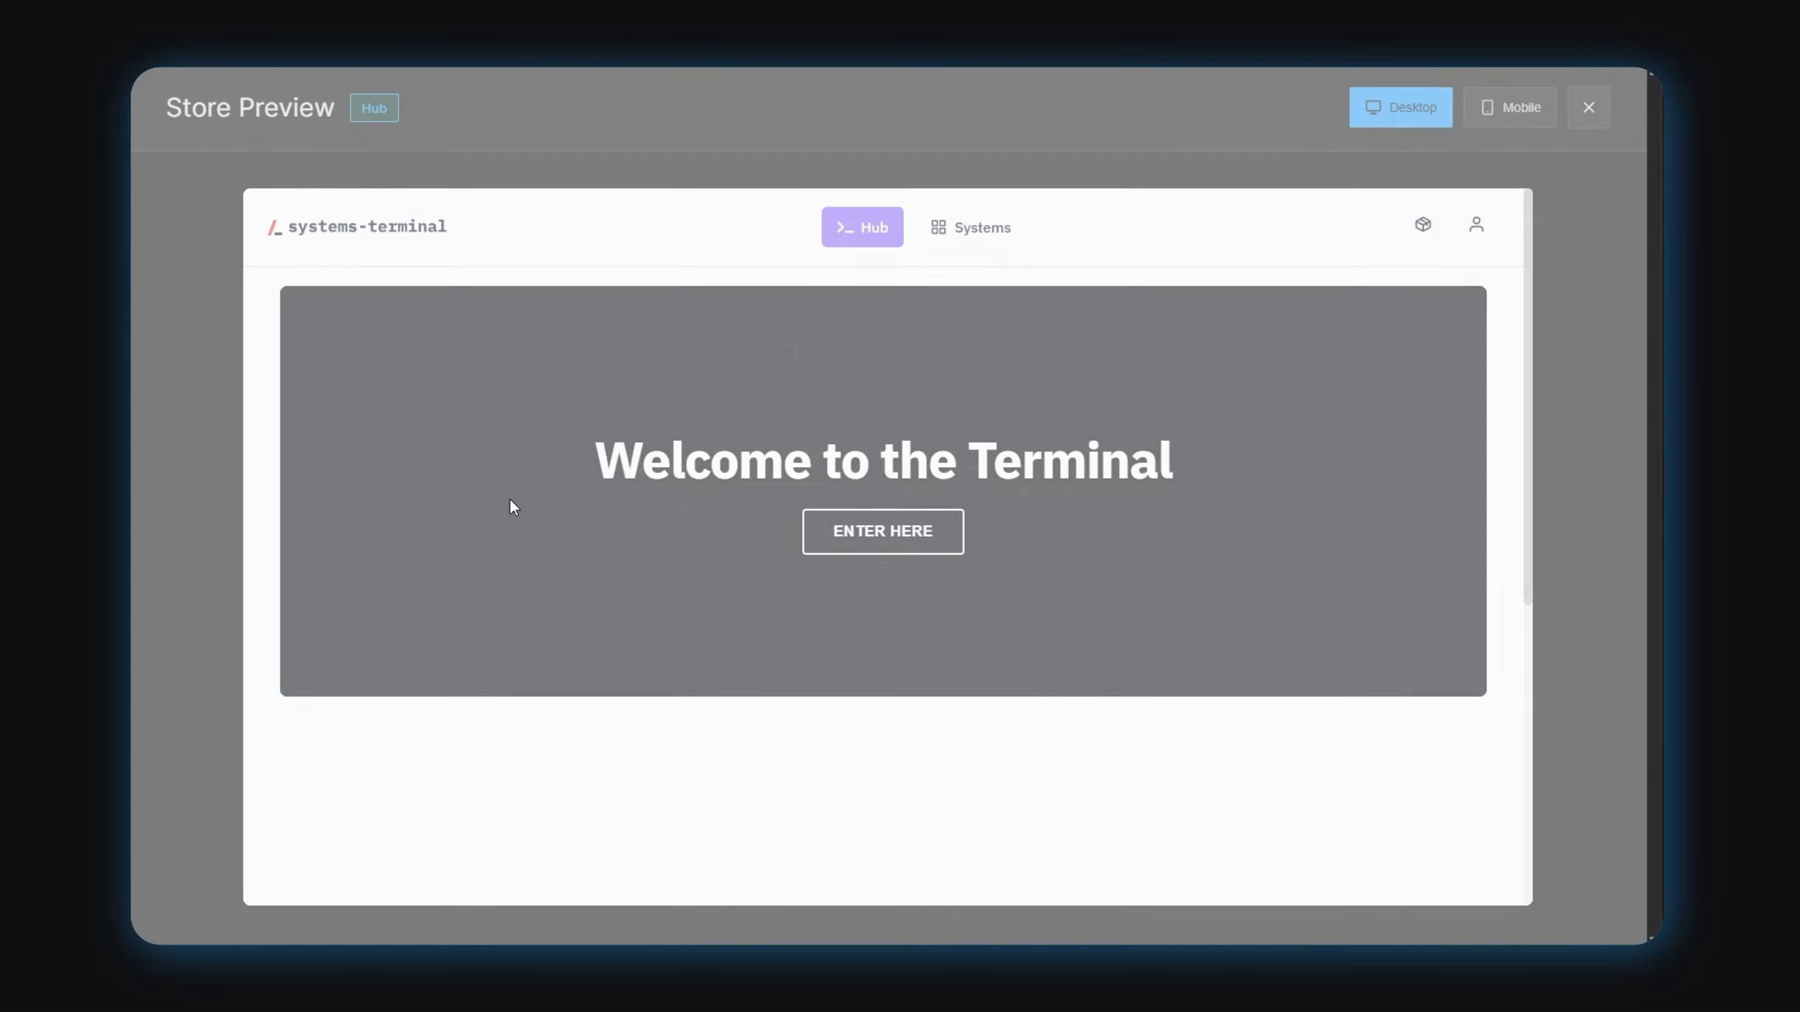
scroll(512, 503, "down", 10)
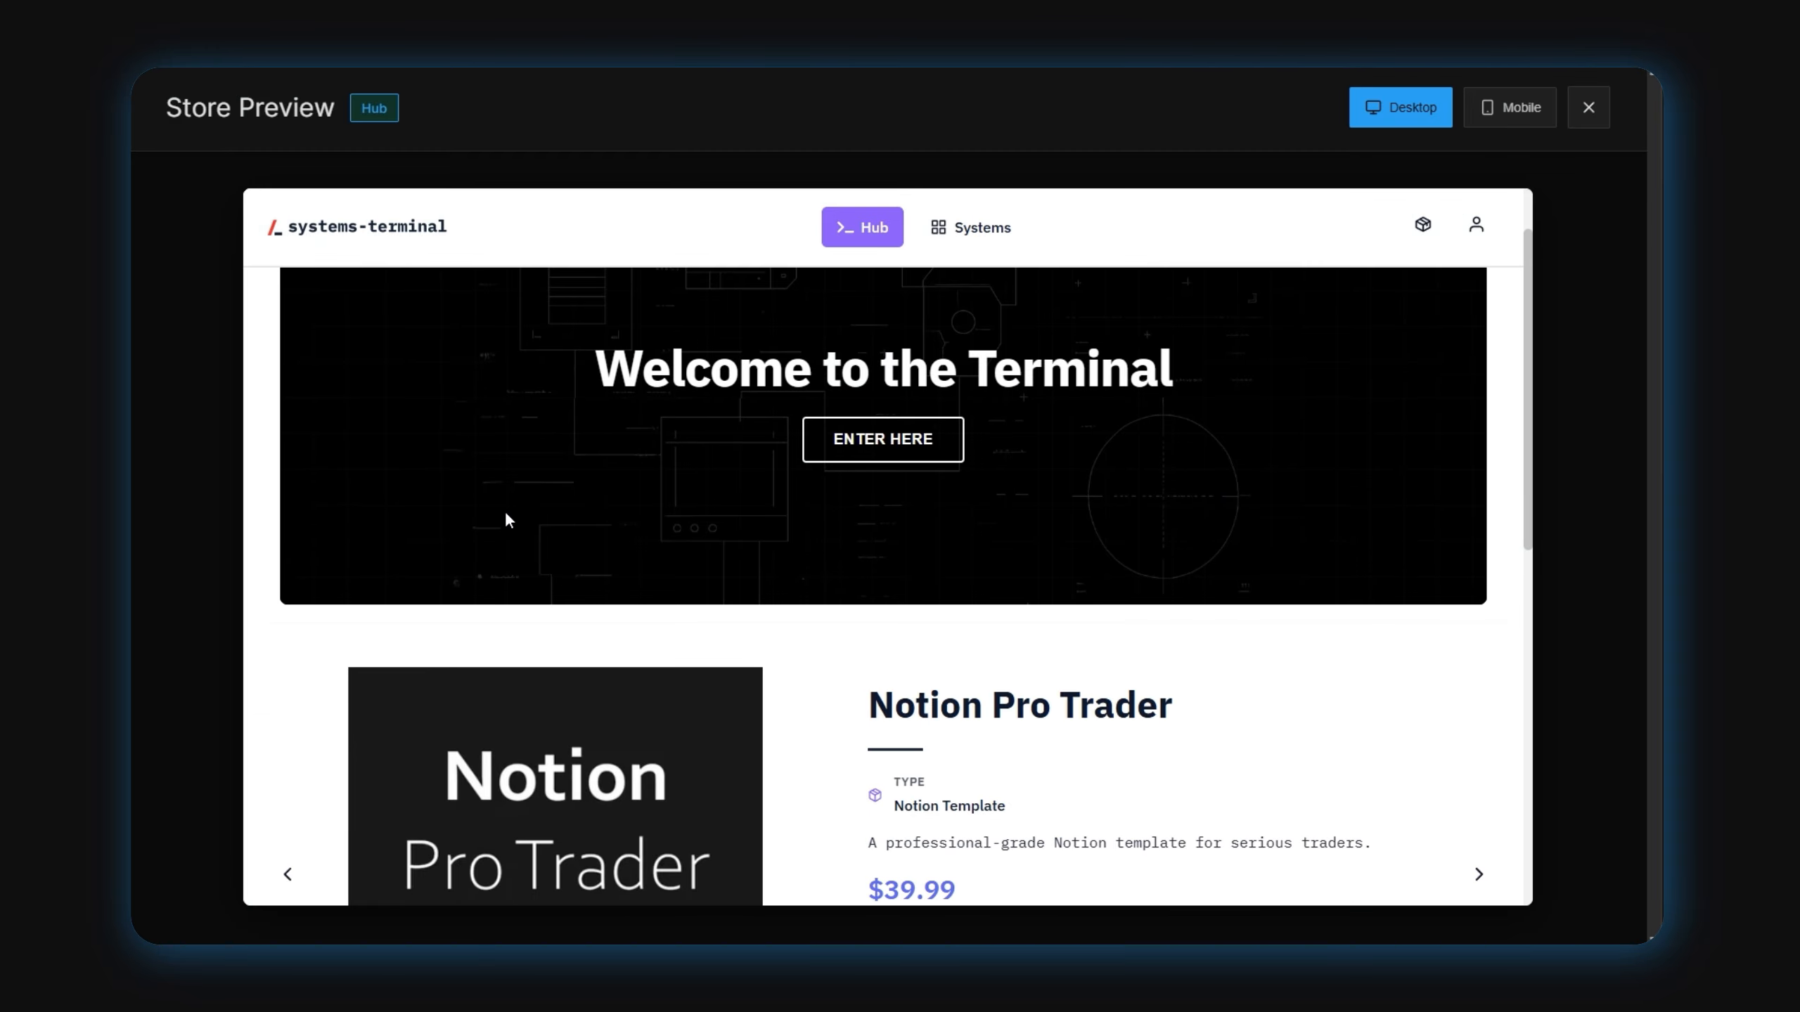
scroll(497, 581, "down", 3)
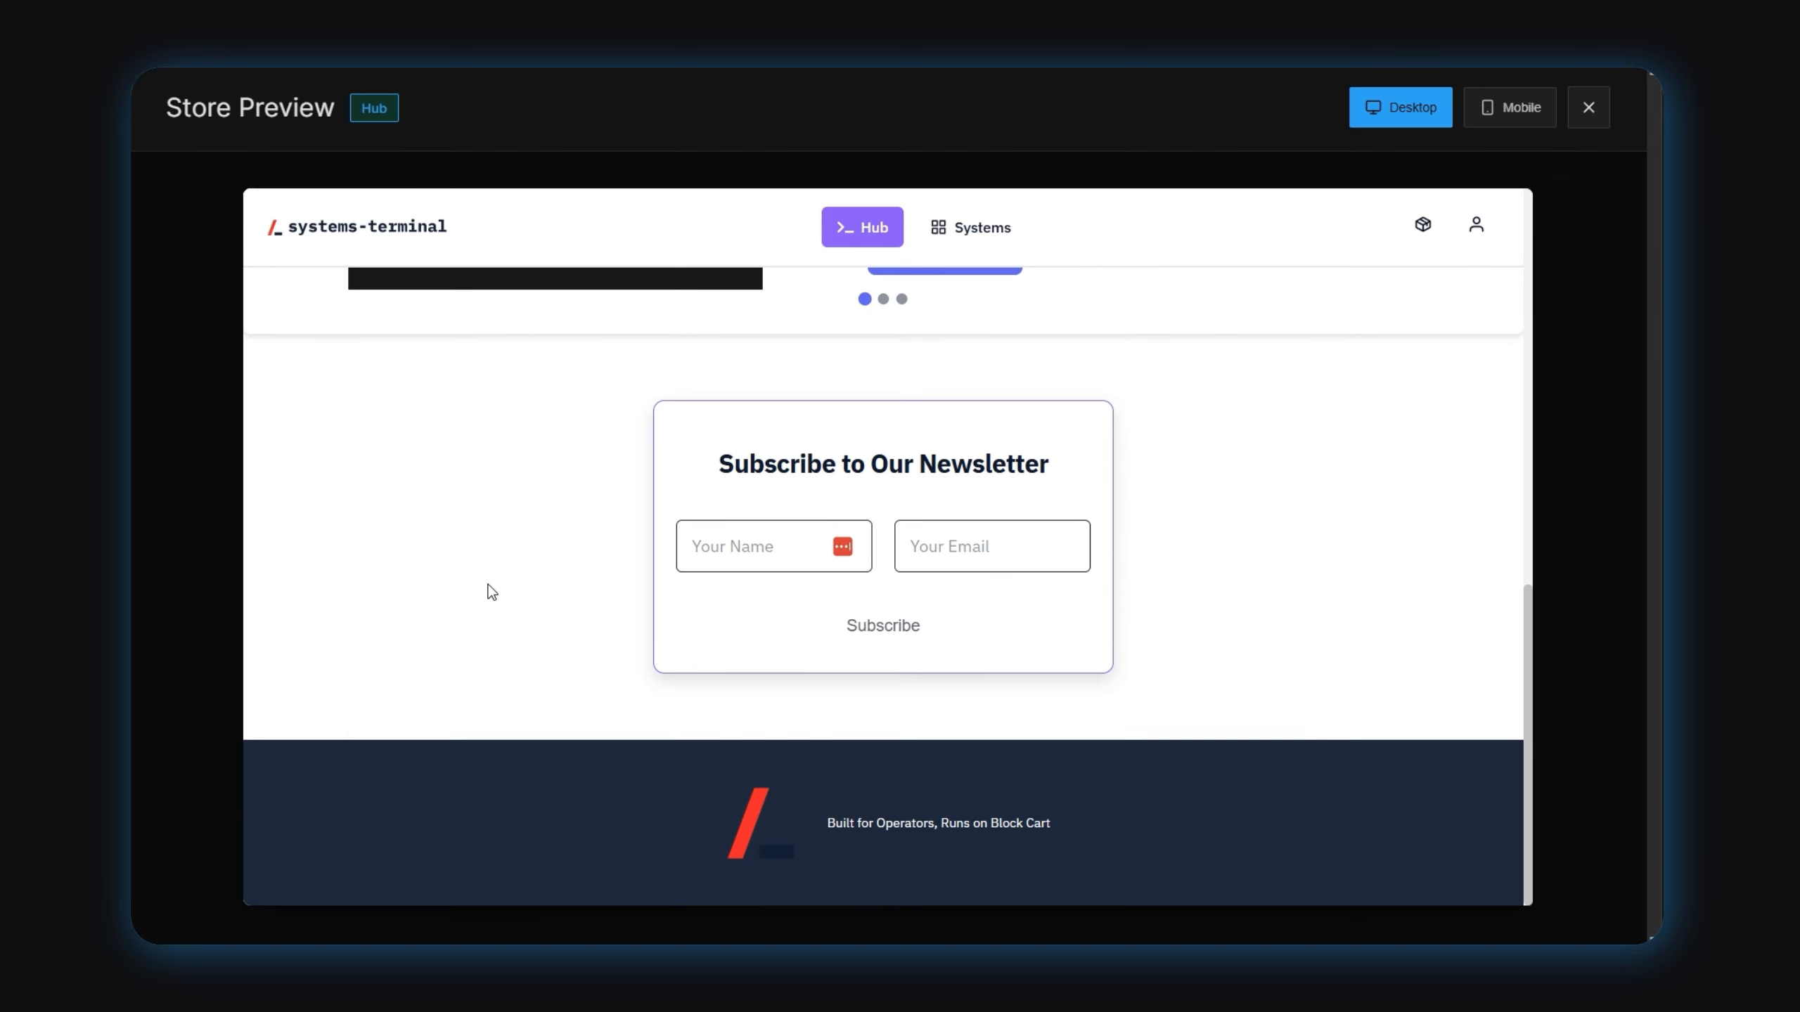
scroll(570, 595, "up", 12)
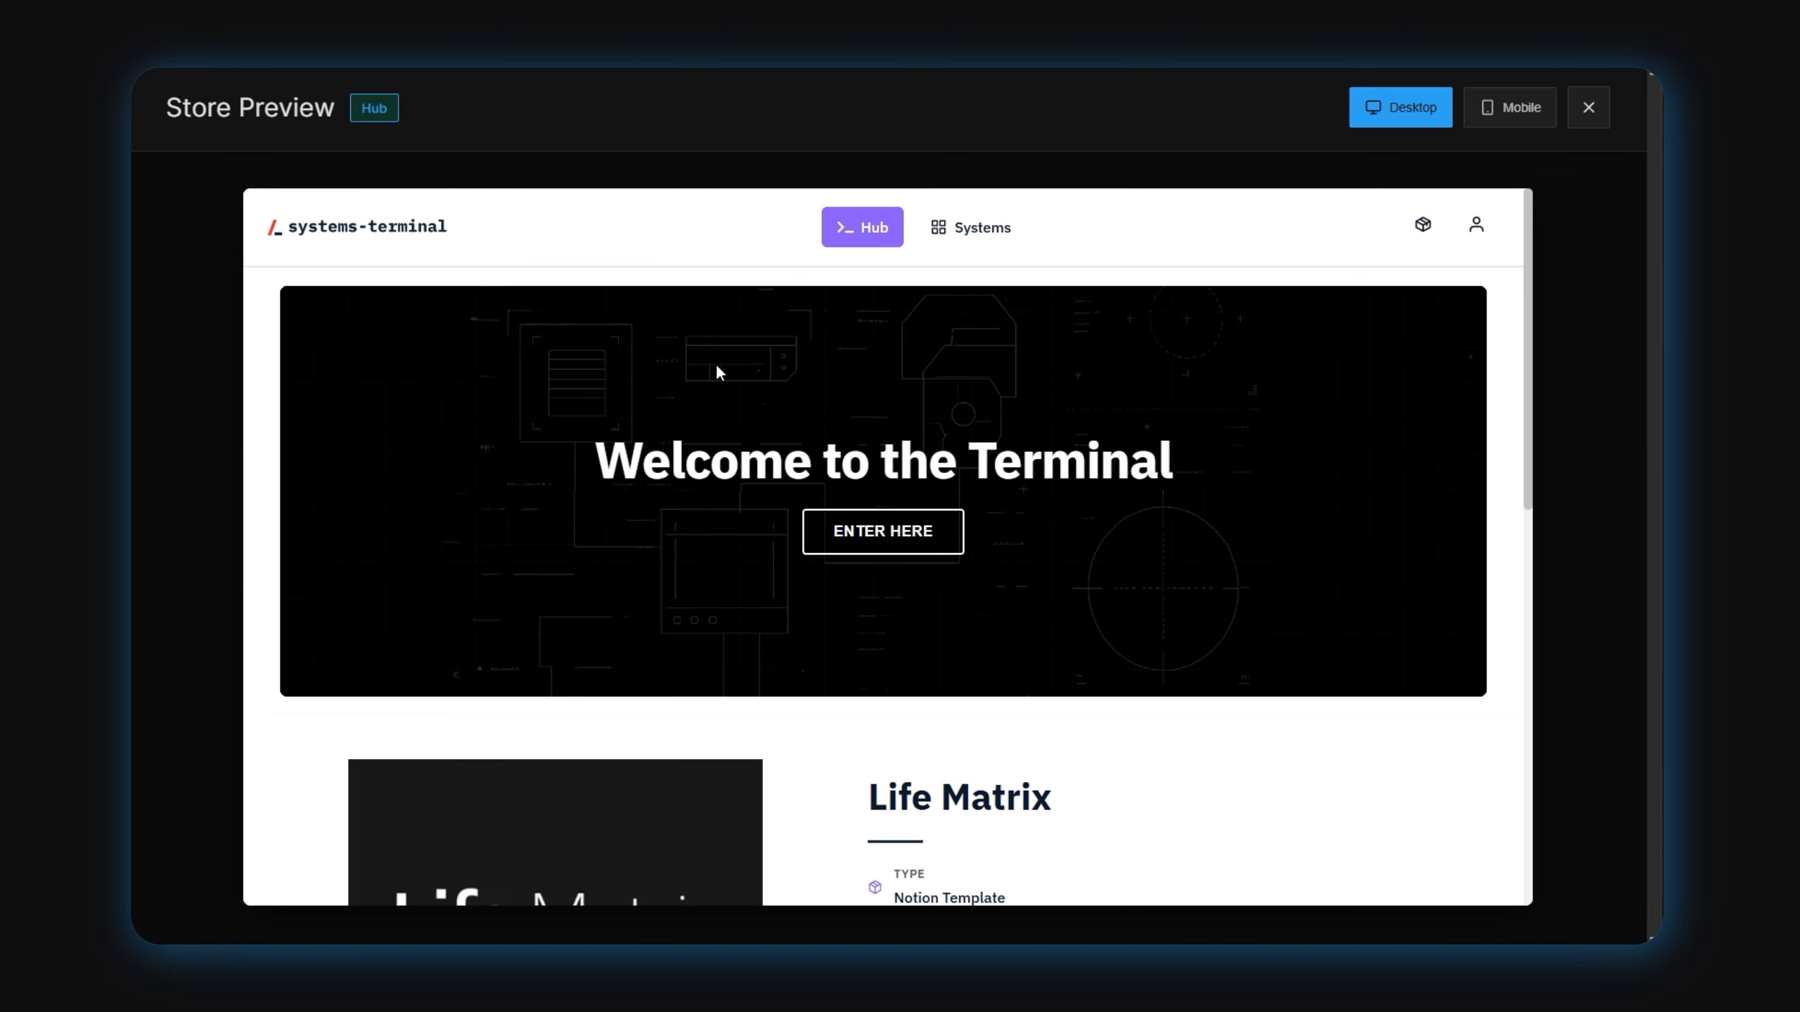
Examine the Systems product grid and flip through the Hub page's featured product slides in the desktop preview
left_click(995, 244)
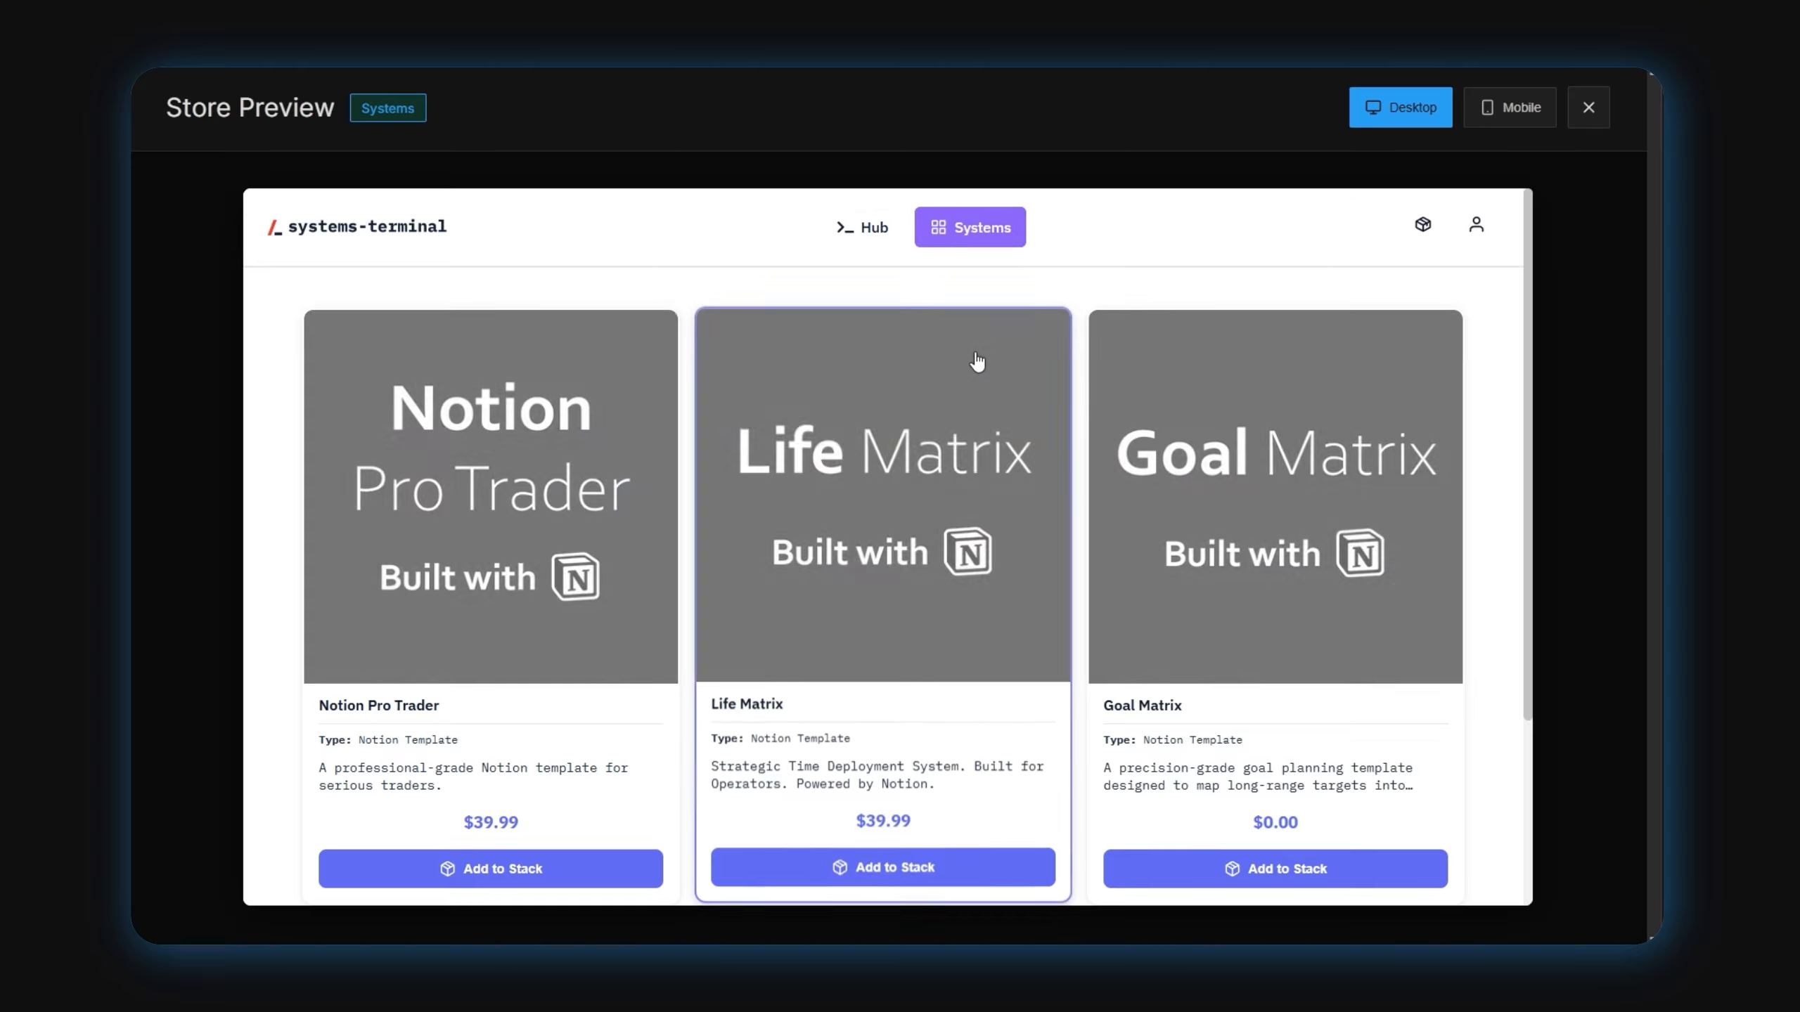
scroll(979, 358, "down", 5)
scroll(975, 355, "down", 3)
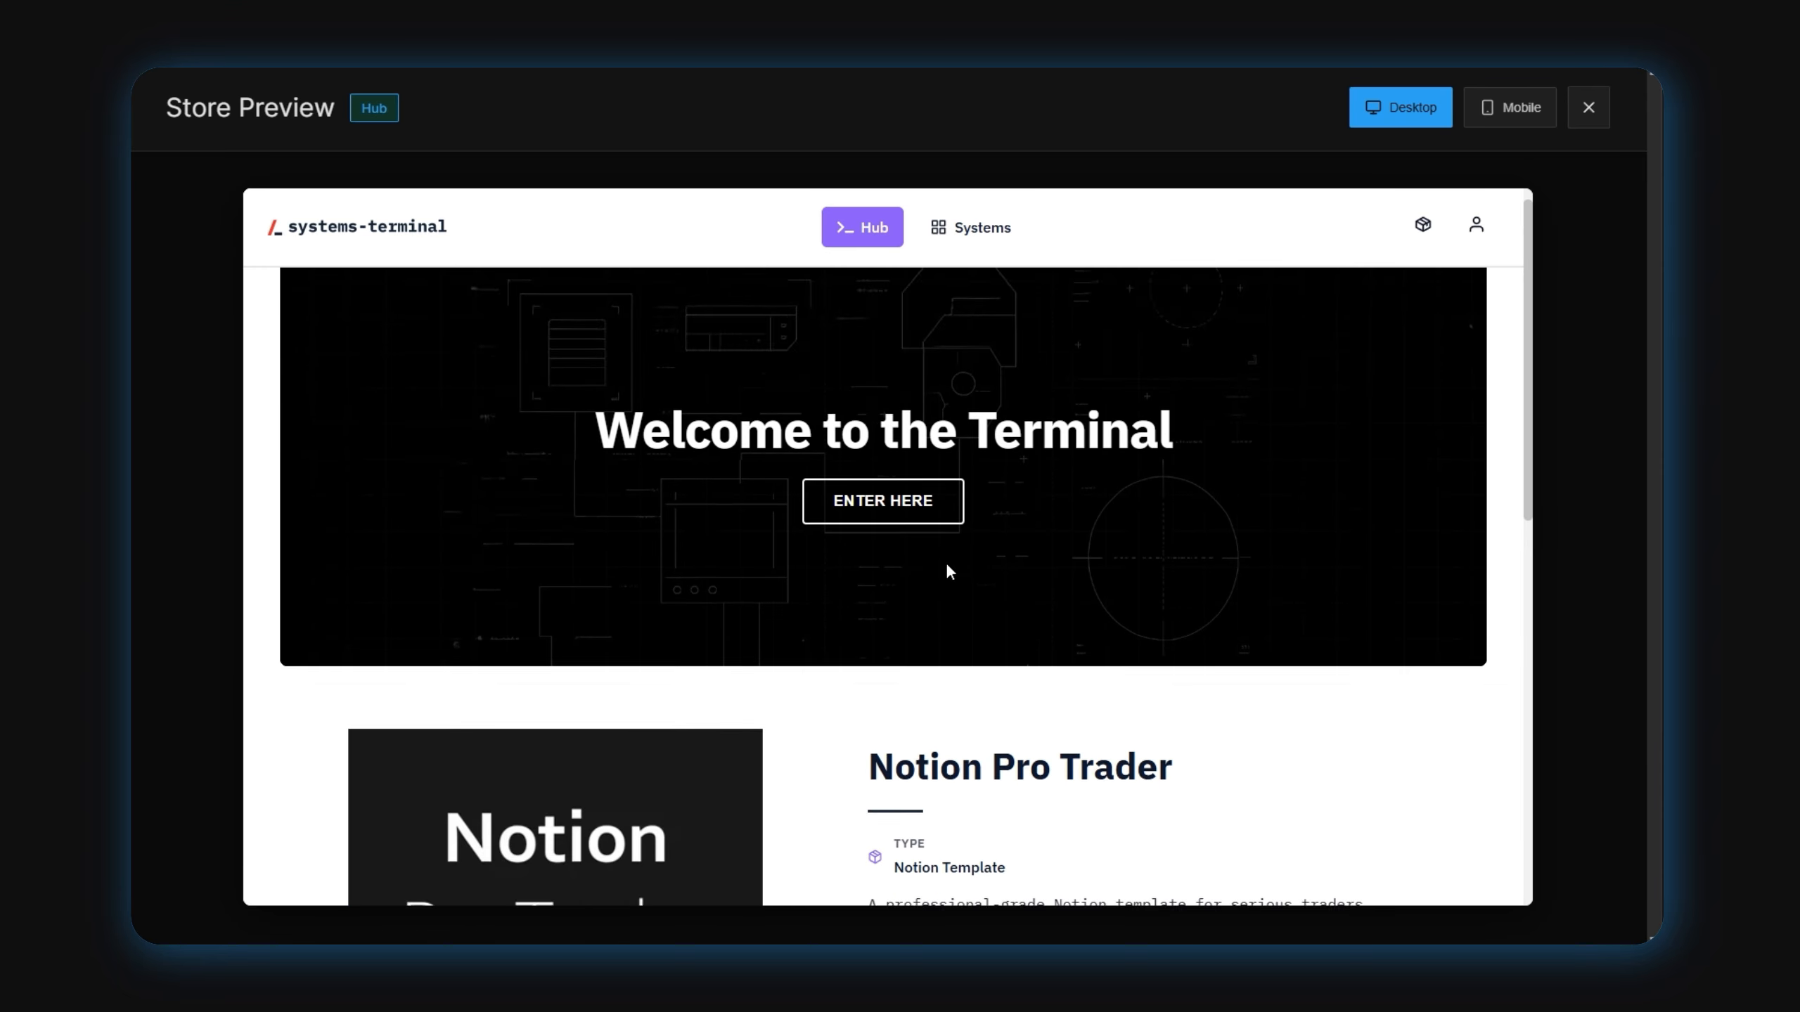
scroll(947, 564, "down", 4)
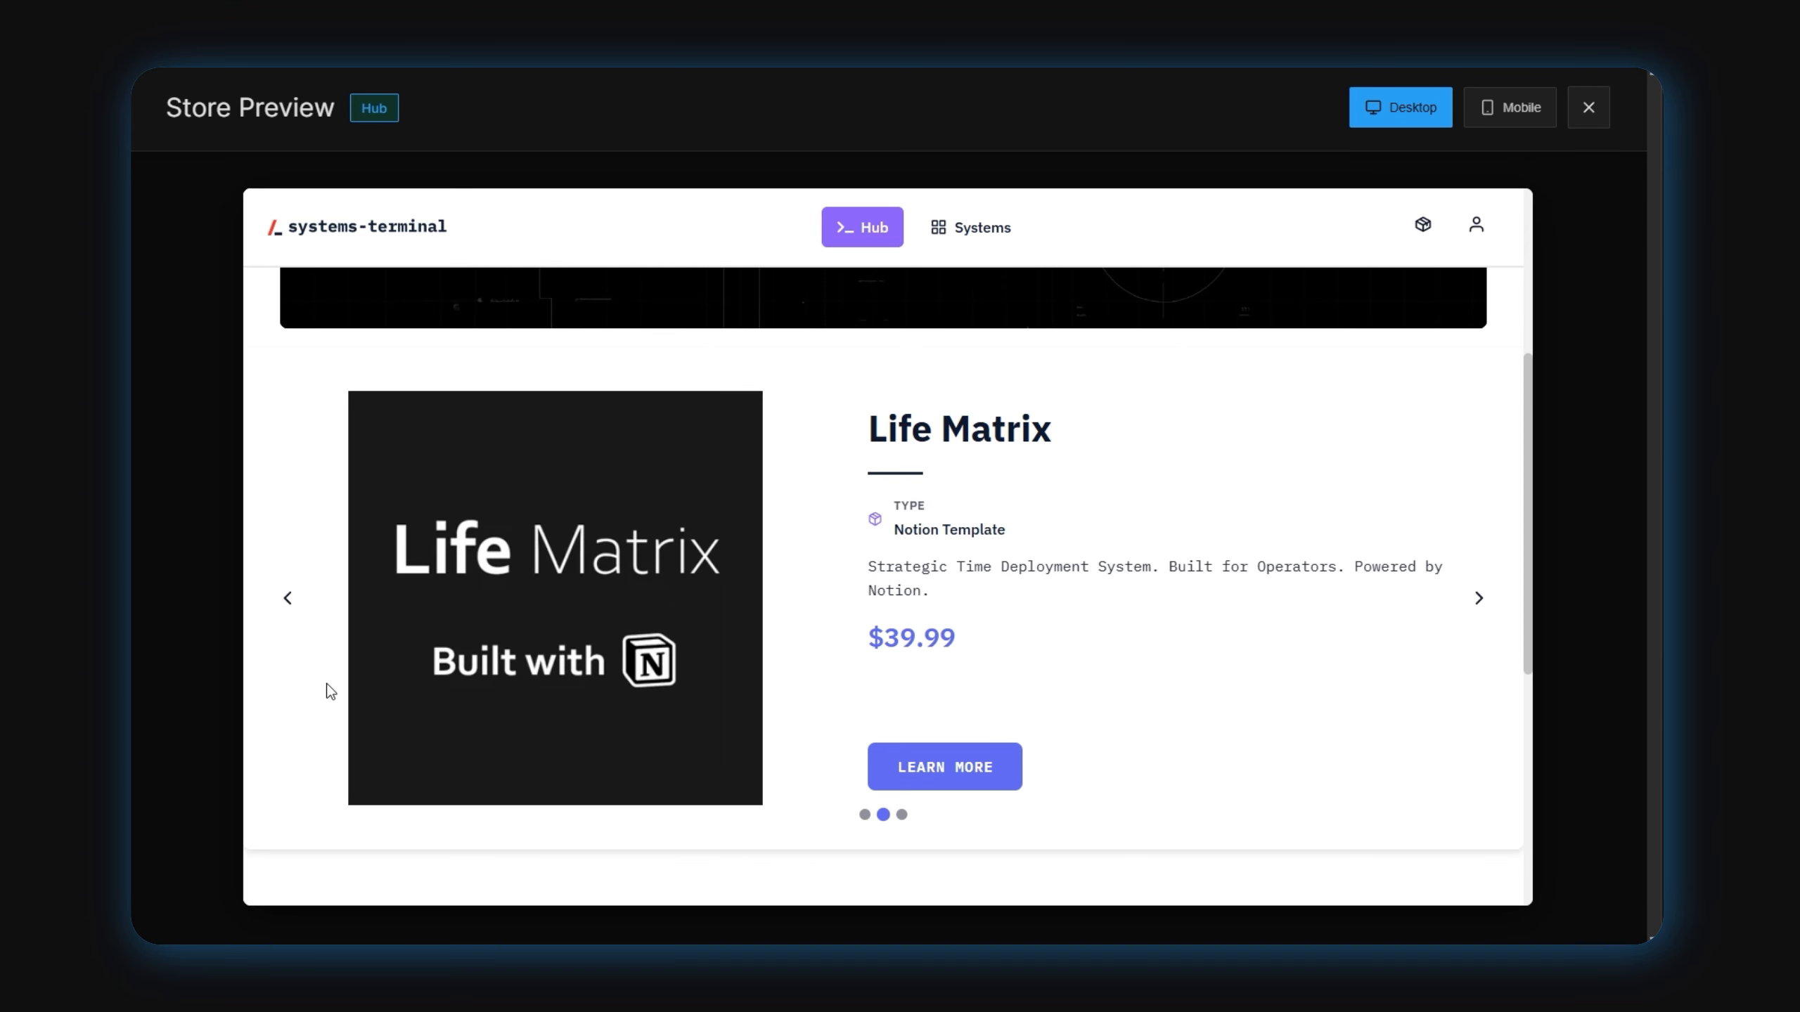
left_click(902, 816)
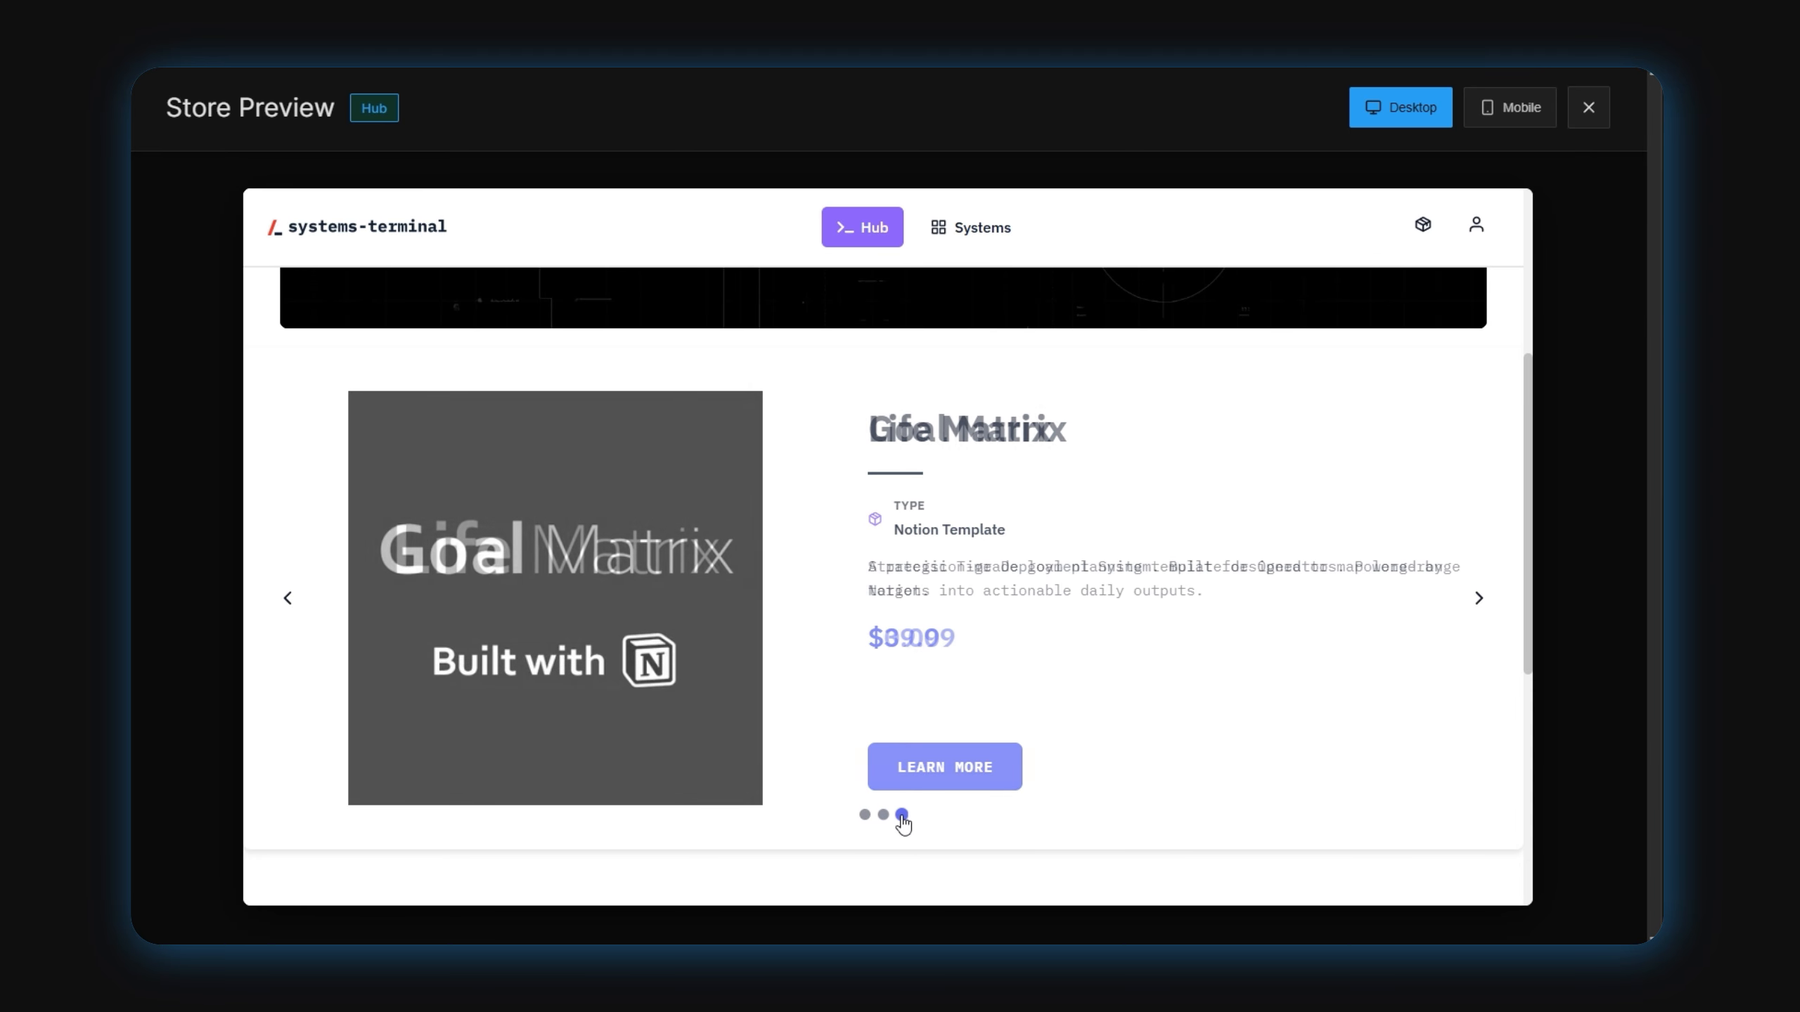
left_click(883, 816)
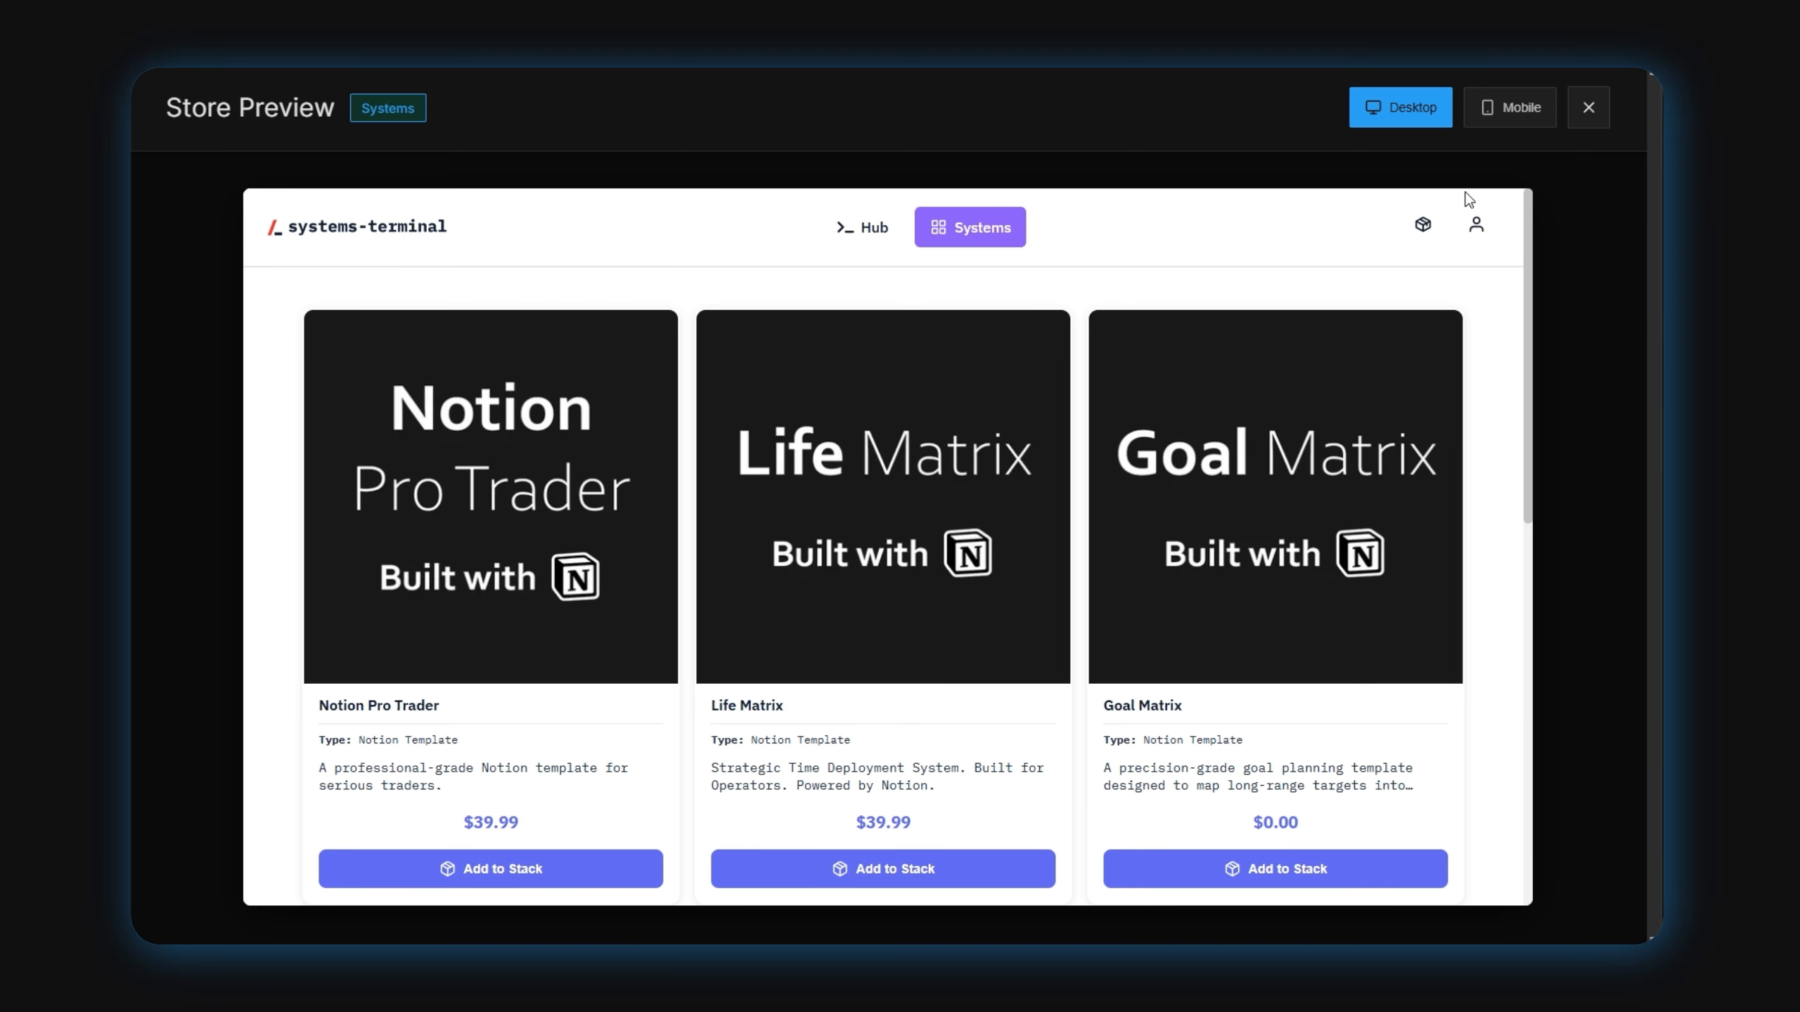
Switch the store preview to mobile and examine the Systems page's product cards, footer and navigation menu
left_click(1508, 109)
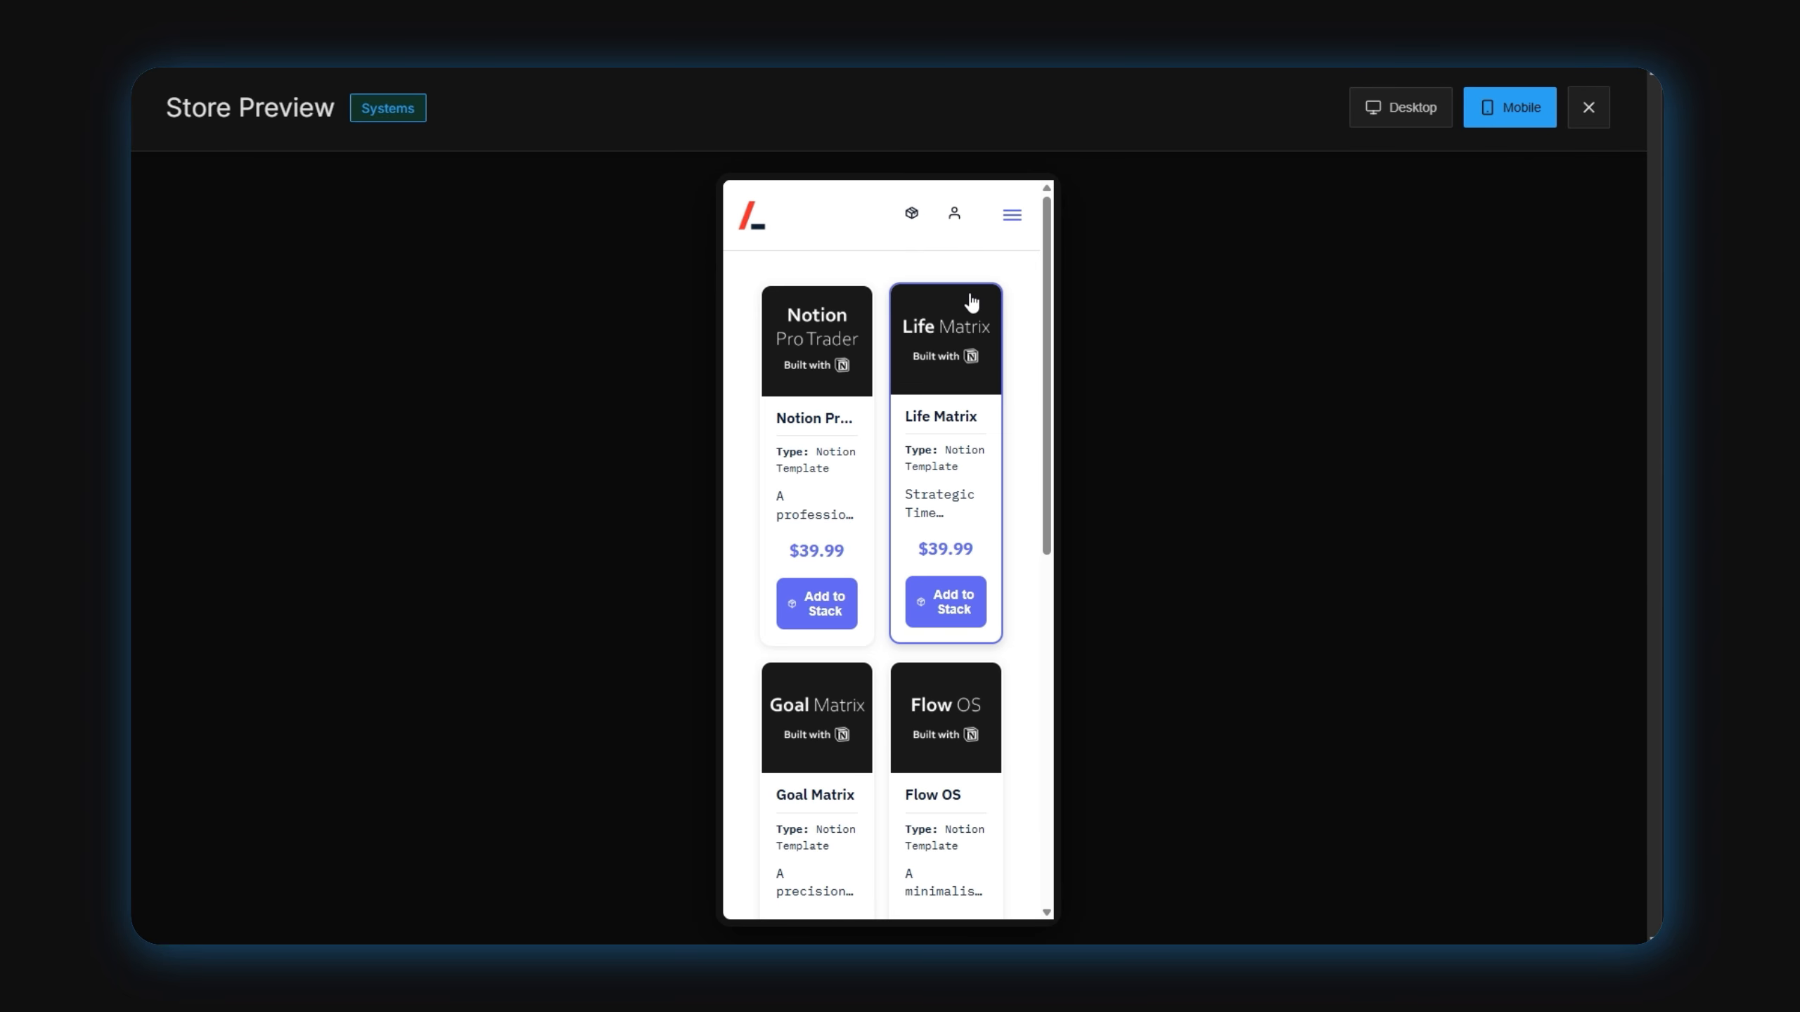
scroll(967, 309, "down", 10)
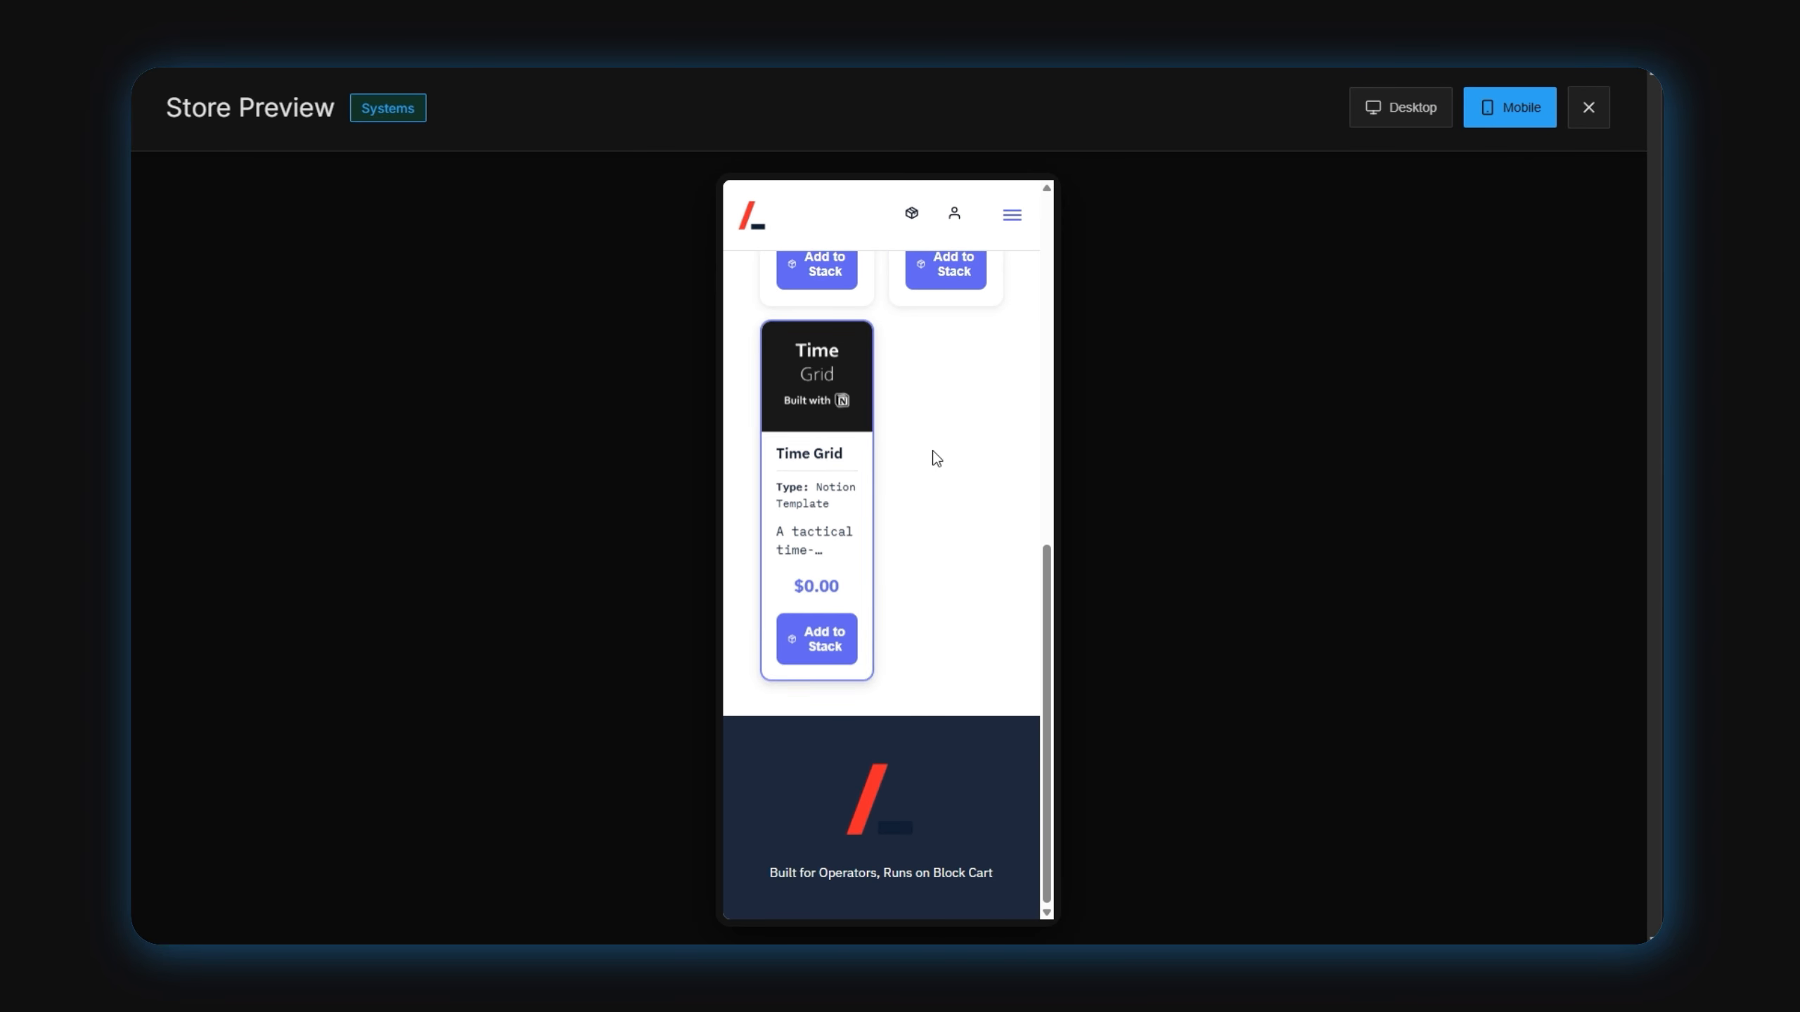
scroll(950, 459, "up", 4)
scroll(921, 450, "up", 4)
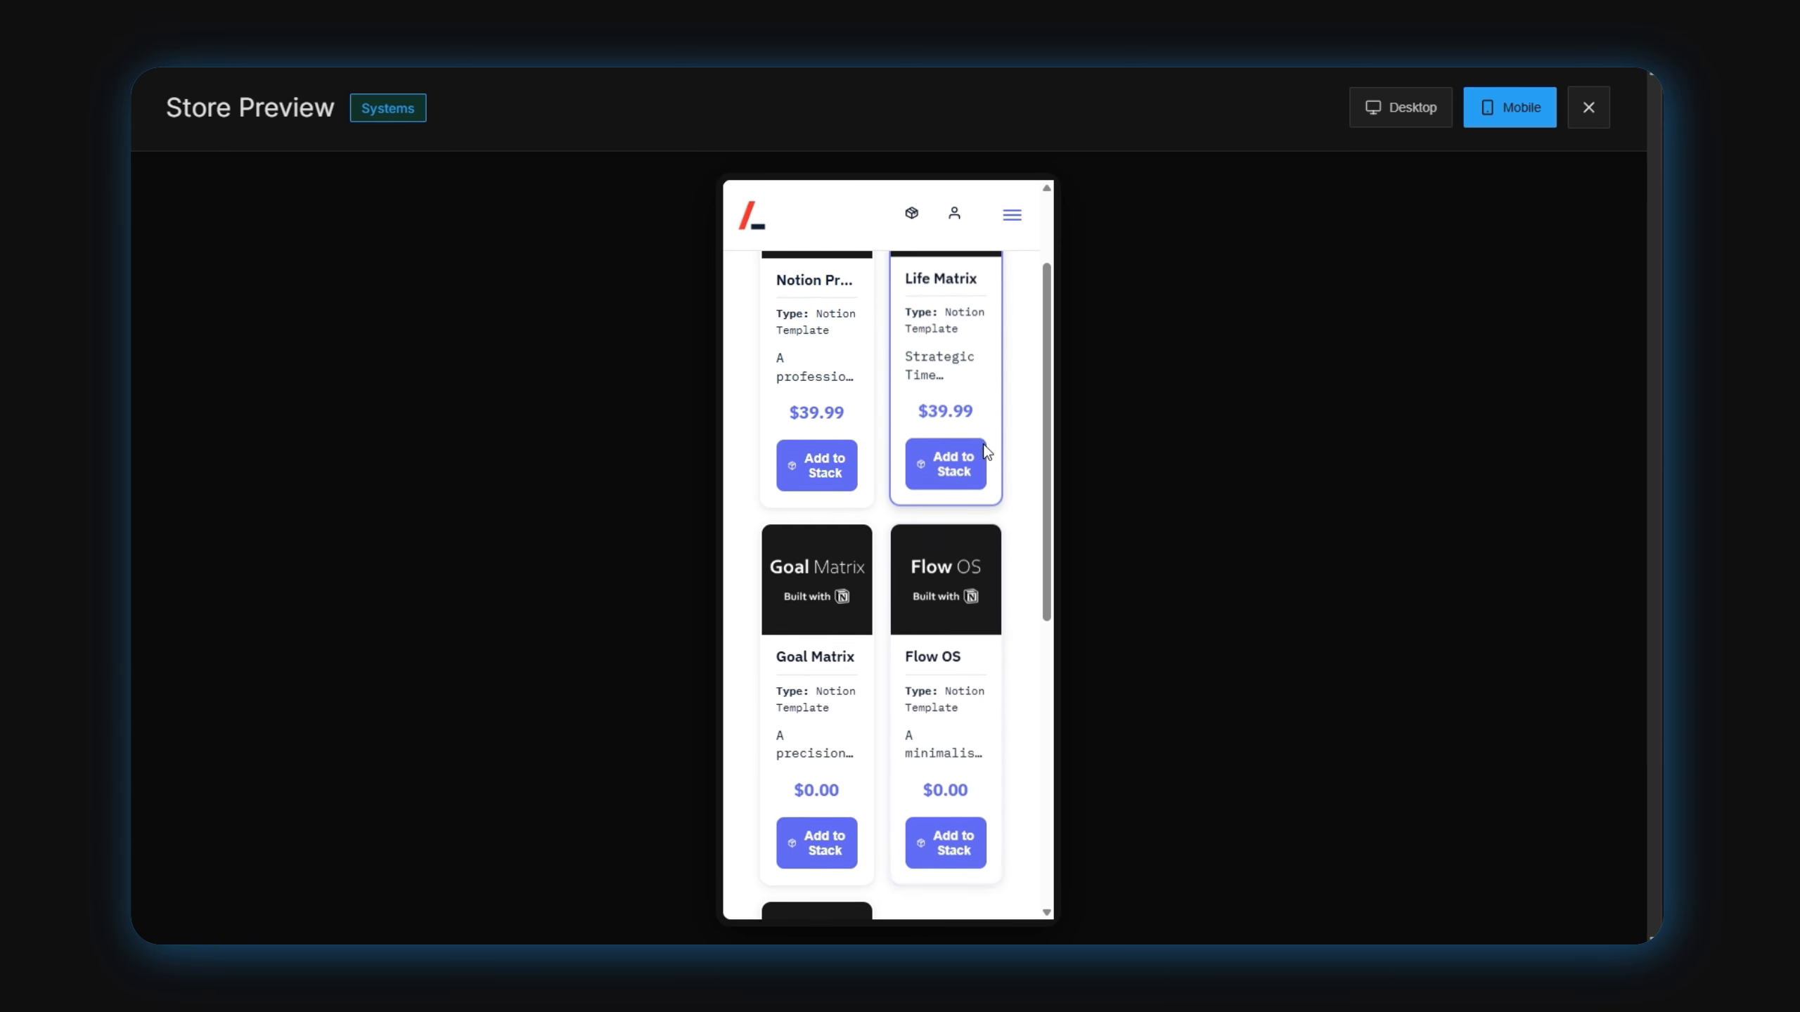
scroll(986, 452, "up", 2)
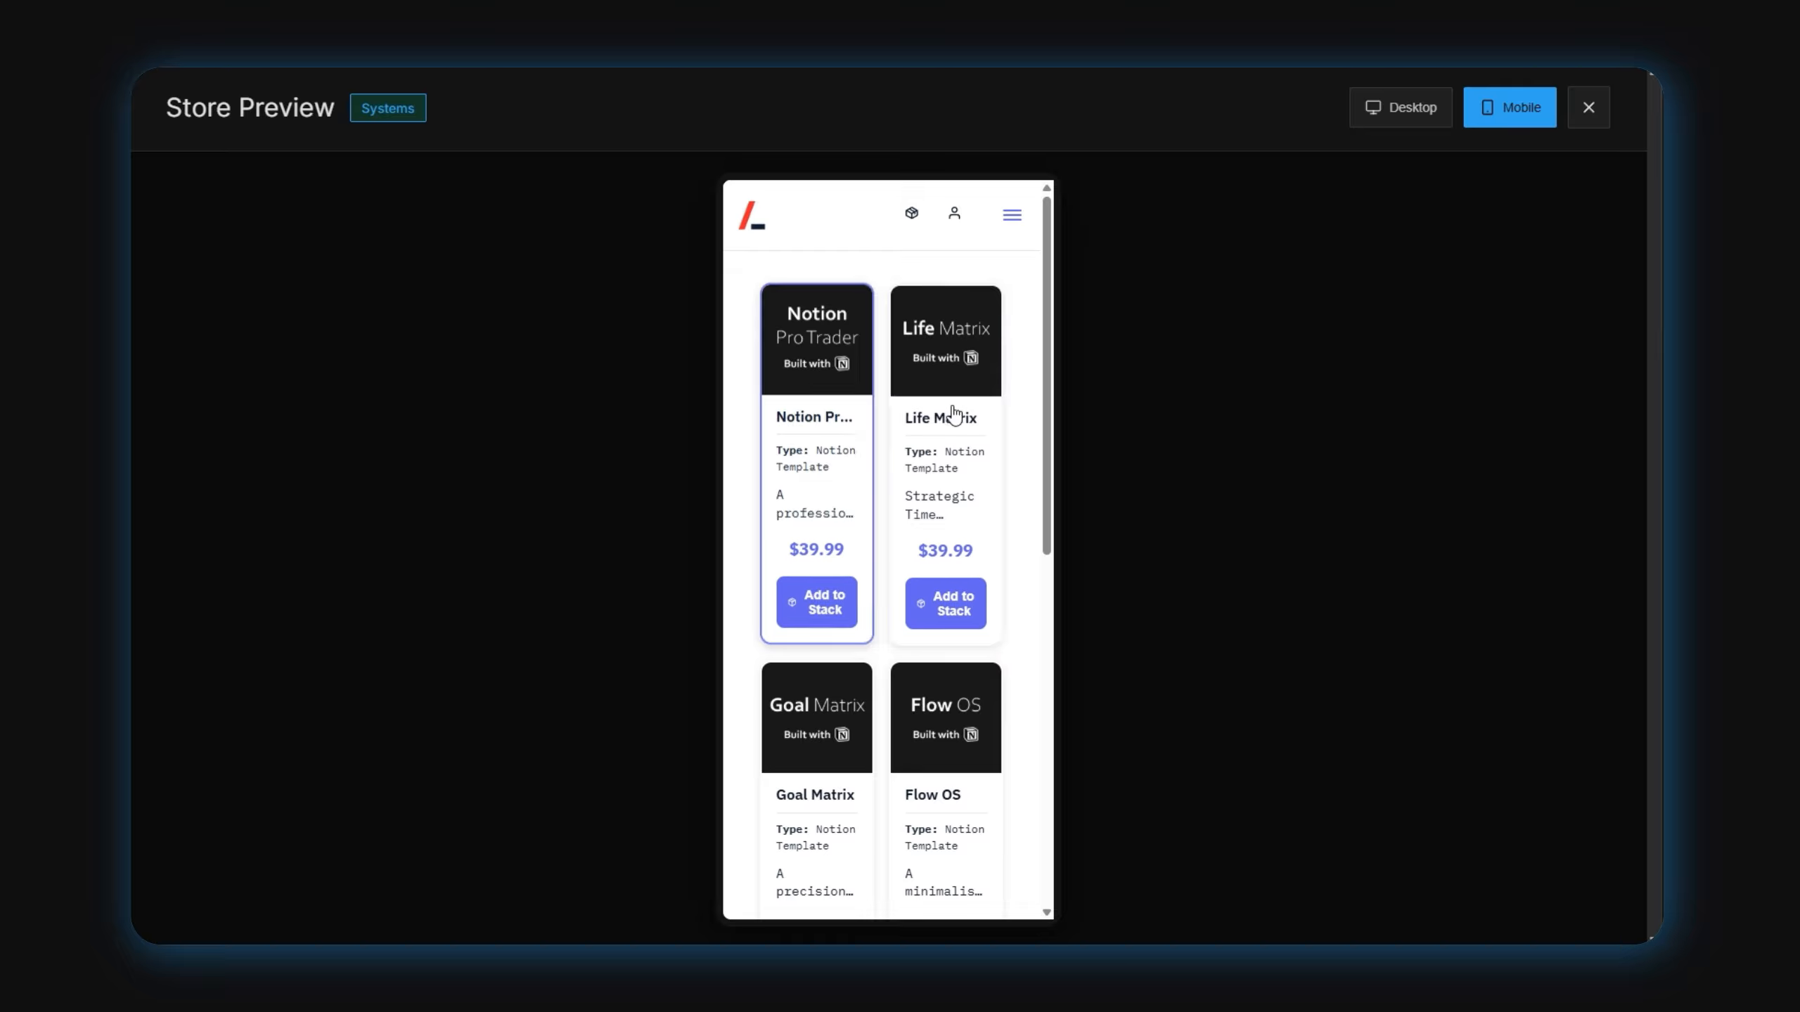
left_click(1013, 226)
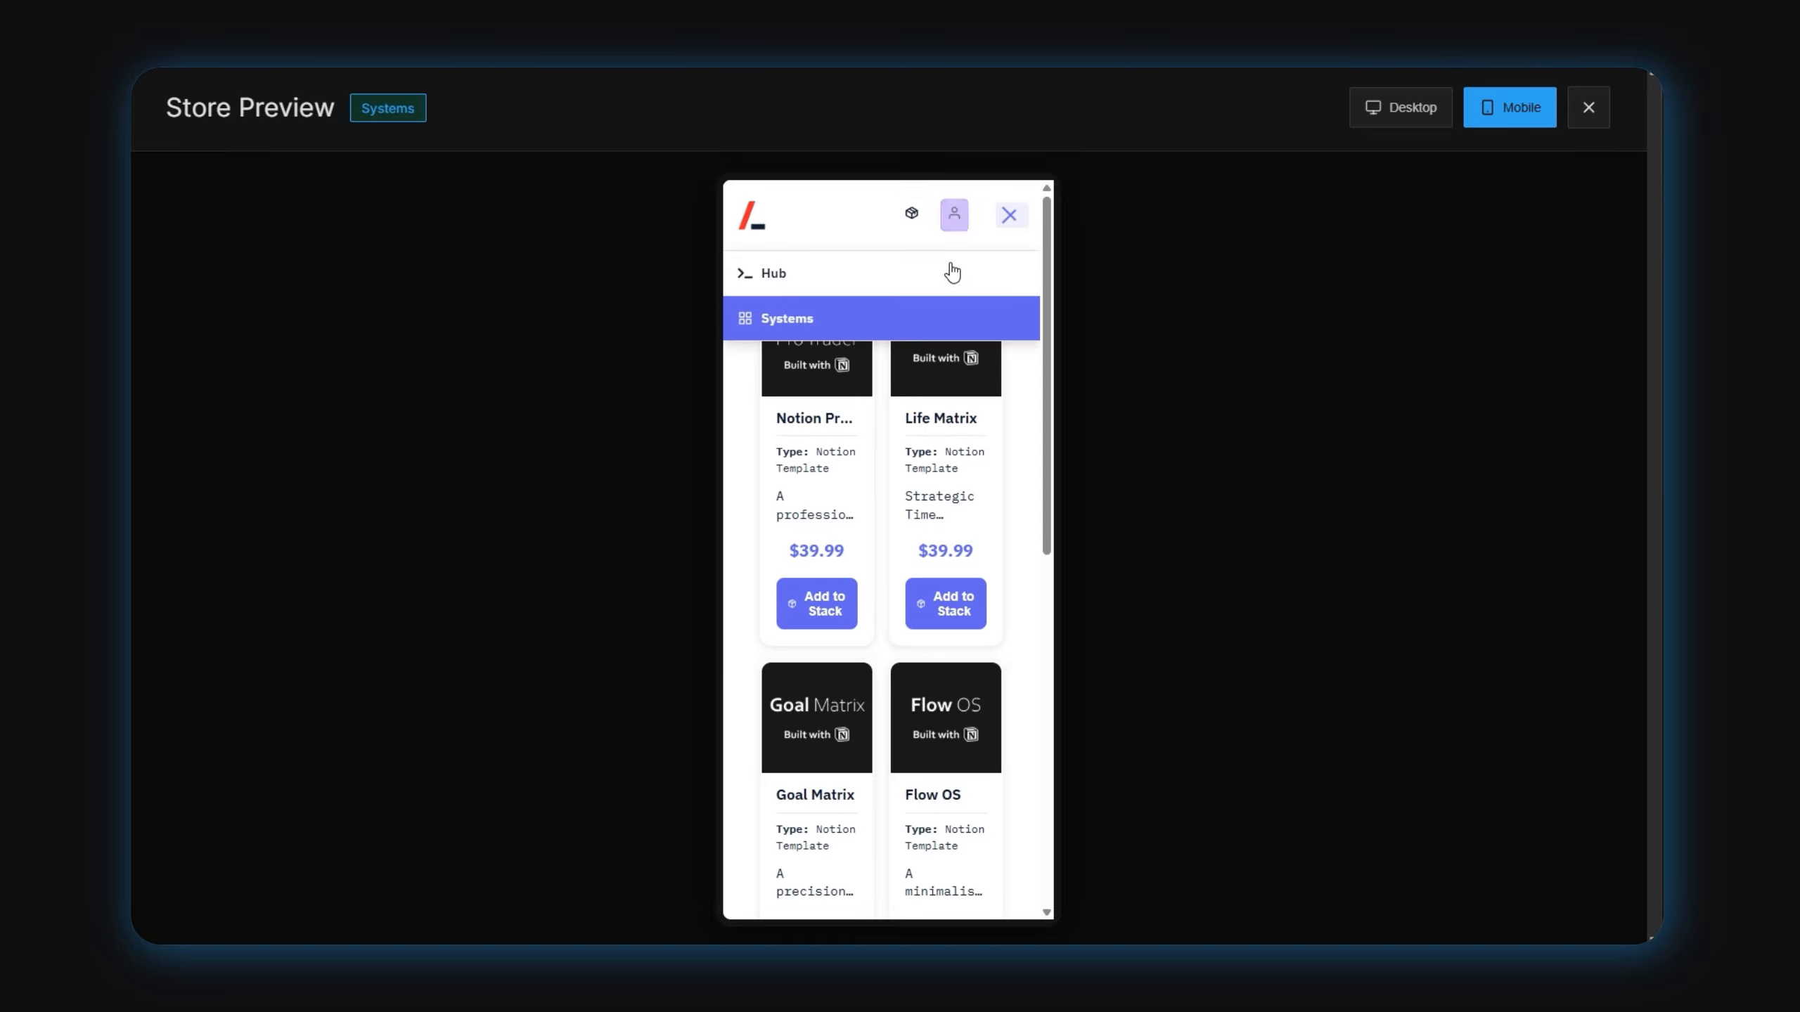
left_click(1014, 215)
scroll(974, 379, "down", 8)
scroll(982, 394, "up", 10)
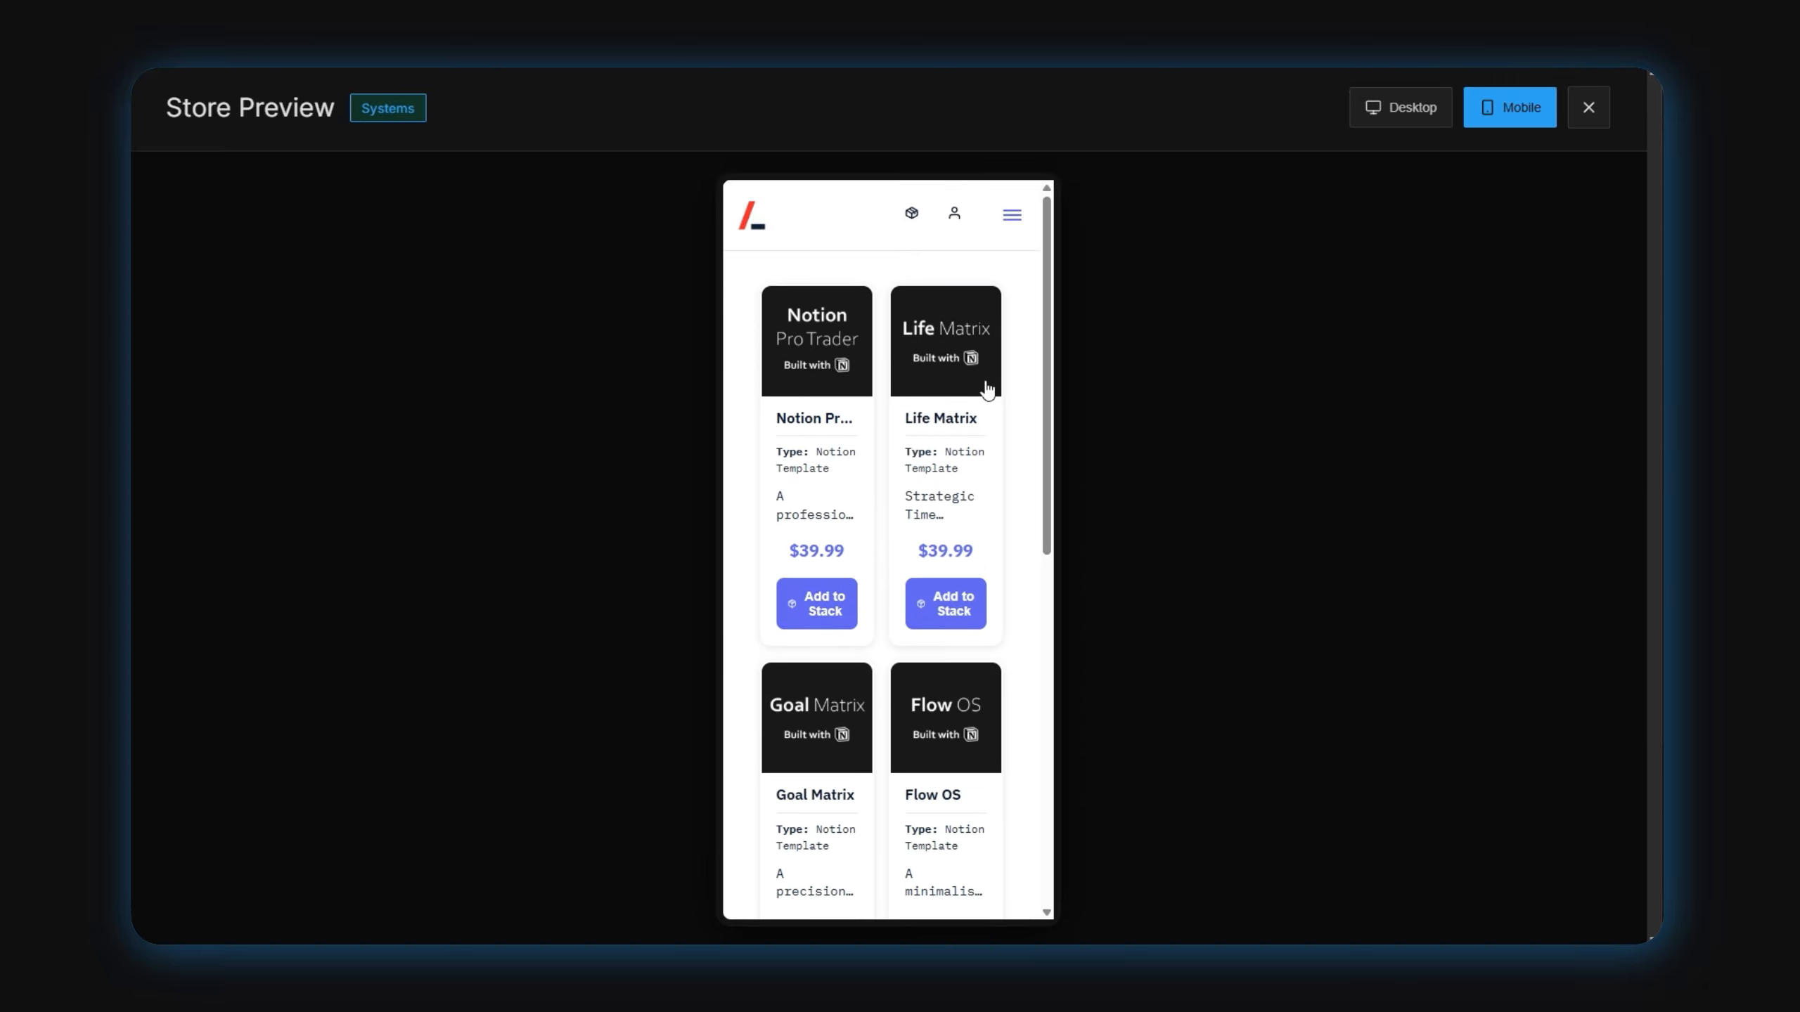
Close the store preview and open the store's launch settings on the admin dashboard
left_click(1589, 107)
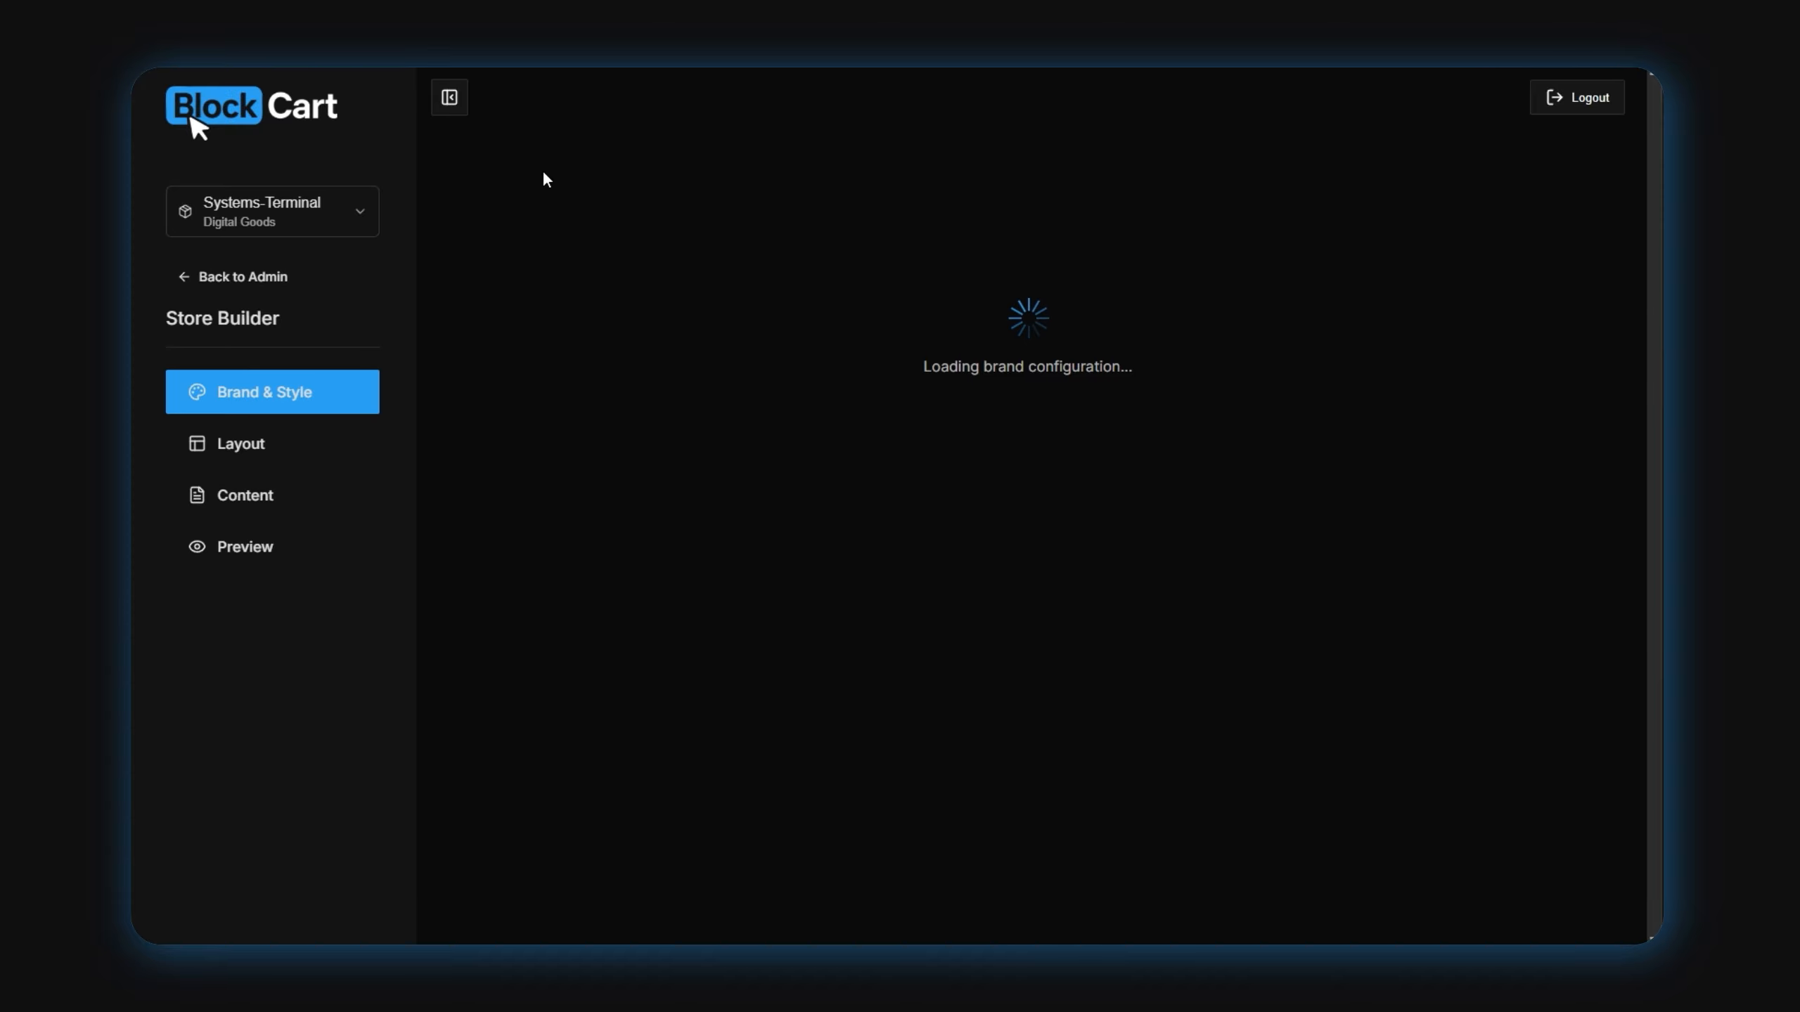
left_click(268, 278)
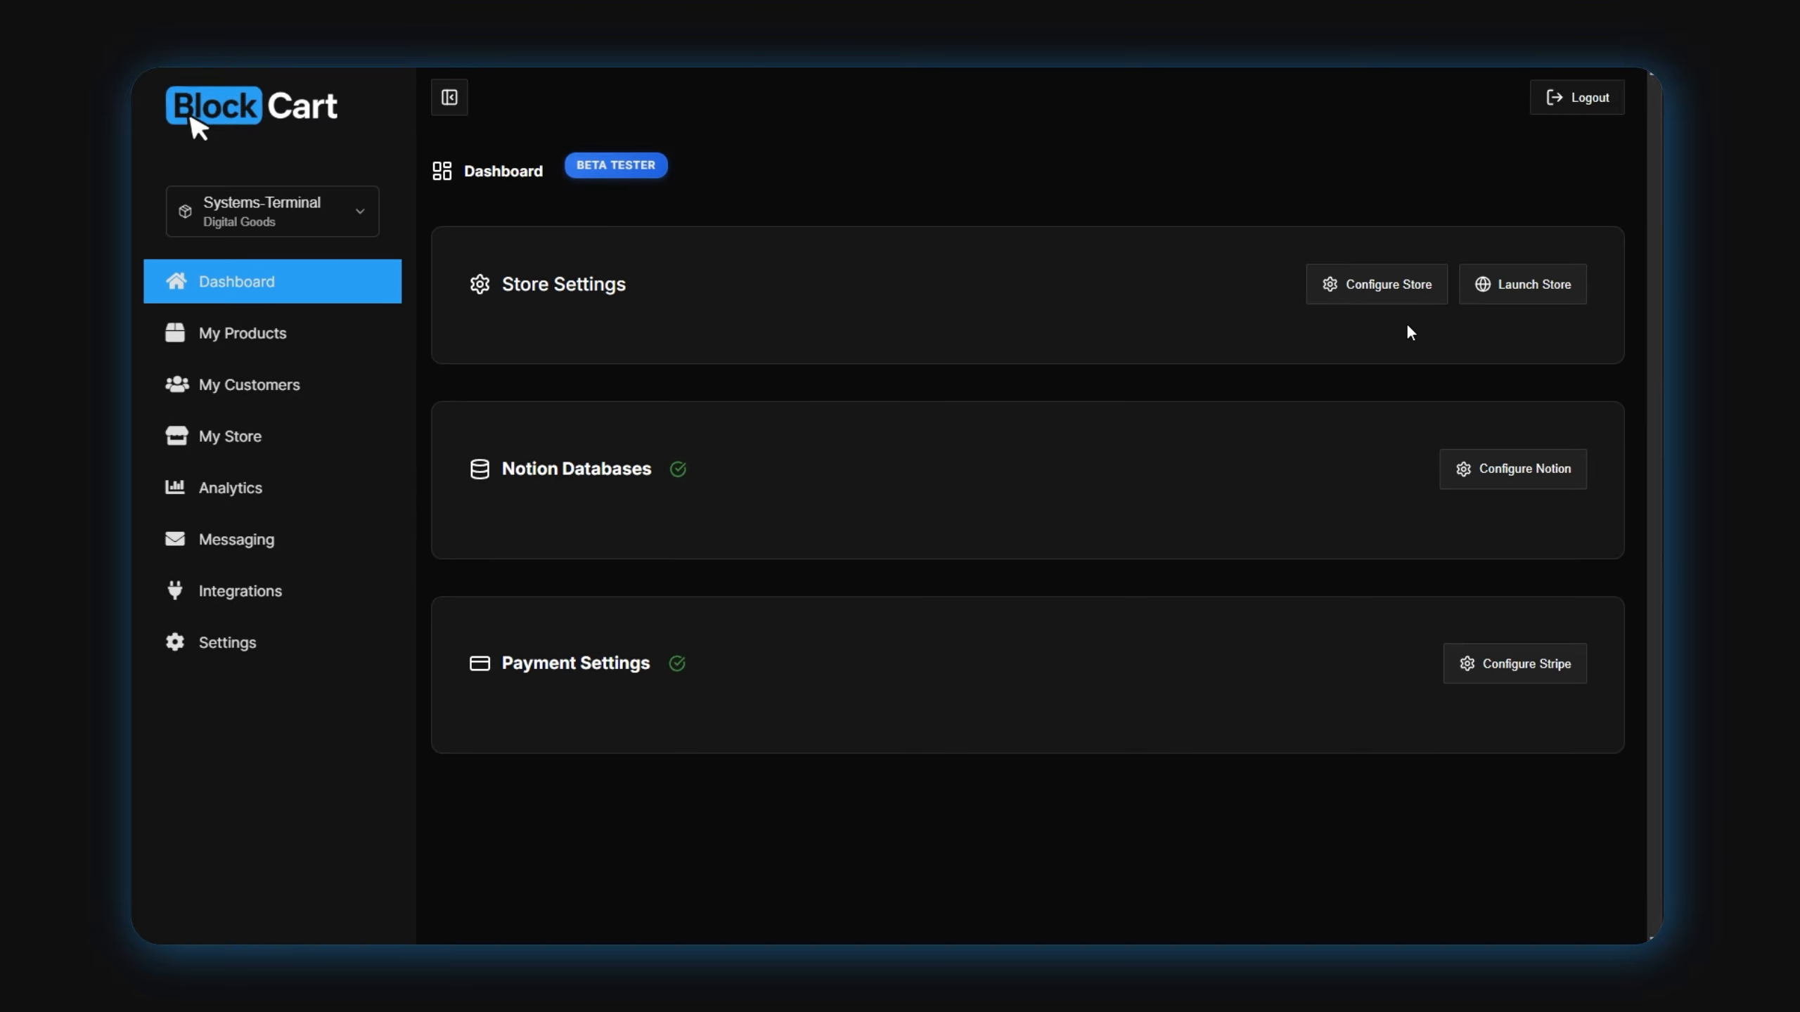
left_click(1484, 285)
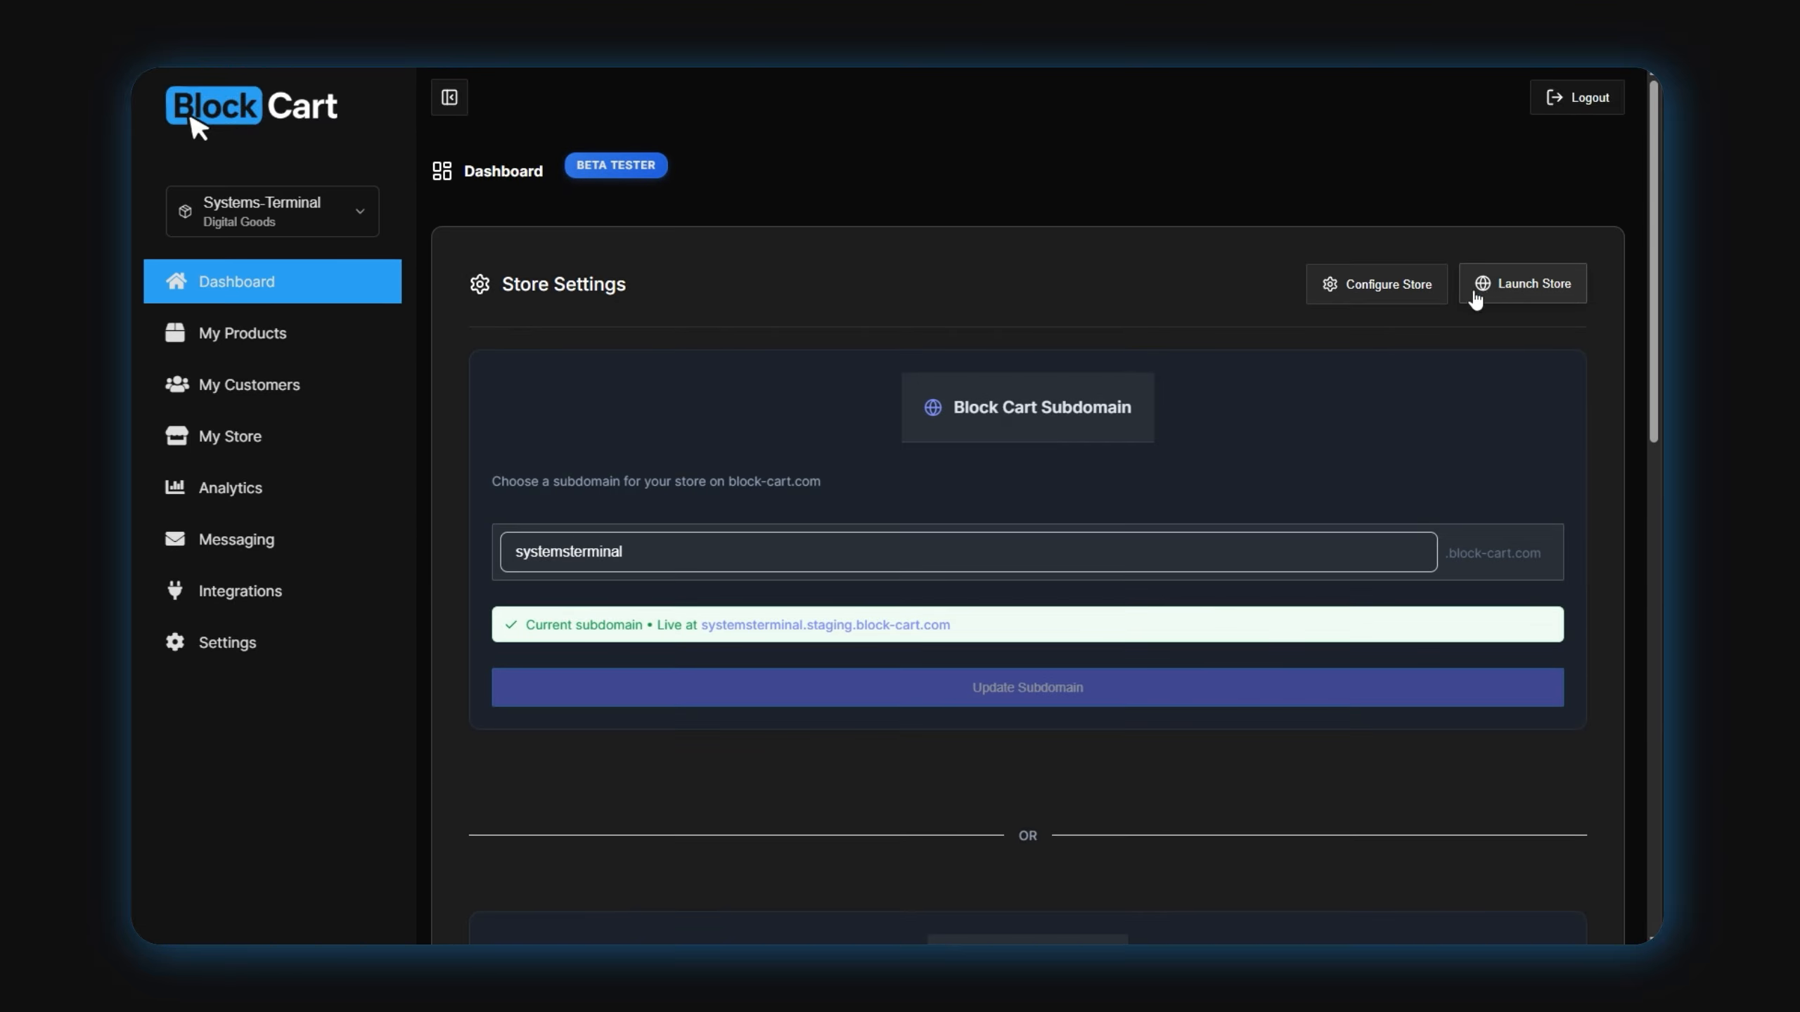
Clear the store's Block Cart subdomain and enter it again as systemsterminal
double_click(1075, 562)
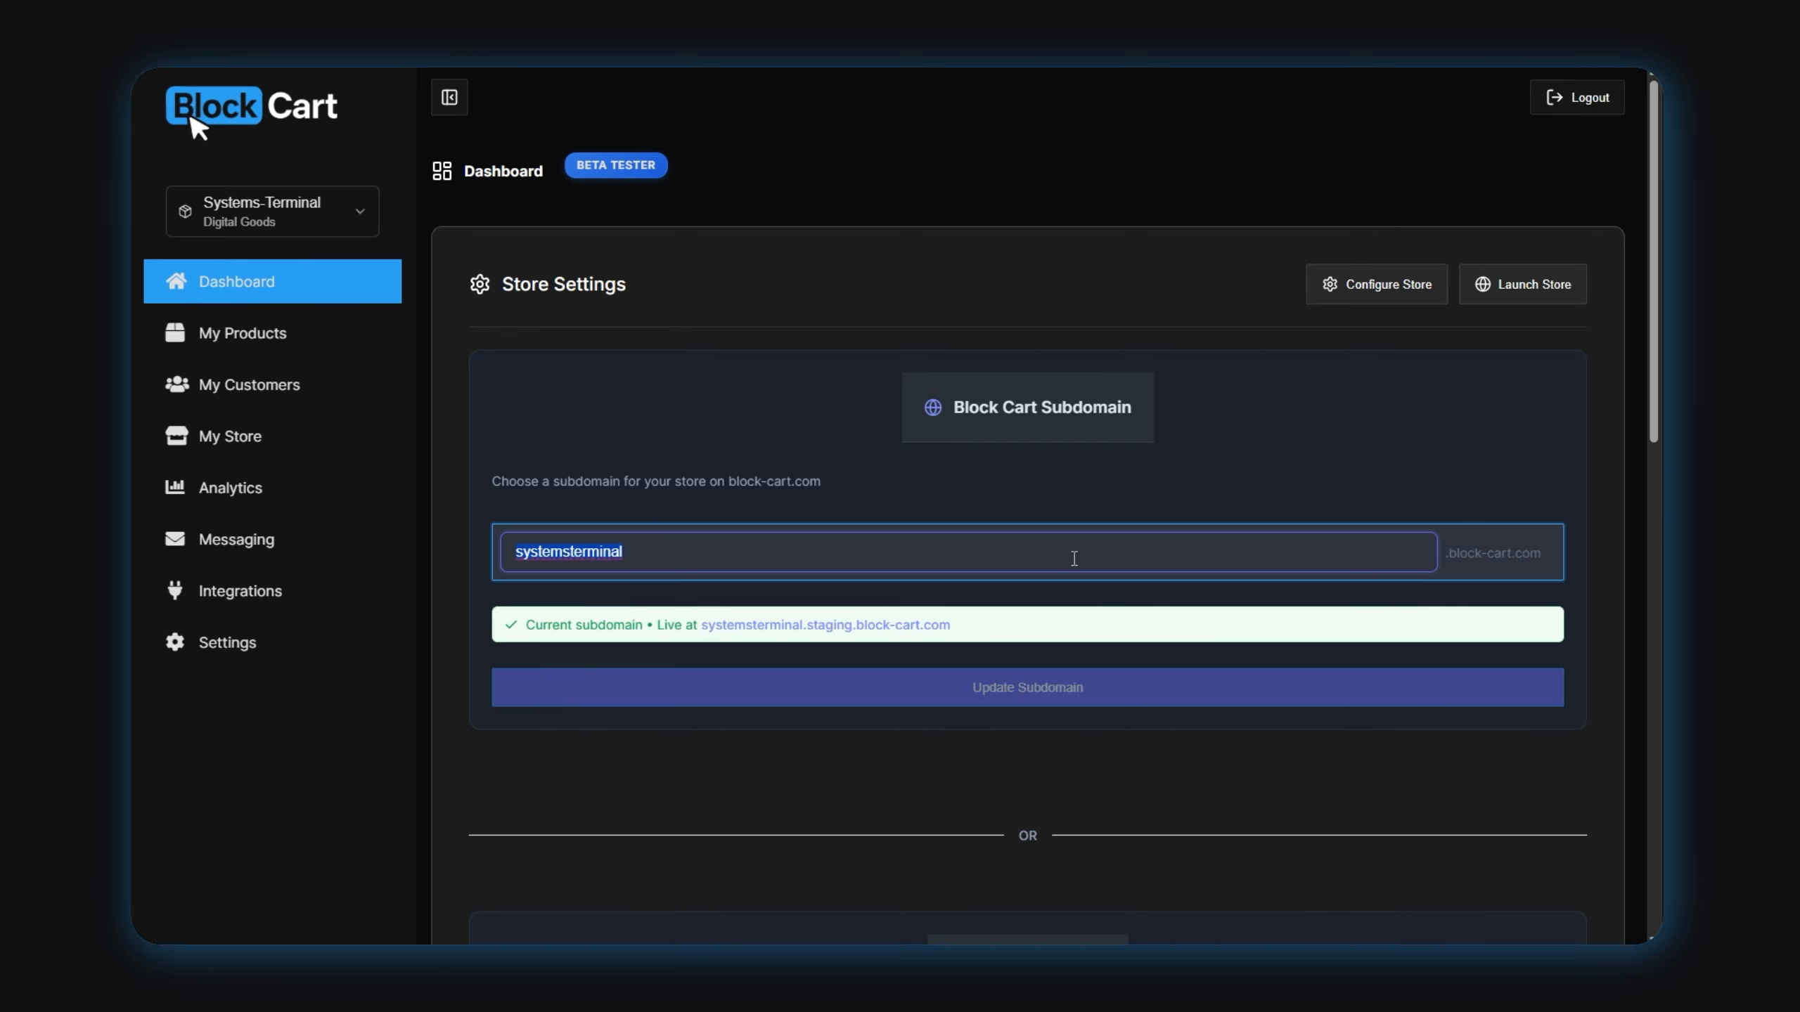
key("BackSpace")
scroll(1075, 490, "down", 8)
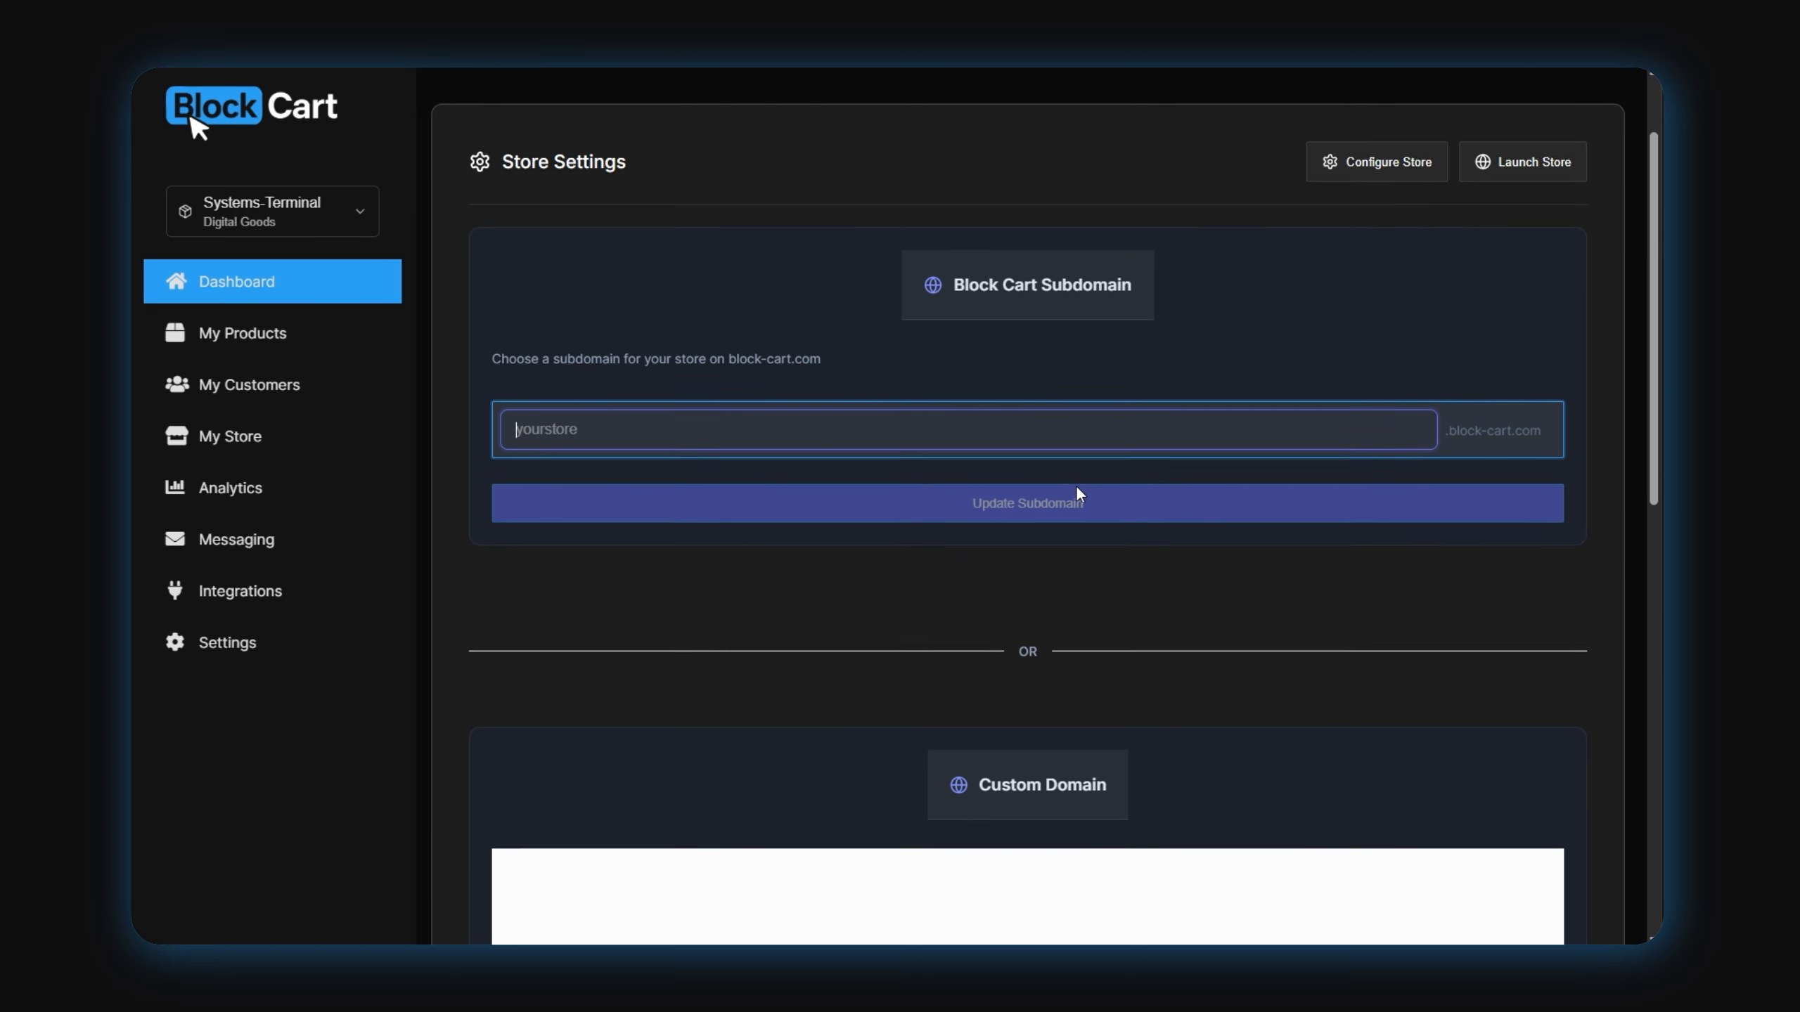
scroll(1077, 497, "up", 4)
scroll(1076, 490, "up", 4)
type("systemsterm")
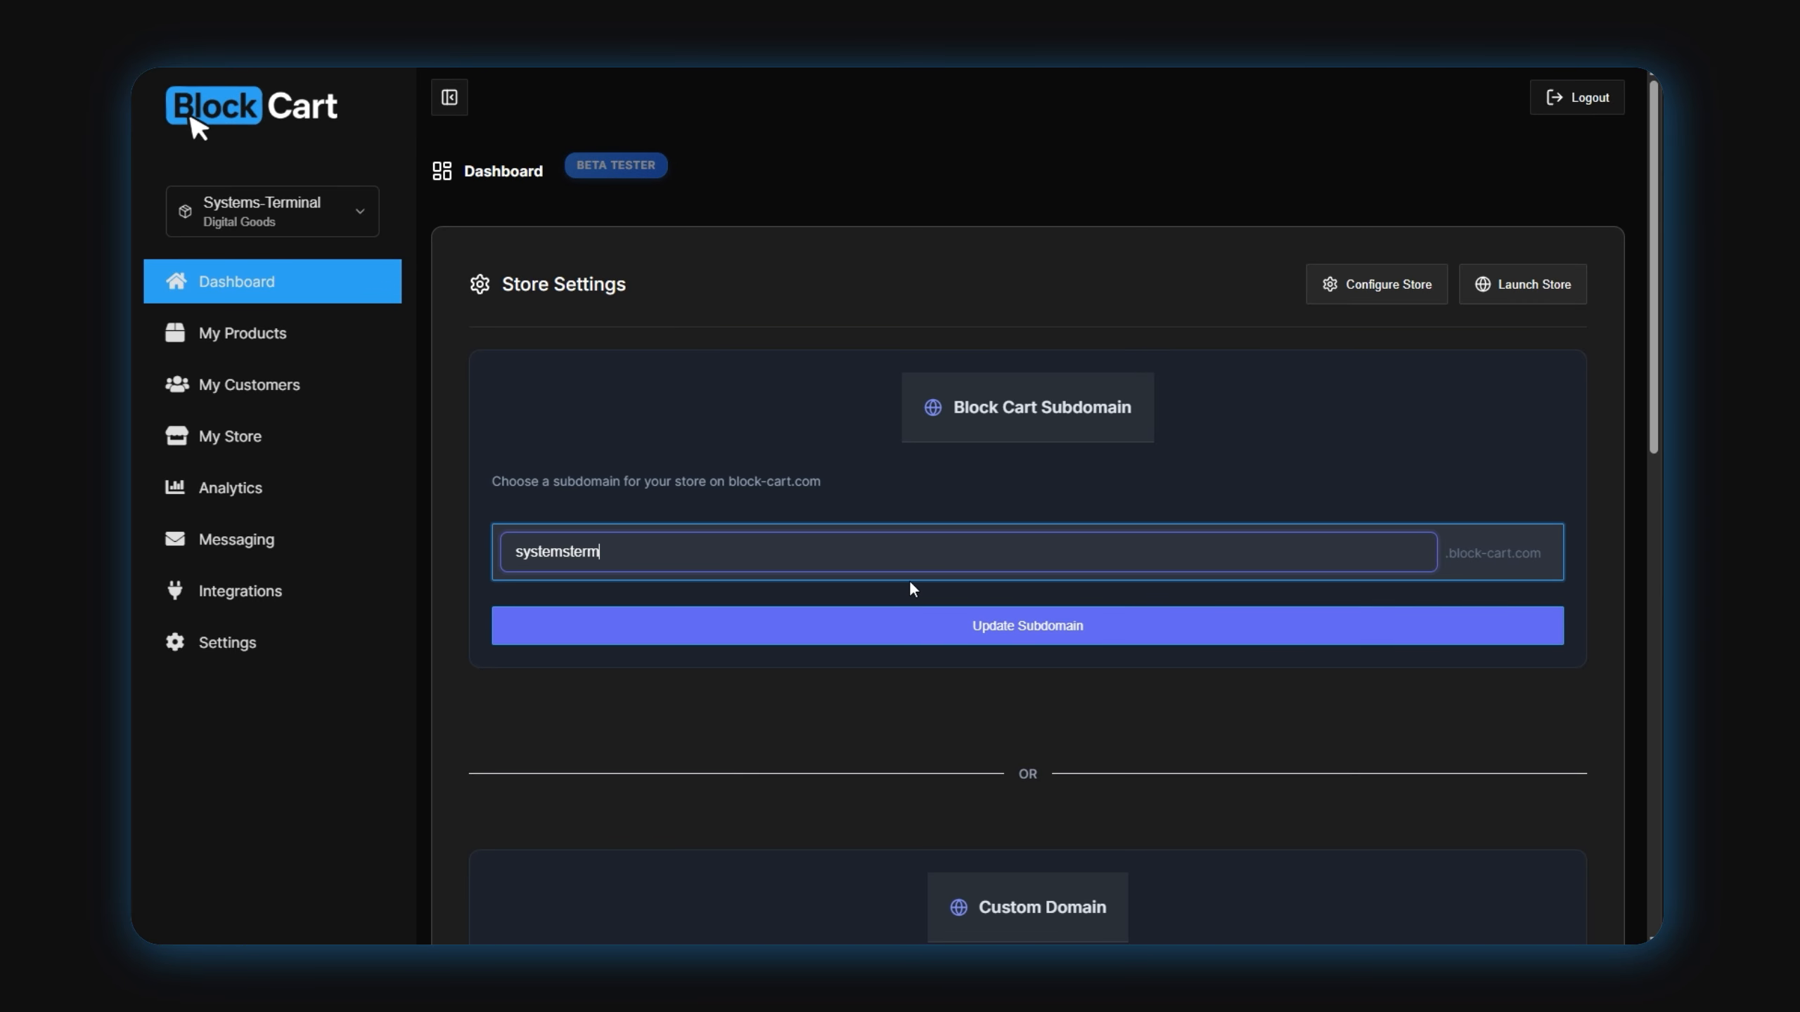
type("inal")
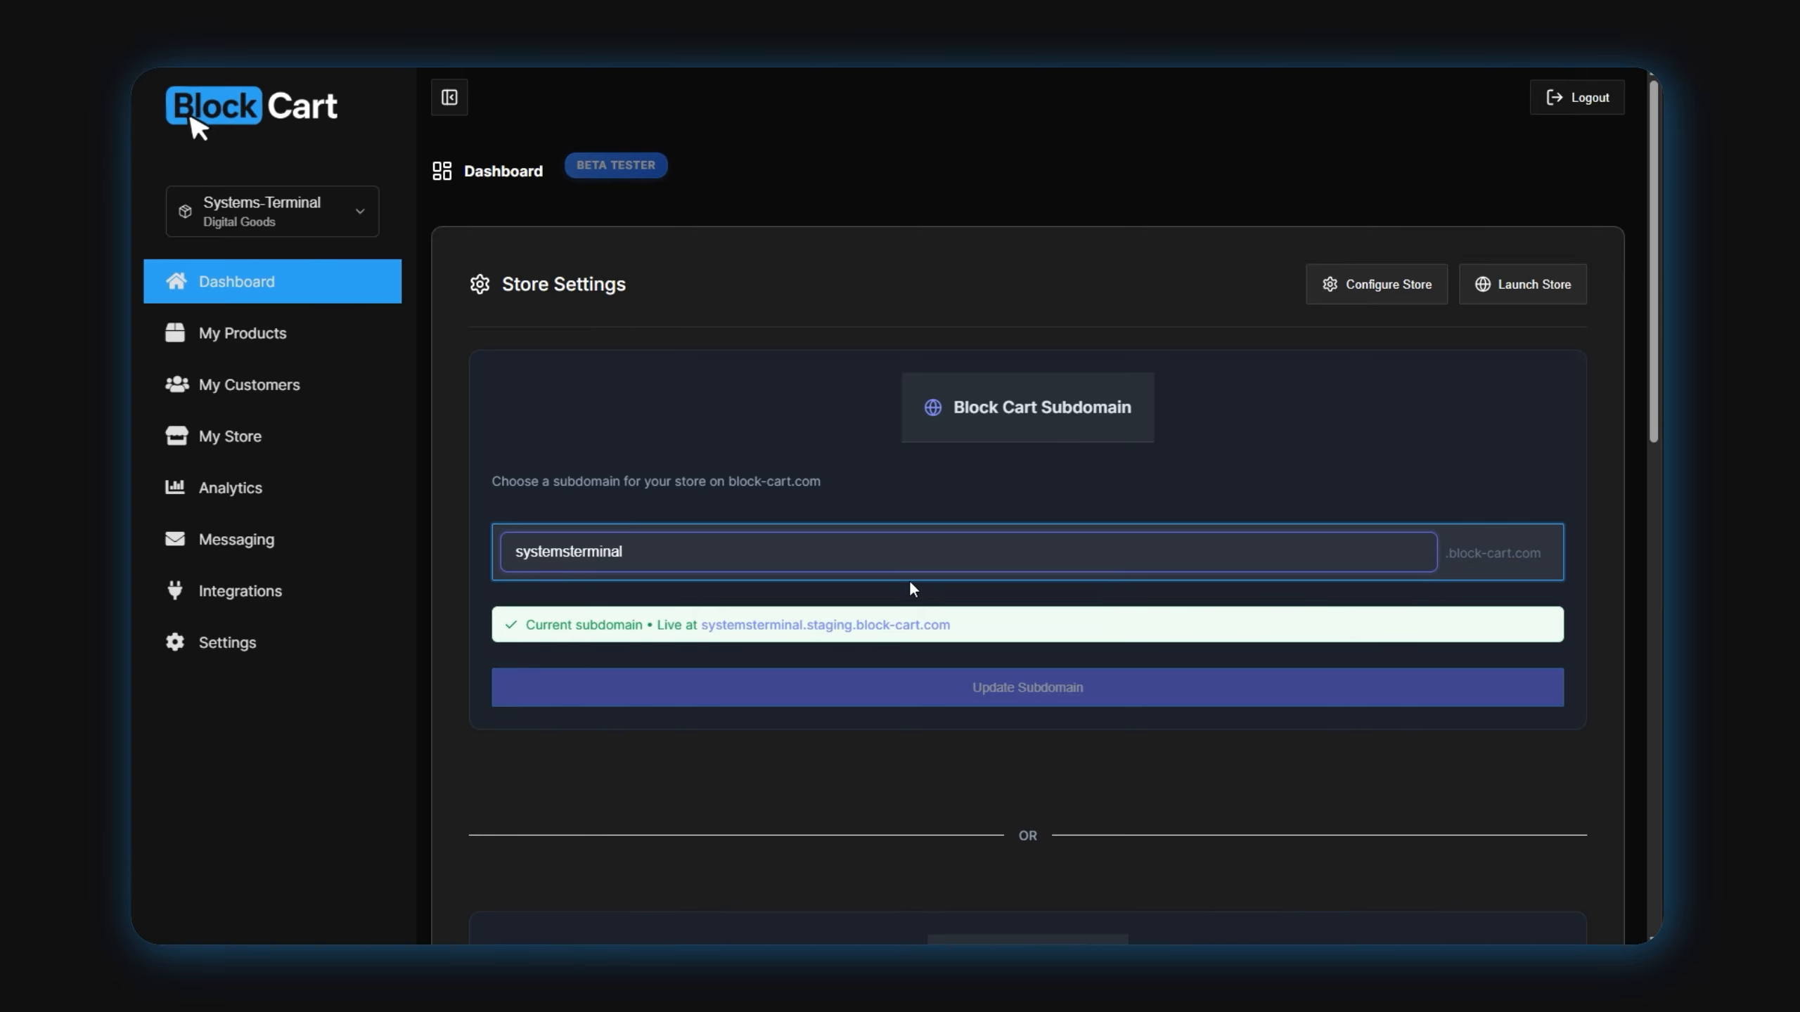
Open the live store at systemsterminal.staging.block-cart.com and examine its Hub page down to the newsletter form
left_click(836, 627)
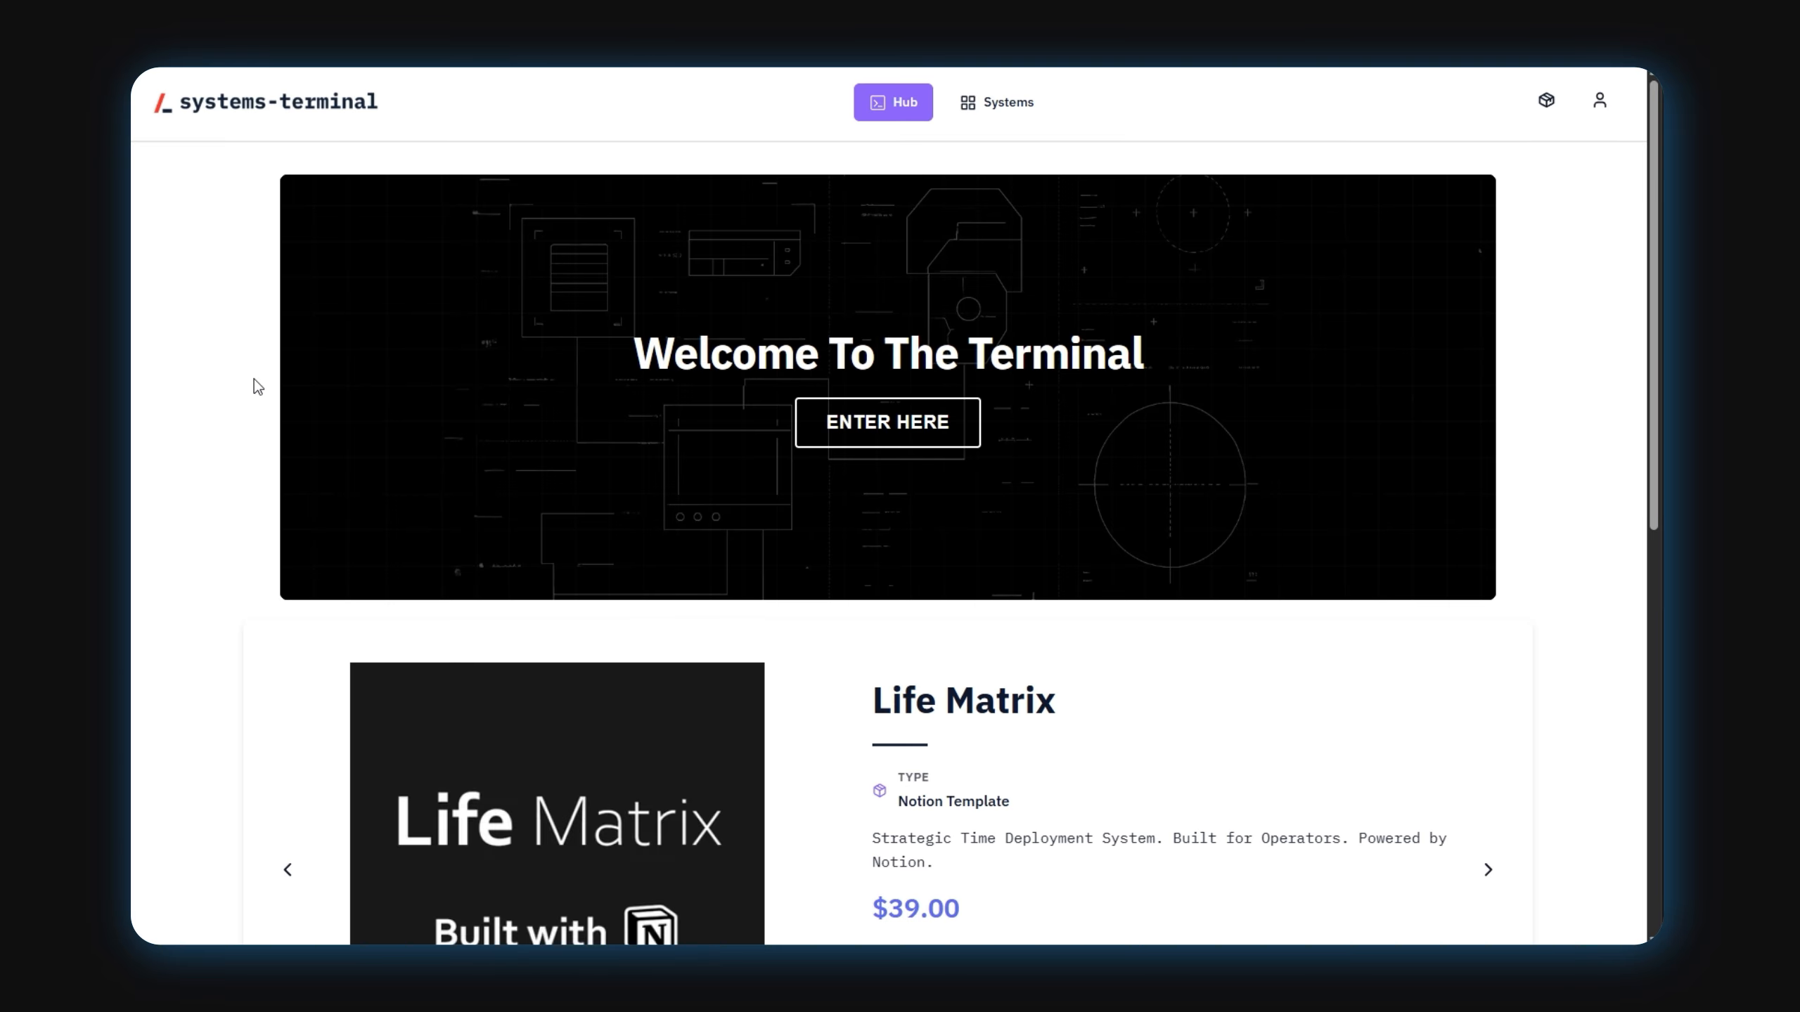
scroll(229, 374, "down", 10)
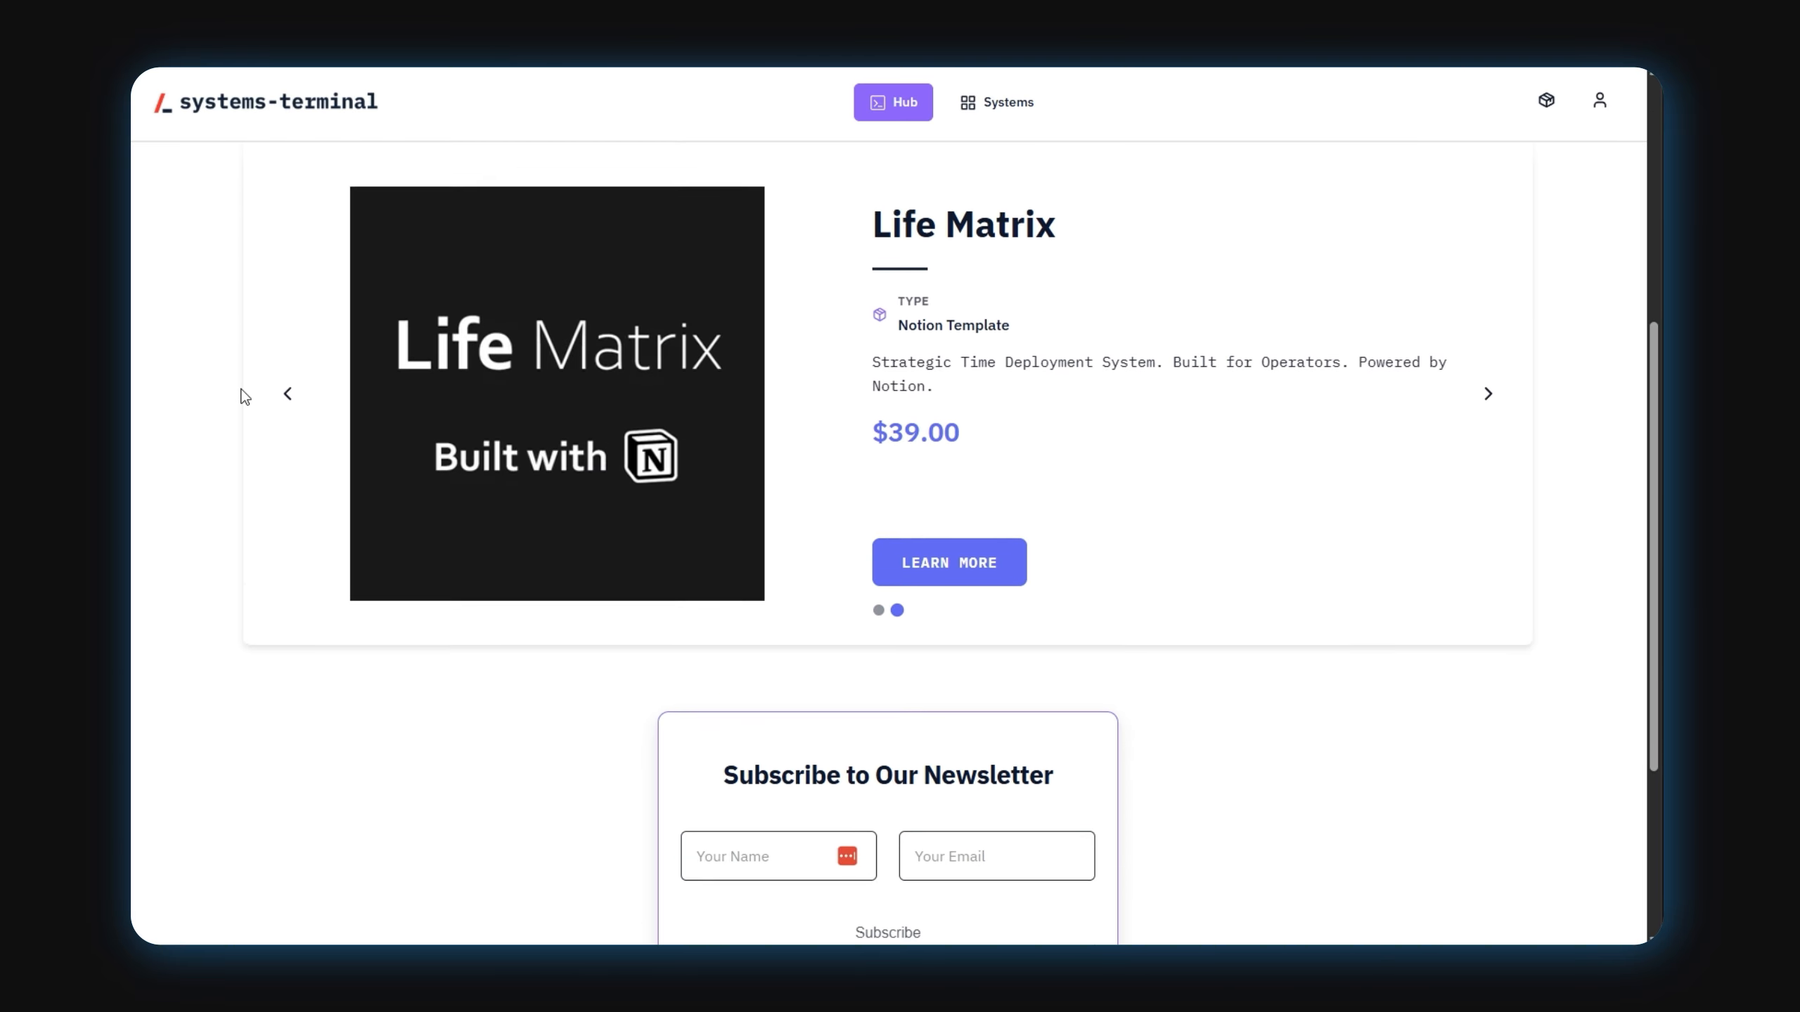
scroll(245, 397, "up", 10)
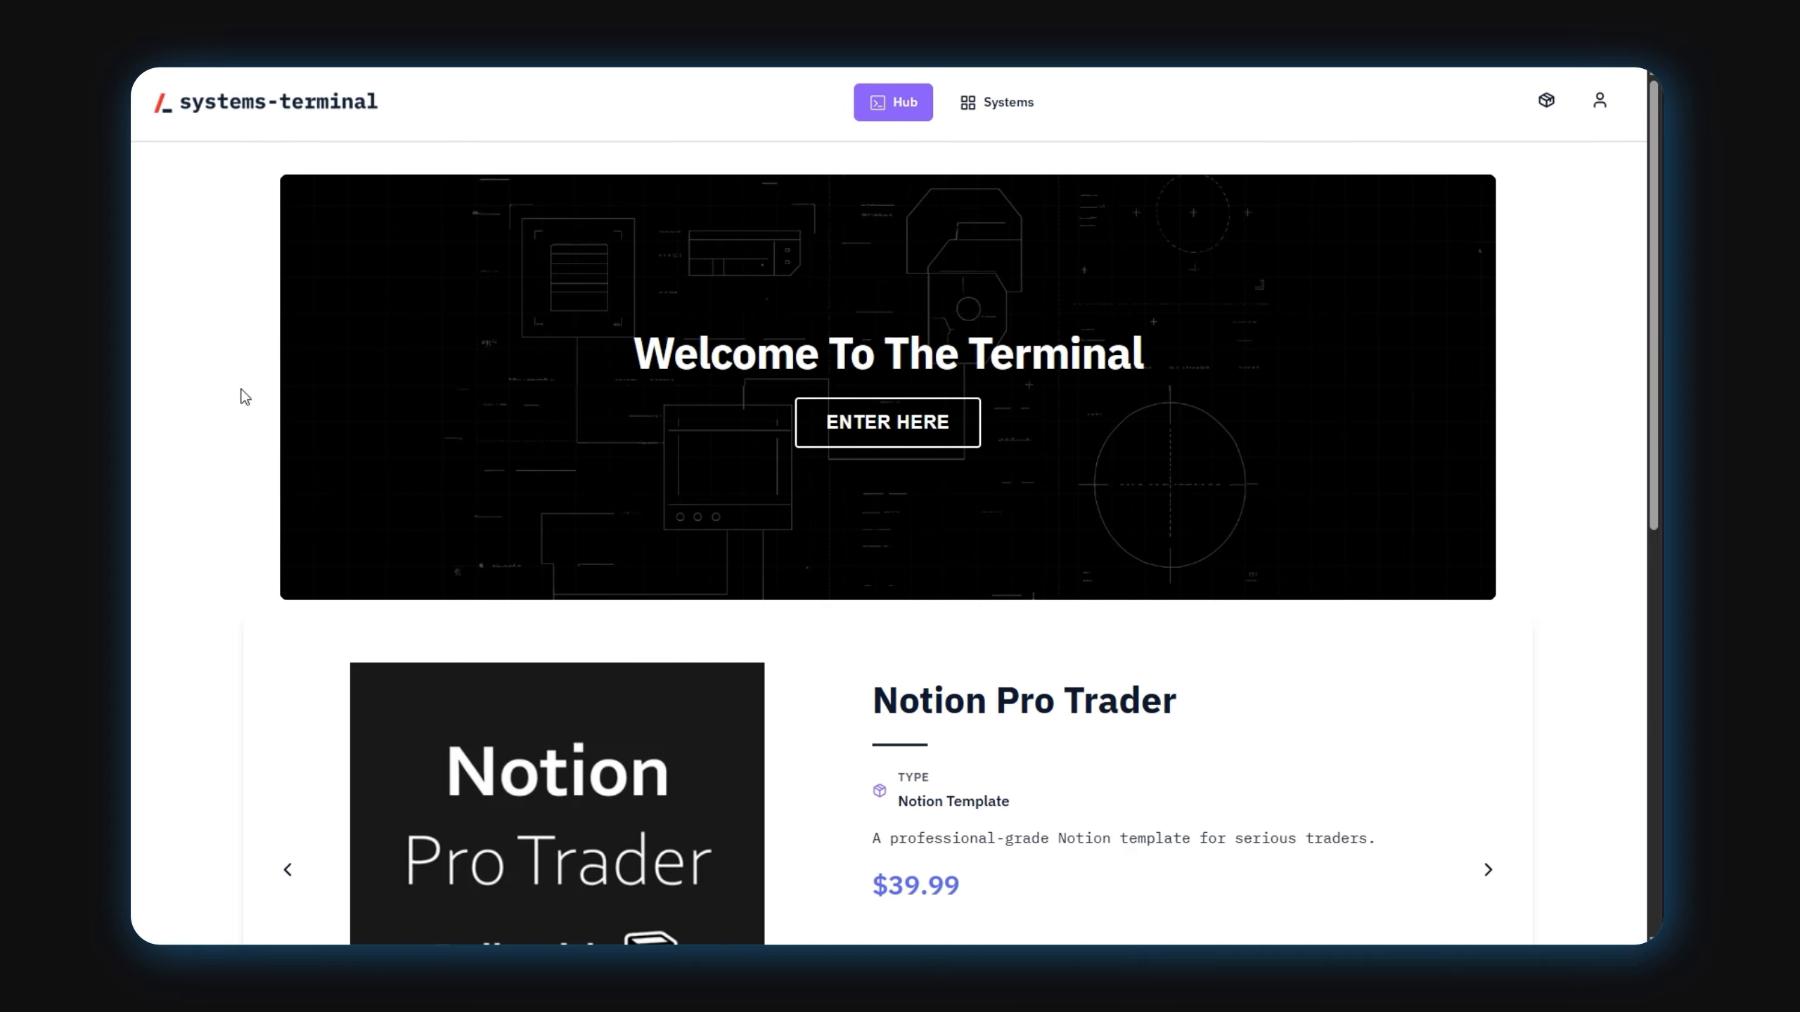
Enter the Systems page from the hero banner, add the Goal Matrix template to the cart and proceed to checkout
left_click(833, 417)
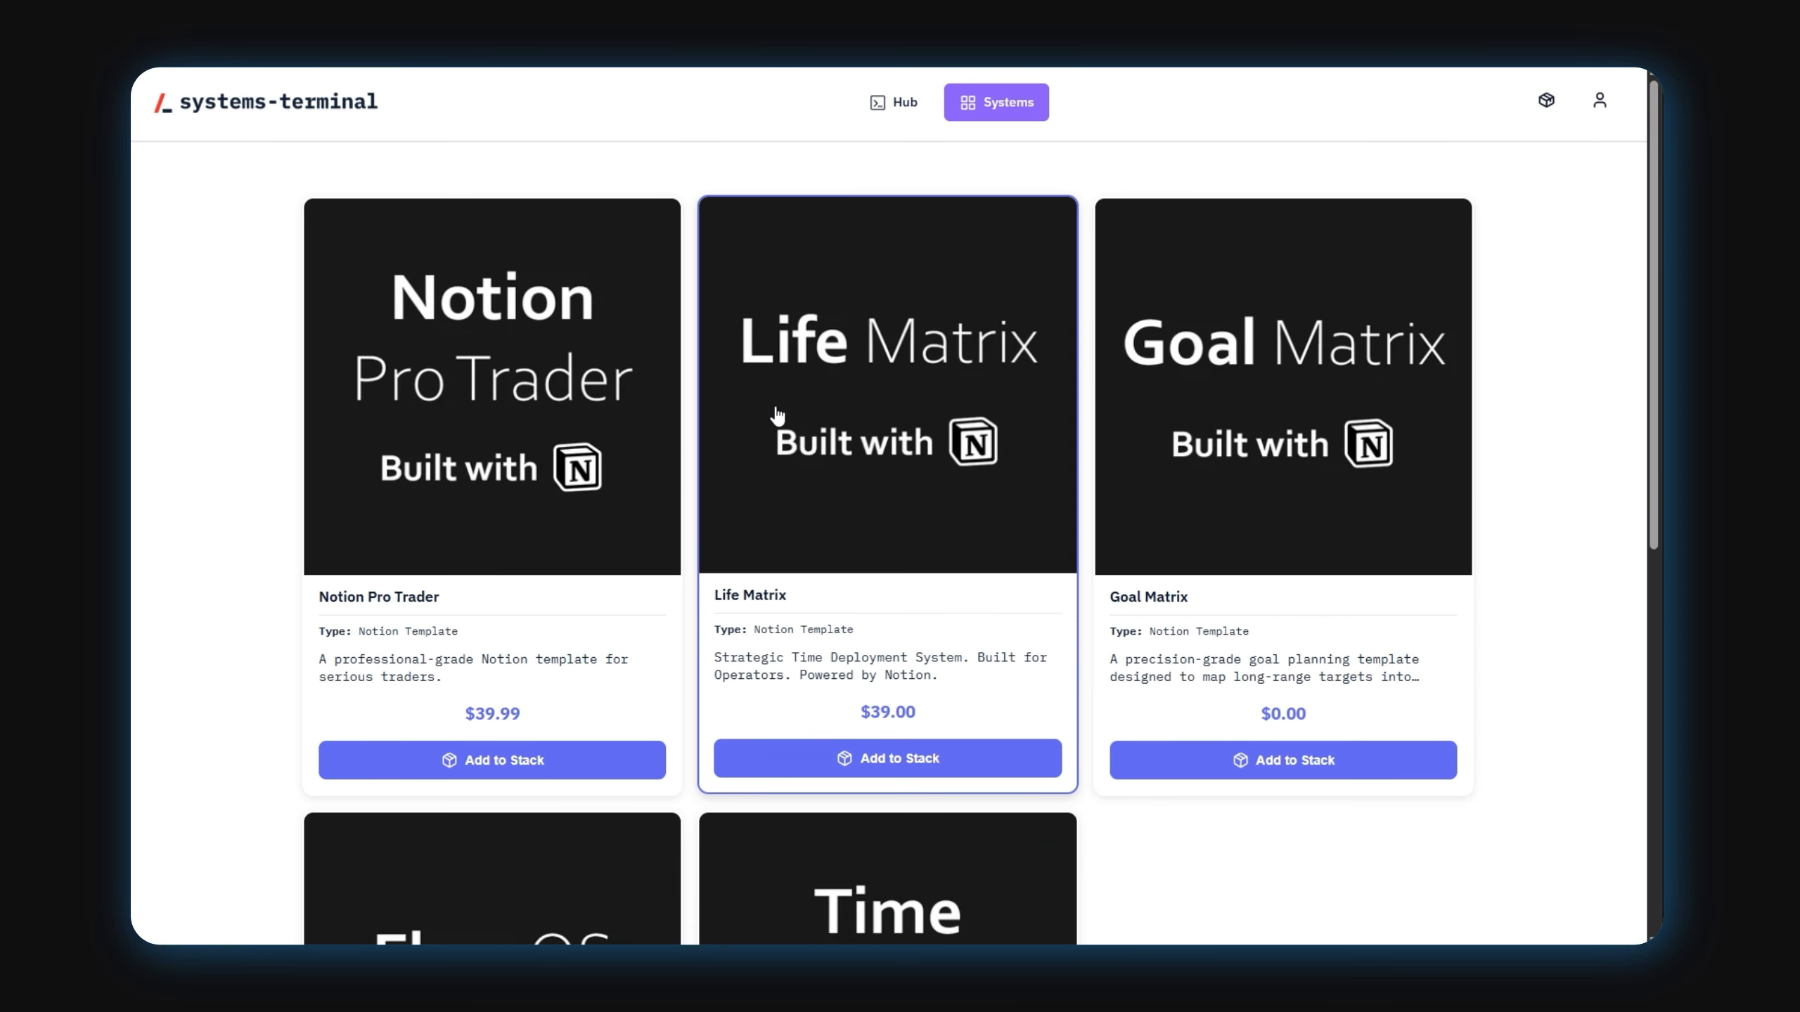
scroll(779, 494, "down", 3)
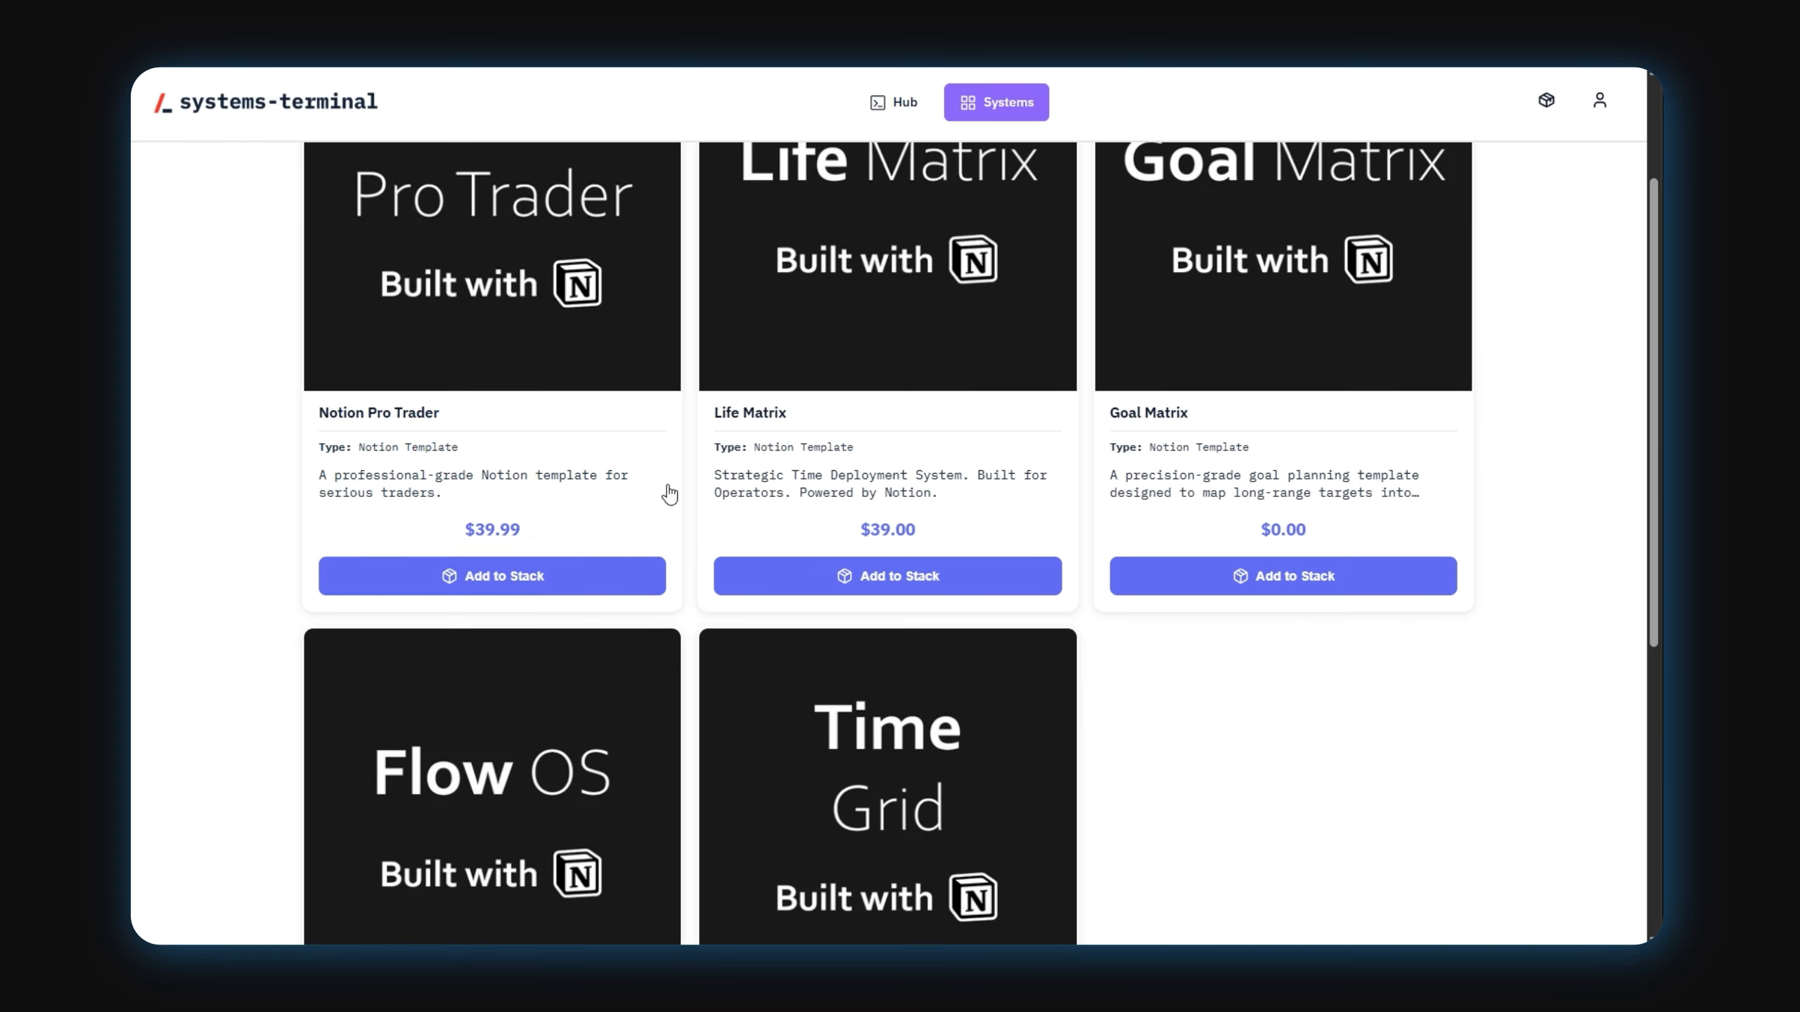
scroll(624, 732, "down", 6)
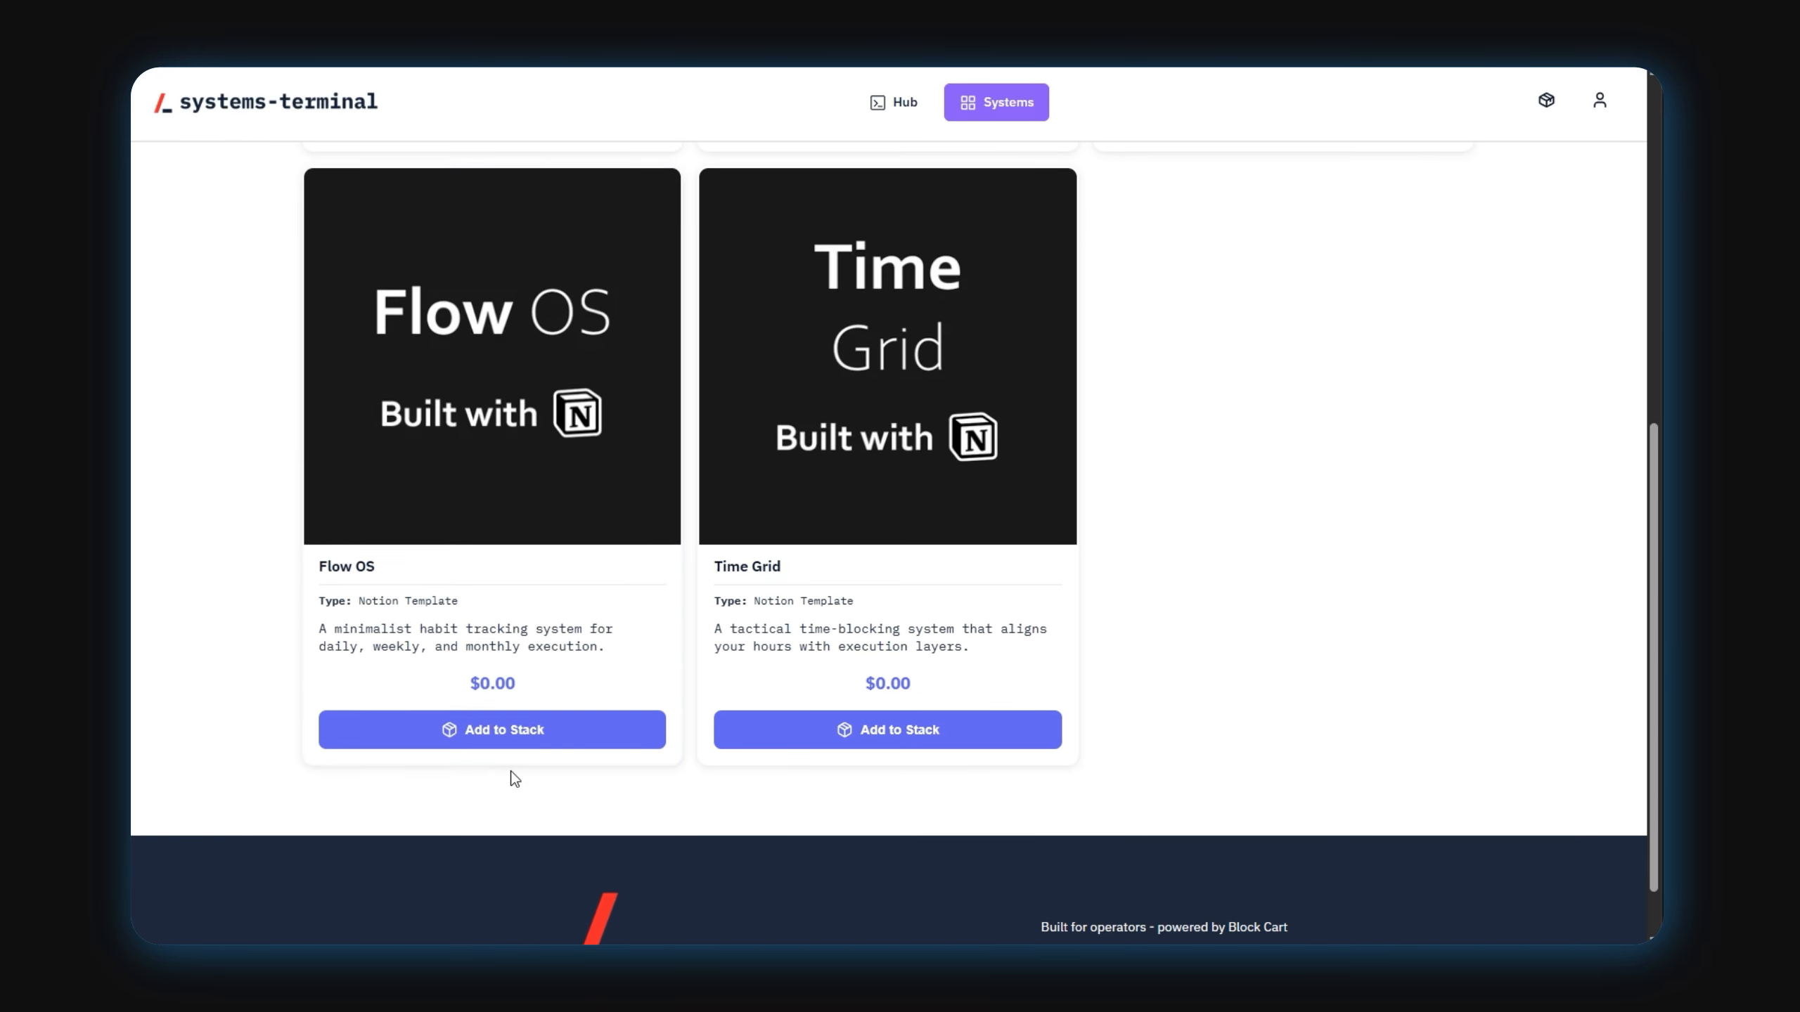
left_click(467, 744)
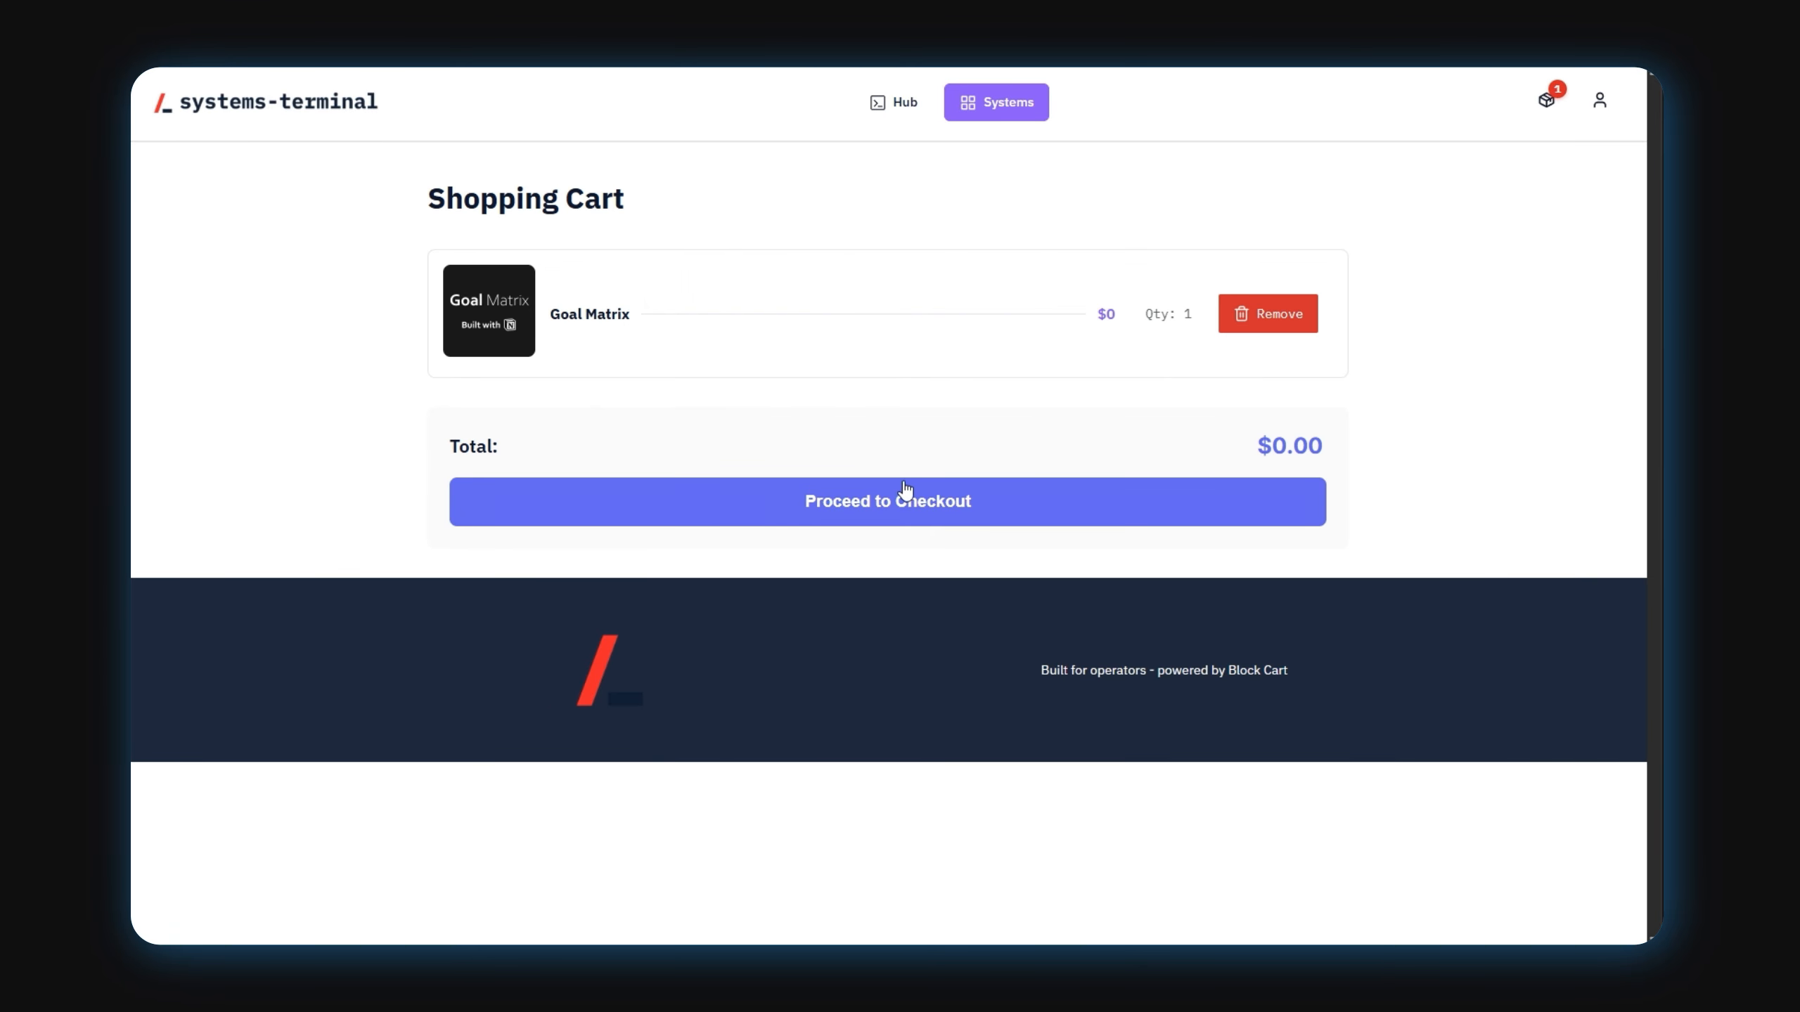
left_click(985, 505)
Examine the checkout page's customer information fields, order summary and Digital Systems Acknowledgment terms
left_click(474, 391)
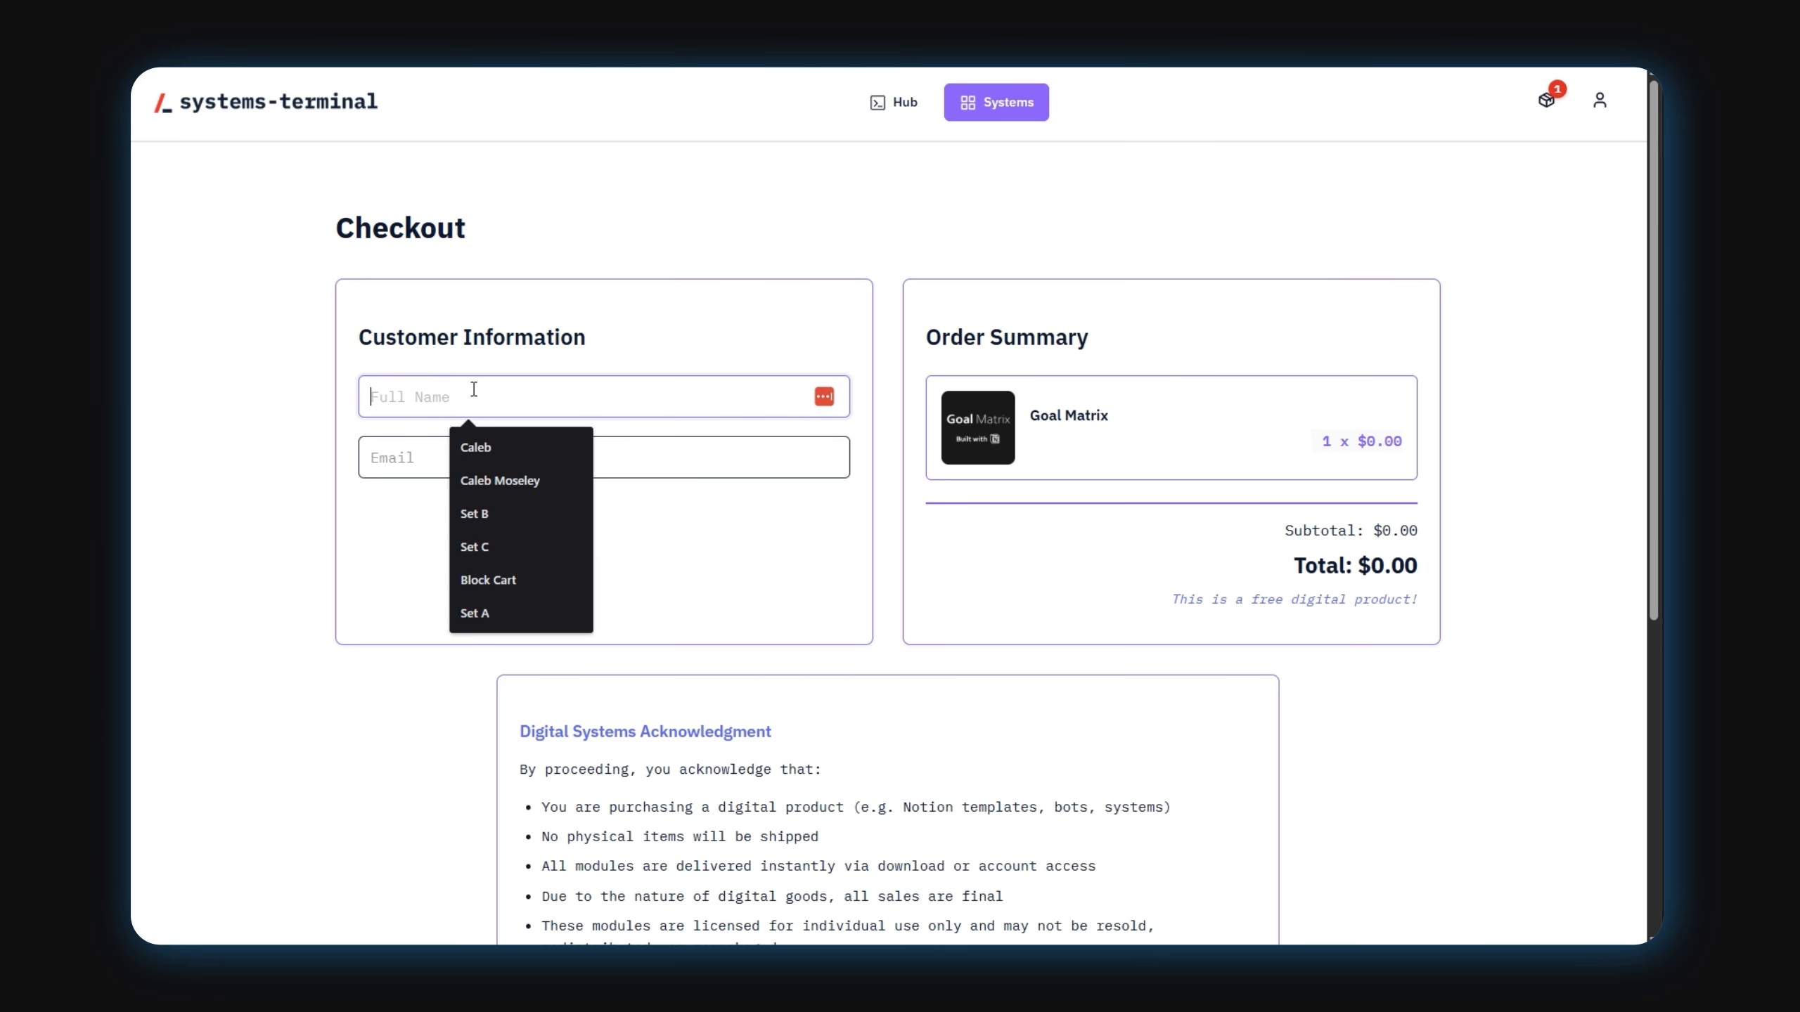
left_click(825, 496)
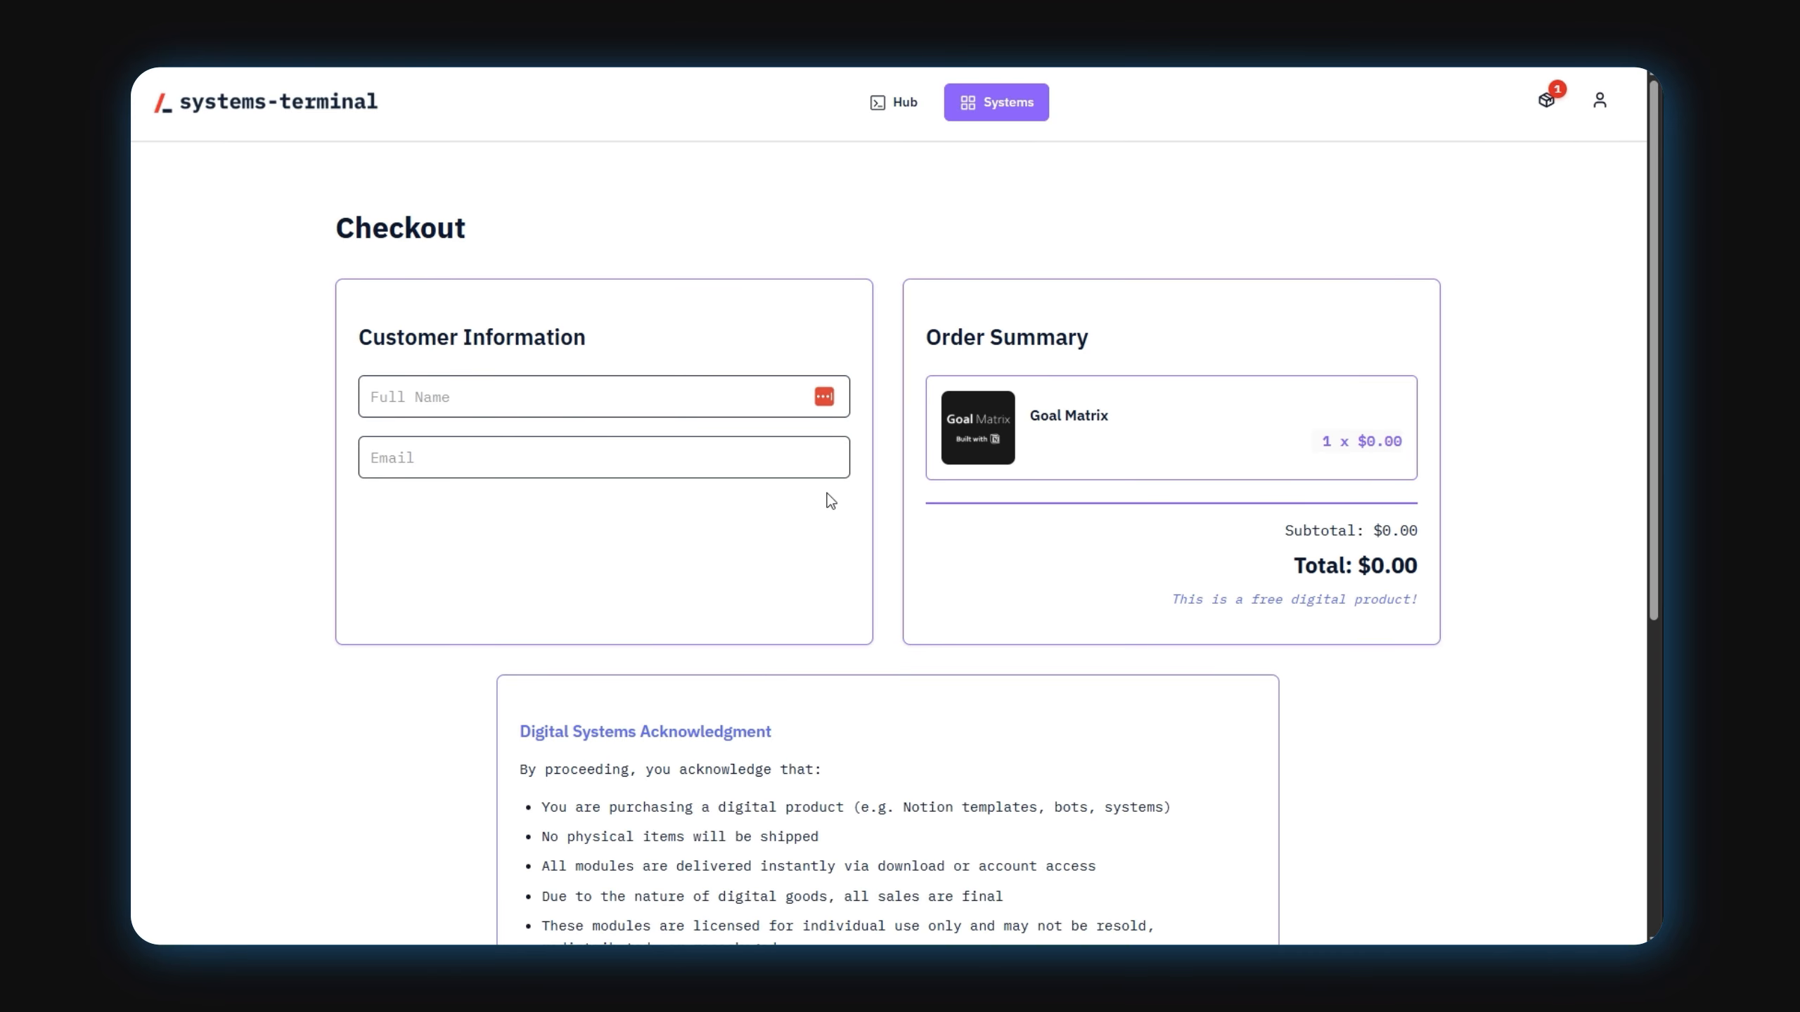
scroll(921, 521, "down", 1)
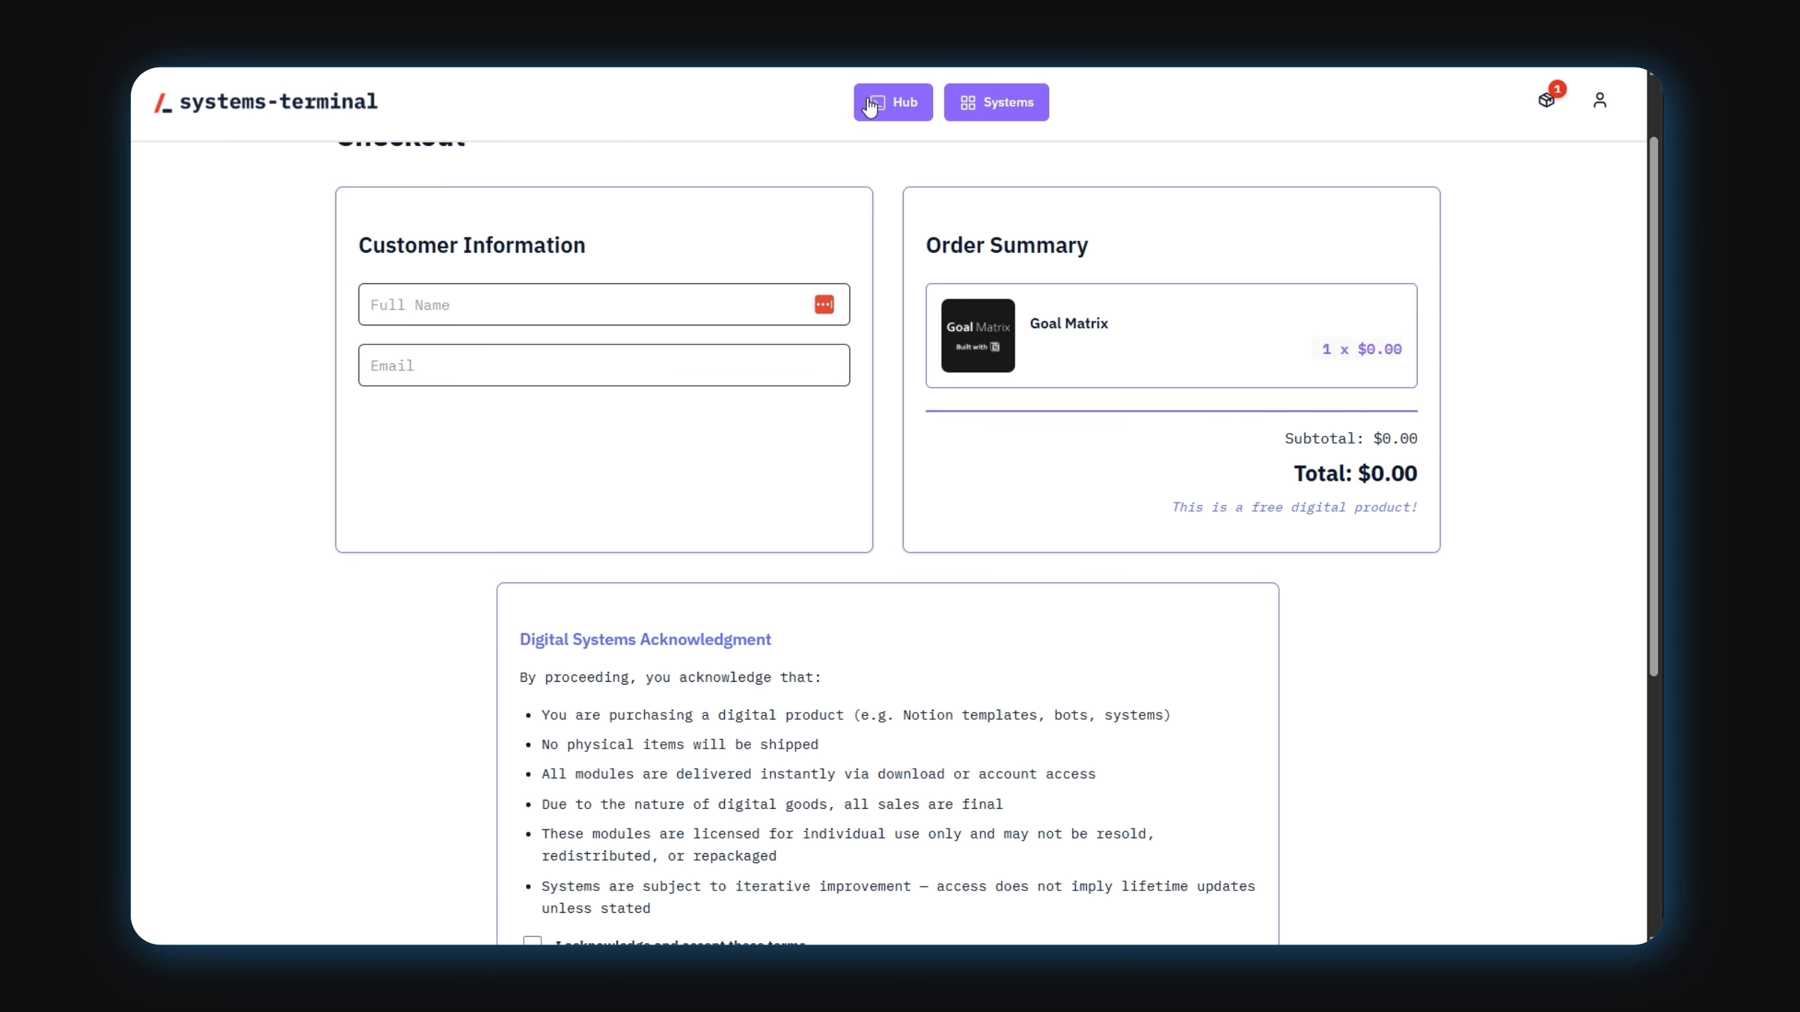
Return to the live store's Hub page and review its featured products and newsletter form
left_click(892, 102)
scroll(515, 454, "down", 7)
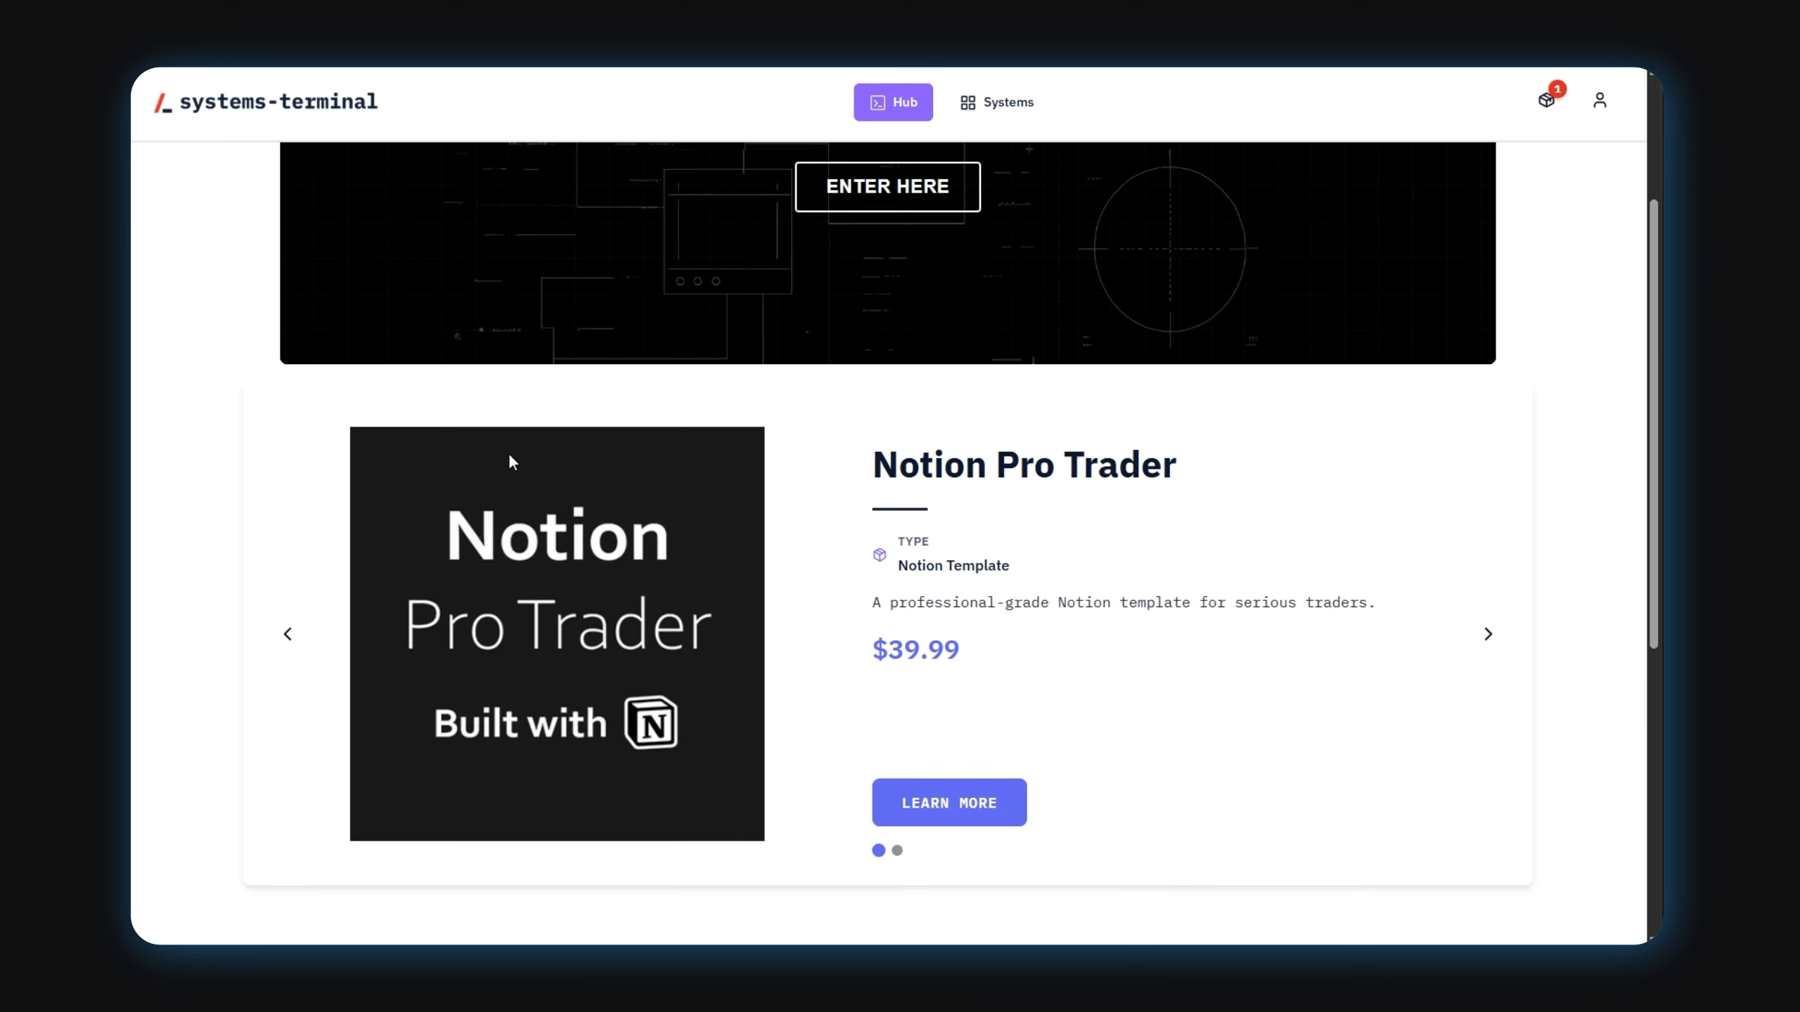
scroll(513, 481, "down", 4)
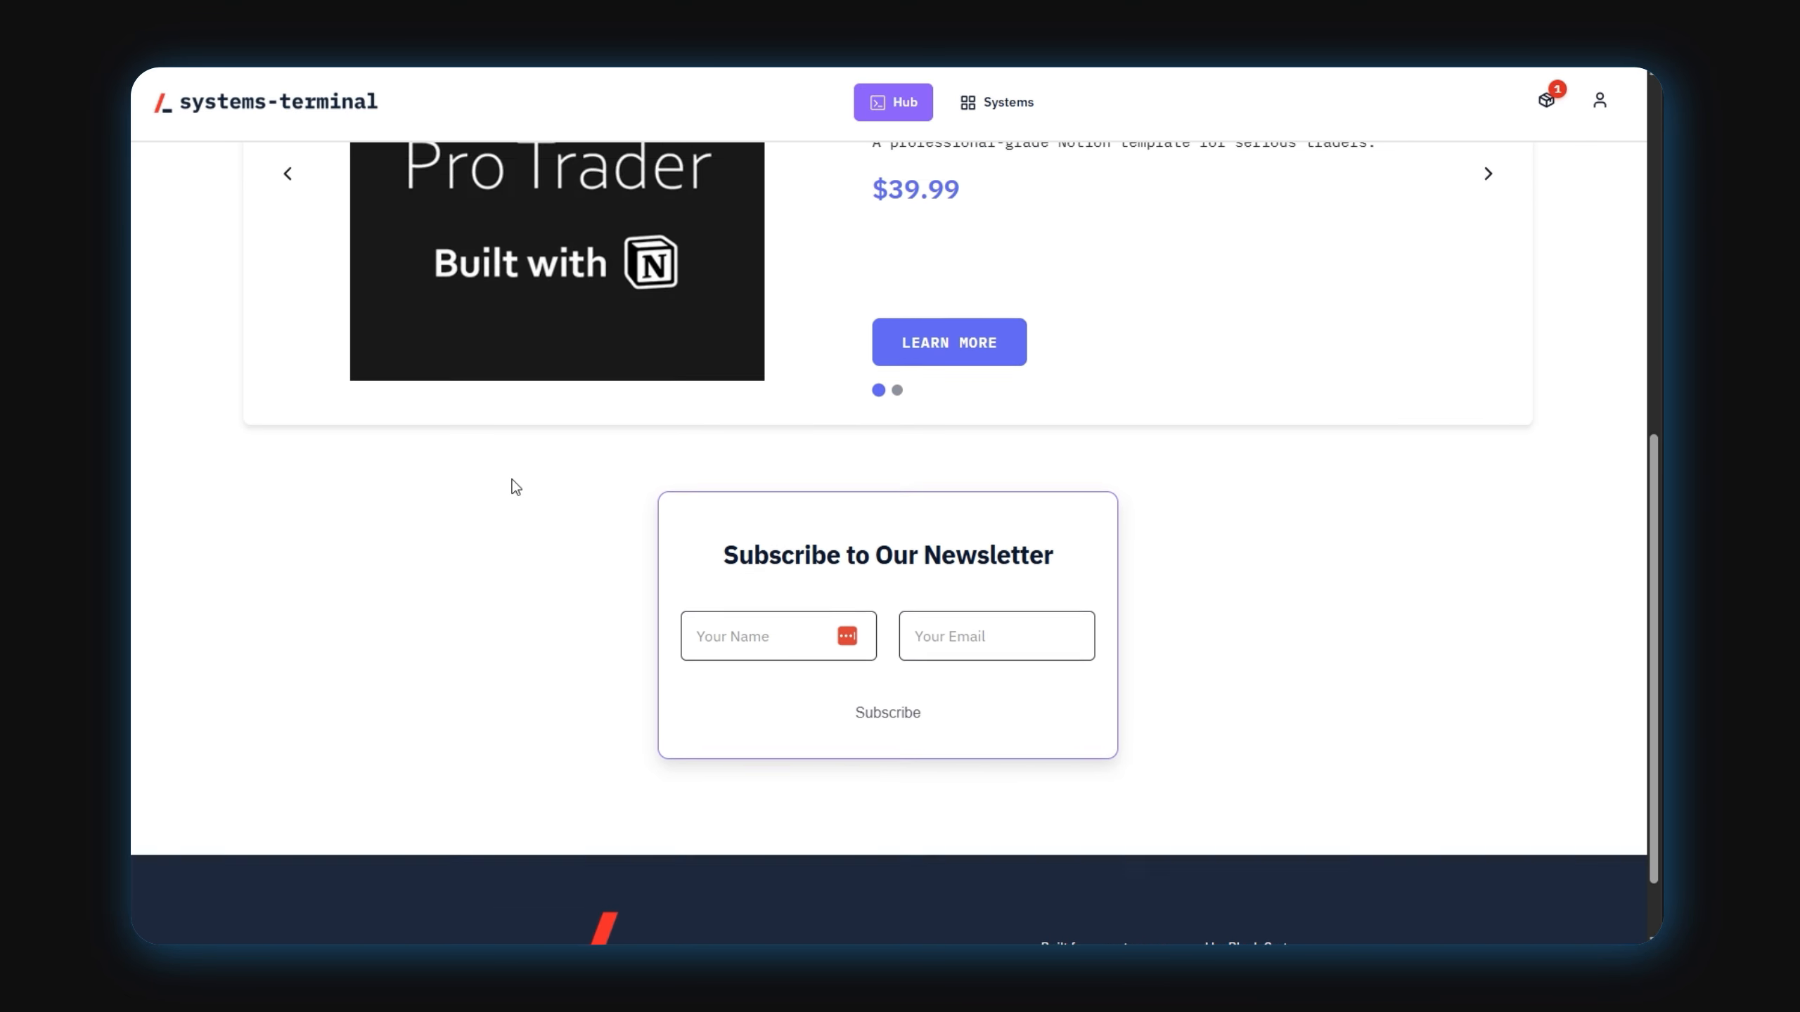
scroll(514, 483, "up", 11)
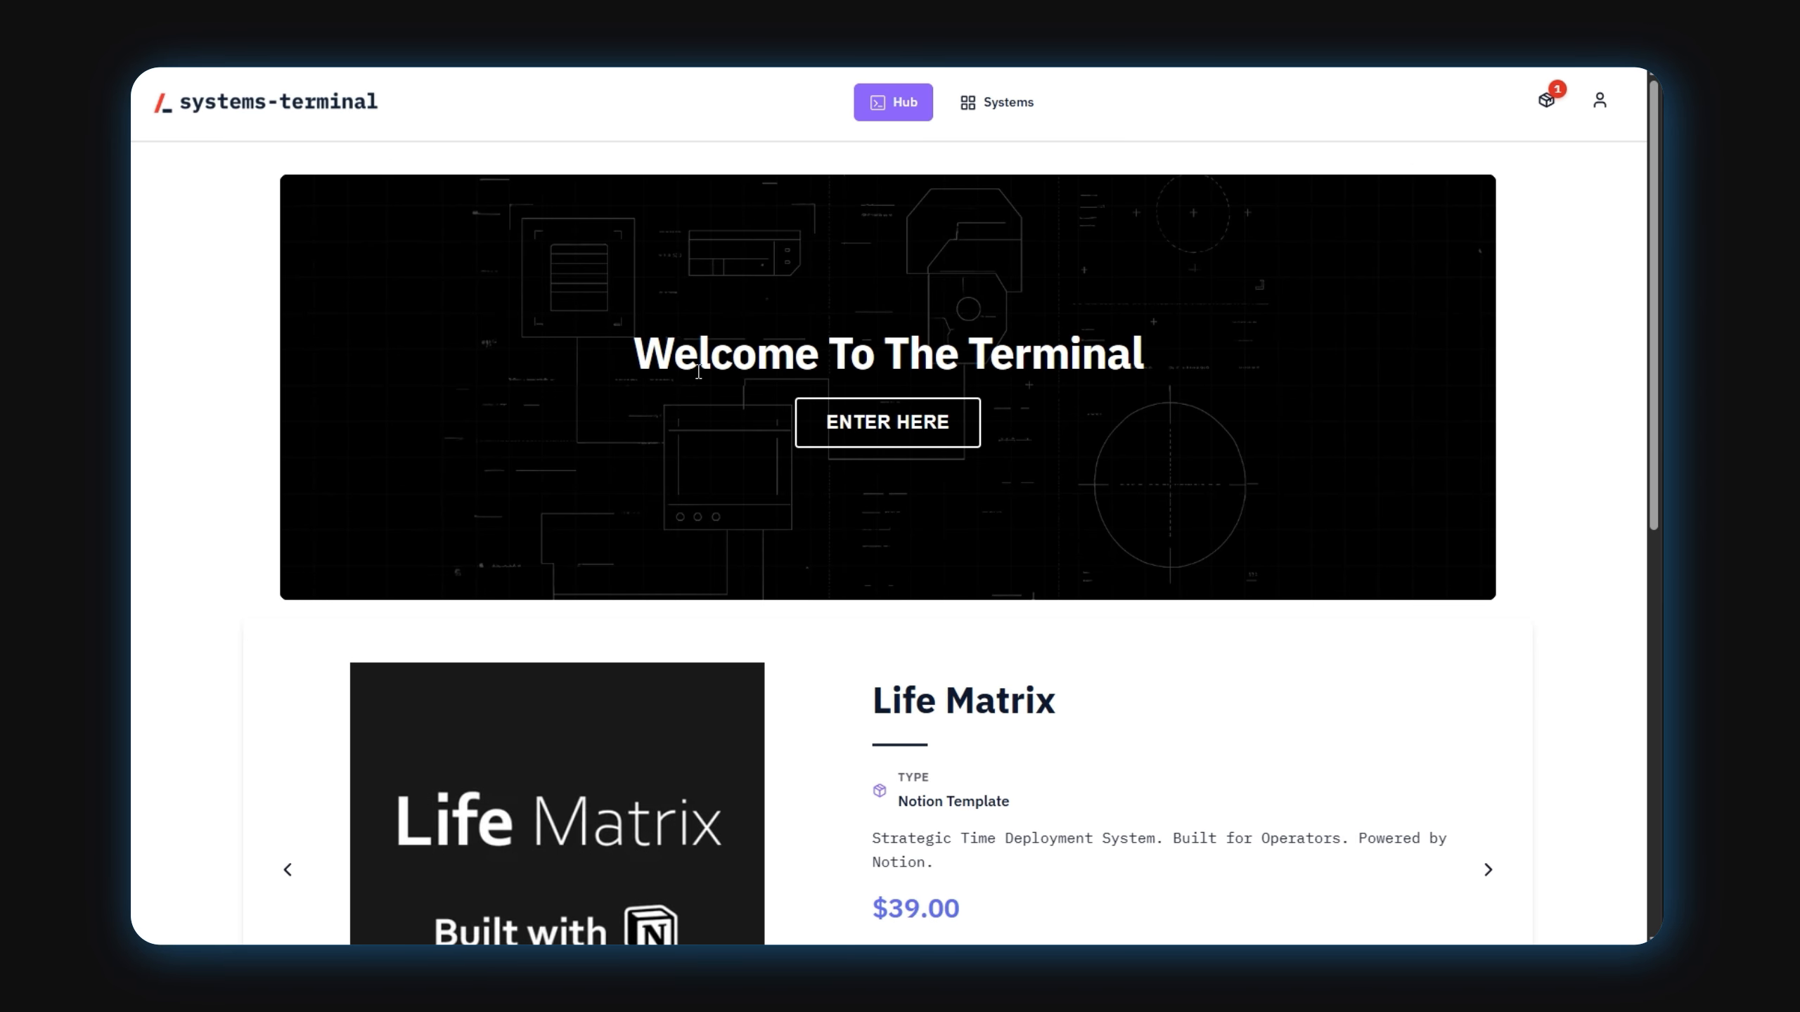